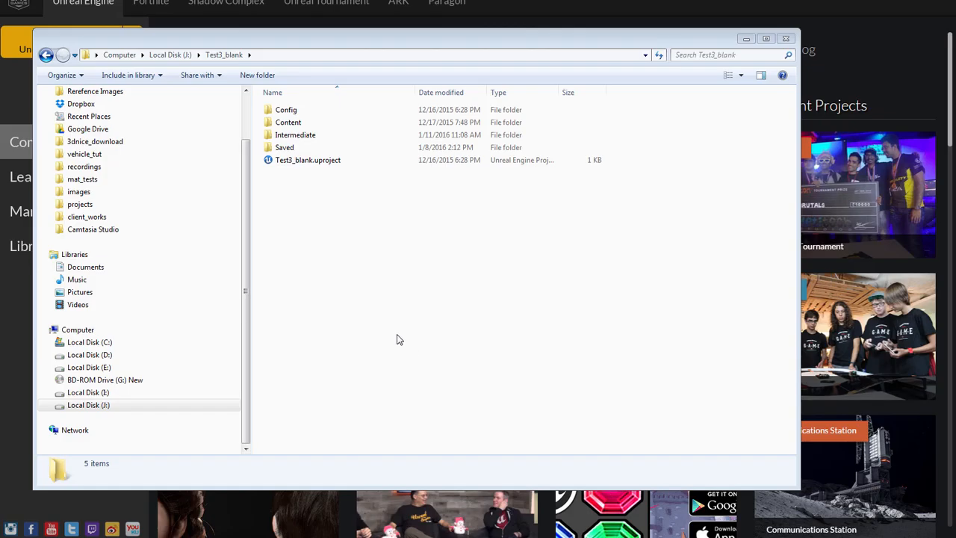
Copy the asphalt and Spheres folders from the Content folder of the Test3_blank project.
double_click(289, 124)
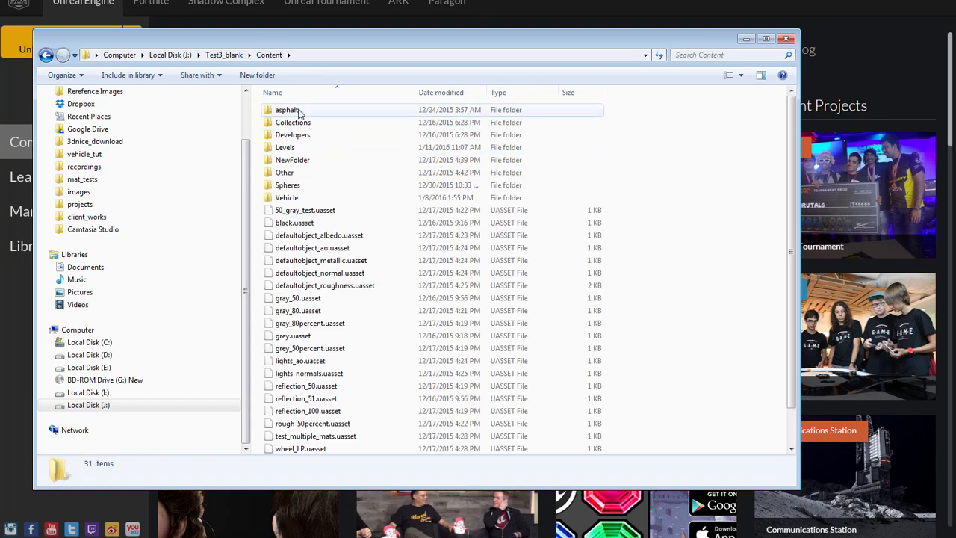
click(299, 111)
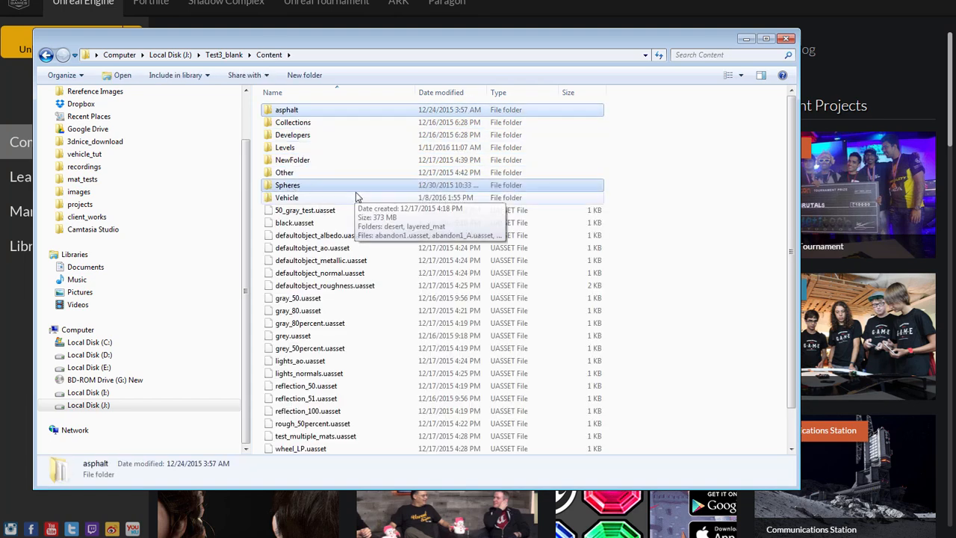
right_click(315, 188)
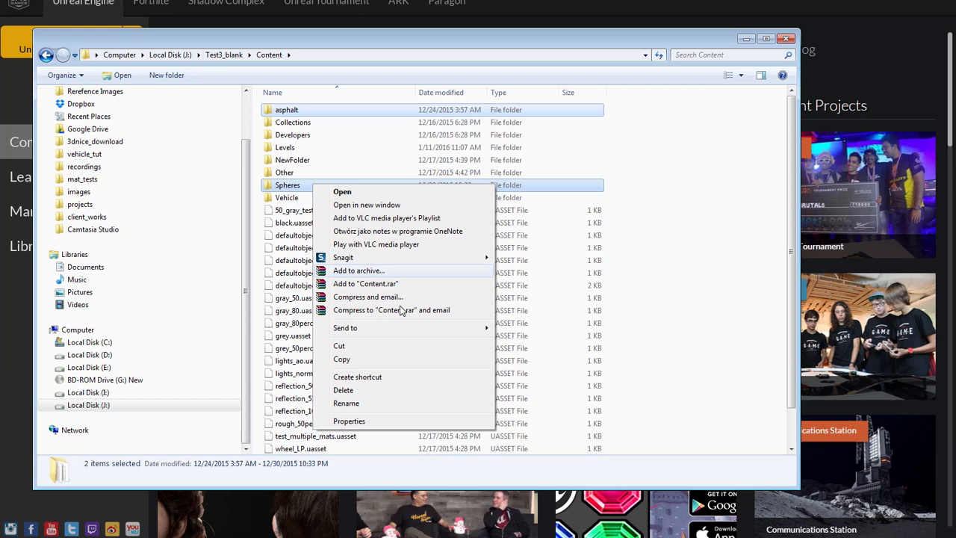
click(341, 360)
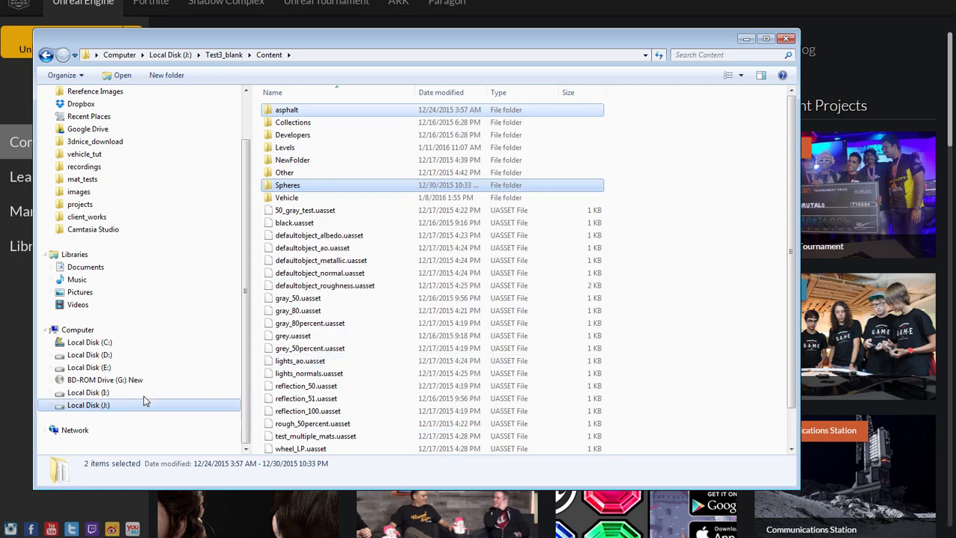
Paste the copied folders into the Content folder of the desert project on Local Disk (J:).
click(171, 55)
scroll(397, 356, down, 3)
click(299, 310)
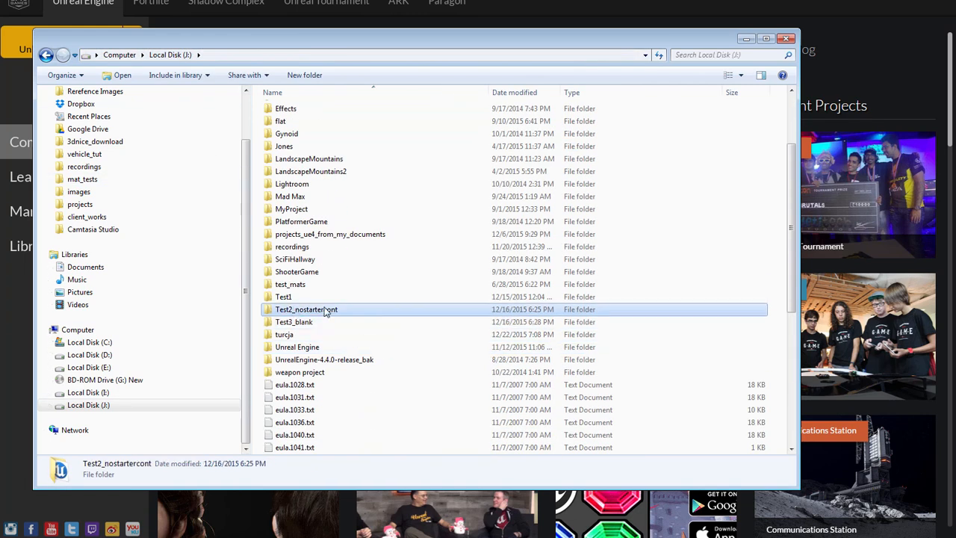
key(d)
double_click(303, 110)
double_click(290, 122)
right_click(372, 184)
click(402, 266)
click(363, 231)
Open desert.uproject in the Unreal Editor.
click(215, 56)
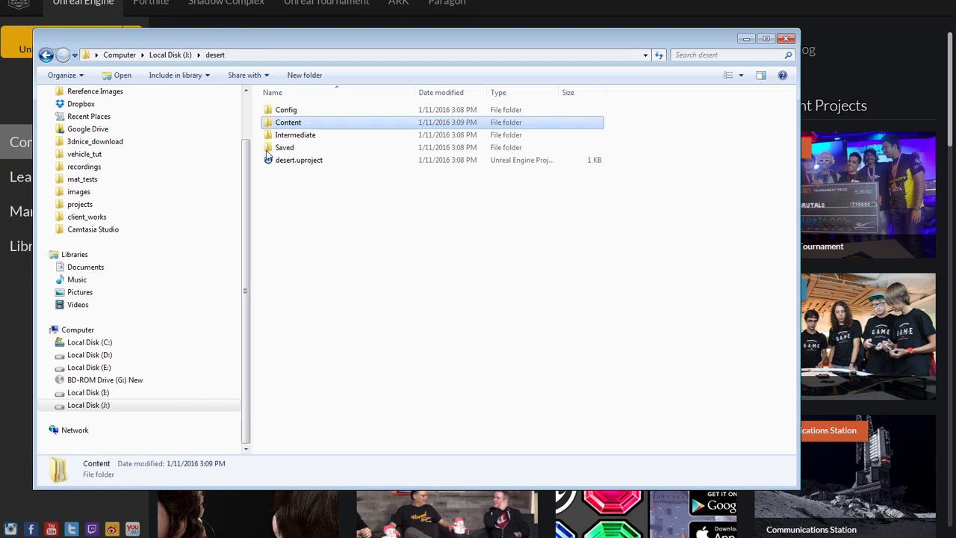
click(303, 164)
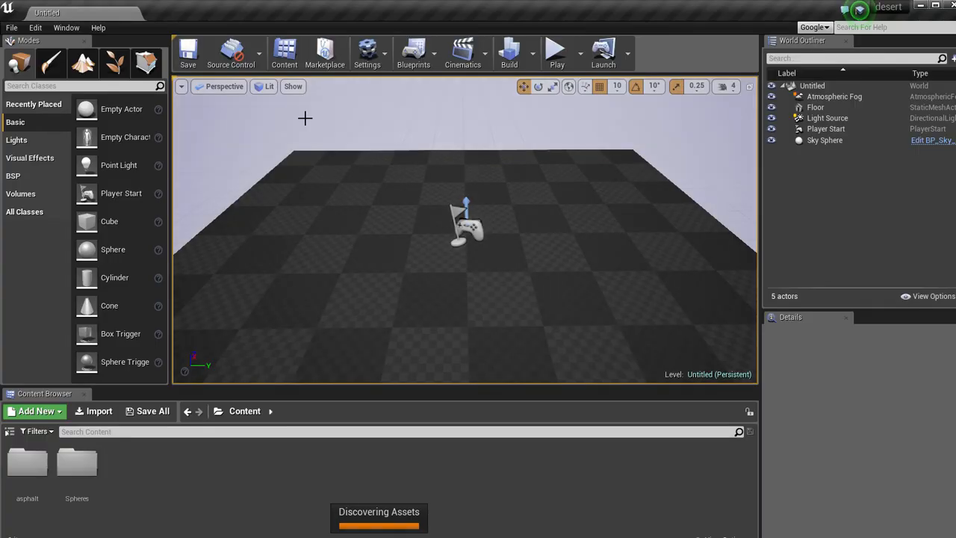
right_drag(513, 238, 498, 252)
right_click(497, 252)
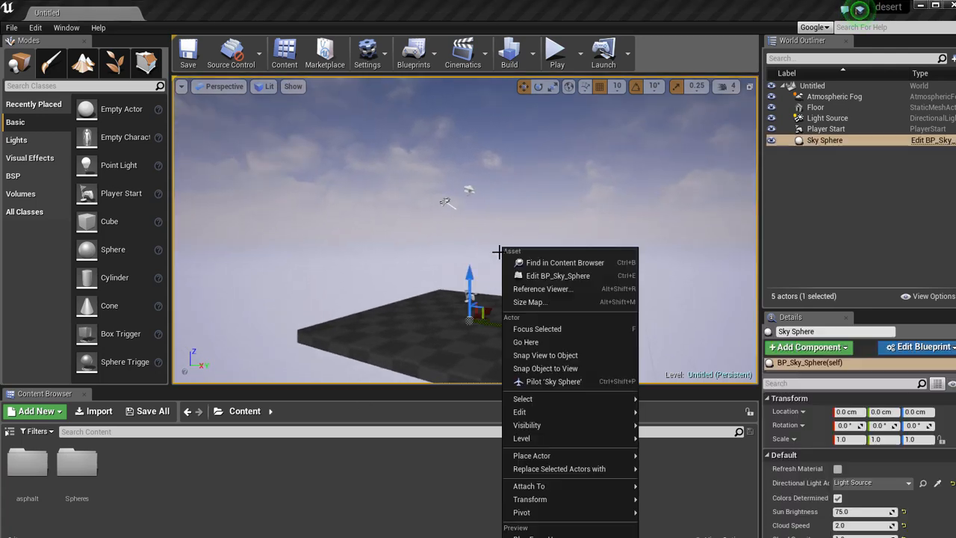
click(242, 463)
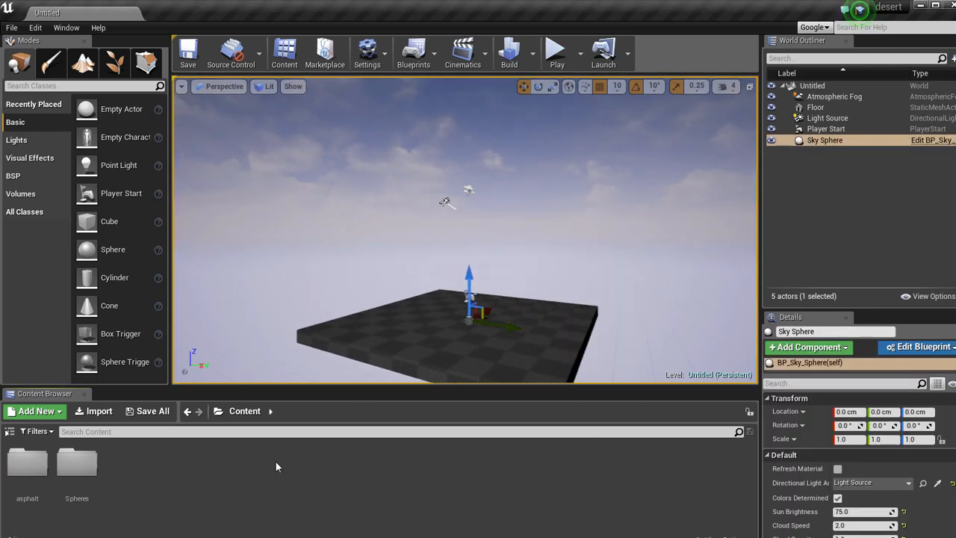
Create a new empty level.
click(11, 28)
click(38, 51)
click(474, 272)
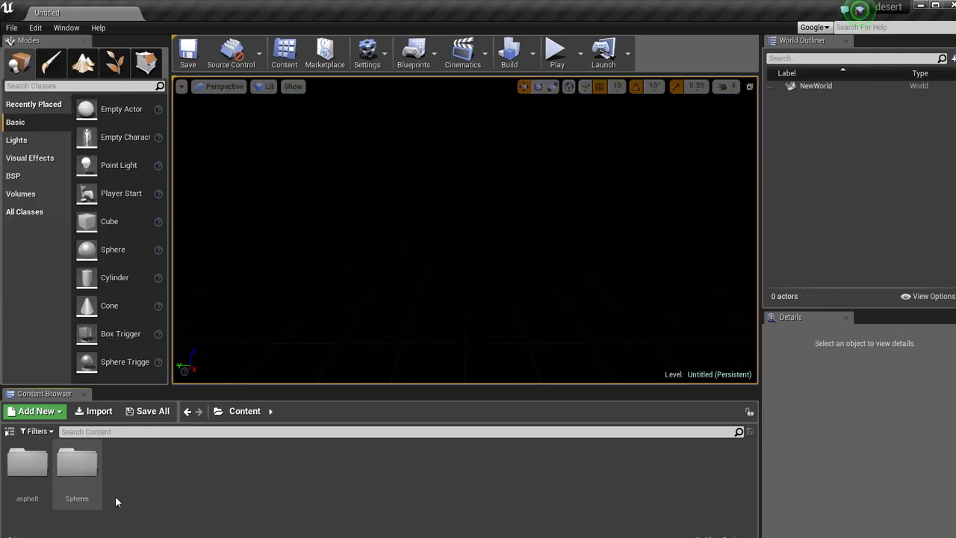
Place an additive Box BSP brush in the level at about X 430, Y 70, Z 40 cm.
click(22, 179)
click(104, 109)
mouse_move(104, 109)
mouse_down()
mouse_move(171, 126)
mouse_move(452, 299)
mouse_up()
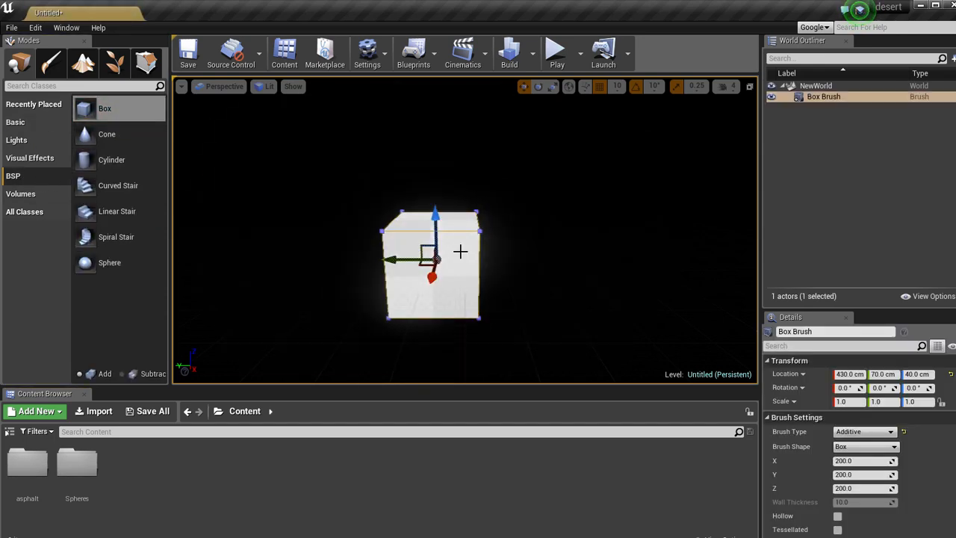
right_click(548, 296)
mouse_move(594, 256)
alt+mouse_down()
mouse_move(424, 275)
mouse_move(509, 261)
mouse_move(566, 276)
mouse_move(531, 271)
alt+mouse_up()
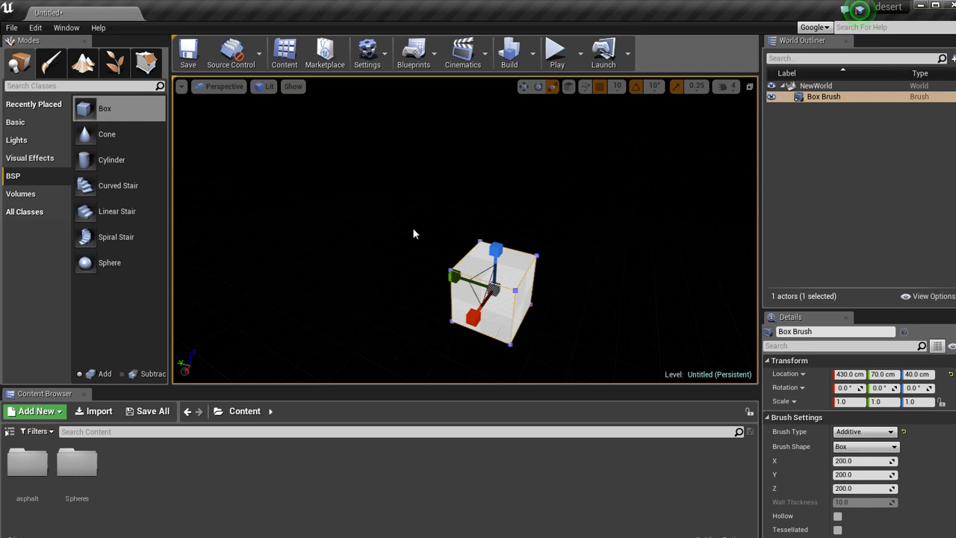
Enlarge the box brush to about 1040 in X and 1069 in Y to form a floor.
mouse_move(898, 461)
mouse_down()
mouse_move(934, 461)
mouse_move(896, 475)
mouse_move(953, 475)
mouse_up()
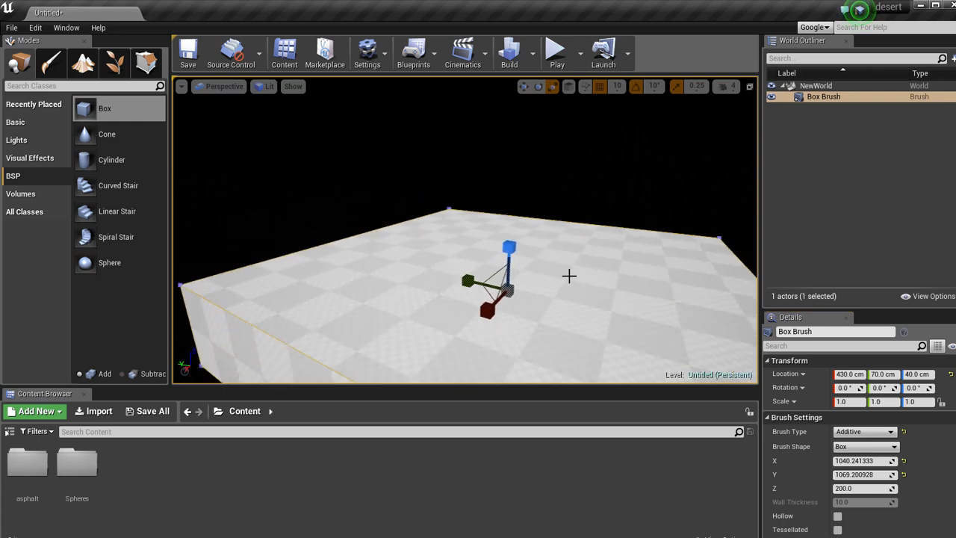
drag(570, 276, 575, 307)
right_click(574, 308)
click(641, 280)
scroll(641, 280, down, 2)
mouse_move(526, 283)
right_down()
mouse_move(516, 270)
mouse_move(501, 288)
mouse_move(555, 324)
mouse_move(508, 312)
right_up()
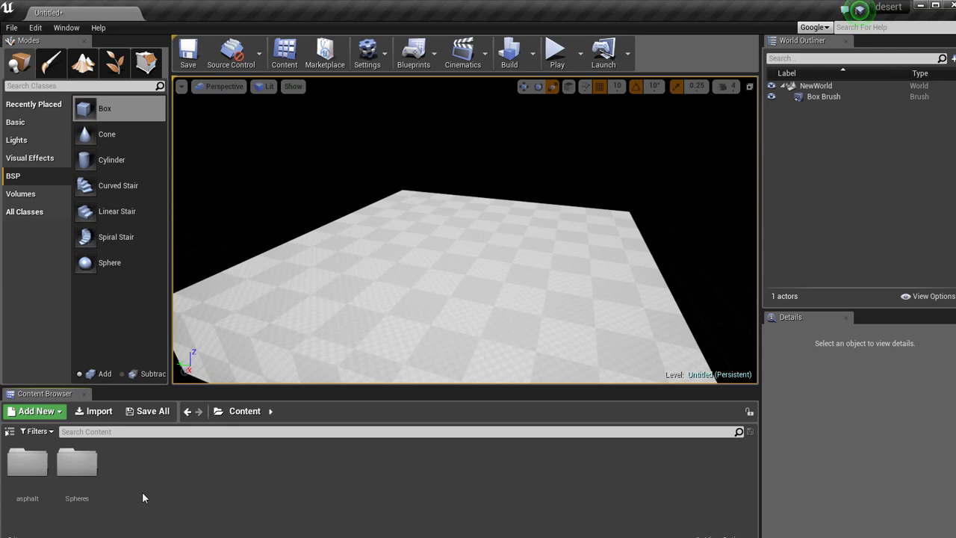
Place the wheel_LP mesh from the Spheres folder on the box floor and raise it to Z 180 cm.
click(36, 431)
click(8, 432)
click(9, 431)
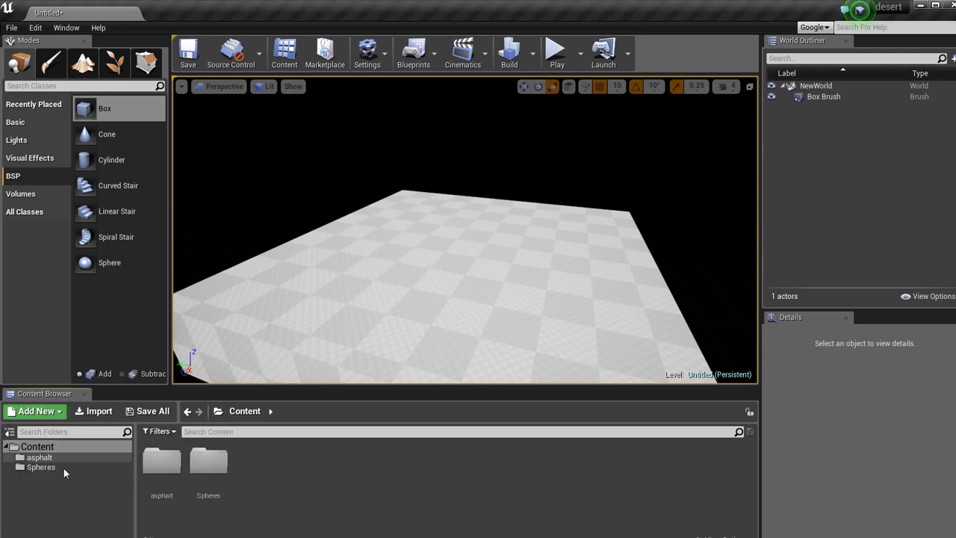
click(36, 468)
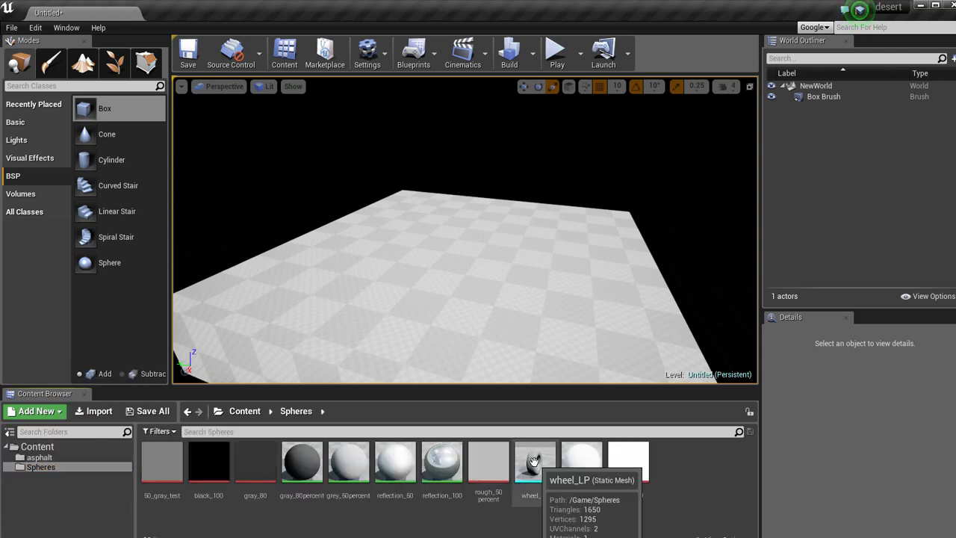
drag(535, 463, 487, 171)
key(f)
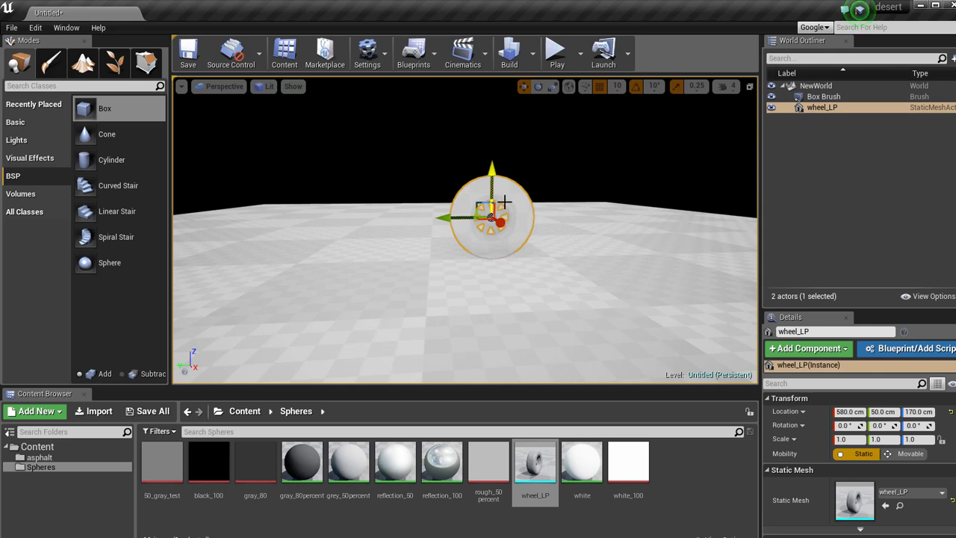
scroll(515, 206, up, 5)
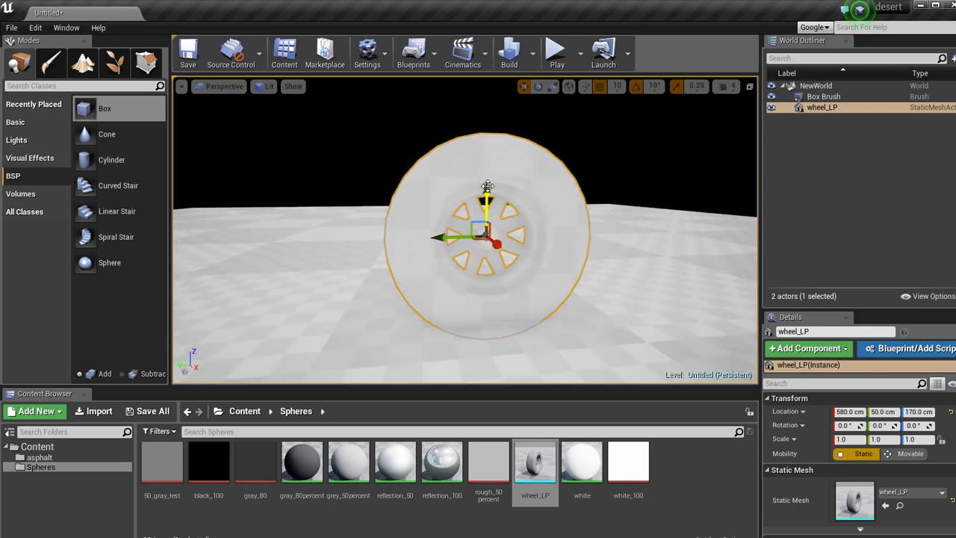
drag(487, 186, 488, 169)
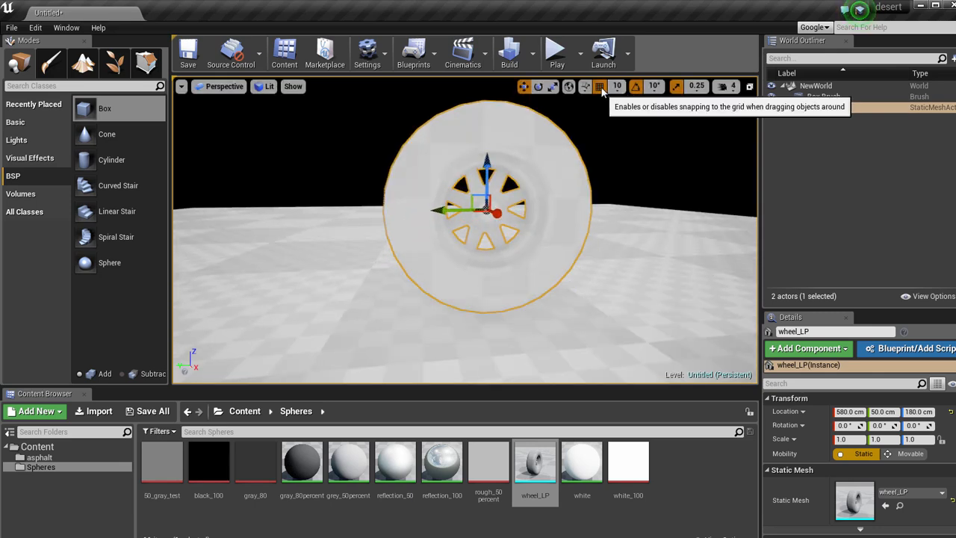
Rotate the wheel about -30° around Z and duplicate it sideways into a row of three wheels.
scroll(506, 241, down, 5)
alt+drag(505, 241, 575, 290)
scroll(503, 243, up, 3)
key(e)
key(w)
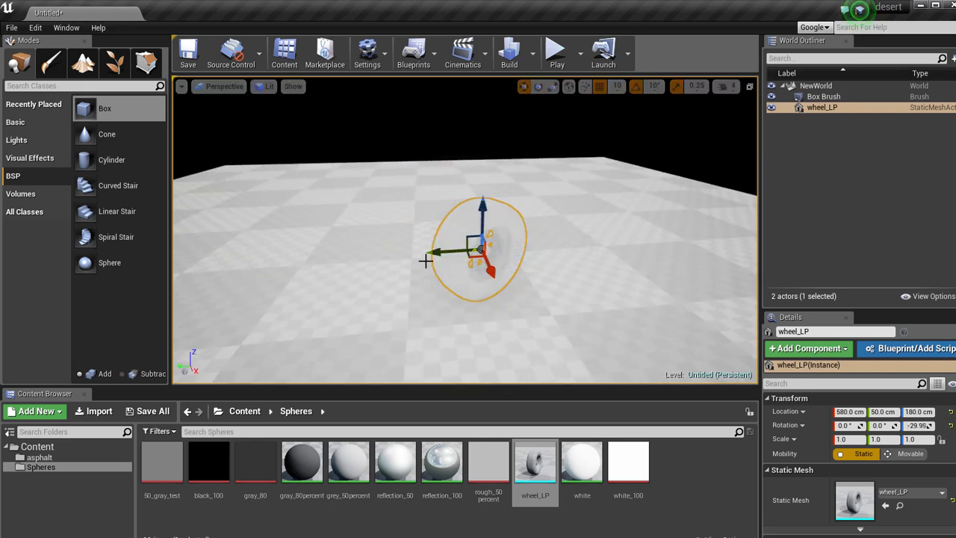
alt+drag(419, 255, 620, 248)
Duplicate all three wheels upward to Z 290 cm as a second row above the first.
ctrl+click(482, 231)
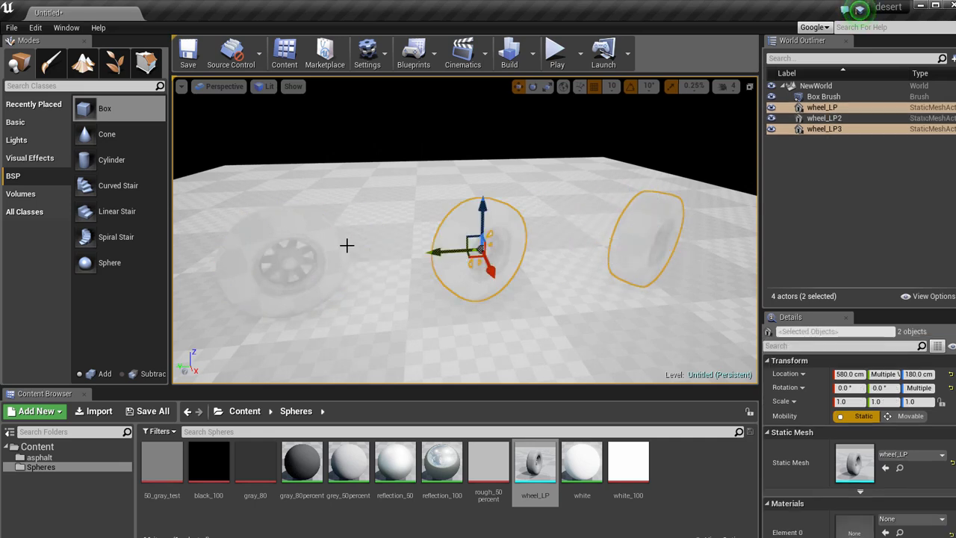
ctrl+click(347, 245)
key(f)
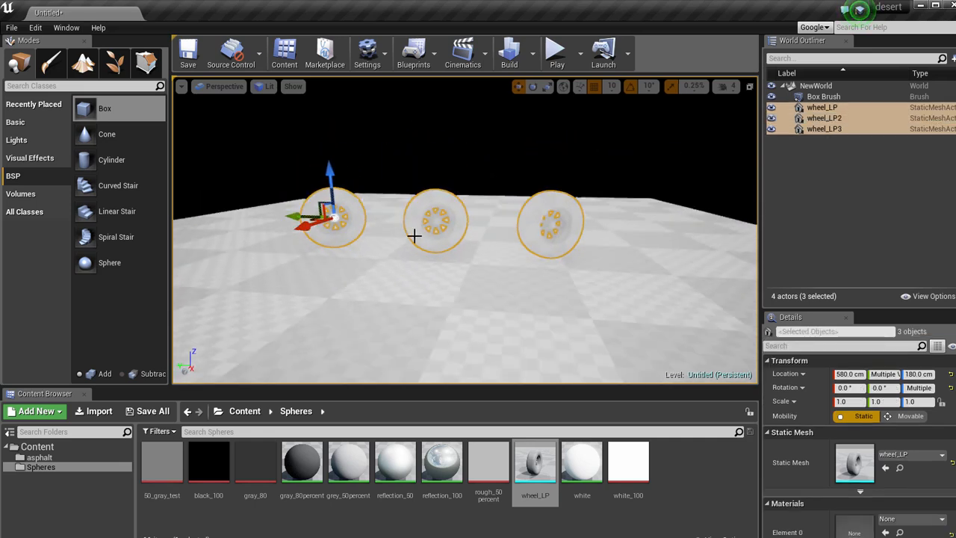
alt+drag(338, 187, 329, 80)
scroll(472, 208, down, 4)
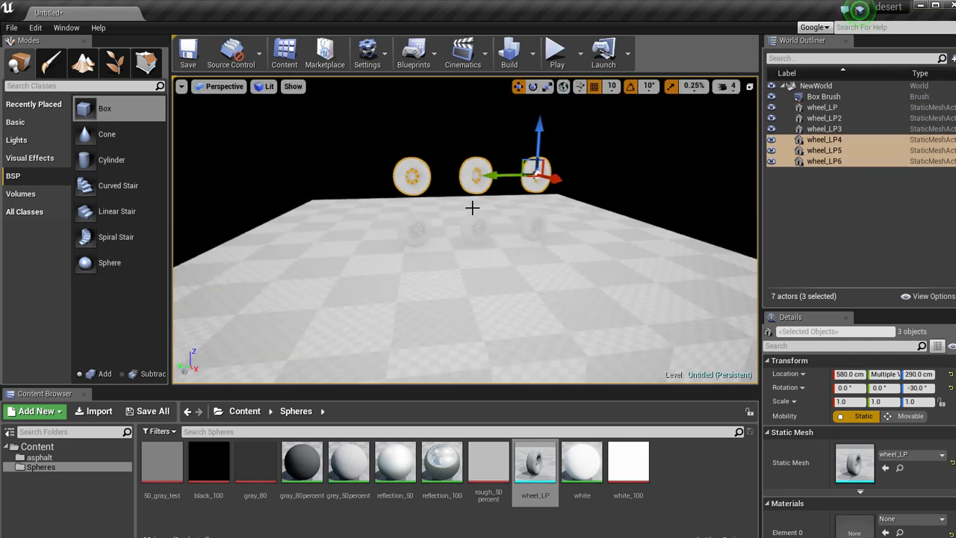
scroll(473, 209, up, 3)
scroll(476, 217, down, 2)
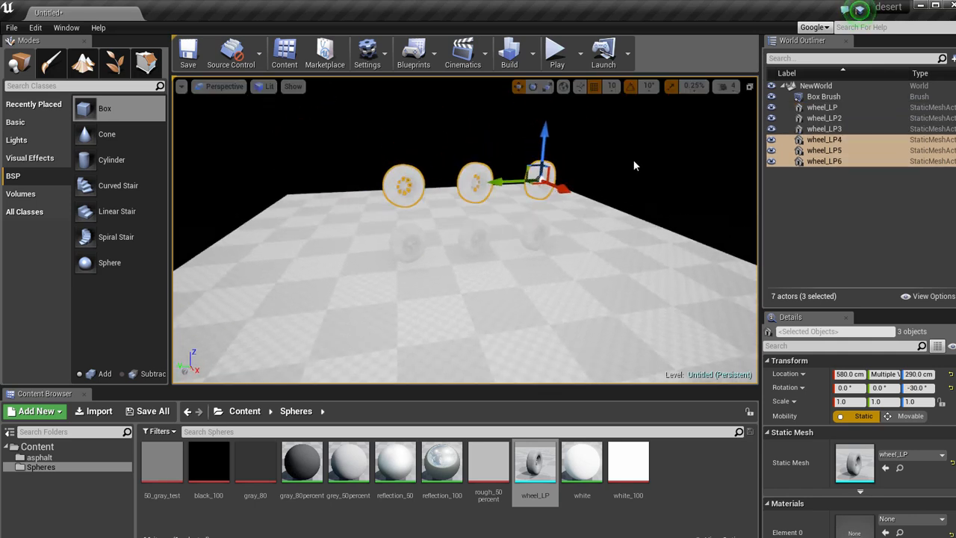
click(627, 160)
mouse_move(622, 160)
mouse_down()
mouse_move(507, 261)
mouse_move(584, 253)
mouse_up()
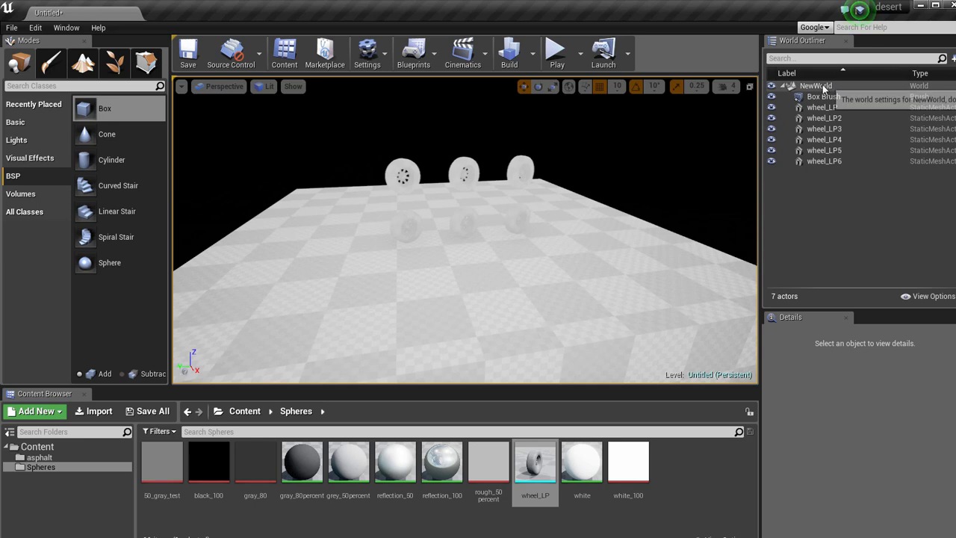
Group the Box Brush and the six wheels into a new World Outliner folder named wheels_stuff.
click(824, 97)
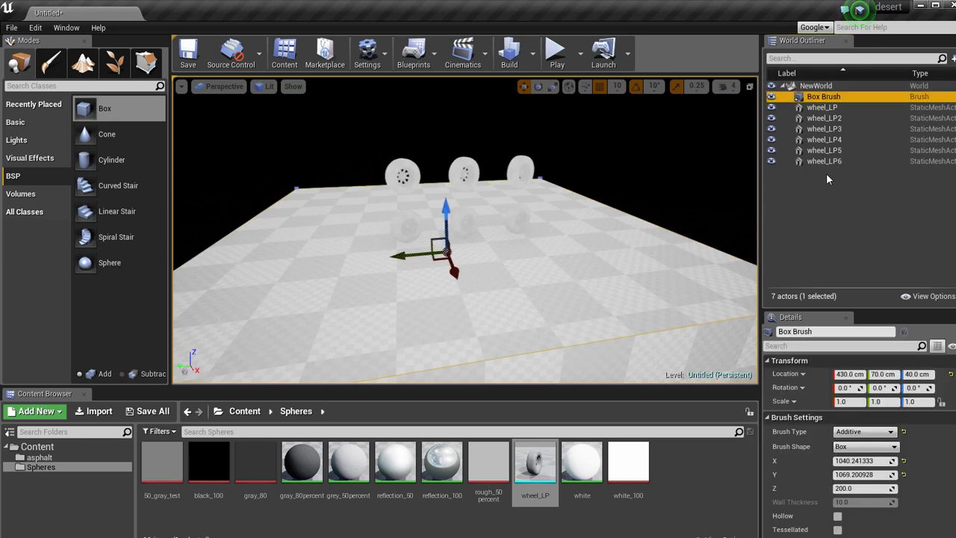
shift+click(825, 162)
click(952, 58)
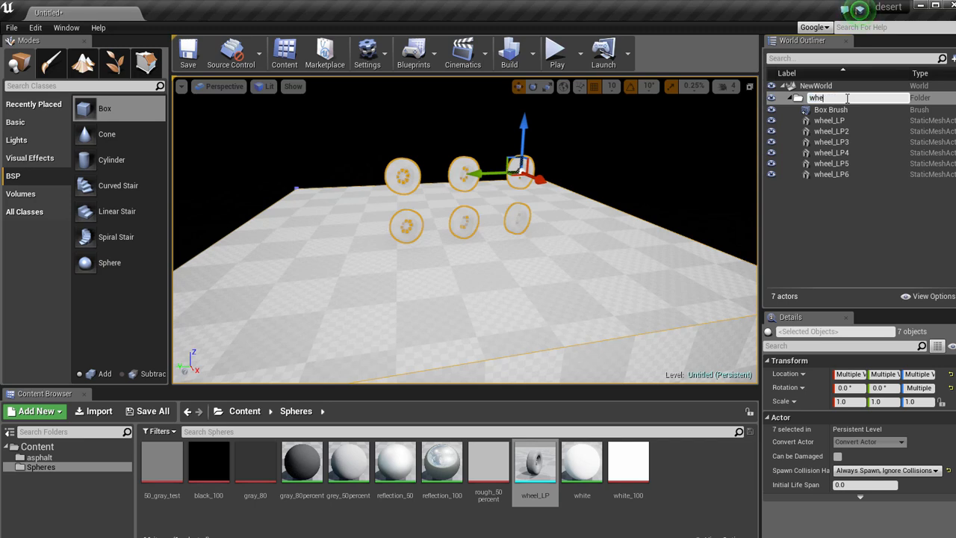
text(wheels_stuff)
key(Return)
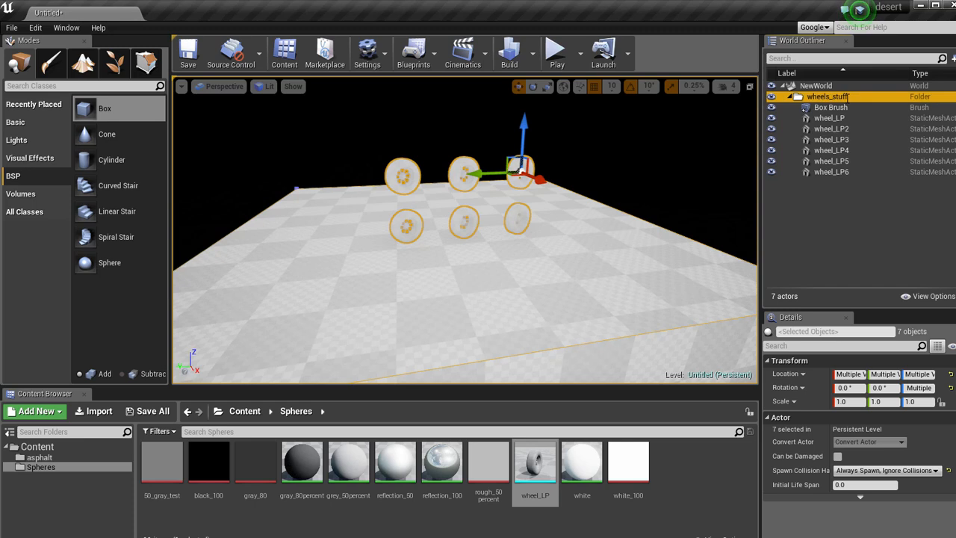
click(791, 97)
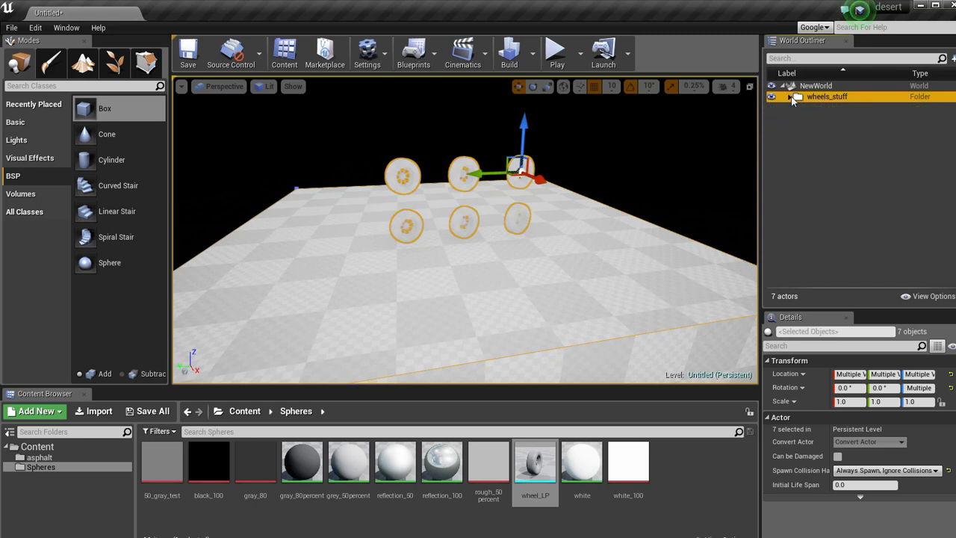
click(675, 192)
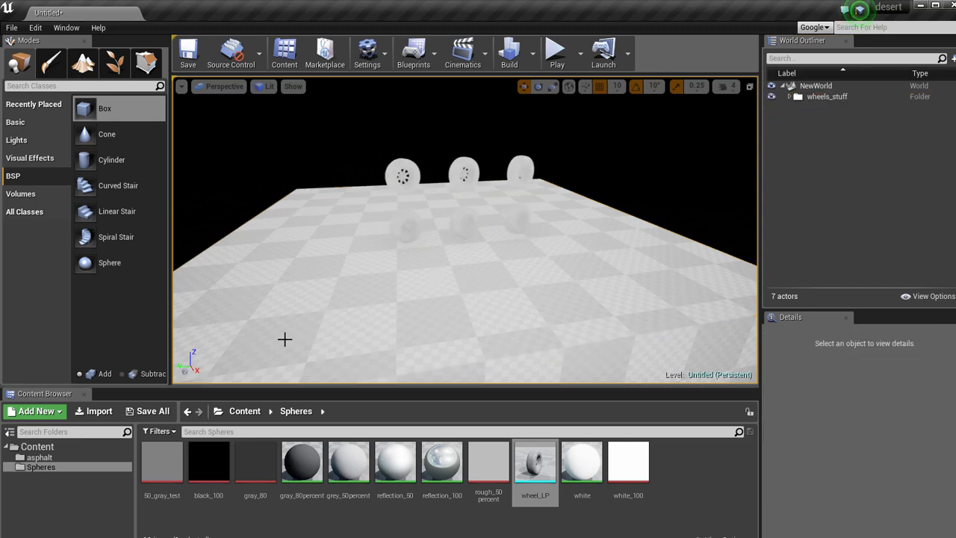
Apply the Asphalt material to the top face of the box floor.
click(39, 457)
drag(163, 465, 385, 307)
scroll(384, 307, down, 4)
click(403, 302)
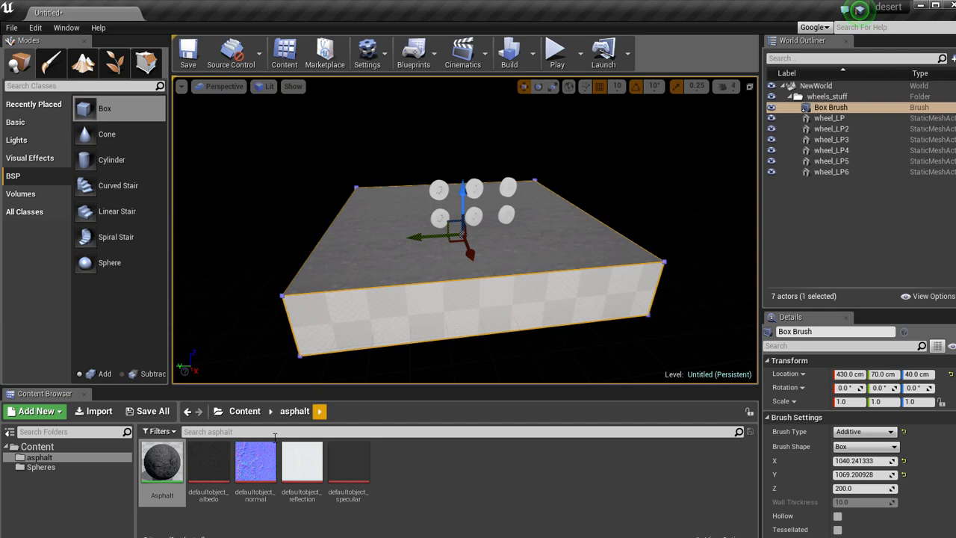
Apply the Asphalt material to the remaining side faces of the box floor.
drag(163, 465, 312, 325)
right_drag(310, 325, 418, 338)
drag(162, 464, 355, 280)
right_drag(355, 280, 289, 276)
right_click(289, 276)
drag(161, 472, 286, 265)
right_drag(286, 265, 606, 204)
drag(159, 454, 354, 212)
right_drag(354, 211, 302, 222)
right_click(300, 221)
drag(159, 472, 352, 199)
mouse_move(351, 199)
right_down()
mouse_move(334, 211)
mouse_move(448, 321)
mouse_move(523, 239)
right_up()
click(576, 185)
mouse_move(576, 185)
right_down()
mouse_move(455, 212)
mouse_move(455, 196)
right_up()
scroll(455, 196, down, 3)
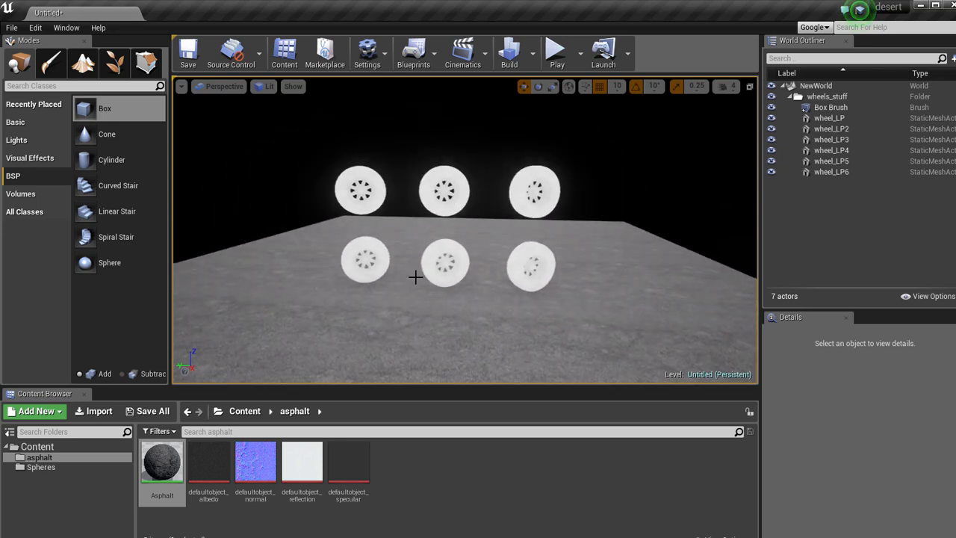
Add a directional light at about X 630, Y 60, Z 340 cm and rotate it to about 140° around Z.
click(25, 140)
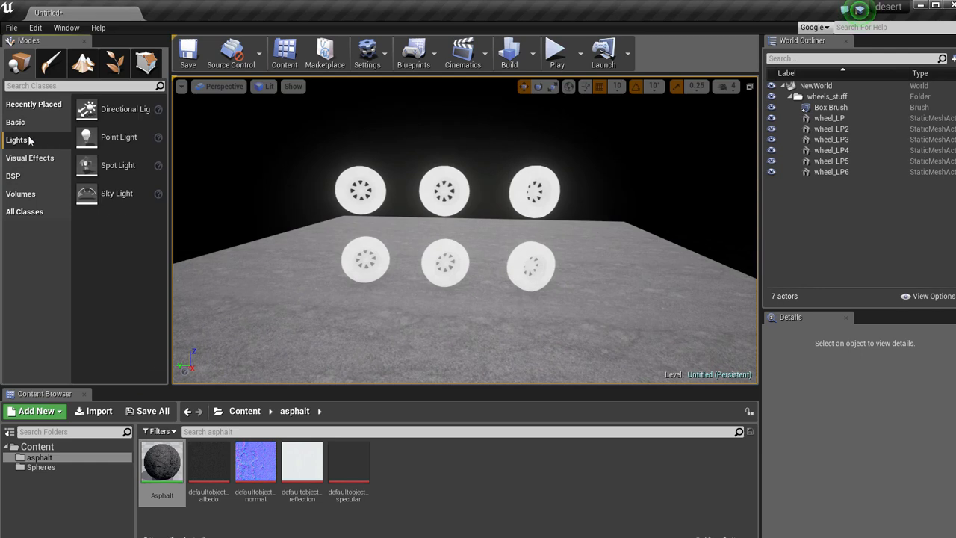
drag(112, 109, 389, 160)
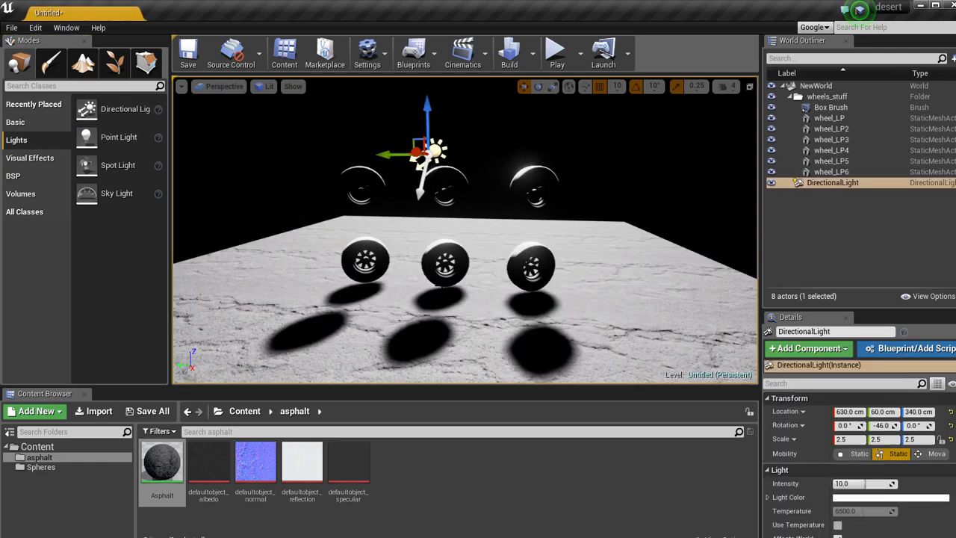
key(f)
right_drag(421, 271, 397, 269)
key(e)
drag(397, 269, 161, 252)
drag(35, 239, 4, 239)
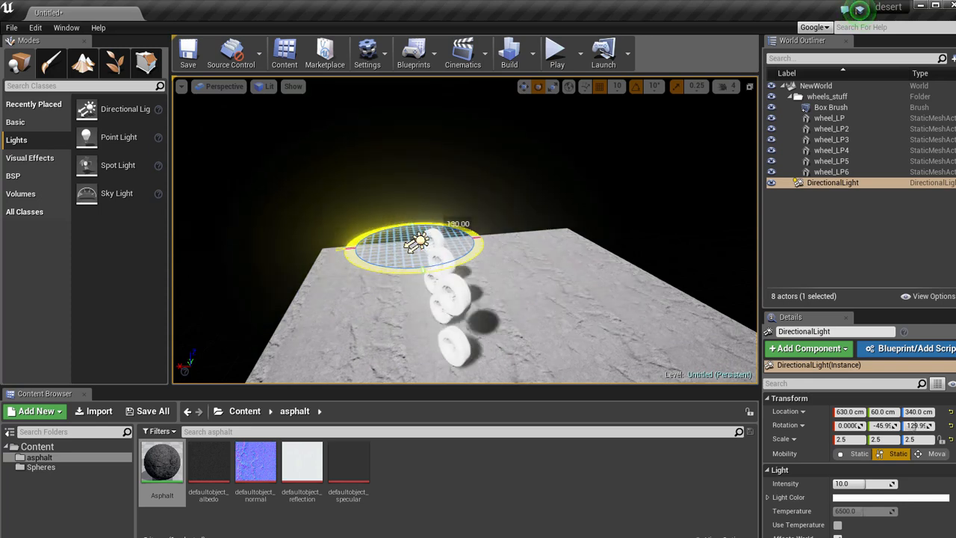
alt+drag(419, 286, 763, 292)
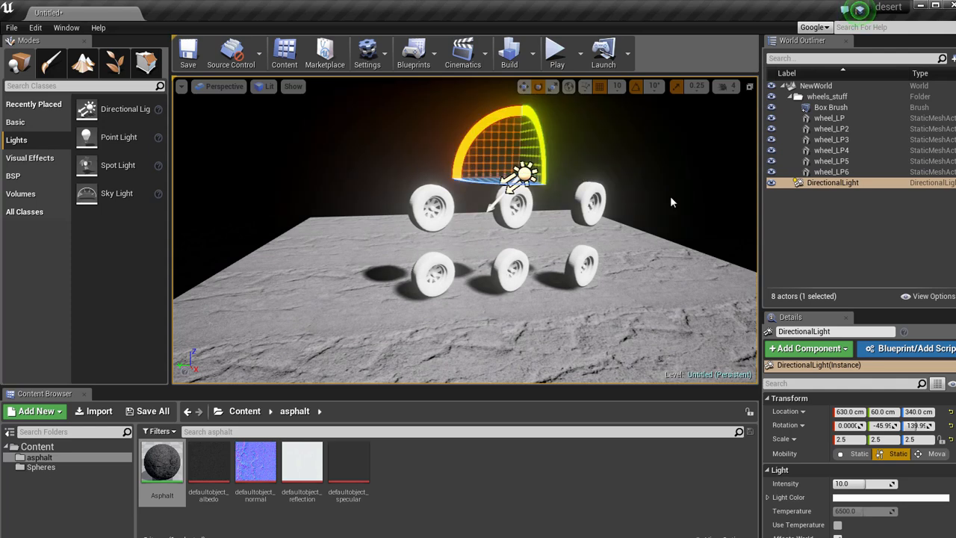
Assign the gray_80 texture to the Texture Sample of the gray_80percent material in the Spheres folder and apply the changes.
click(608, 230)
mouse_move(608, 230)
mouse_down()
mouse_move(590, 226)
mouse_move(606, 235)
mouse_up()
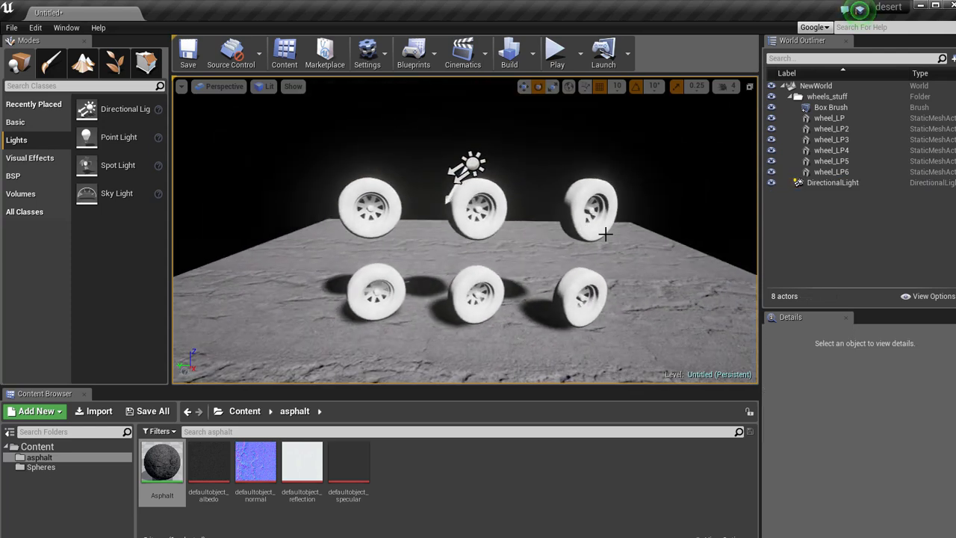
right_drag(506, 288, 532, 287)
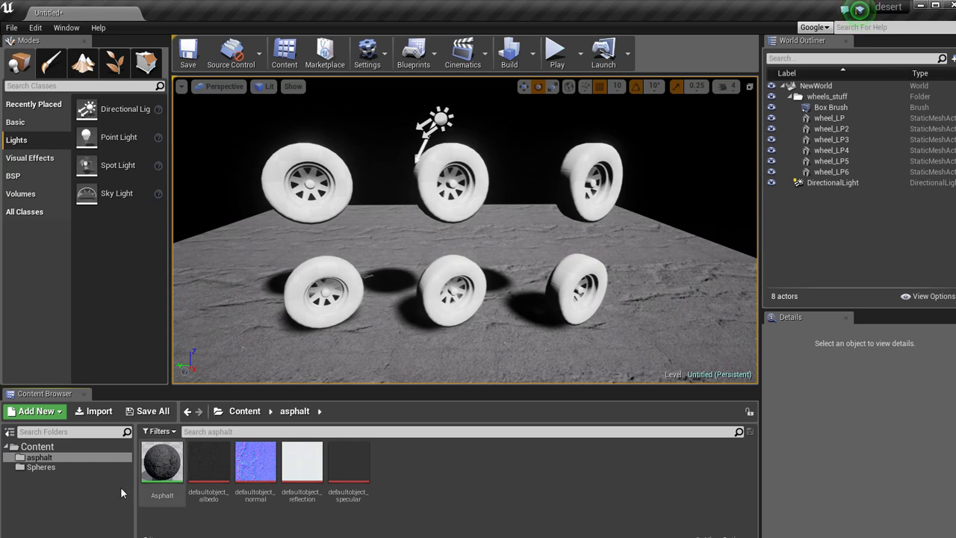
click(41, 467)
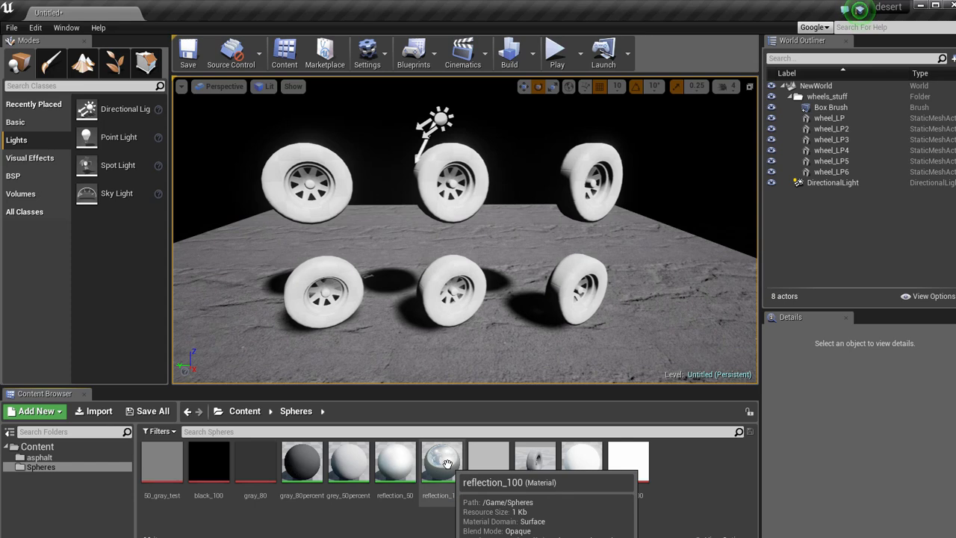
double_click(310, 473)
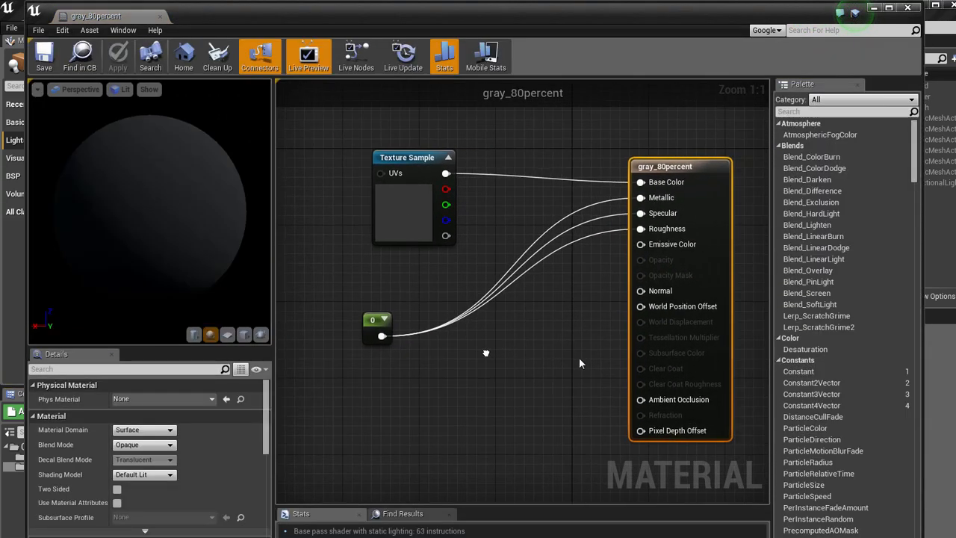
drag(380, 171, 359, 171)
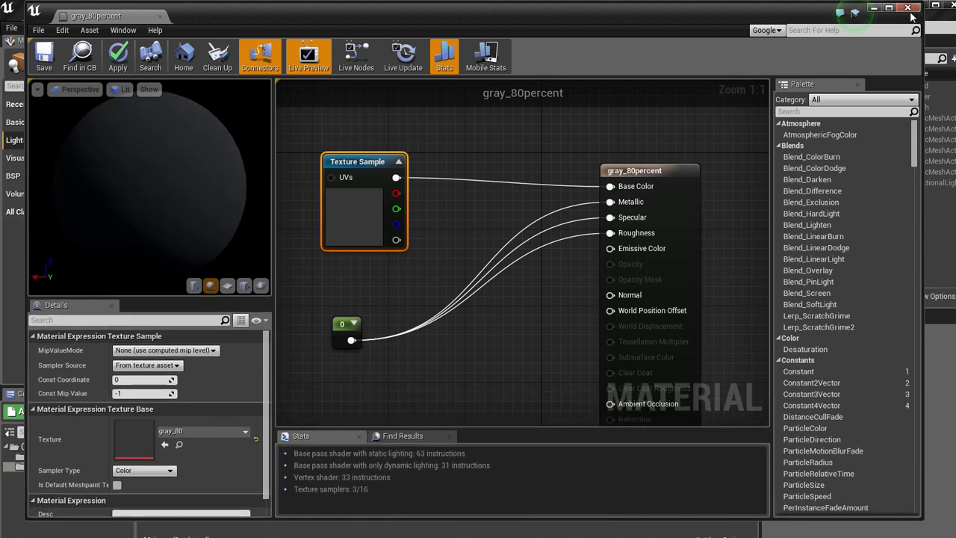
click(908, 9)
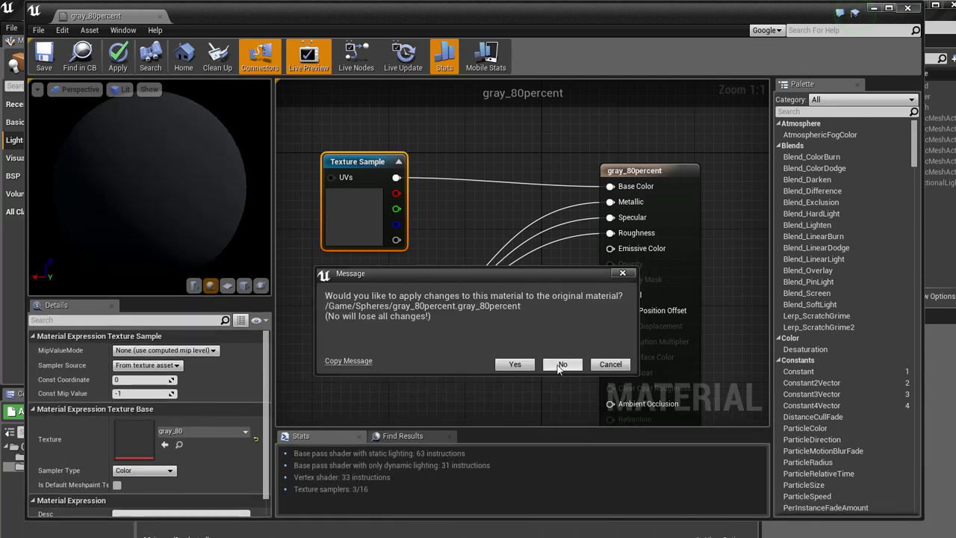
click(514, 364)
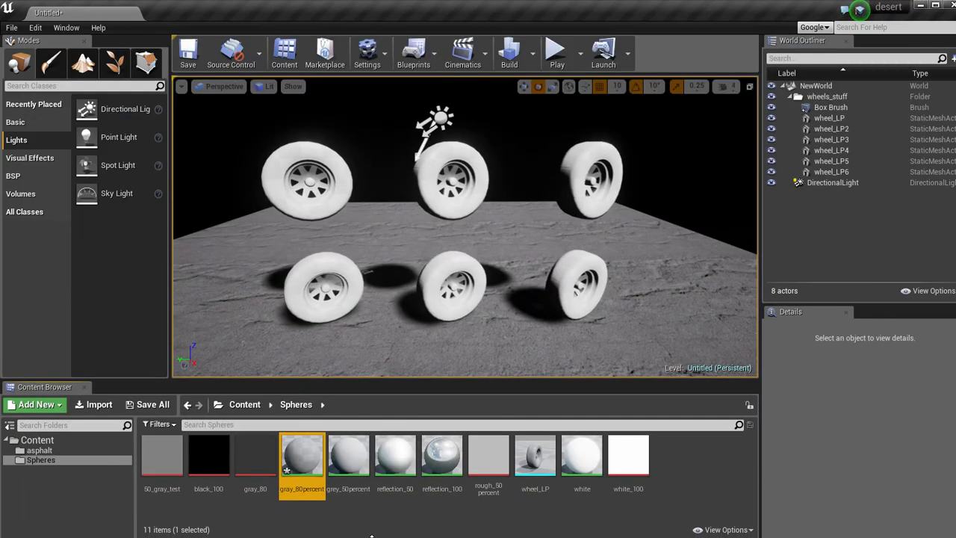
Apply the gray_80percent material to the right wheel of the lower row.
right_drag(382, 261, 383, 270)
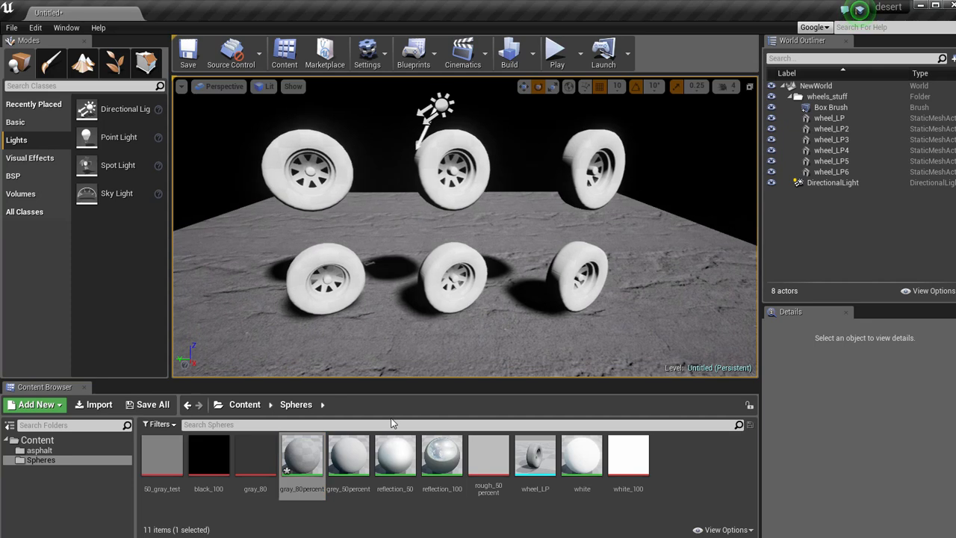
drag(303, 457, 587, 278)
right_drag(464, 281, 546, 297)
right_click(546, 298)
Open the grey_50percent material and set its Texture Sample's texture to 50_gray_test.
double_click(348, 457)
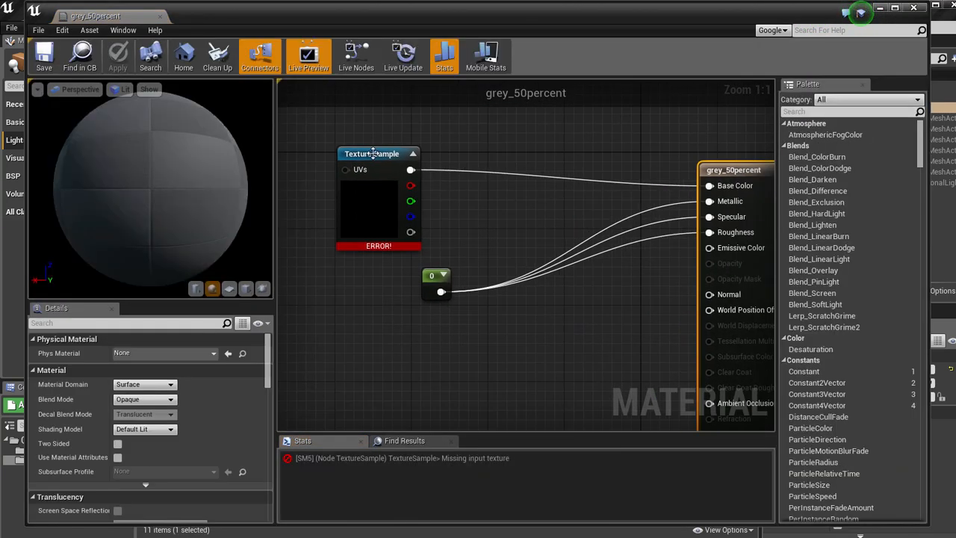
click(373, 153)
click(177, 437)
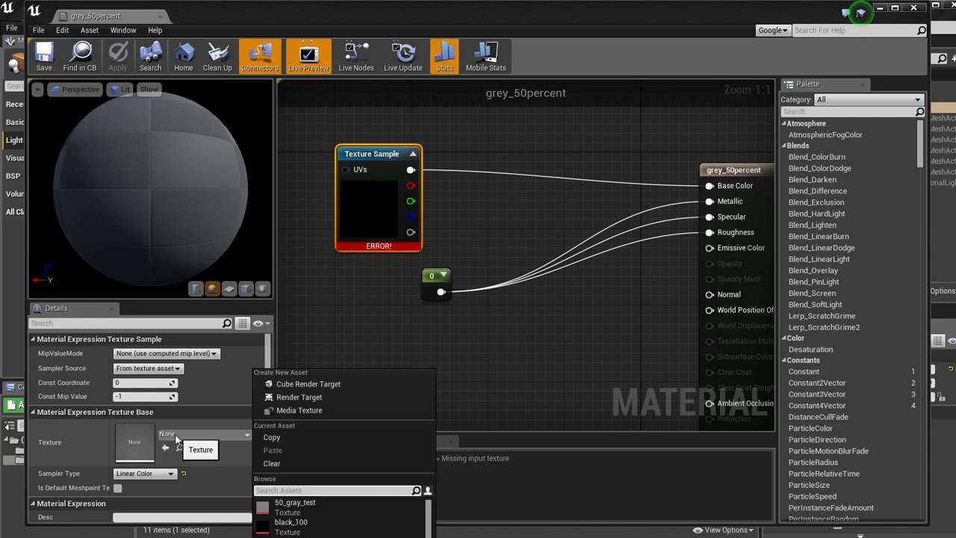
click(314, 537)
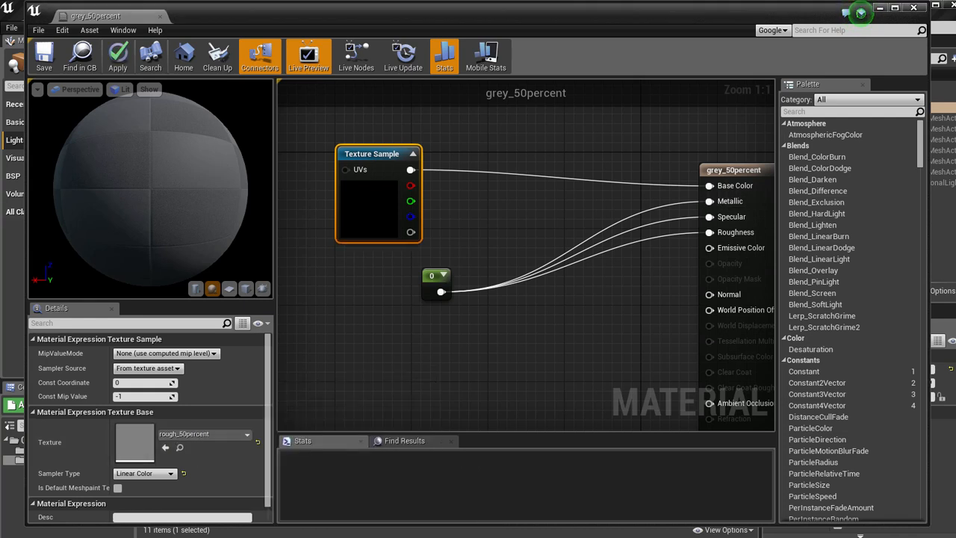
right_drag(410, 272, 389, 271)
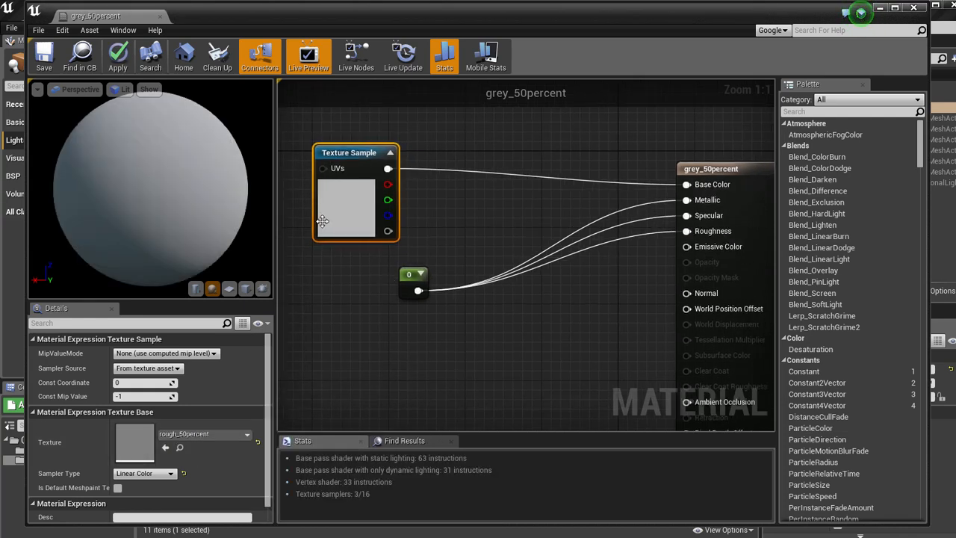
click(217, 435)
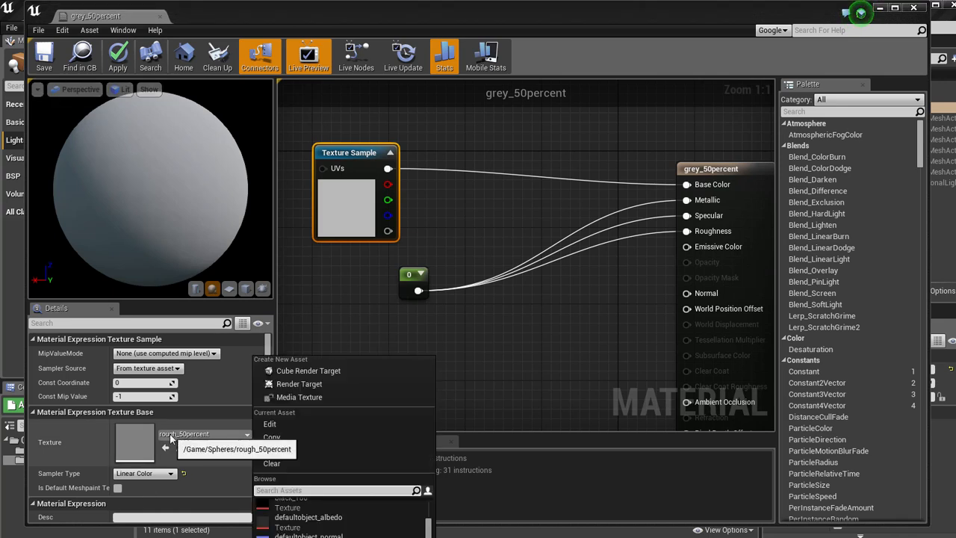
scroll(320, 527, up, 1)
click(291, 500)
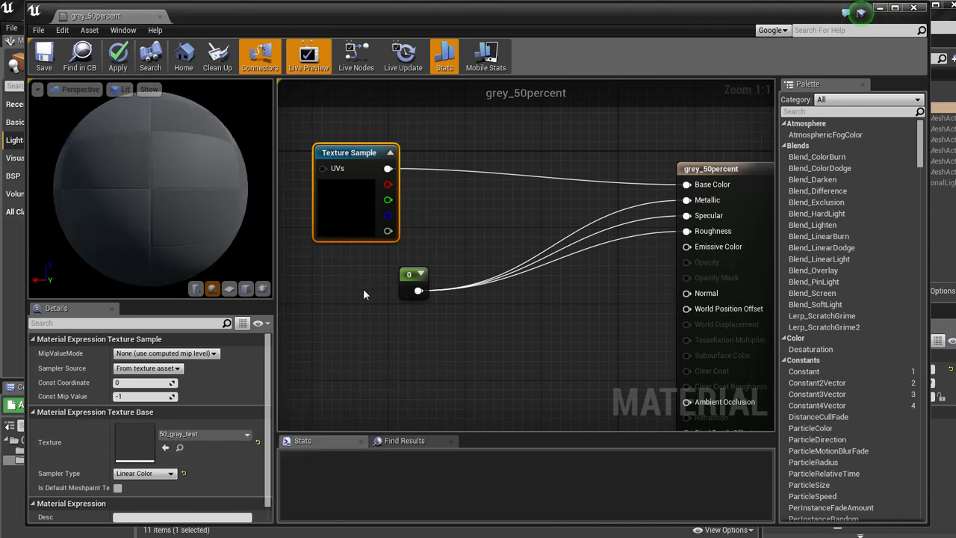
Apply and save the grey_50percent material changes, and assign the material to the middle wheel of the lower row.
click(117, 54)
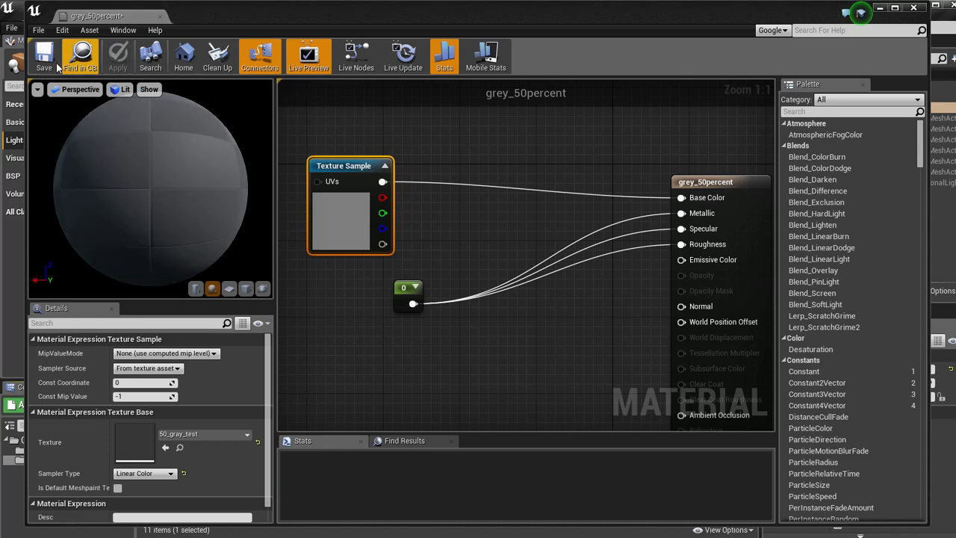
click(44, 54)
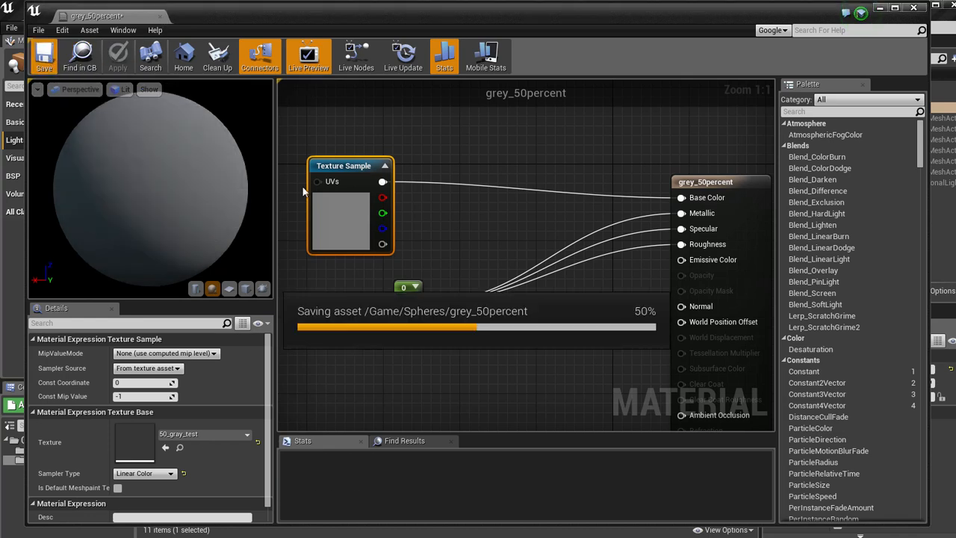
click(160, 17)
drag(348, 456, 405, 246)
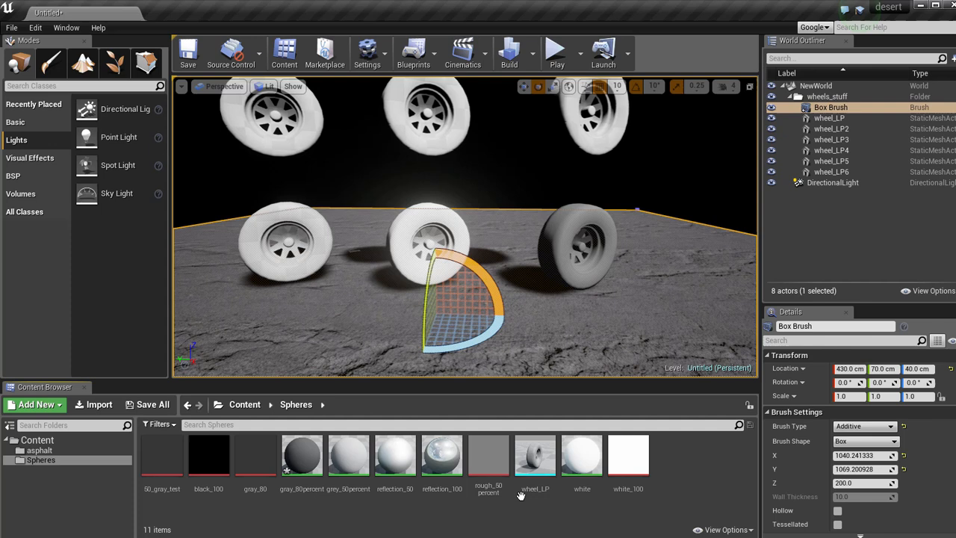
Check the texture used by the white material and assign the material to the left wheel of the lower row.
double_click(582, 456)
right_drag(316, 245, 348, 250)
right_drag(303, 212, 545, 247)
click(421, 163)
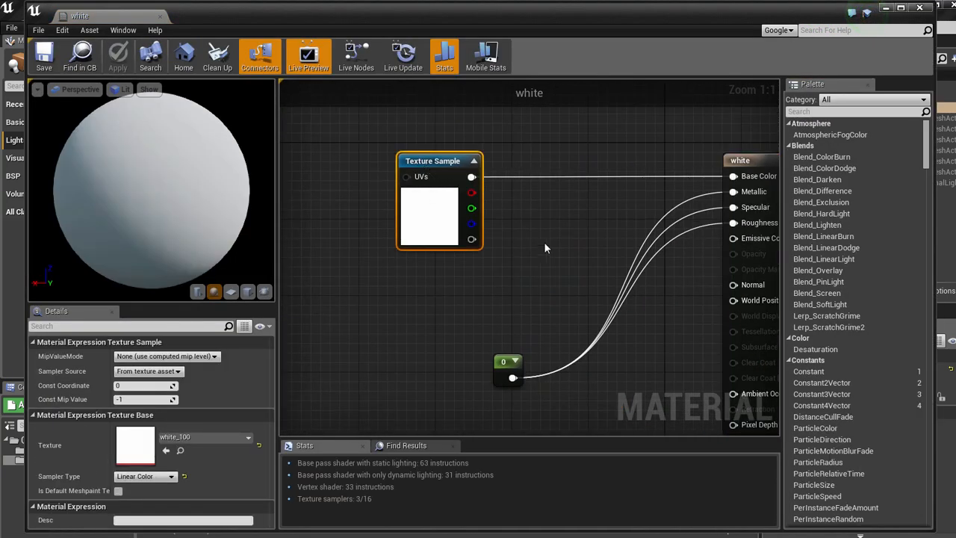
right_drag(421, 163, 349, 143)
click(160, 17)
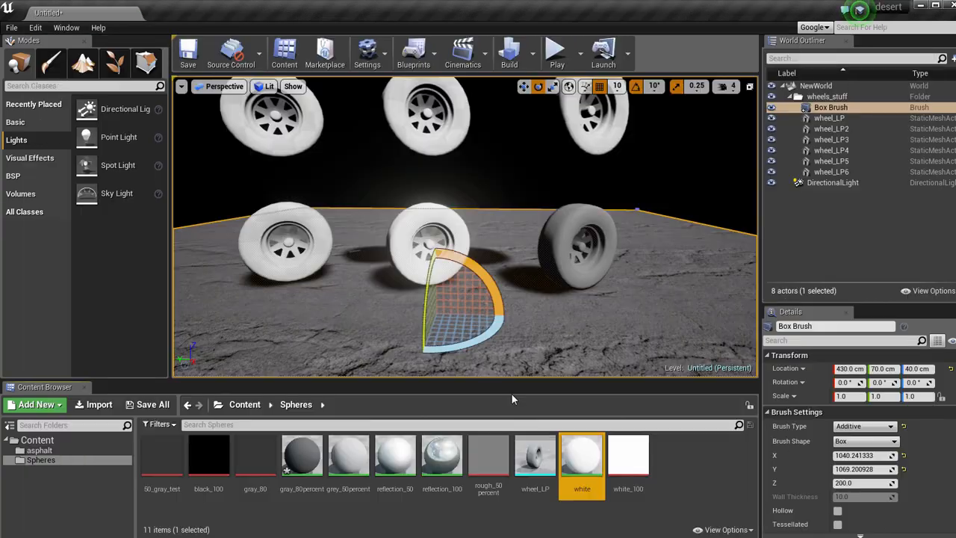
drag(583, 452, 349, 252)
mouse_move(349, 252)
right_down()
mouse_move(380, 274)
mouse_move(356, 256)
right_up()
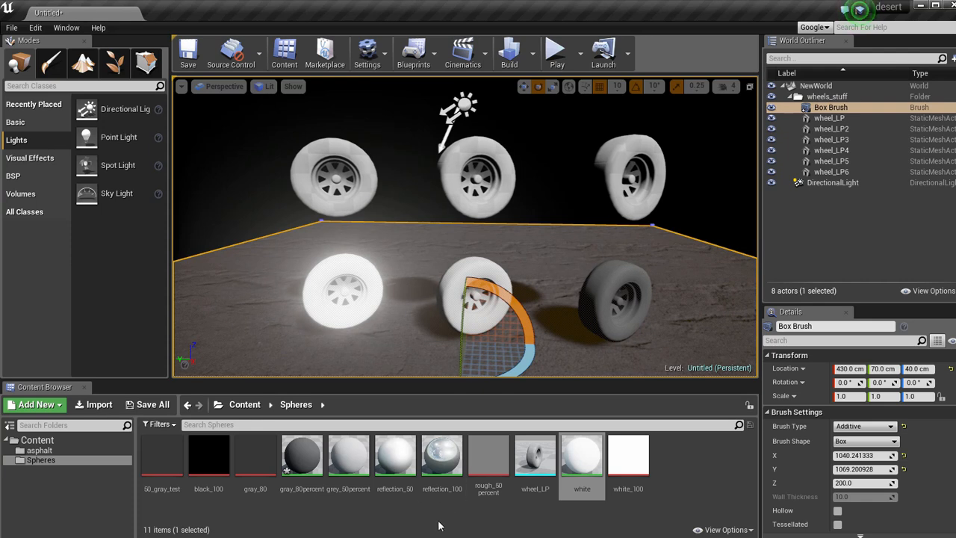
Set the texture of the reflection_100 material's Texture Sample to white_100 and apply the change.
drag(441, 455, 621, 193)
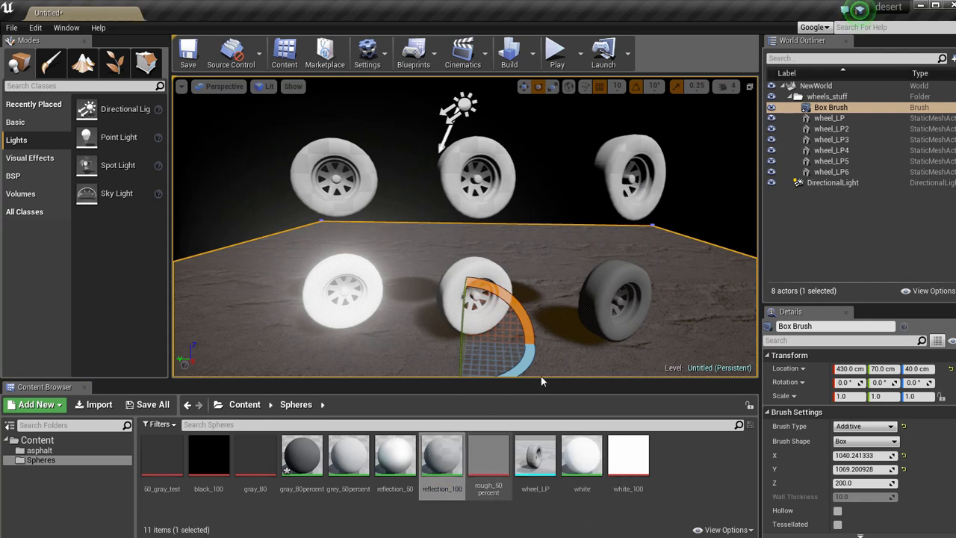
double_click(449, 459)
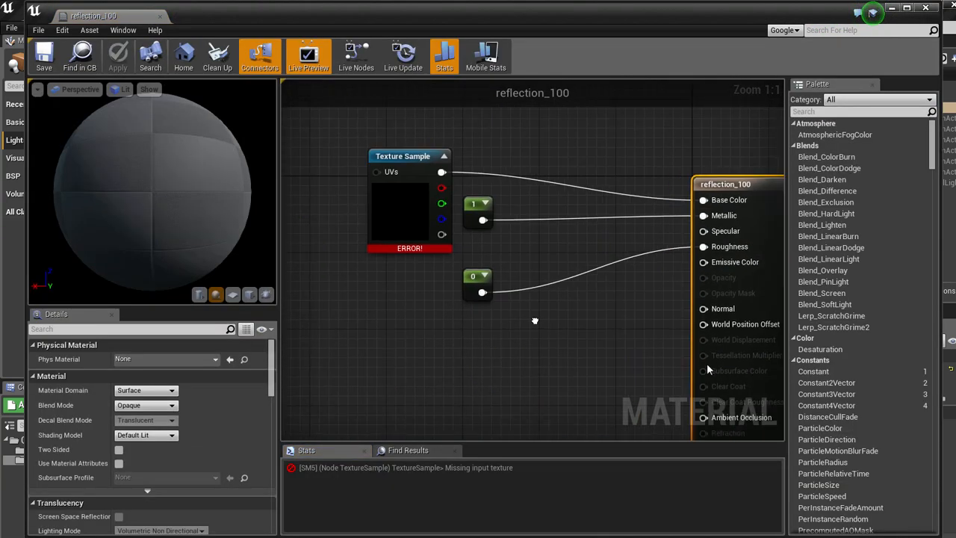
click(417, 162)
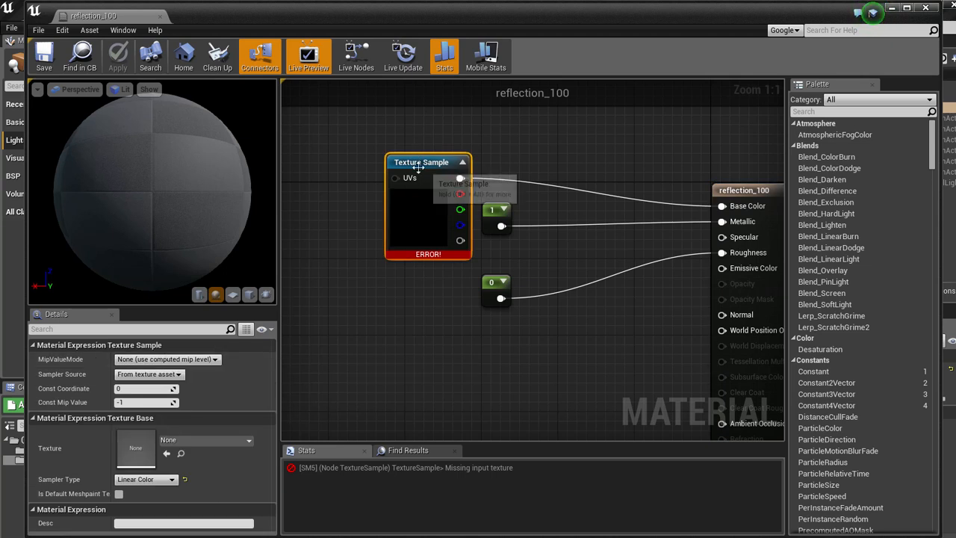
click(191, 442)
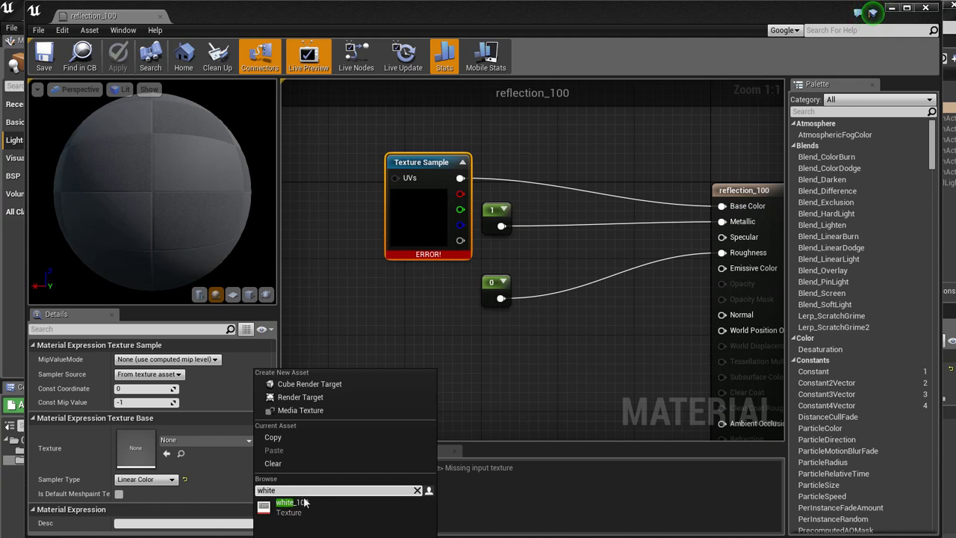
click(302, 503)
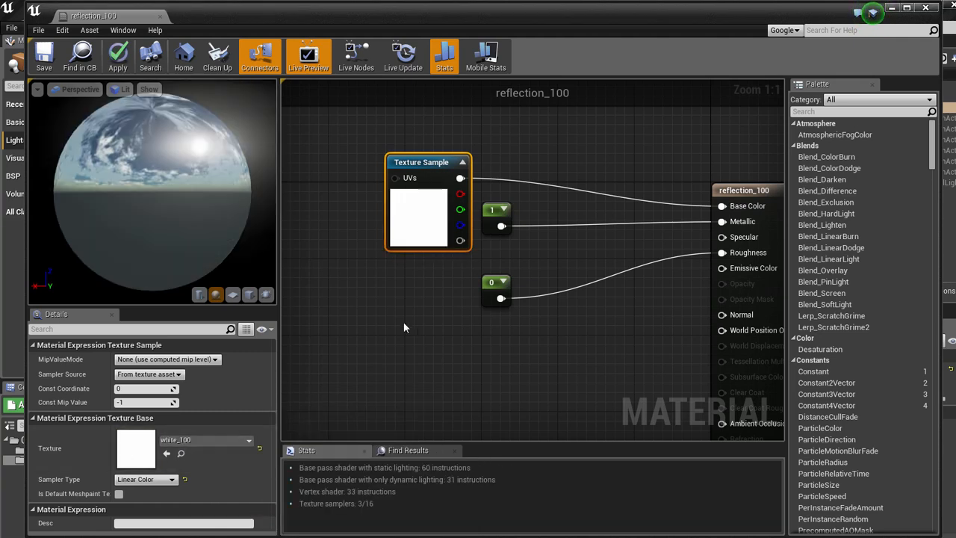
right_drag(405, 324, 368, 328)
click(122, 64)
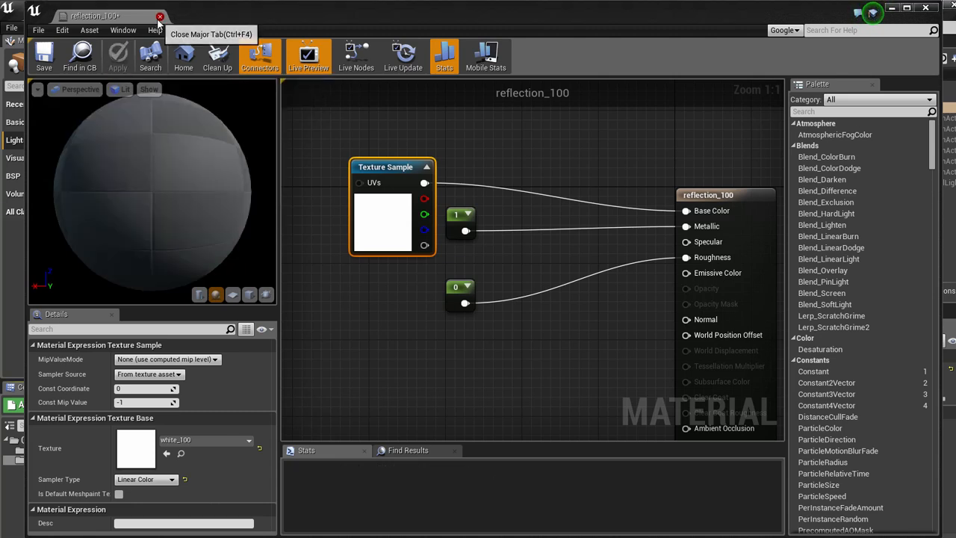
click(160, 16)
Assign the reflection_100 material to the right wheel of the upper row.
right_drag(611, 190, 611, 190)
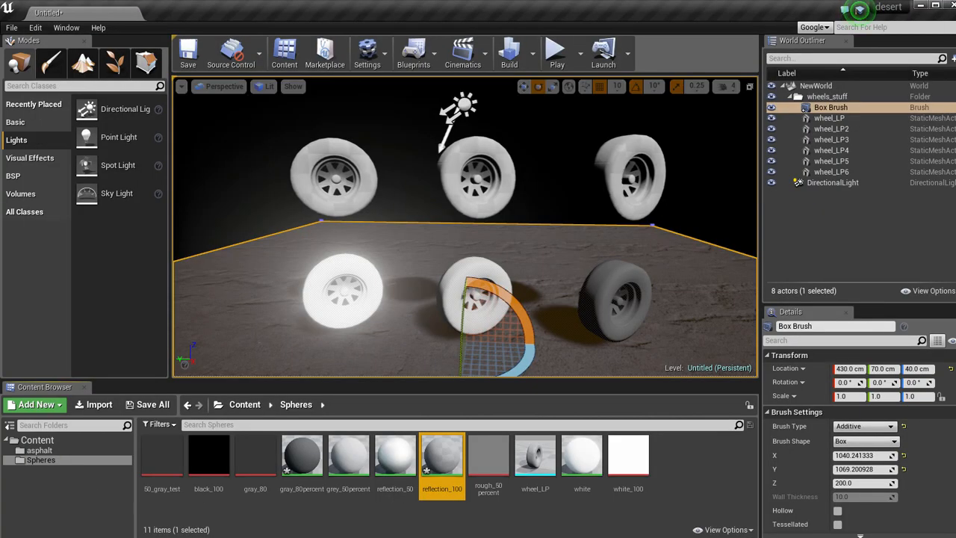
drag(443, 456, 547, 345)
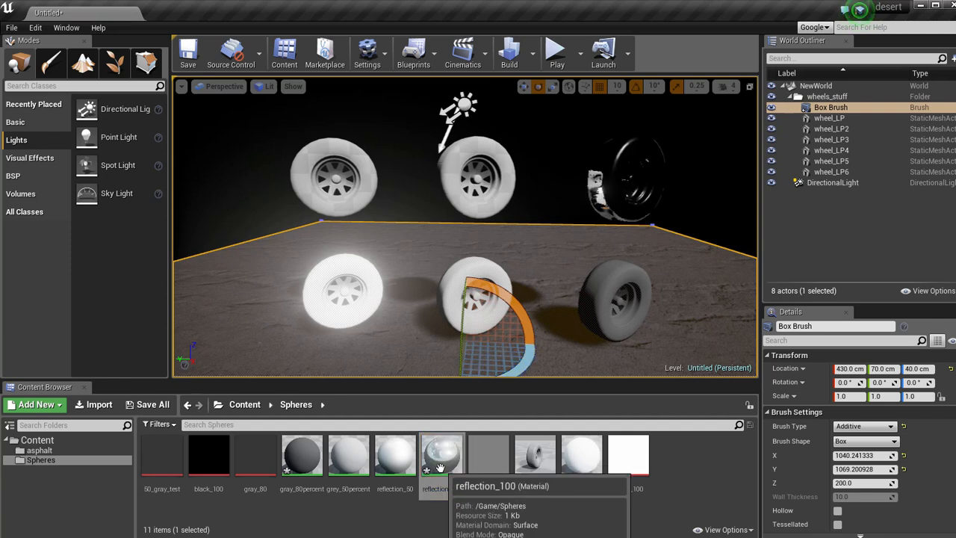
right_drag(563, 241, 606, 242)
key(w)
key(s)
scroll(606, 242, up, 3)
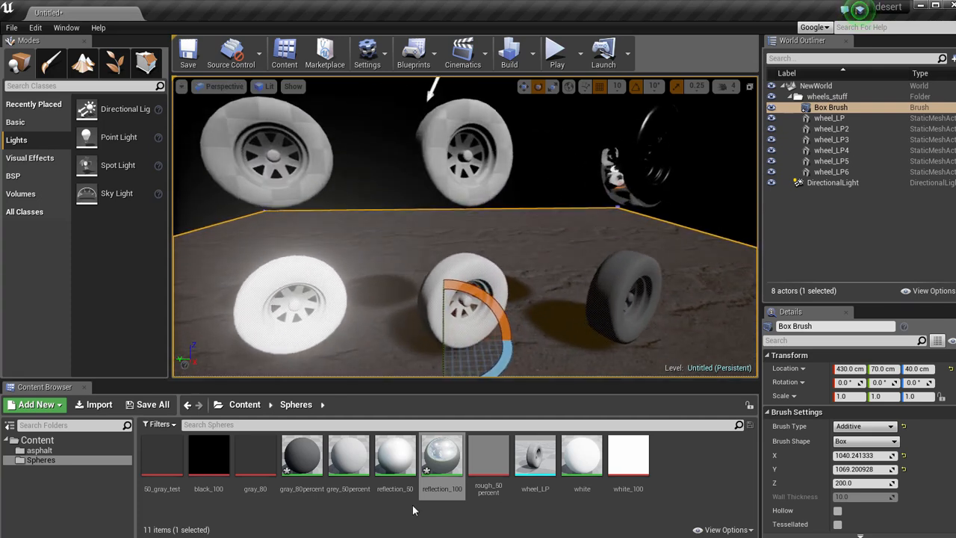
Set the texture of the reflection_50 material's roughness Texture Sample to rough_50percent.
double_click(393, 454)
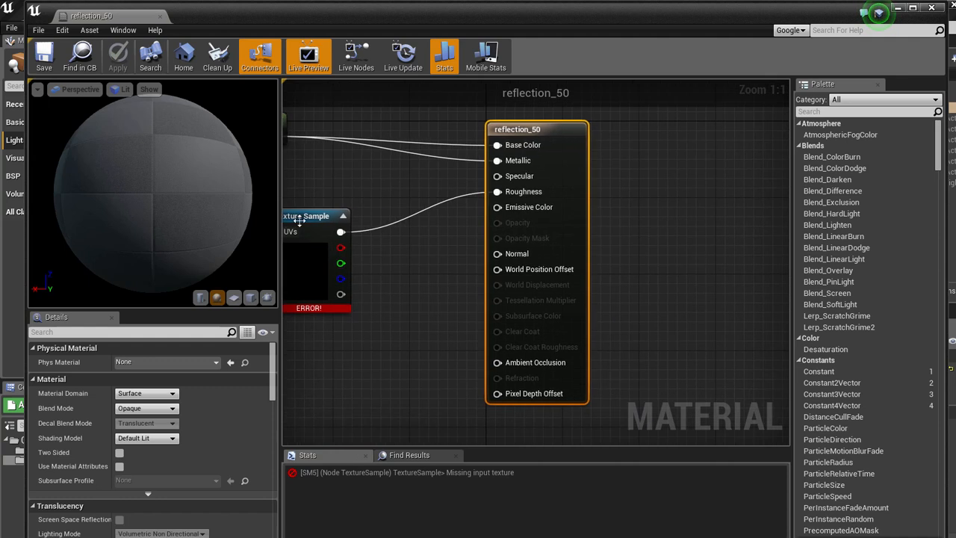
click(336, 216)
click(207, 443)
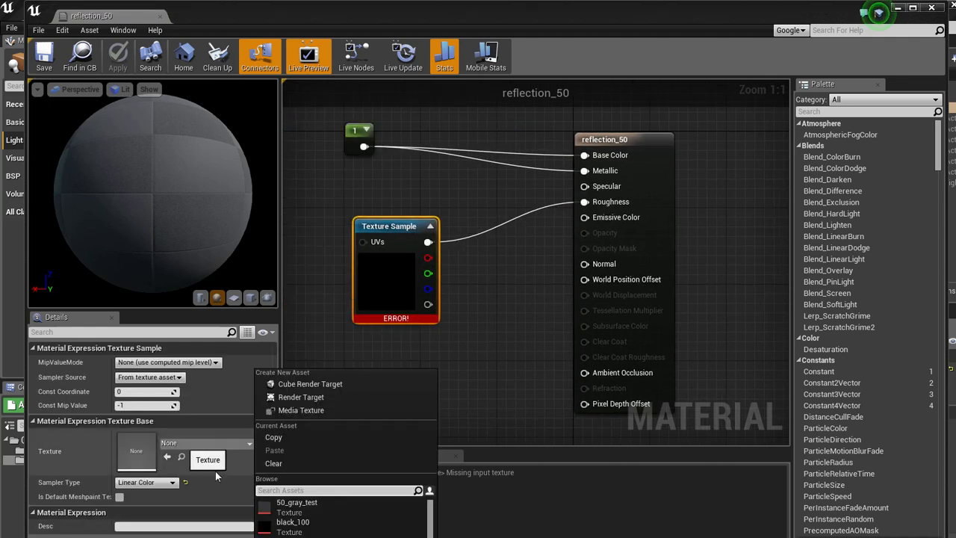
scroll(312, 523, down, 1)
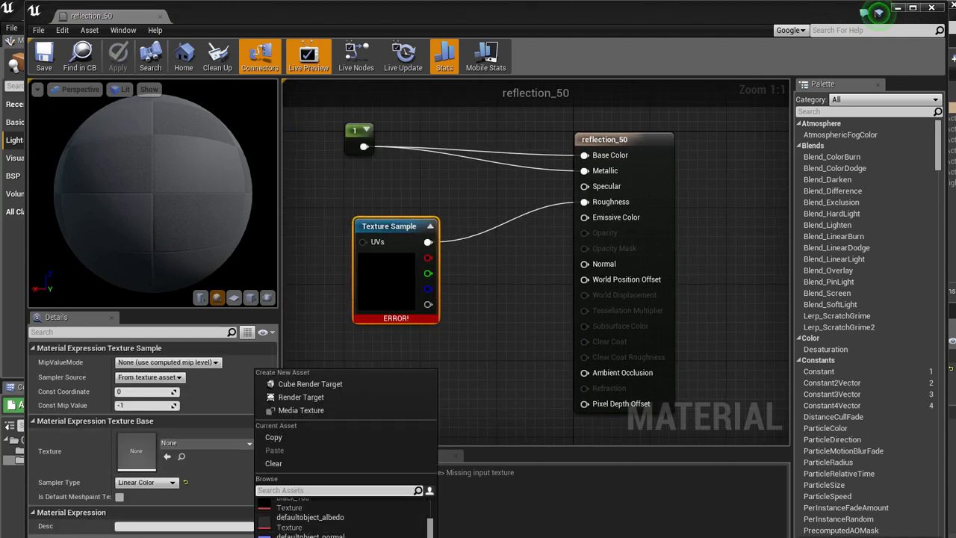
click(312, 535)
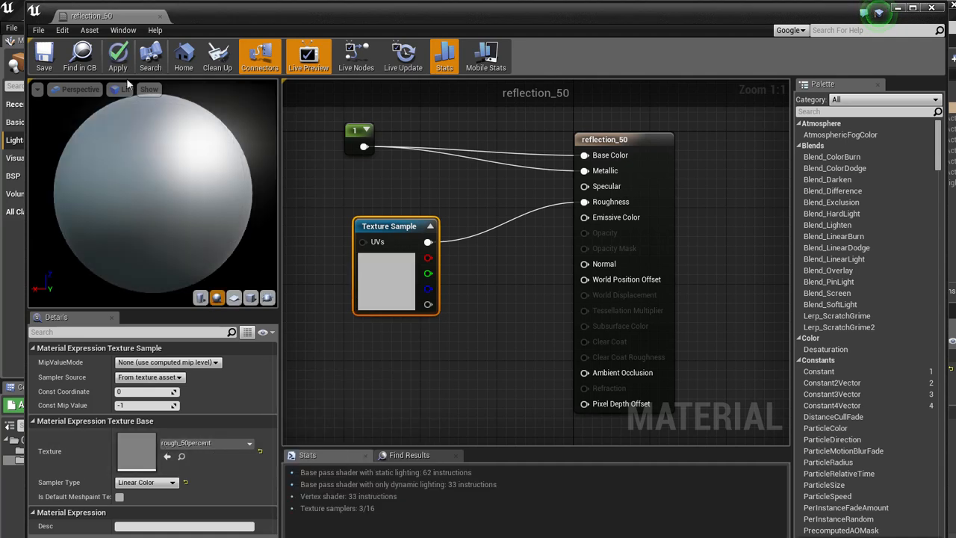
Apply the reflection_50 material changes and assign the material to the middle wheel of the upper row.
click(118, 58)
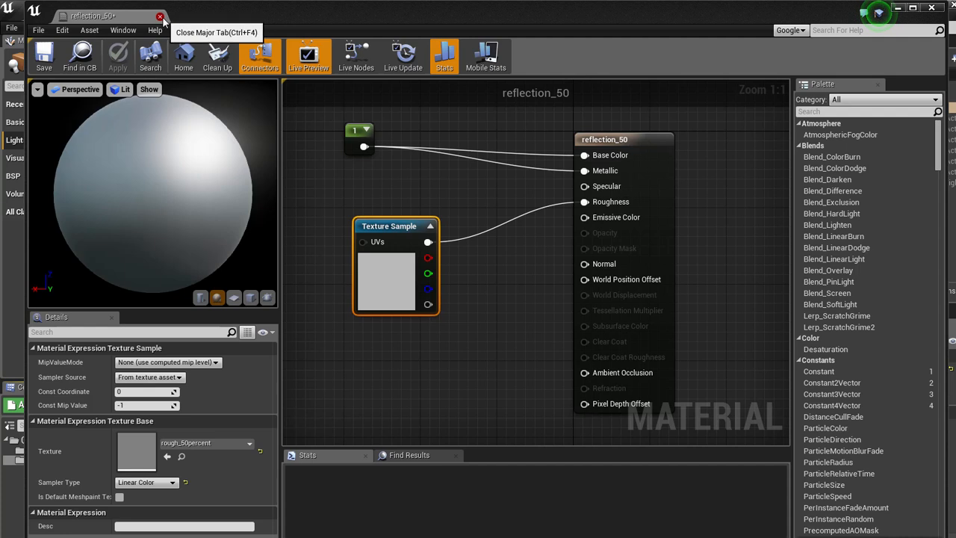
click(160, 15)
drag(381, 489, 462, 190)
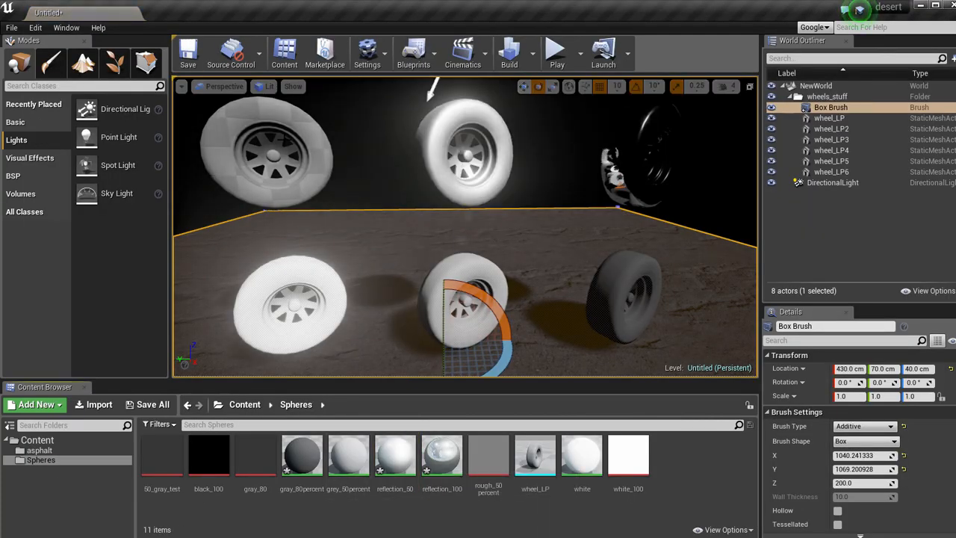
Assign the white material to the left wheel of the upper row, then nudge its 0 constant node and apply the material again.
drag(582, 456, 296, 146)
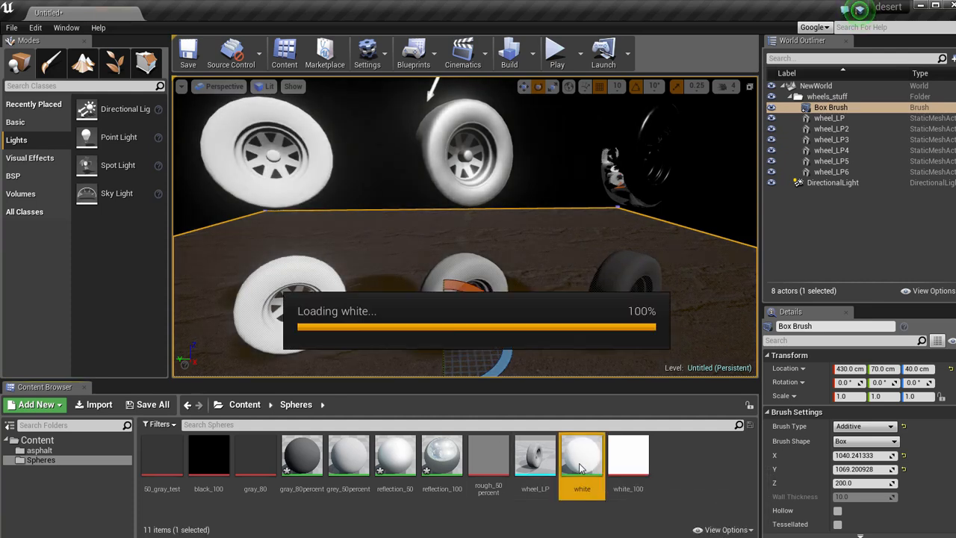
double_click(584, 452)
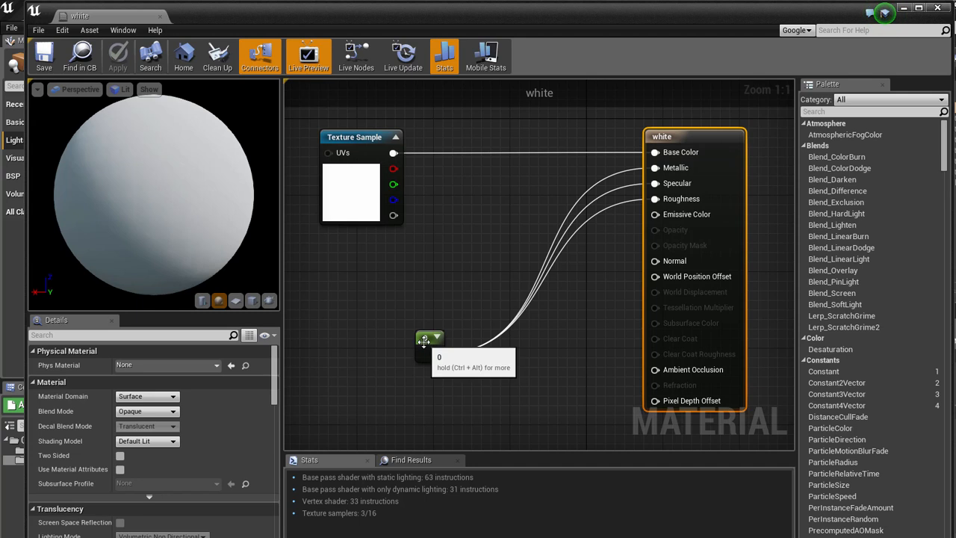
drag(425, 341, 405, 341)
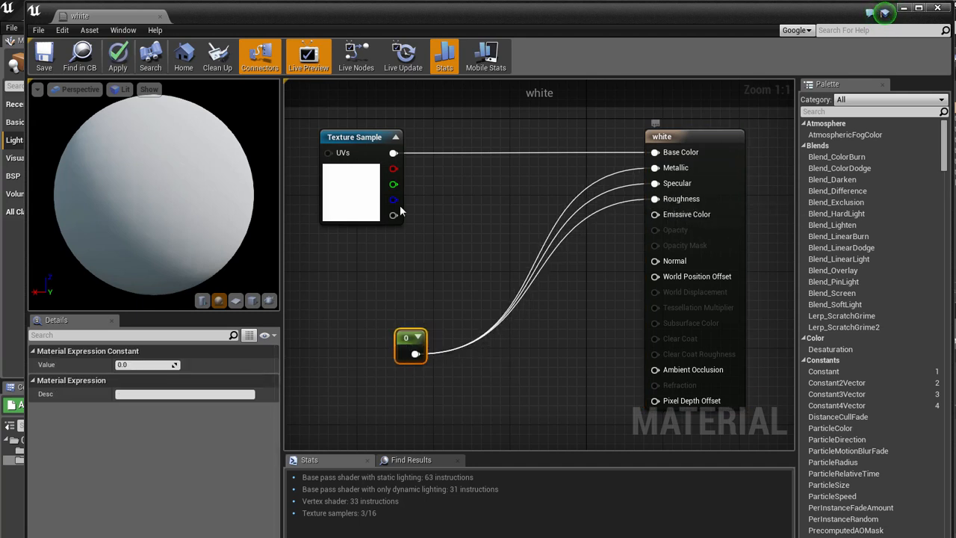
click(117, 53)
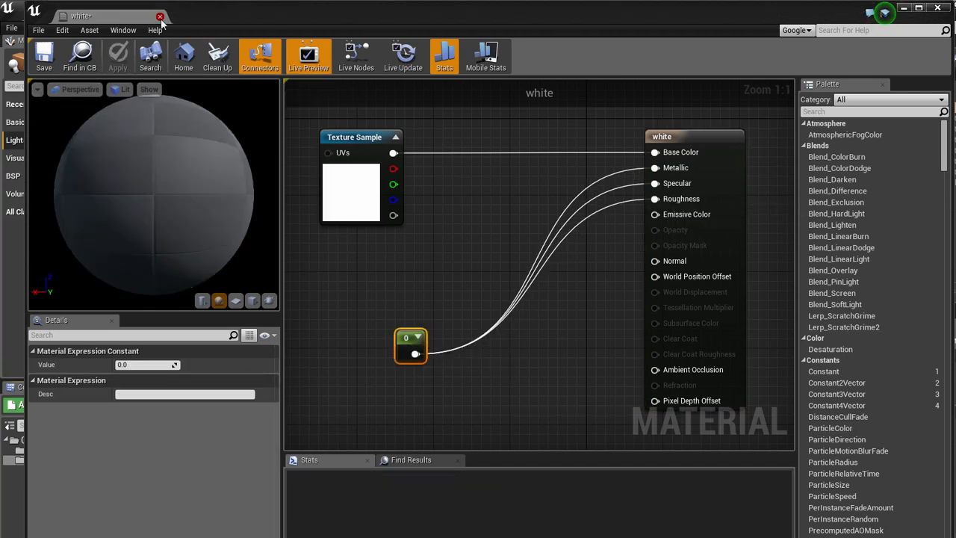
click(160, 16)
click(652, 472)
right_drag(470, 254, 467, 245)
key(s)
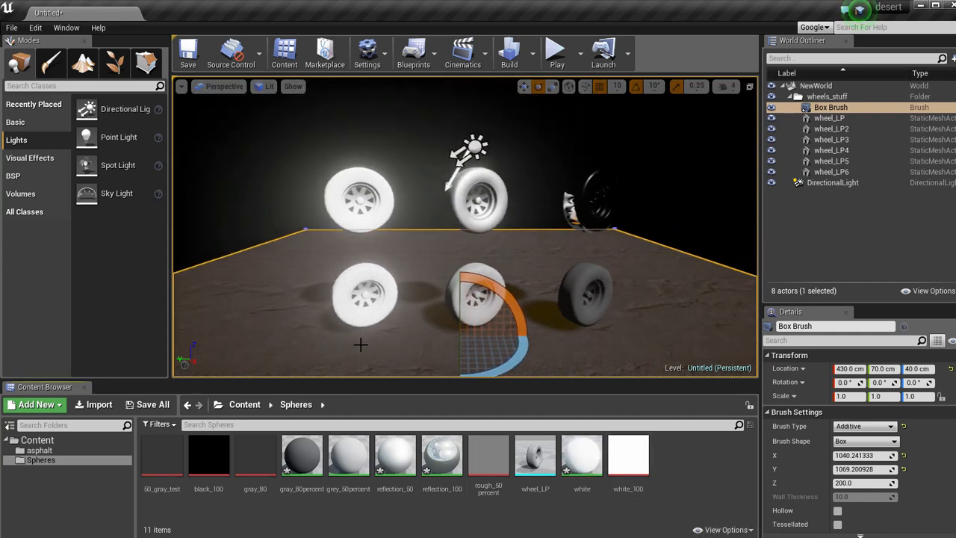
Open the asphalt content folder, clear the selection in the level and collapse the wheels_stuff folder.
click(45, 452)
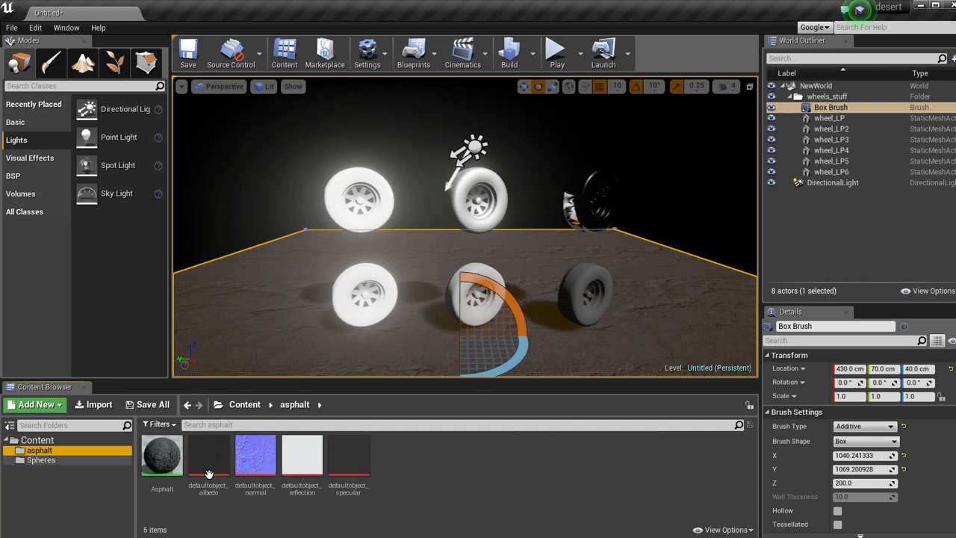
mouse_move(452, 287)
alt+mouse_down()
mouse_move(431, 348)
mouse_move(343, 343)
mouse_move(447, 286)
alt+mouse_up()
right_click(448, 290)
click(479, 303)
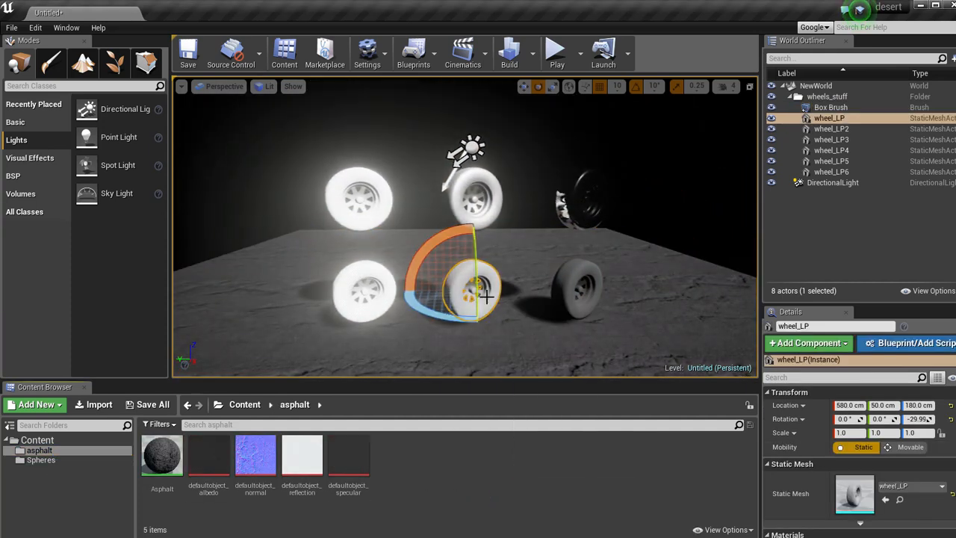
key(Escape)
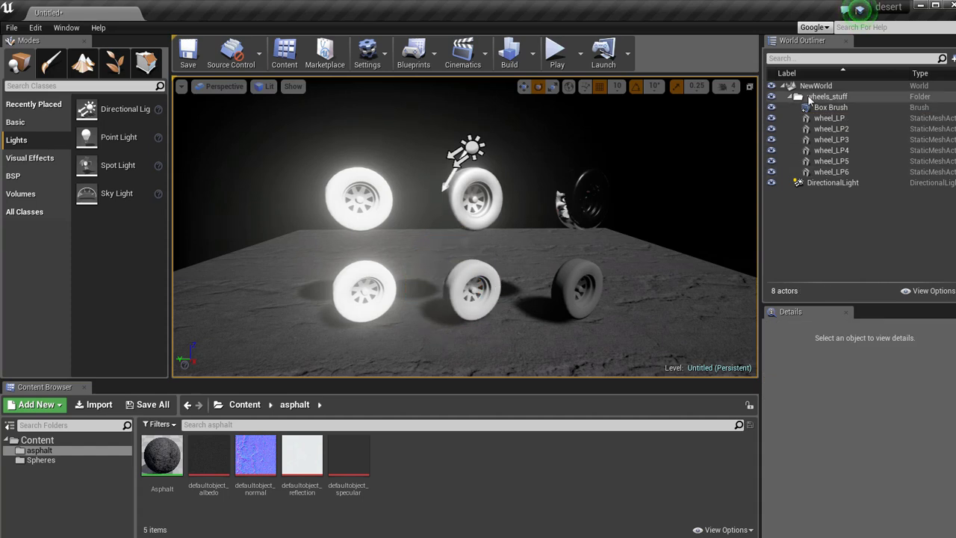
click(791, 96)
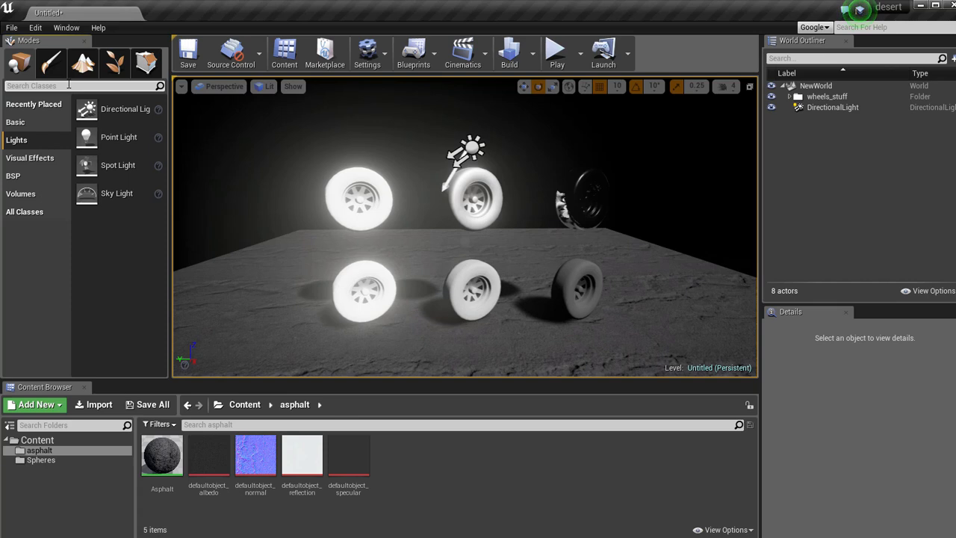
Find the BP_Sky_Sphere class and place it in the level beside the wheels.
click(68, 86)
text(bp)
drag(45, 109, 314, 292)
scroll(461, 189, up, 2)
right_drag(462, 189, 482, 192)
key(q)
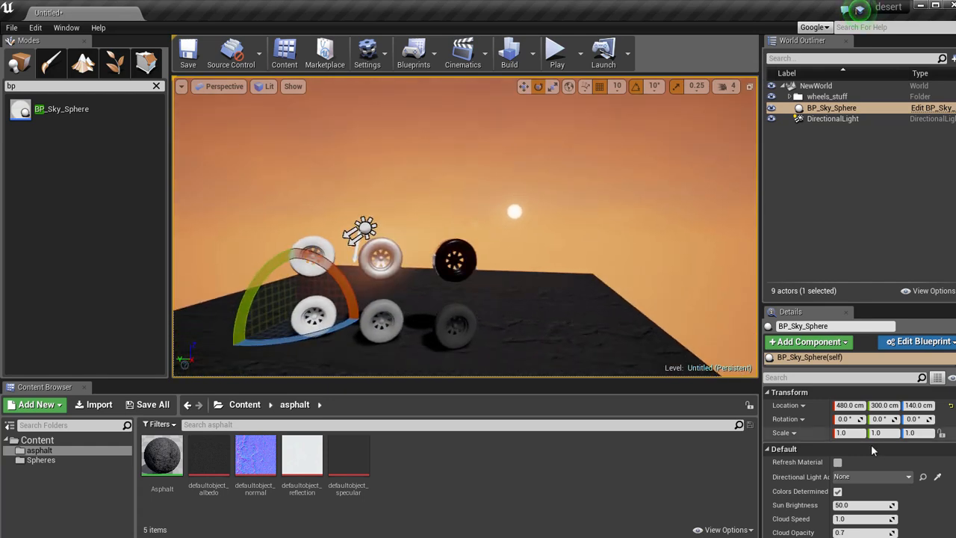
Set the BP_Sky_Sphere's directional light actor to DirectionalLight.
click(829, 119)
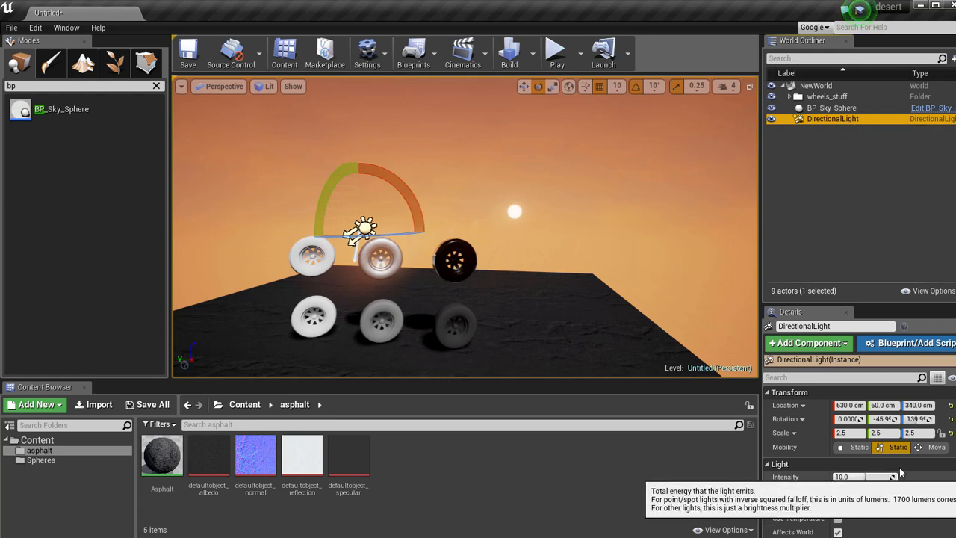
click(835, 109)
scroll(883, 465, down, 1)
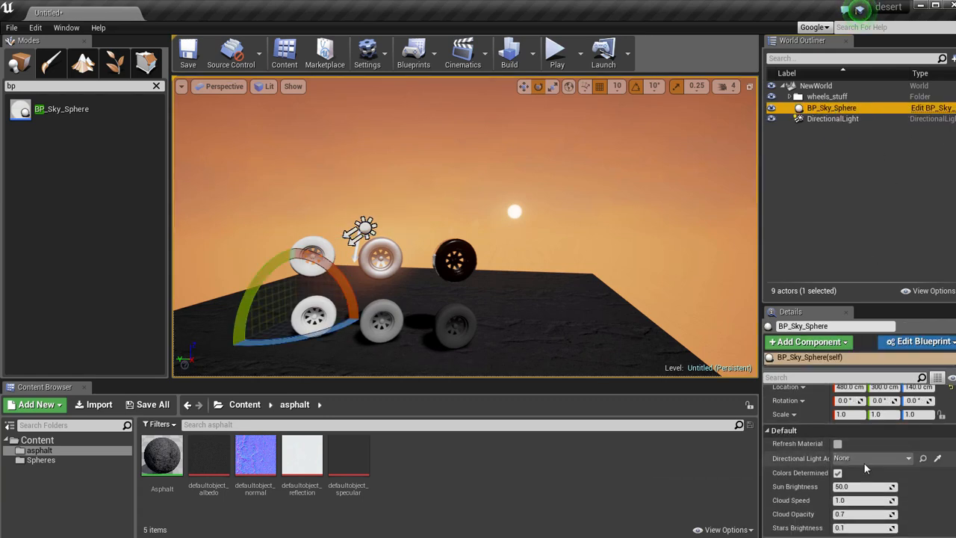
click(867, 458)
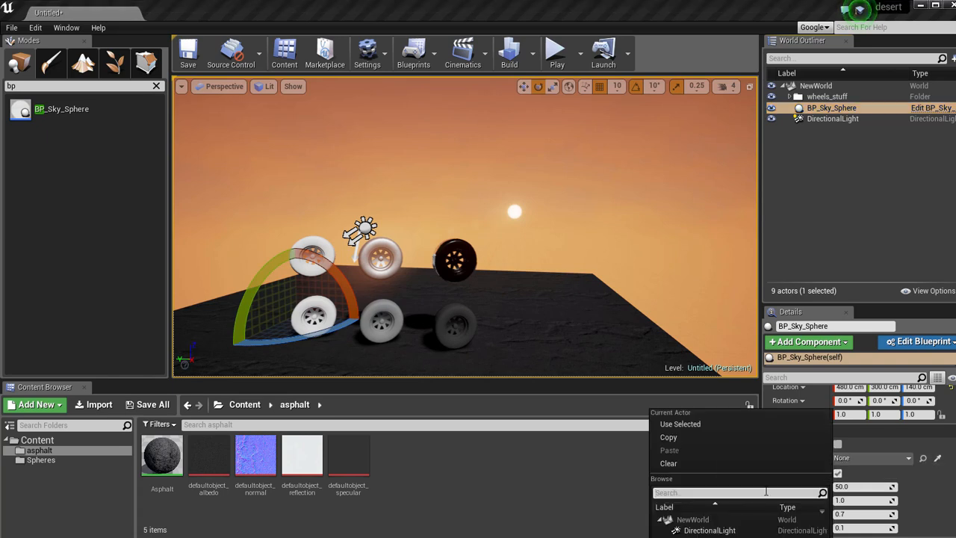
click(700, 531)
Rotate the directional light to about -14.6, -29.6, 149.1 degrees and refresh the sky sphere's material.
right_drag(572, 243, 521, 183)
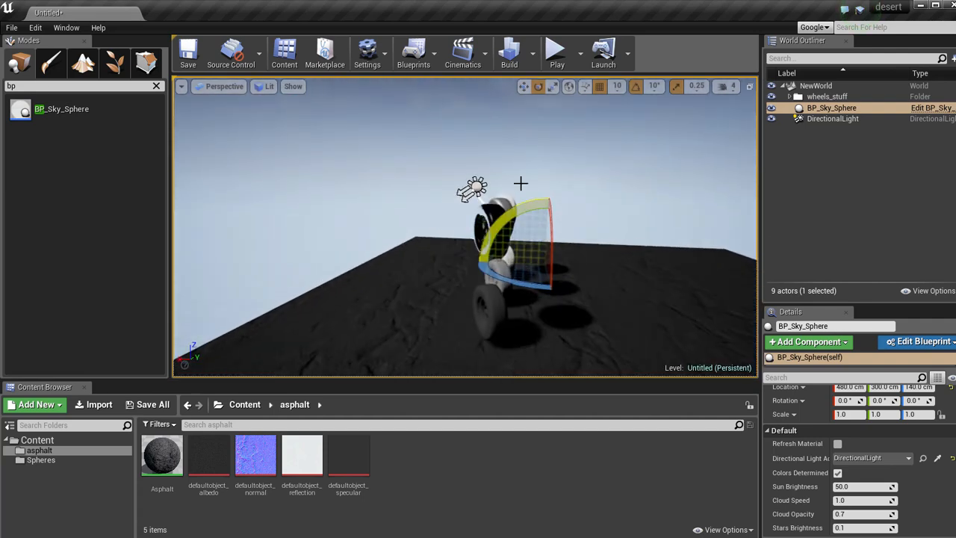
click(473, 188)
key(f)
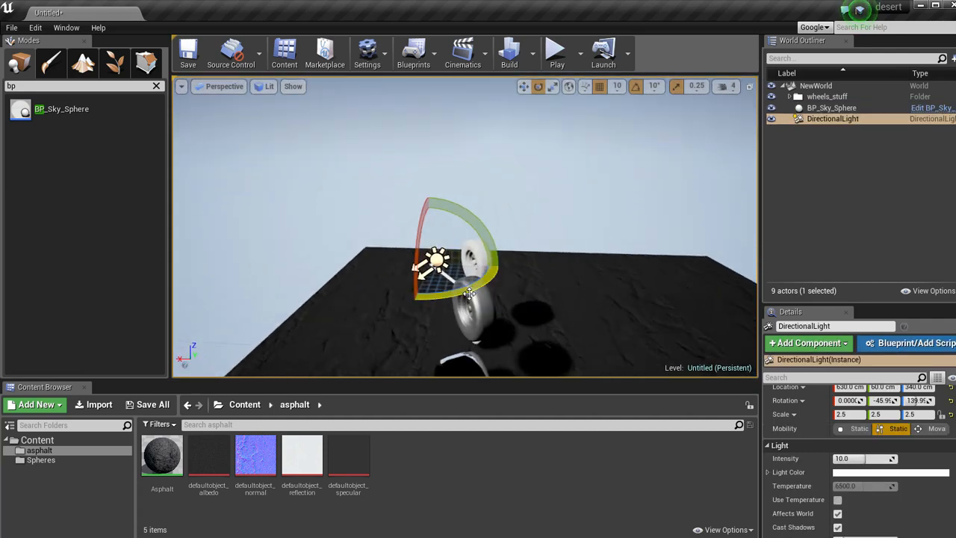
drag(476, 221, 334, 153)
right_drag(334, 153, 200, 69)
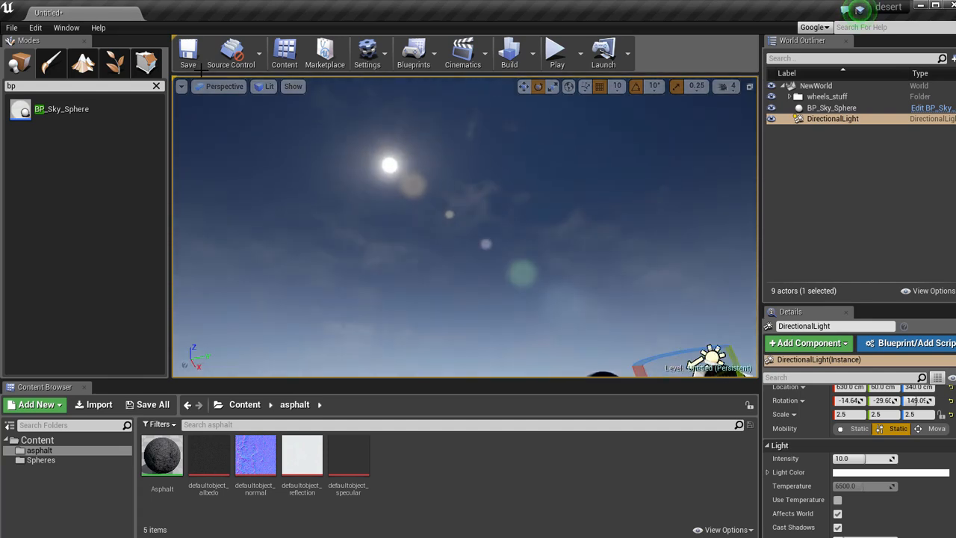
click(831, 108)
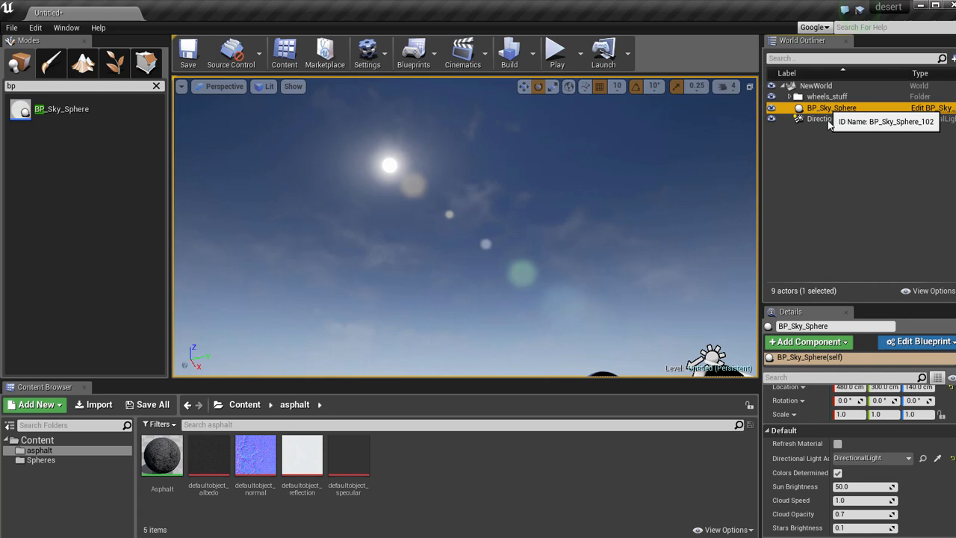
click(838, 444)
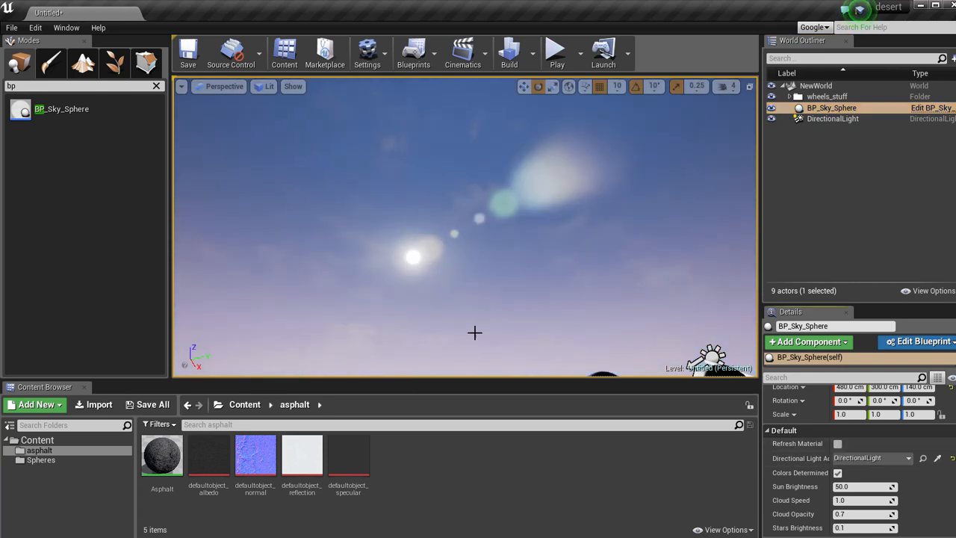
Adjust the directional light's rotation once more and refresh the sky sphere's material to match it.
right_drag(399, 272, 410, 225)
key(s)
key(a)
key(d)
click(435, 188)
mouse_move(469, 146)
mouse_down()
mouse_move(477, 163)
mouse_move(464, 144)
mouse_up()
click(827, 109)
click(837, 444)
Find the Sky Light class and place one on the asphalt floor in front of the wheels.
mouse_move(463, 202)
right_down()
mouse_move(226, 39)
mouse_move(404, 246)
mouse_move(777, 209)
mouse_move(935, 222)
mouse_move(949, 233)
mouse_move(516, 299)
right_up()
click(516, 299)
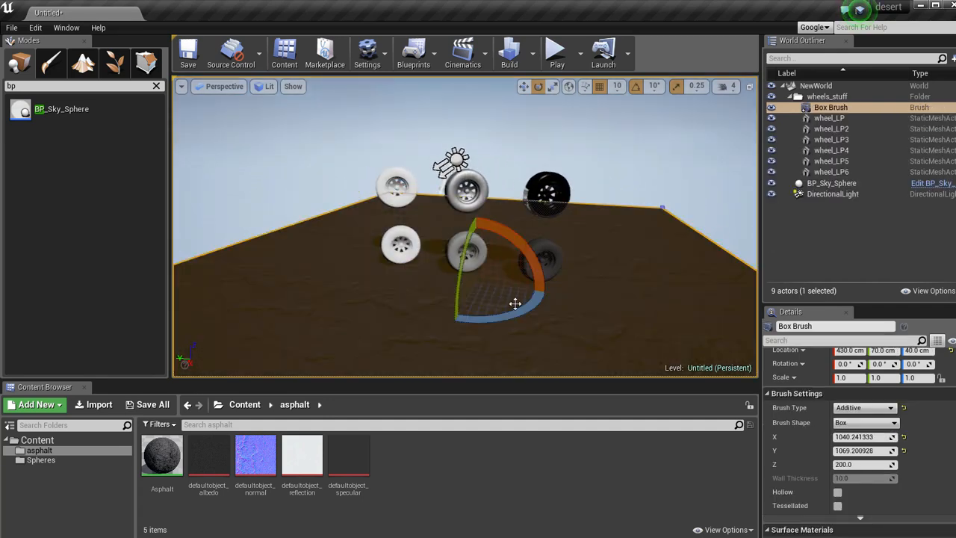
ctrl+click(360, 300)
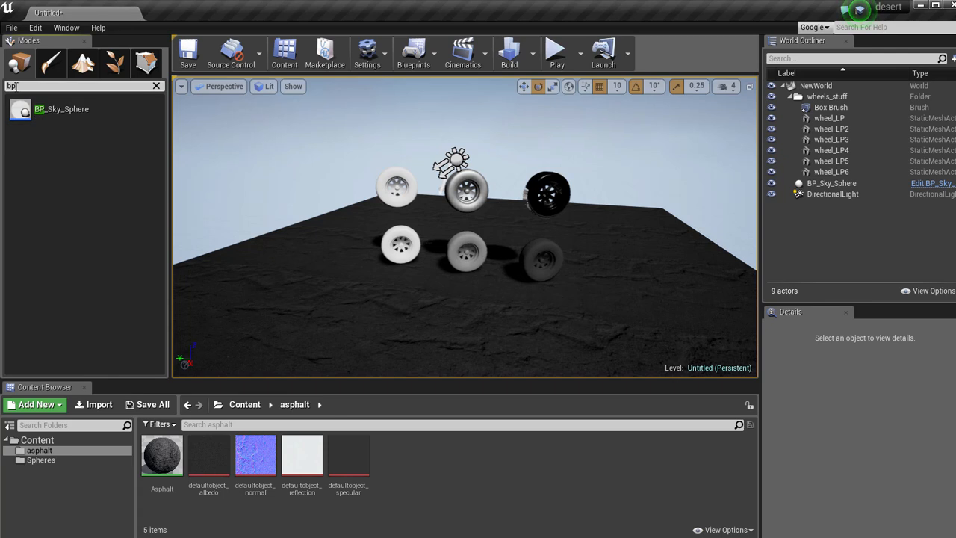
drag(44, 136, 379, 298)
mouse_move(468, 270)
right_down()
mouse_move(591, 252)
mouse_move(387, 263)
mouse_move(469, 280)
right_up()
key(s)
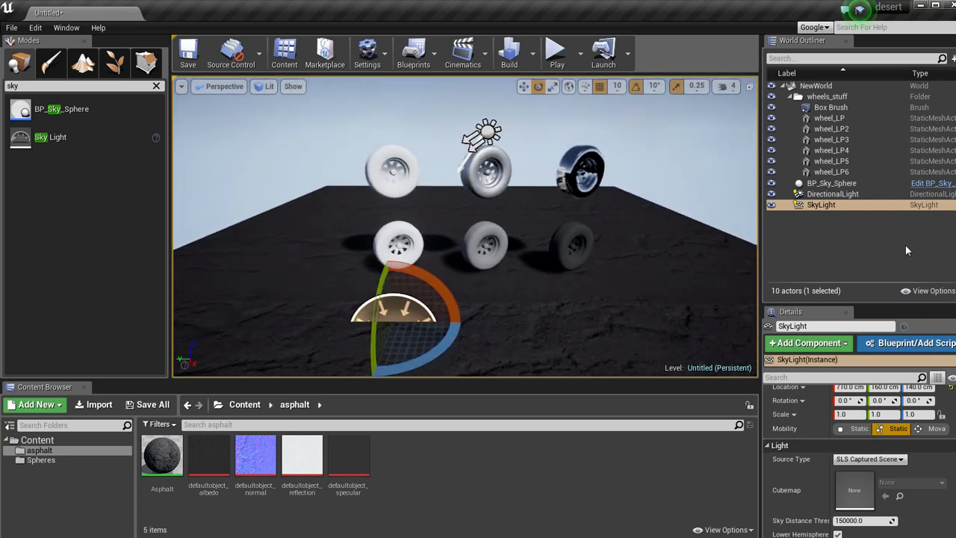
Examine the settings of the SkyLight and the sky sphere, and inspect the wheels' lighting in game view.
scroll(841, 449, down, 3)
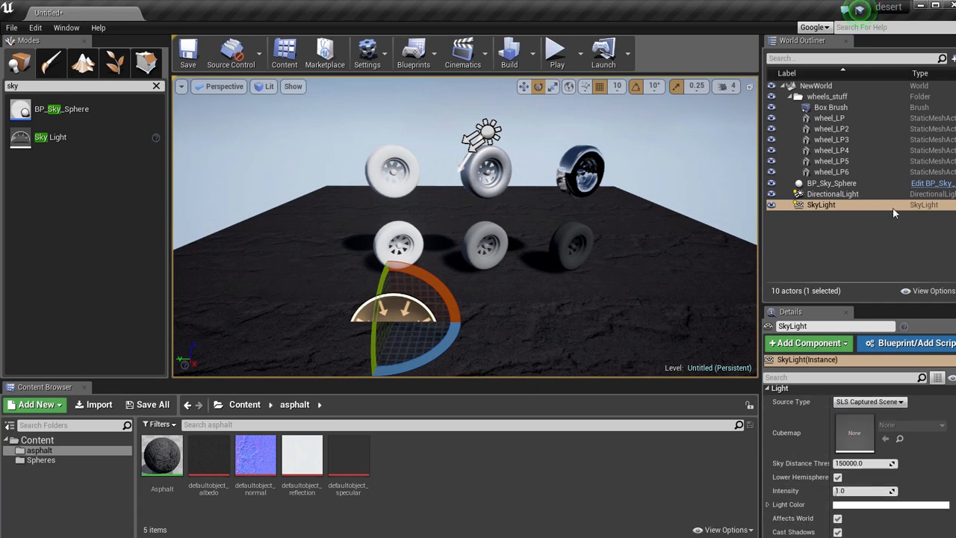
click(831, 183)
scroll(895, 456, up, 2)
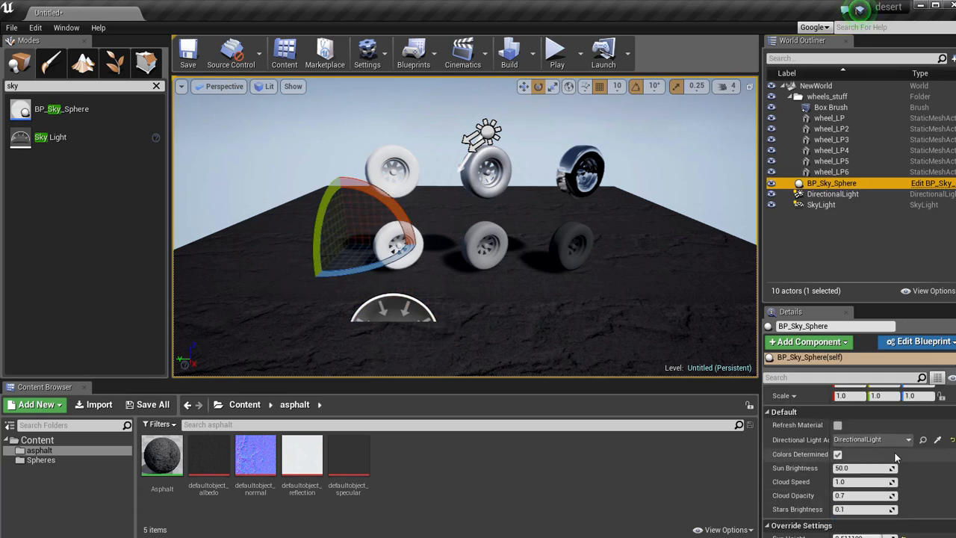
key(d)
right_drag(613, 243, 599, 241)
key(g)
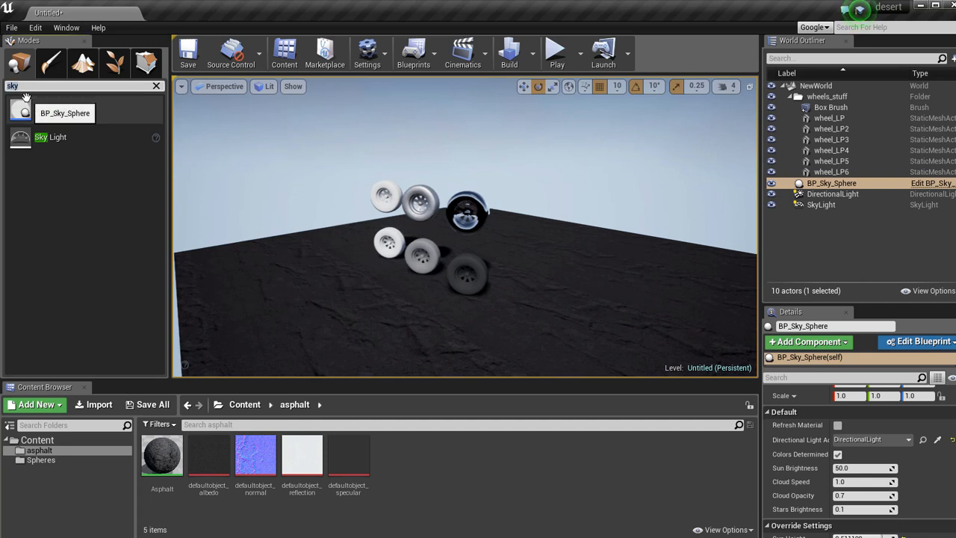
Find the Sphere Reflection Capture class, place one on the floor near the wheels and leave game view.
text(refle)
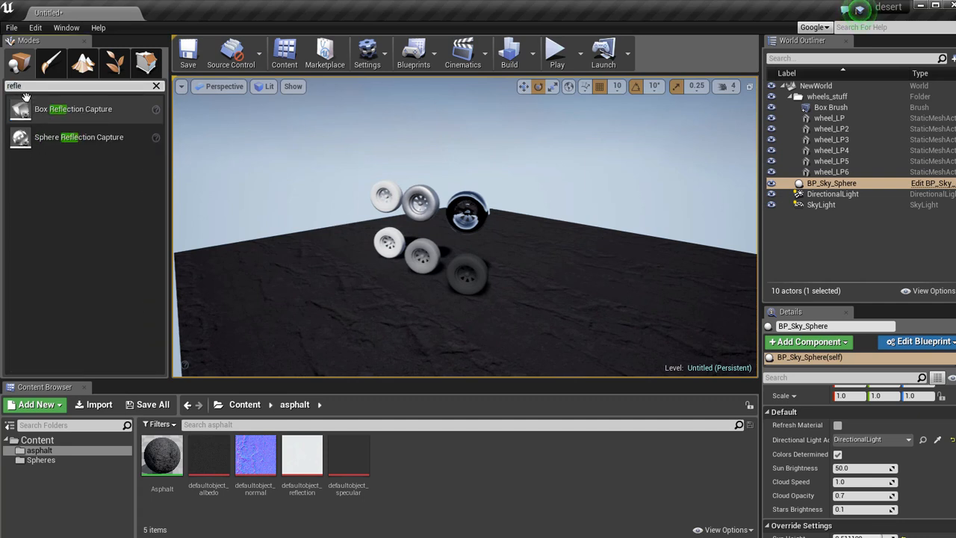
drag(83, 137, 402, 340)
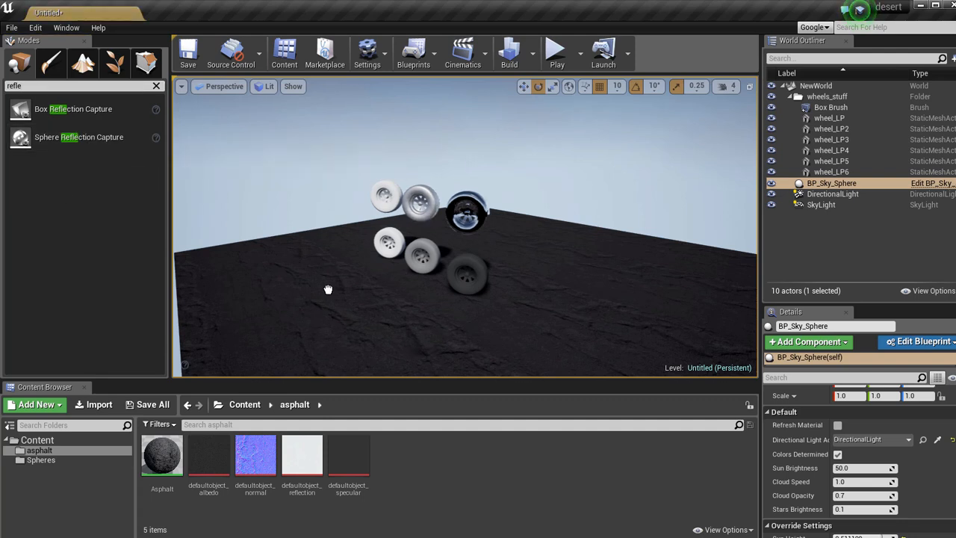
drag(321, 290, 323, 293)
key(a)
right_drag(324, 293, 476, 246)
key(g)
Move the sphere reflection capture to float in front of the wheels and deselect it.
key(w)
key(d)
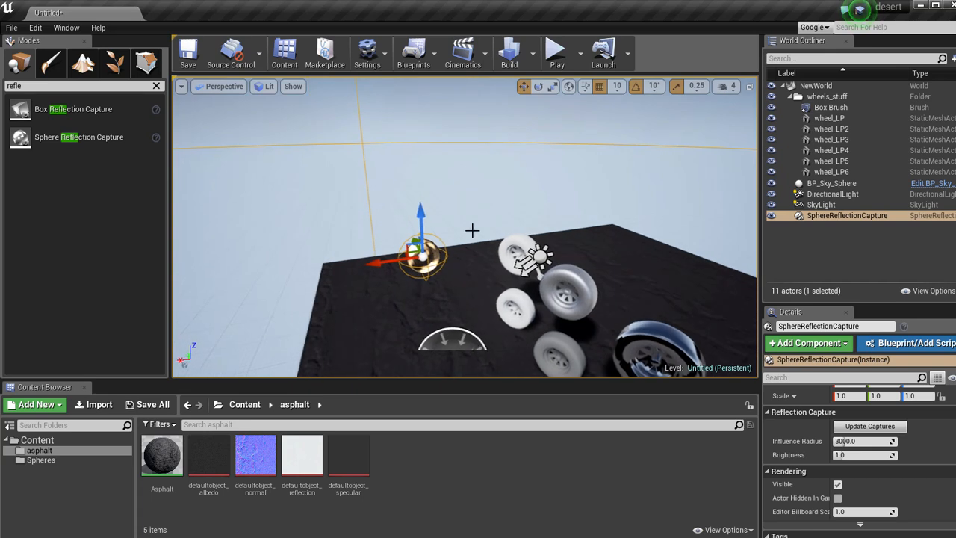
drag(419, 215, 419, 230)
right_drag(419, 229, 549, 271)
key(a)
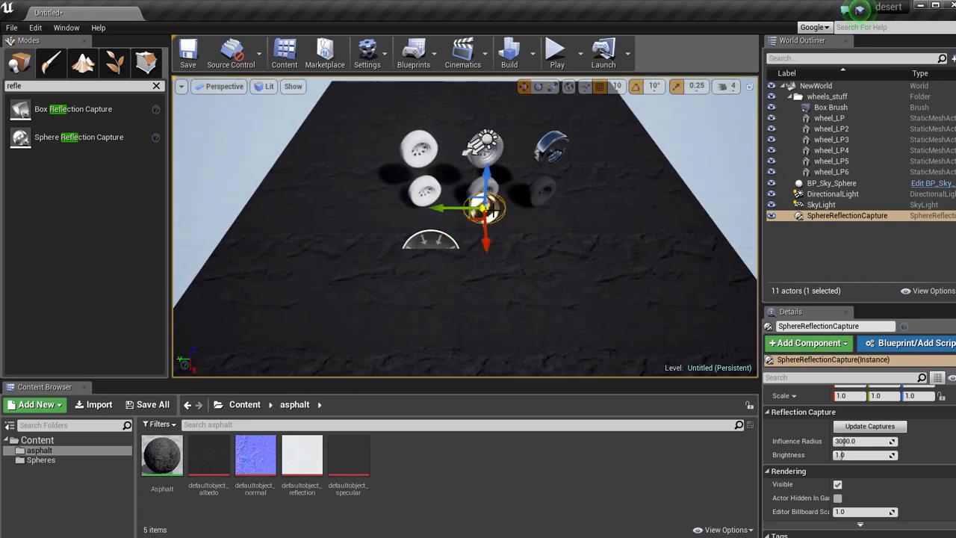
key(Escape)
key(d)
key(w)
right_drag(454, 204, 373, 113)
key(s)
key(a)
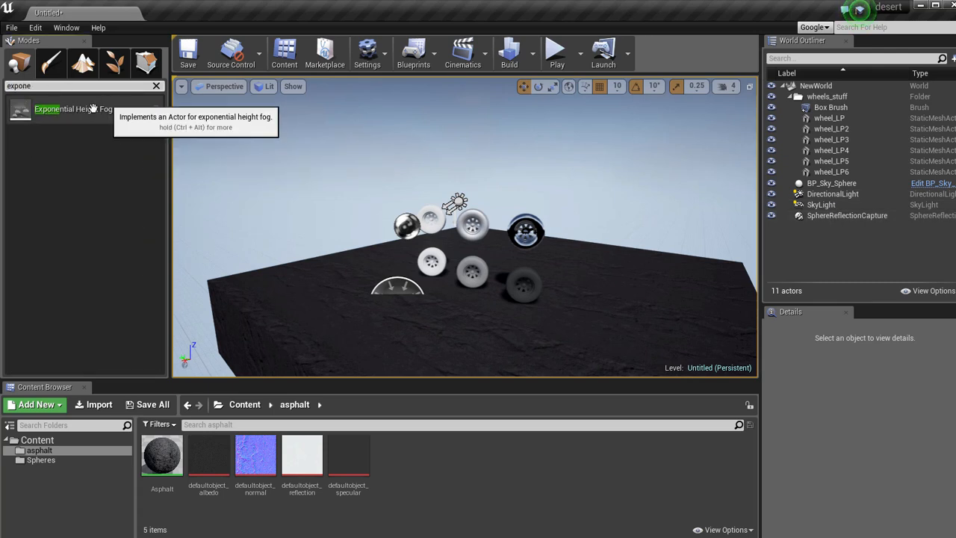
Add an Exponential Height Fog on the floor and toggle its visibility off and on to compare the effect.
drag(97, 109, 460, 316)
right_drag(462, 319, 338, 287)
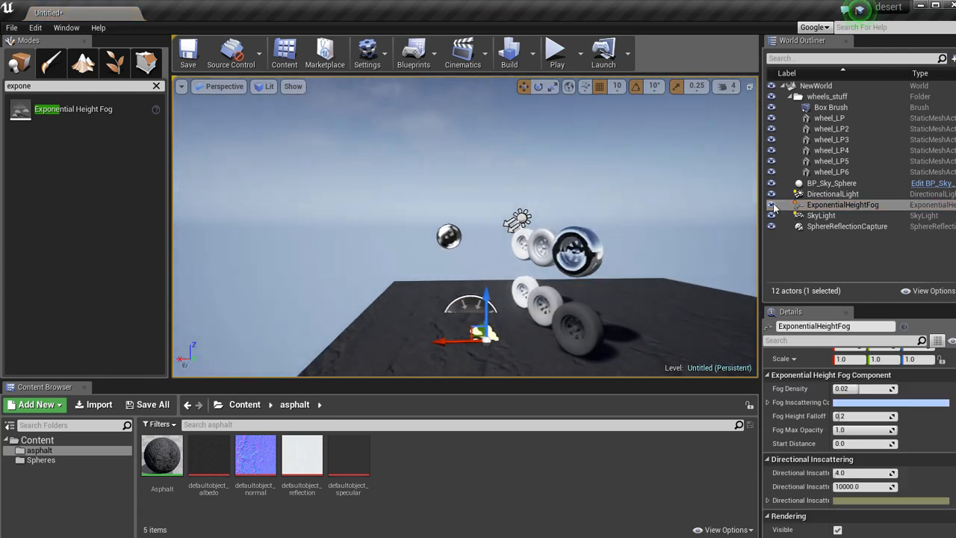
click(772, 204)
click(772, 204)
right_drag(574, 220, 697, 234)
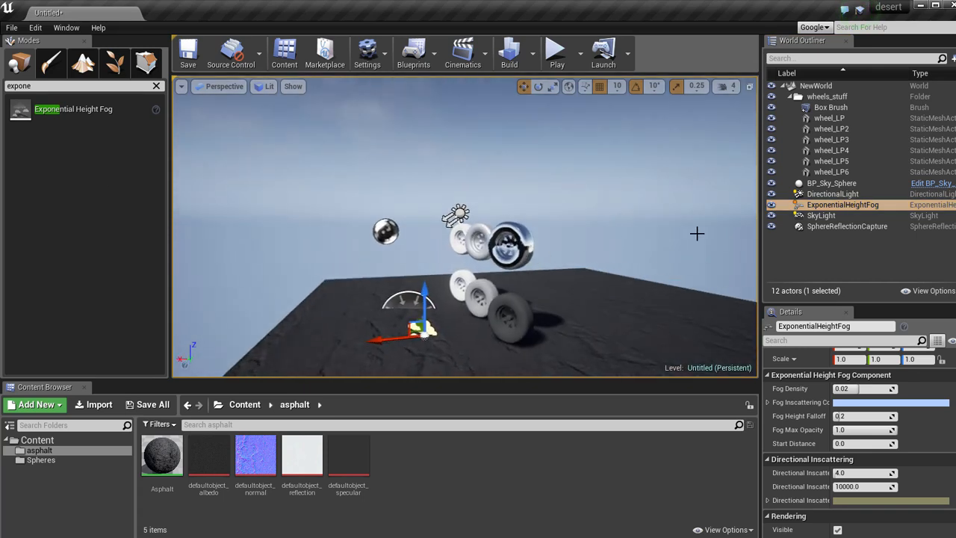
click(771, 205)
click(772, 205)
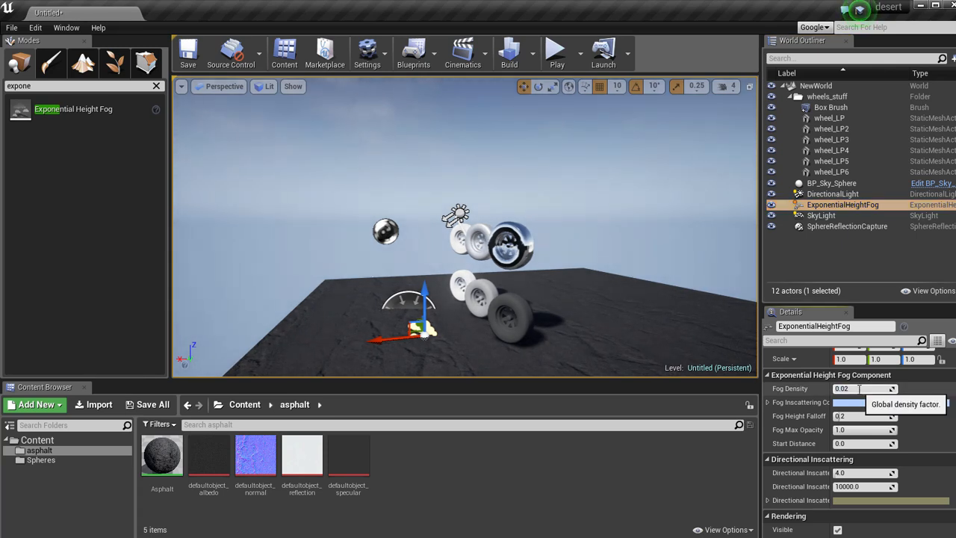
Set the Exponential Height Fog's fog density to 0.05 and check the wheels and the sky.
key(Return)
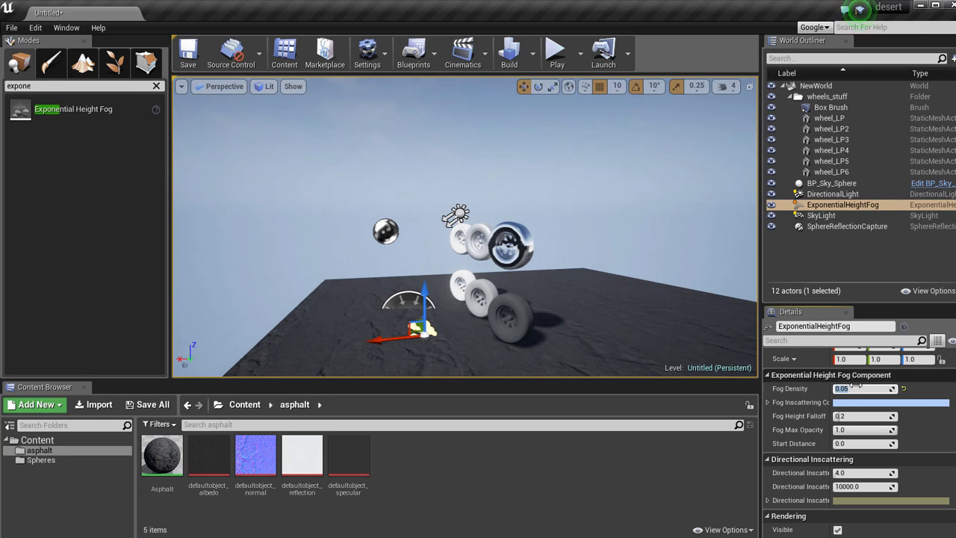
right_drag(611, 331, 715, 329)
key(a)
key(g)
key(g)
right_drag(542, 315, 63, 175)
key(s)
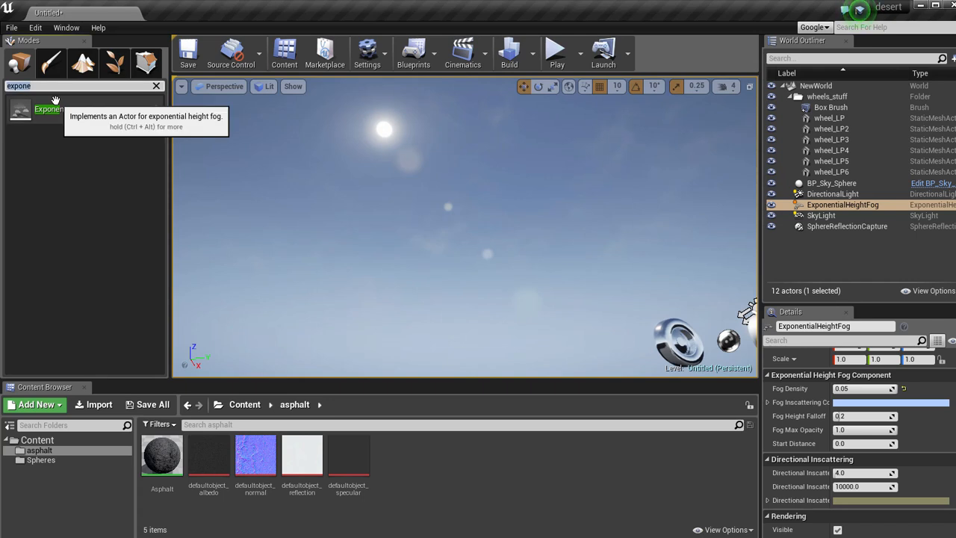
Find the Atmospheric Fog class, place one on the floor beside the wheels and frame it with the sky.
key(BackSpace)
key(BackSpace)
key(BackSpace)
key(BackSpace)
key(BackSpace)
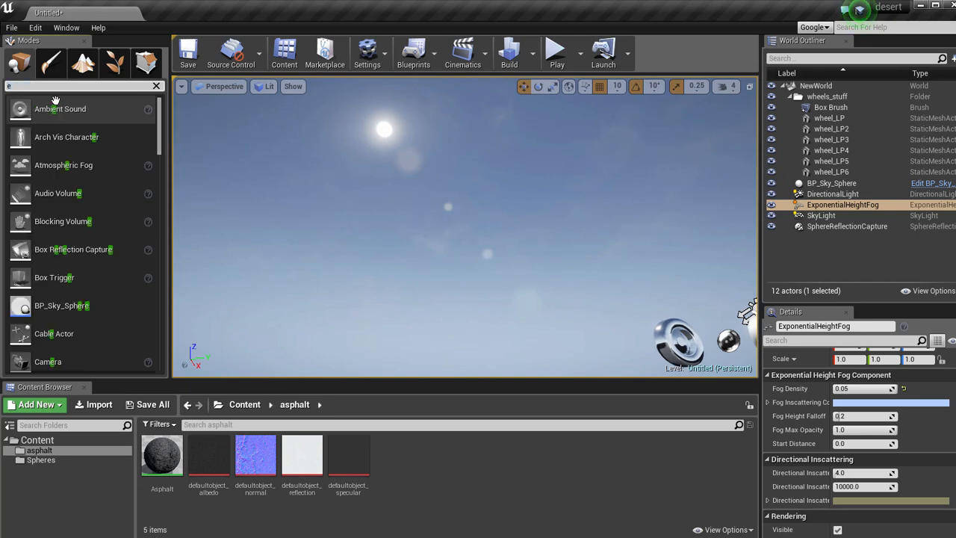
key(f)
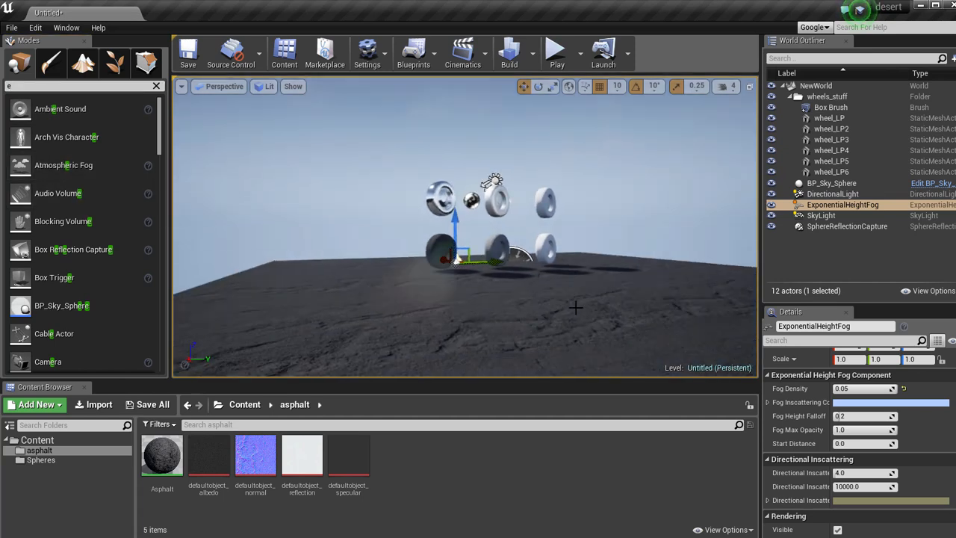
drag(63, 165, 415, 286)
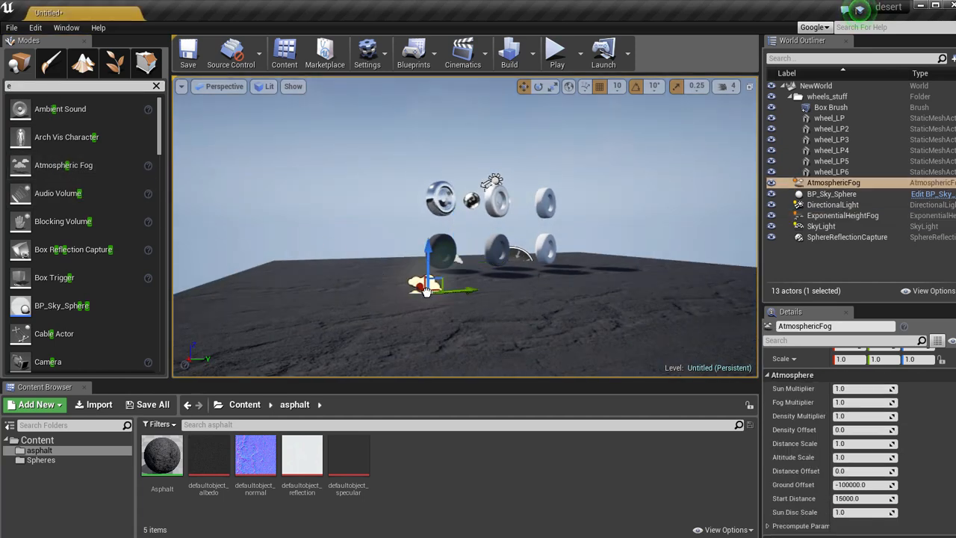
right_drag(384, 276, 241, 196)
key(f)
key(e)
key(e)
key(q)
key(e)
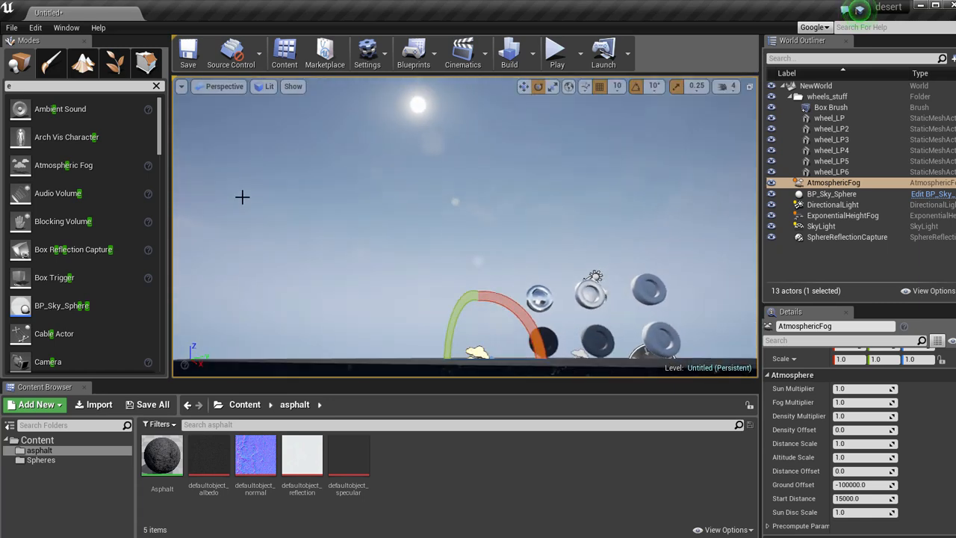
Toggle the Atmospheric Fog's visibility off and on to compare its effect on the sky.
click(772, 183)
click(772, 183)
click(772, 183)
click(771, 183)
click(771, 183)
click(771, 184)
right_drag(528, 163, 857, 171)
click(772, 184)
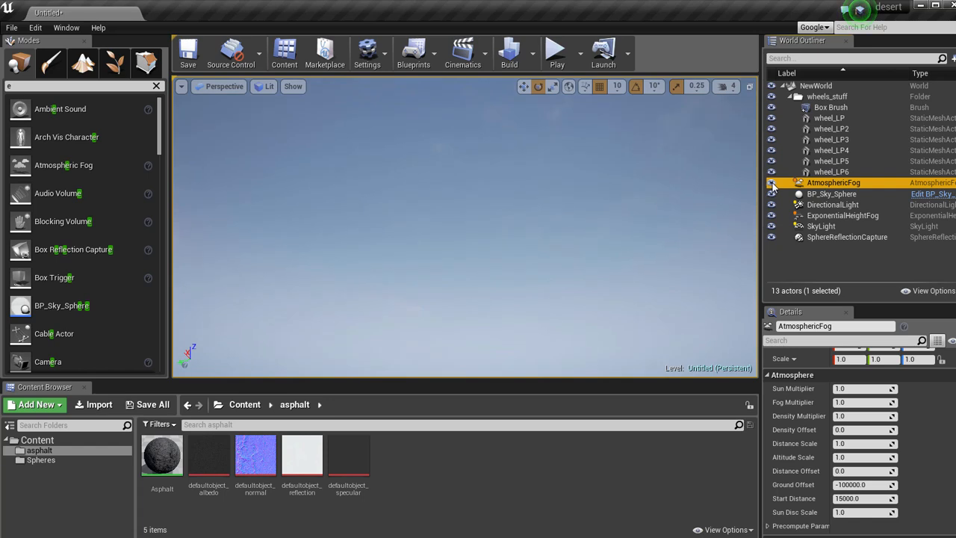
click(772, 184)
click(773, 183)
Raise the Atmospheric Fog actor above the floor beside the wheels and clear the selection.
mouse_move(601, 190)
right_down()
mouse_move(665, 261)
mouse_move(945, 273)
mouse_move(551, 203)
right_up()
click(527, 237)
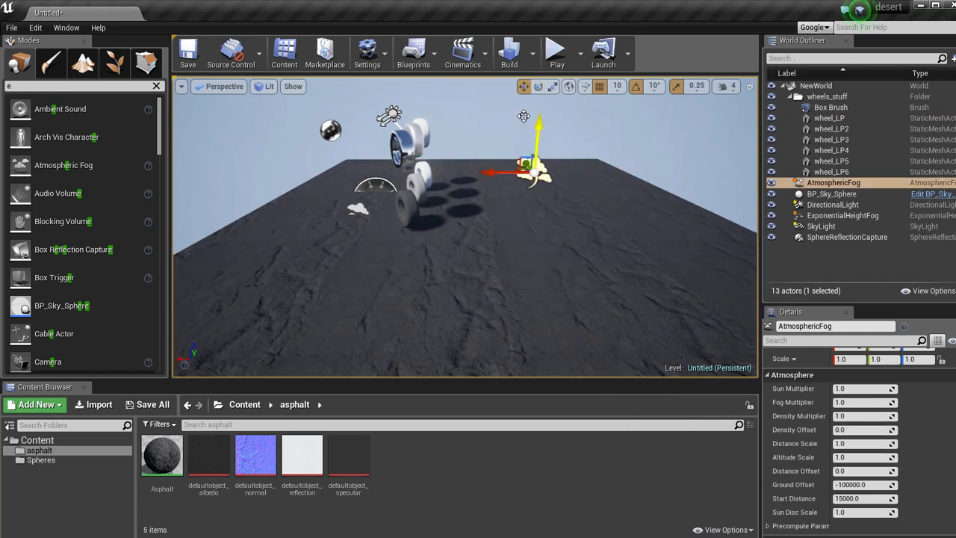
click(566, 194)
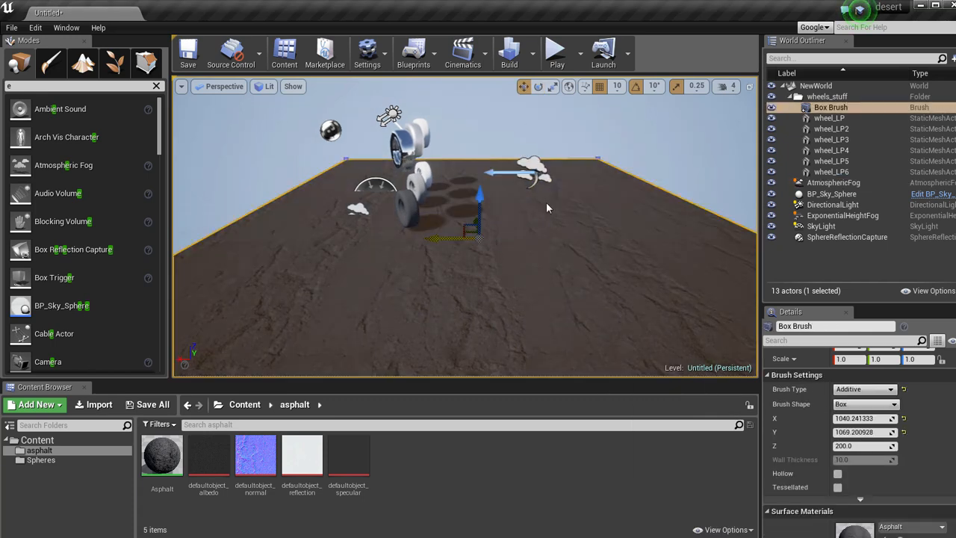
key(Escape)
mouse_move(576, 193)
alt+mouse_down()
mouse_move(781, 137)
mouse_move(816, 151)
alt+mouse_up()
right_drag(816, 152, 798, 147)
key(w)
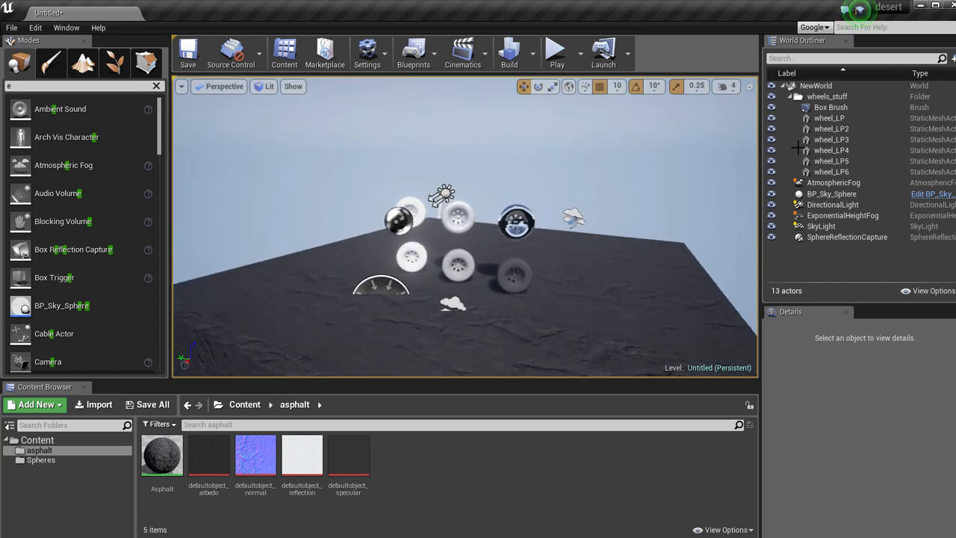
key(s)
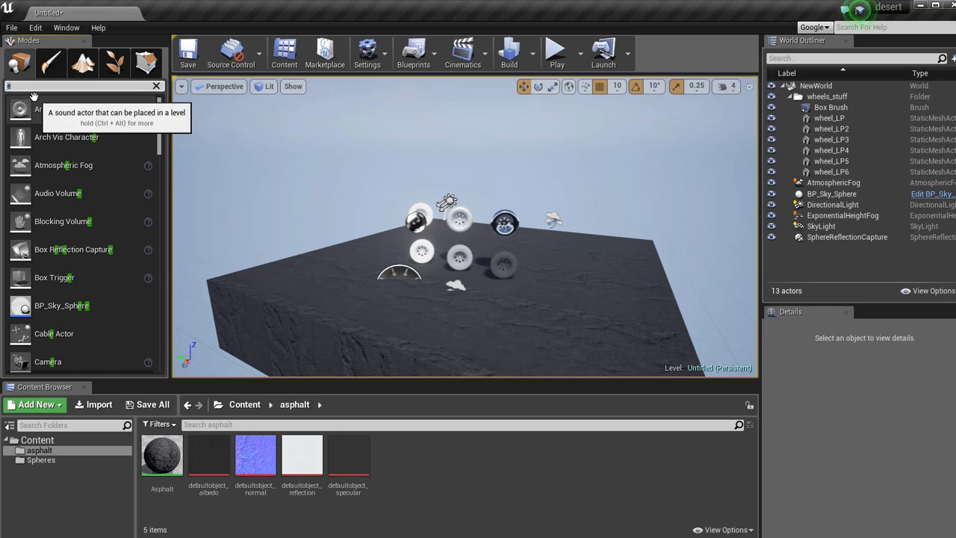
Place a Lightmass Importance Volume at the wheels and enlarge it to about 2655 × 3203 × 1151 to enclose the whole floor.
key(BackSpace)
text(im)
drag(45, 109, 461, 272)
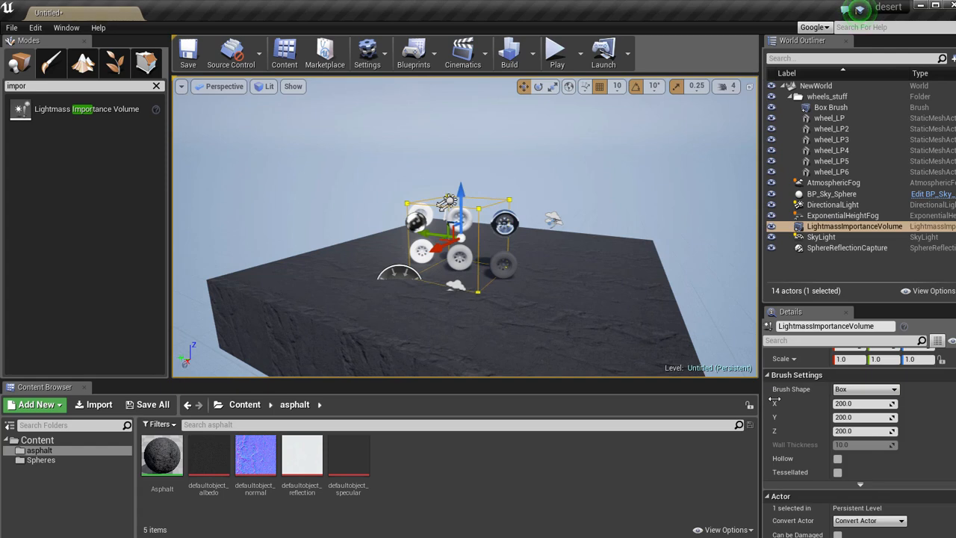
mouse_move(892, 417)
mouse_down()
mouse_move(927, 417)
mouse_move(903, 431)
mouse_up()
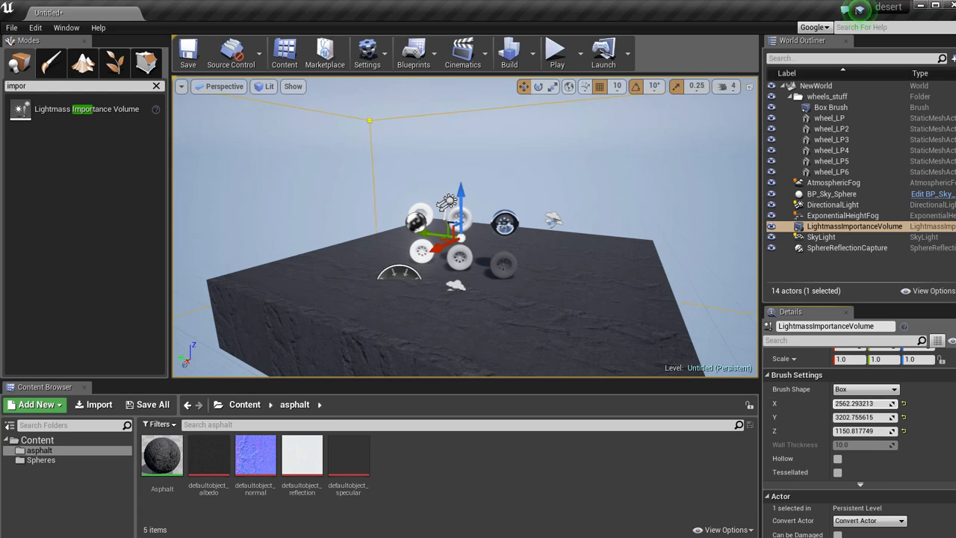
right_drag(485, 296, 439, 289)
key(s)
key(w)
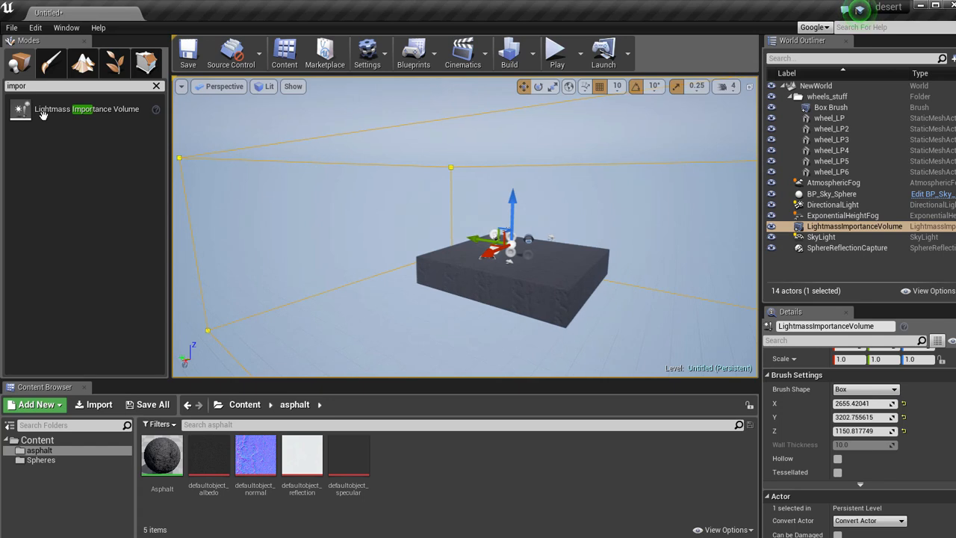
Place a Post Process Volume at the wheels, enlarge it to about 3021 × 3394 × 1691 and switch to game view.
key(BackSpace)
key(BackSpace)
key(BackSpace)
key(BackSpace)
key(BackSpace)
text(post)
drag(43, 109, 420, 239)
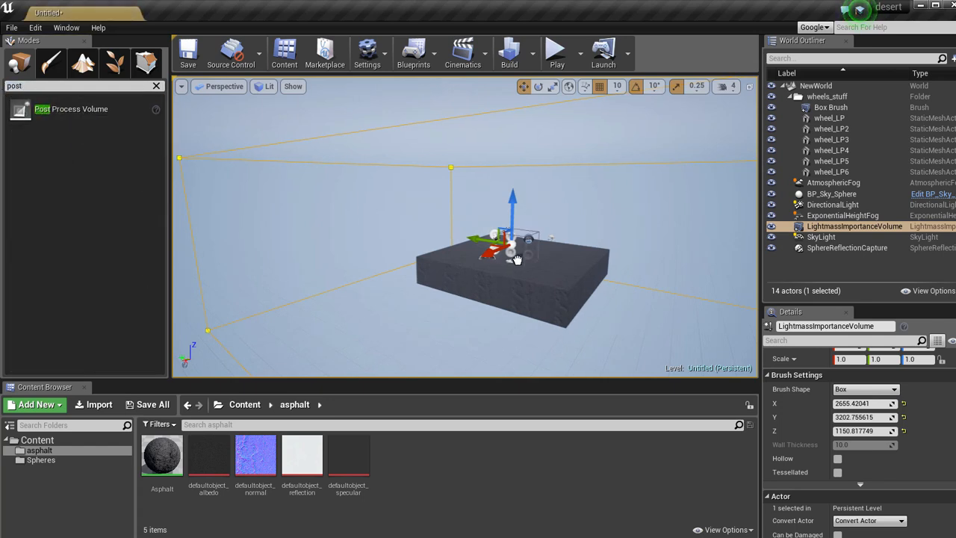
drag(519, 260, 518, 260)
right_drag(519, 260, 528, 263)
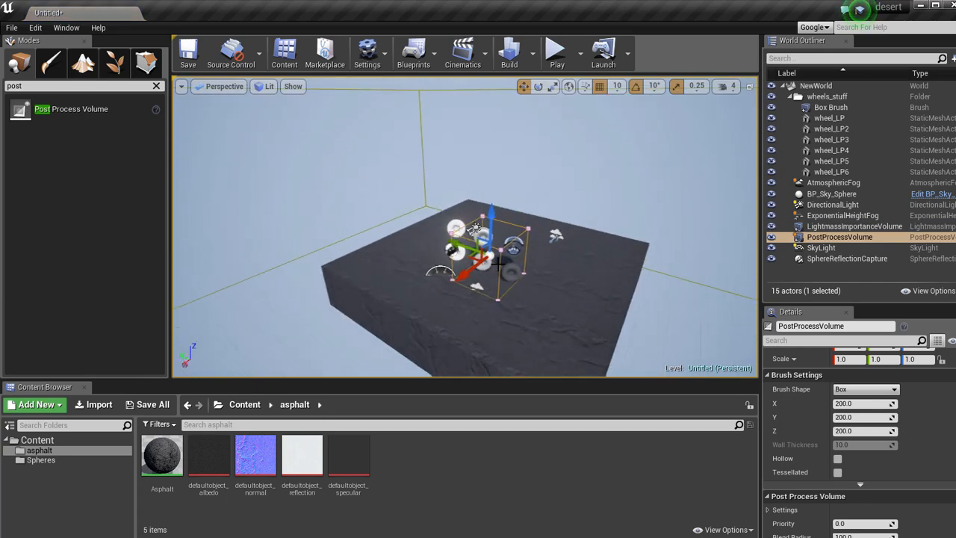
mouse_move(915, 402)
mouse_down()
mouse_move(948, 404)
mouse_move(891, 404)
mouse_move(932, 417)
mouse_up()
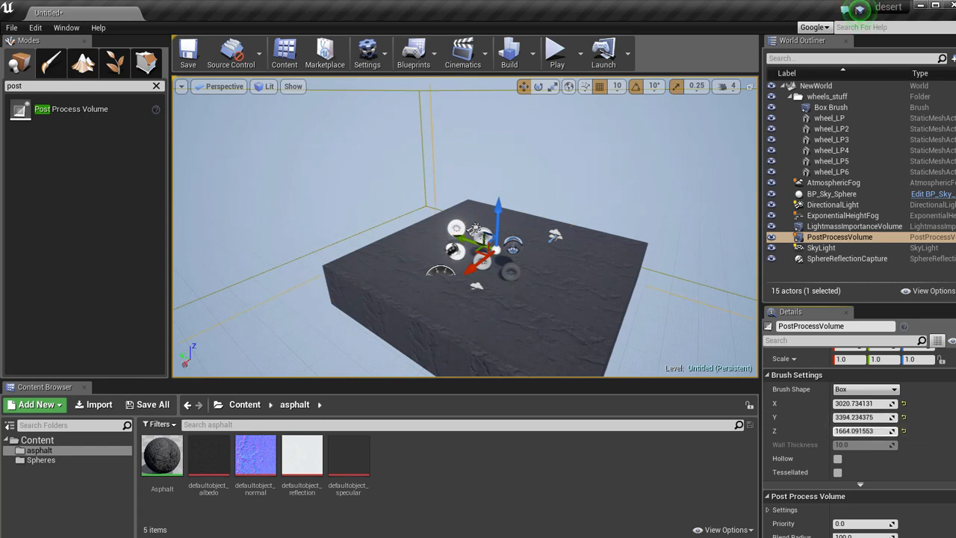
scroll(503, 303, up, 10)
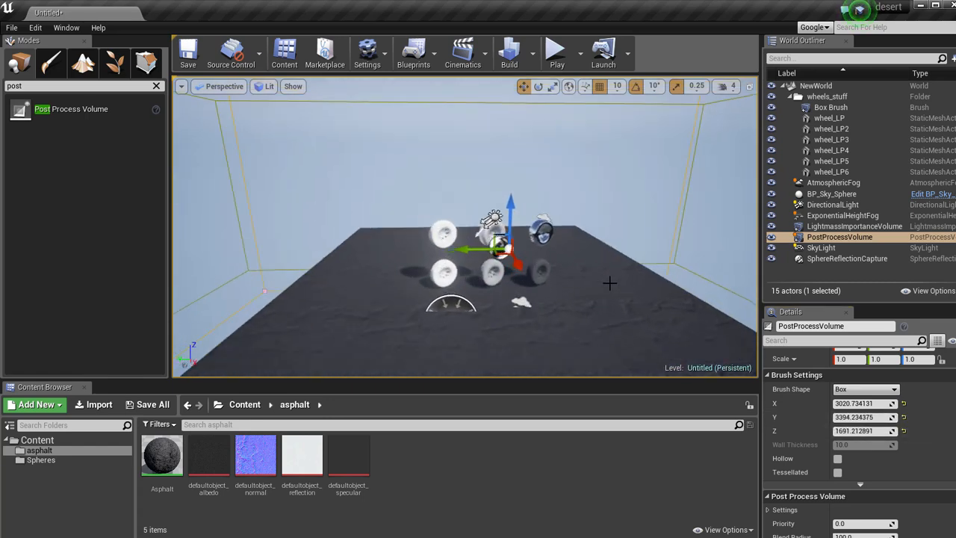
scroll(567, 287, down, 5)
key(g)
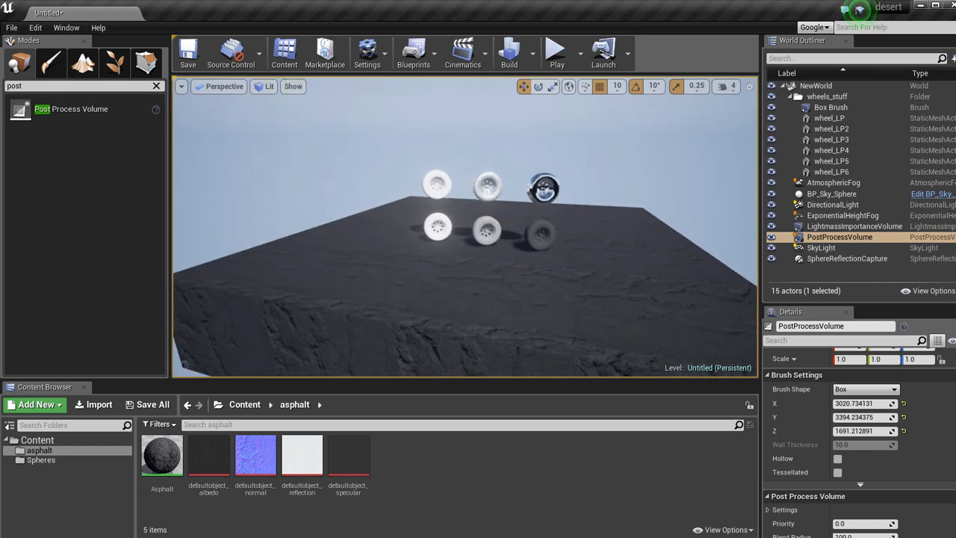
Place a Player Start on the floor, leave game view, rotate it -180° and move it to face the wheels from a distance.
key(BackSpace)
text(pla)
drag(20, 109, 352, 249)
middle_drag(352, 250, 464, 316)
key(g)
alt+drag(464, 316, 646, 160)
key(e)
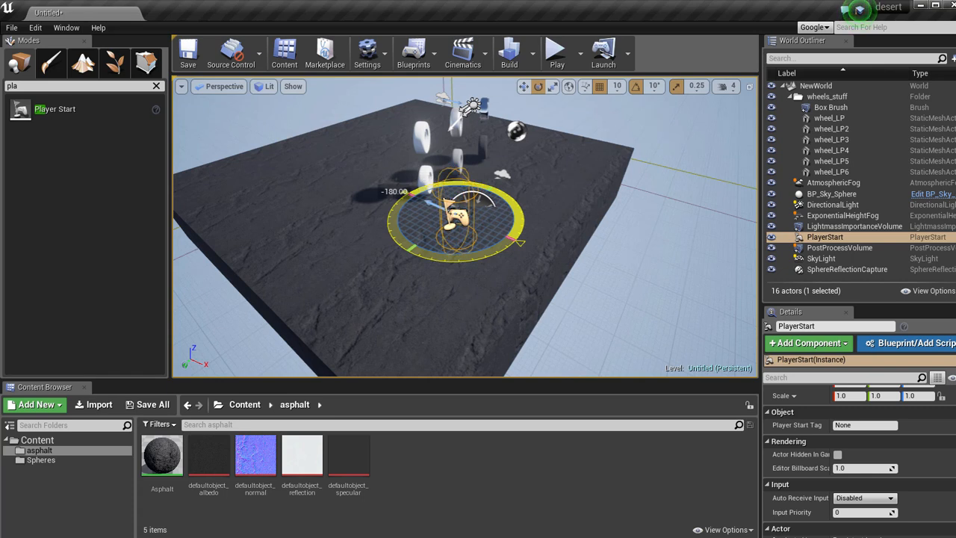
key(w)
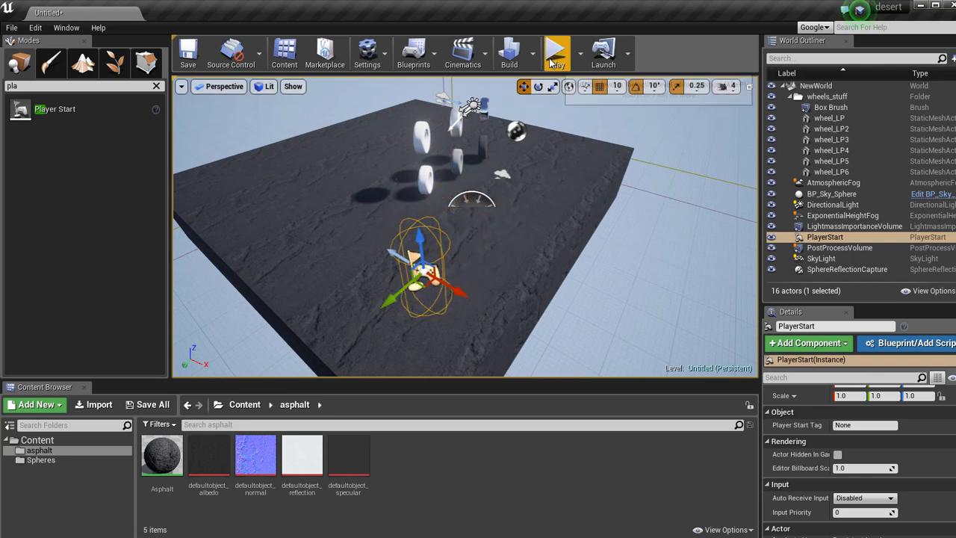
Play the level in the viewport and fly from the player start towards the wheels.
click(556, 51)
click(509, 221)
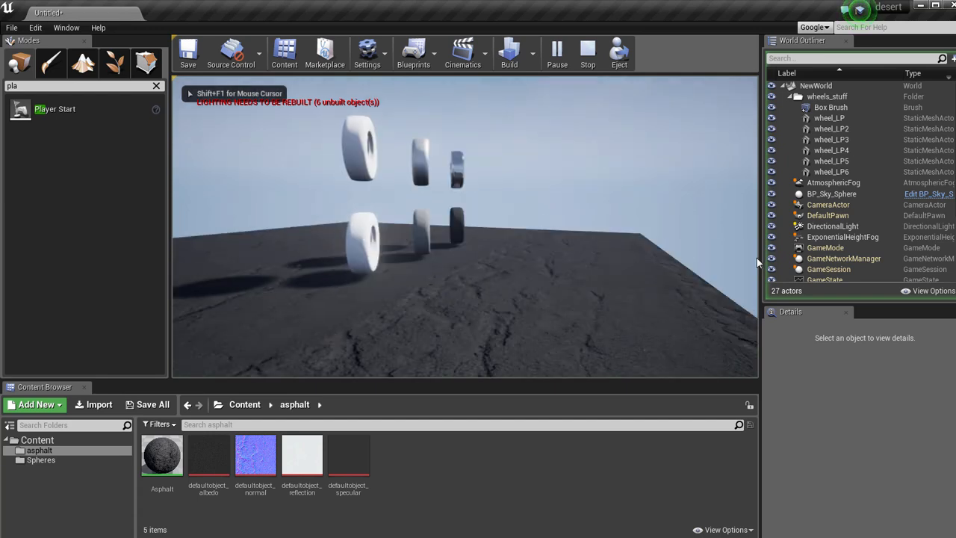
key(d)
key(s)
key(w)
key(s)
key(w)
key(w)
key(a)
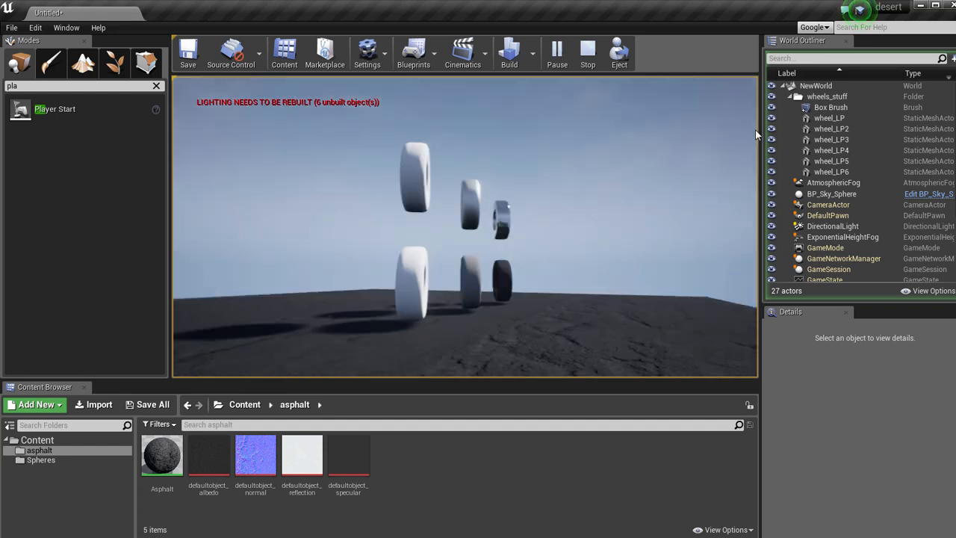
Examine the wheels' materials up close and from the front, and stop the play session.
key(w)
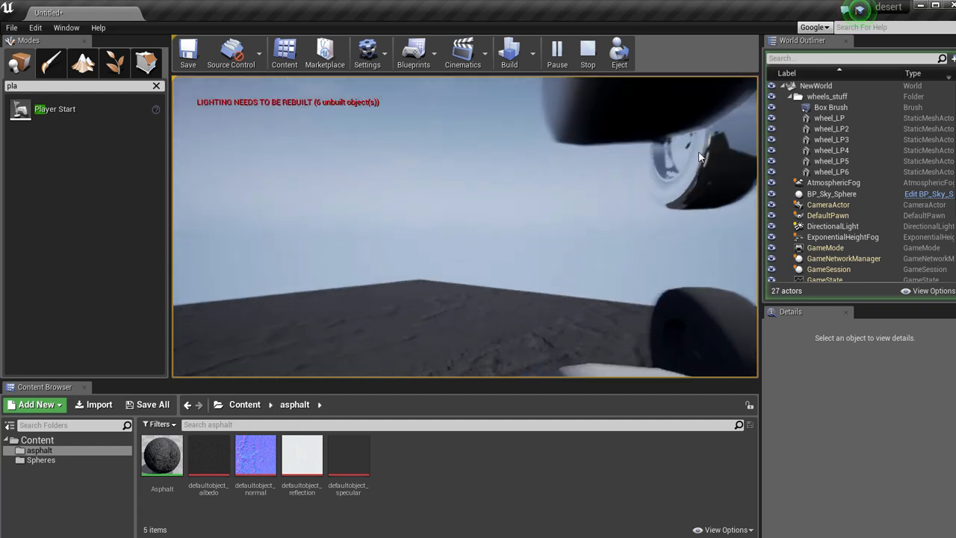
key(d)
key(w)
key(d)
key(w)
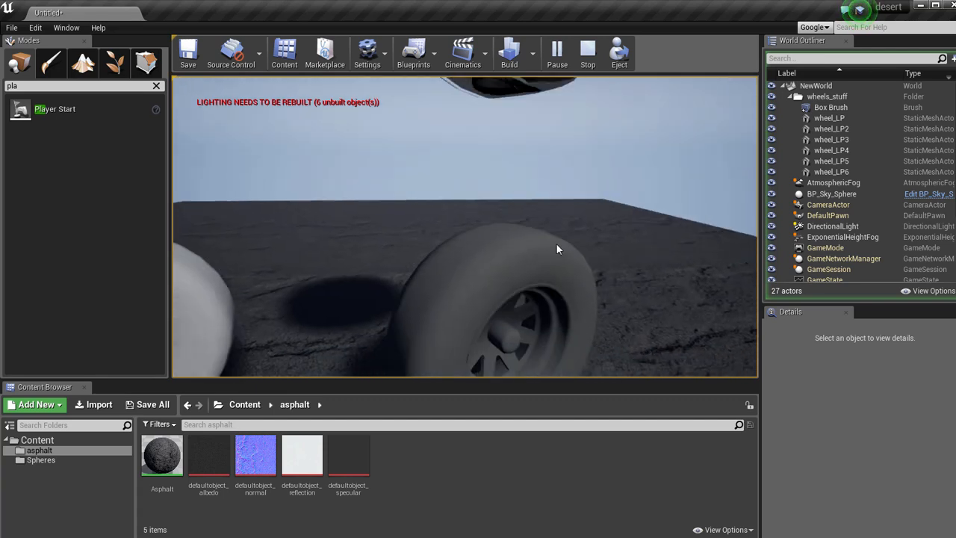
key(a)
key(a)
key(s)
key(w)
key(a)
key(d)
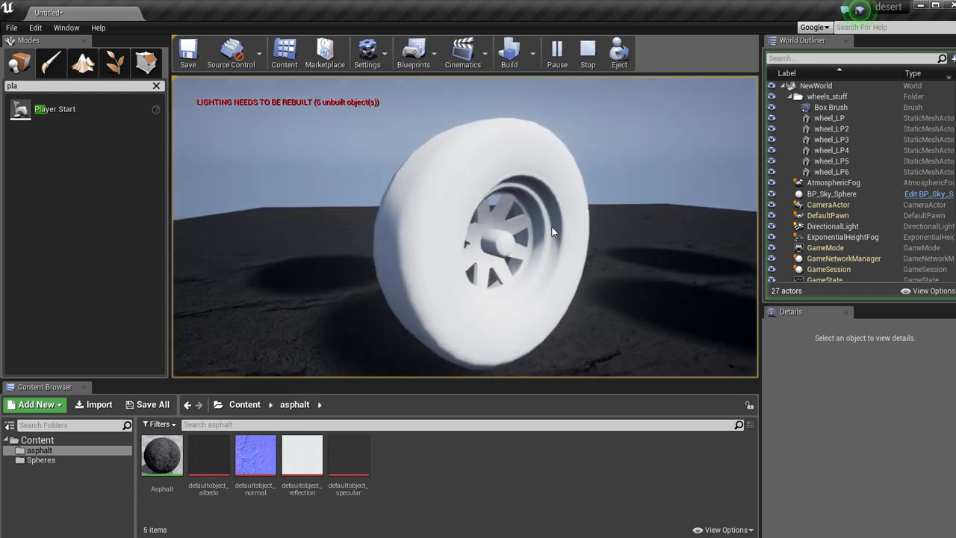
key(e)
key(s)
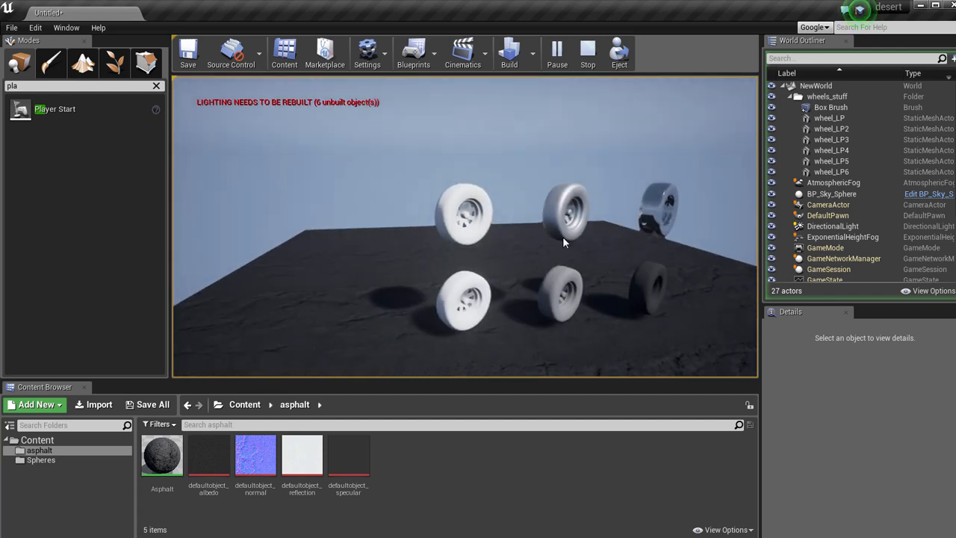
key(d)
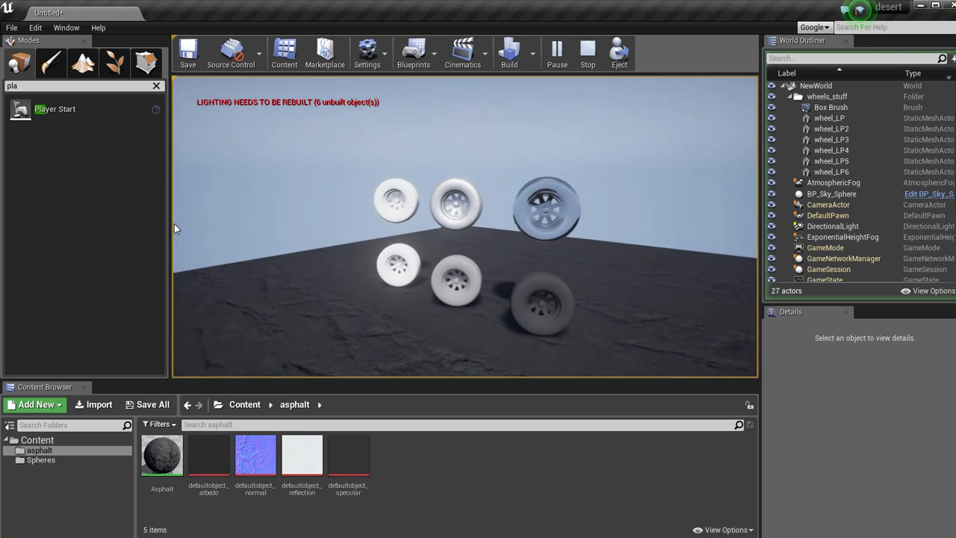
key(a)
key(Escape)
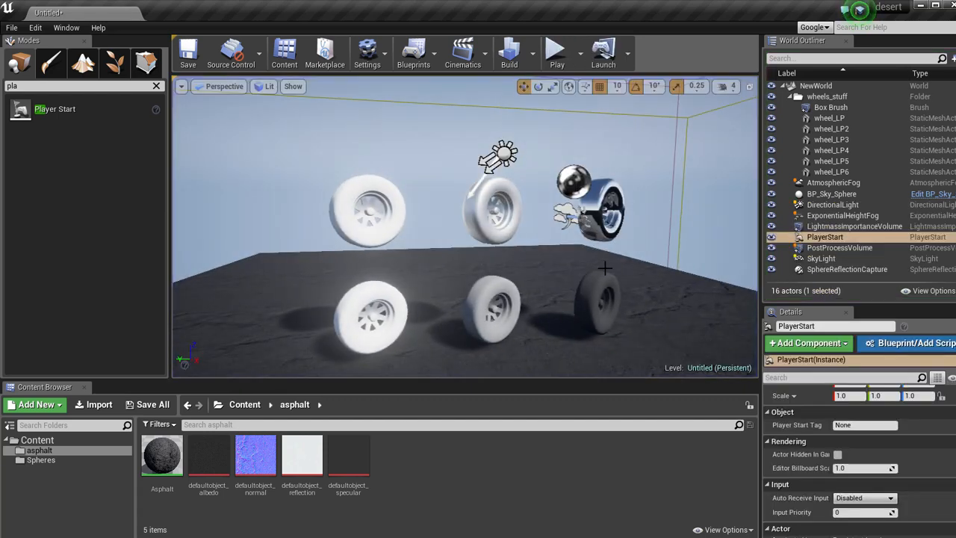
Save the level as NewMap in the Content folder and save all four modified Spheres materials.
click(631, 282)
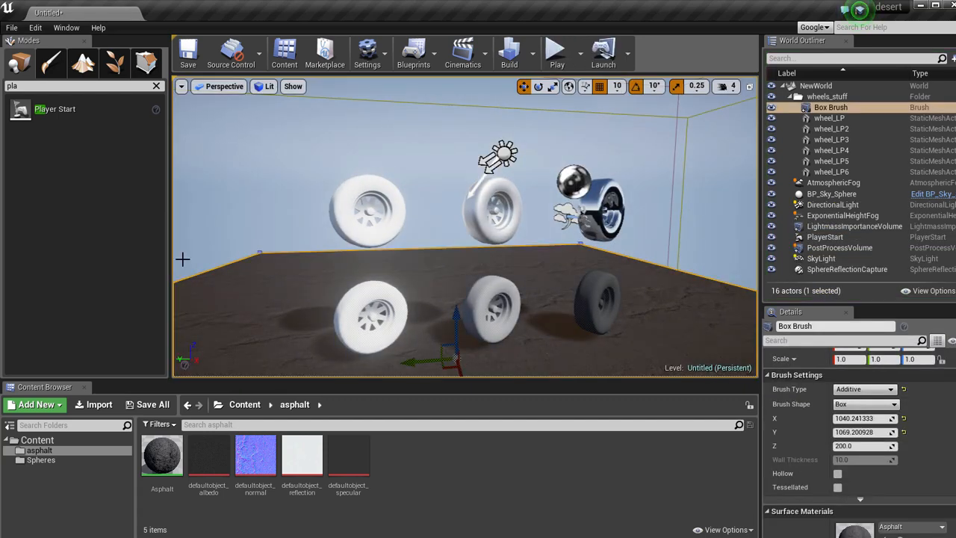
click(189, 52)
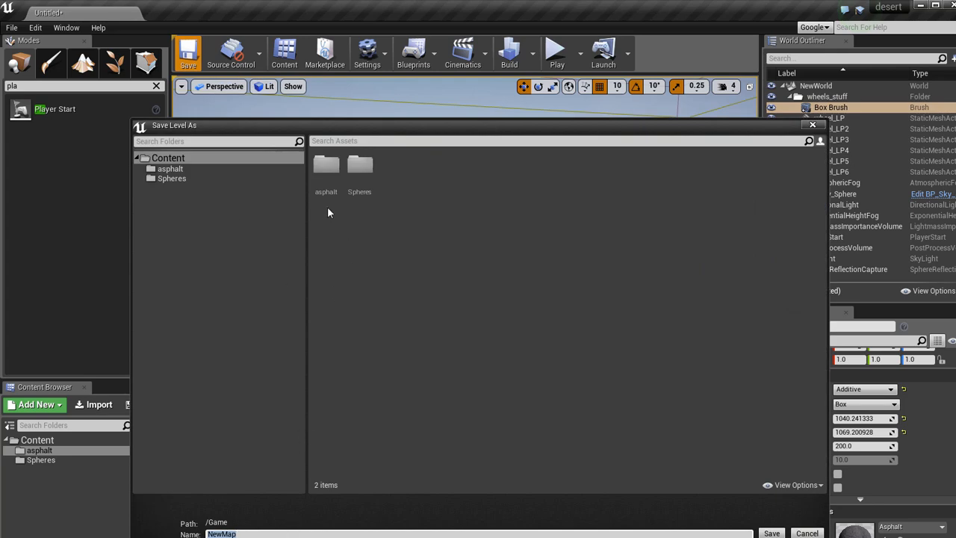
click(771, 533)
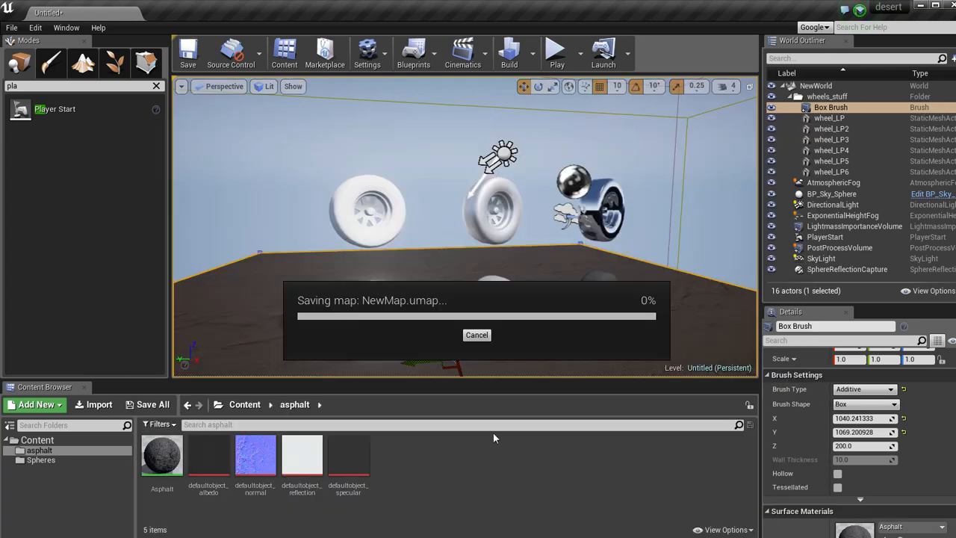
click(153, 405)
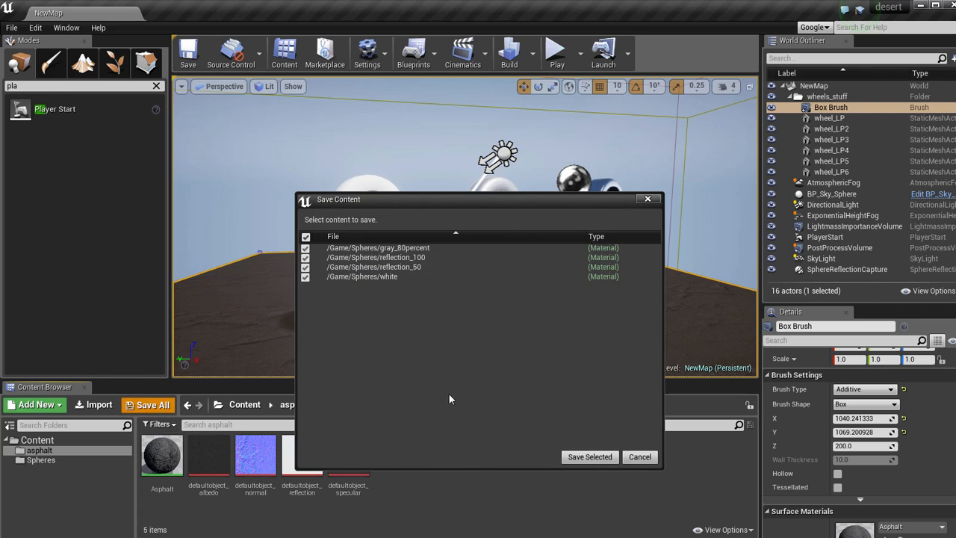
click(586, 456)
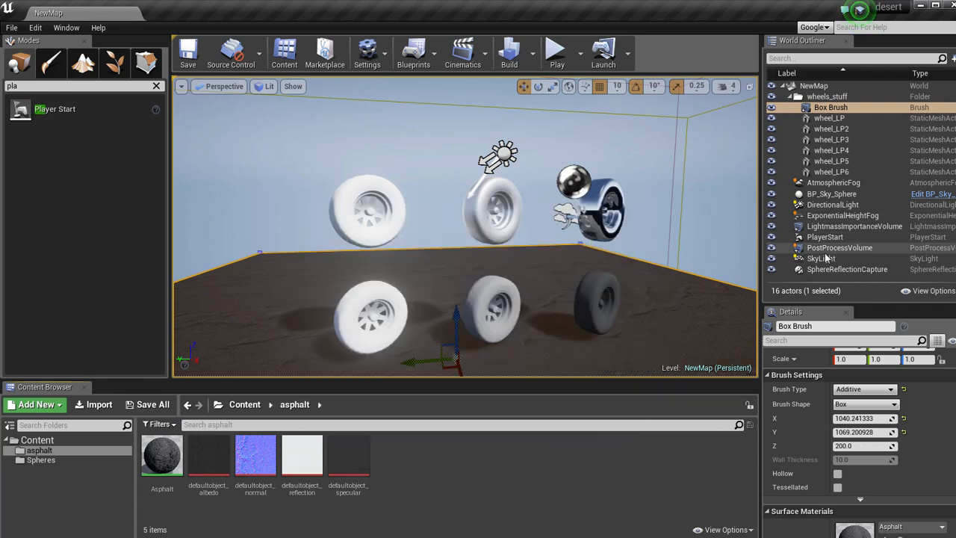
Group the nine loose actors from AtmosphericFog to SphereReflectionCapture in a new World Outliner folder named level_stuff.
click(832, 183)
shift+click(819, 270)
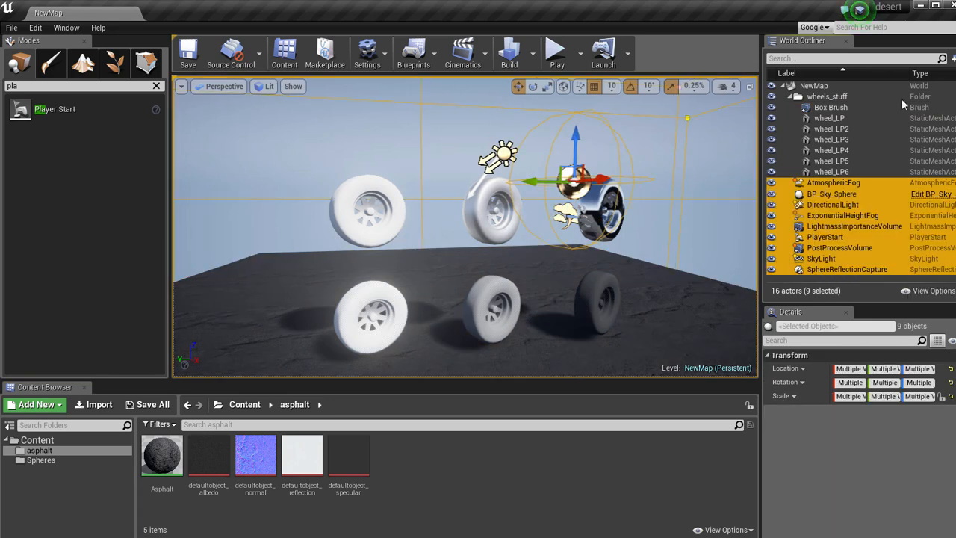
click(952, 59)
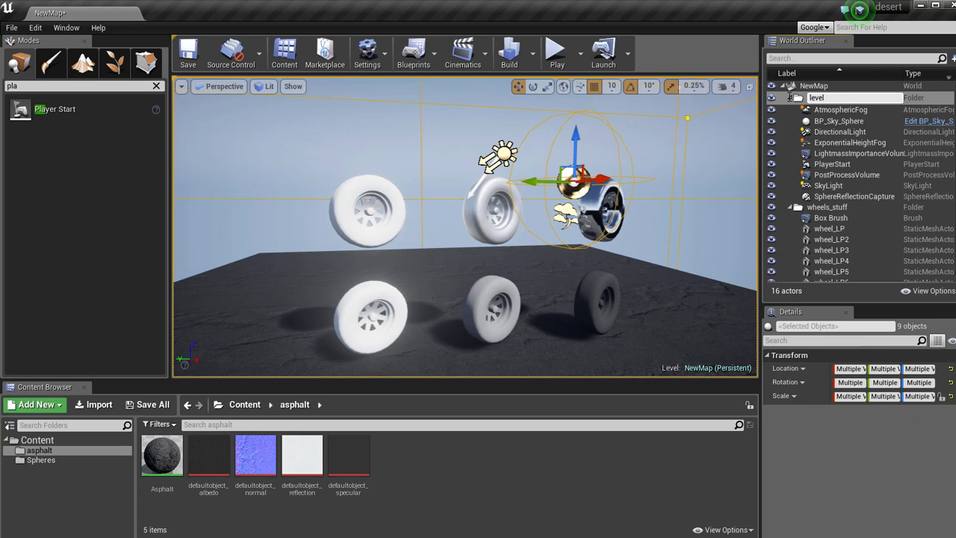
text(level_stuff)
key(Return)
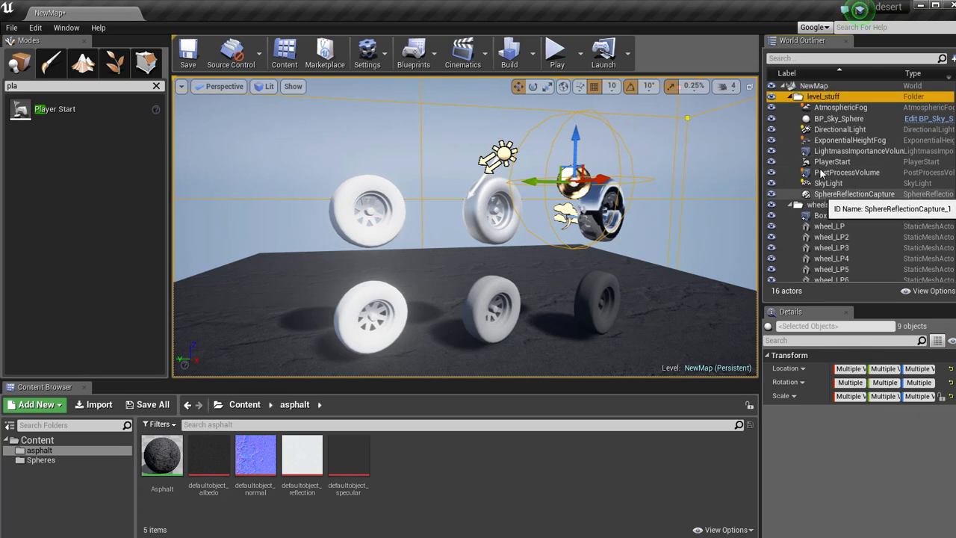
Override the ambient occlusion intensity in the PostProcessVolume settings and set it to 0.0.
click(680, 219)
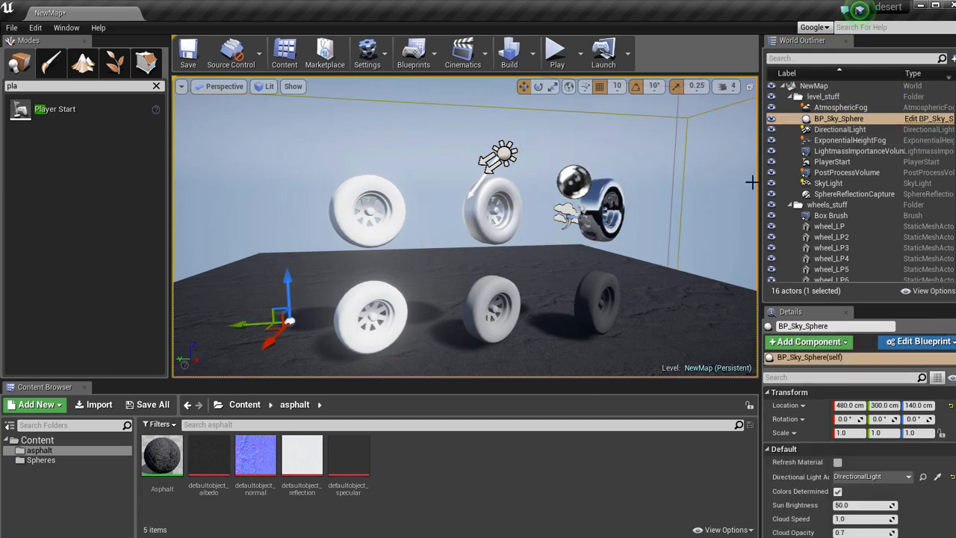
click(859, 176)
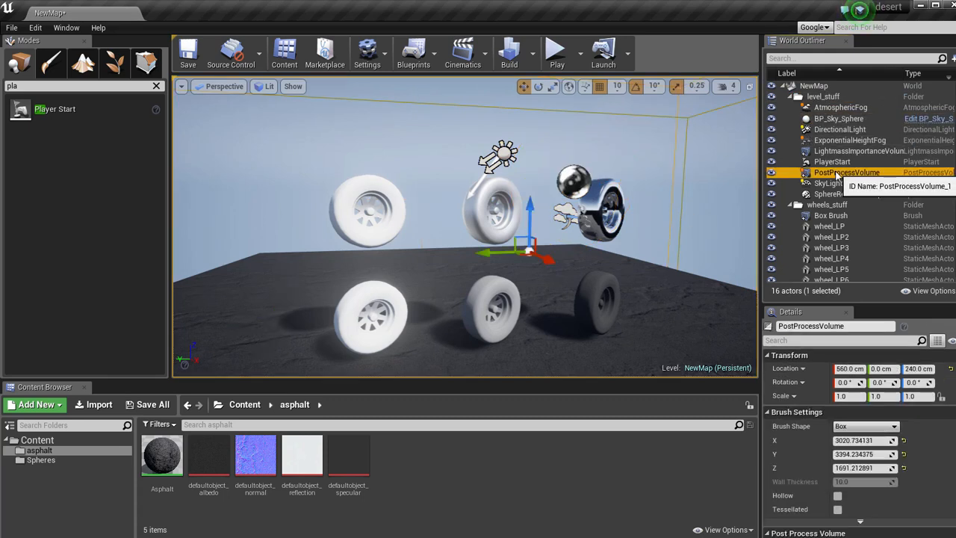
scroll(857, 430, down, 3)
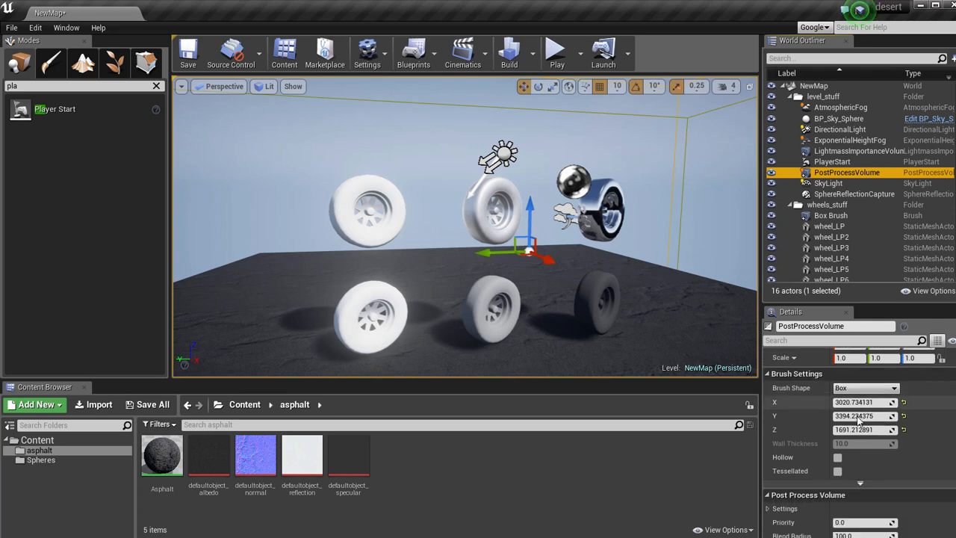
click(767, 430)
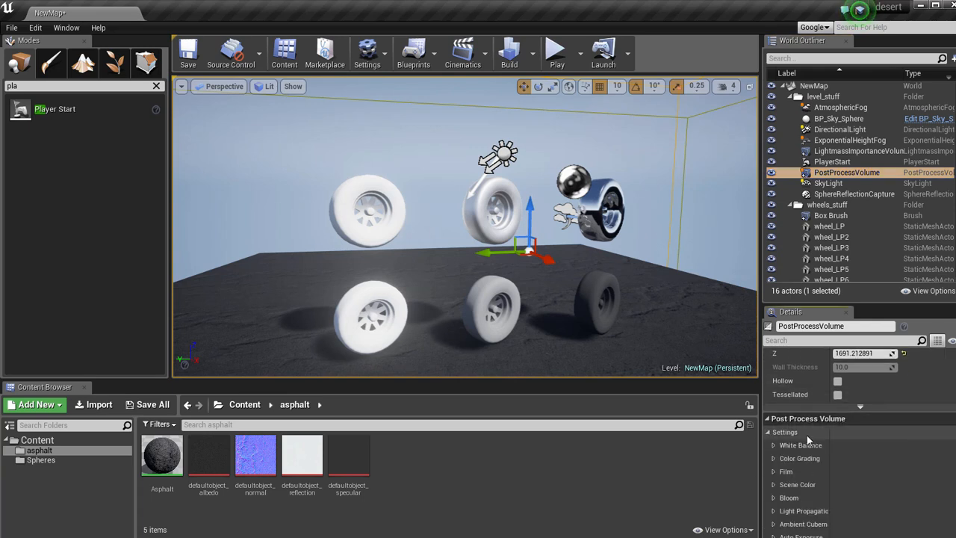
scroll(779, 433, down, 5)
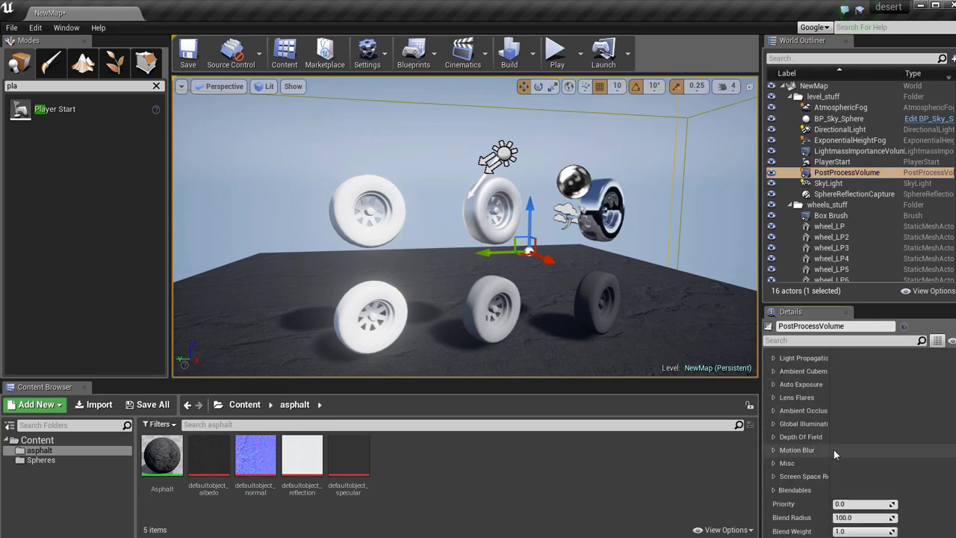
click(774, 411)
click(789, 425)
drag(859, 424, 846, 423)
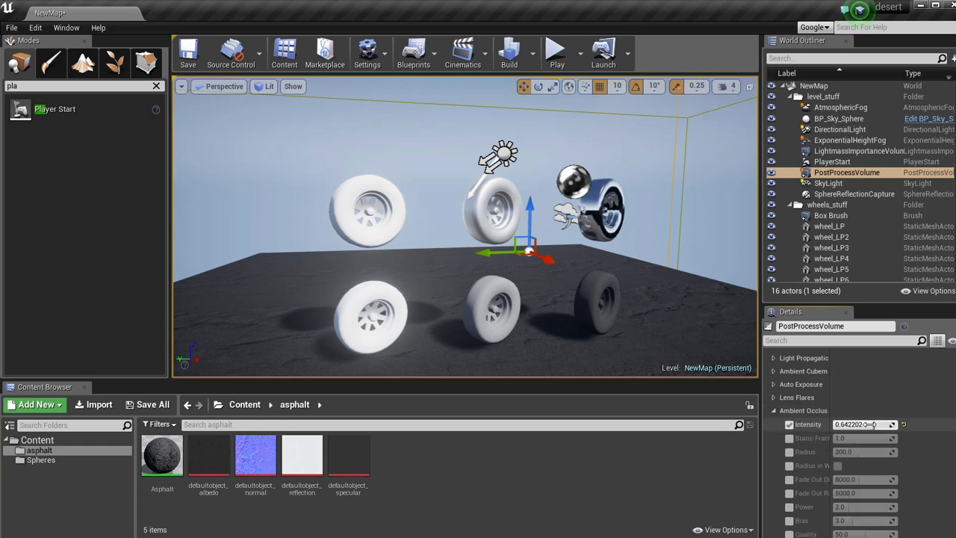
right_drag(603, 256, 590, 242)
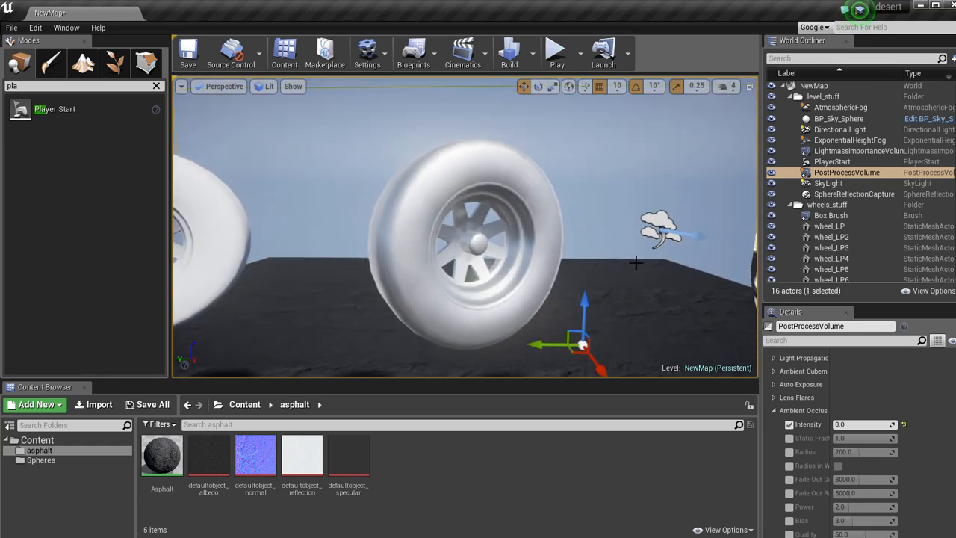
drag(860, 425, 949, 430)
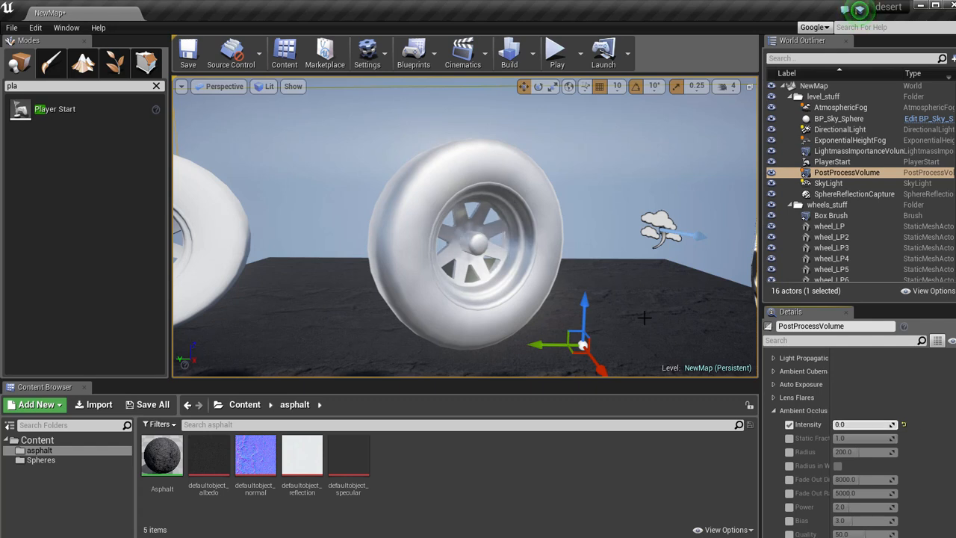
click(774, 410)
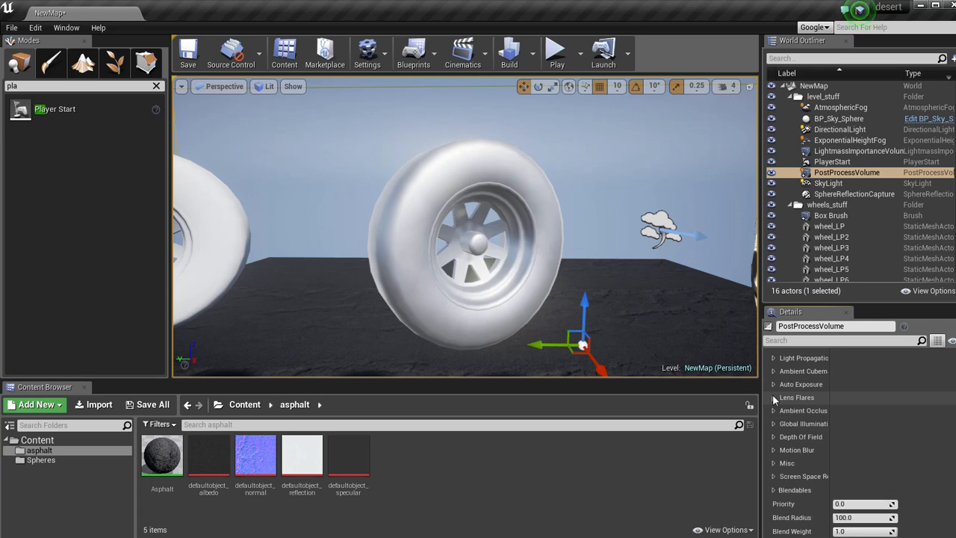
Enable the auto exposure overrides for min brightness, max brightness and exposure bias, raising the exposure bias to about 0.29.
click(774, 384)
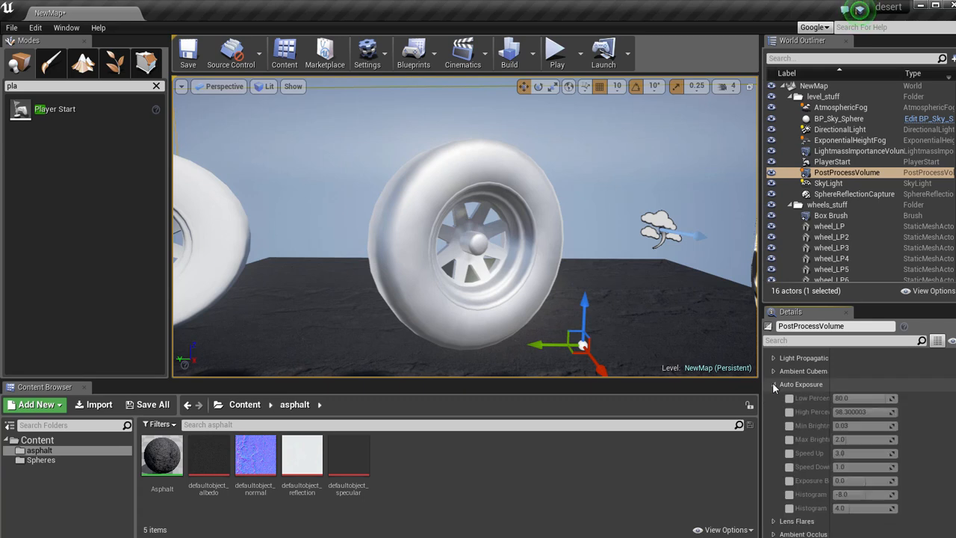
click(789, 425)
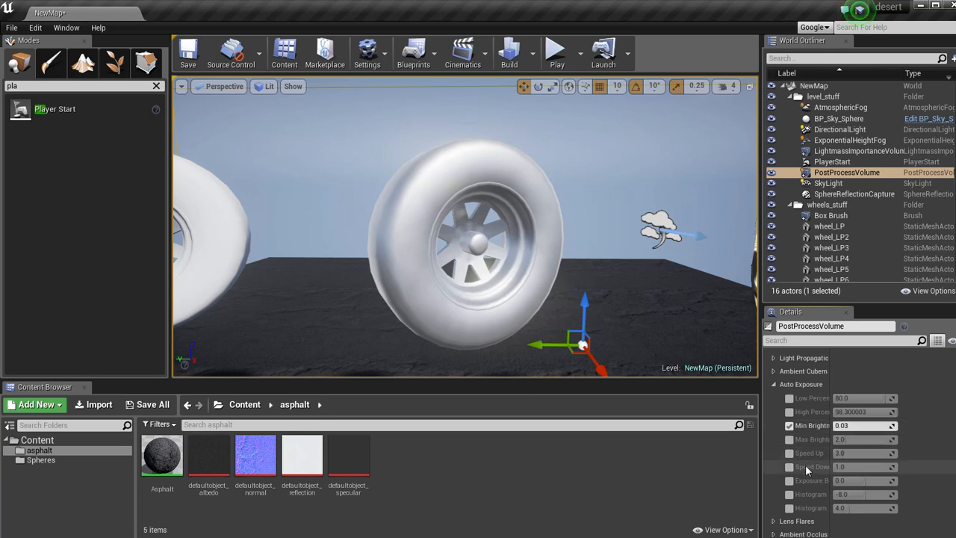
click(790, 440)
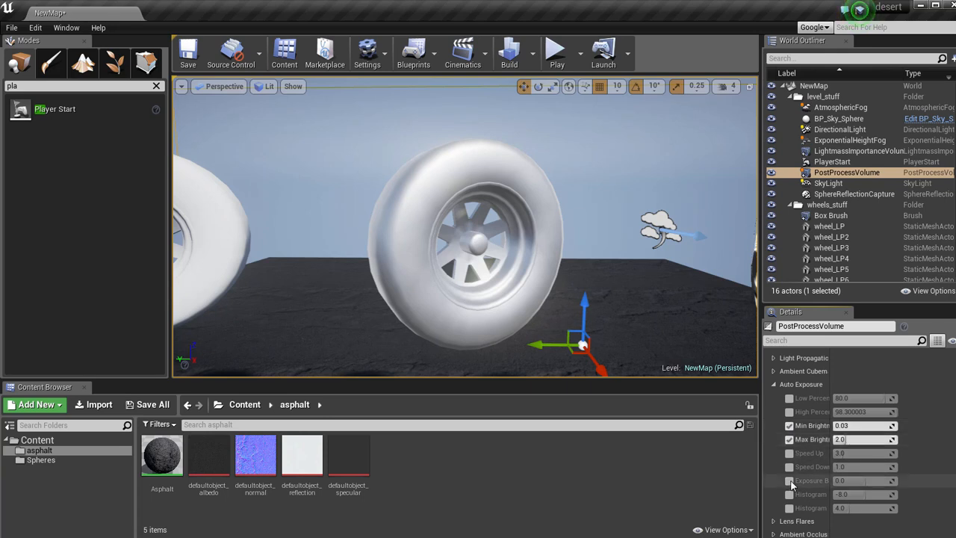
drag(847, 480, 883, 481)
mouse_move(628, 365)
right_down()
mouse_move(508, 316)
mouse_move(418, 301)
right_up()
right_click(537, 300)
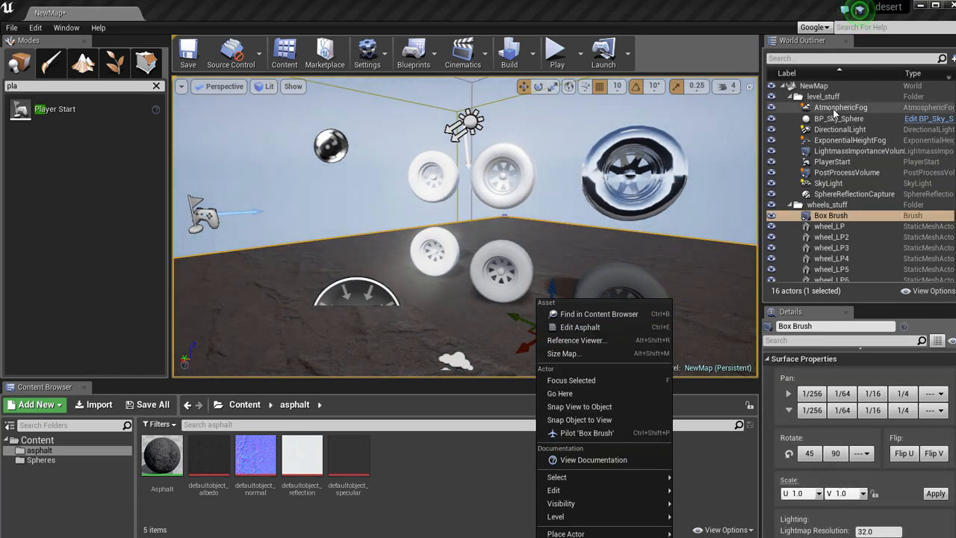
Set the PostProcessVolume's auto exposure to max brightness 1.0, min brightness 0.5 and exposure bias 0.0.
click(847, 173)
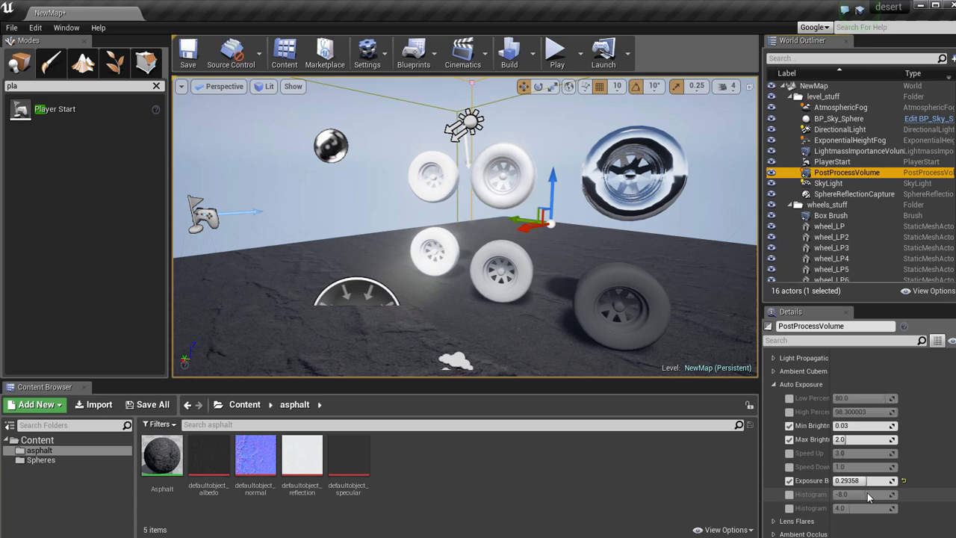
click(845, 439)
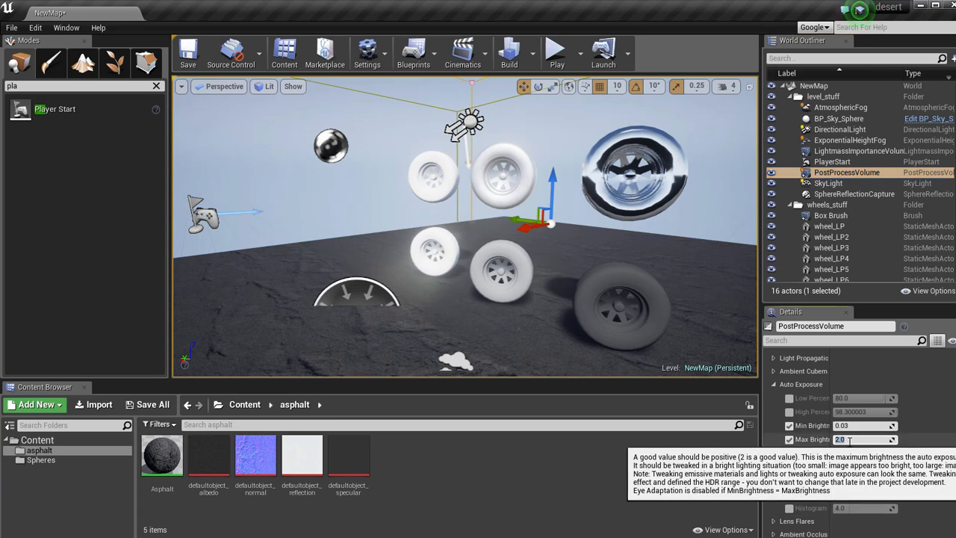
text(1)
click(852, 426)
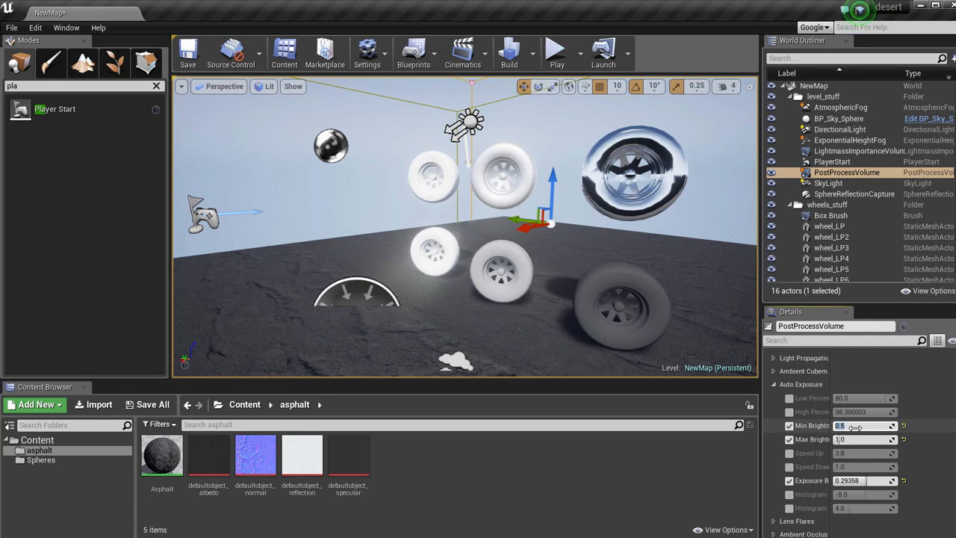
click(863, 481)
text(0.0)
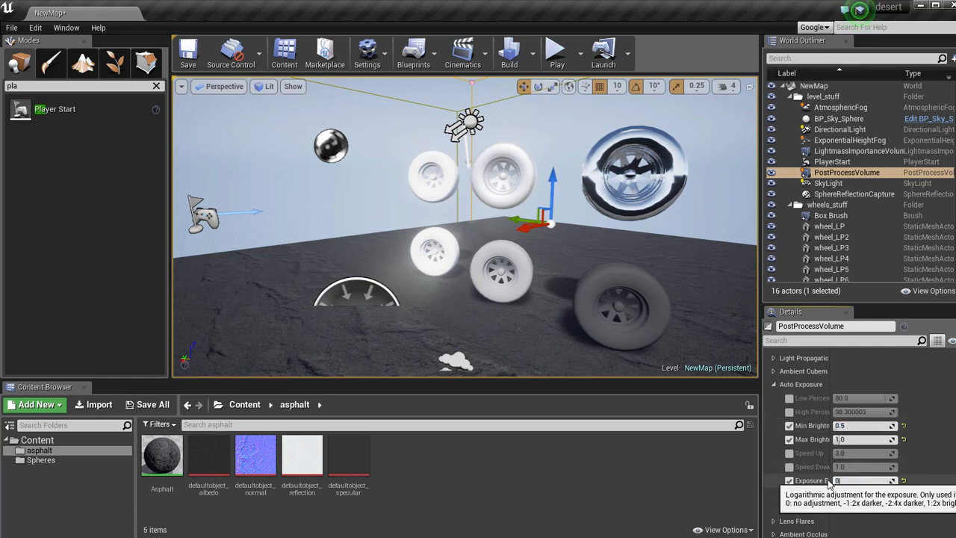
click(533, 53)
click(569, 88)
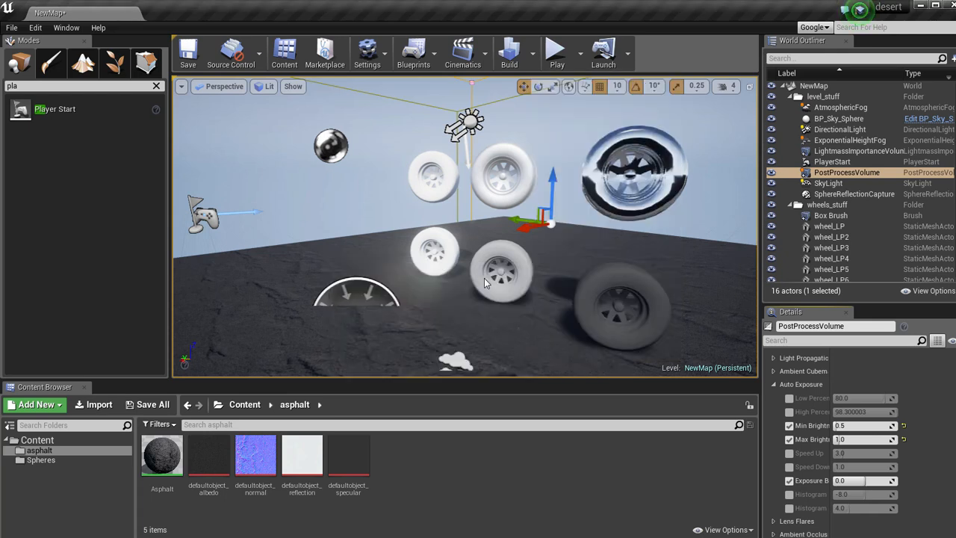
Play the level in the viewport, fly around the wheels to check the exposure, and stop the play session.
click(557, 60)
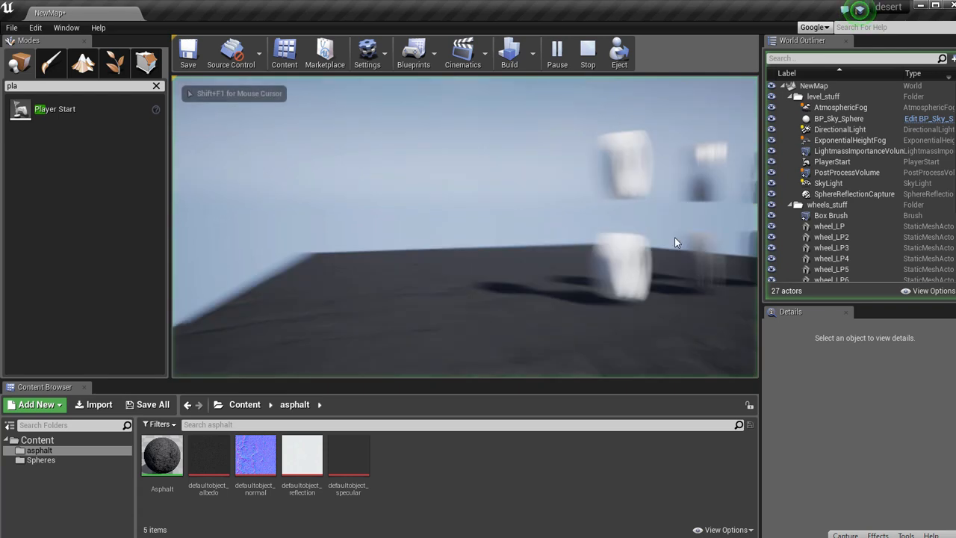
key(w)
key(s)
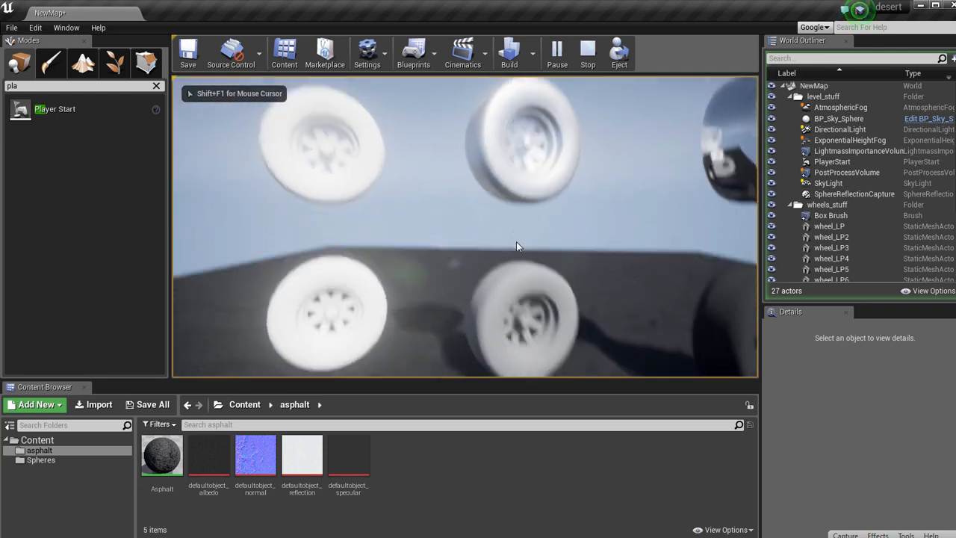
key(d)
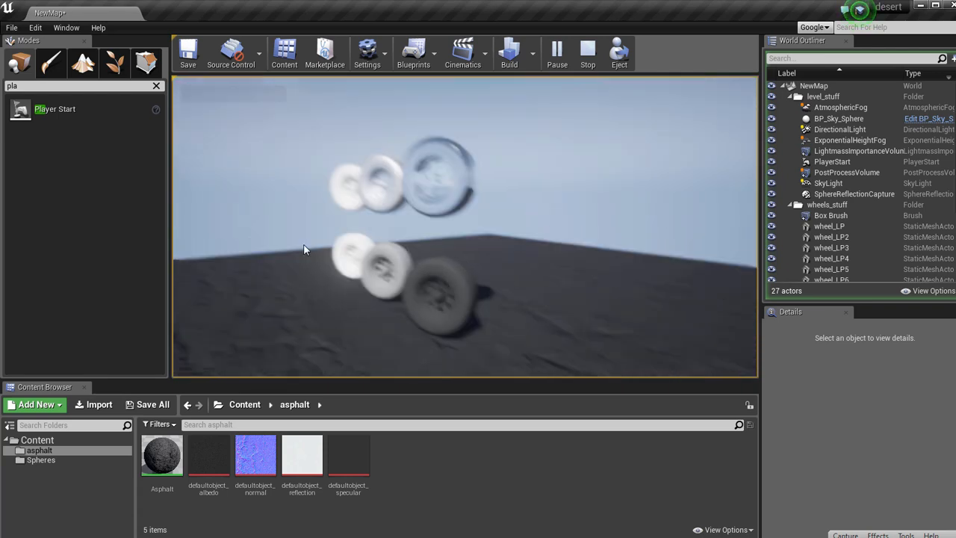
key(w)
key(w)
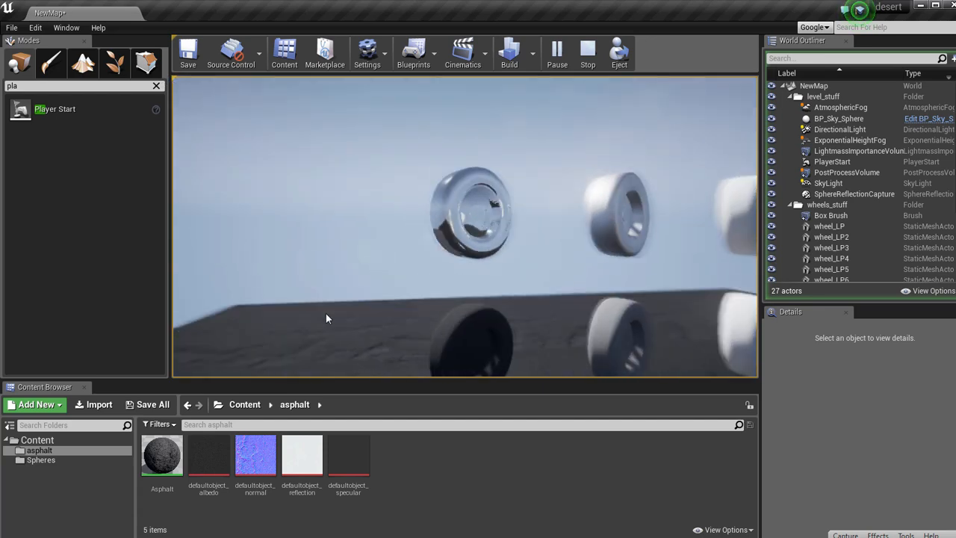
key(a)
key(w)
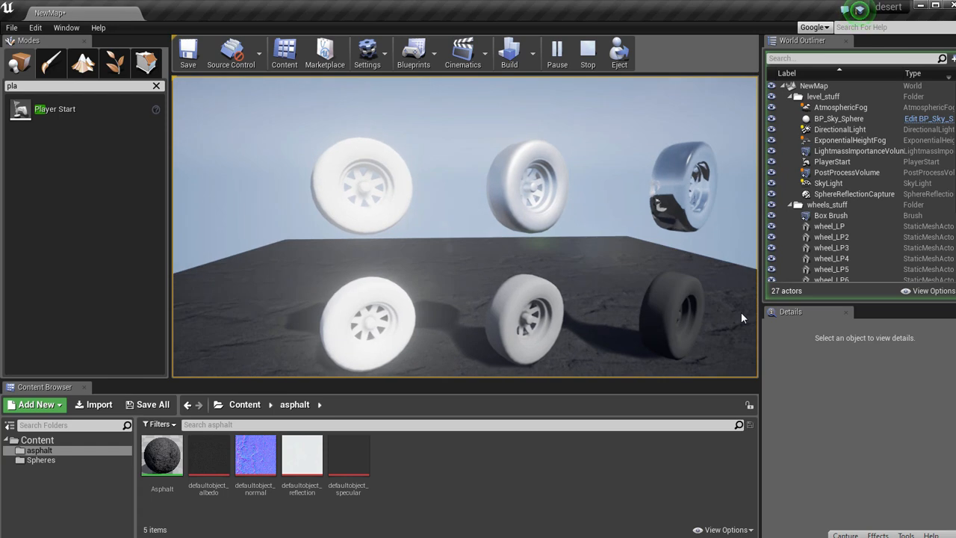
key(Escape)
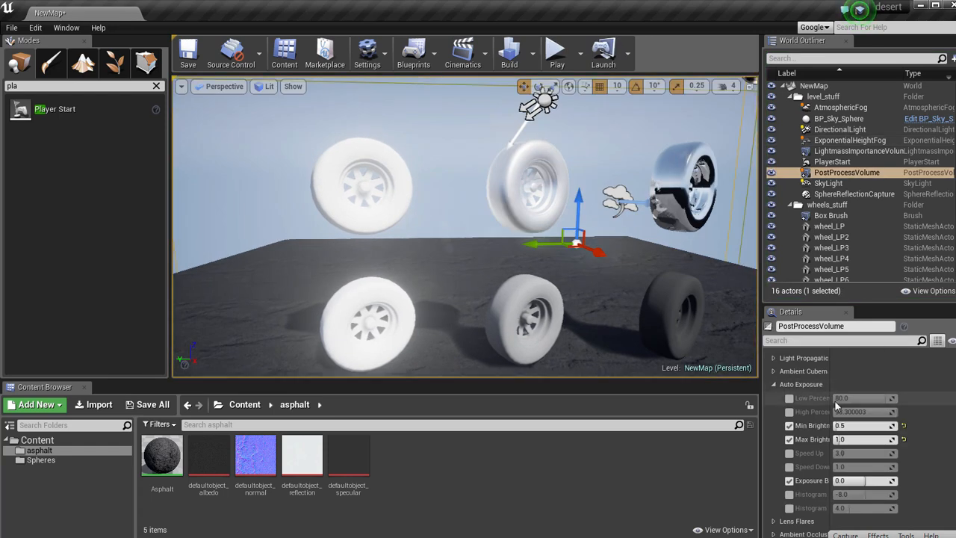
Override the Scene Color fringe intensity of the PostProcessVolume, trying 5.0 and settling on about 1.38.
scroll(835, 406, up, 5)
click(773, 401)
click(774, 401)
click(774, 427)
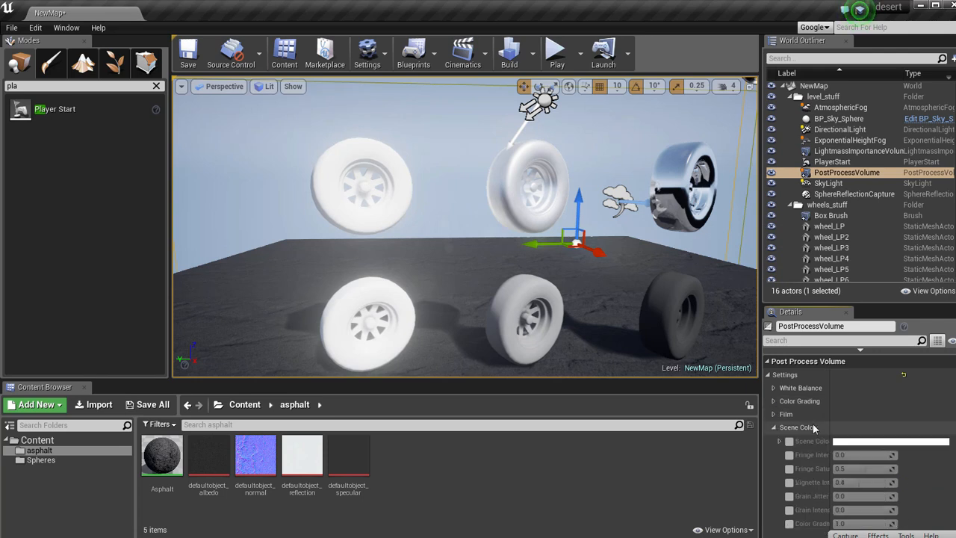
drag(843, 437, 914, 437)
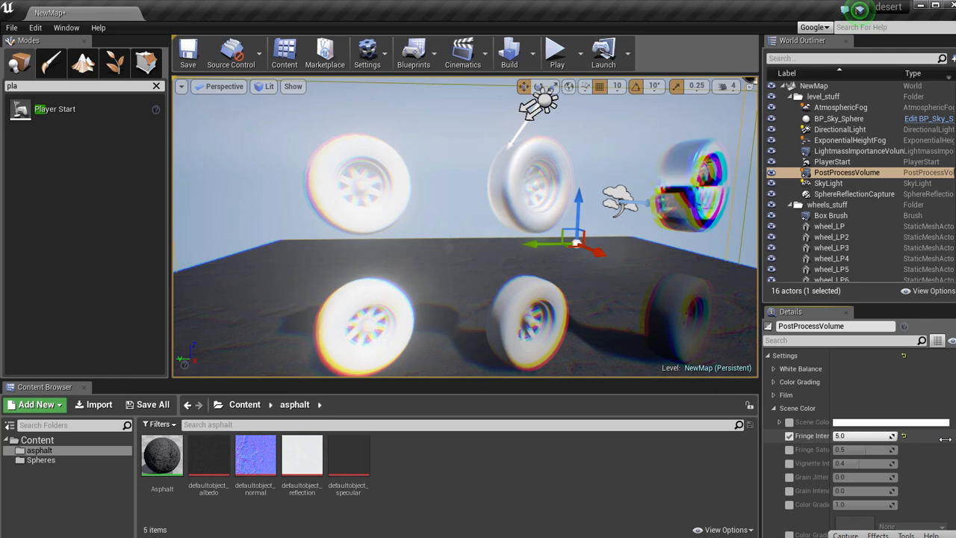
click(904, 435)
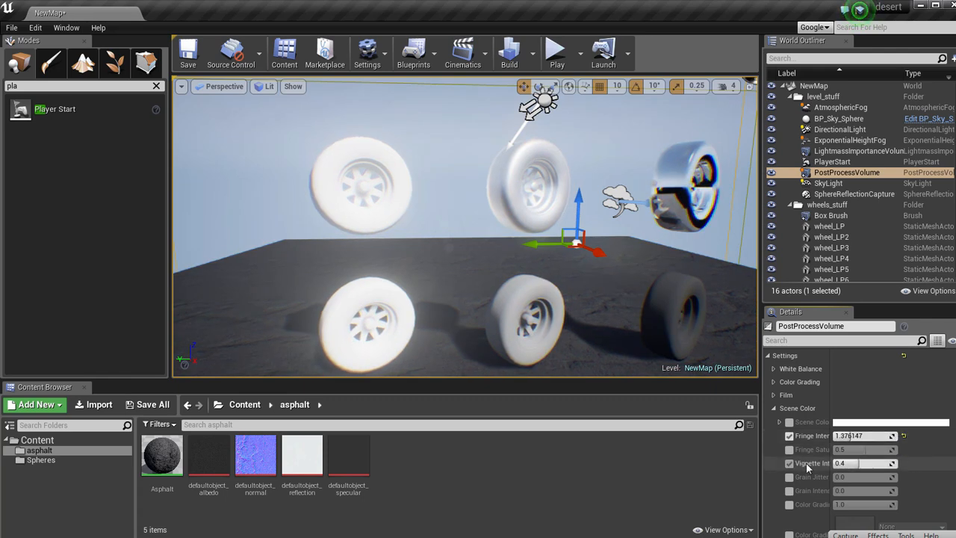
Raise the vignette intensity of the PostProcessVolume to about 0.54 and check the effect on the wheels from farther back.
drag(846, 463, 867, 463)
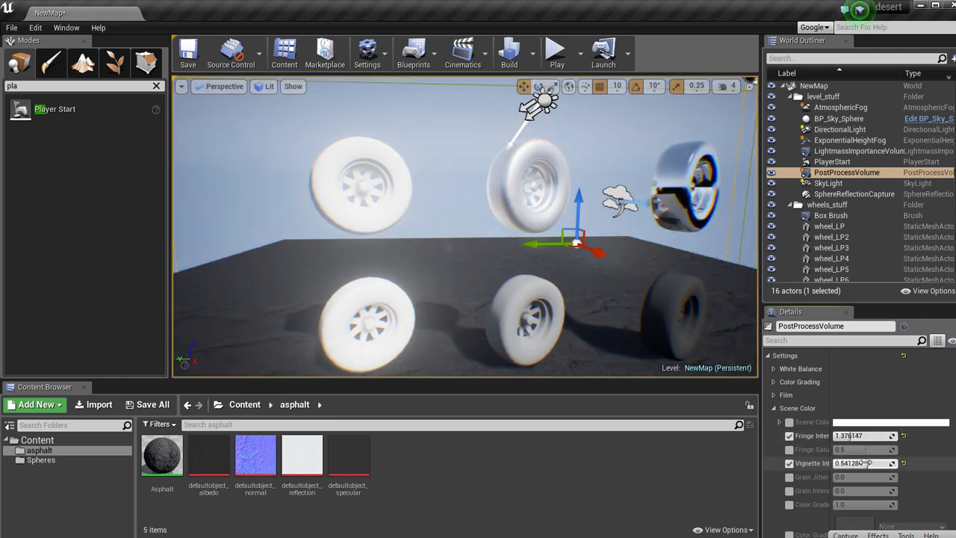
key(s)
right_drag(596, 257, 565, 228)
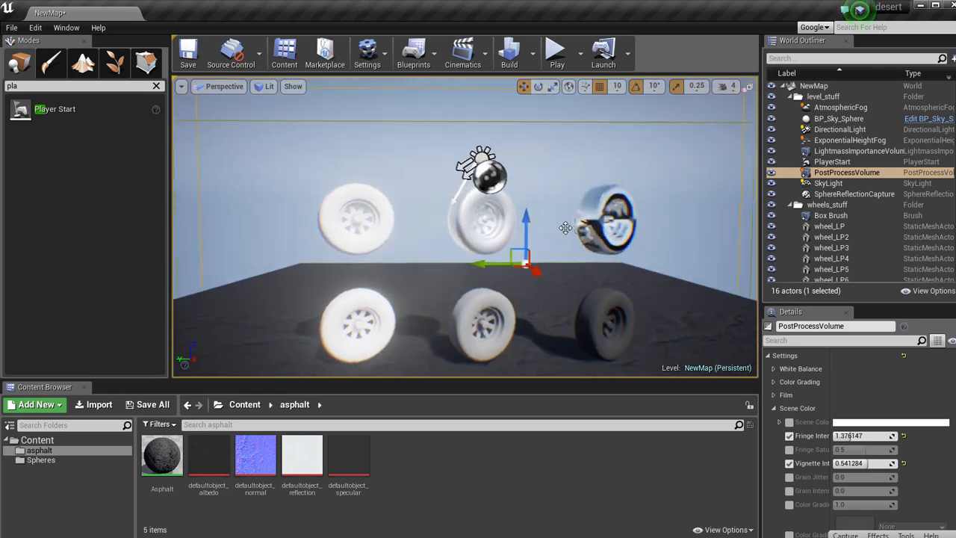
key(g)
Enable the override for the color grading LUT texture and look through the remaining post-process categories down to the Unbound option.
scroll(863, 493, down, 2)
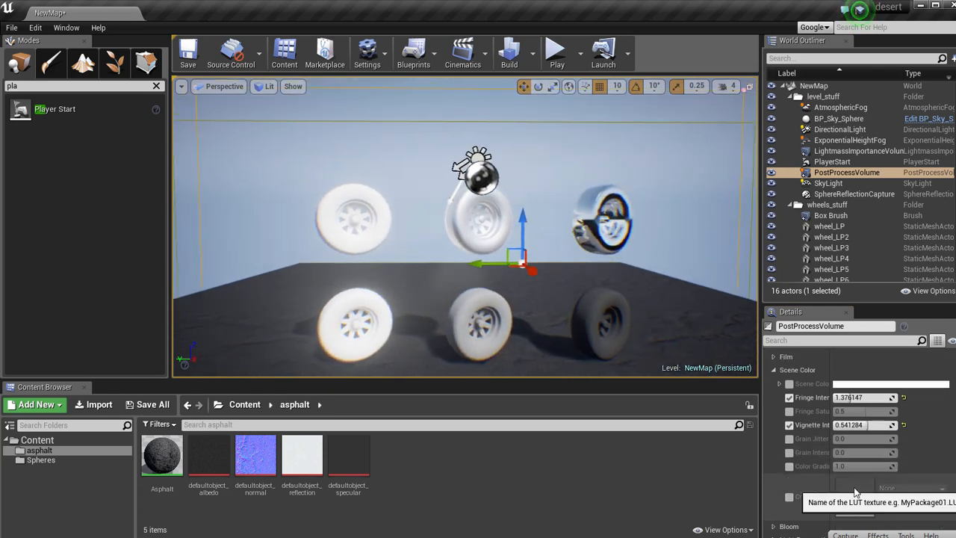
scroll(806, 459, down, 5)
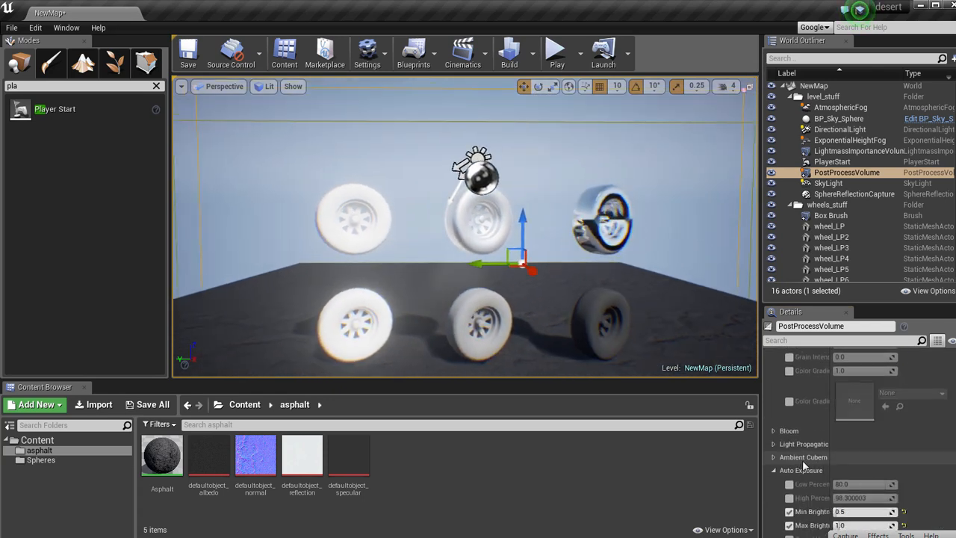
click(791, 401)
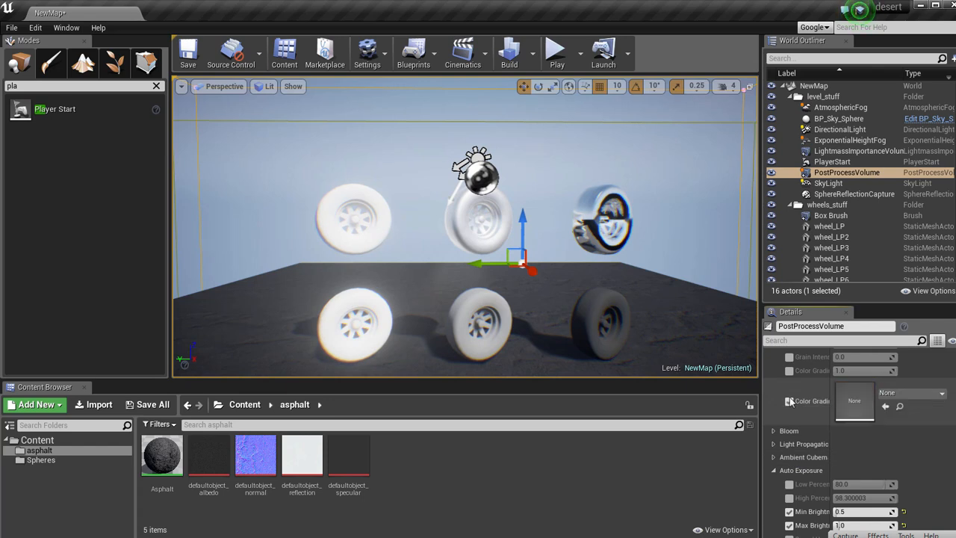
scroll(855, 432, down, 8)
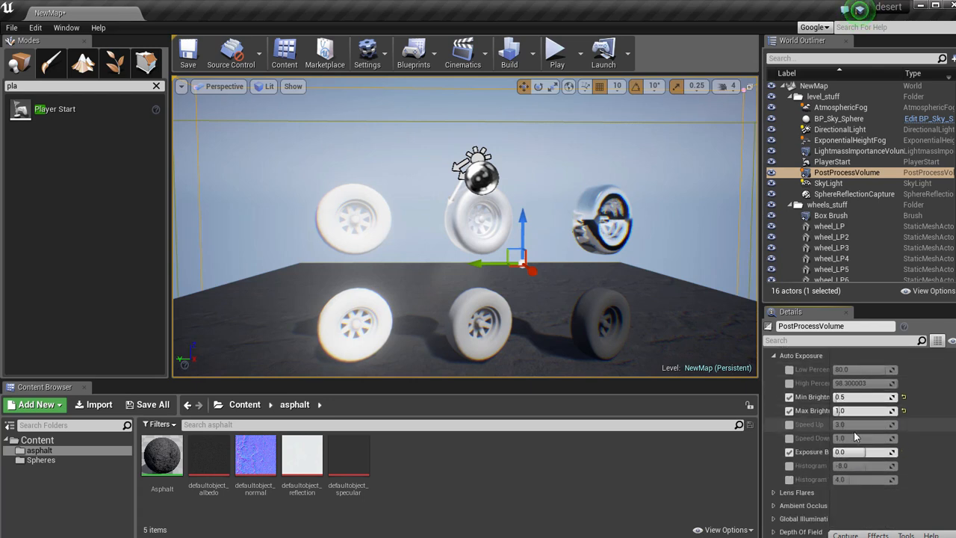
scroll(774, 467, down, 3)
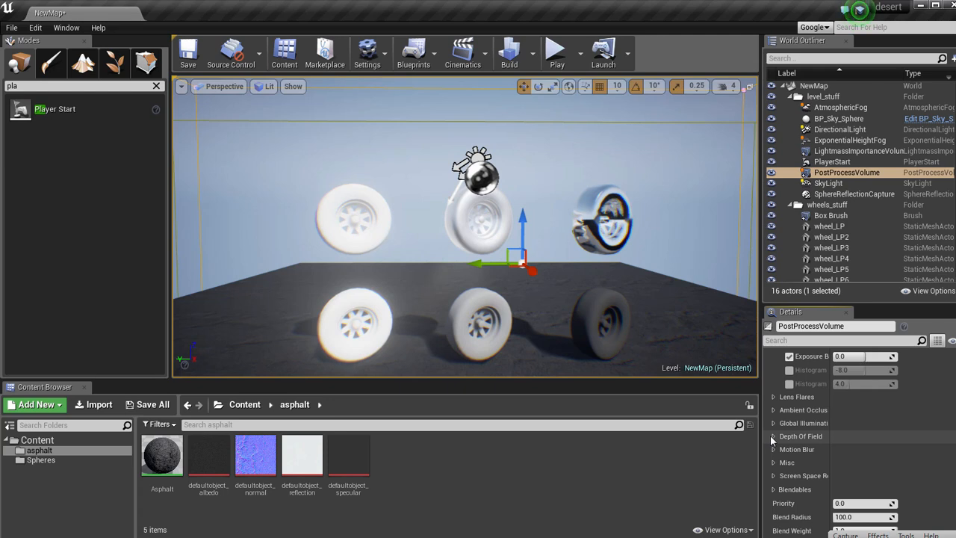
scroll(774, 452, down, 2)
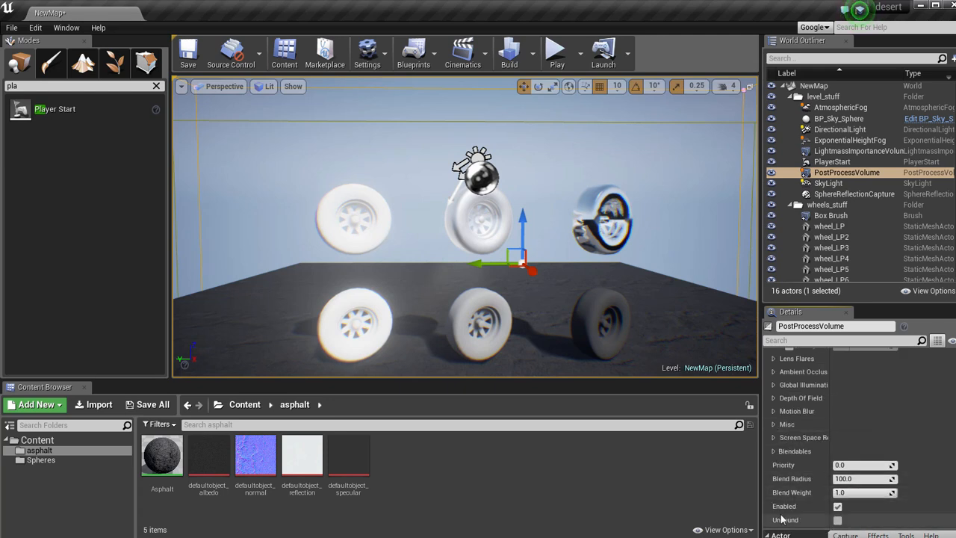
Play the level in the viewport, fly around the wheels and look up at the sun and sky, and stop the play session.
scroll(812, 470, up, 15)
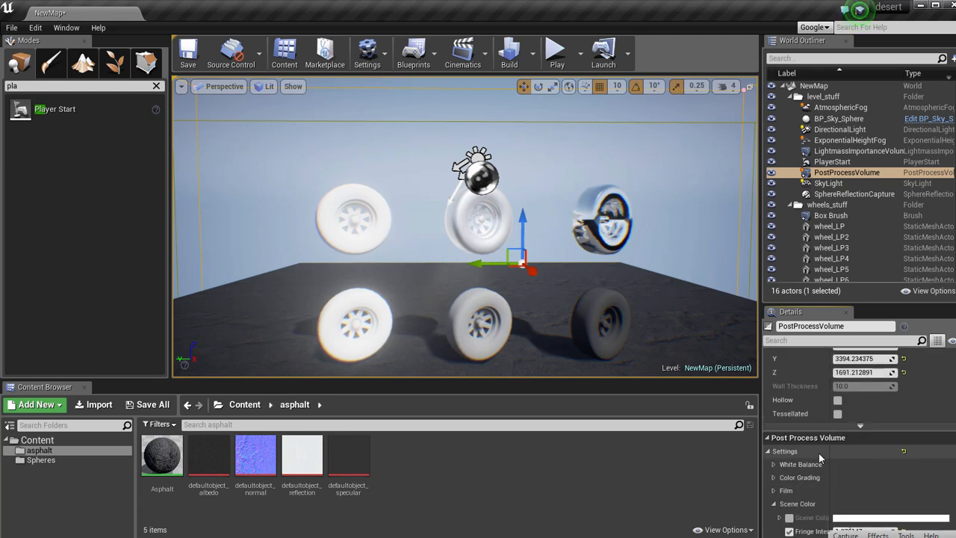
right_drag(546, 247, 637, 264)
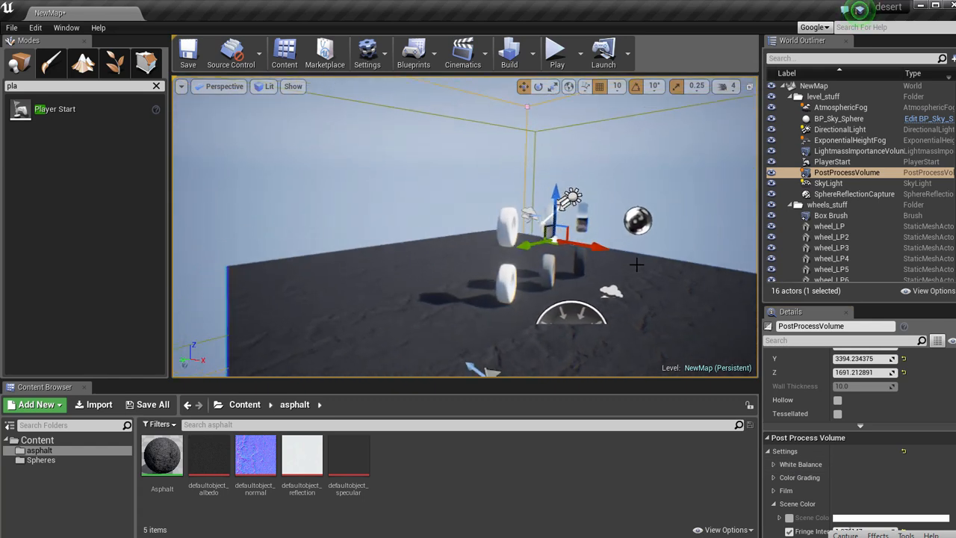
click(556, 51)
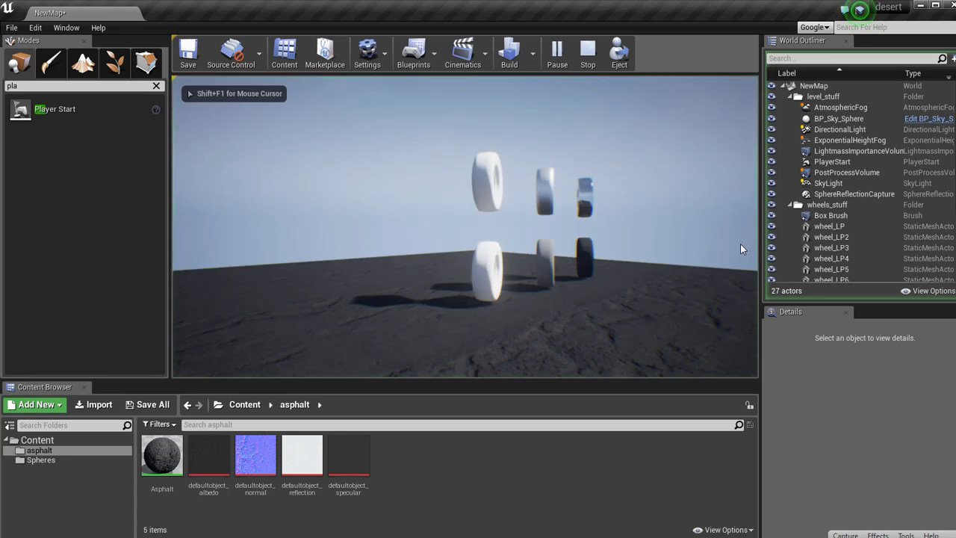
key(w)
key(d)
key(s)
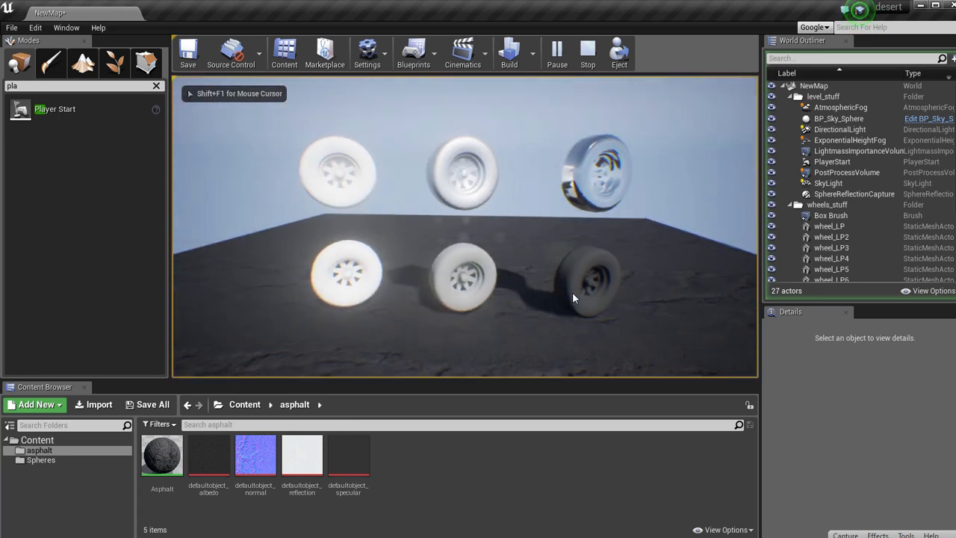
key(s)
key(a)
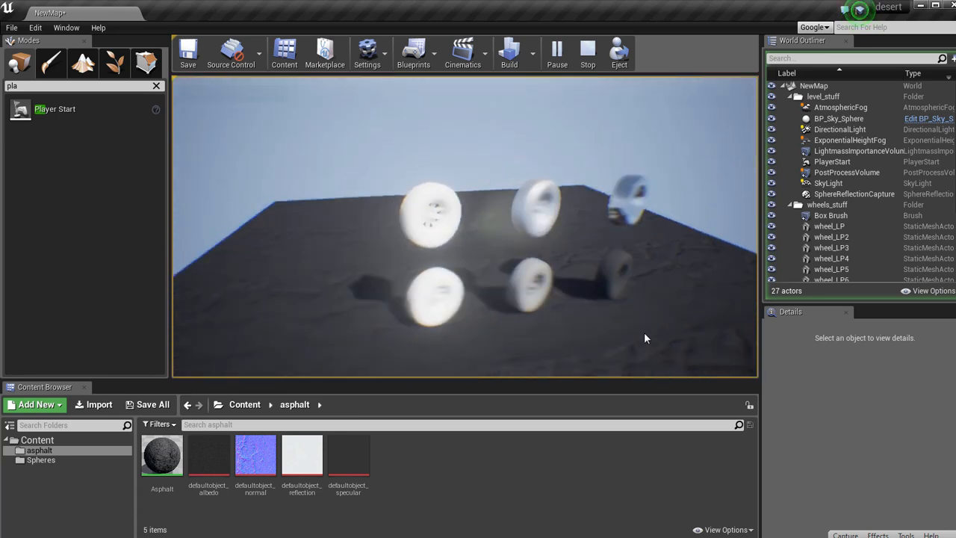
key(a)
key(s)
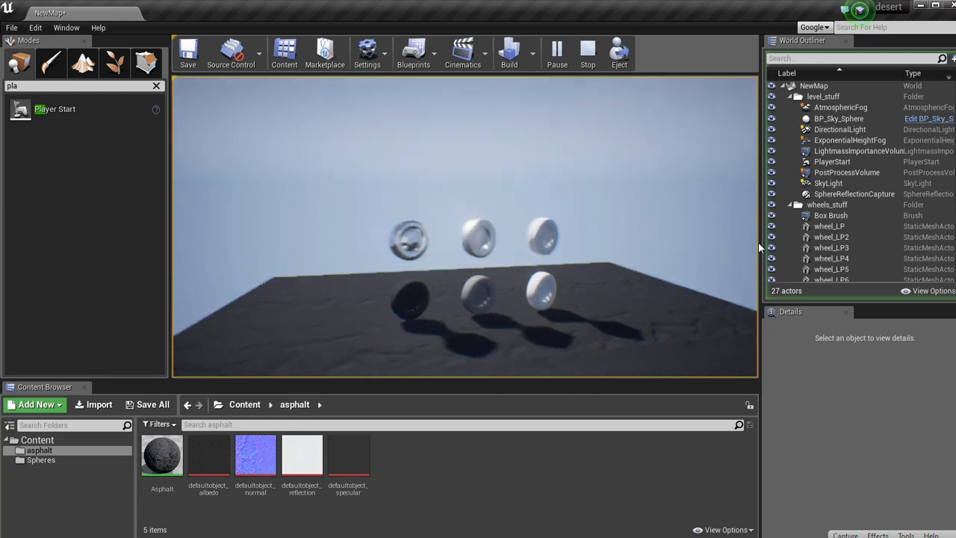
key(s)
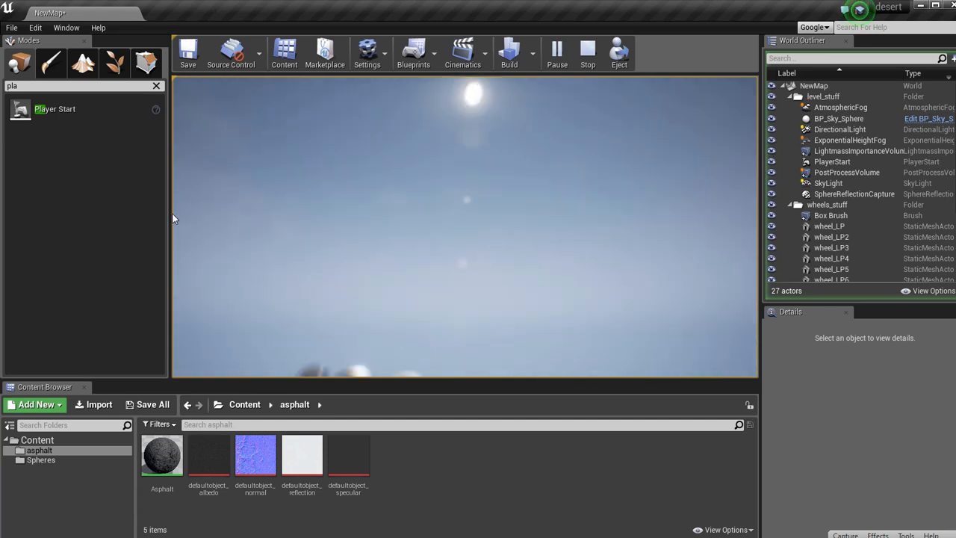
key(Escape)
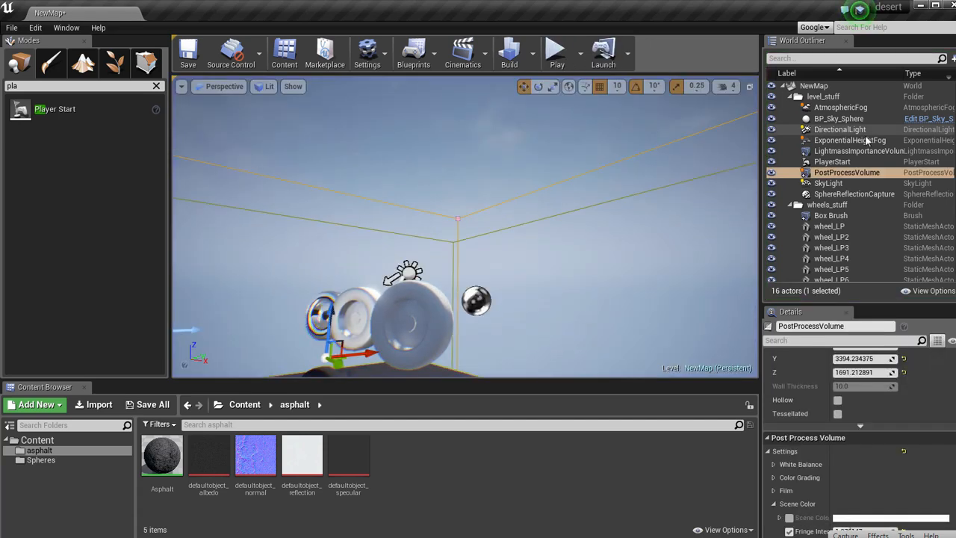
Raise the cloud opacity of BP_Sky_Sphere to about 1.01 and its cloud speed to about 9.0.
click(839, 119)
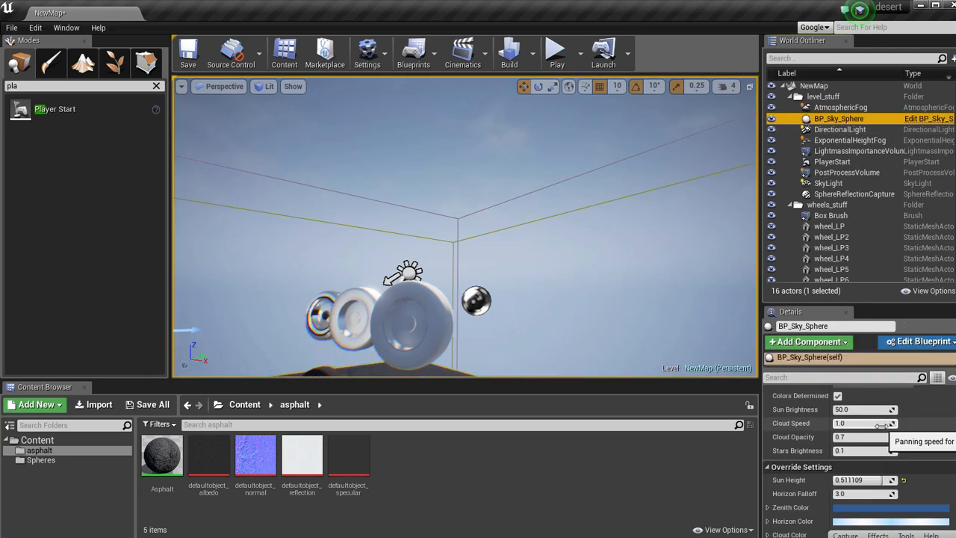
drag(906, 438, 910, 438)
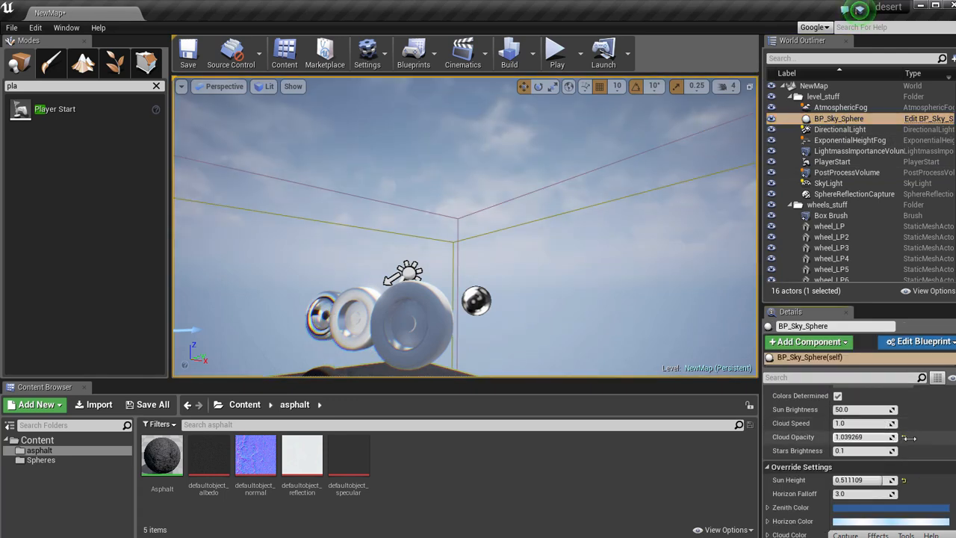
right_drag(525, 239, 452, 210)
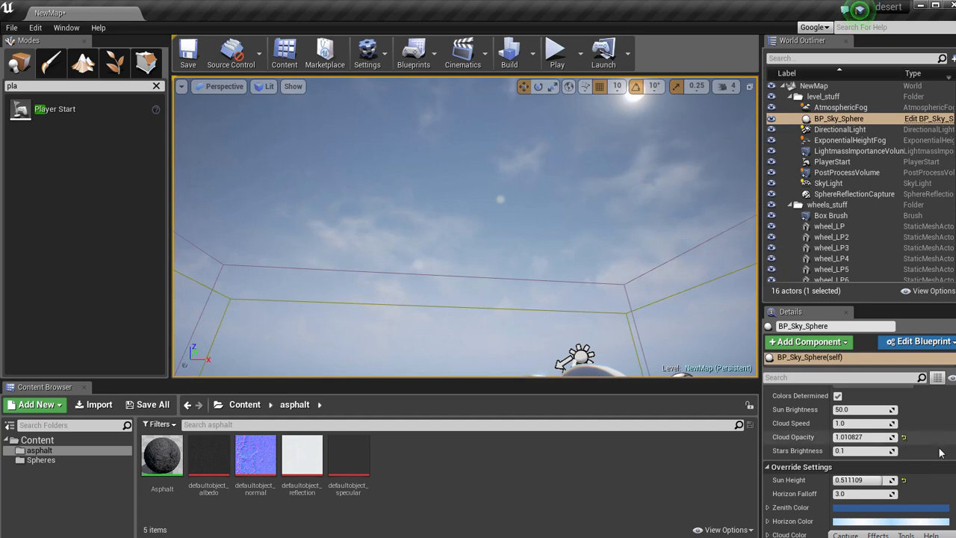
mouse_move(895, 423)
mouse_down()
mouse_move(913, 423)
mouse_move(876, 424)
mouse_up()
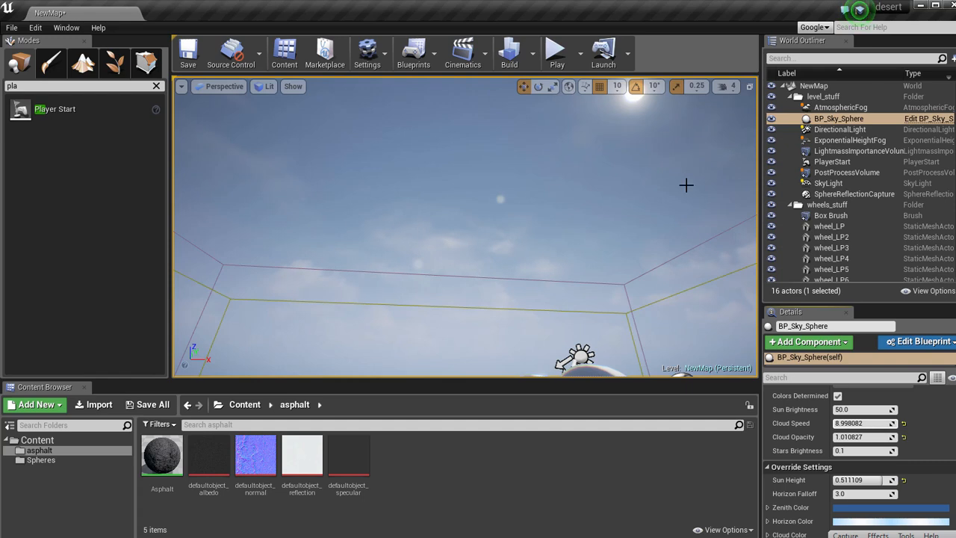
Play the level again, fly around the wheels to check the faster, denser clouds, and end the play session.
click(556, 56)
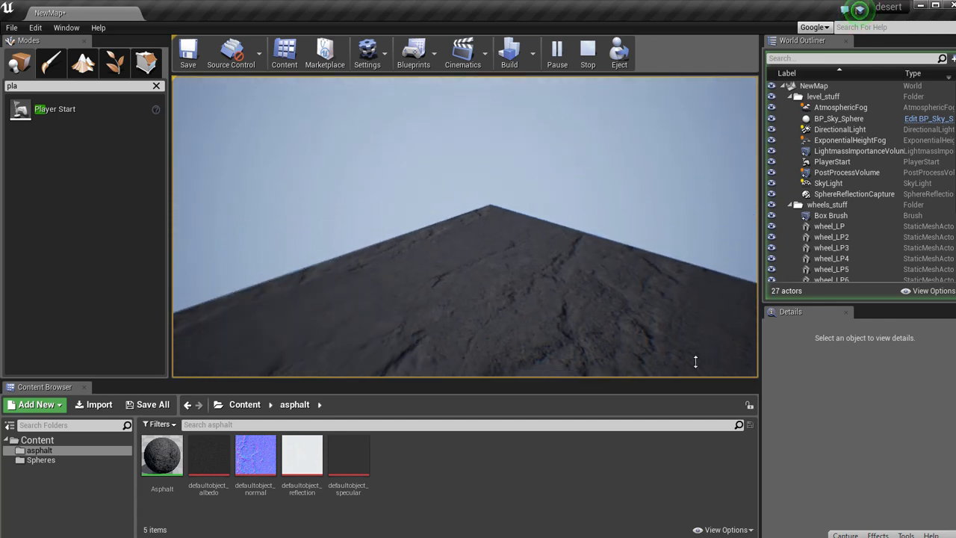
key(s)
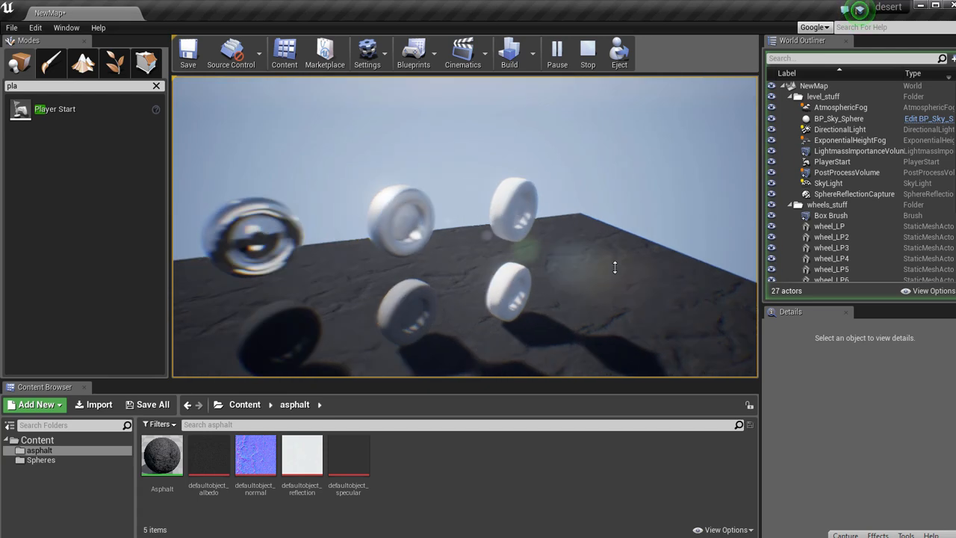
key(a)
key(s)
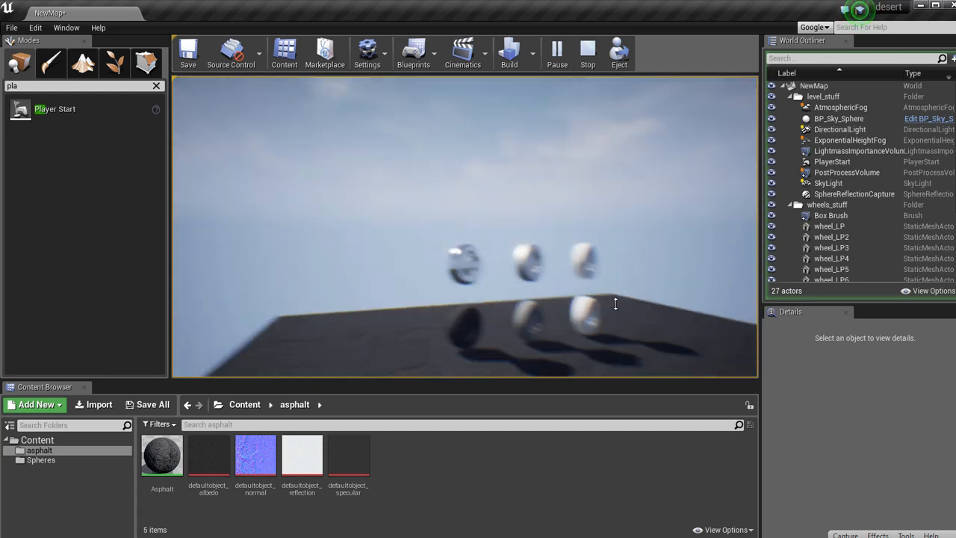
key(w)
key(d)
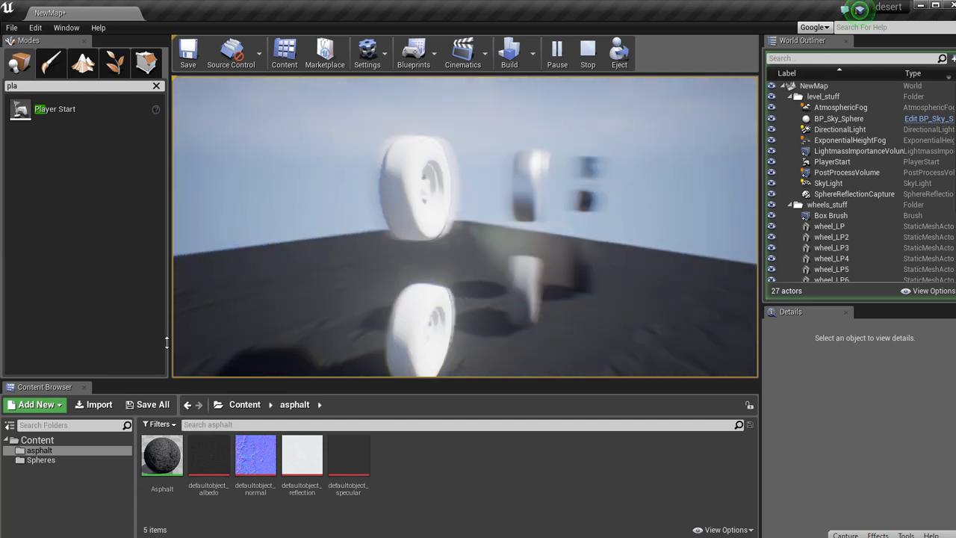
key(s)
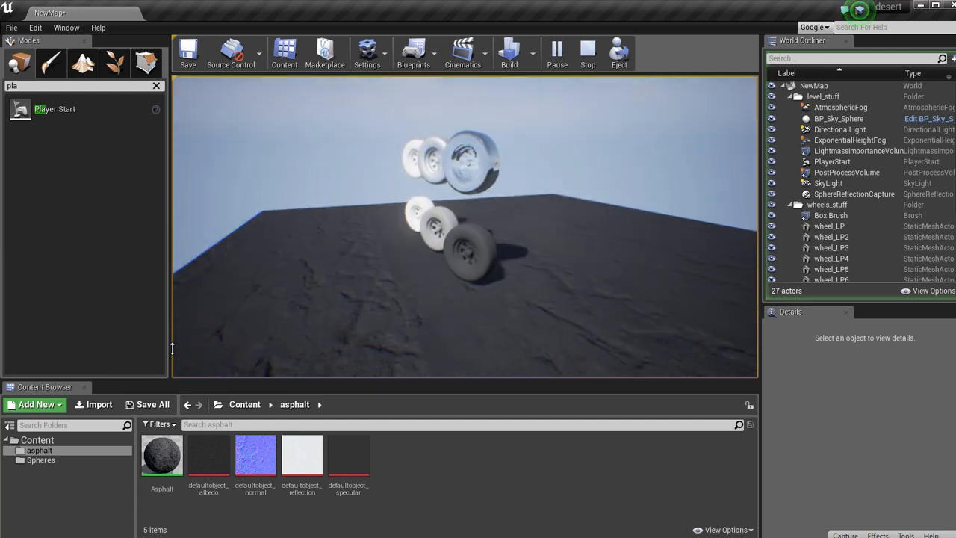
key(Escape)
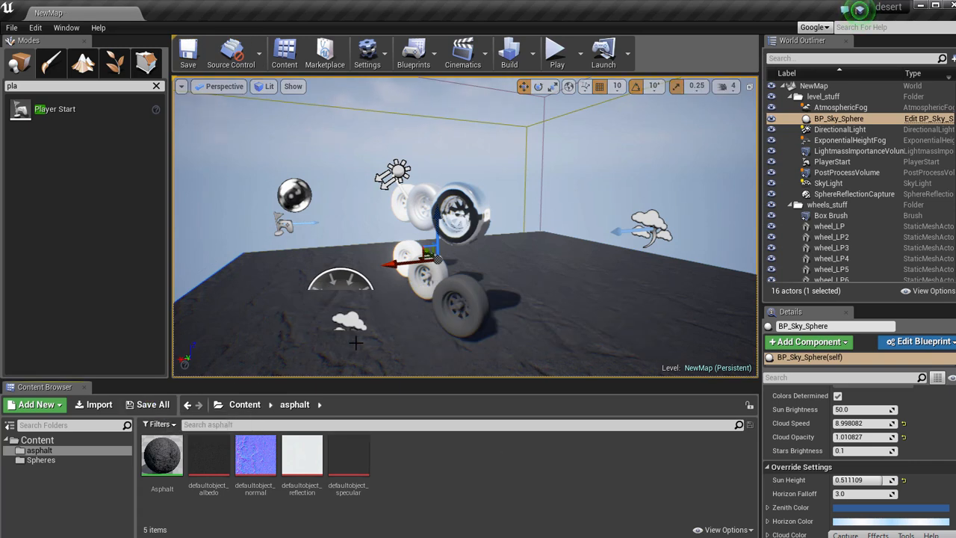
Create a new landscape around the asphalt platform with 63×63 quad sections, 8 × 8 components and a 505 × 505 overall resolution.
click(47, 66)
click(80, 70)
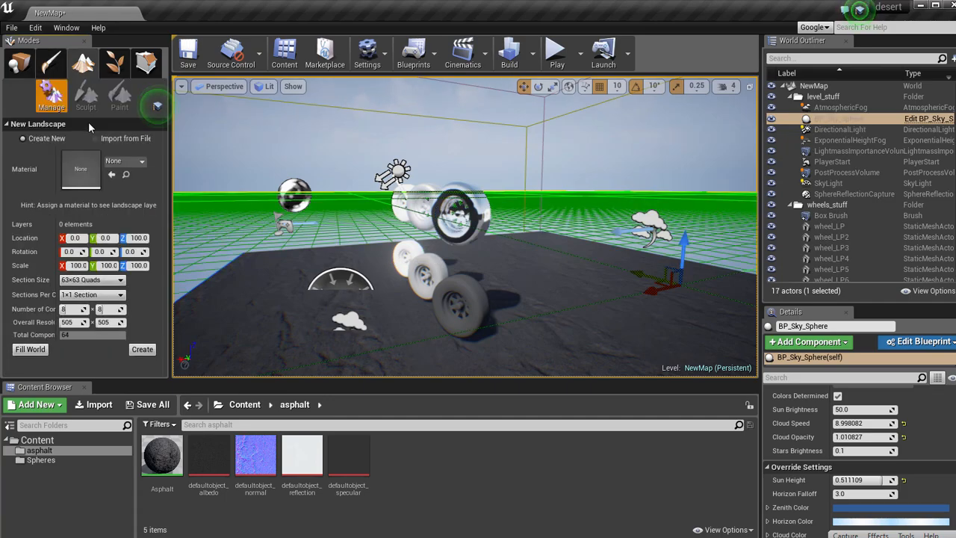
right_drag(378, 222, 487, 252)
key(s)
right_click(399, 230)
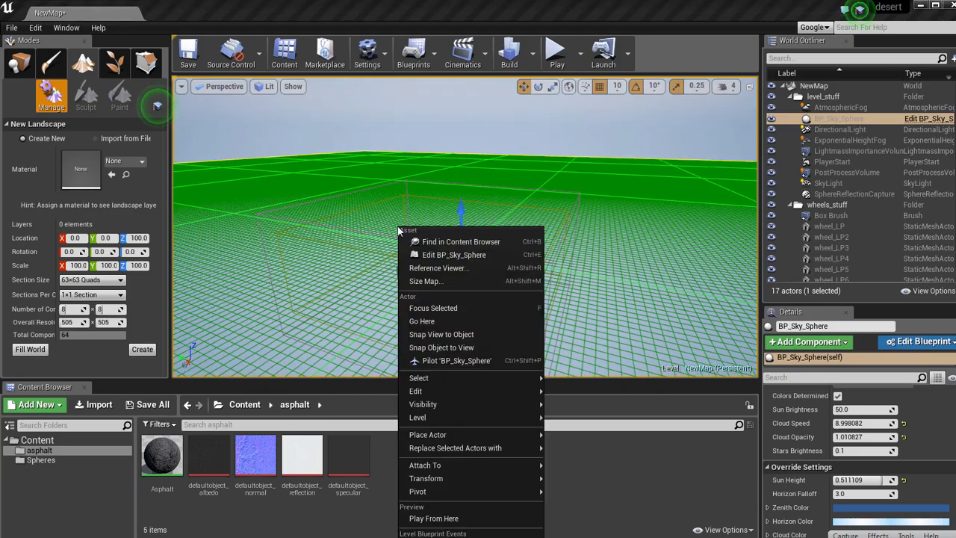
click(274, 13)
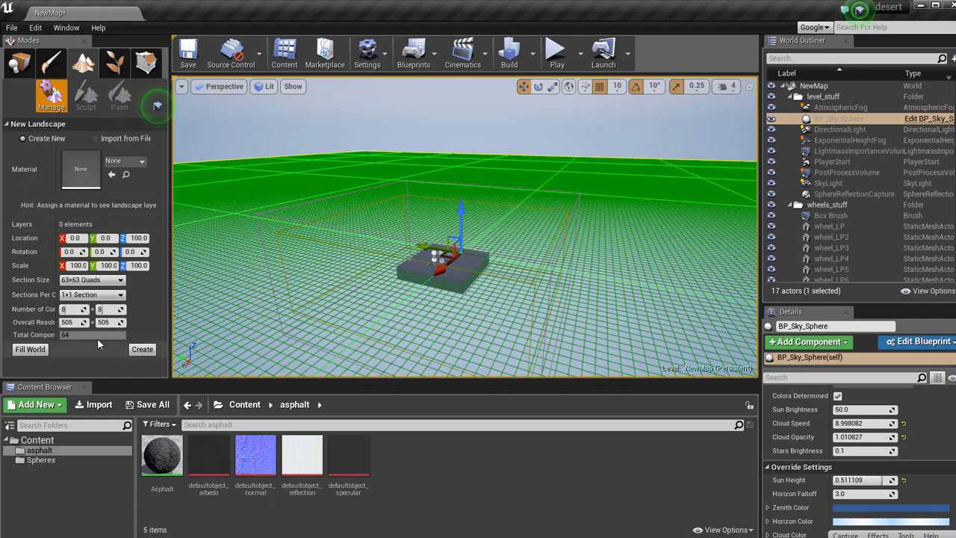
right_drag(398, 269, 378, 272)
key(w)
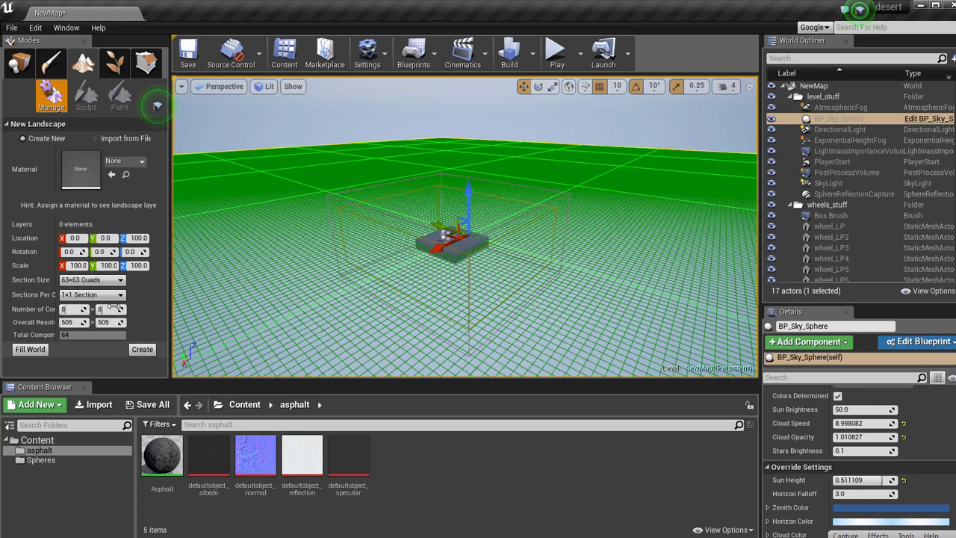
click(142, 349)
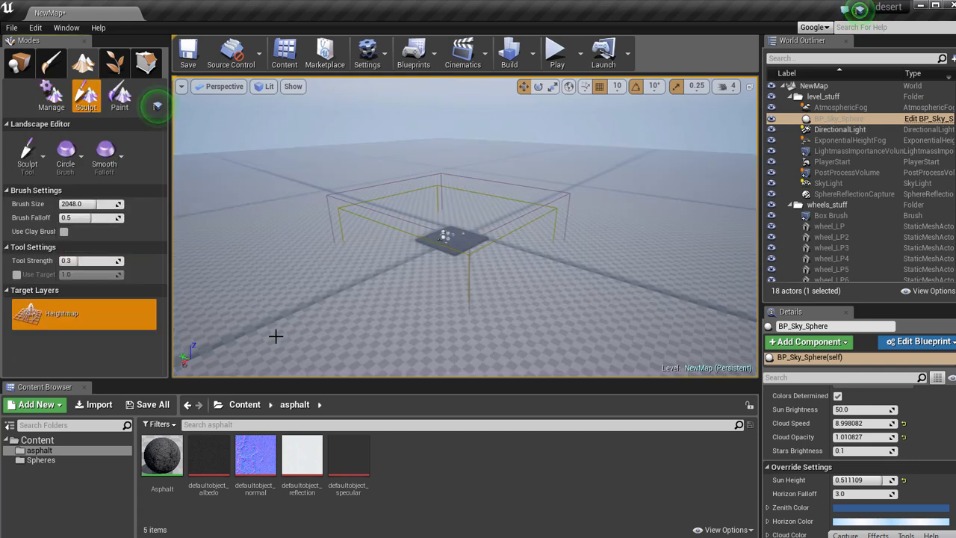
Sculpt a ridge of hills on the landscape away from the platform with brush size 2048 and tool strength 0.3.
key(w)
right_drag(559, 236, 671, 178)
key(s)
right_drag(837, 183, 540, 236)
key(s)
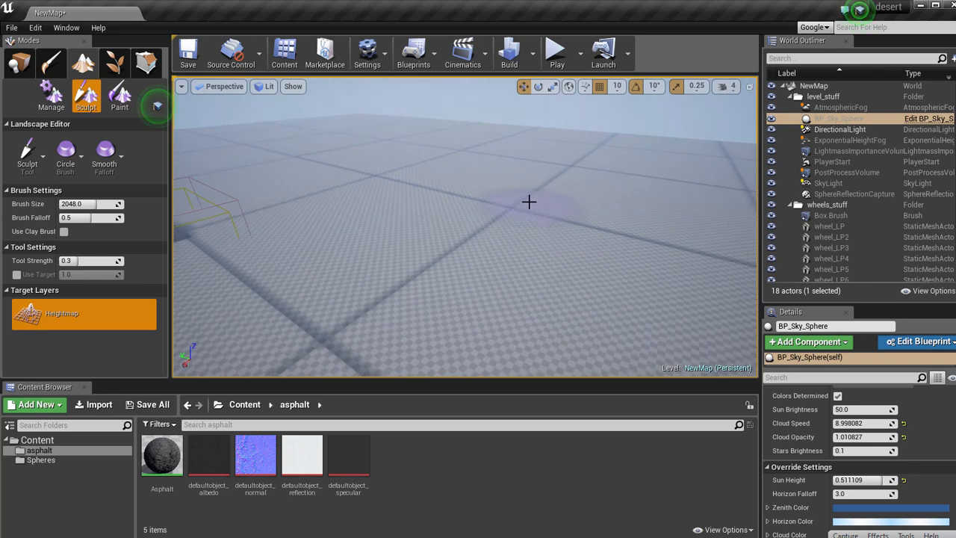
drag(555, 188, 527, 207)
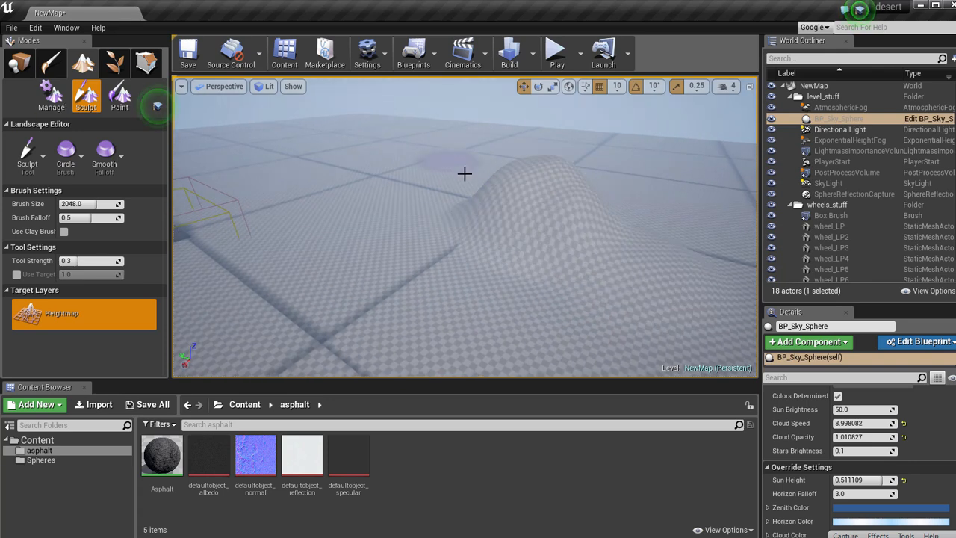
mouse_move(476, 151)
right_down()
mouse_move(543, 173)
mouse_move(522, 189)
right_up()
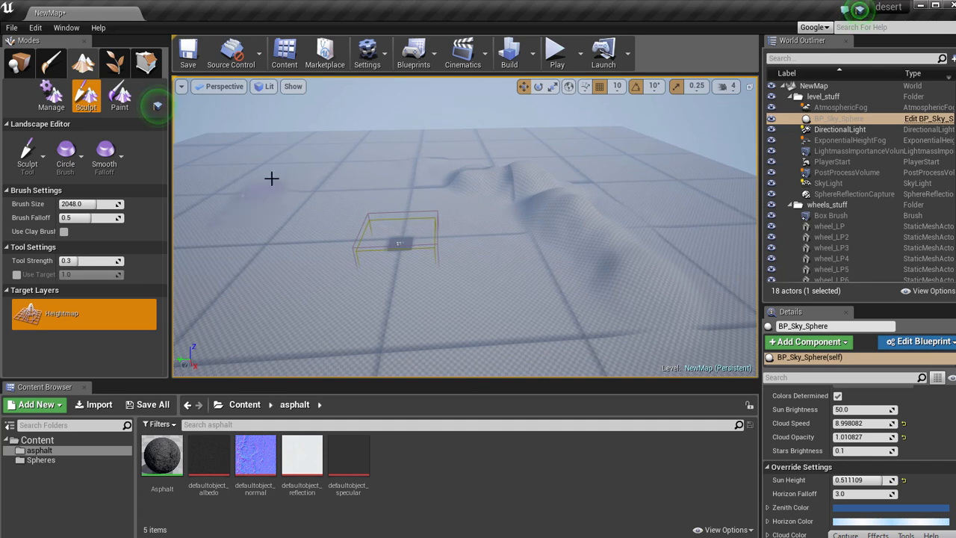
Sculpt more hills on the other sides of the landscape so that they surround the platform.
key(a)
right_drag(241, 248, 250, 254)
click(378, 180)
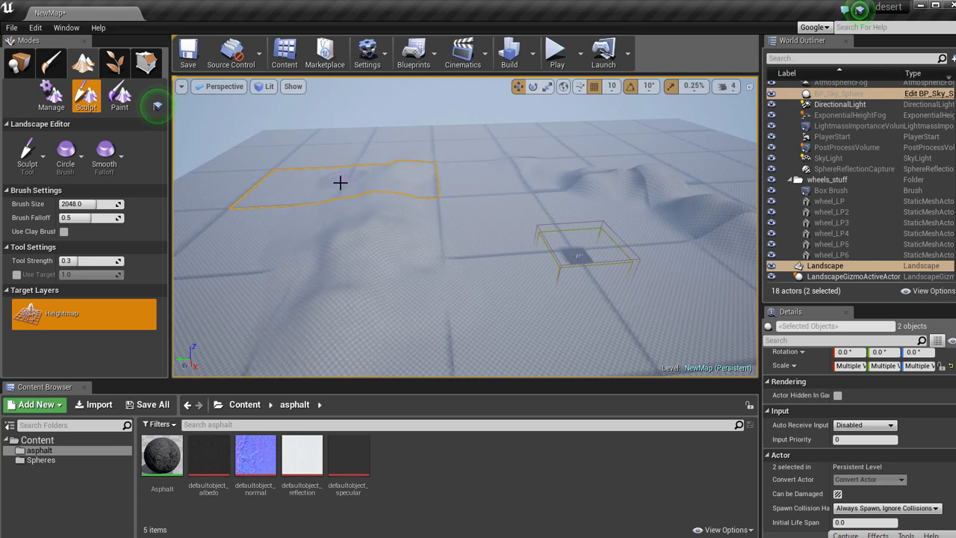
mouse_move(389, 241)
right_down()
mouse_move(410, 235)
mouse_move(307, 209)
mouse_move(199, 250)
mouse_move(385, 243)
right_up()
key(w)
click(476, 197)
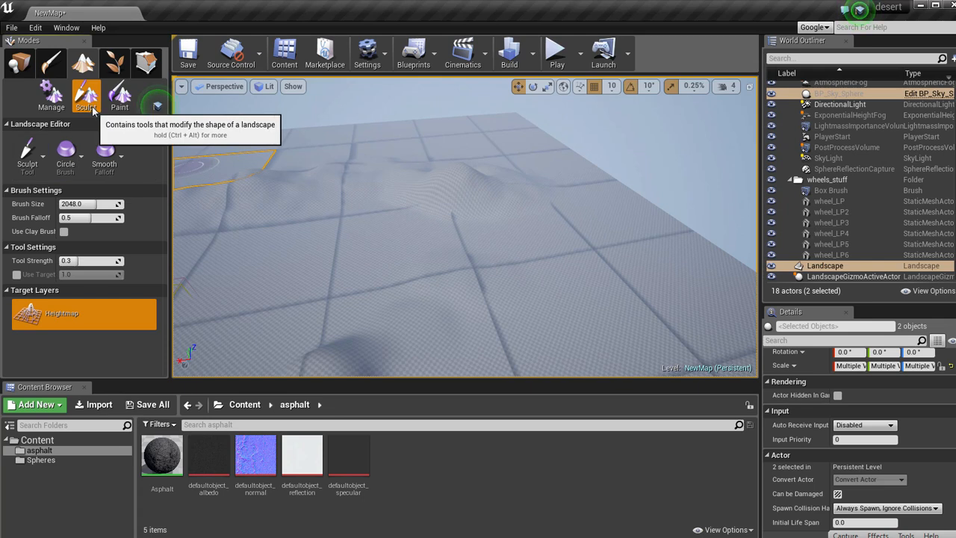
Switch the sculpting to the Smooth tool at strength 0.3 and soften the first sculpted hills.
click(28, 153)
click(37, 227)
right_drag(536, 181, 515, 182)
key(w)
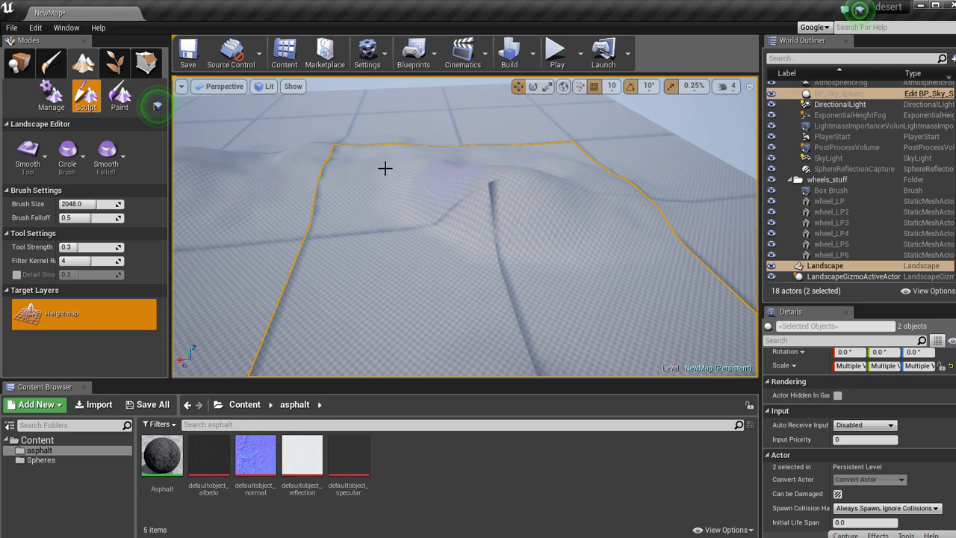
right_drag(319, 233, 310, 224)
right_click(310, 224)
click(338, 134)
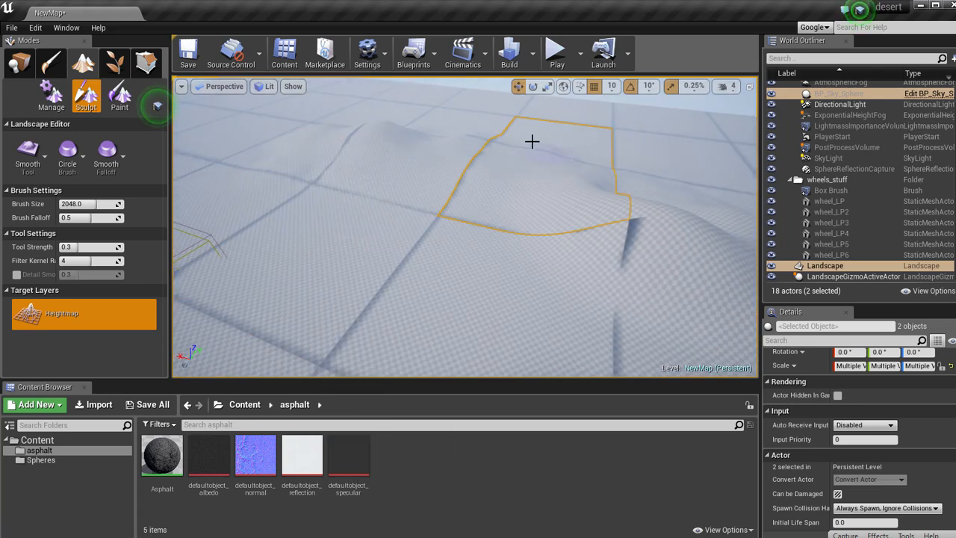
Smooth the remaining sharp peaks and creases of the hills near the platform.
mouse_move(417, 212)
right_down()
mouse_move(239, 209)
mouse_move(311, 234)
mouse_move(459, 250)
mouse_move(745, 175)
mouse_move(371, 216)
right_up()
key(a)
click(402, 207)
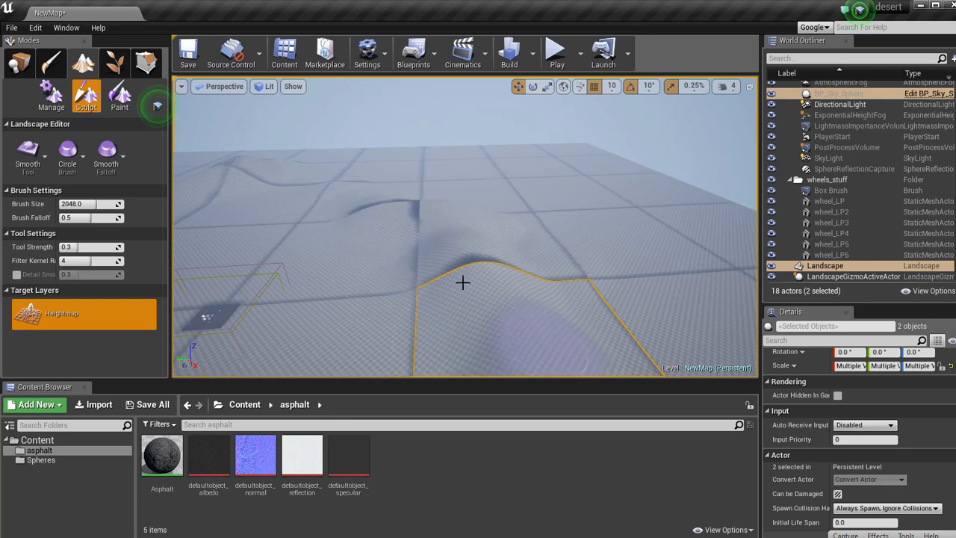
right_drag(590, 373, 506, 271)
click(485, 270)
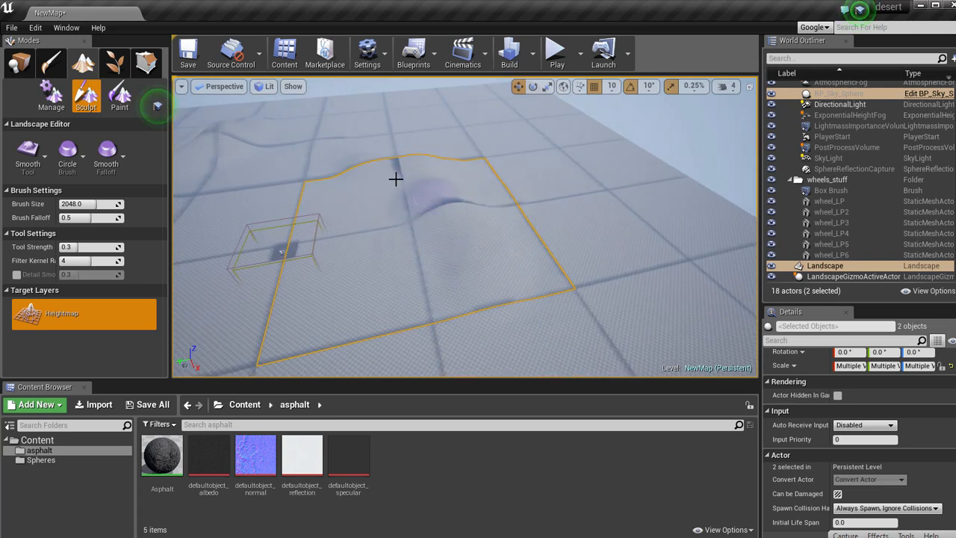
Play the level and fly around the platform and over the smoothed hills to examine them, and end the play session.
key(w)
right_drag(321, 210, 252, 111)
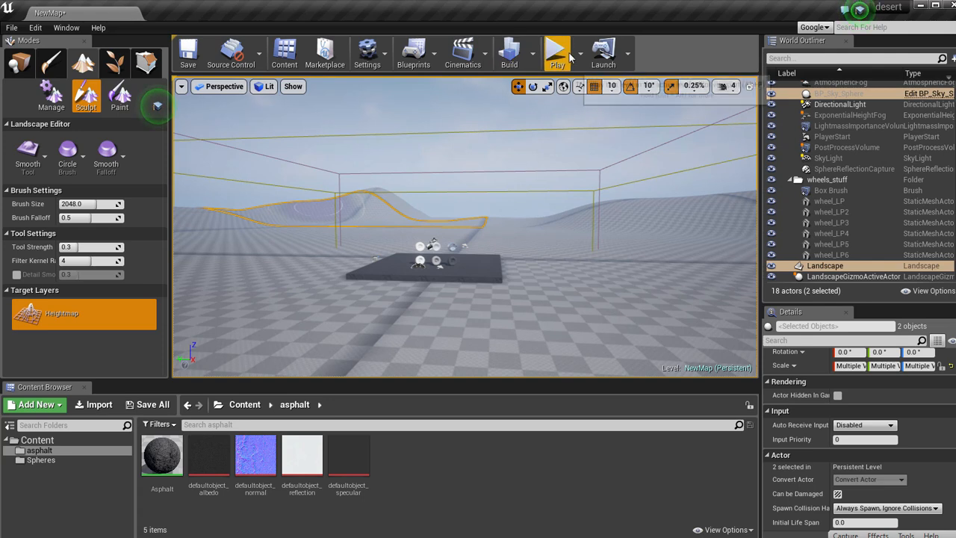
click(556, 52)
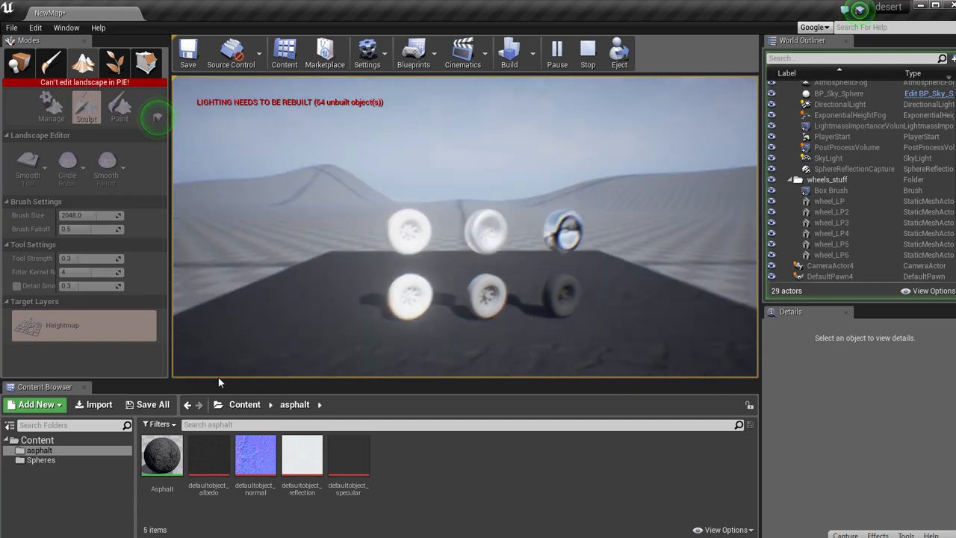
key(w)
key(w)
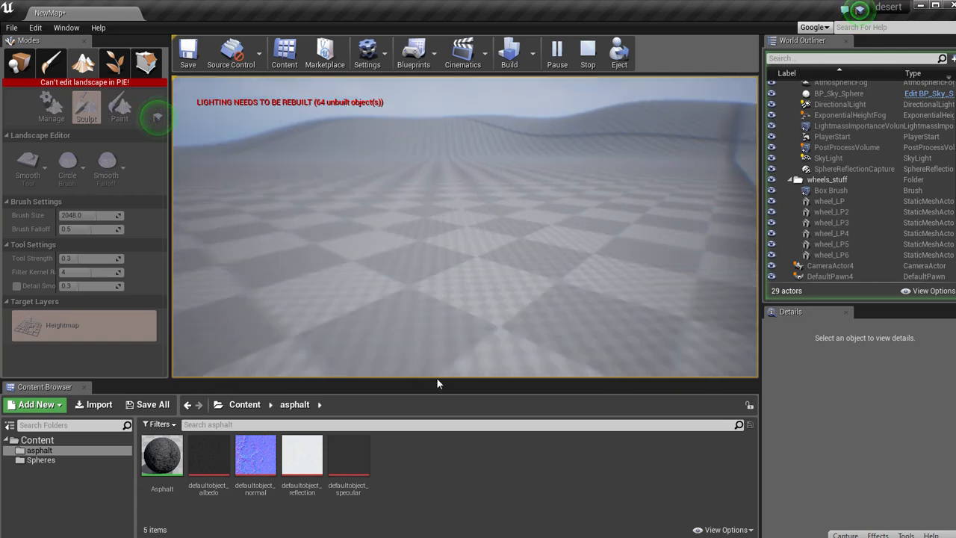
key(w)
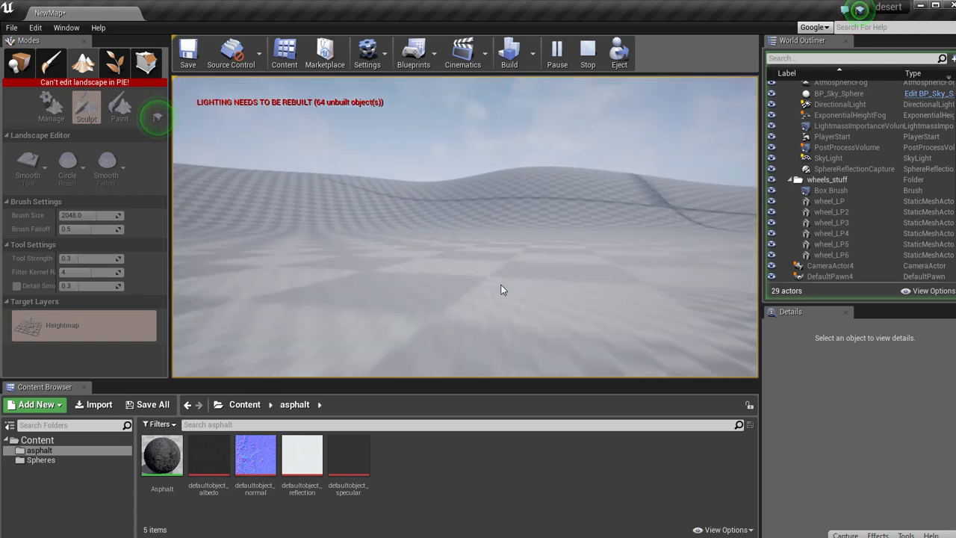
key(w)
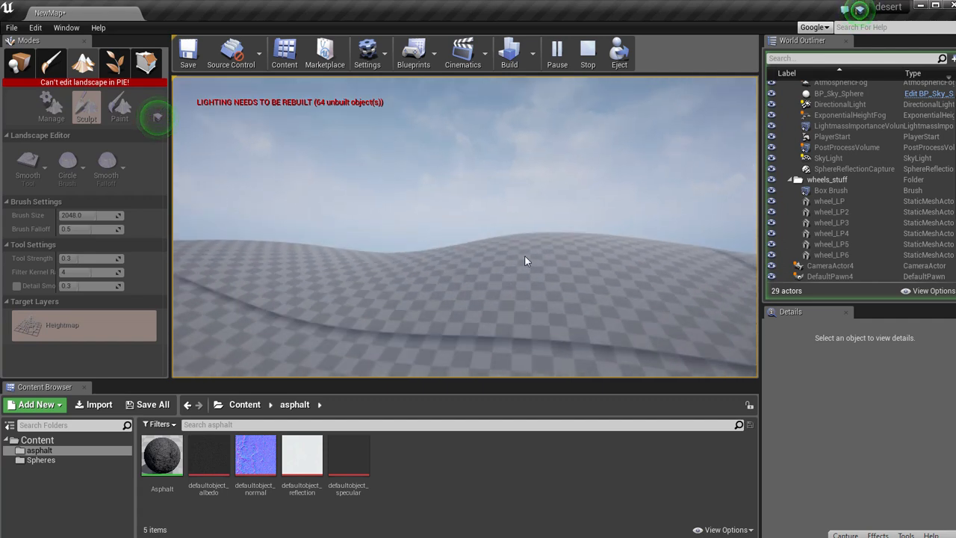
key(w)
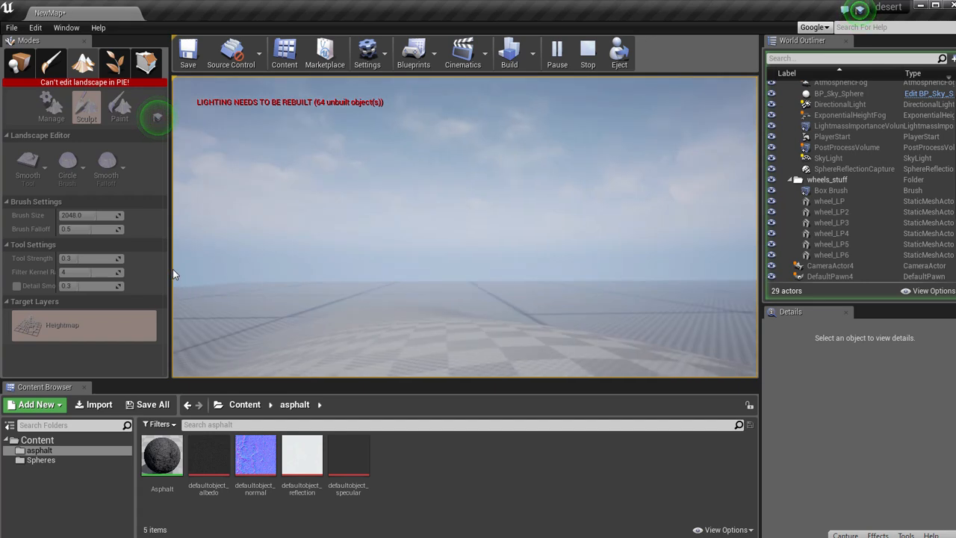
key(w)
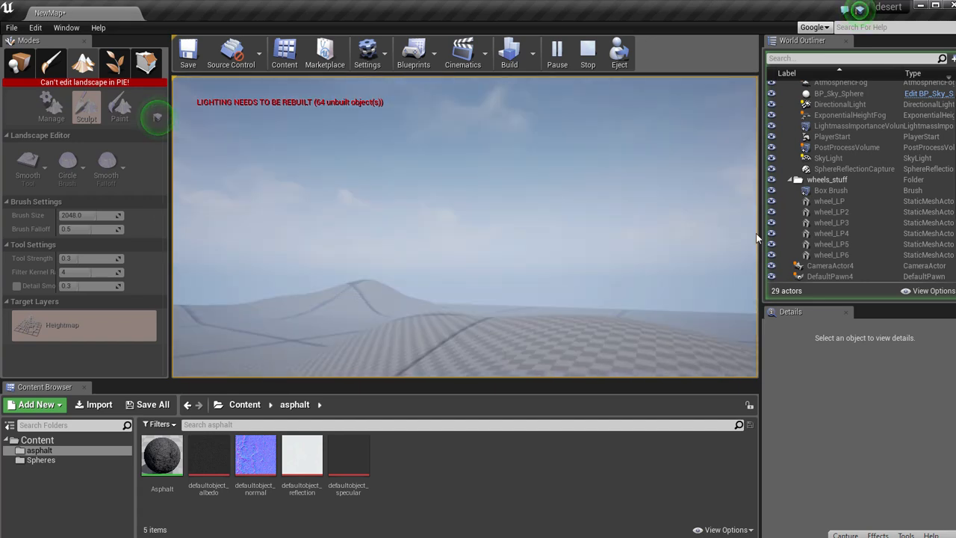
key(w)
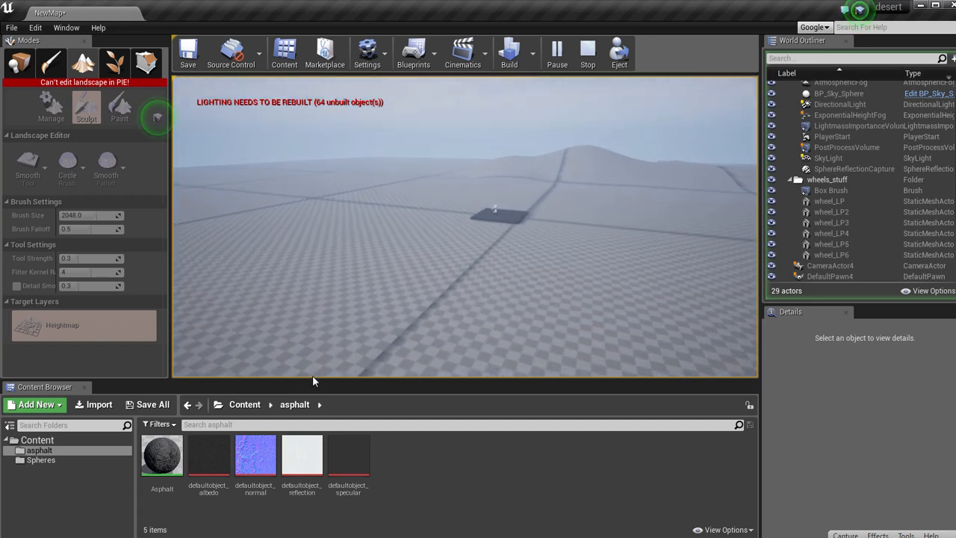
key(w)
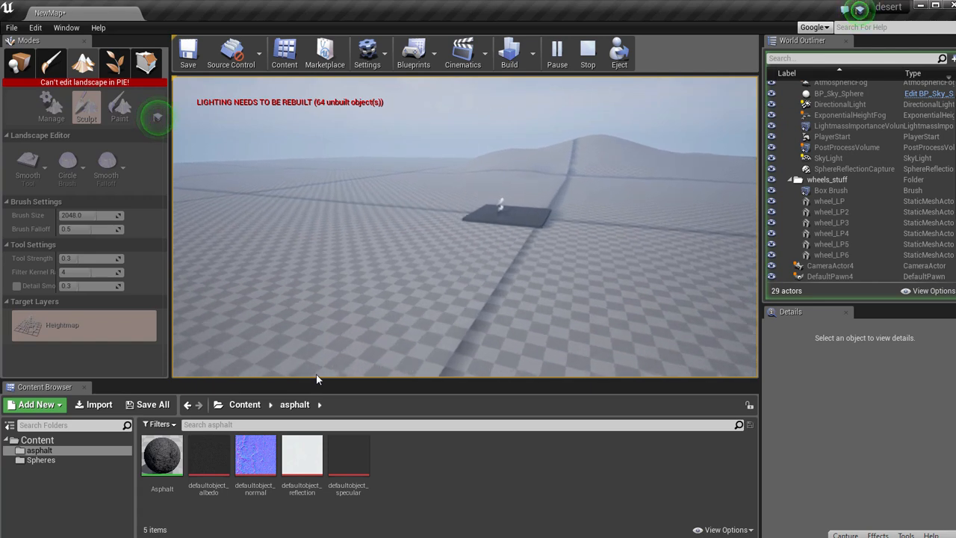
key(w)
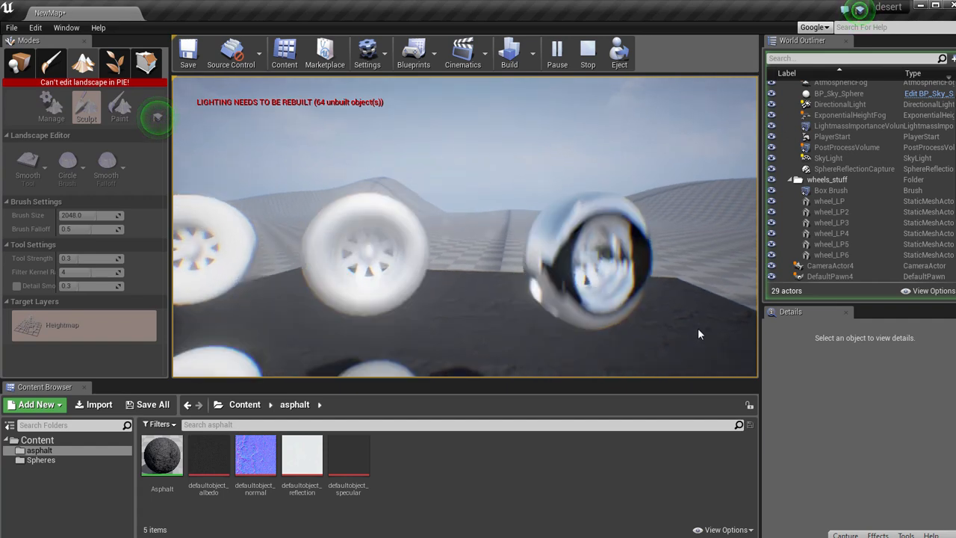
key(Escape)
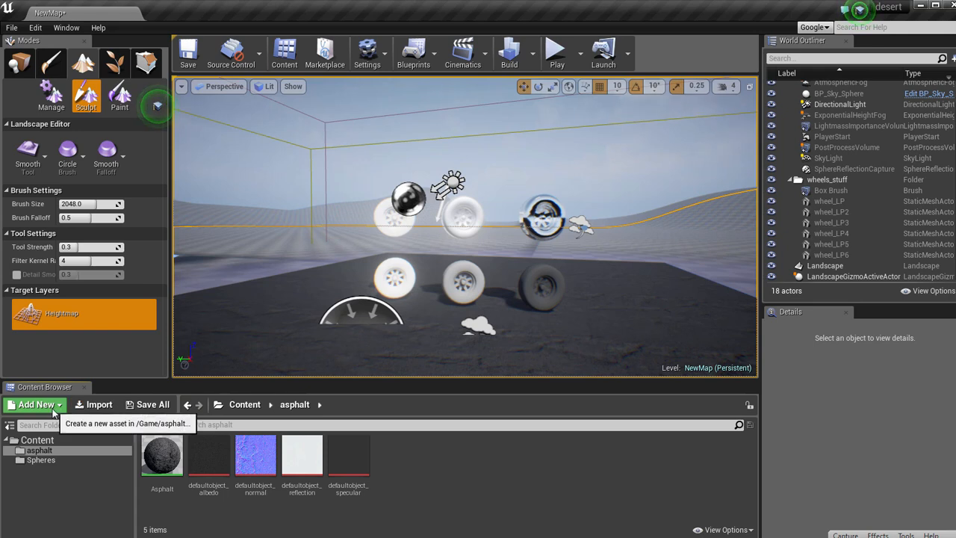
Create a material named color_desert_mat in the asphalt folder and open it for editing.
right_click(421, 478)
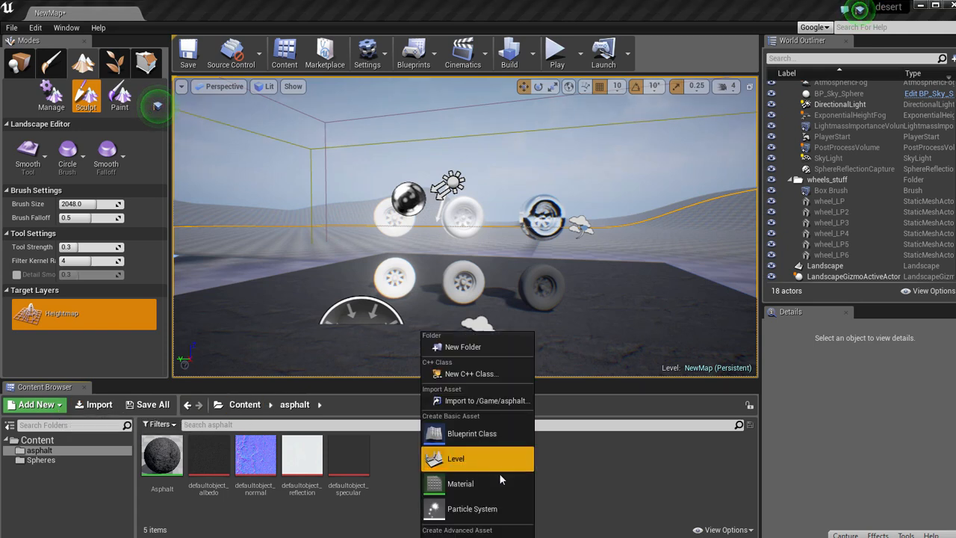
click(470, 487)
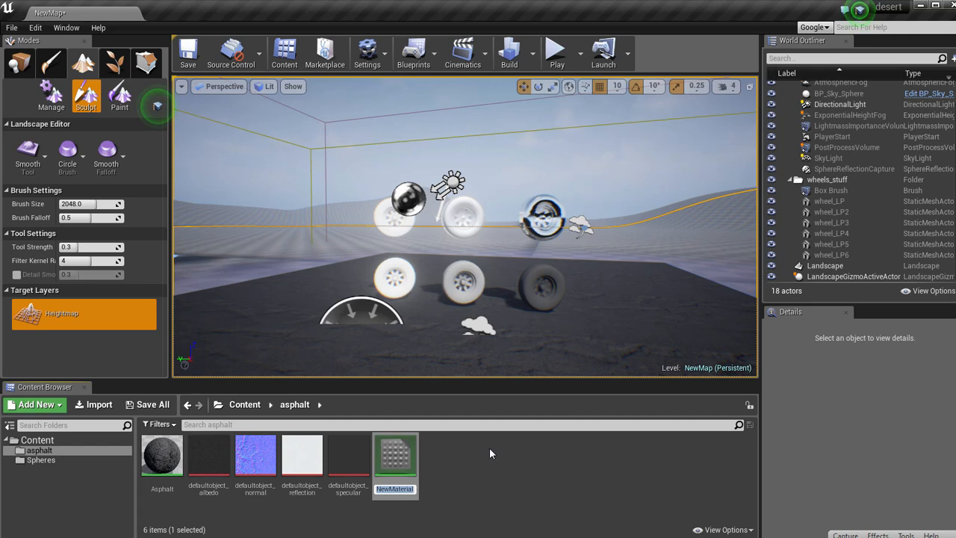
text(color_)
text(desert_mat)
key(Return)
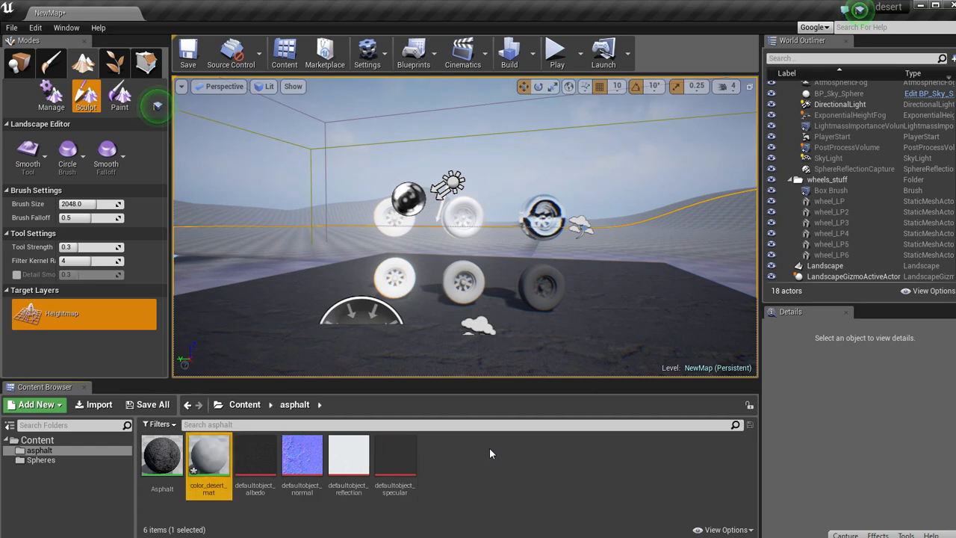
double_click(209, 456)
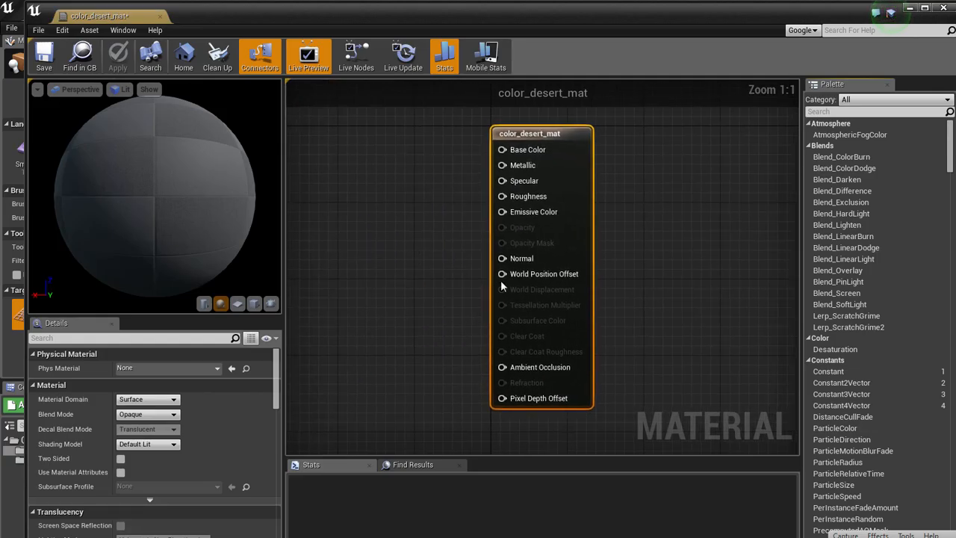
Add a Constant3Vector node to the material graph and connect it to Base Color.
right_drag(501, 280, 551, 292)
key(3)
click(417, 159)
drag(497, 182, 441, 181)
drag(559, 166, 559, 165)
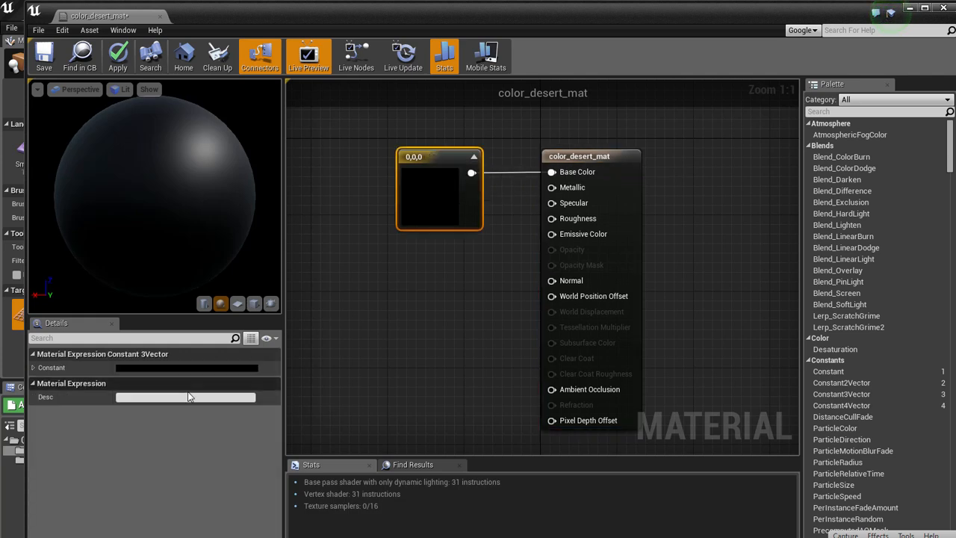
Set the Constant3Vector to the sand colour 0.57, 0.457, 0.288.
click(224, 368)
click(292, 498)
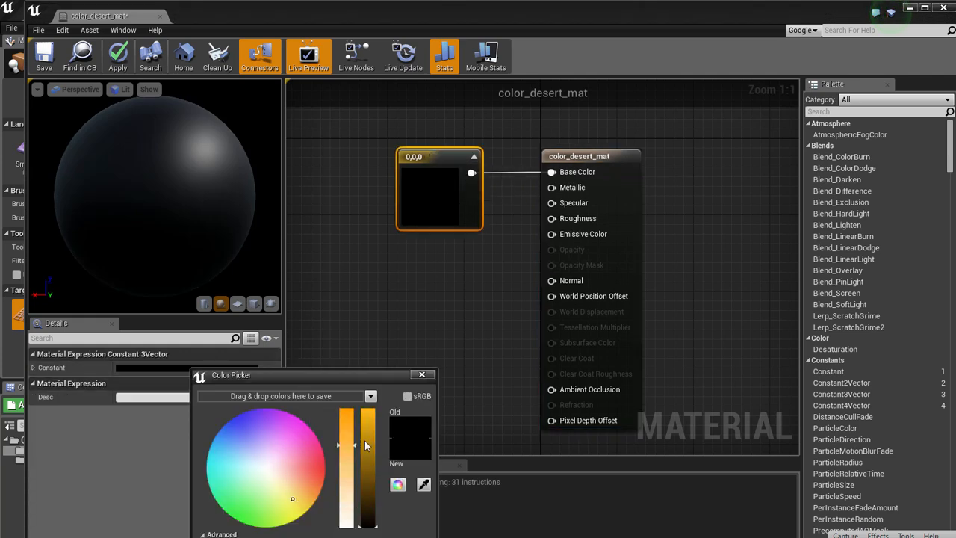
mouse_move(304, 491)
mouse_down()
mouse_move(289, 496)
mouse_move(302, 494)
mouse_move(290, 486)
mouse_up()
click(362, 537)
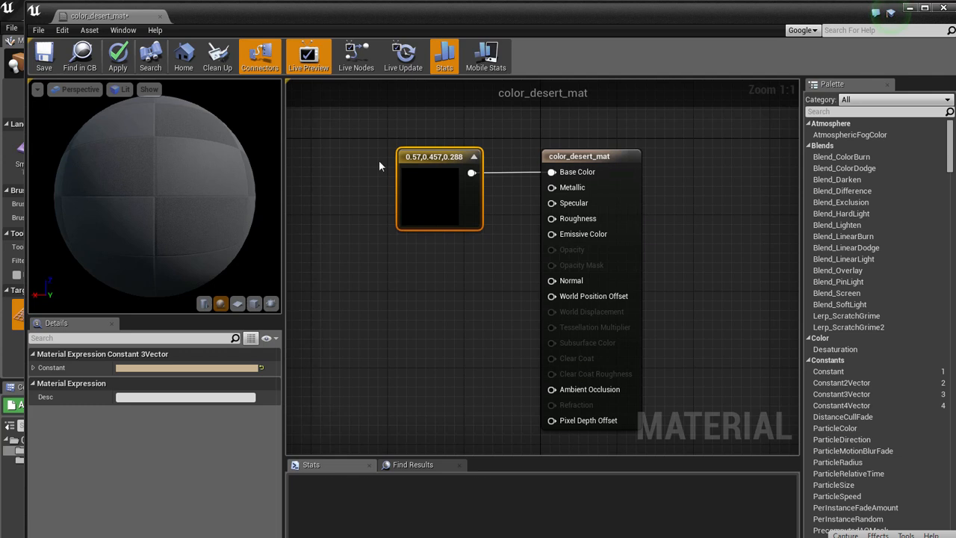
Add a Constant node with value 1 and connect it to Roughness, Specular and Metallic.
click(365, 275)
drag(385, 299, 550, 219)
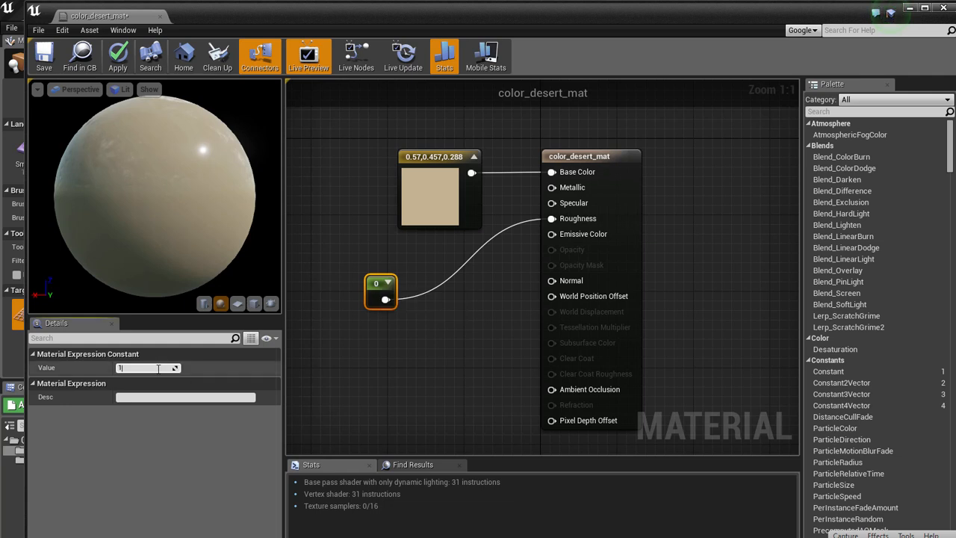
key(Return)
drag(386, 299, 552, 187)
Apply the material changes, save color_desert_mat and close its editor.
click(114, 58)
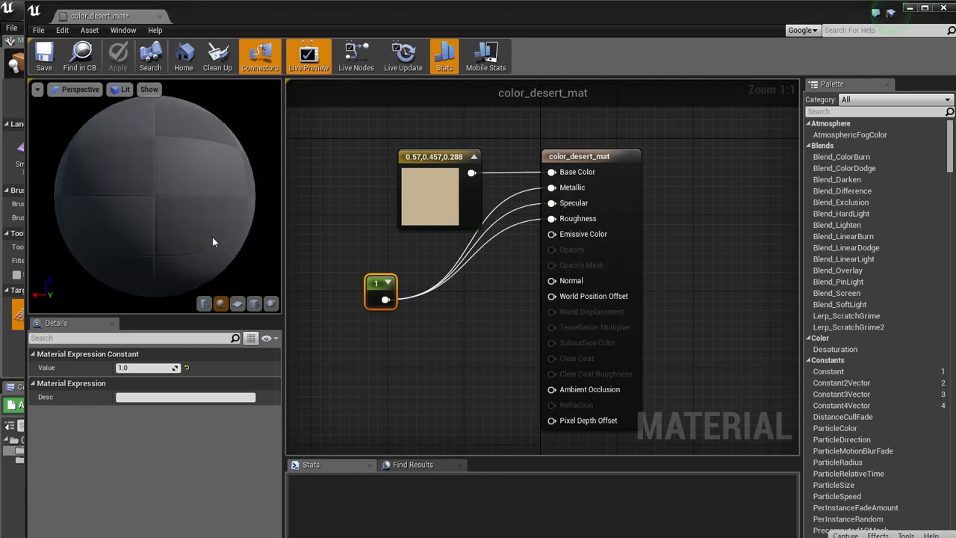
click(44, 56)
click(160, 17)
Leave landscape sculpting for object placement mode and assign color_desert_mat as the Landscape actor's landscape material.
right_drag(404, 250, 405, 244)
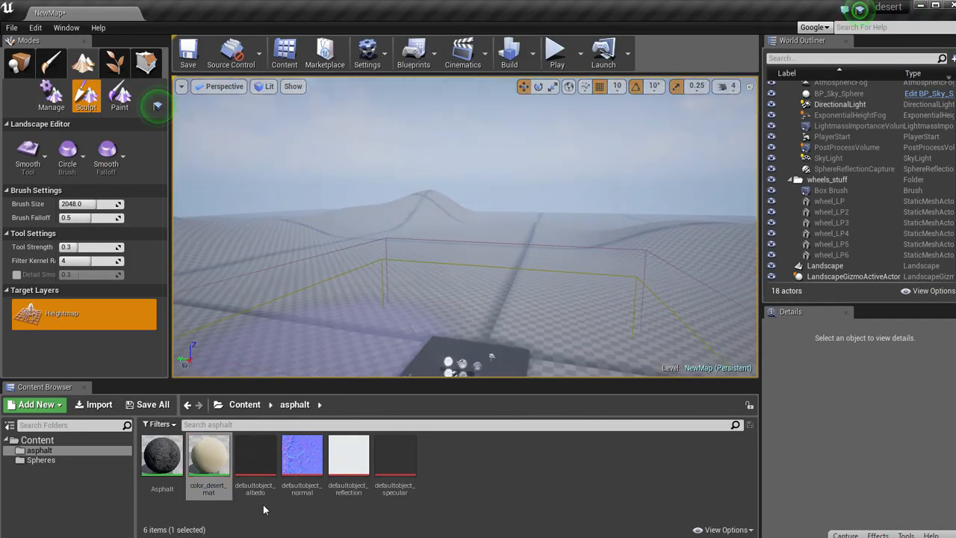
drag(210, 456, 286, 254)
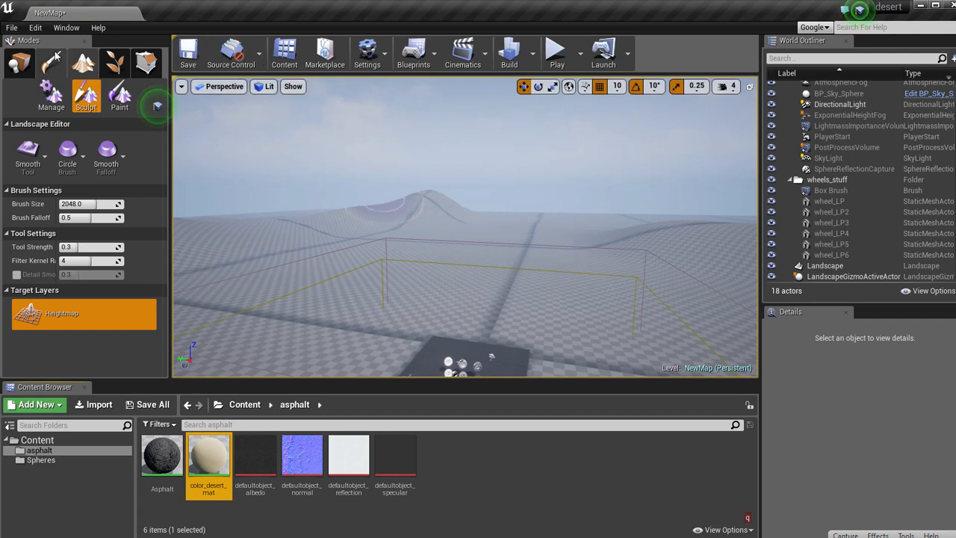
click(19, 62)
click(440, 222)
scroll(797, 422, down, 6)
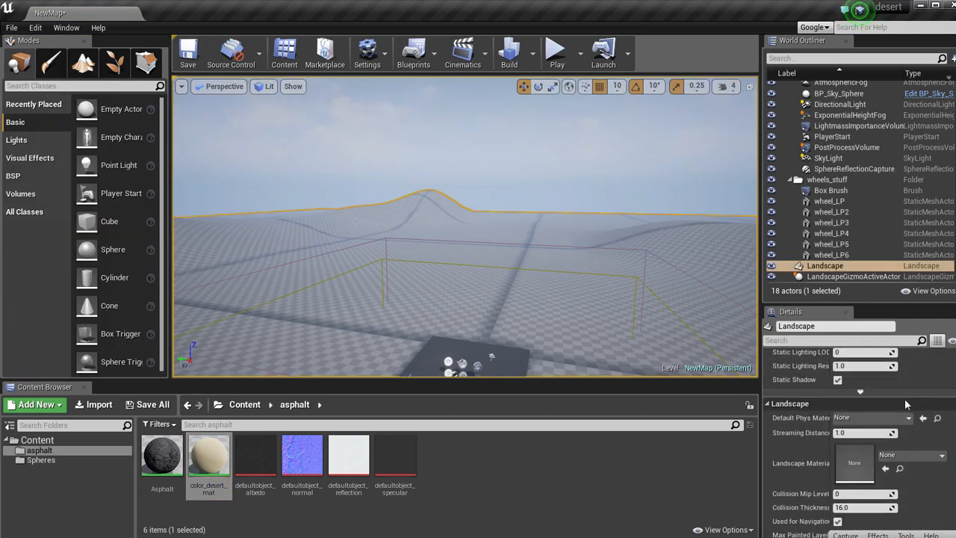
drag(211, 459, 846, 406)
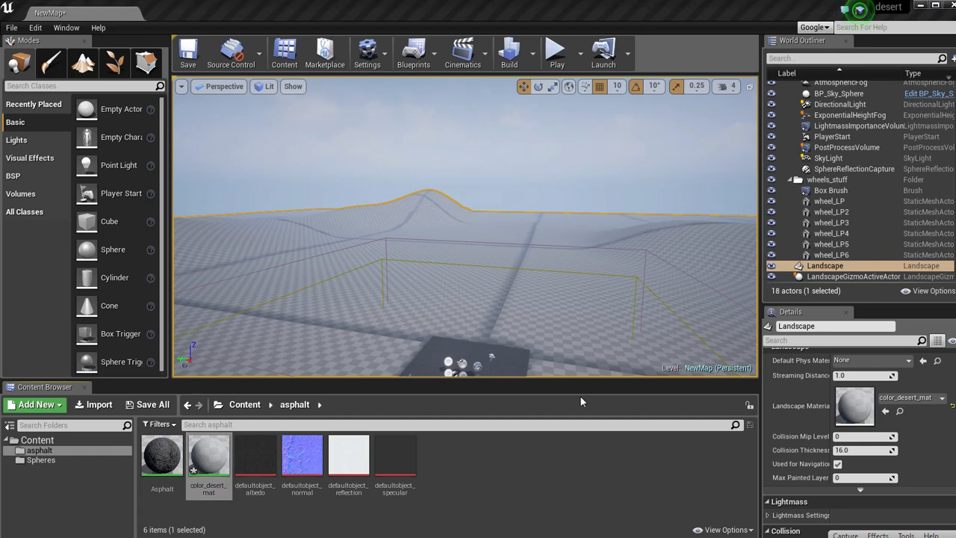
Check the sand-coloured hills in game view and in a short play session around the platform.
right_drag(494, 297, 557, 302)
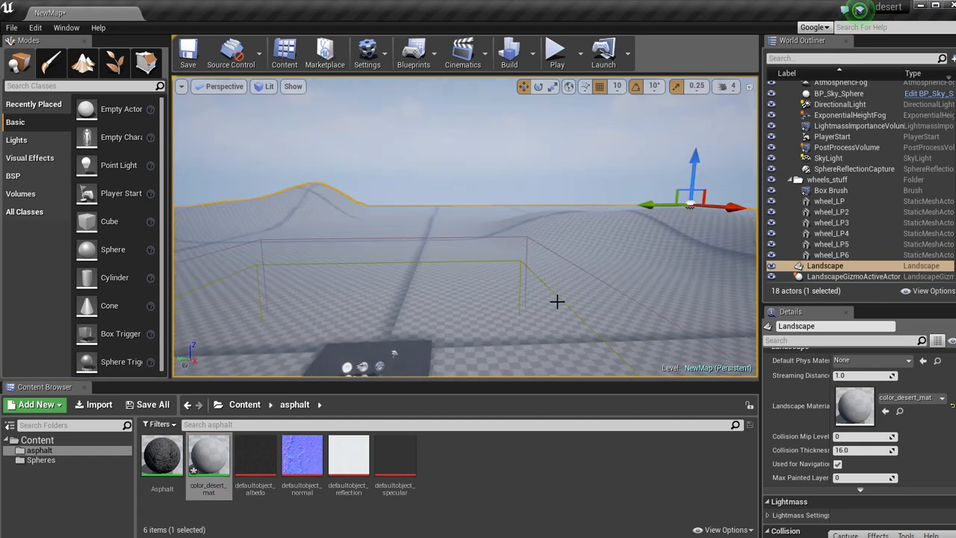
key(g)
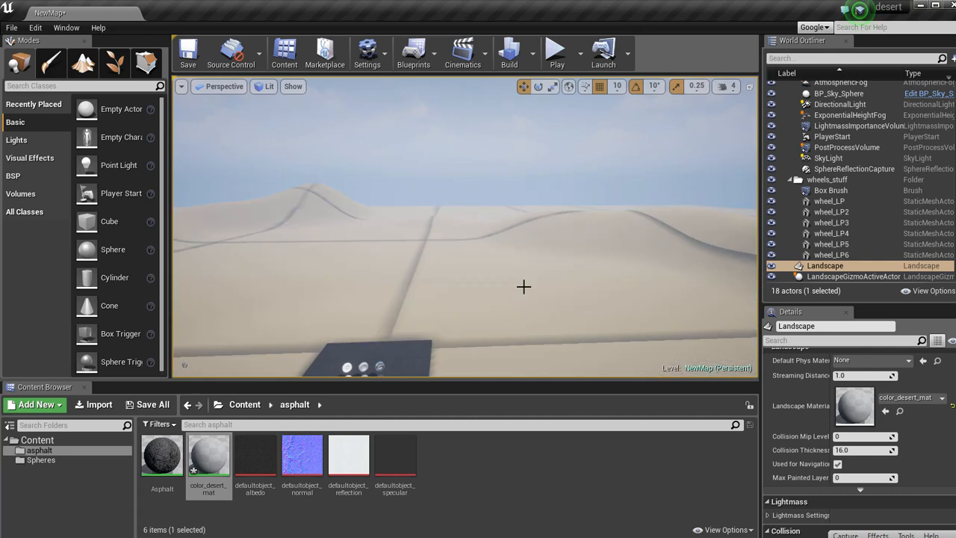
right_drag(490, 296, 515, 246)
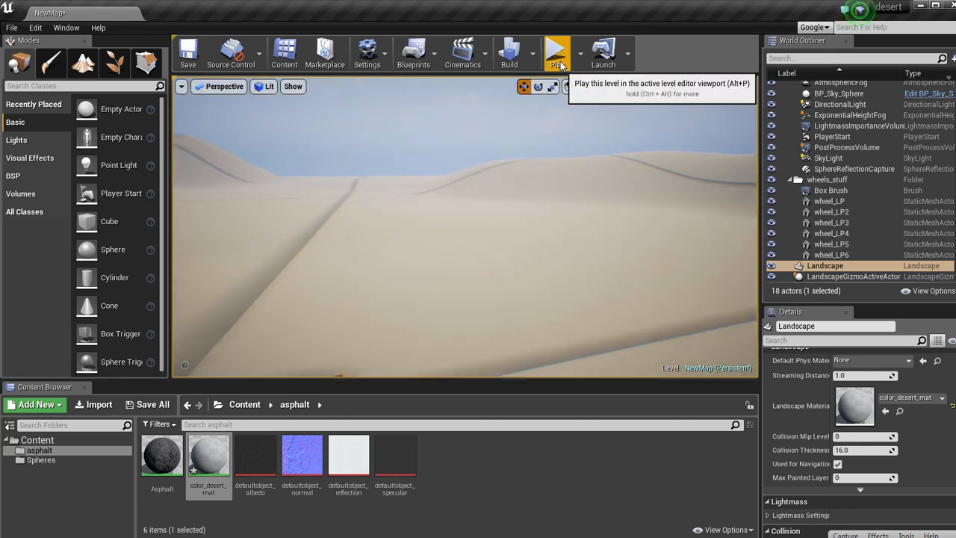
click(557, 49)
click(452, 228)
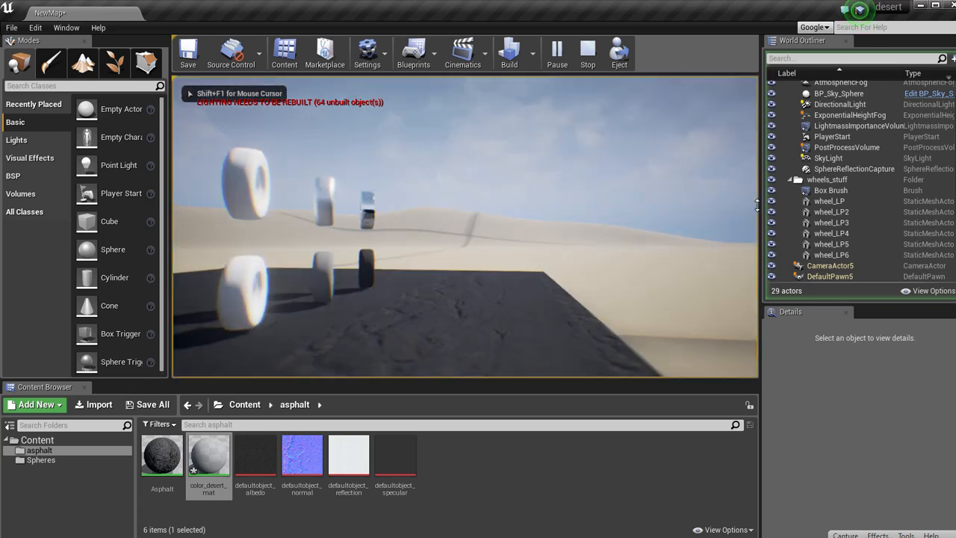
key(w)
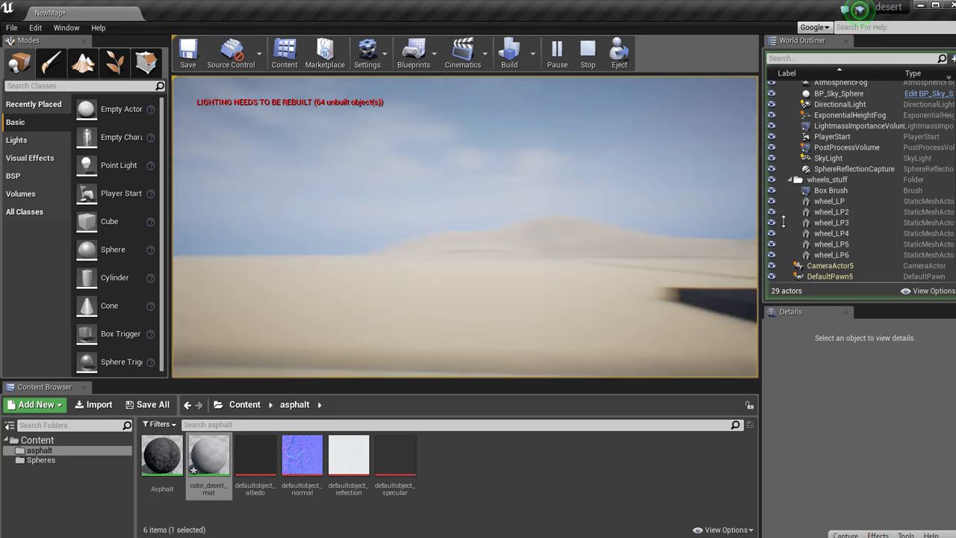
key(Escape)
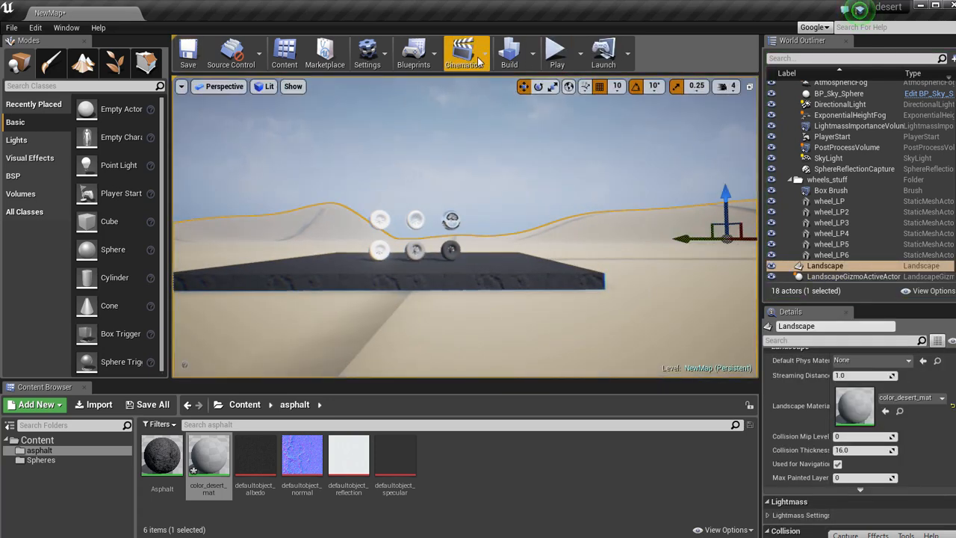
Build only the level's lighting and view the platform with the wheels again, with the editor icons shown.
click(535, 53)
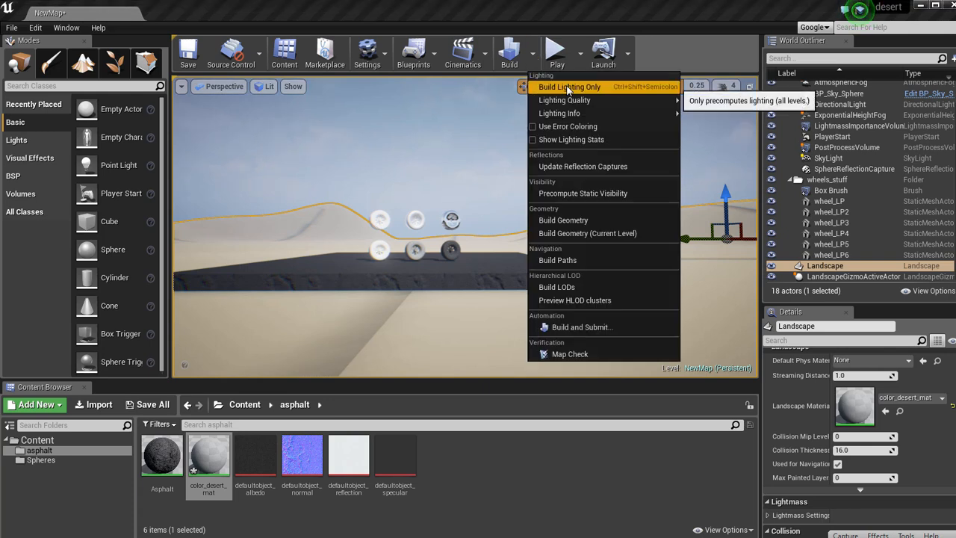
click(569, 87)
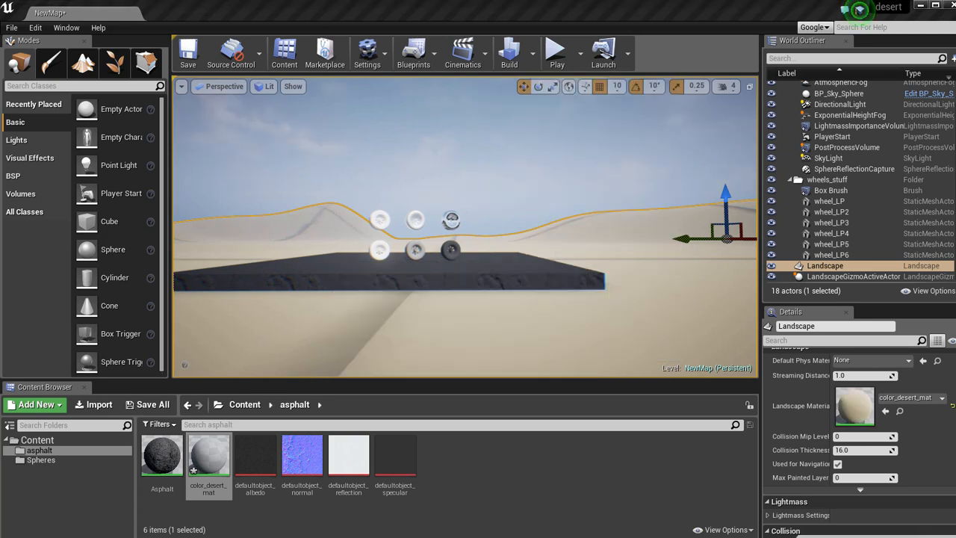
mouse_move(381, 294)
right_down()
mouse_move(367, 296)
mouse_move(336, 375)
mouse_move(591, 351)
mouse_move(102, 311)
mouse_move(180, 294)
mouse_move(269, 304)
mouse_move(175, 278)
mouse_move(249, 292)
mouse_move(368, 295)
right_up()
key(w)
key(s)
key(w)
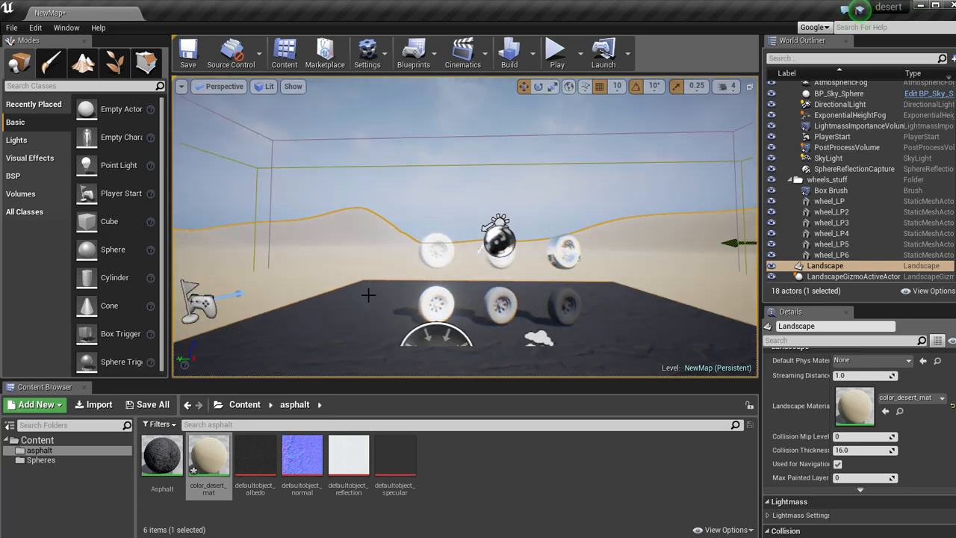
Select the PostProcessVolume around the wheels, frame it from a distance and bring up its box brush size settings.
click(399, 139)
key(f)
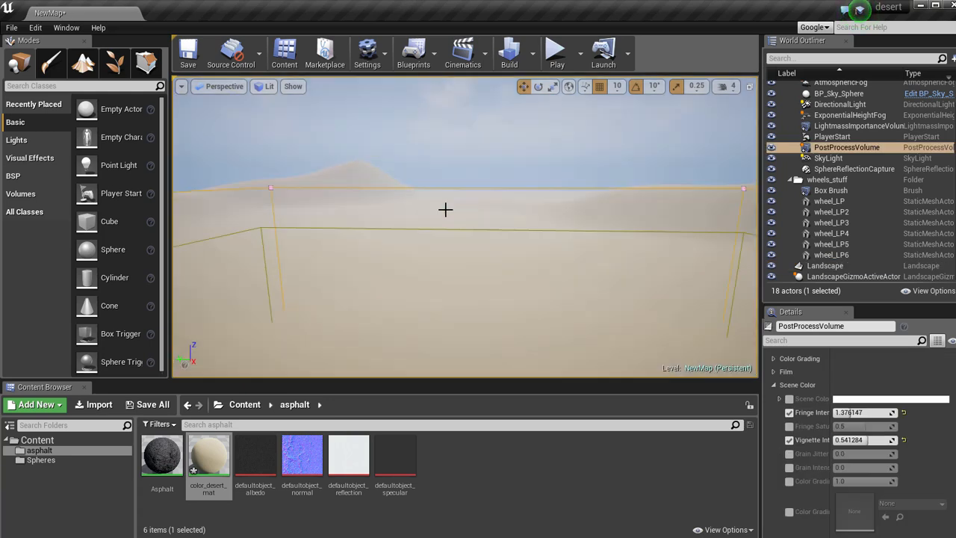
key(s)
right_drag(438, 251, 441, 244)
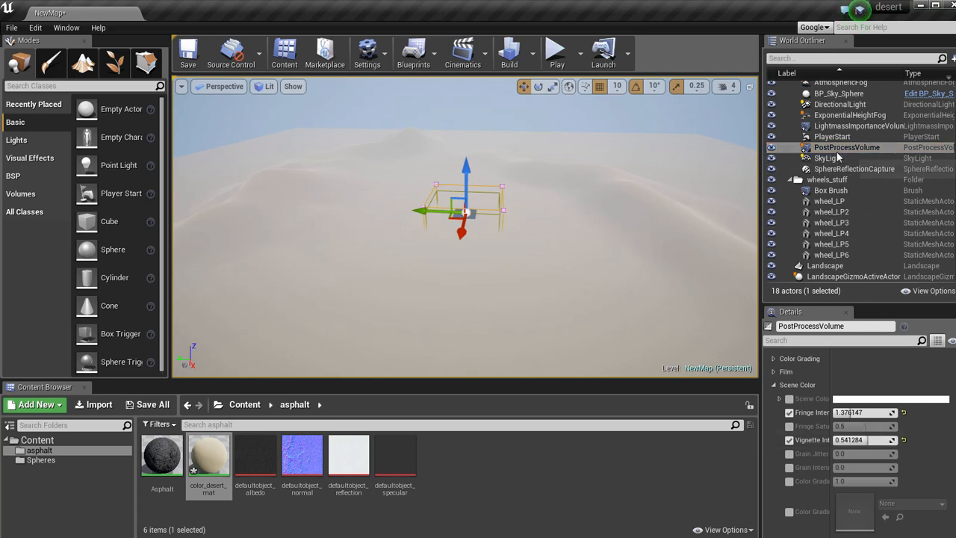
scroll(820, 422, up, 4)
scroll(819, 423, up, 4)
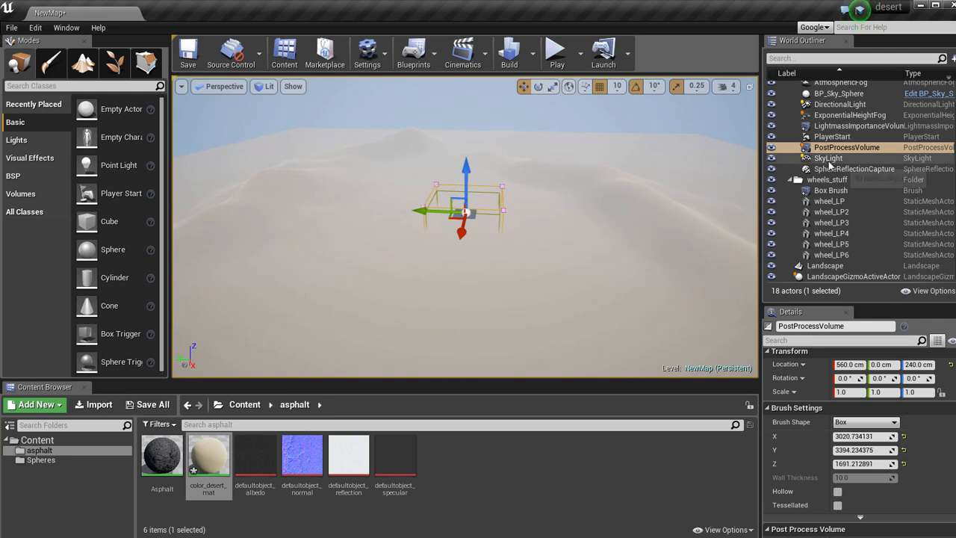
click(829, 158)
click(840, 147)
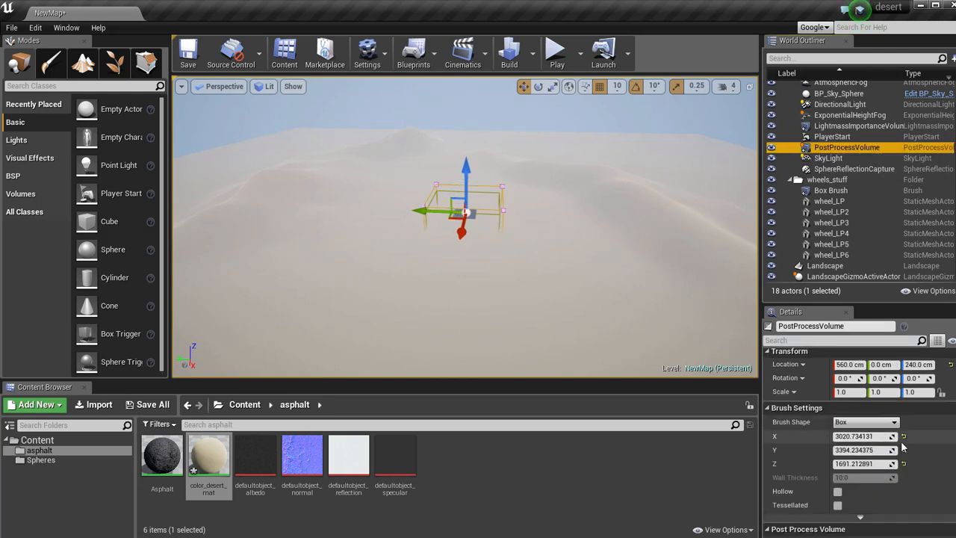
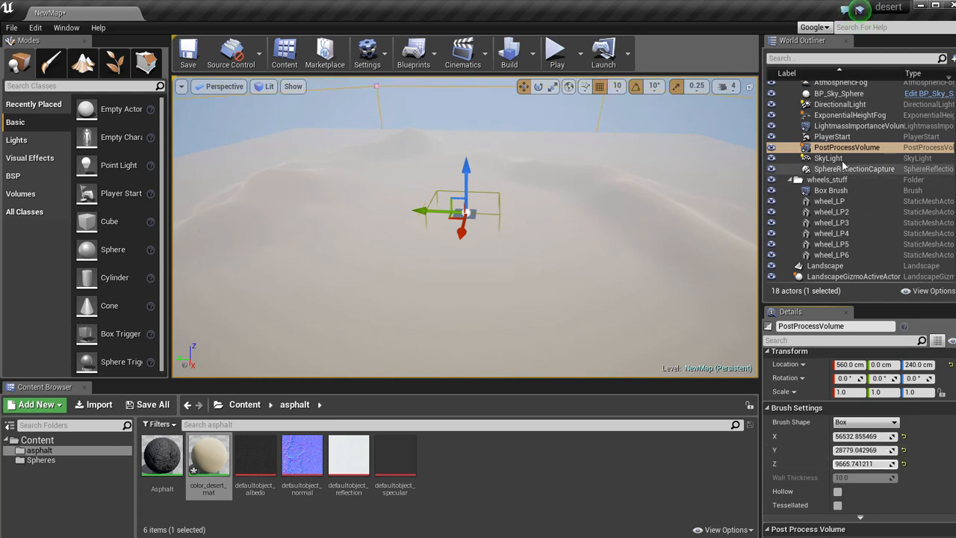
Resize the LightmassImportanceVolume's box brush to about X 28505, Y 26747 and Z 8241, and return to the wheels on the platform.
click(839, 127)
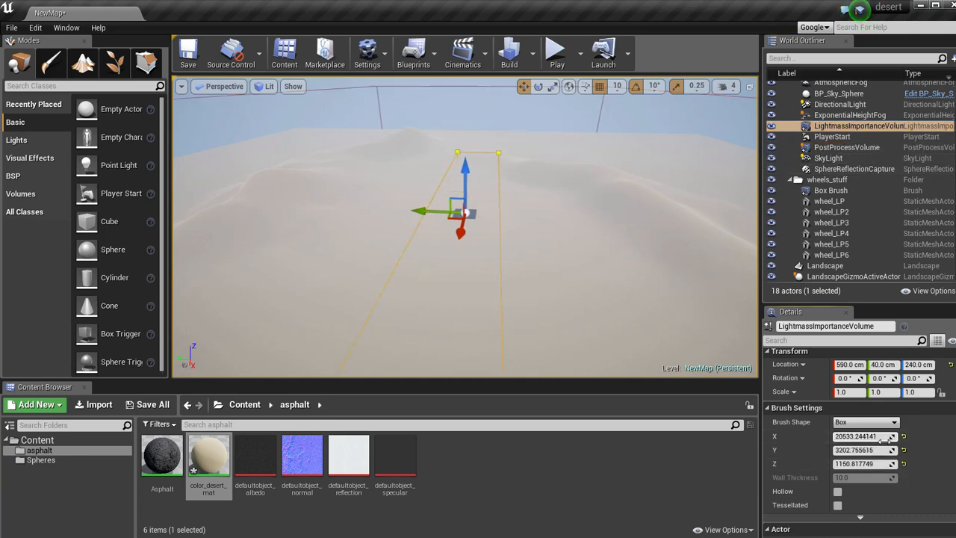
drag(863, 451, 897, 464)
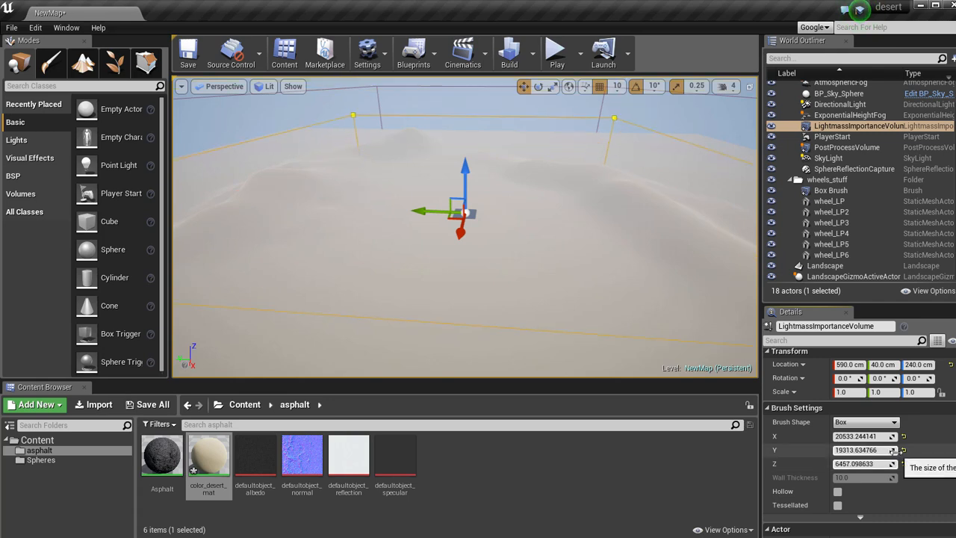
mouse_move(916, 451)
mouse_down()
mouse_move(894, 436)
mouse_move(894, 465)
mouse_up()
right_drag(541, 232, 568, 111)
key(w)
key(w)
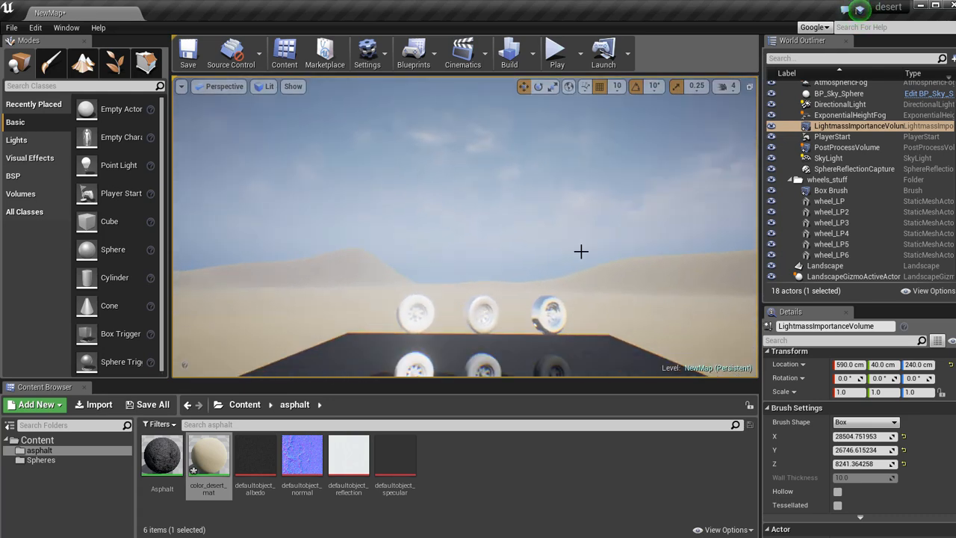
Hide and show the ExponentialHeightFog again to compare the scene with and without it.
scroll(777, 138, up, 1)
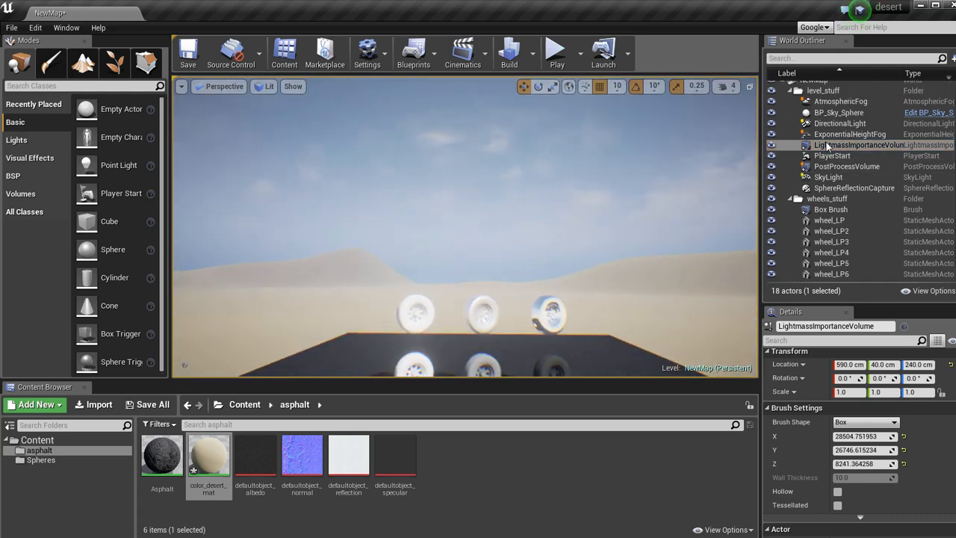
click(772, 136)
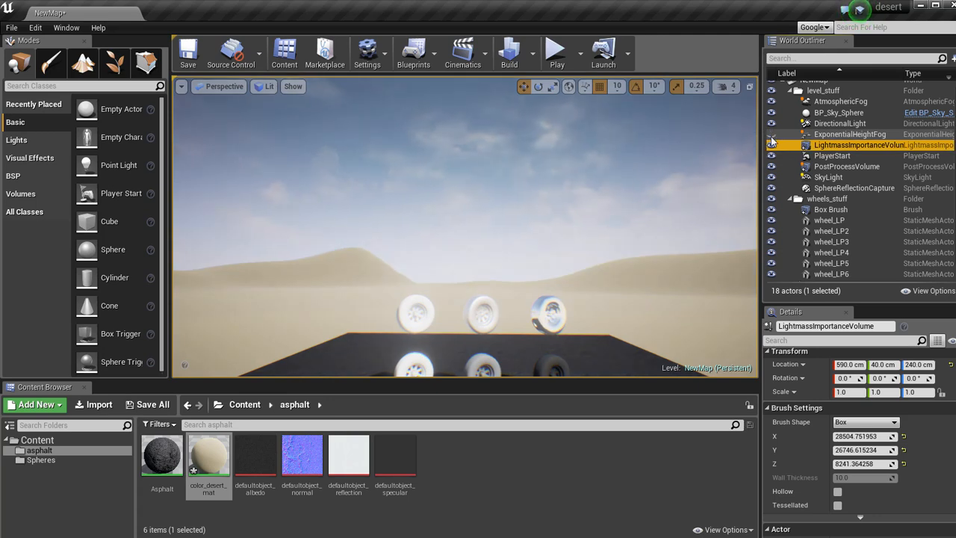
click(771, 136)
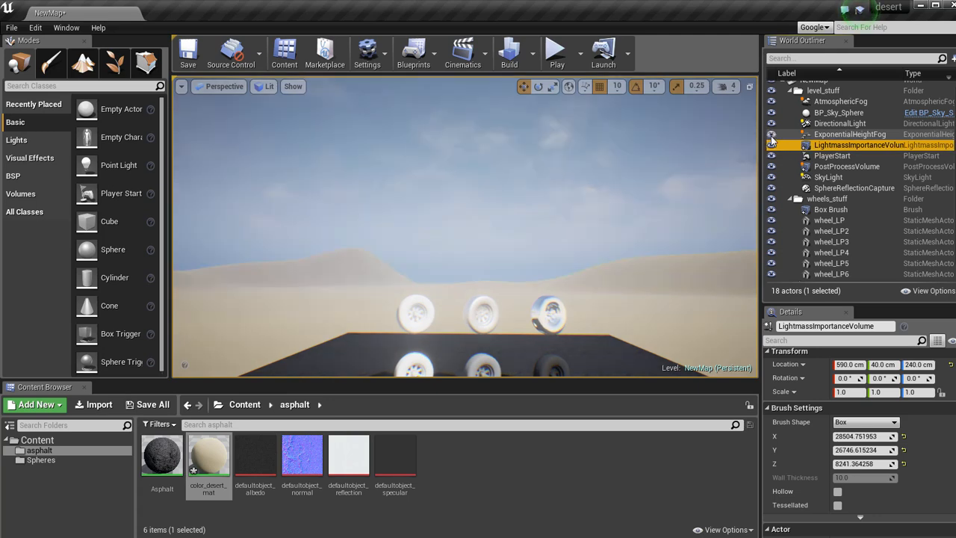
Set the ExponentialHeightFog's inscattering colour to a pale peach with R 1.0, G 0.815 and B 0.738.
click(848, 134)
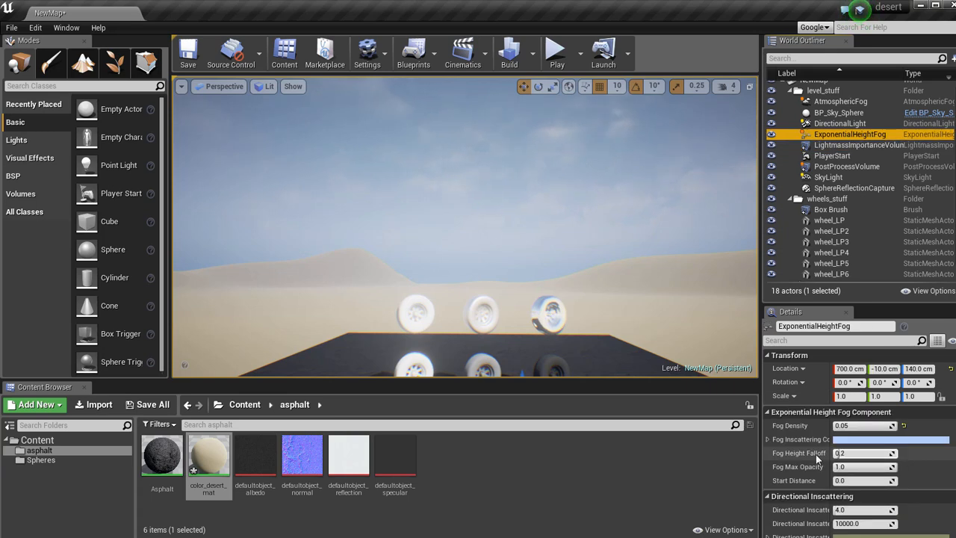
click(905, 439)
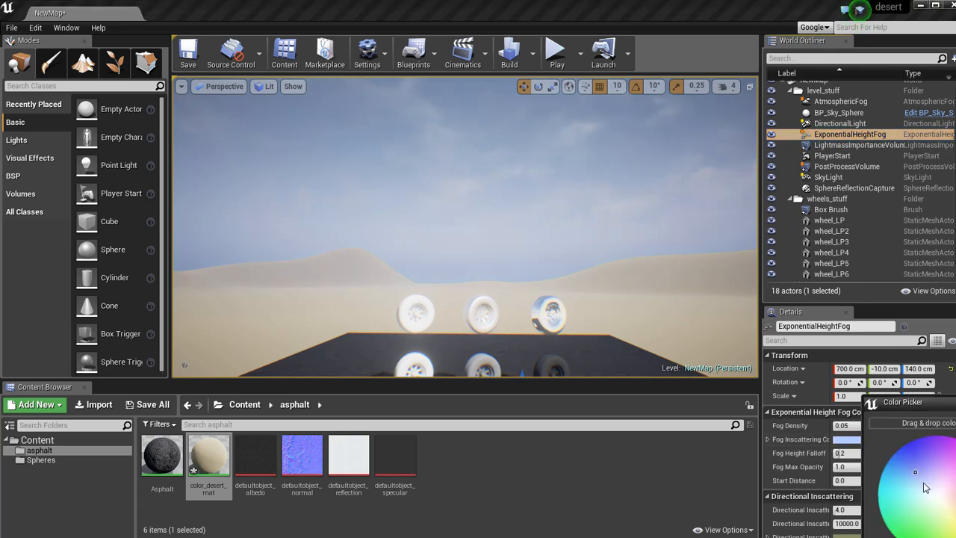
drag(925, 487, 934, 489)
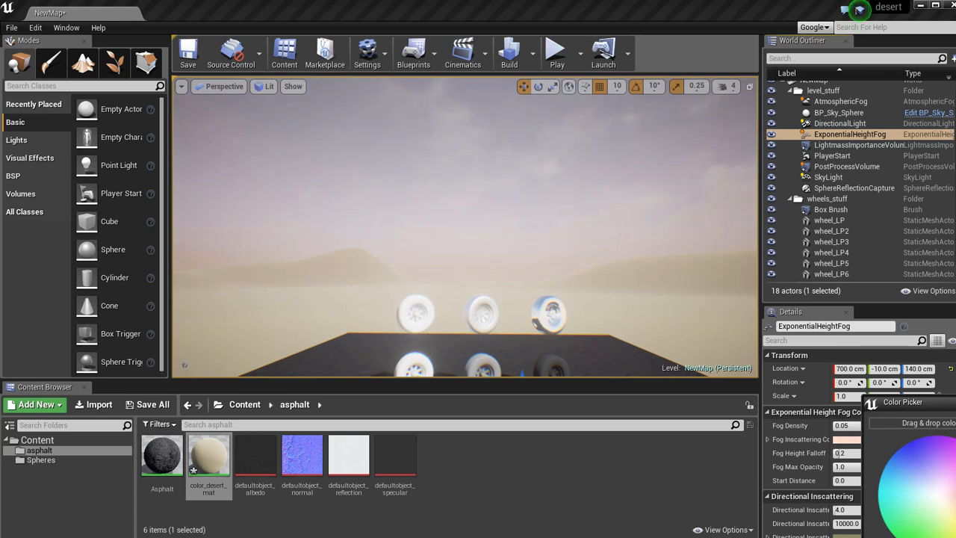
drag(955, 403, 864, 270)
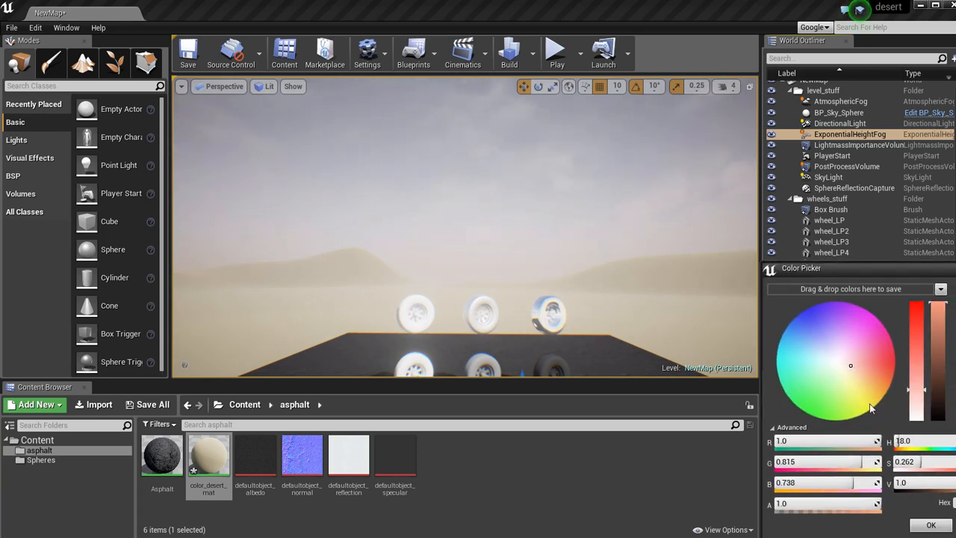
click(929, 528)
Lower the ExponentialHeightFog's density to about 0.0138 and shift its inscattering colour to a pale cream.
right_drag(514, 199, 568, 258)
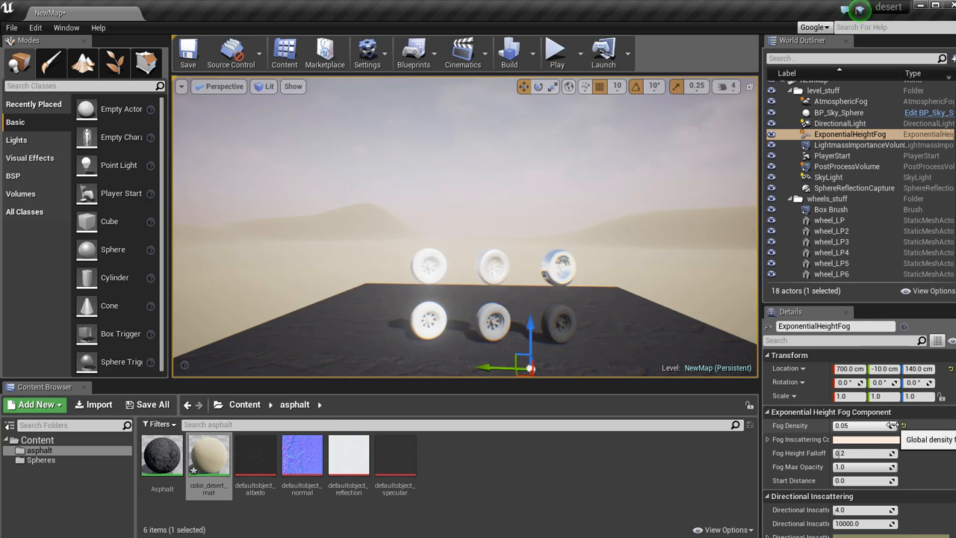
drag(866, 425, 846, 420)
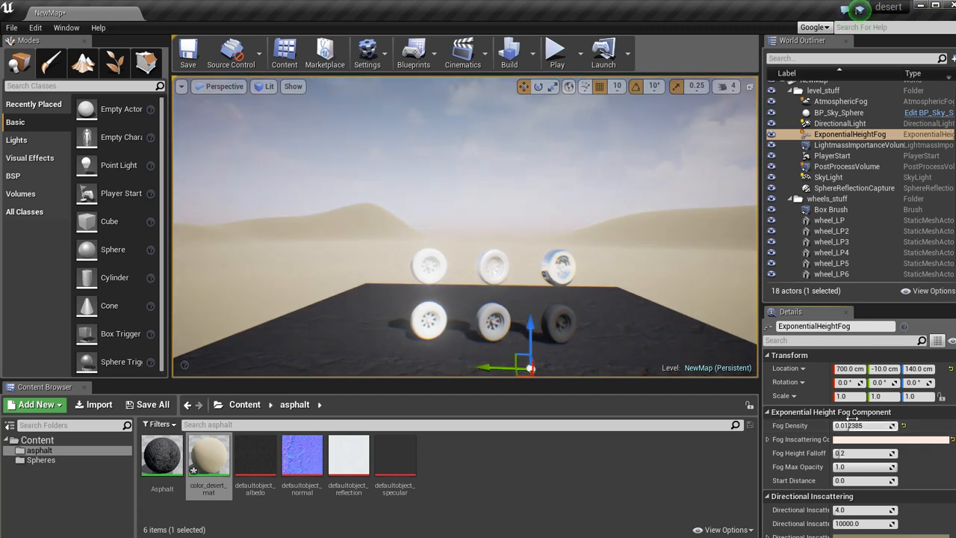
click(867, 441)
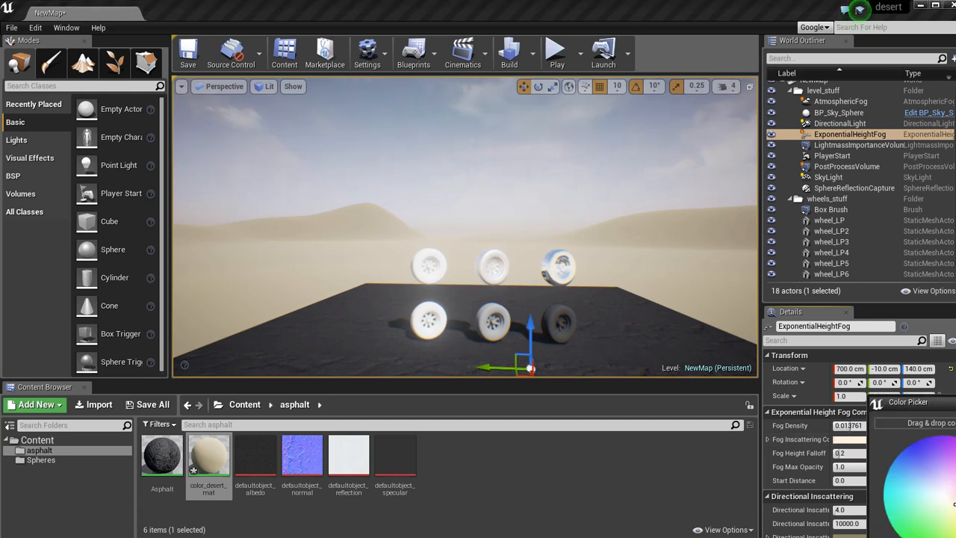
click(849, 425)
right_drag(395, 240, 554, 278)
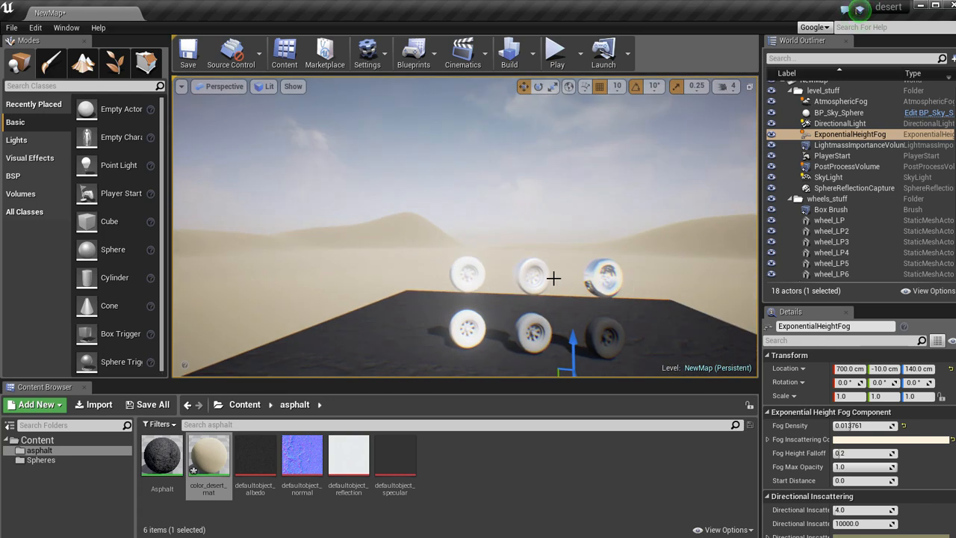
Switch the adjusted height fog's visibility off and on twice to compare its effect on the hills and sky.
click(772, 134)
click(773, 135)
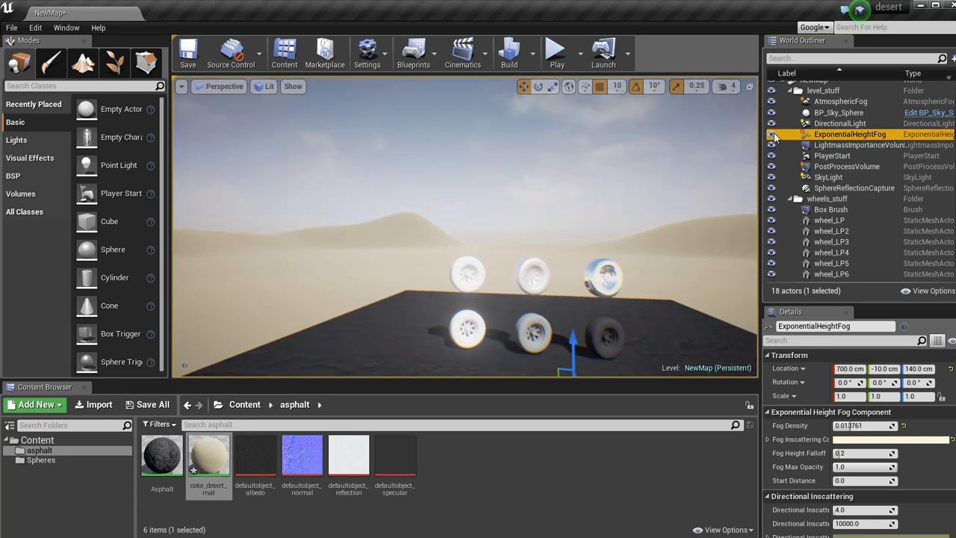
click(773, 134)
click(773, 134)
Play the level and fly around the platform to examine the wheels, hills, fog and sky from several sides, ending the session at the wheels.
key(alt+p)
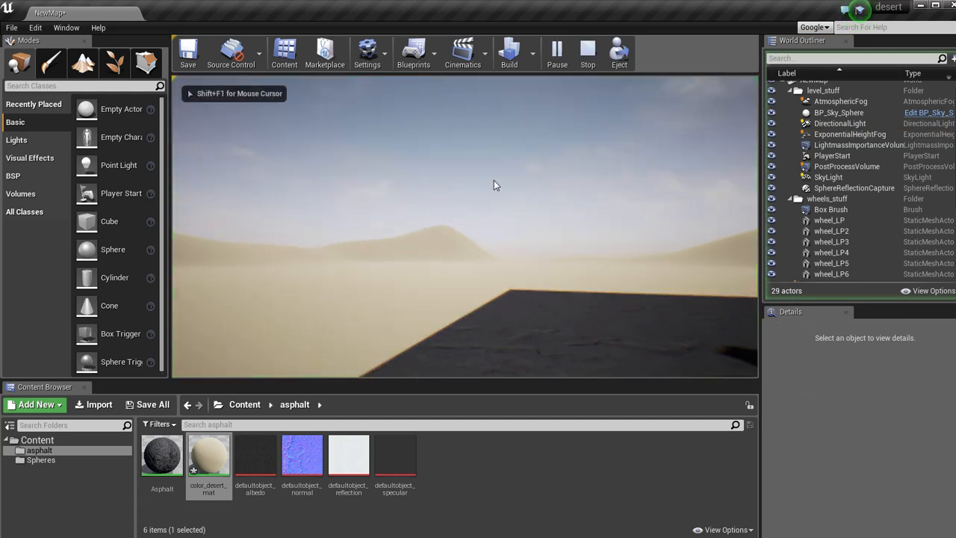
key(w)
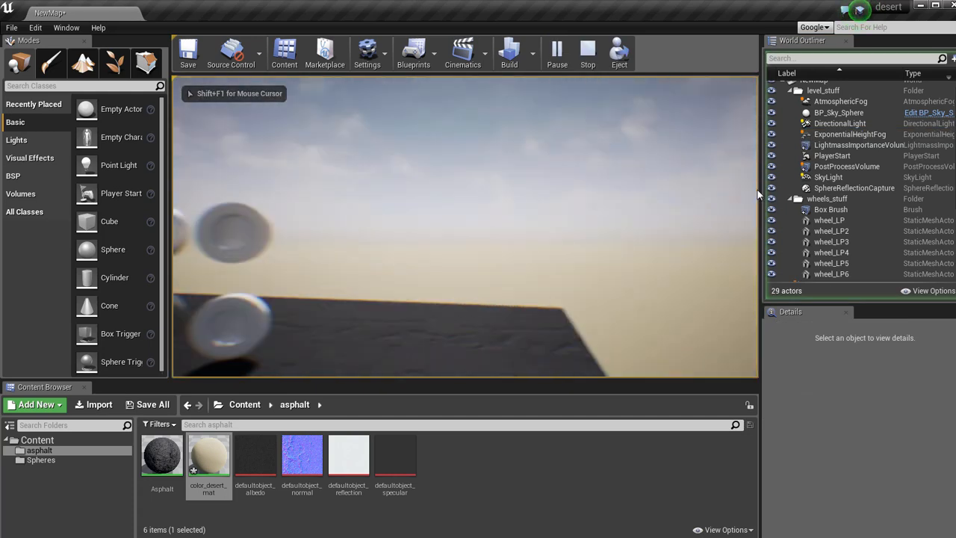
key(s)
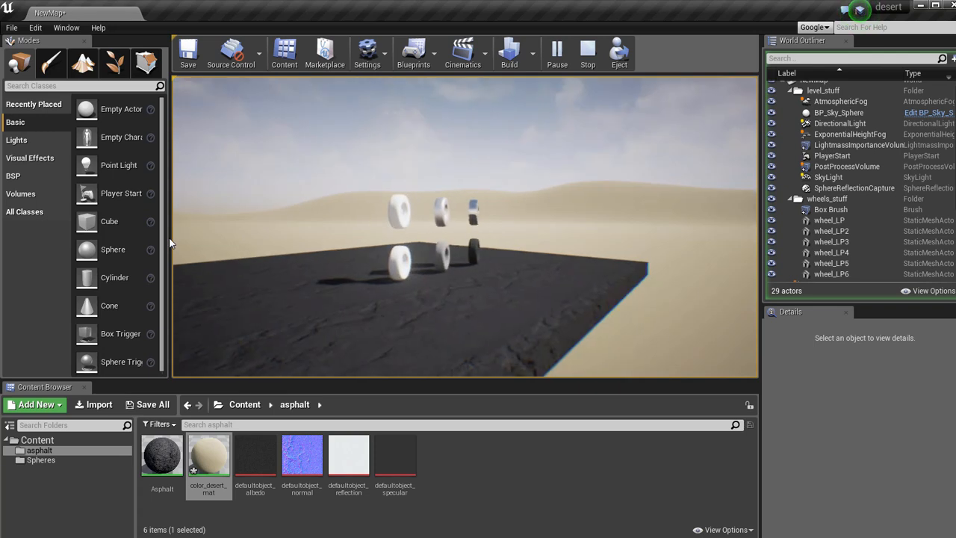
key(d)
key(s)
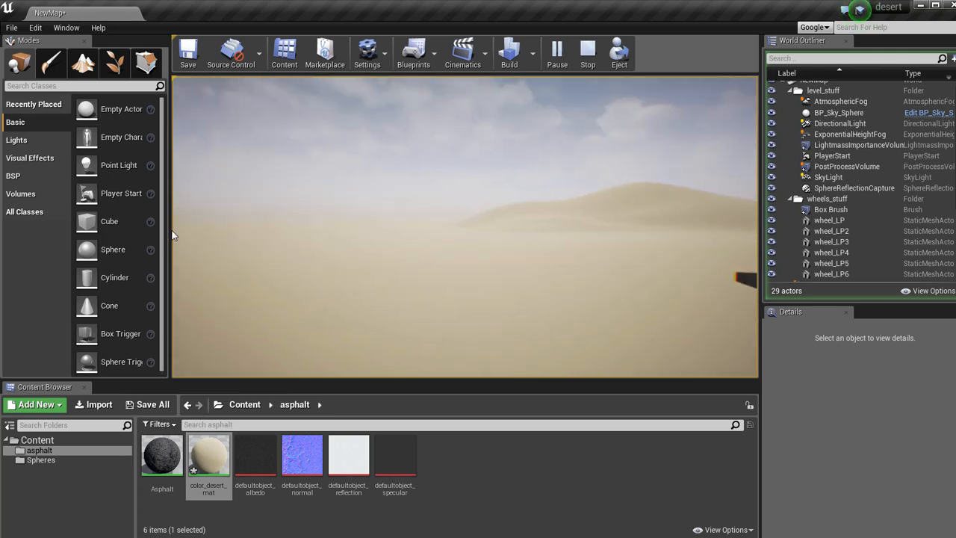
key(w)
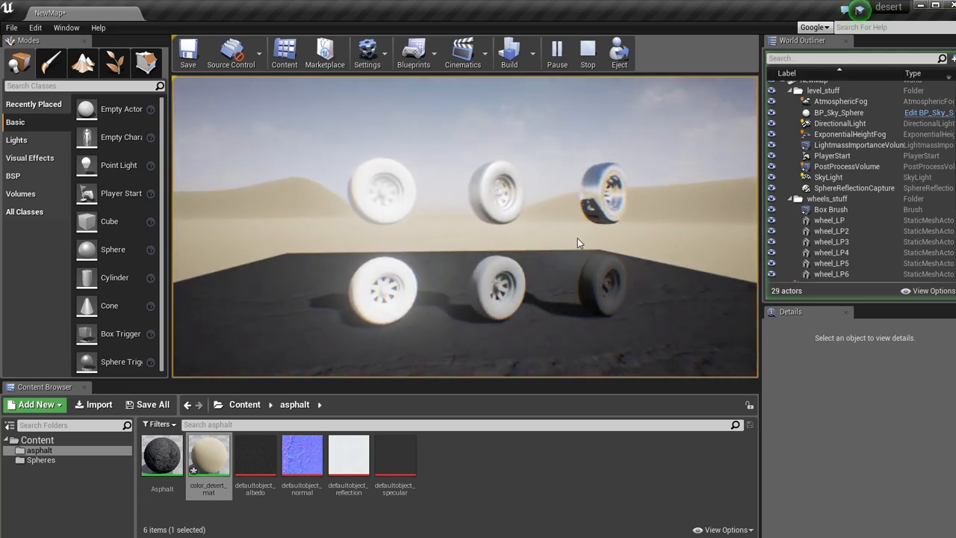
key(s)
key(d)
key(e)
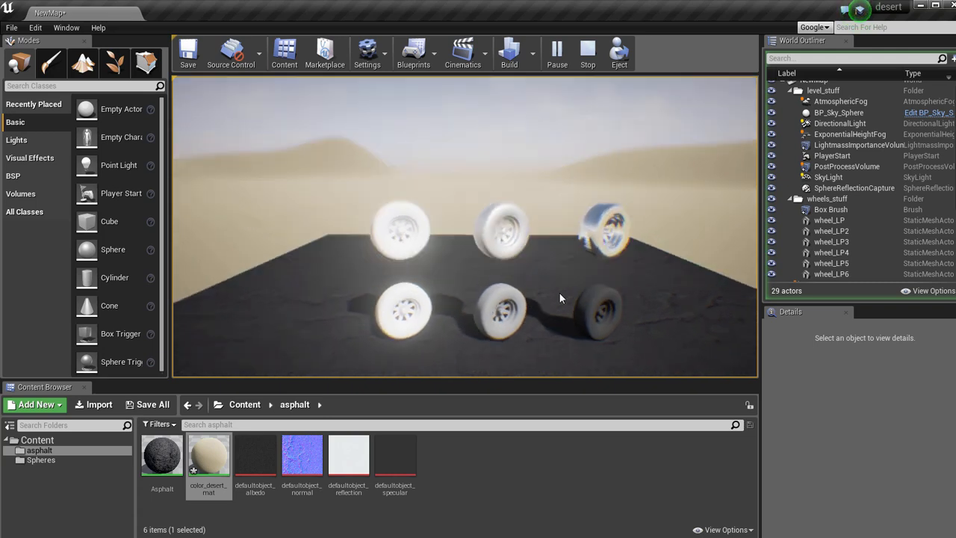
key(d)
key(w)
key(s)
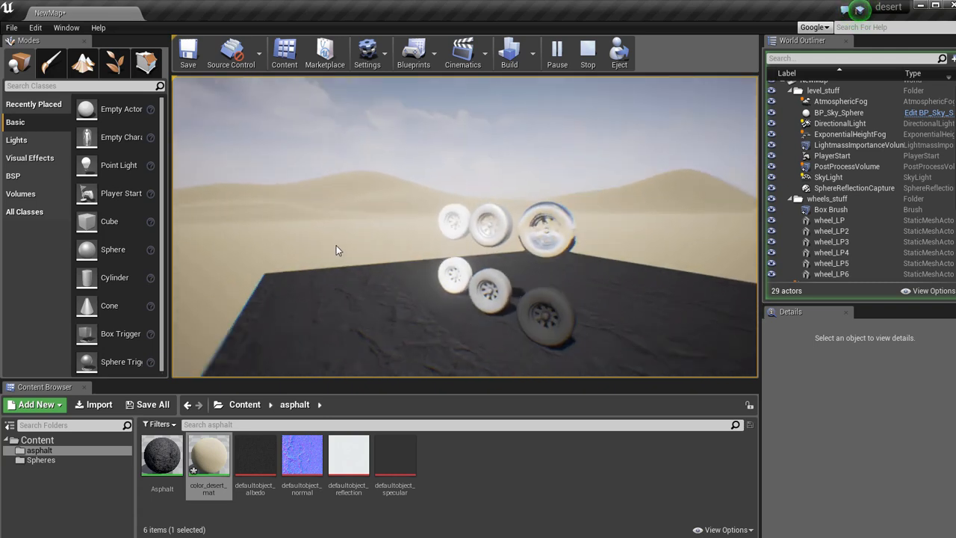
key(d)
key(s)
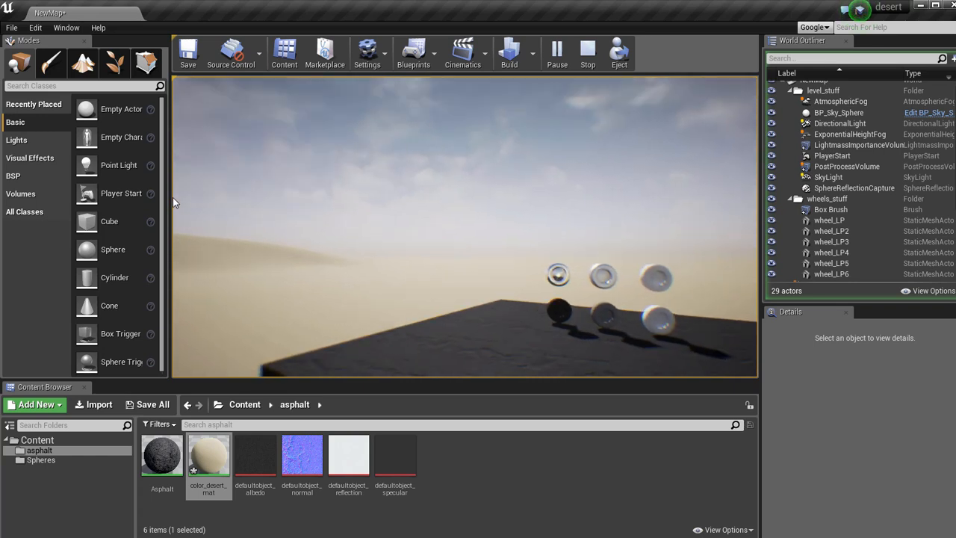
key(a)
key(w)
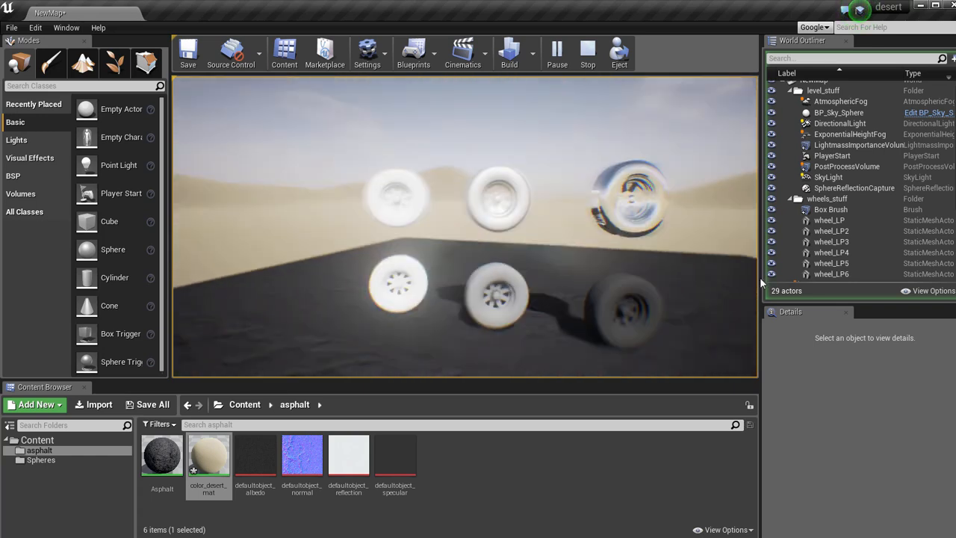
key(s)
key(d)
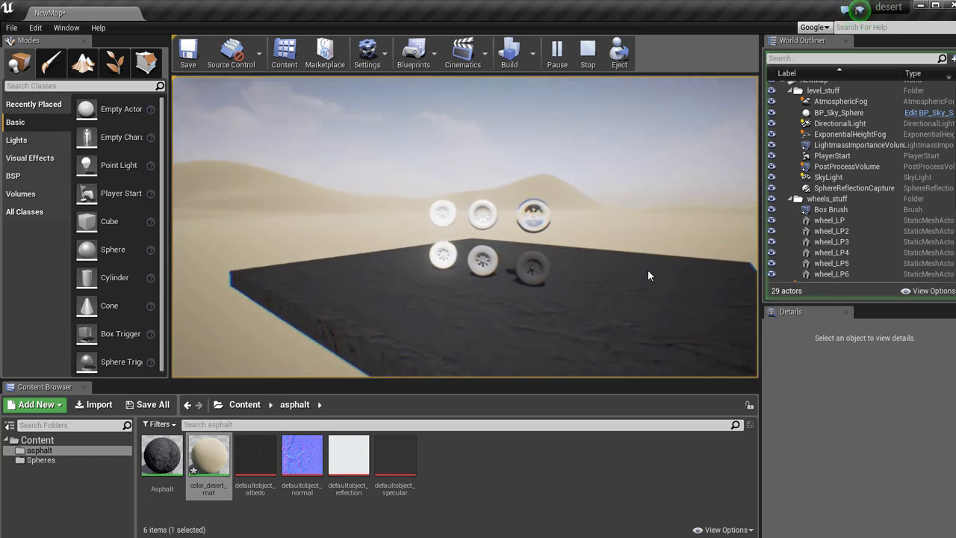
key(w)
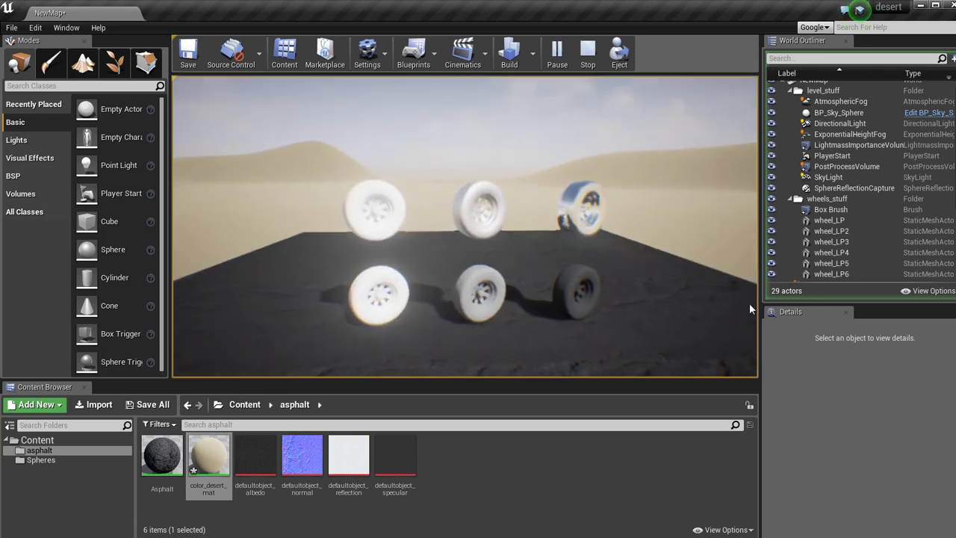
key(q)
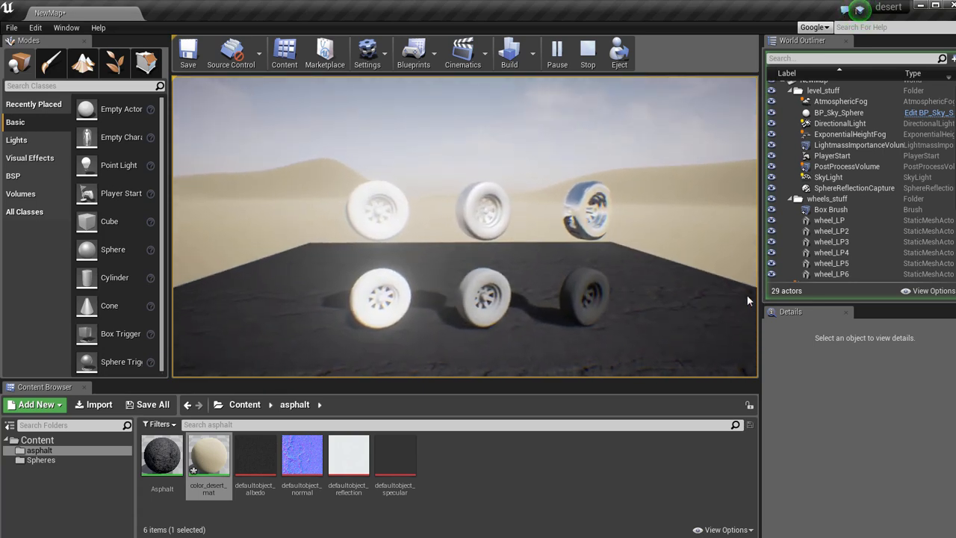
key(Escape)
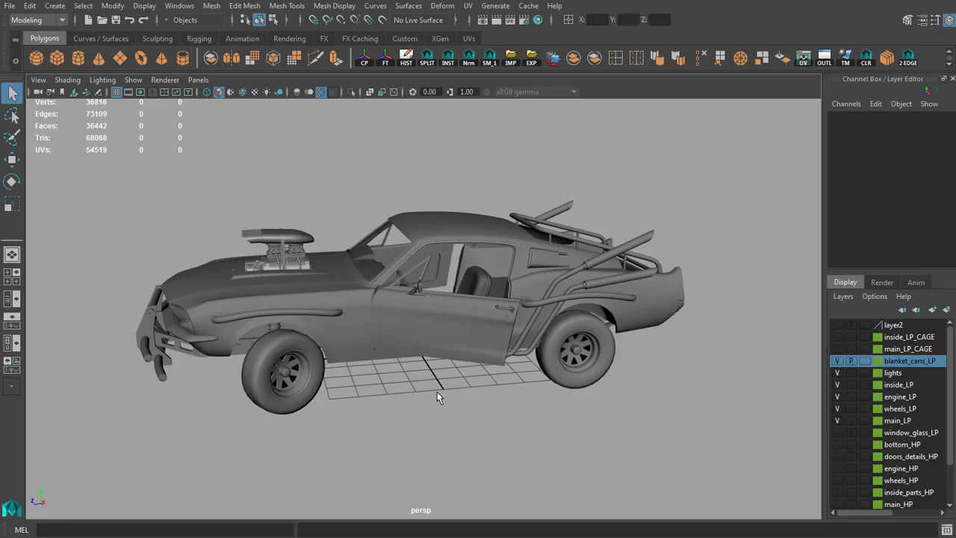
Switch to Maya and select all four wheels of the low-poly car together.
alt+drag(437, 392, 460, 358)
click(356, 385)
shift+click(626, 356)
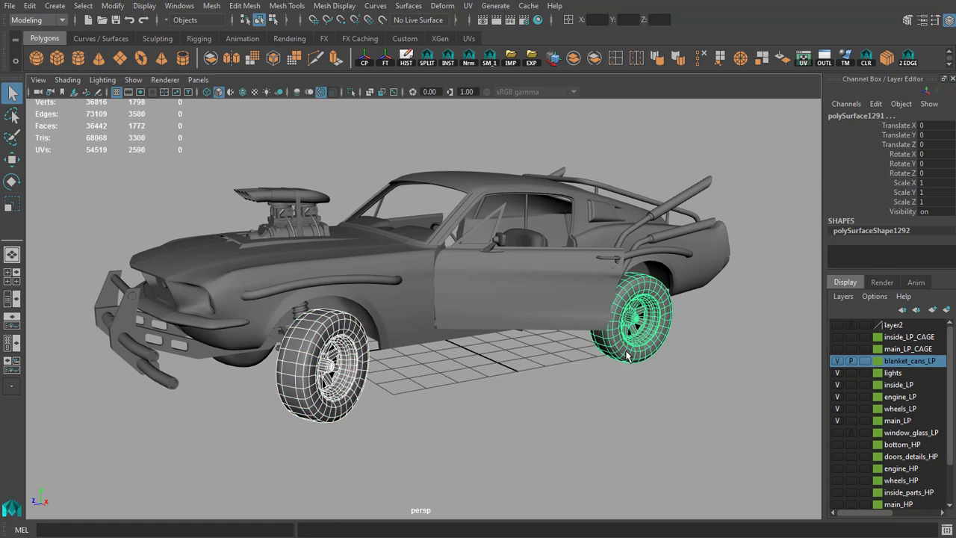
alt+drag(452, 396, 542, 389)
shift+click(439, 370)
shift+click(231, 349)
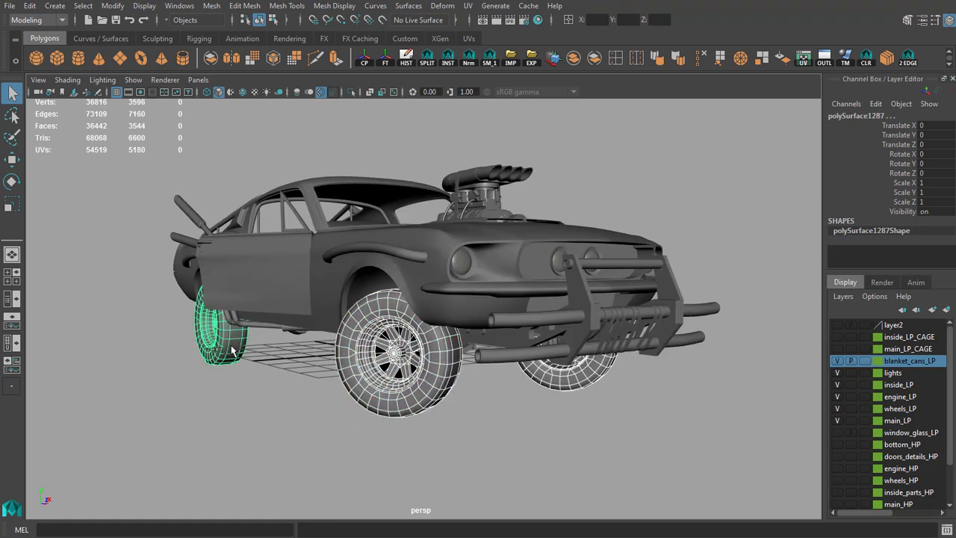
Replace the wheel selection with the car's body shell and both doors, including the open driver's door.
alt+drag(231, 349, 276, 362)
click(383, 281)
shift+click(281, 294)
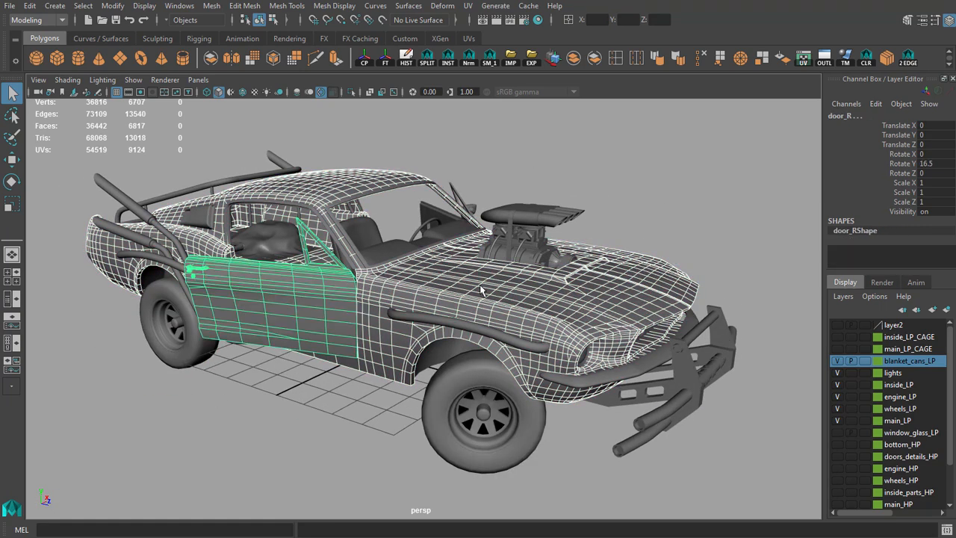
alt+drag(281, 294, 358, 290)
alt+right_drag(359, 290, 431, 239)
click(422, 234)
click(457, 251)
alt+drag(552, 271, 420, 258)
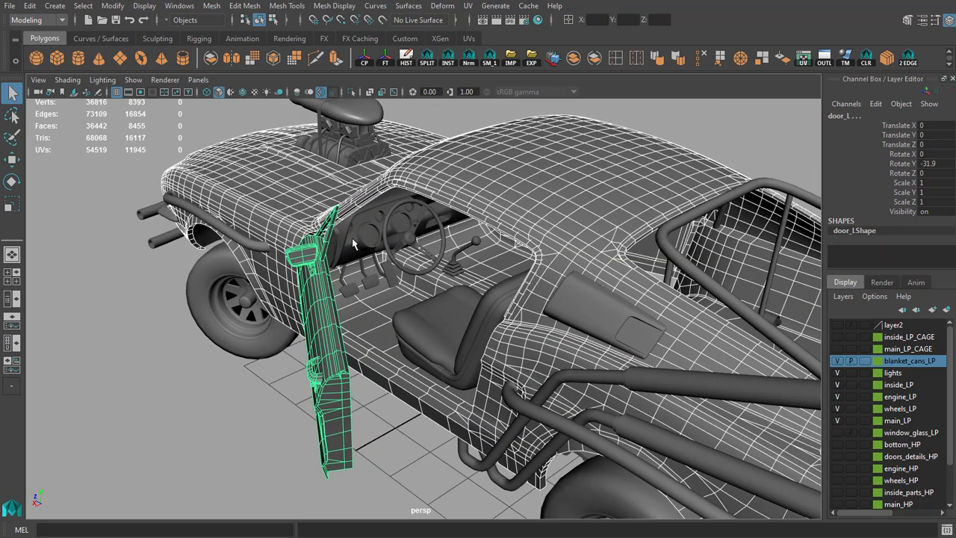
Add the dashboard, pedals, steering wheel, gear lever and both parts of the driver's seat to the body selection.
click(358, 247)
click(391, 272)
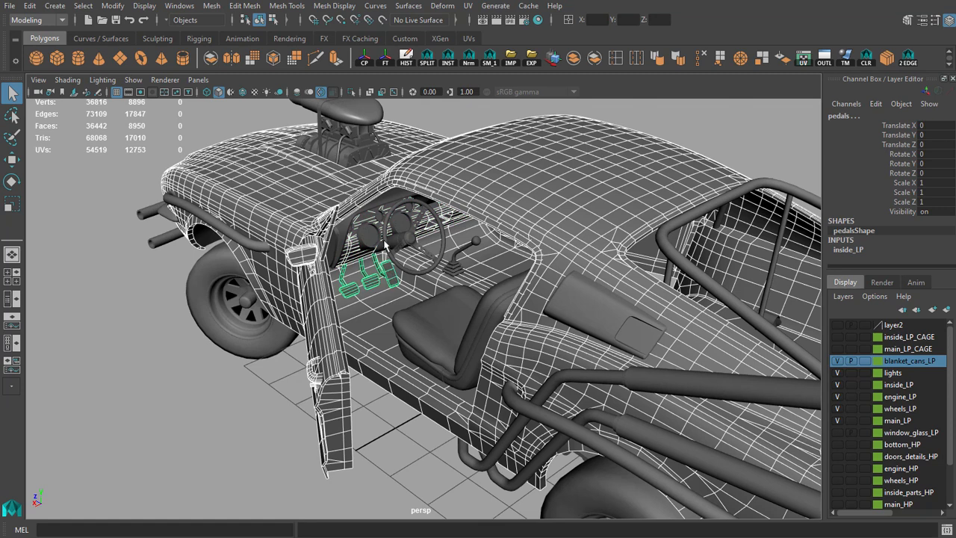
scroll(372, 249, up, 3)
click(399, 179)
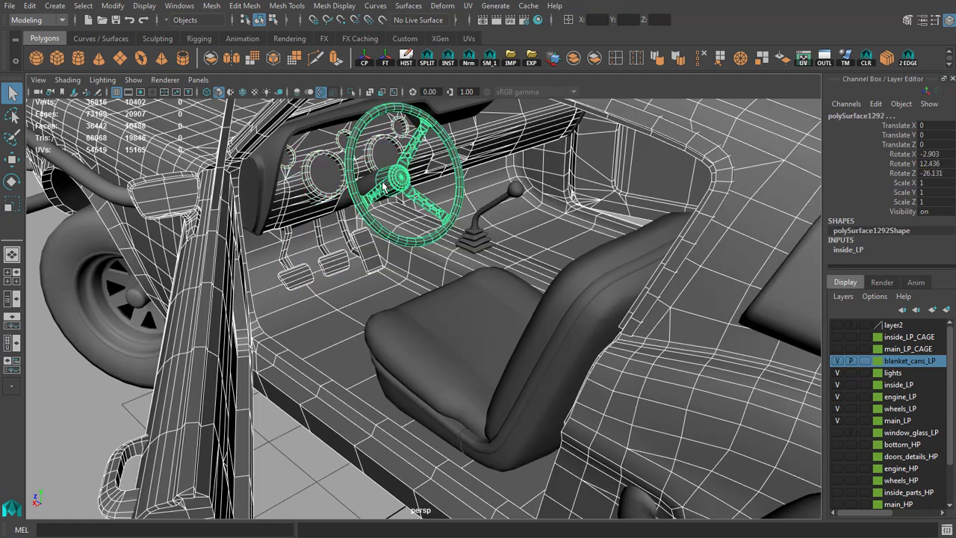
click(371, 185)
click(506, 196)
click(478, 301)
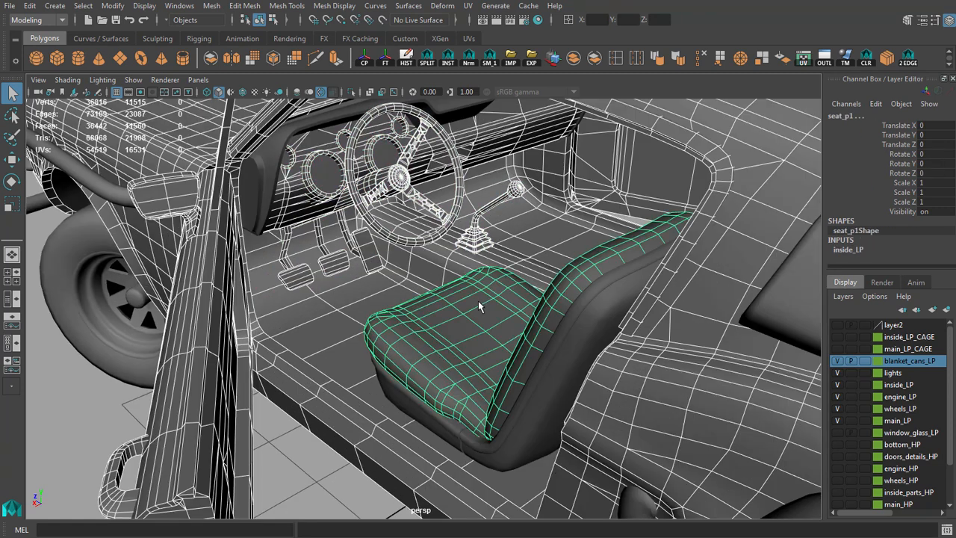
click(508, 453)
Add the dashboard's upper cover and the air scoop behind the side window to the selection.
scroll(507, 448, down, 6)
alt+drag(503, 437, 463, 382)
scroll(460, 352, up, 8)
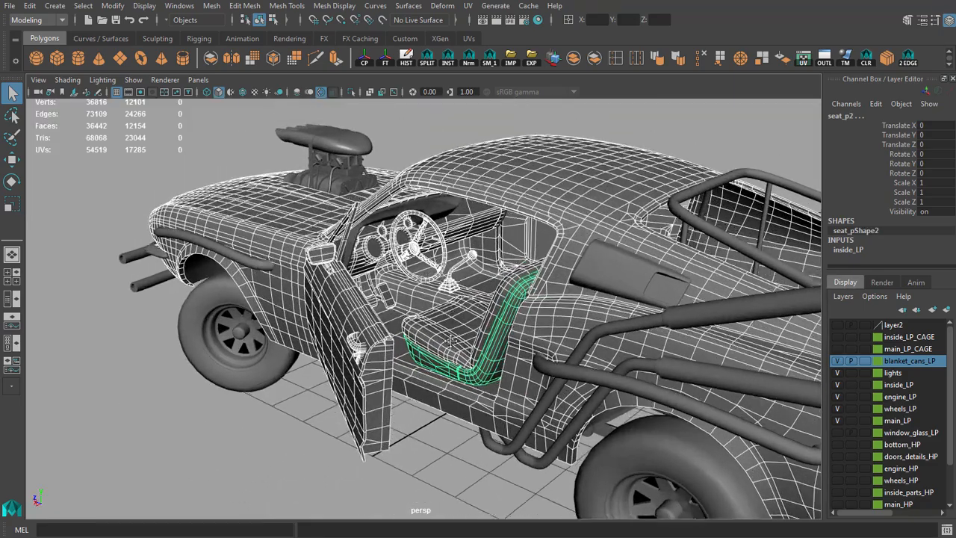
click(434, 234)
scroll(530, 327, down, 4)
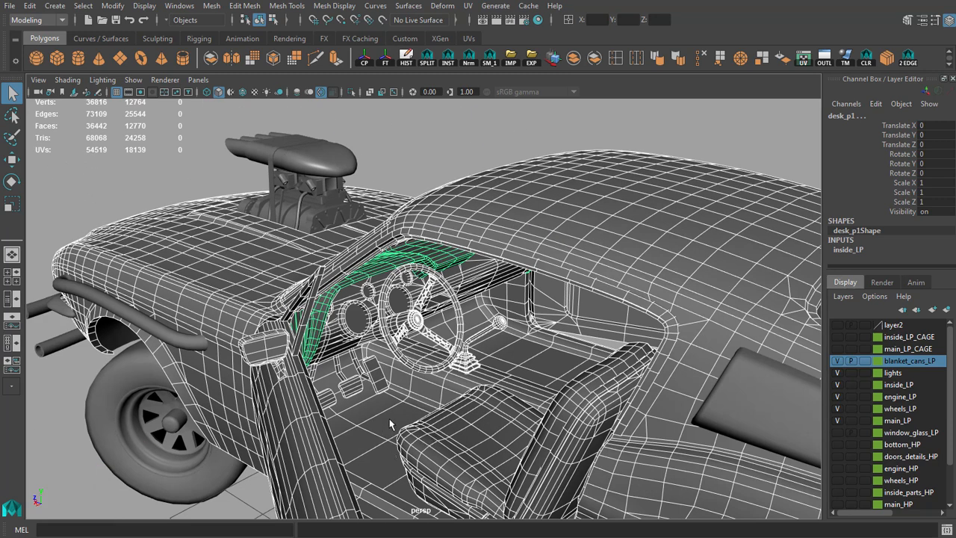
scroll(402, 419, down, 5)
alt+drag(505, 288, 362, 266)
shift+click(440, 258)
alt+middle_drag(350, 272, 437, 259)
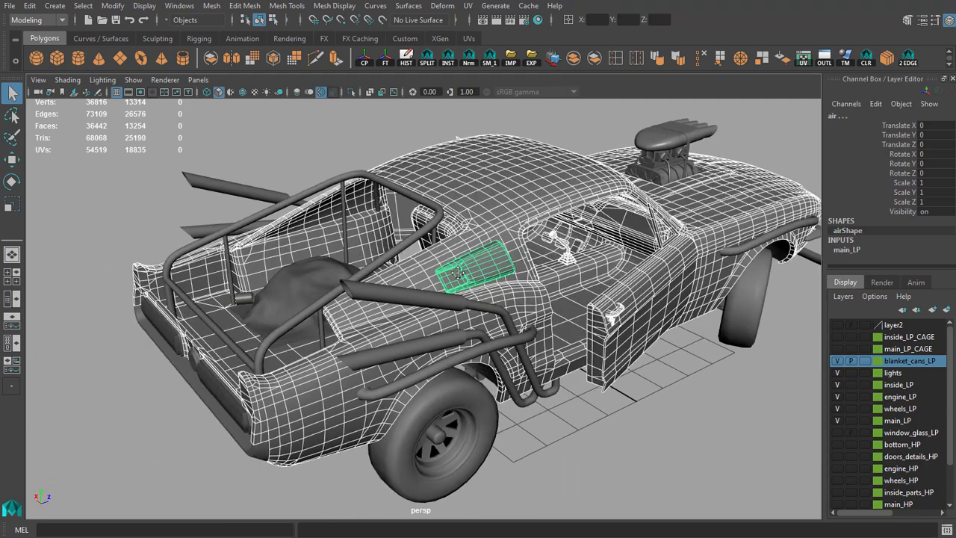
Extend the selection with the rear cage, the exhaust pipes and the other outer tubes of the car.
scroll(437, 257, up, 2)
click(397, 233)
alt+drag(342, 320, 335, 299)
alt+drag(251, 326, 478, 307)
shift+click(268, 305)
alt+middle_drag(478, 306, 406, 306)
scroll(405, 307, up, 5)
shift+click(405, 296)
alt+drag(559, 310, 470, 313)
click(470, 315)
scroll(579, 330, down, 5)
alt+drag(579, 330, 480, 309)
Add the front bumper's brackets, tubes and wrapped straps to the selection.
click(384, 284)
alt+drag(384, 284, 391, 256)
click(443, 272)
click(350, 233)
alt+drag(317, 318, 449, 321)
scroll(449, 309, up, 4)
click(404, 259)
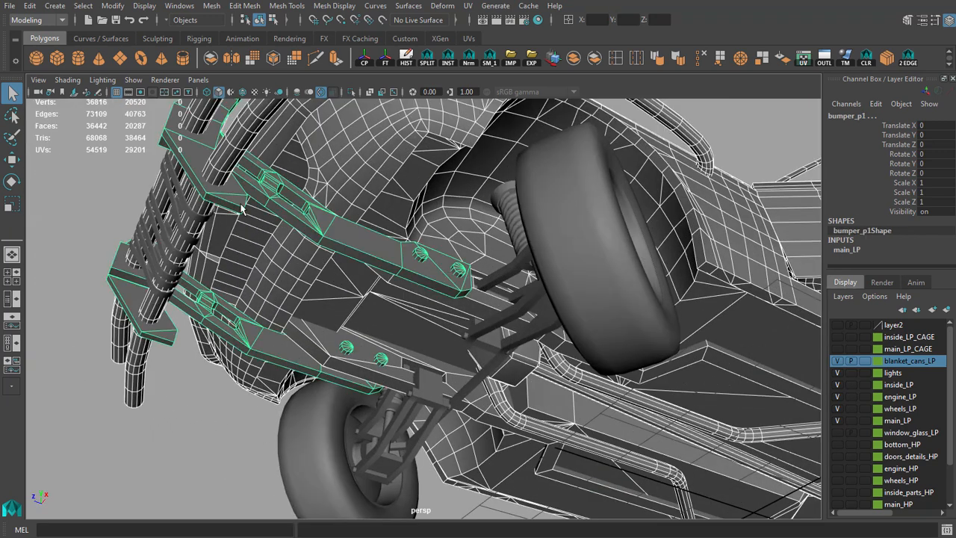
shift+click(198, 210)
shift+click(192, 213)
shift+click(200, 212)
Add the front suspension arms, system pipe, shock absorbers and both wheel connectors to the selection.
alt+drag(493, 274, 349, 411)
click(537, 290)
shift+click(417, 387)
click(482, 394)
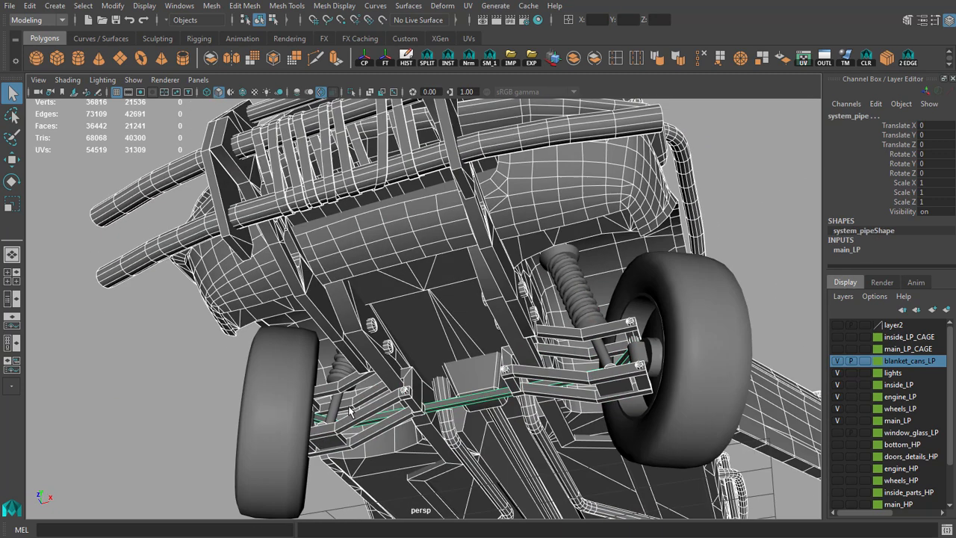
click(588, 314)
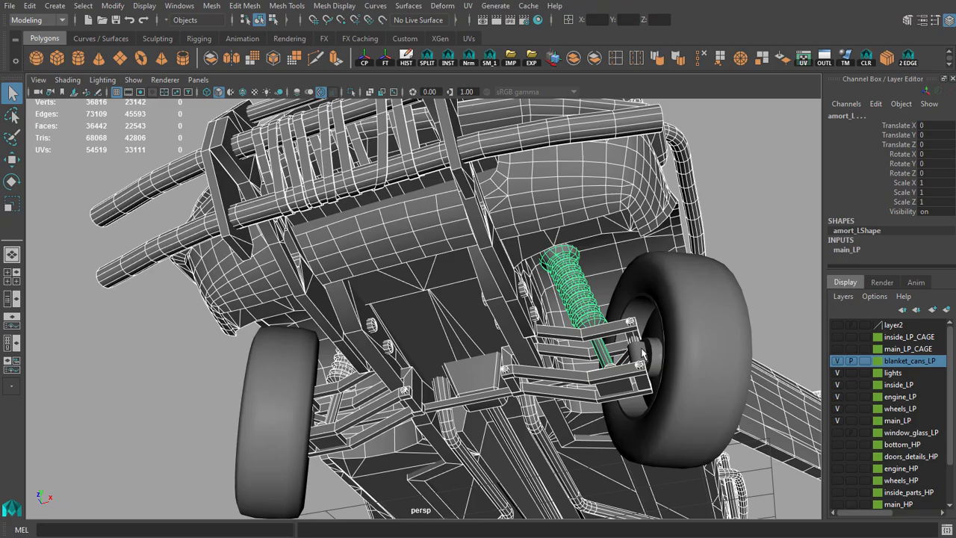
alt+drag(625, 352, 629, 374)
click(634, 379)
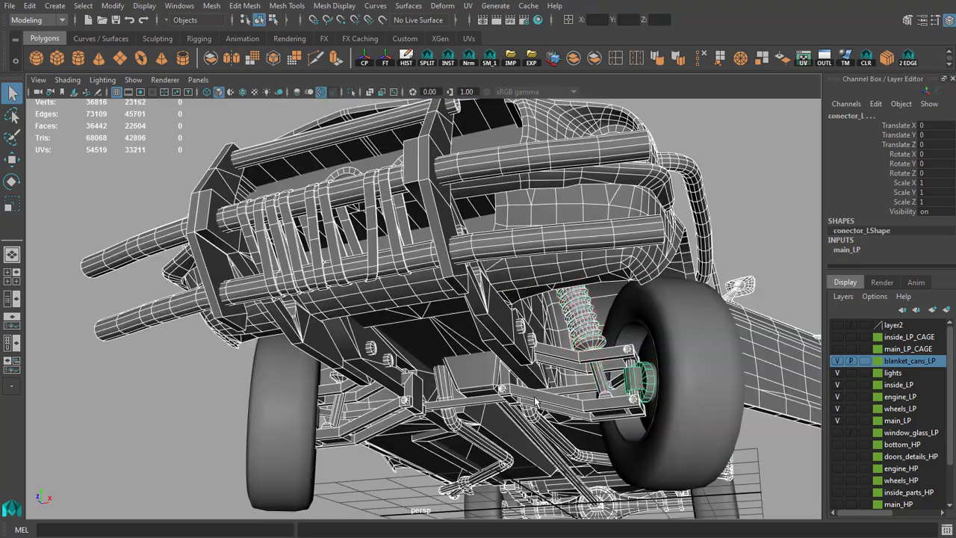
alt+drag(331, 423, 326, 422)
scroll(439, 414, down, 5)
alt+drag(439, 414, 449, 351)
scroll(486, 336, down, 3)
alt+middle_drag(516, 333, 467, 330)
alt+drag(467, 328, 465, 435)
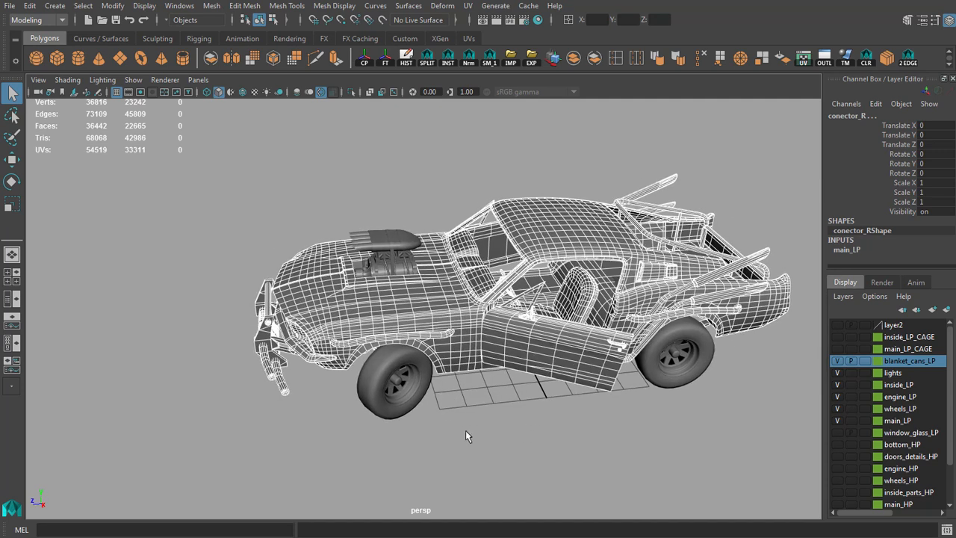
Clear the part selection and examine the hood engine and the front of the car.
alt+drag(523, 359, 497, 303)
scroll(498, 303, up, 5)
alt+middle_drag(287, 142, 333, 223)
scroll(305, 175, up, 5)
drag(291, 205, 552, 184)
click(552, 184)
scroll(542, 217, down, 7)
alt+middle_drag(470, 298, 495, 260)
scroll(463, 255, up, 3)
alt+drag(446, 254, 523, 256)
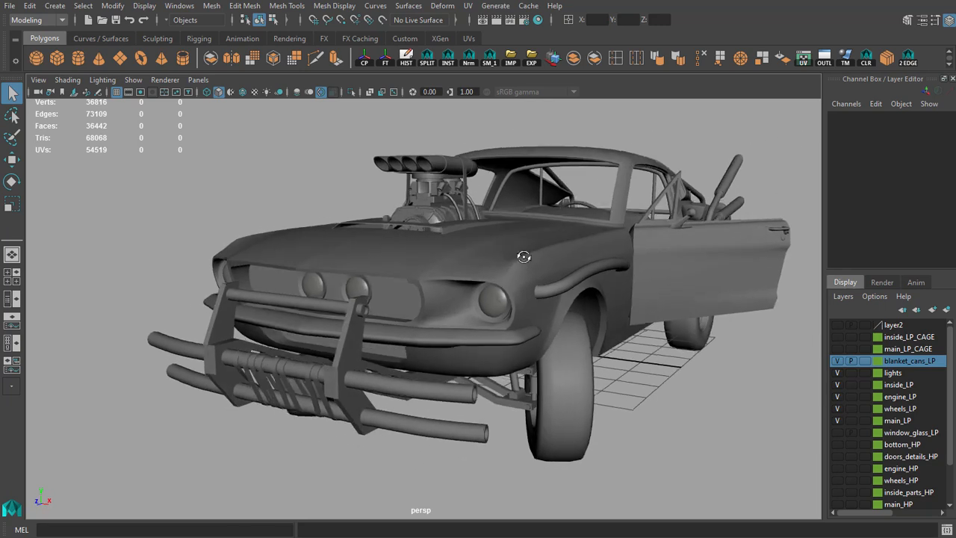
Examine the headlight area up close and select the car's rear light lenses.
scroll(532, 288, up, 3)
alt+middle_drag(538, 299, 548, 333)
scroll(548, 332, up, 6)
scroll(566, 331, up, 2)
click(564, 330)
scroll(564, 330, down, 1)
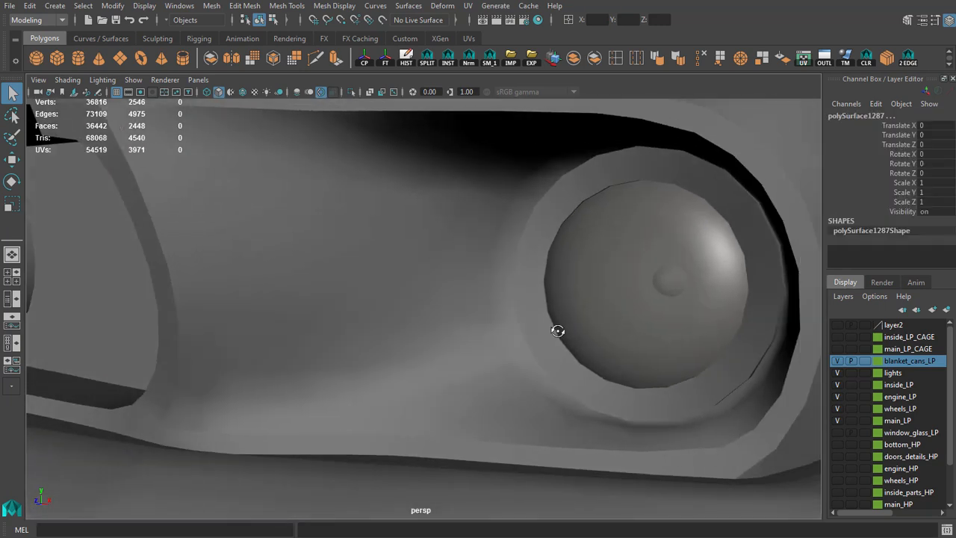
alt+right_drag(561, 320, 278, 318)
mouse_move(380, 303)
alt+mouse_down()
mouse_move(333, 286)
mouse_move(393, 302)
alt+mouse_up()
click(370, 304)
alt+middle_drag(589, 357, 427, 326)
alt+right_drag(426, 325, 532, 347)
click(578, 306)
alt+right_drag(579, 306, 459, 322)
alt+drag(296, 305, 345, 305)
alt+right_drag(345, 305, 299, 303)
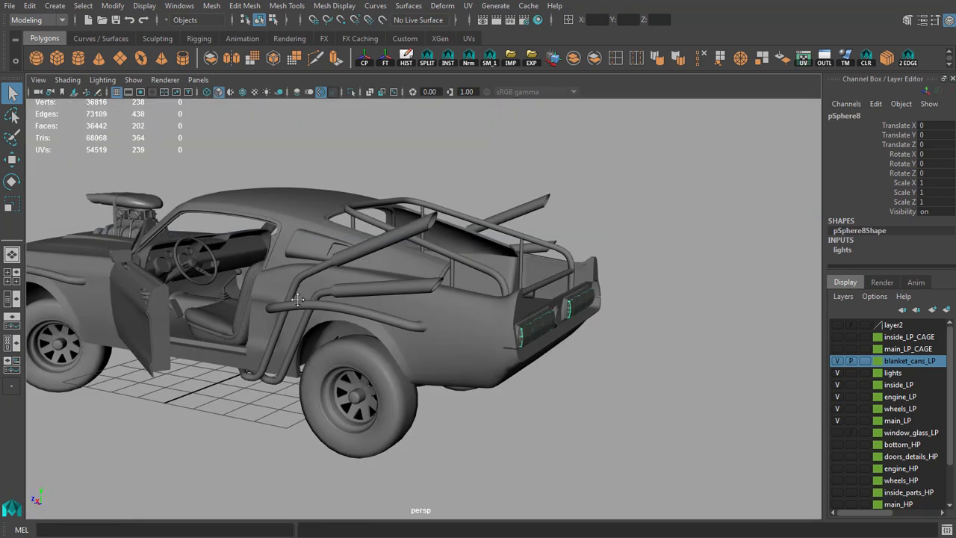
Replace the rear light selection with the front headlight lenses.
alt+drag(299, 303, 442, 292)
alt+right_drag(441, 292, 505, 324)
alt+middle_drag(418, 299, 455, 285)
alt+right_drag(456, 286, 510, 281)
alt+middle_drag(510, 281, 486, 341)
alt+right_drag(486, 342, 554, 352)
alt+middle_drag(554, 352, 531, 327)
alt+right_drag(531, 326, 557, 333)
click(575, 280)
key(f)
mouse_move(520, 308)
alt+mouse_down()
mouse_move(573, 307)
mouse_move(529, 303)
alt+mouse_up()
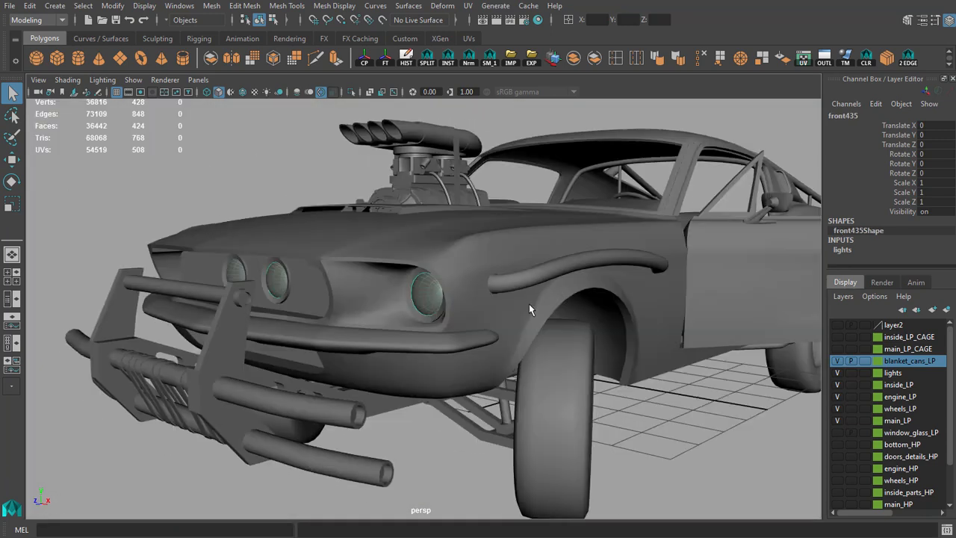
alt+right_drag(529, 304, 510, 322)
Clear the headlight selection and select all visible low-poly parts of the car together.
click(363, 181)
alt+drag(487, 206, 453, 250)
alt+right_drag(453, 250, 382, 233)
alt+drag(383, 233, 404, 239)
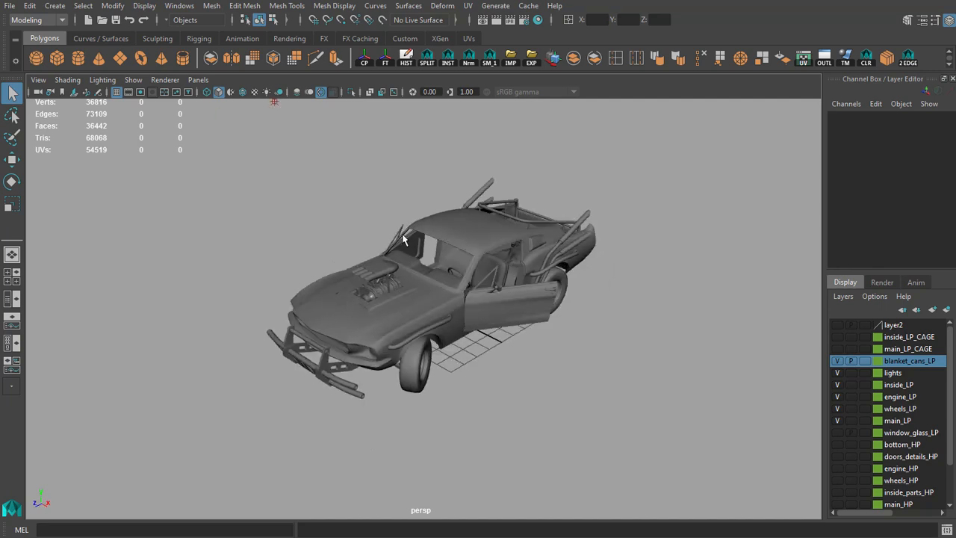
drag(666, 445, 670, 449)
alt+right_drag(489, 339, 523, 371)
alt+middle_drag(524, 371, 500, 398)
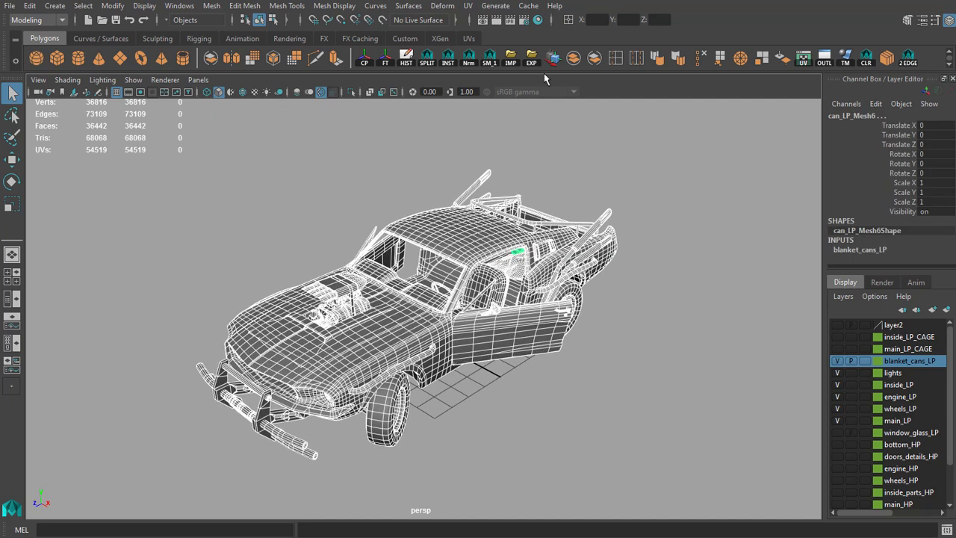
Prepare an FBX export of the selected car as vehicle_main_open.fbx in the Desktop's vehicle_tut folder, cancel it and clear the selection.
click(532, 63)
click(61, 227)
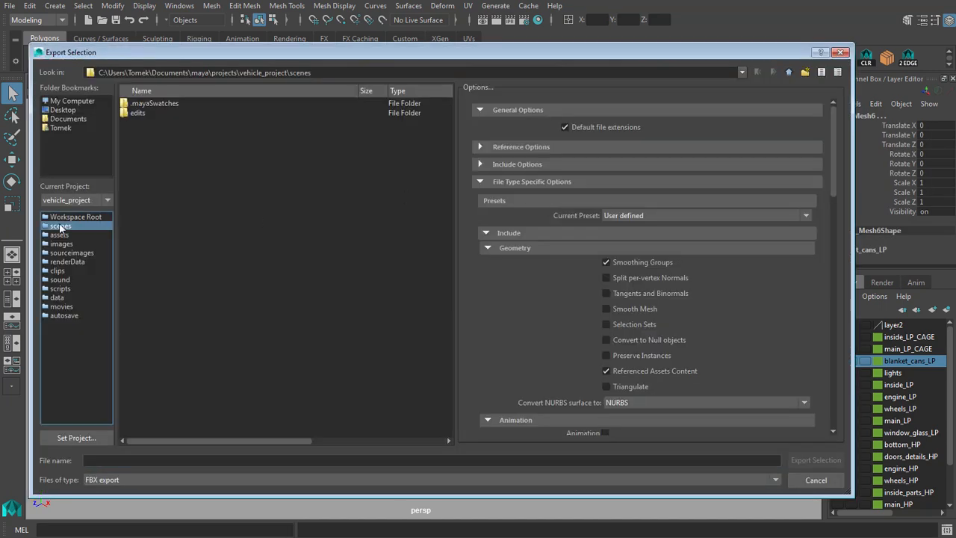
click(79, 110)
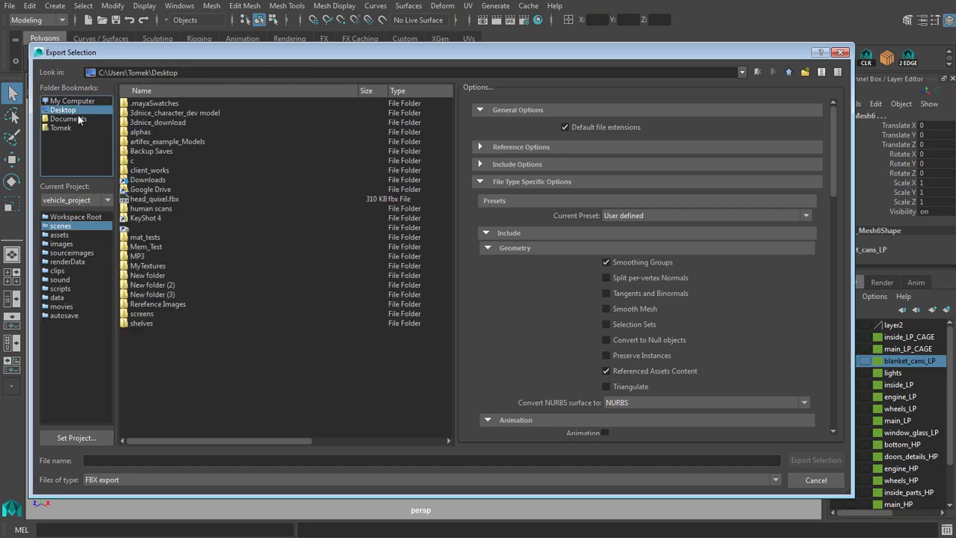
double_click(147, 132)
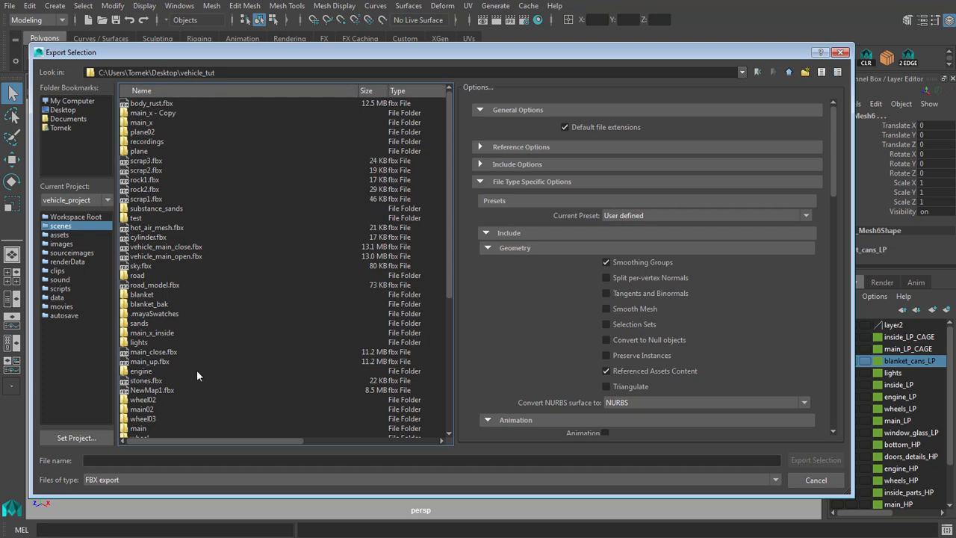
click(154, 256)
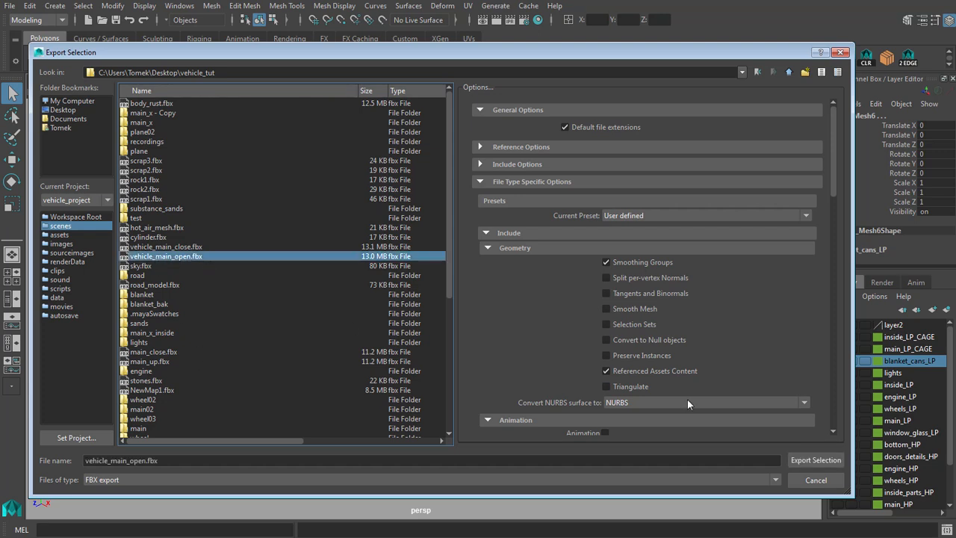
click(829, 483)
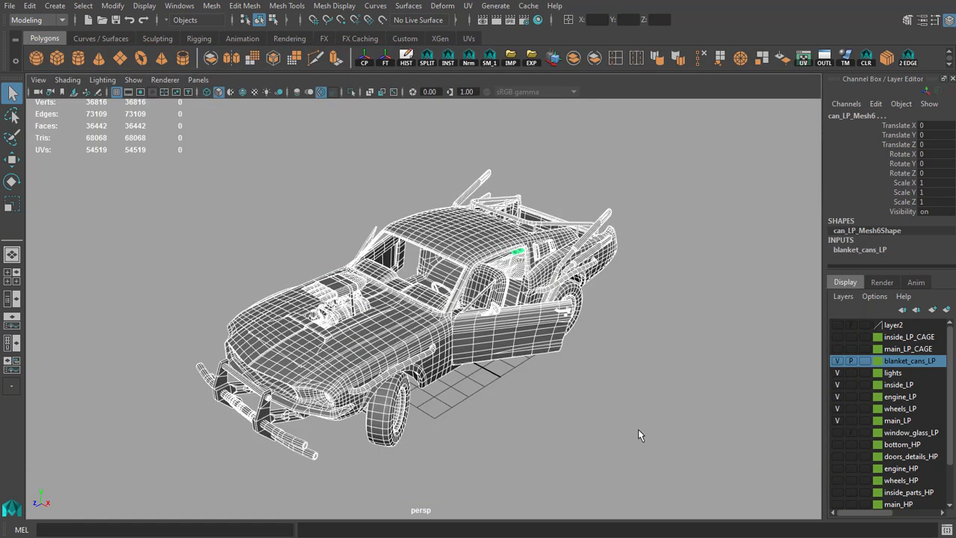
click(671, 447)
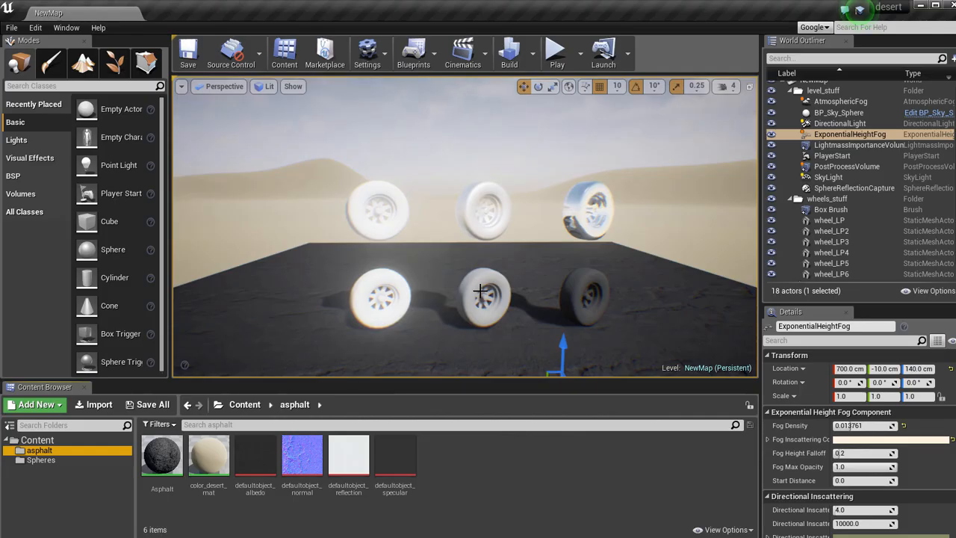
scroll(480, 291, down, 8)
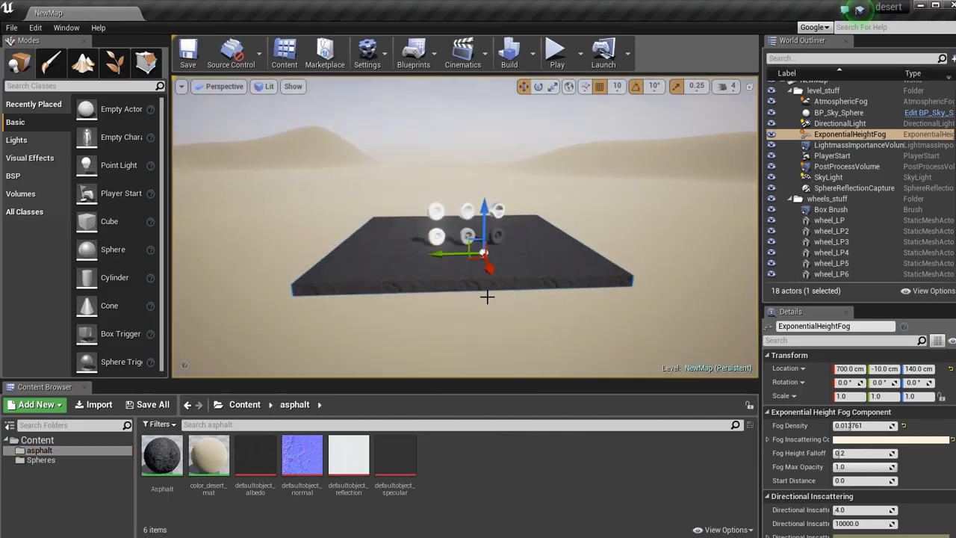
Switch to Unreal Engine, create a folder named Vehicle directly under Content and open it.
click(31, 409)
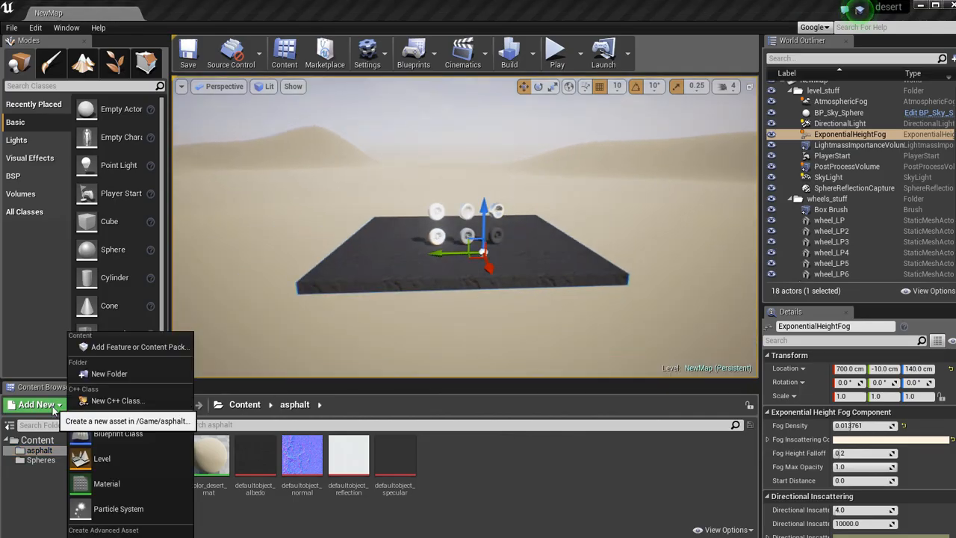
click(120, 374)
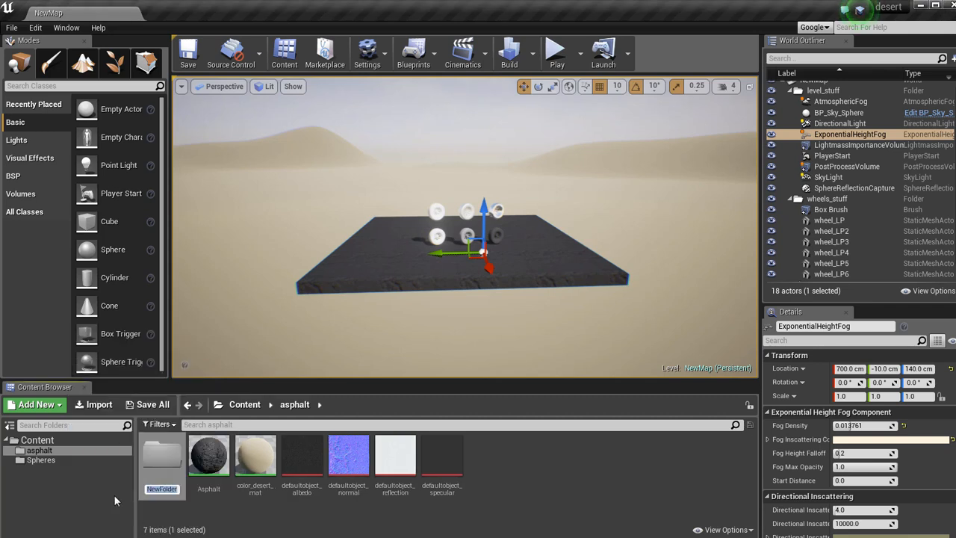
text(Vehicle)
key(Return)
drag(441, 454, 37, 441)
click(46, 472)
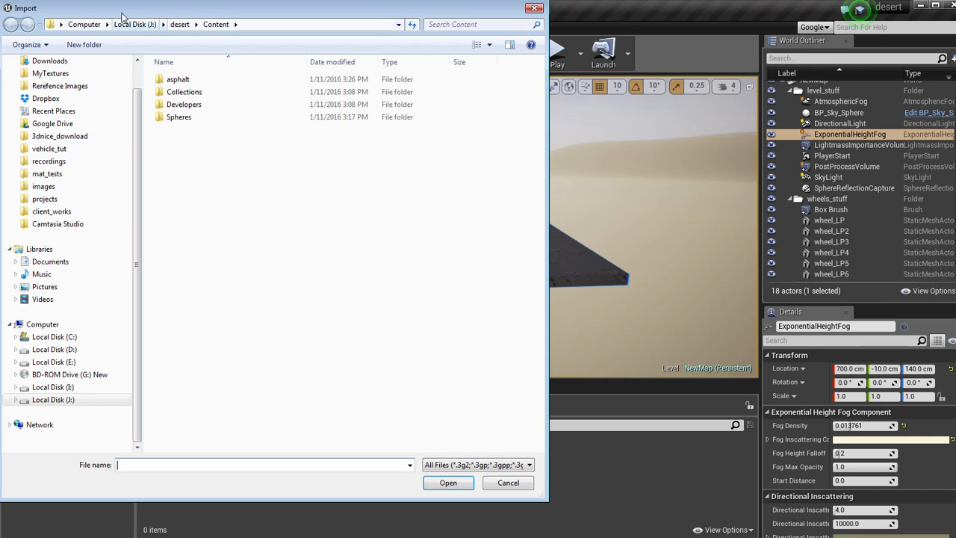
Choose vehicle_main_open.fbx from the vehicle_tut folder for import into the Vehicle folder.
click(63, 164)
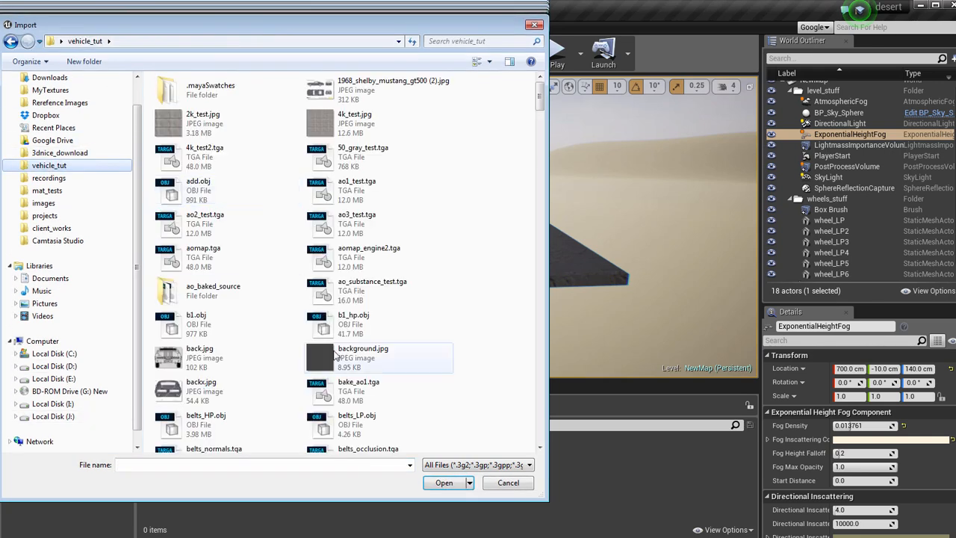
click(153, 465)
text(vehicle_main)
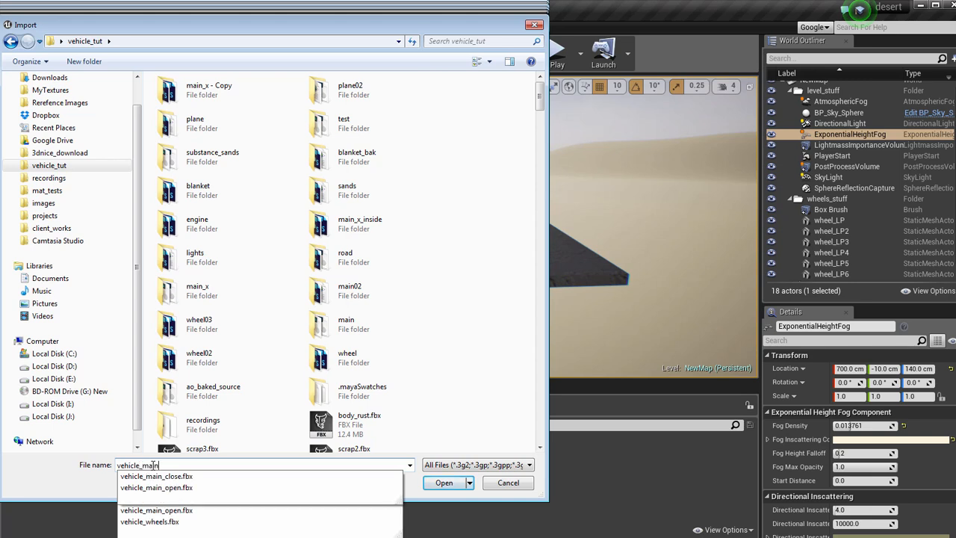
key(Down)
key(Down)
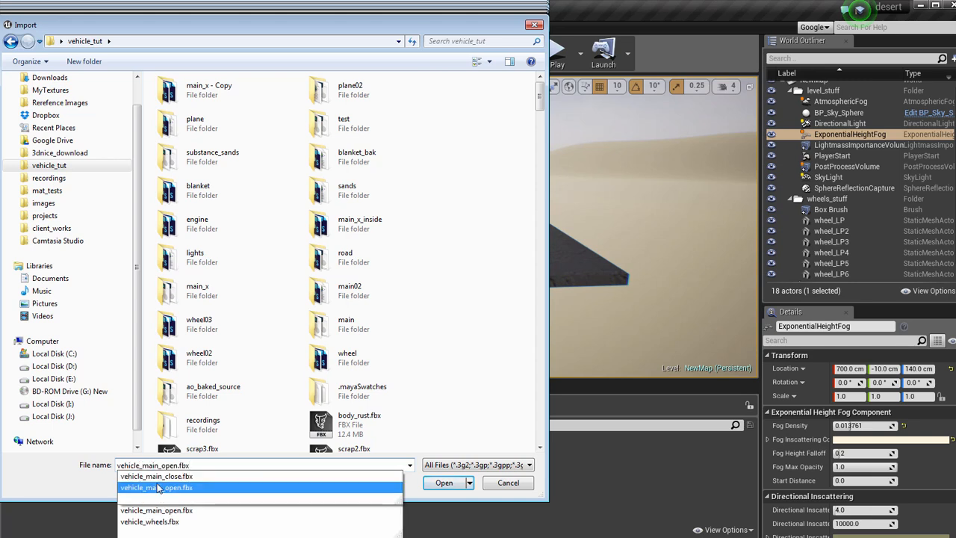
click(444, 484)
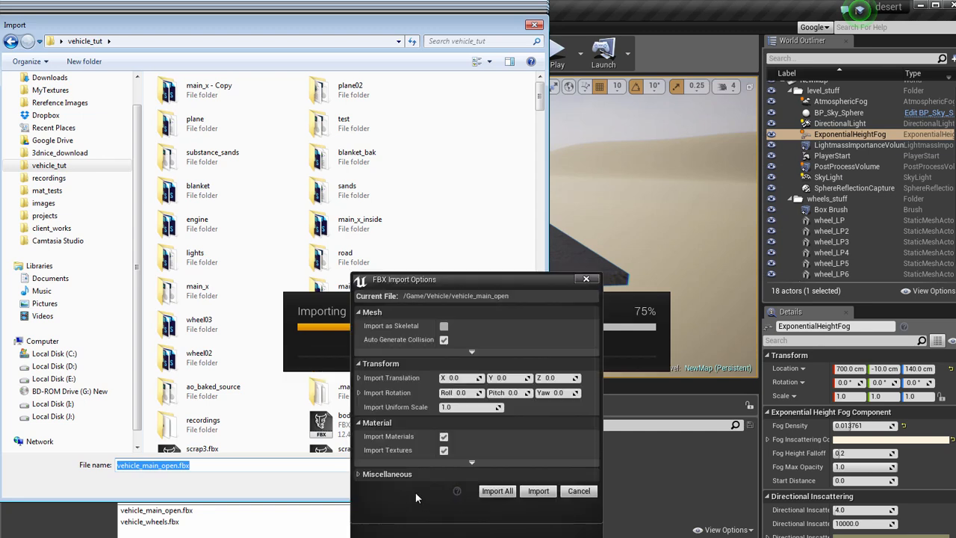
Import the vehicle FBX as a skeletal mesh with Import Materials and Import Textures turned off.
click(448, 321)
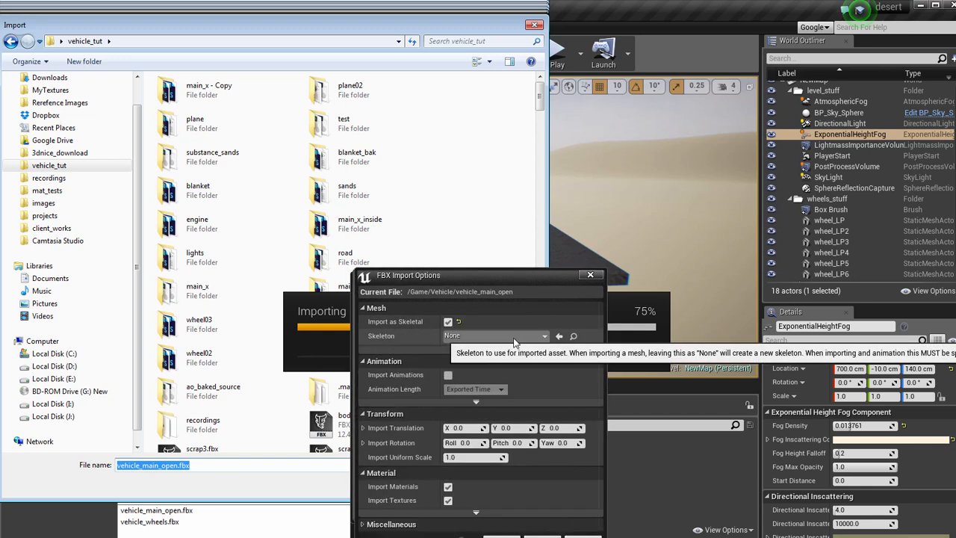
drag(496, 277, 520, 252)
click(472, 462)
click(471, 476)
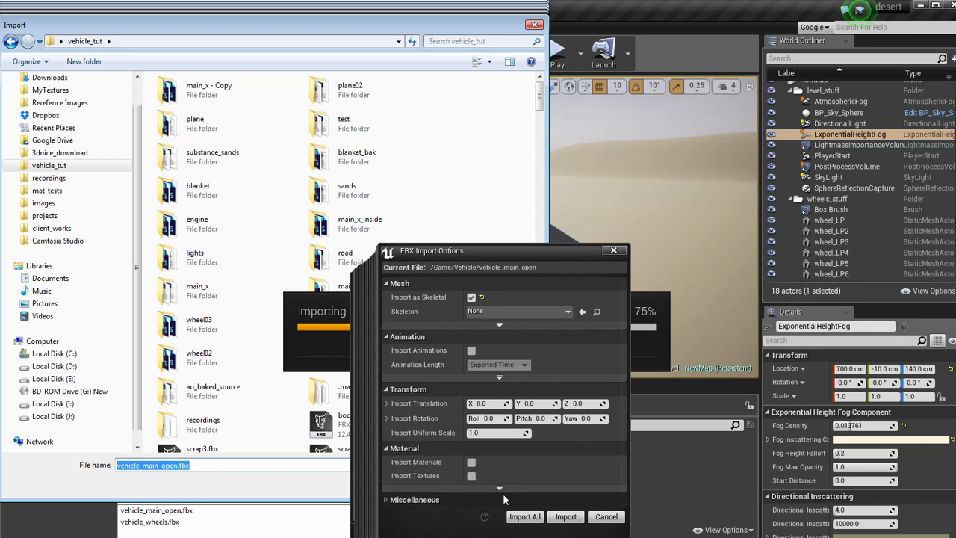
click(568, 519)
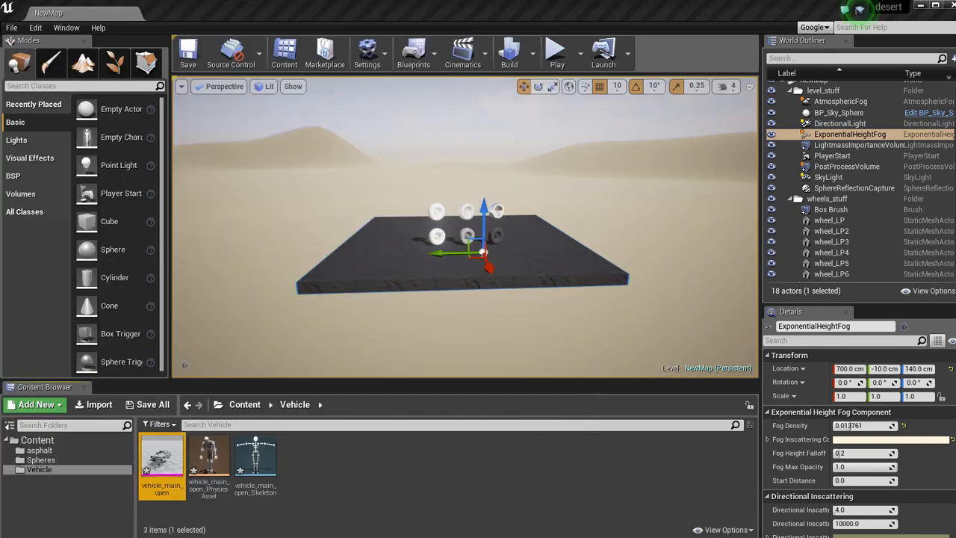
Open the imported vehicle_main_open skeletal mesh for inspection.
click(402, 485)
click(172, 467)
double_click(176, 471)
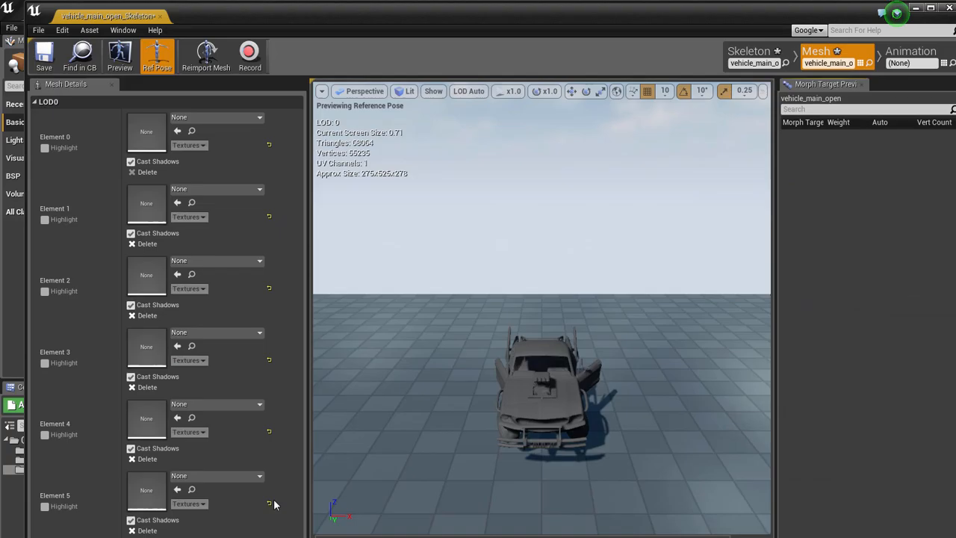
Inspect the car's open door and side in the mesh preview, and close the mesh editor.
drag(618, 19, 596, 16)
drag(584, 289, 562, 279)
drag(277, 136, 315, 127)
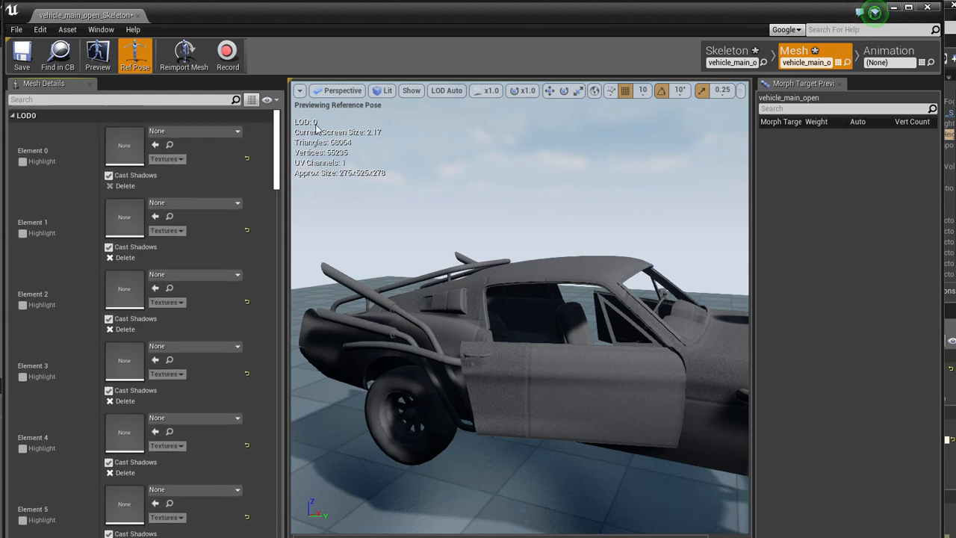
click(137, 15)
Place the vehicle_main_open mesh on the road slab in the level and raise it to a Z location of 160 cm.
drag(162, 456, 345, 259)
right_drag(345, 259, 377, 226)
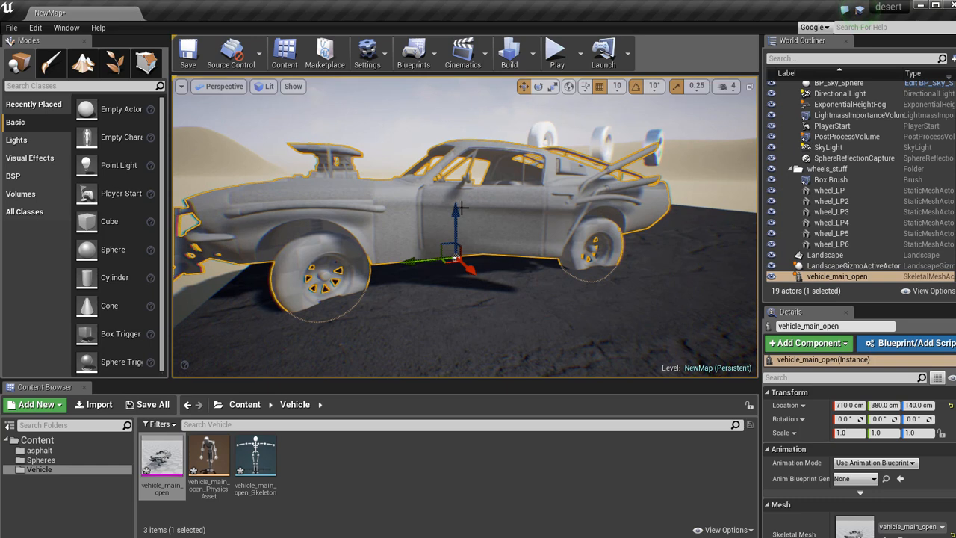
drag(460, 206, 453, 185)
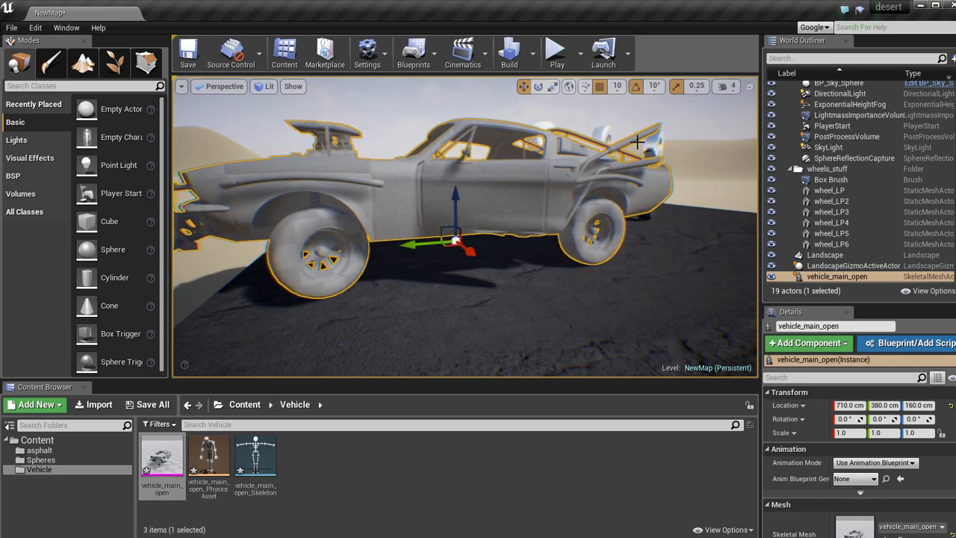
Turn off position grid snapping and lower the car onto the road surface, to a Z location of about 153.7 cm.
click(587, 87)
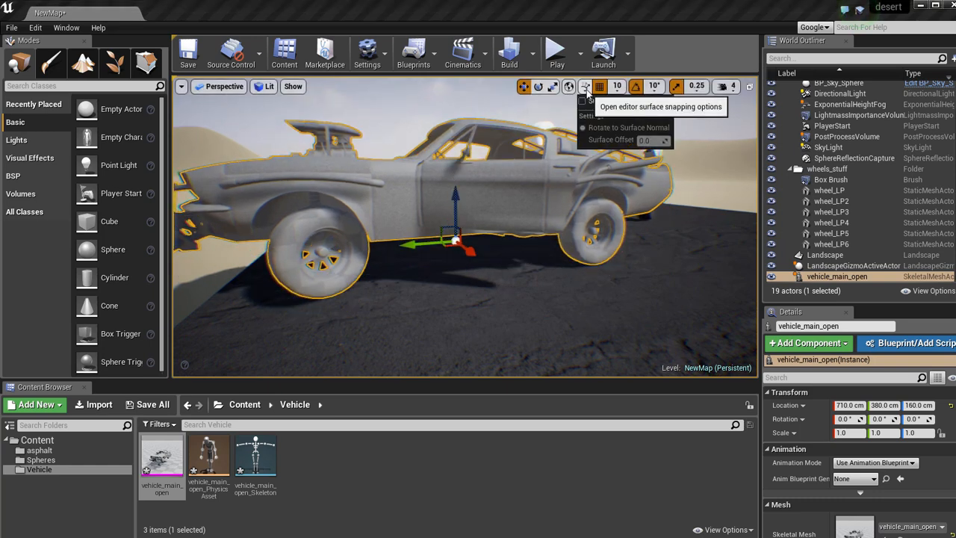
click(600, 88)
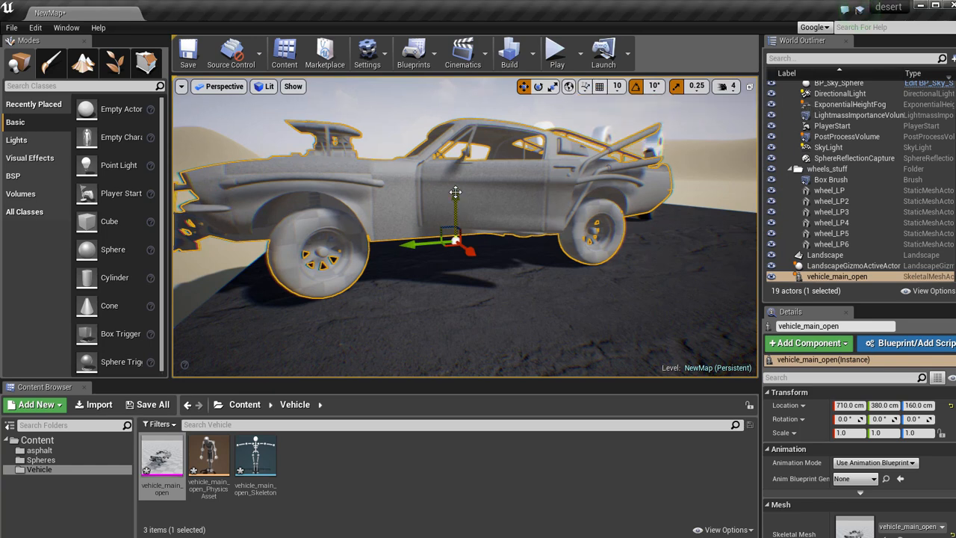
drag(455, 192, 455, 197)
key(Escape)
mouse_move(430, 223)
right_down()
mouse_move(441, 252)
mouse_move(421, 228)
right_up()
click(421, 228)
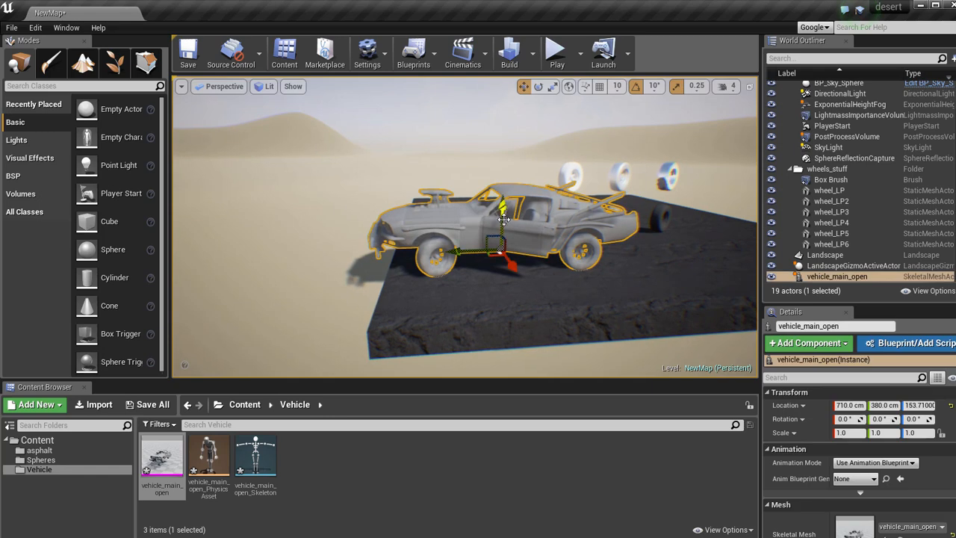
Rotate the car about -30° around the vertical axis and move it to about X 263.7, Y 285.3 cm, away from the loose wheels.
key(e)
drag(478, 273, 484, 218)
key(w)
drag(425, 213, 469, 211)
right_drag(470, 215, 487, 258)
drag(489, 261, 485, 251)
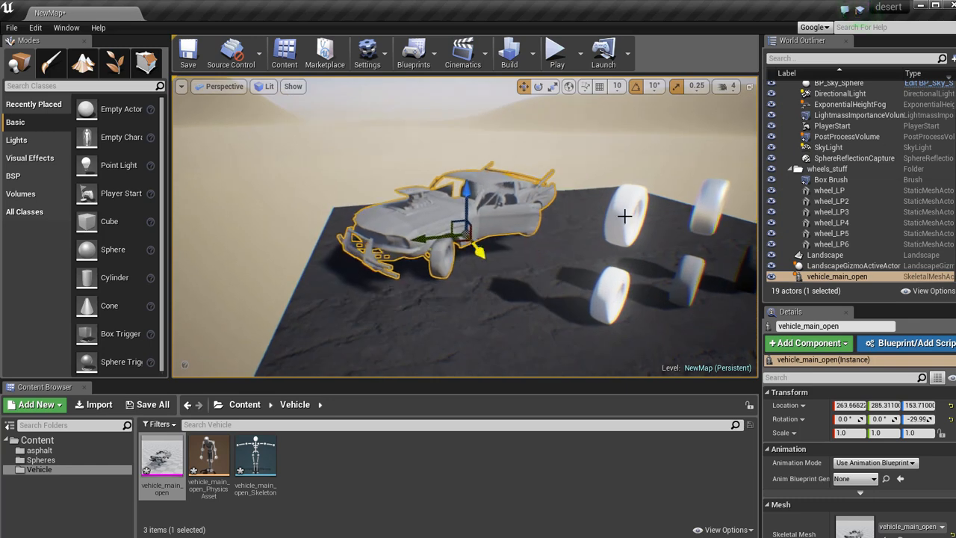
Disable the Fringe Intensity and Vignette Intensity overrides in the PostProcessVolume's Scene Color settings.
click(847, 137)
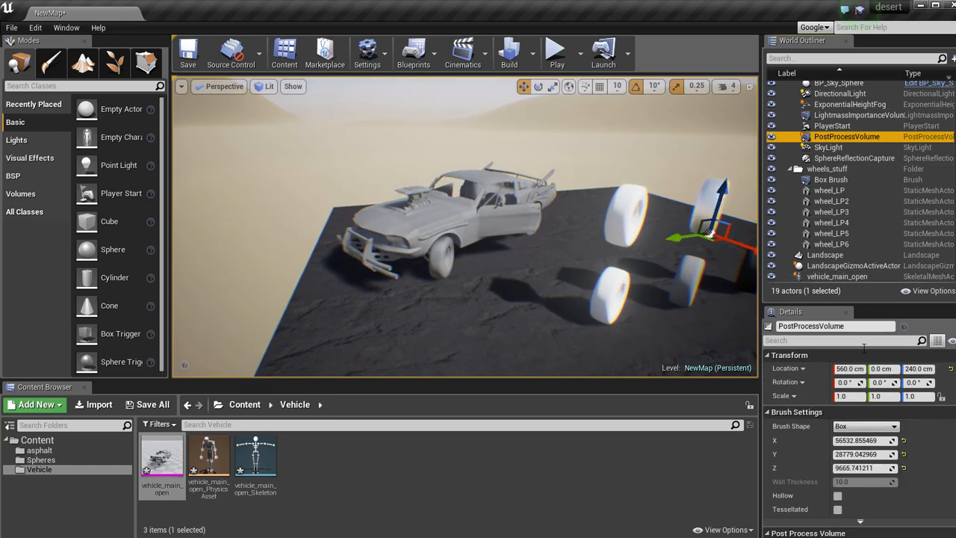
scroll(811, 445, down, 4)
scroll(777, 477, down, 2)
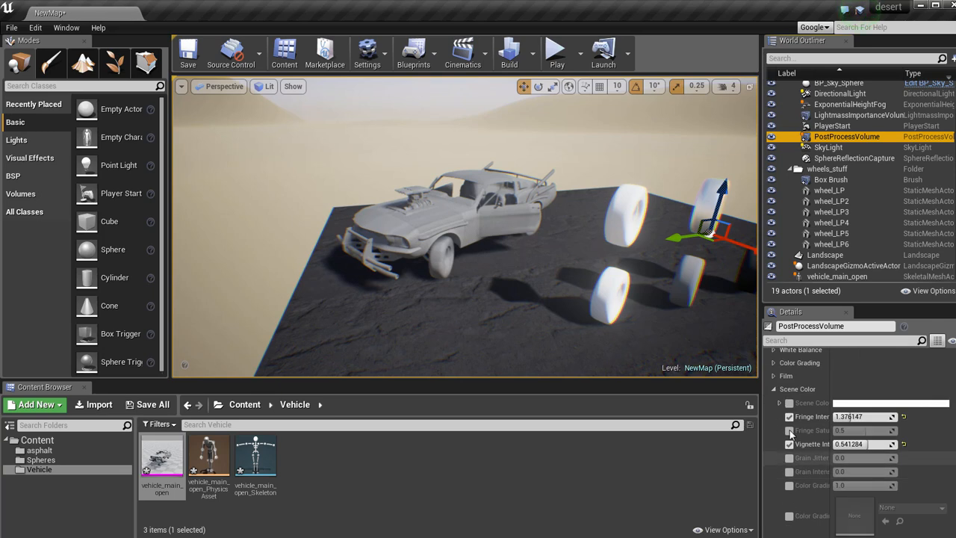
click(790, 416)
click(790, 446)
Examine the placed car in the level from several angles and distances, and select it.
right_drag(449, 200, 394, 198)
right_drag(328, 184, 53, 161)
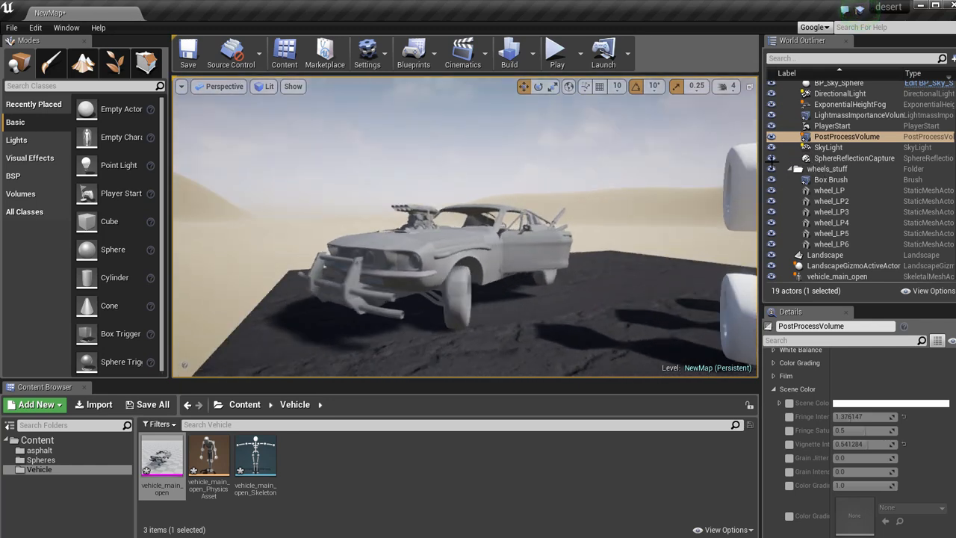
alt+drag(741, 164, 487, 229)
right_drag(487, 231, 474, 209)
key(w)
key(s)
key(w)
alt+drag(474, 209, 701, 202)
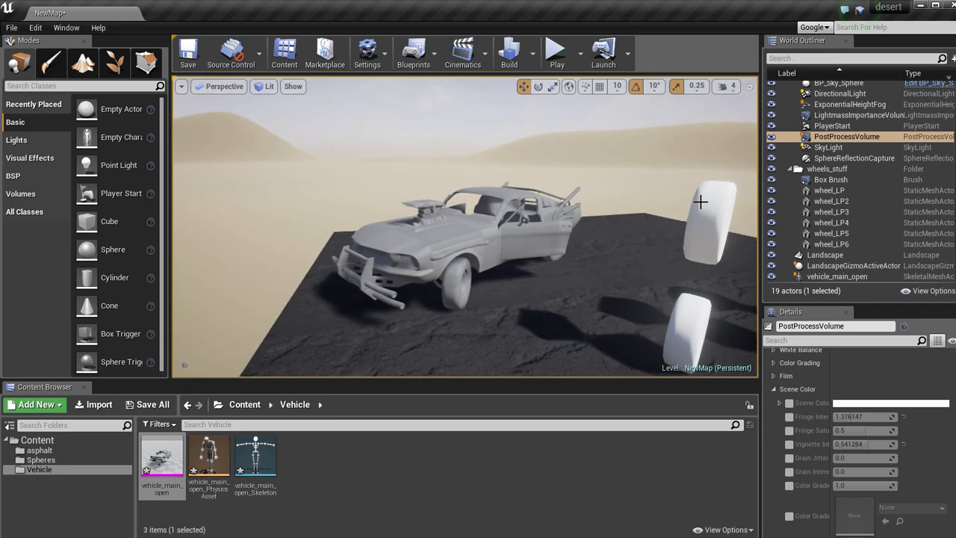
scroll(704, 202, up, 4)
scroll(707, 201, down, 2)
right_click(433, 227)
click(344, 471)
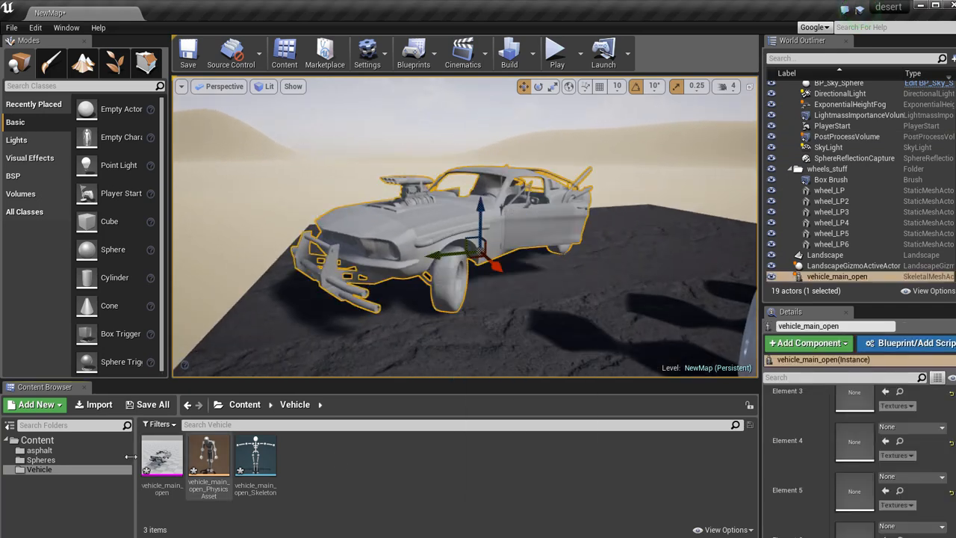
Import the textures wheel_A.tga, wheel_N.tga and wheel_R.tga from the wheel02 folder into the Vehicle folder.
click(96, 405)
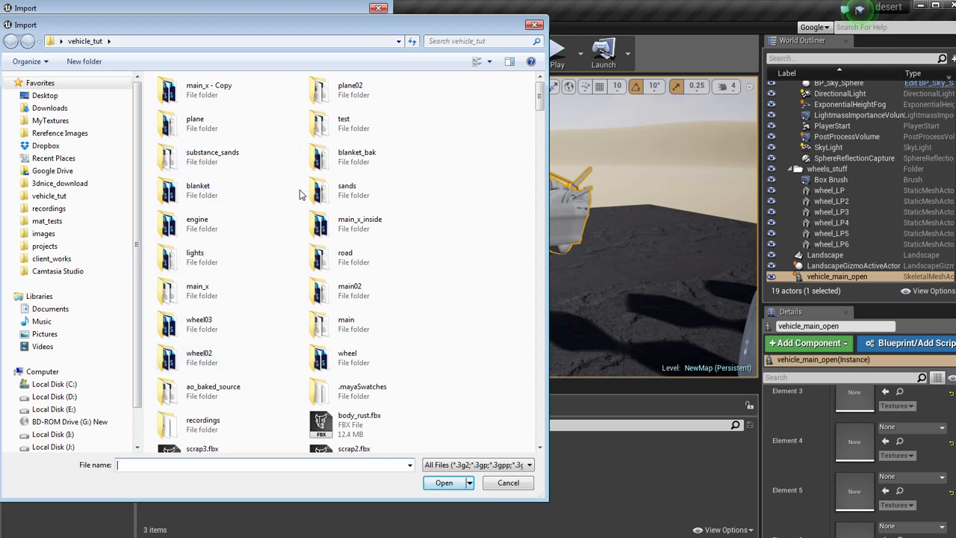
double_click(165, 359)
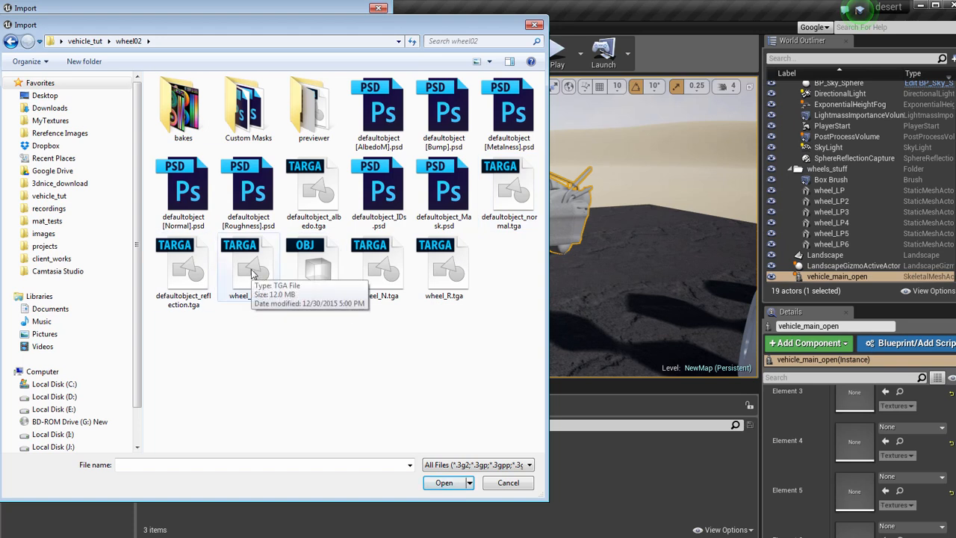
click(251, 275)
ctrl+click(379, 269)
ctrl+click(443, 269)
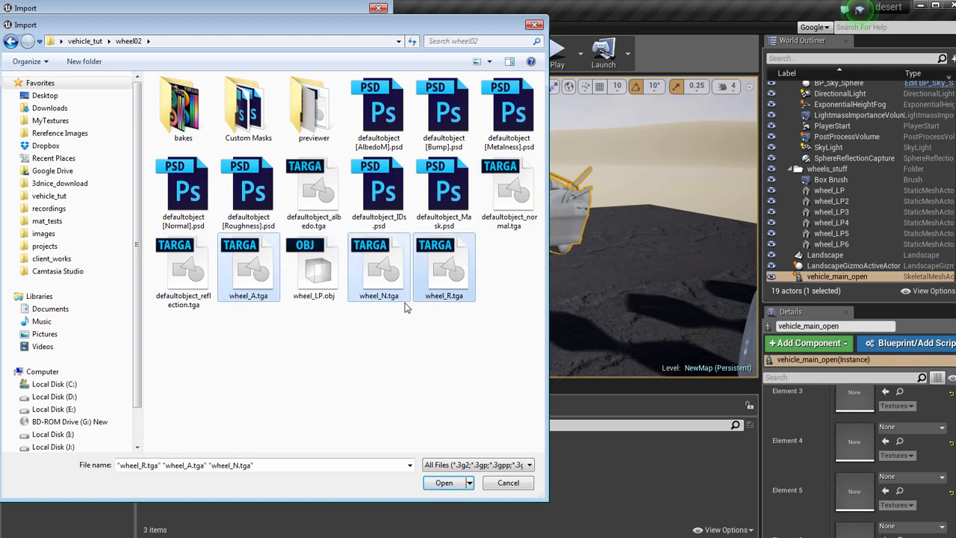
click(441, 483)
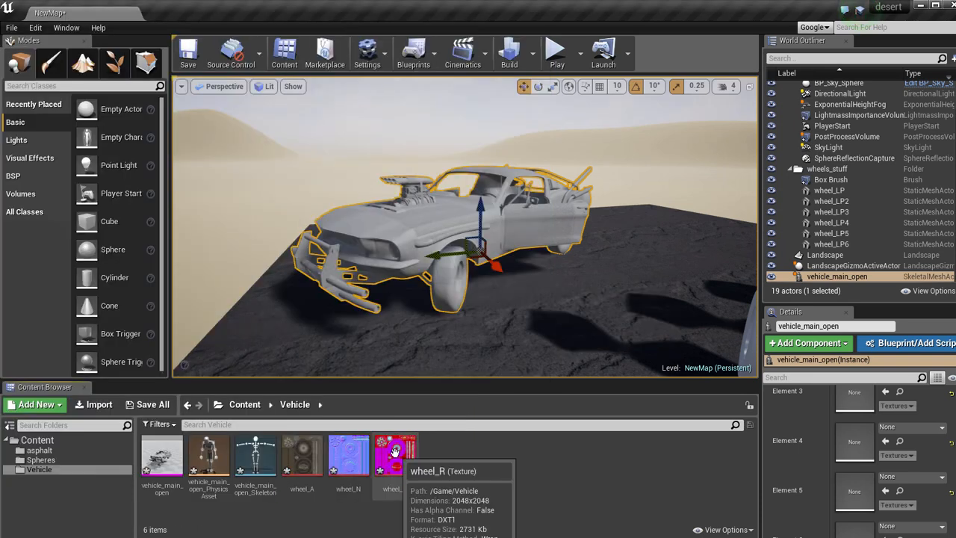
Open the wheel_R texture for editing and turn off its sRGB option.
double_click(394, 452)
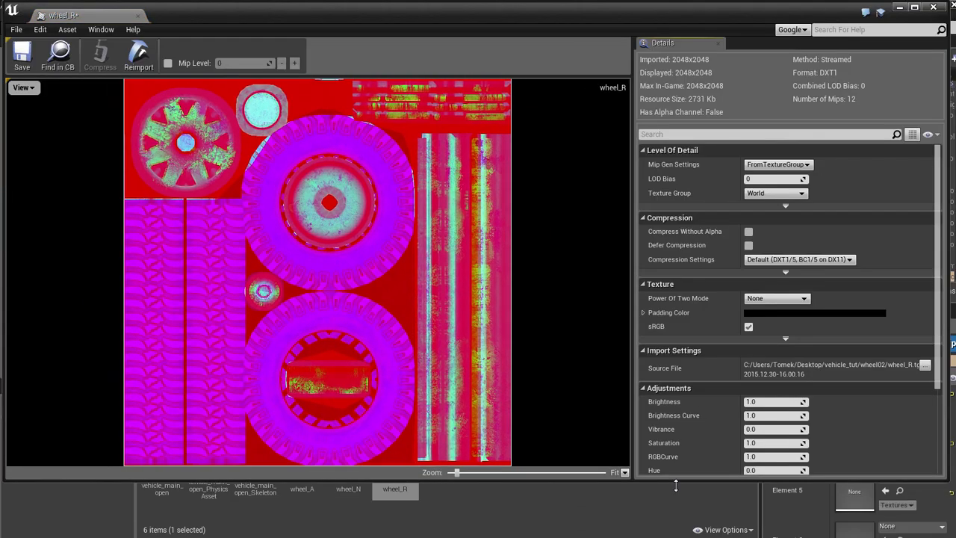
drag(950, 111, 889, 112)
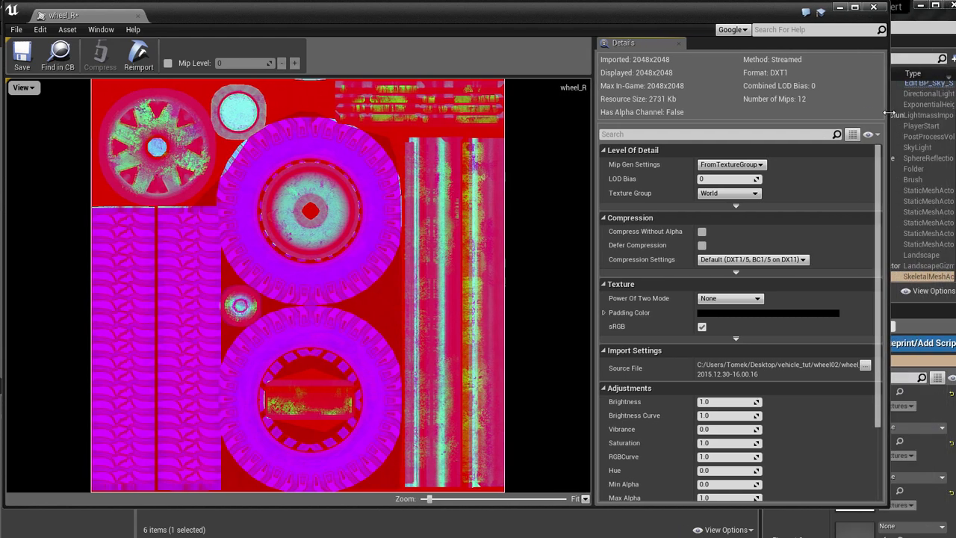
drag(623, 15, 630, 21)
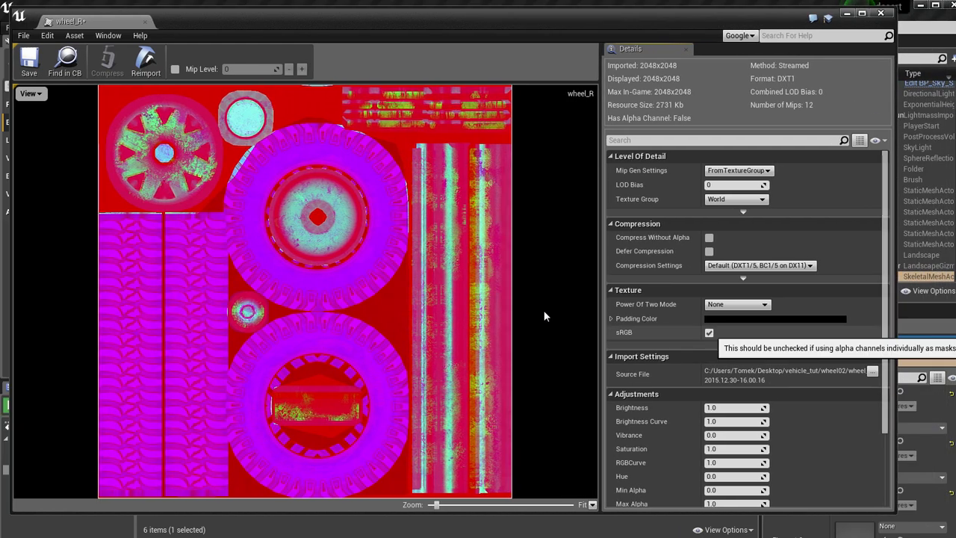
View the wheel_R texture's alpha, blue, green and red channels one at a time, and close the texture editor.
click(30, 94)
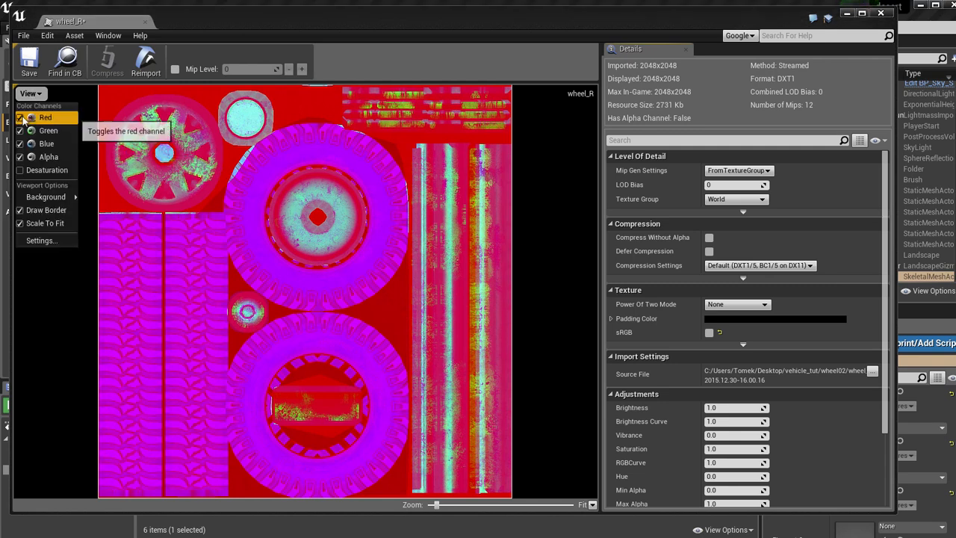
click(21, 118)
click(20, 130)
click(20, 143)
click(20, 157)
click(20, 158)
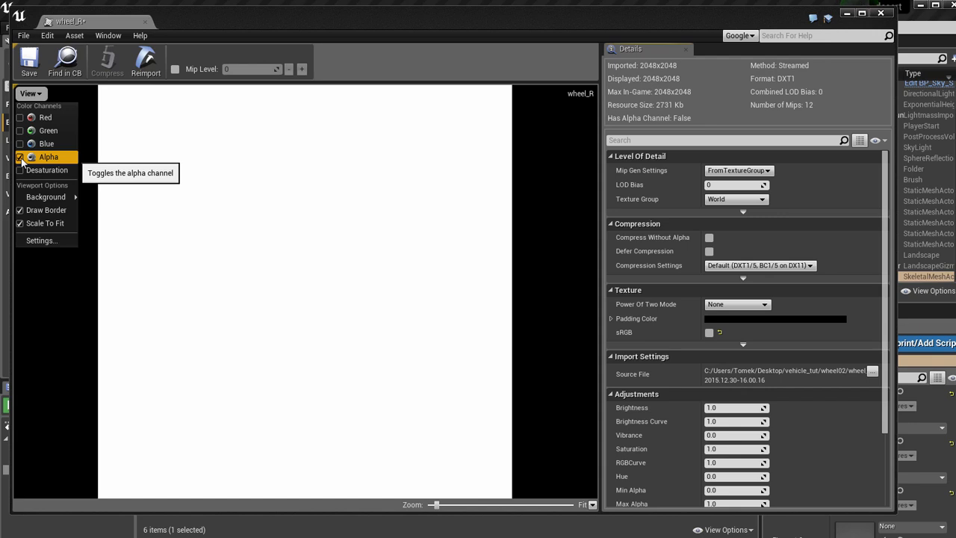
click(20, 157)
click(20, 143)
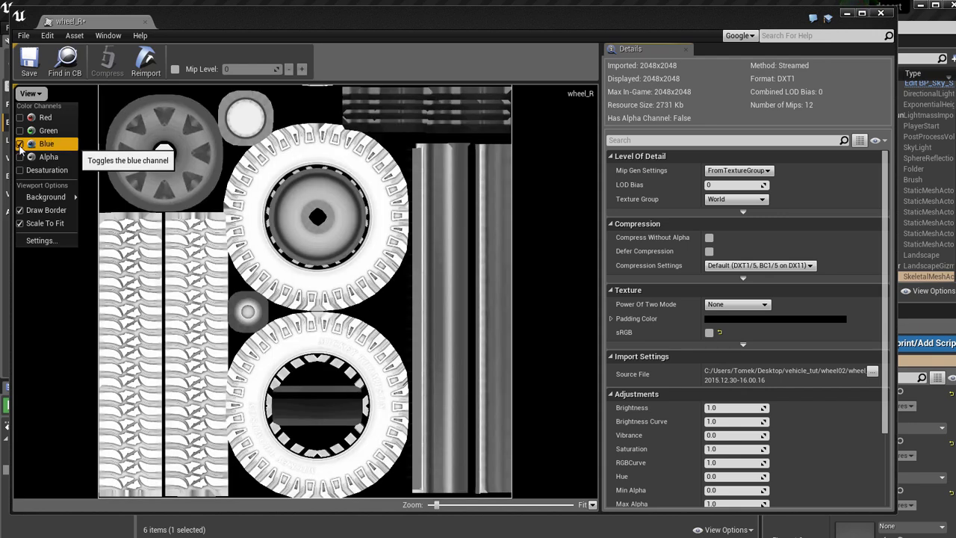
click(20, 143)
click(20, 131)
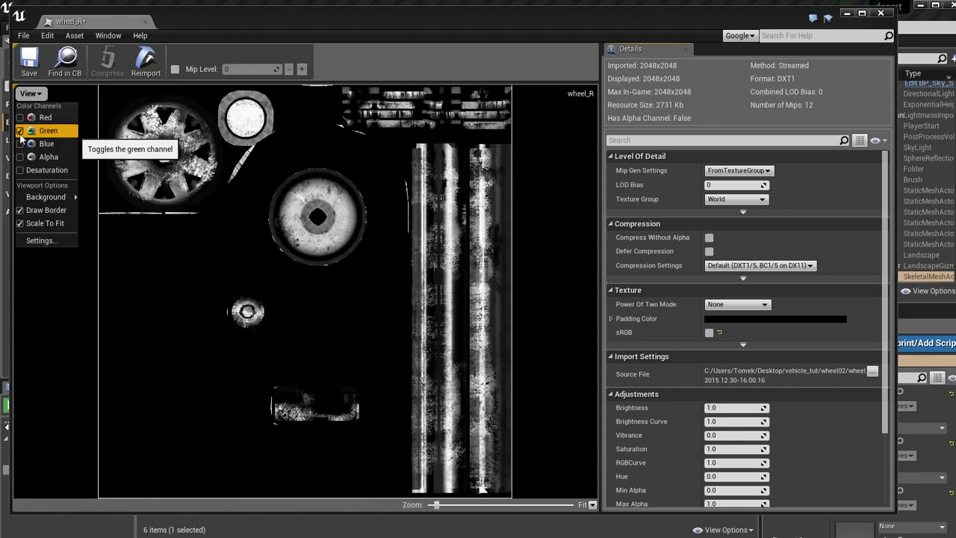
click(20, 131)
click(20, 118)
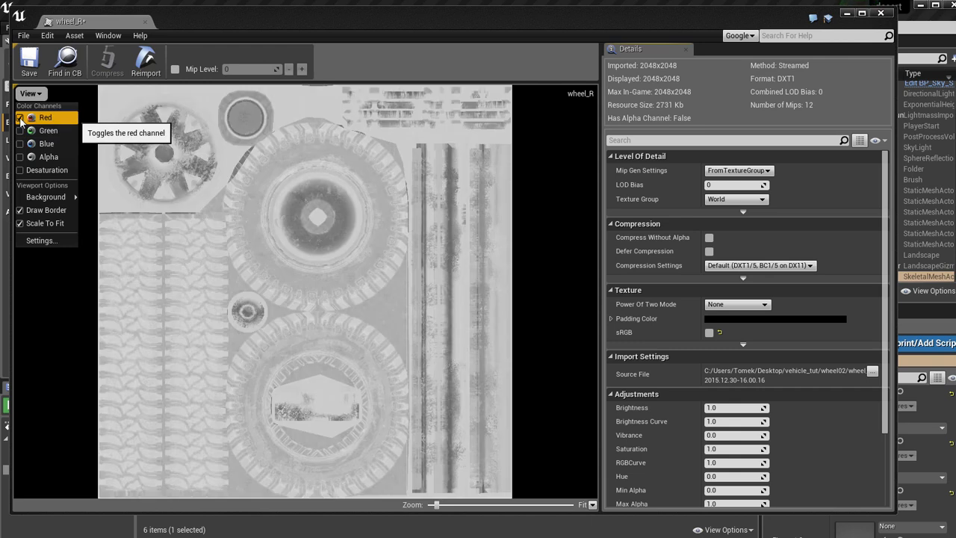
click(20, 119)
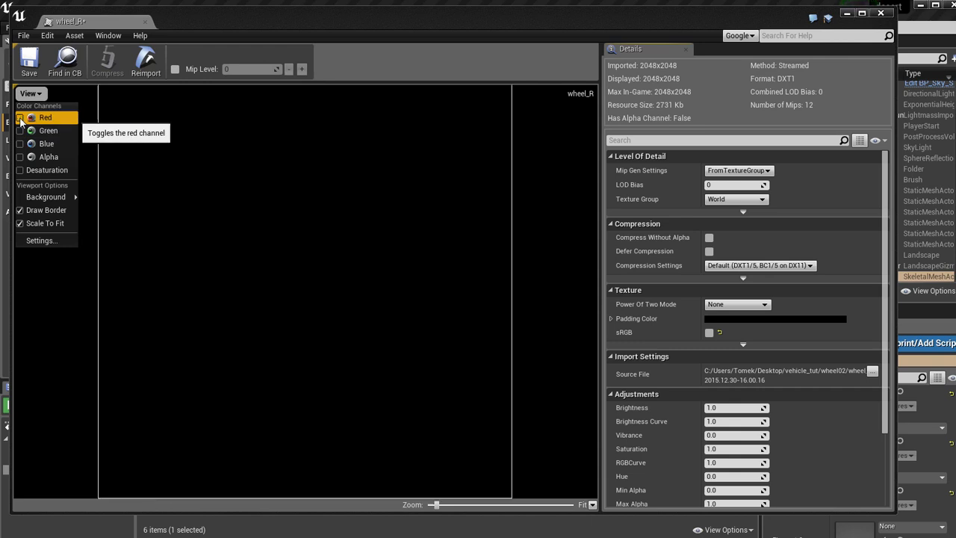
click(146, 21)
click(475, 465)
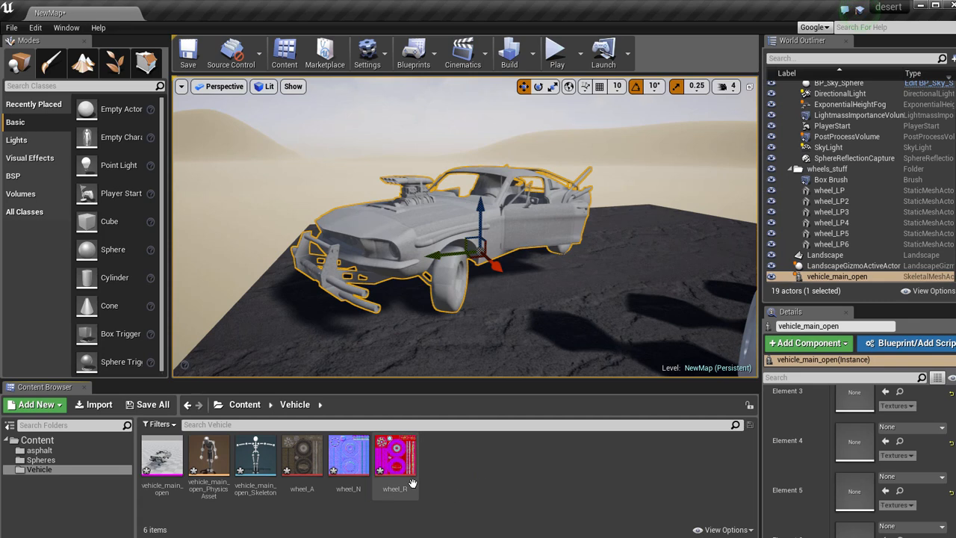
Create a material named wheel_mat in the Vehicle folder and open it for editing.
right_click(473, 460)
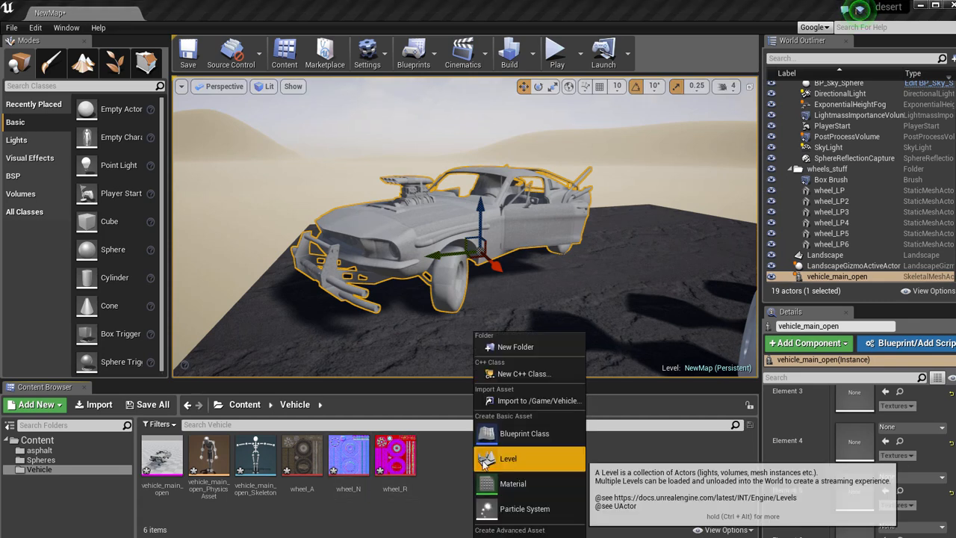
click(516, 480)
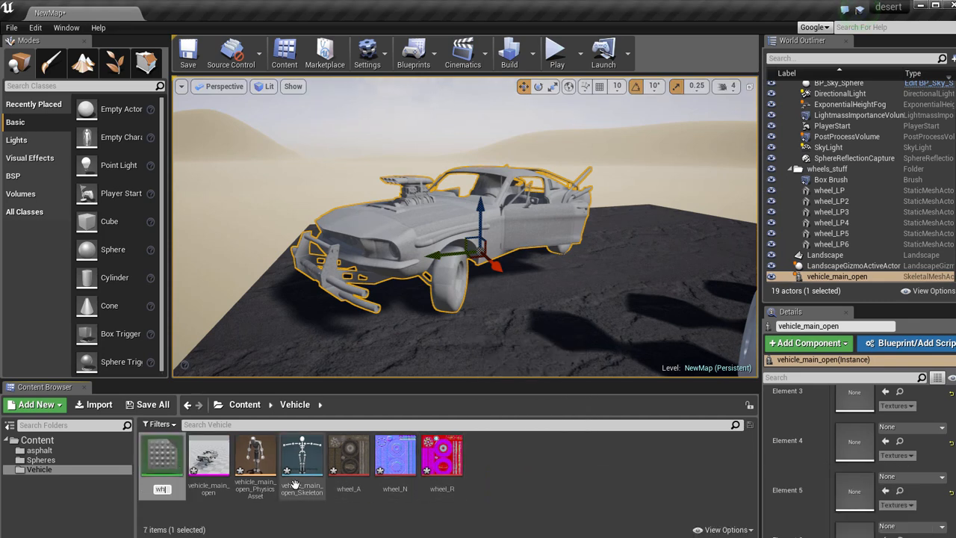
text(wheel_mat)
key(Return)
double_click(348, 457)
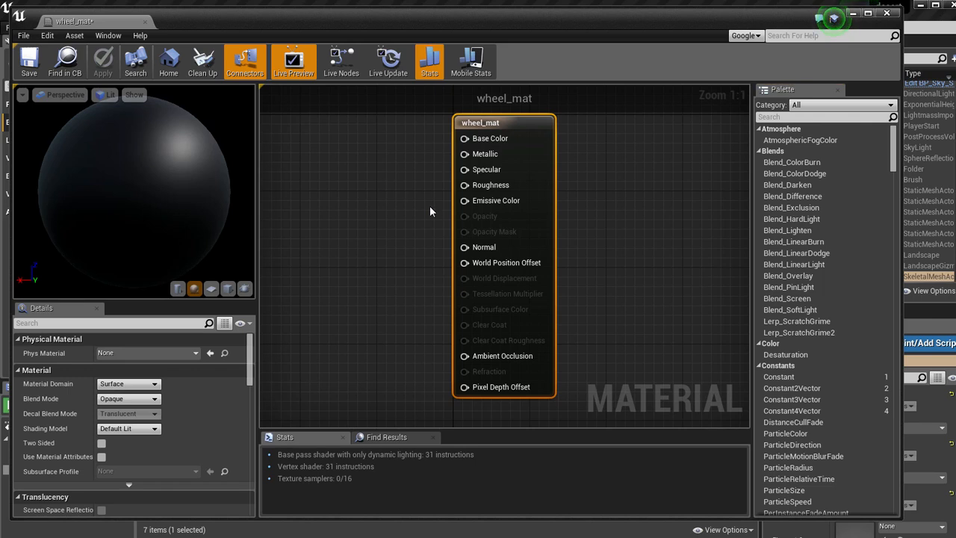
Add a Texture Sample using wheel_A, connect it to Base Color, and position the node farther from the material node.
click(368, 159)
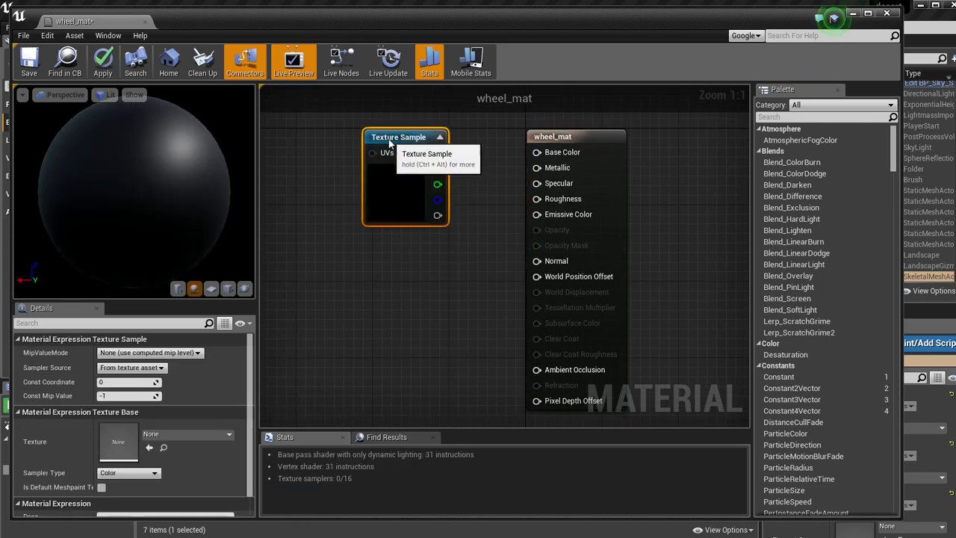
click(162, 438)
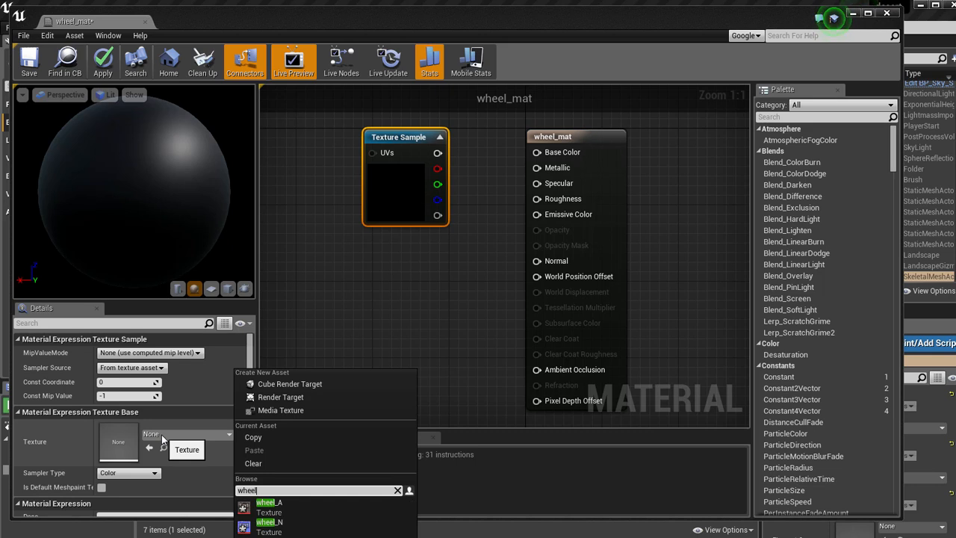
click(269, 505)
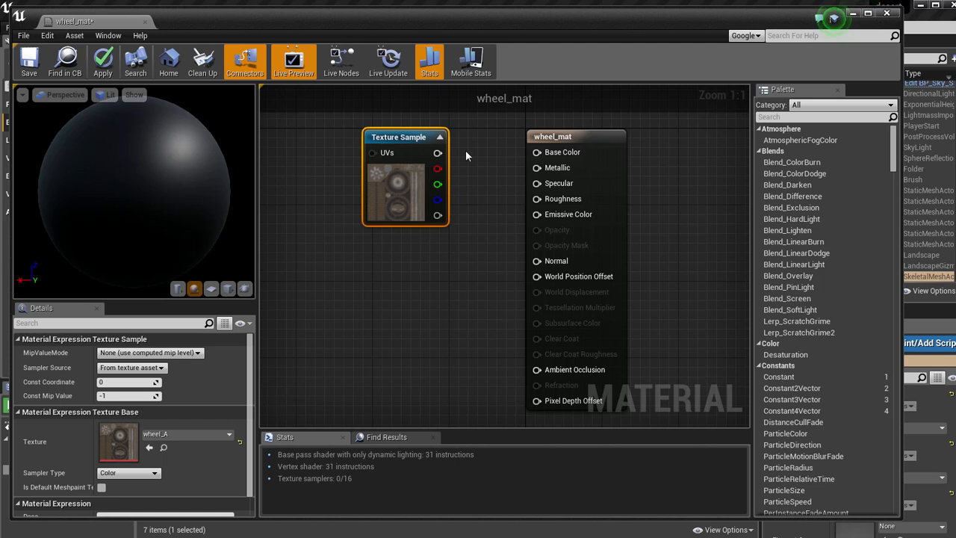
drag(438, 152, 537, 152)
drag(404, 137, 355, 137)
Make two copies of the Texture Sample node and stack them below the original.
click(350, 277)
key(ctrl+v)
drag(369, 271, 342, 254)
scroll(382, 277, down, 1)
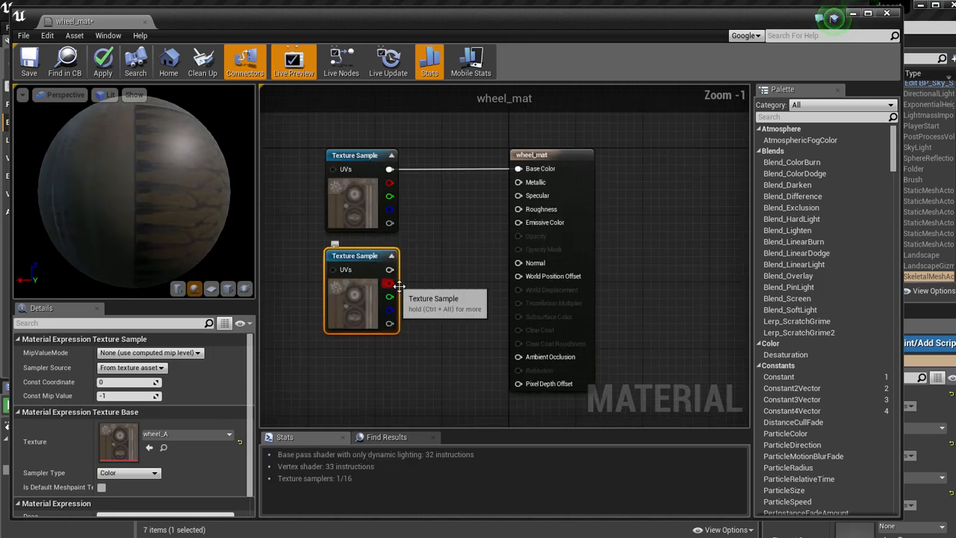
scroll(400, 286, down, 1)
key(ctrl+v)
drag(392, 329, 386, 299)
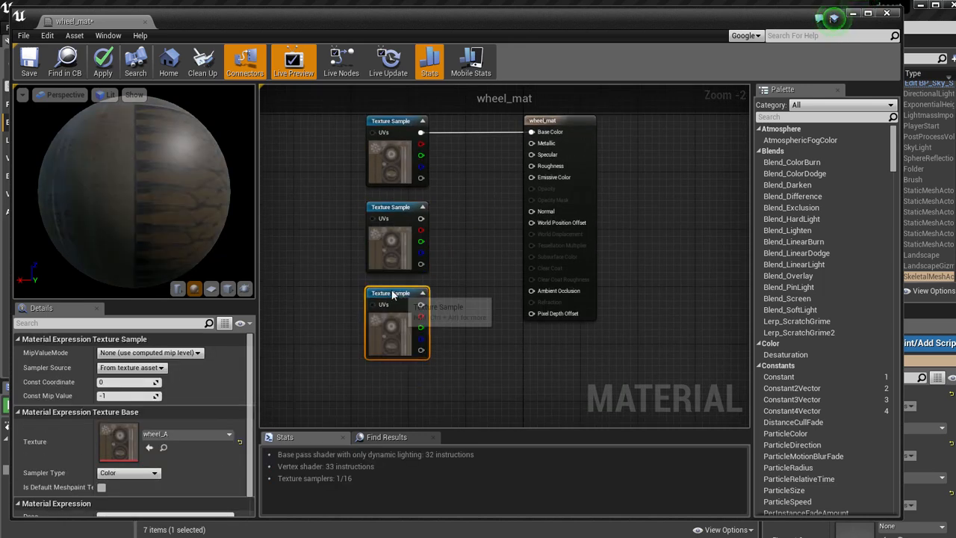
Assign the wheel_R texture to the middle Texture Sample node and wheel_N to the bottom one.
click(388, 206)
click(184, 434)
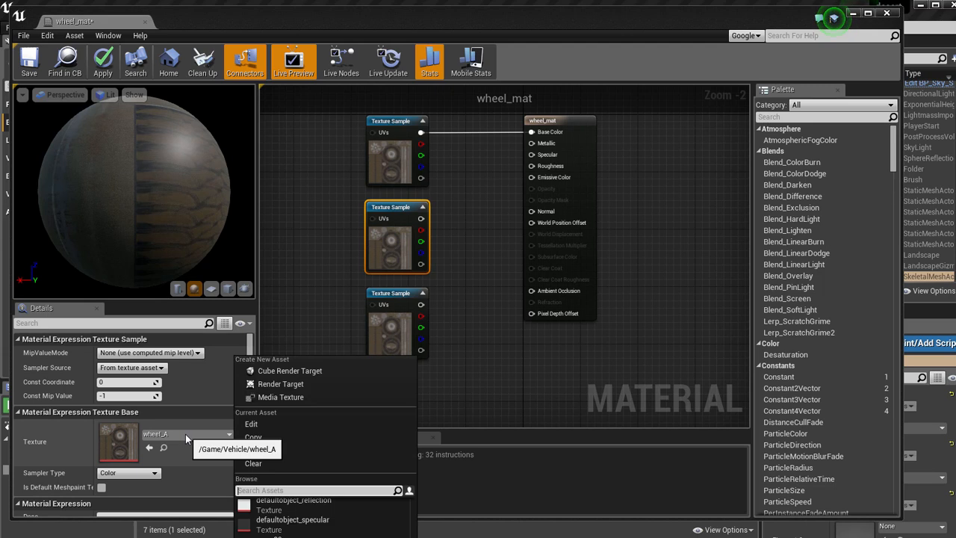
click(282, 536)
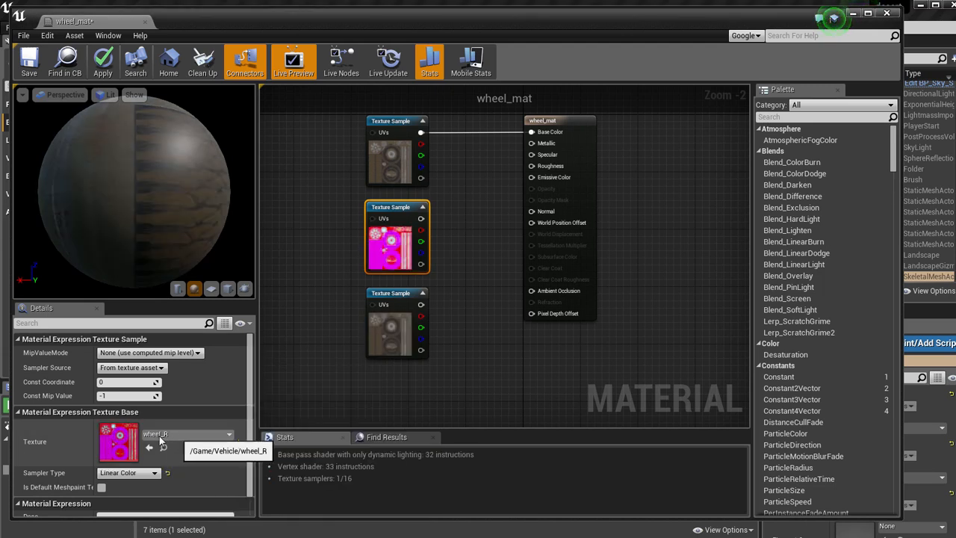
click(396, 293)
click(183, 432)
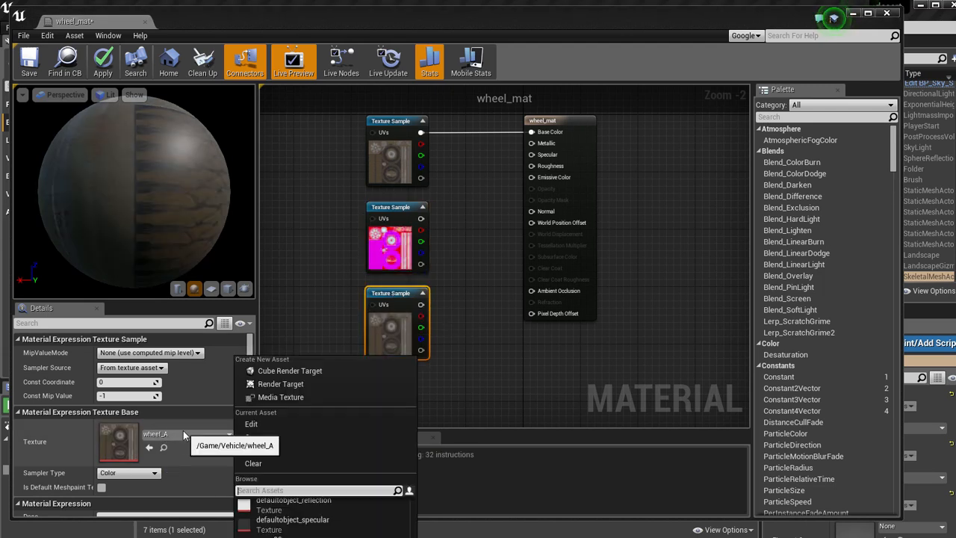
text(wheel_N)
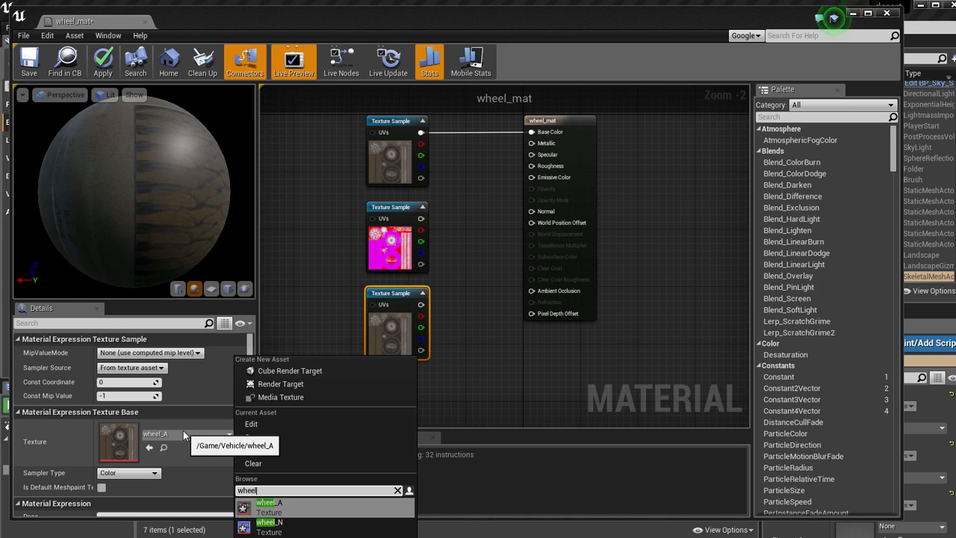
click(269, 506)
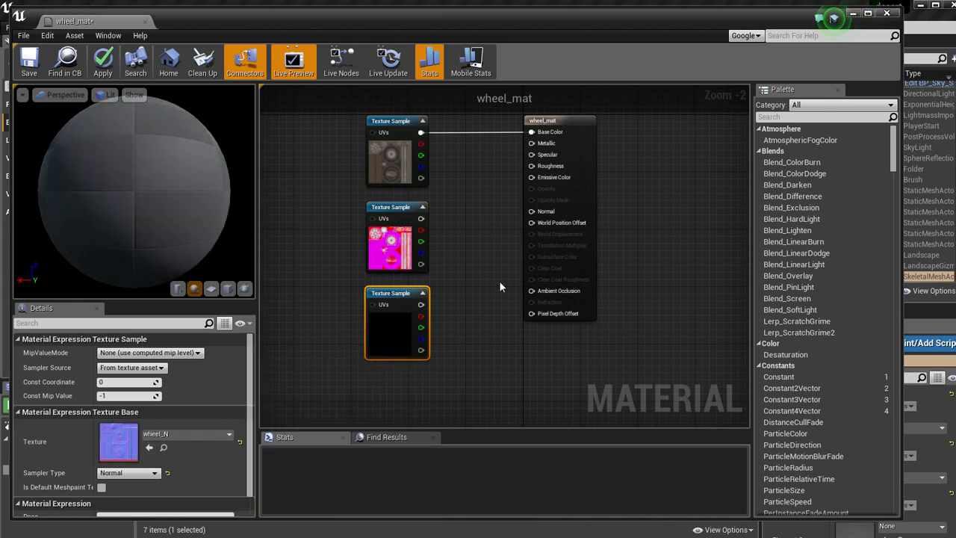
Connect wheel_N to Normal, and wheel_R's blue channel to Ambient Occlusion, red to Roughness and green to Metallic.
scroll(393, 334, up, 1)
drag(394, 334, 524, 226)
drag(396, 247, 525, 321)
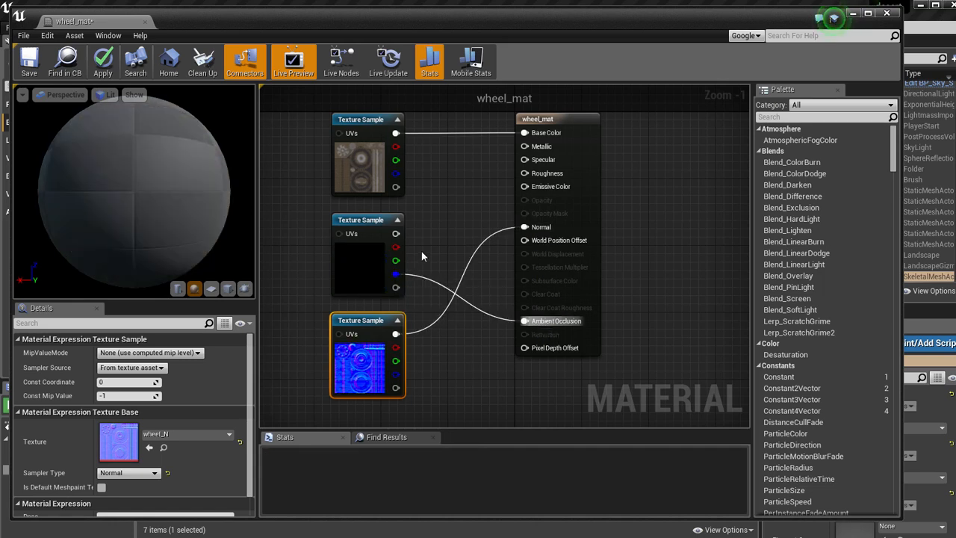
drag(396, 248, 524, 173)
drag(396, 261, 524, 147)
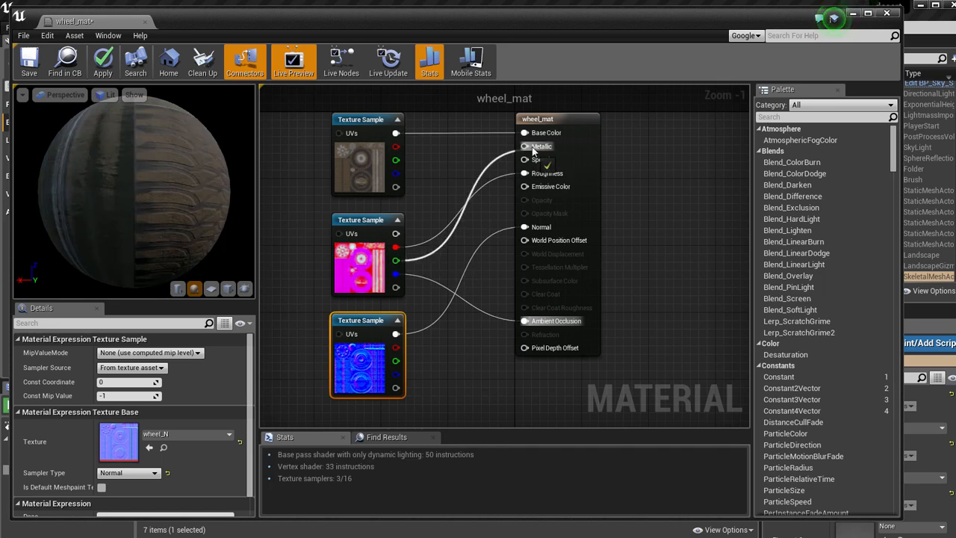
Preview wheel_mat from another angle, then apply and save the material and close its editor.
right_drag(461, 152, 464, 173)
drag(130, 173, 196, 176)
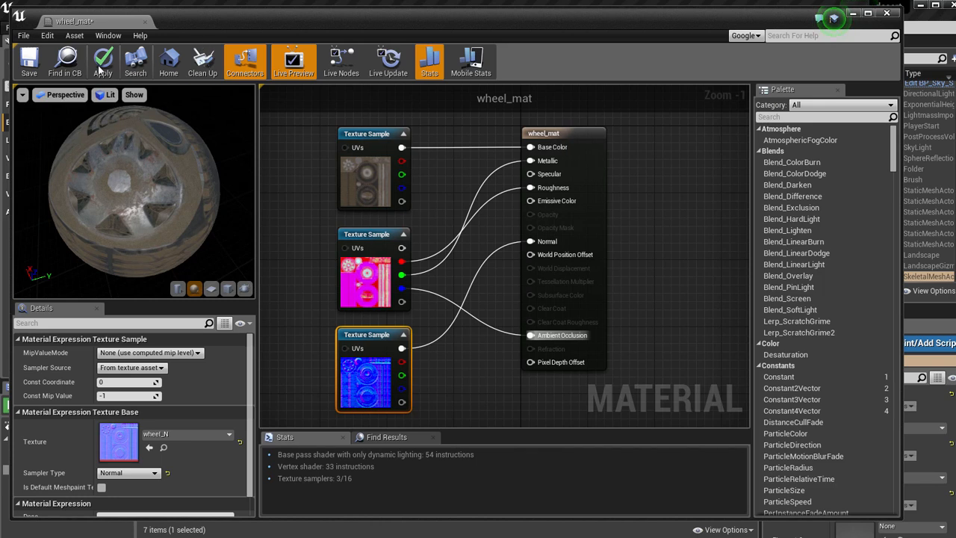
click(103, 60)
click(30, 62)
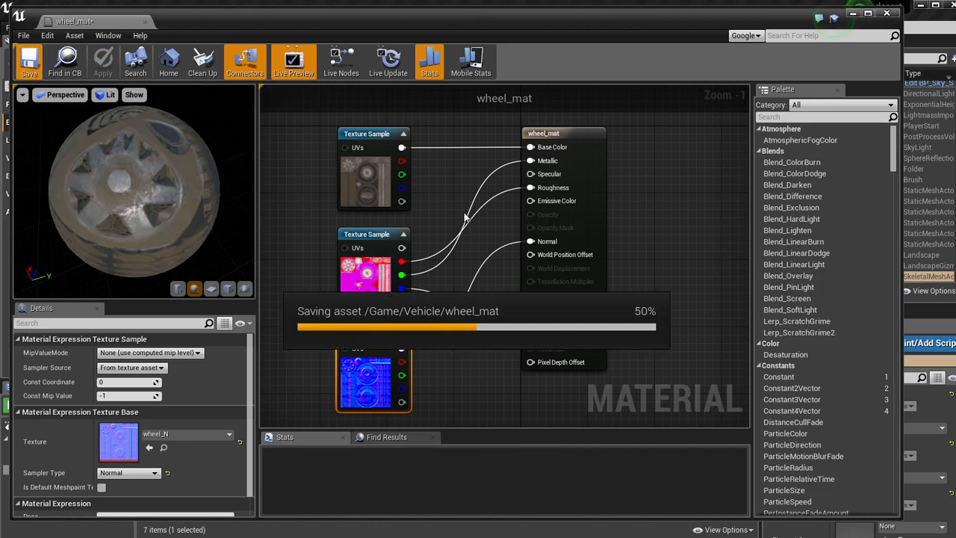
click(887, 13)
Open the vehicle_main_open mesh, view a front wheel, and briefly highlight Elements 1 and 0 to check which parts they cover.
click(522, 470)
double_click(162, 457)
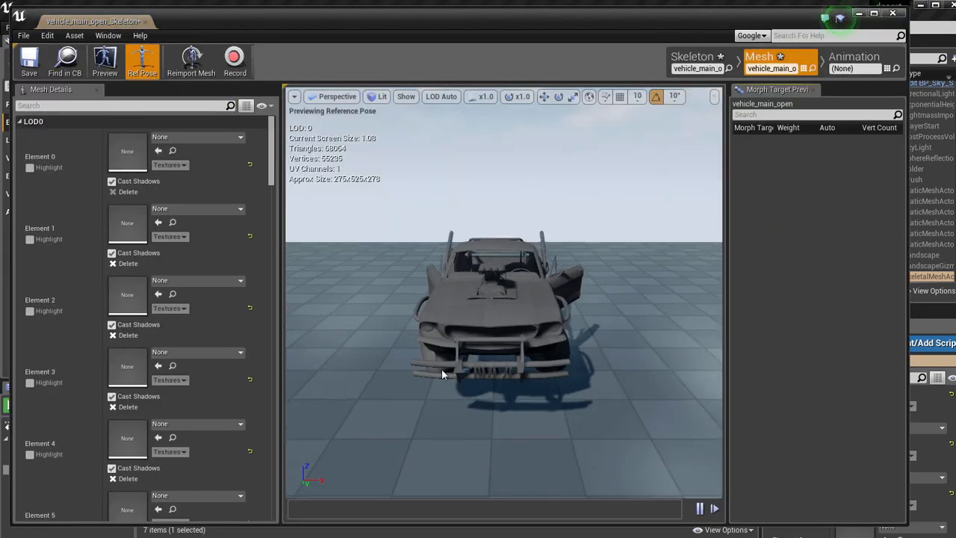
alt+drag(456, 228, 722, 183)
click(30, 239)
click(30, 239)
click(30, 168)
click(30, 168)
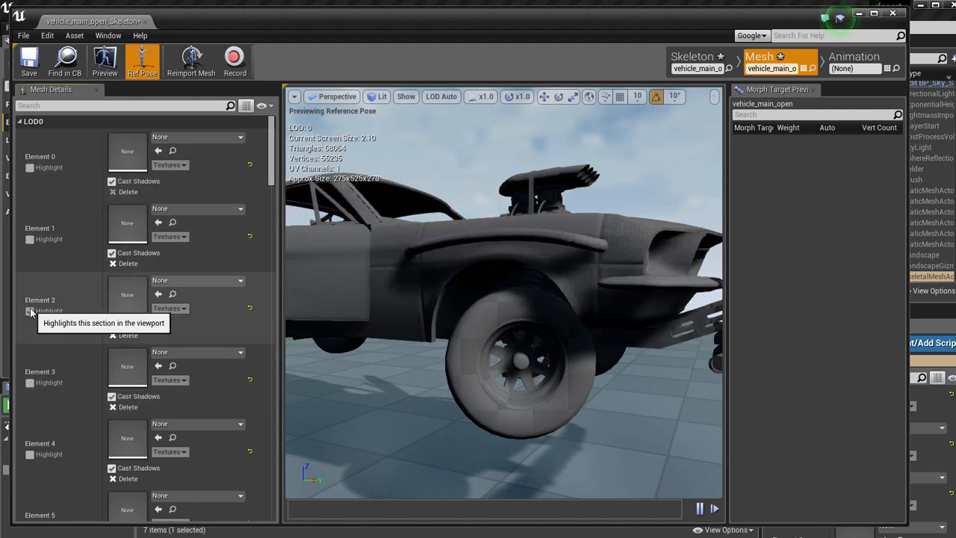
Highlight Element 7 to identify the wheels, assign wheel_mat to it, save the mesh, and turn the highlight off.
scroll(32, 359, down, 1)
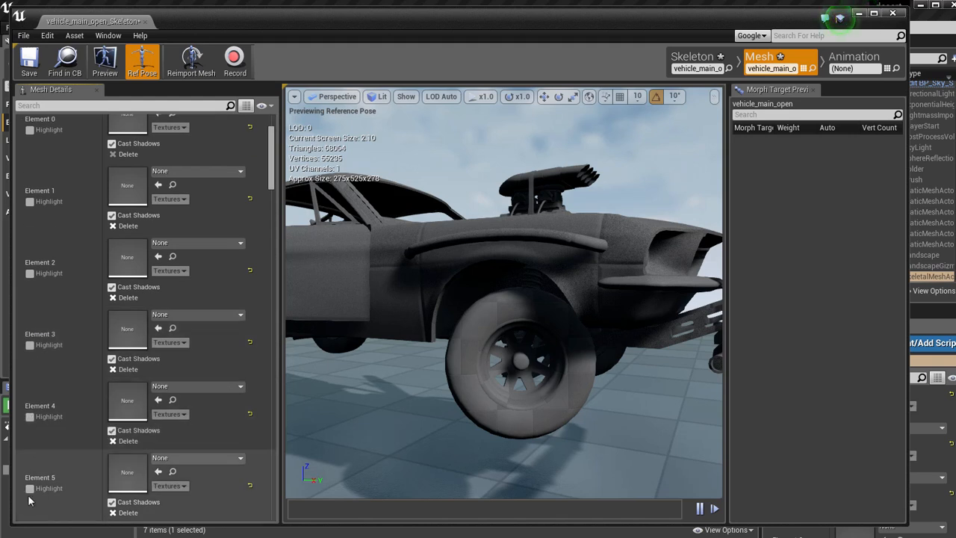
scroll(32, 486, down, 3)
scroll(32, 485, down, 2)
click(30, 441)
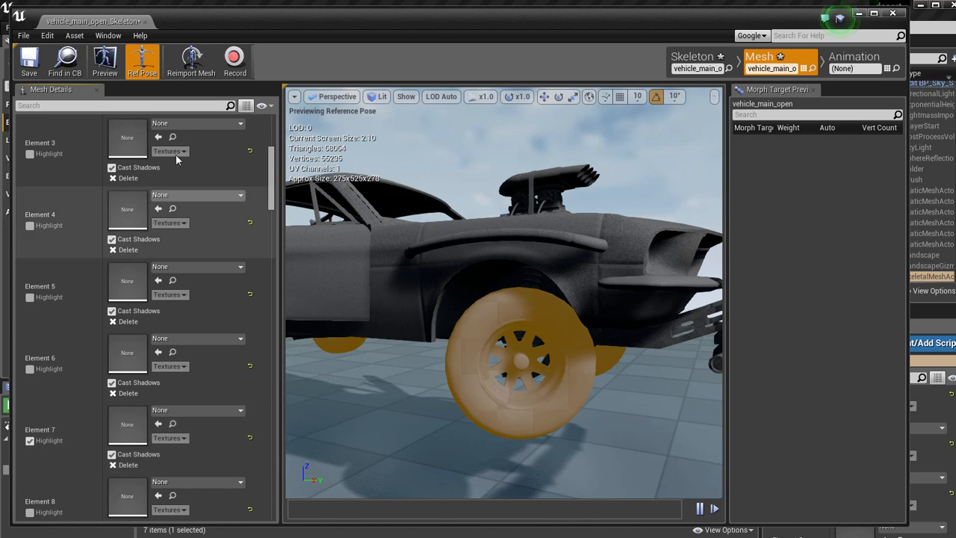
click(175, 412)
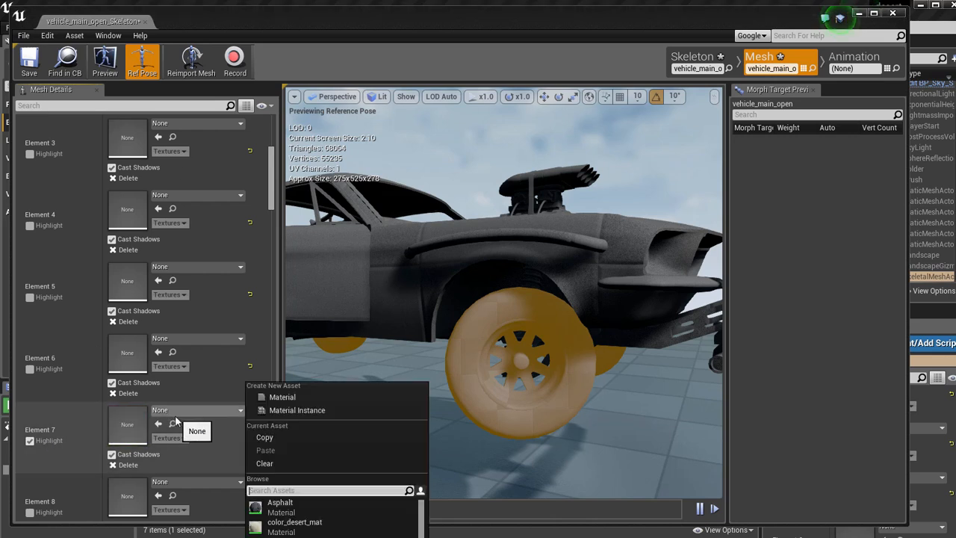
click(404, 507)
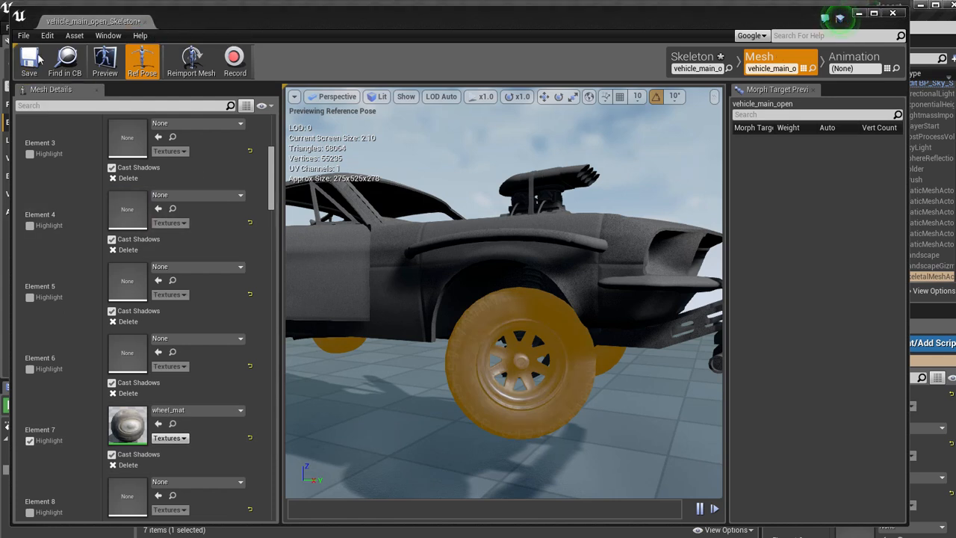
click(30, 440)
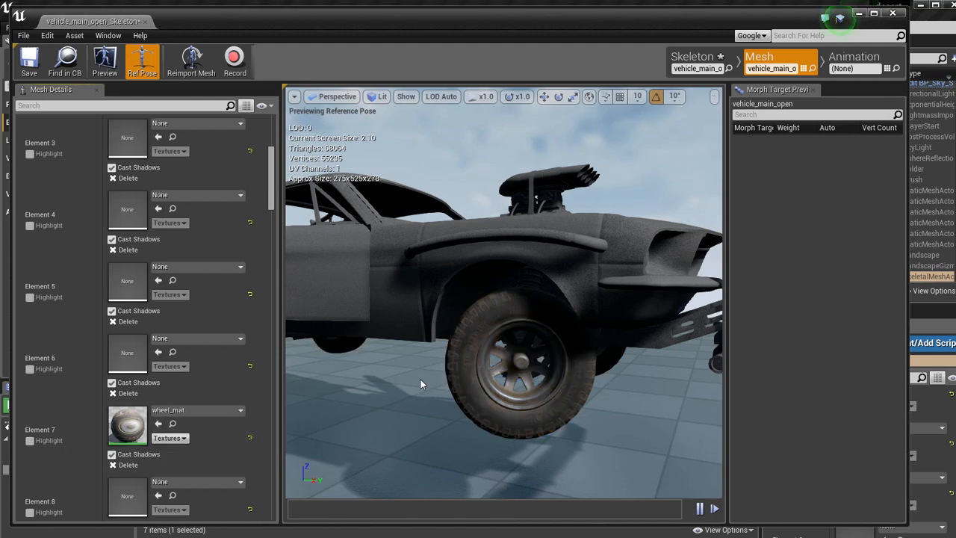
Inspect the textured front wheel up close, close the mesh editor, and view the car in the level with nothing selected.
right_drag(369, 383, 318, 270)
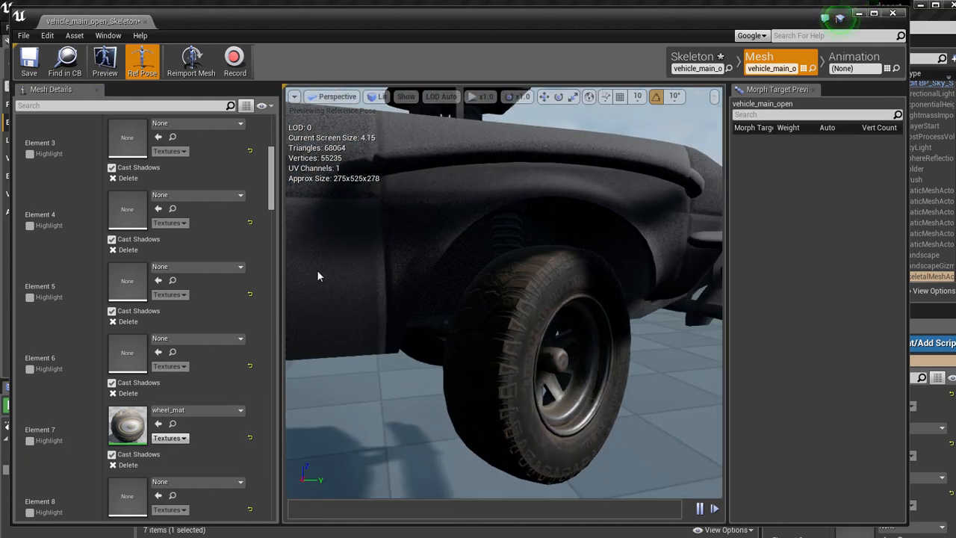
click(145, 24)
mouse_move(421, 310)
right_down()
mouse_move(463, 313)
mouse_move(421, 311)
right_up()
key(Escape)
right_drag(480, 261, 465, 355)
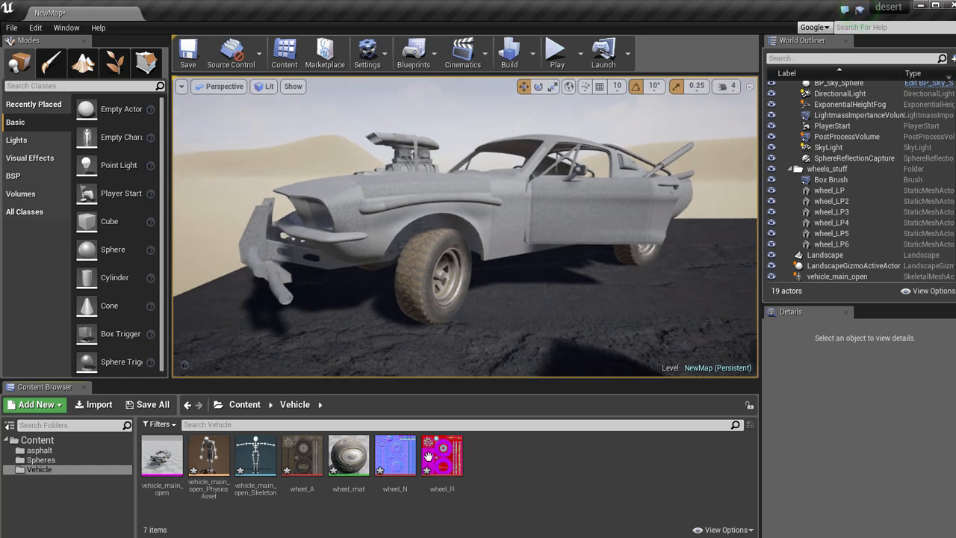
Import the main_x_A, main_x_N and main_x_R textures from the vehicle_tut/main_x folder into the Vehicle folder.
click(95, 405)
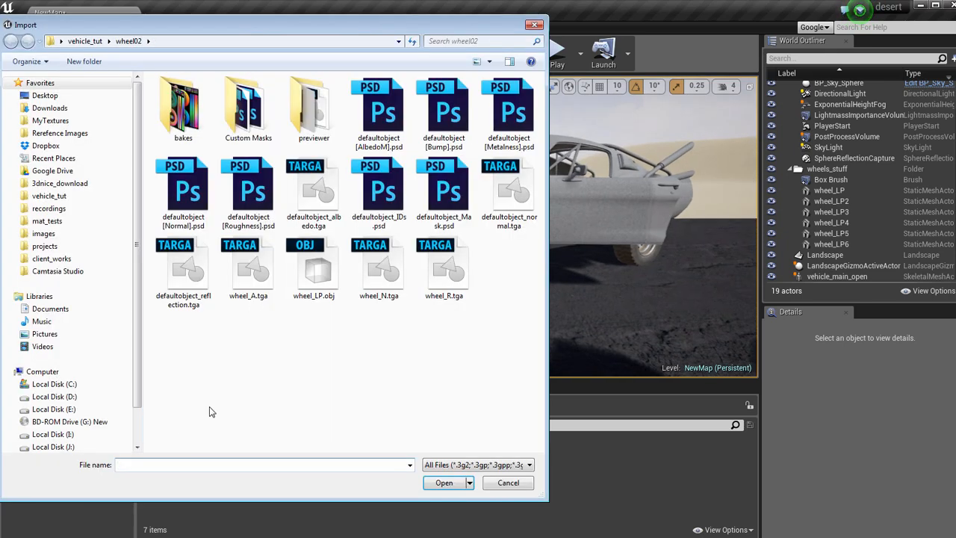
click(86, 42)
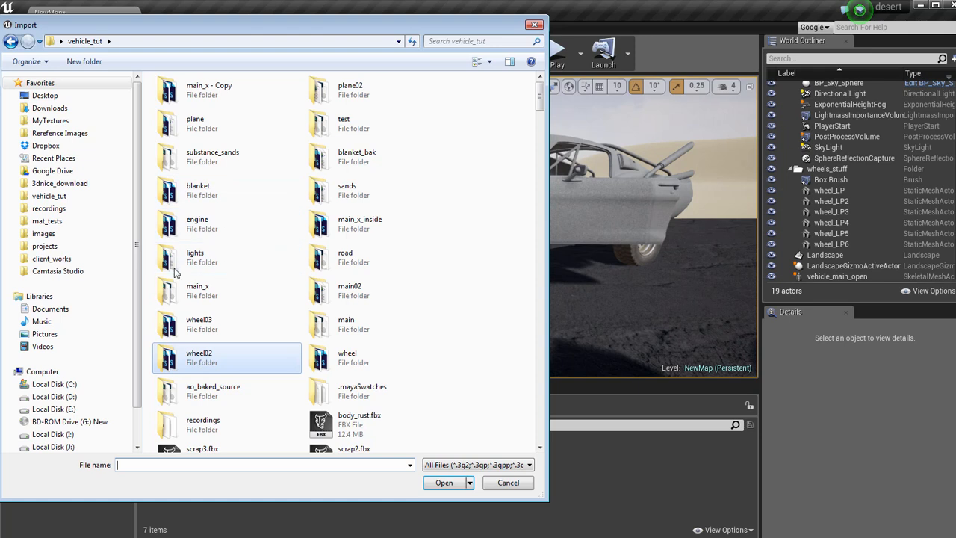
double_click(200, 299)
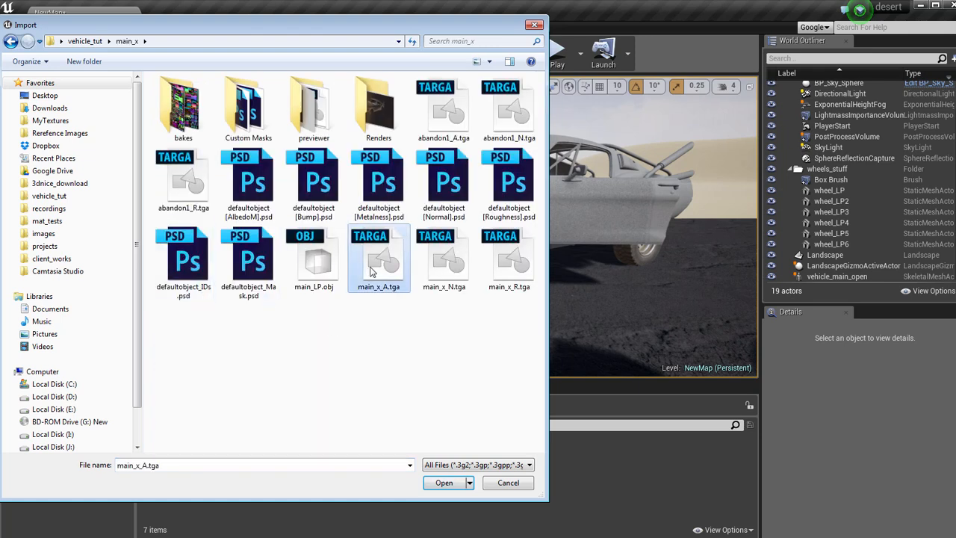
click(449, 484)
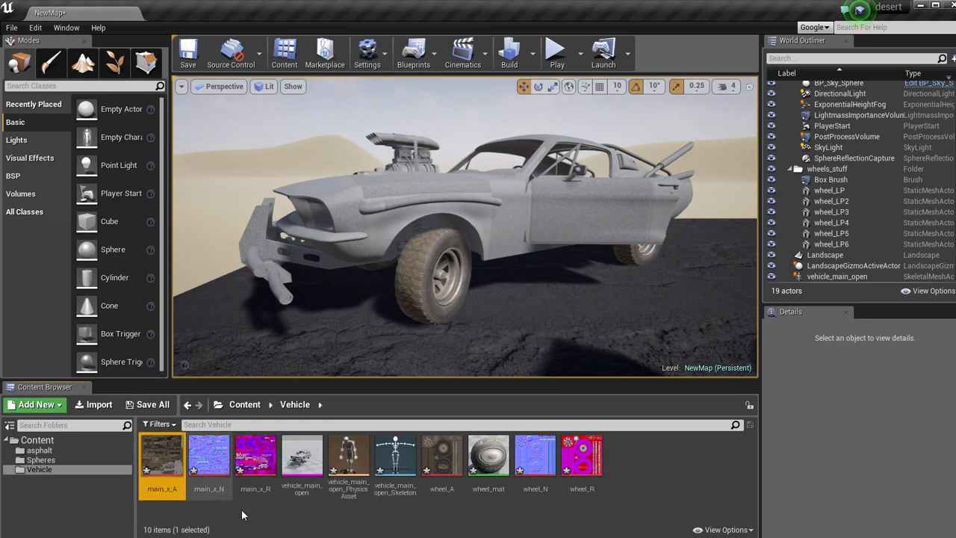
Turn off sRGB for the main_x_R texture, save it, and close the texture editor.
double_click(255, 456)
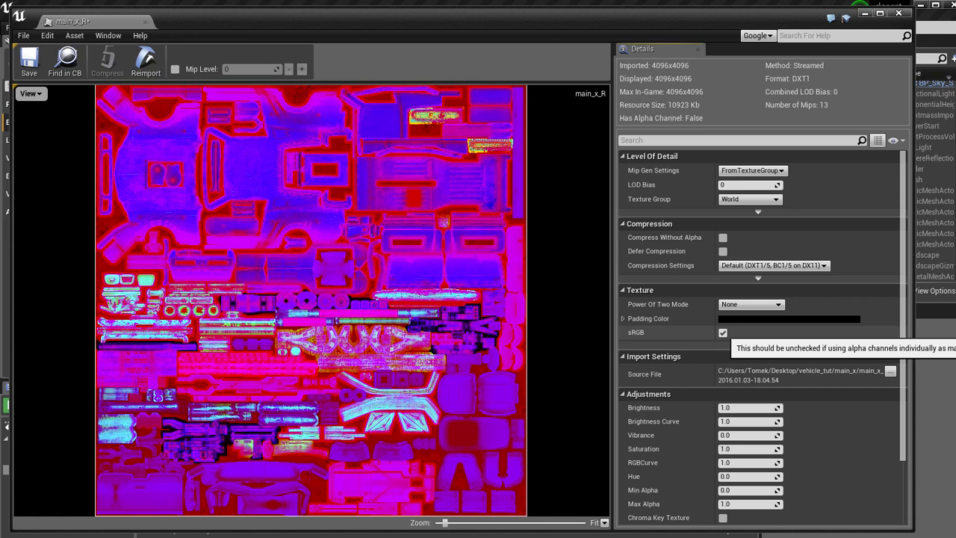
click(724, 332)
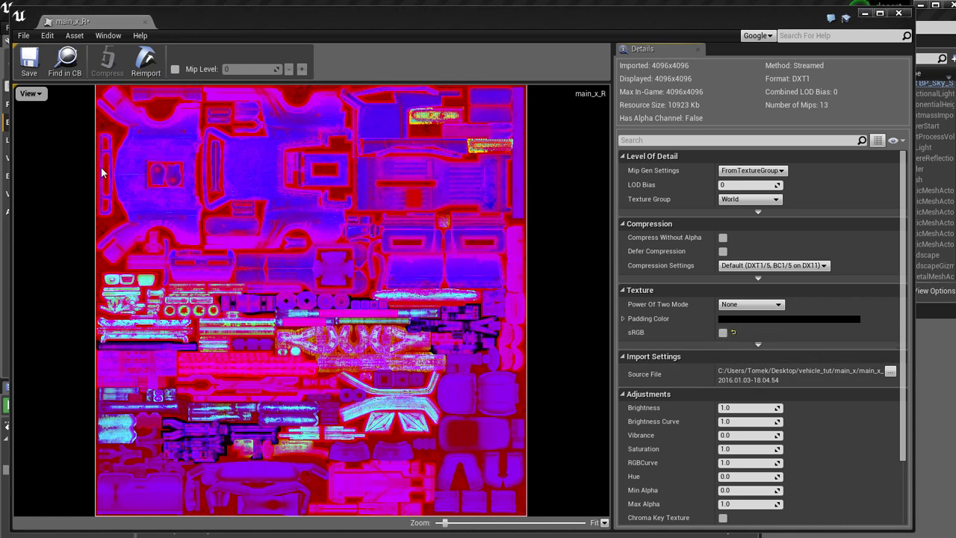
click(29, 63)
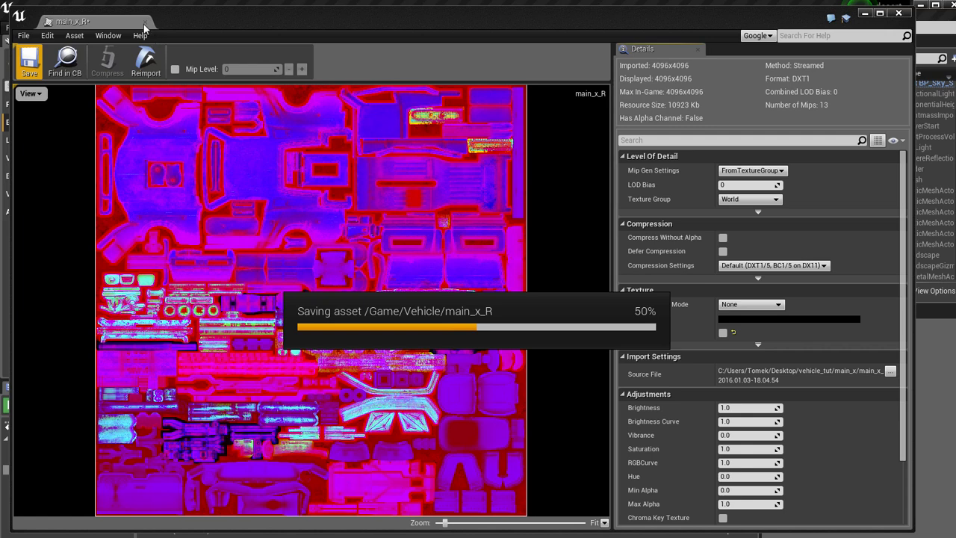
click(146, 22)
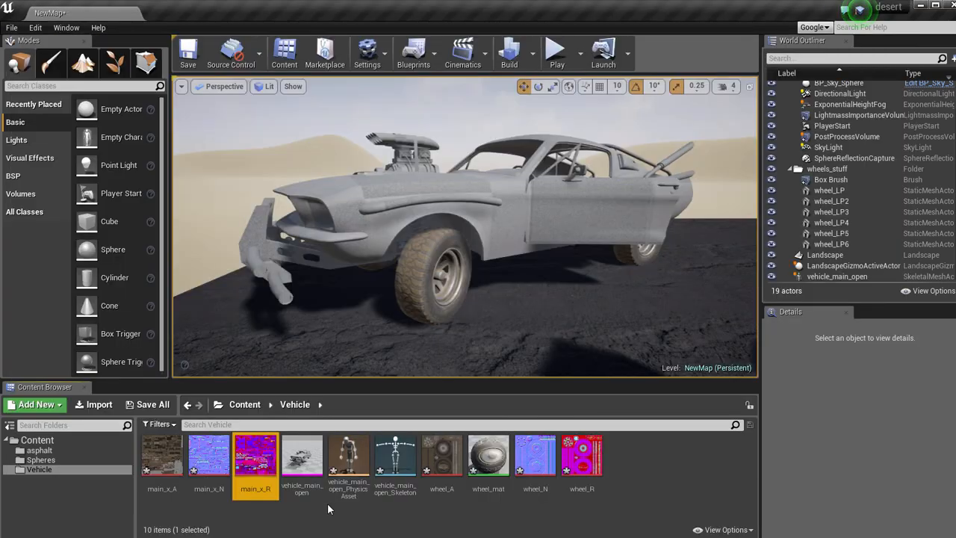
Create a material named main_mat in the Vehicle folder and open it for editing.
right_click(182, 511)
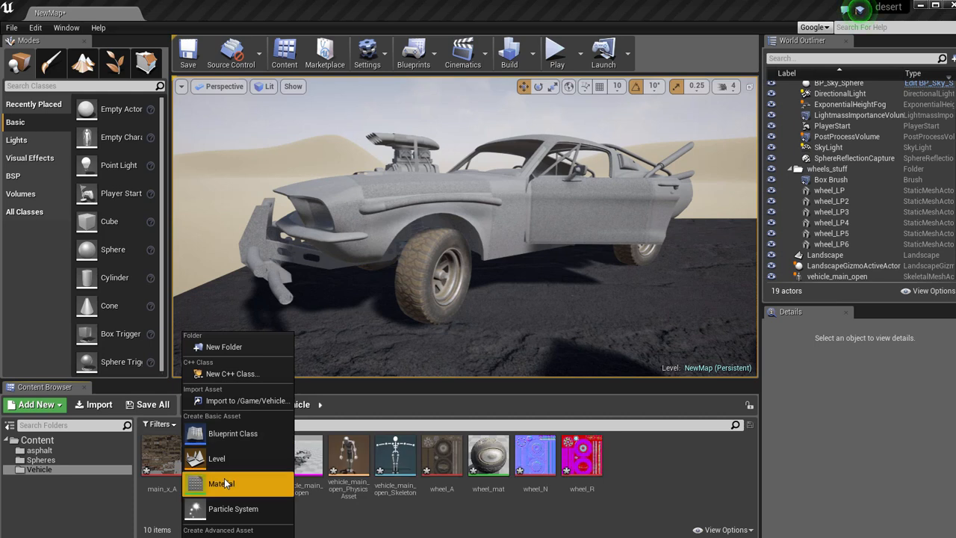
click(224, 483)
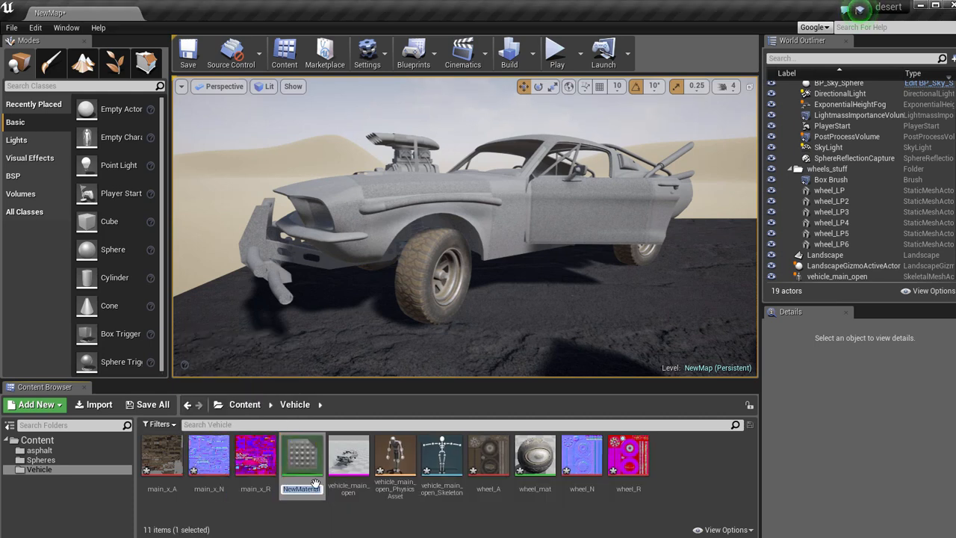
text(main_mat)
key(Return)
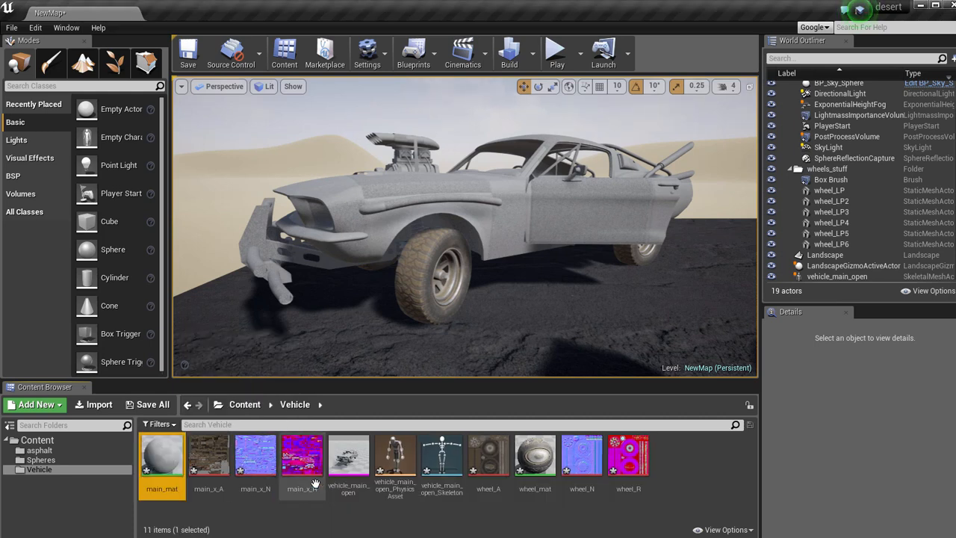
double_click(171, 489)
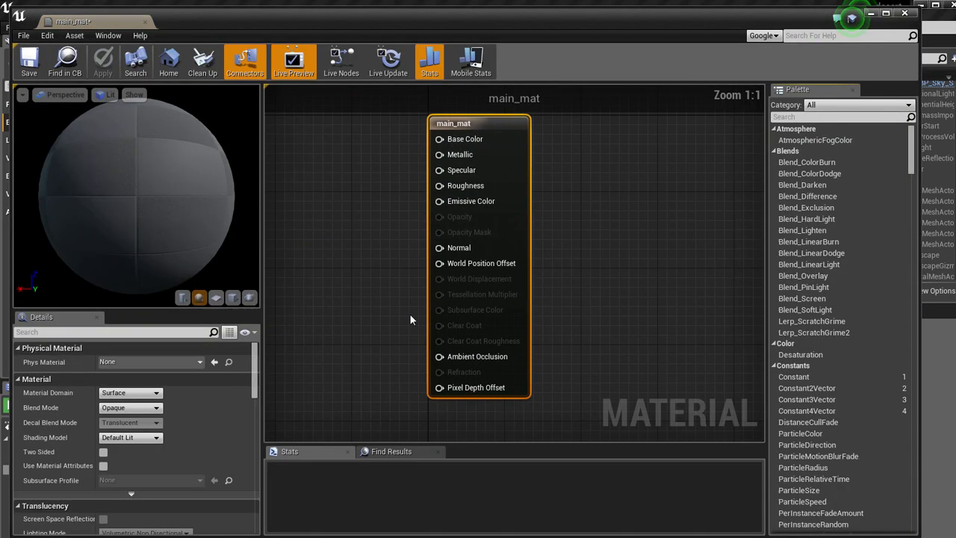
Add three Texture Sample nodes to the main_mat graph and stack them in a column beside the material node.
click(317, 142)
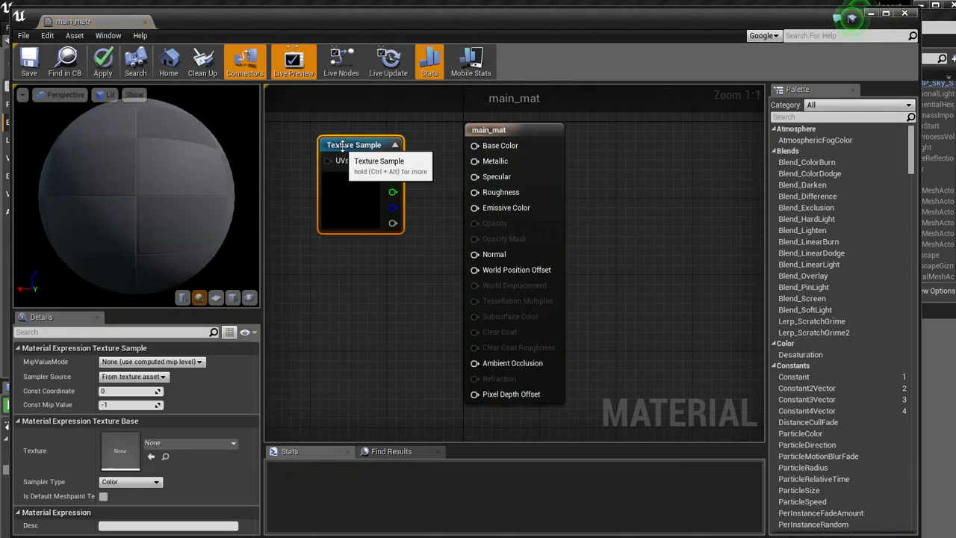
click(325, 277)
drag(341, 265, 333, 265)
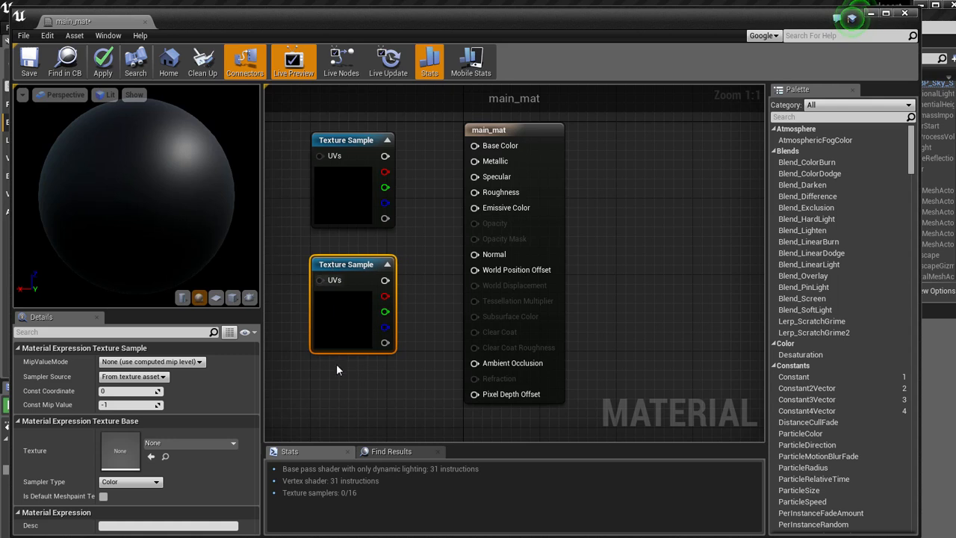
click(324, 393)
drag(346, 398, 323, 389)
right_drag(448, 248, 448, 278)
Connect the top Texture Sample to Base Color and assign the main_x_A texture to it.
drag(406, 180, 494, 170)
drag(362, 166, 361, 156)
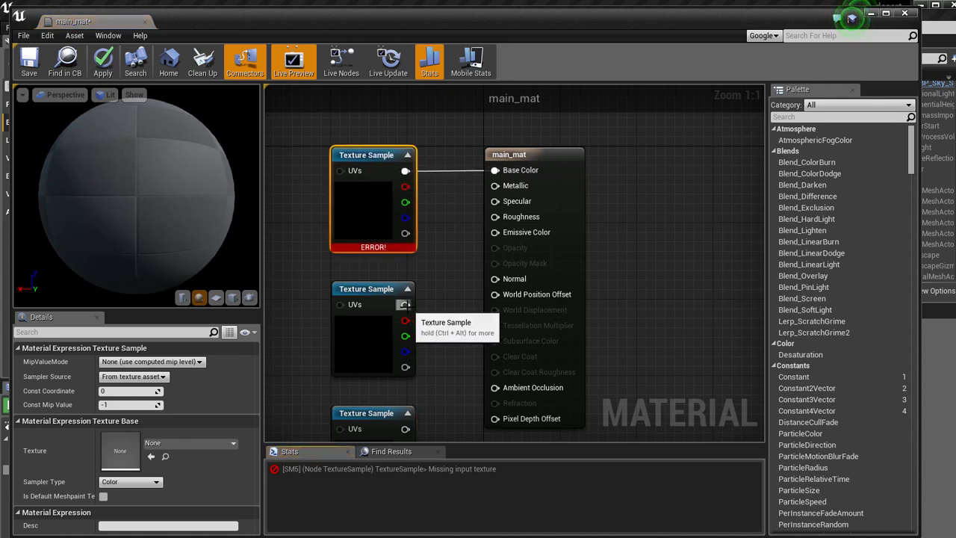
click(376, 292)
click(364, 155)
click(168, 444)
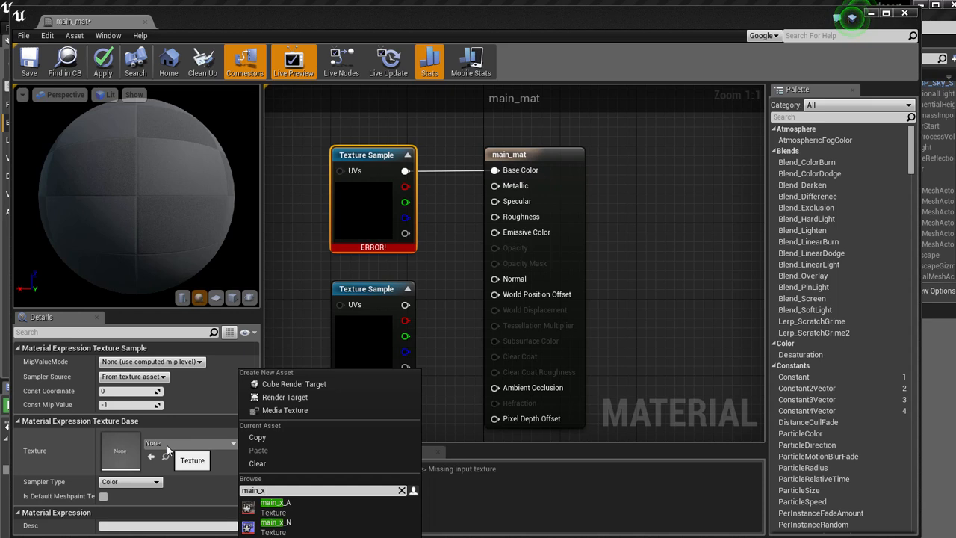
click(280, 509)
Assign the main_x_R texture to the middle Texture Sample node.
click(367, 292)
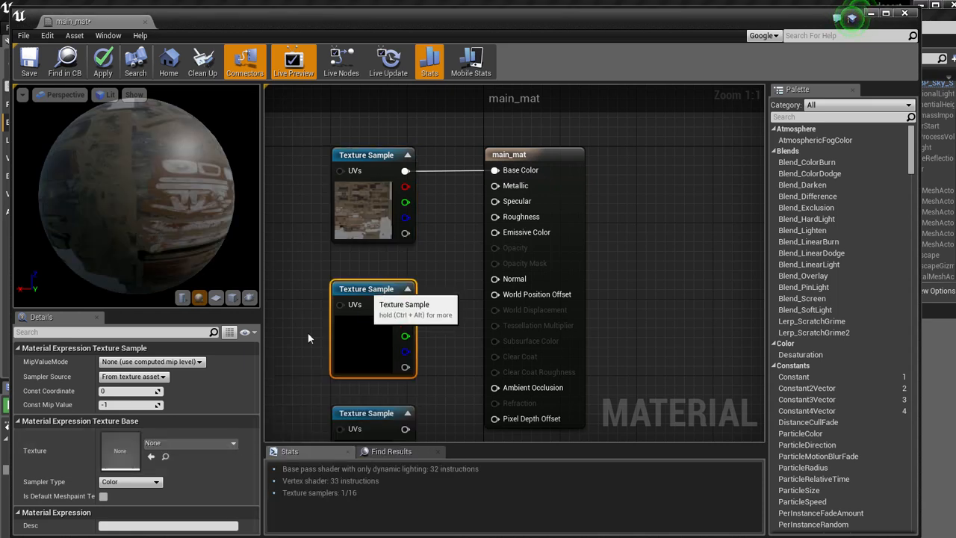
click(171, 445)
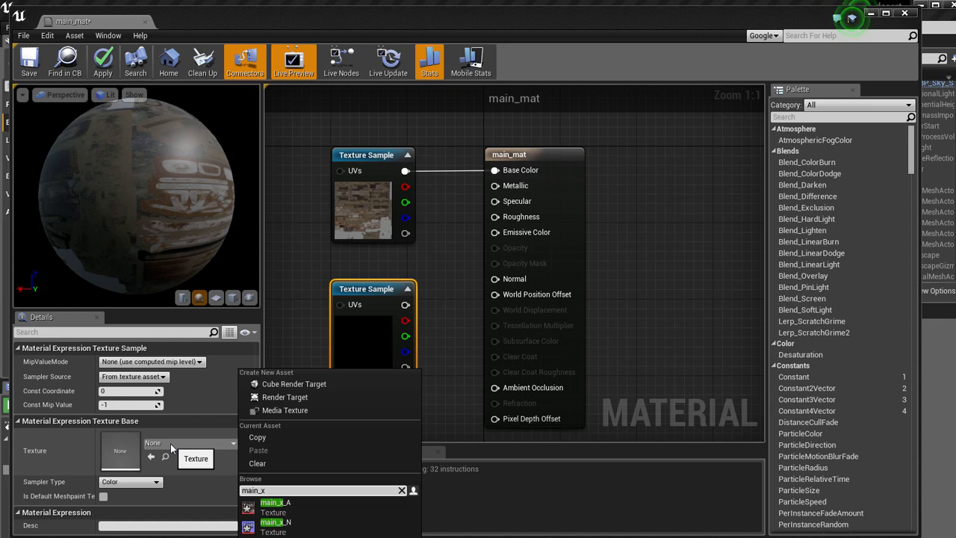
text(main_x_r)
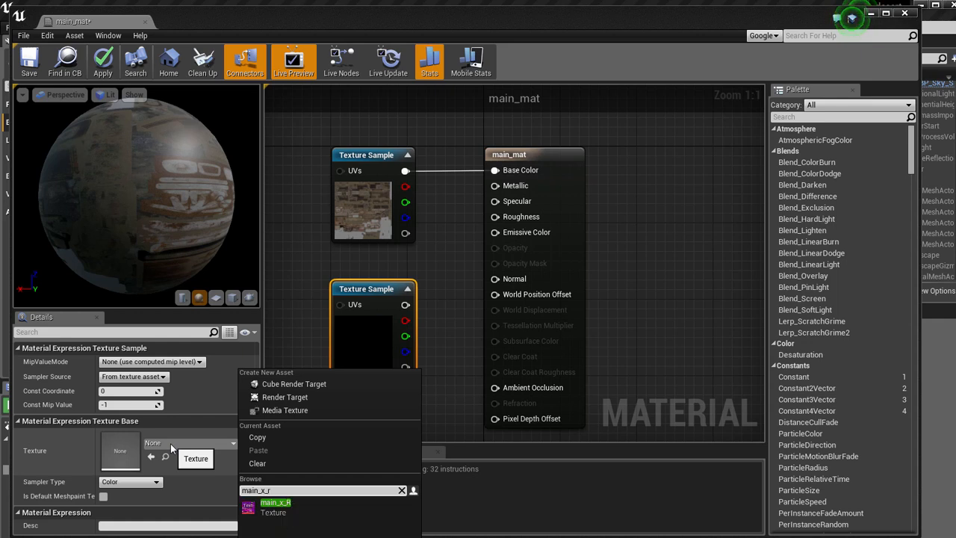
click(275, 503)
Assign the main_x_N texture to the lowest Texture Sample and connect its main output to the material's Normal input.
click(351, 413)
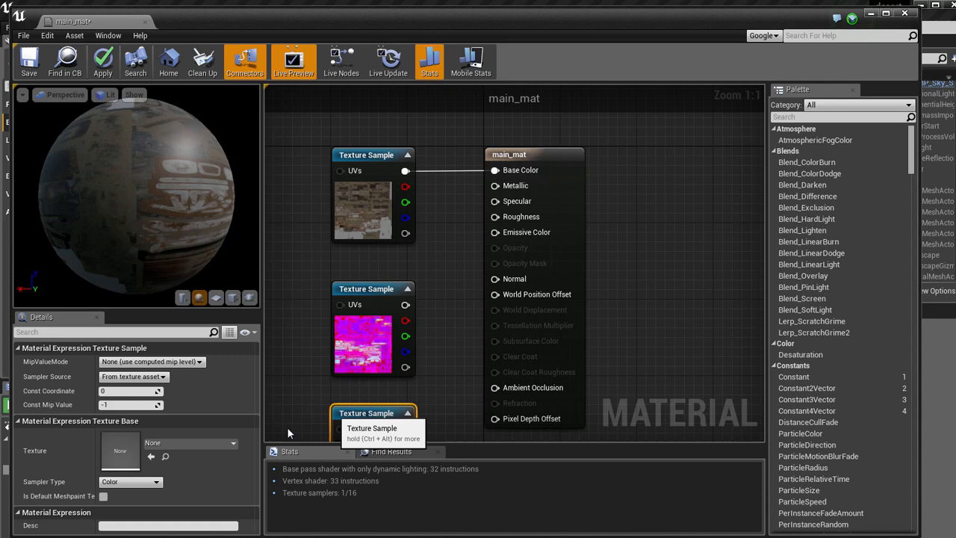
click(171, 444)
text(main_x_n)
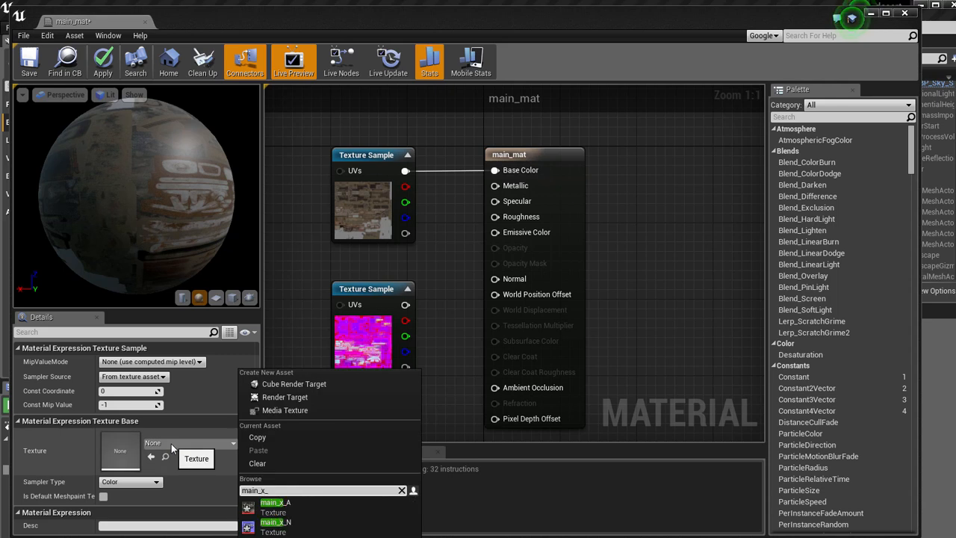
click(272, 503)
right_drag(433, 358, 442, 304)
right_click(446, 300)
drag(415, 373, 505, 224)
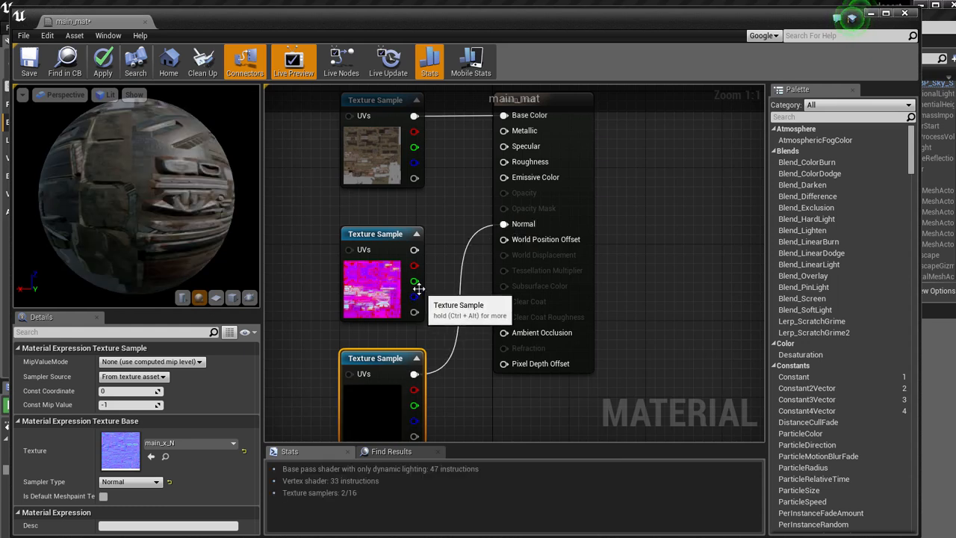
Connect the main_x_R sample's blue channel to Ambient Occlusion, green to Metallic and red to Roughness.
drag(415, 297, 504, 333)
drag(420, 284, 482, 201)
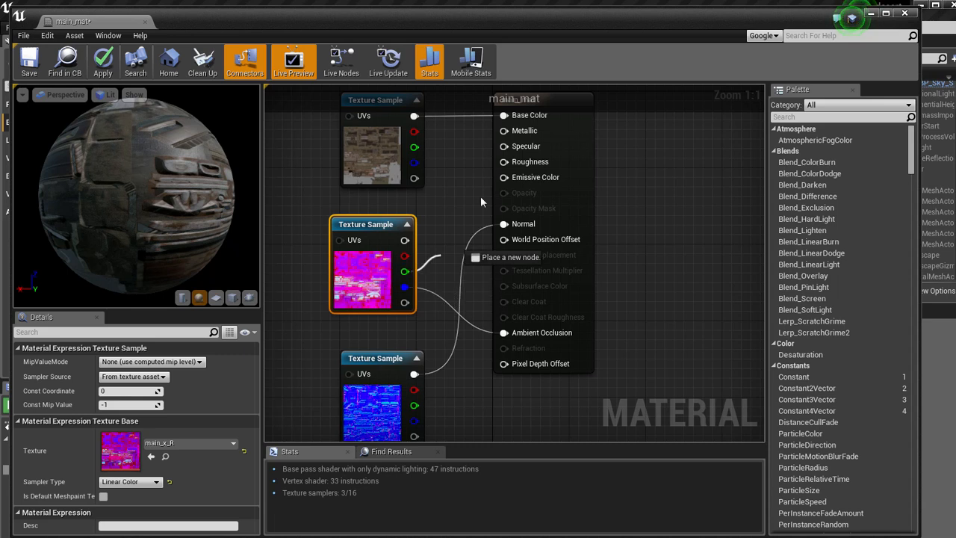
drag(508, 133, 505, 131)
drag(404, 256, 504, 163)
right_drag(447, 166, 446, 205)
Apply and save the main_mat material, and close its editor.
drag(195, 202, 136, 171)
click(101, 59)
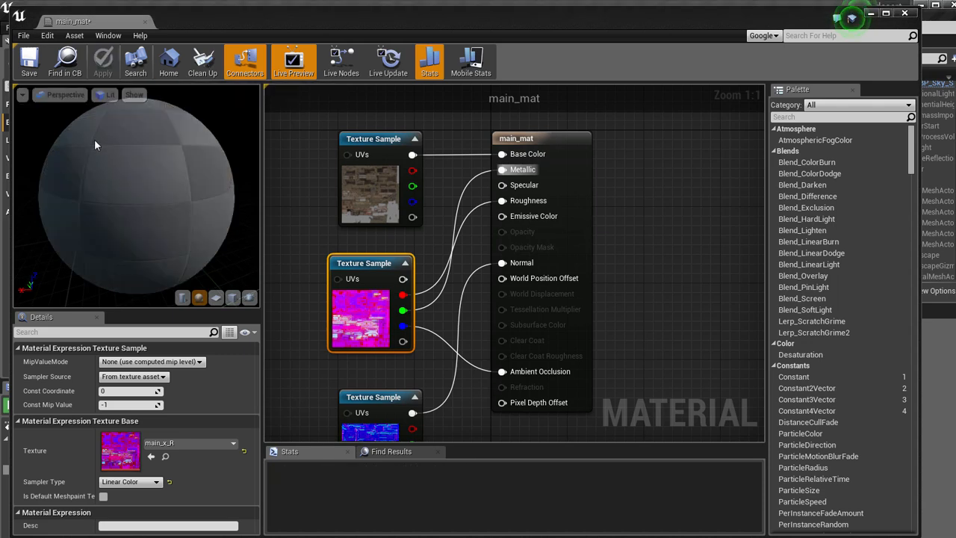
click(29, 60)
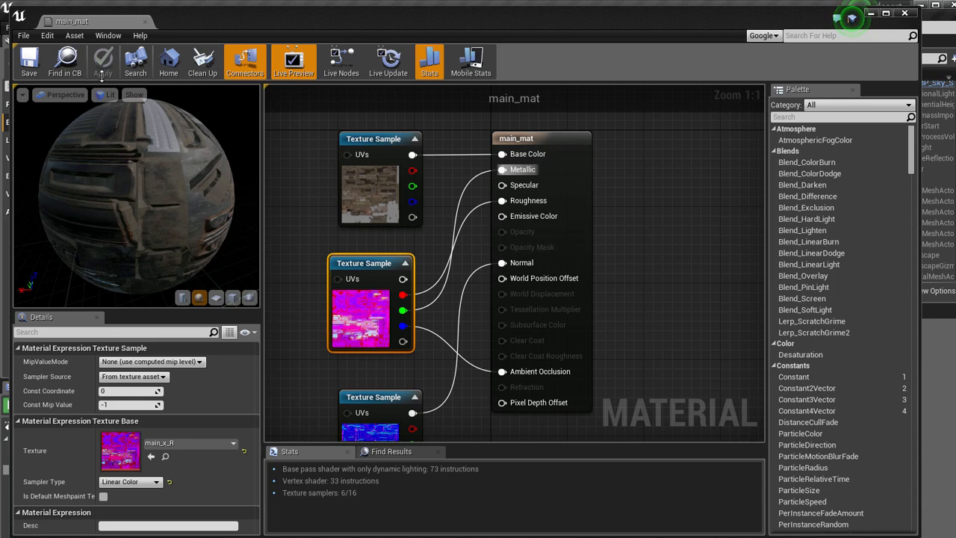
click(147, 21)
Open the vehicle_main_open mesh, highlight Element 0 to check its area, and assign main_mat to that element.
double_click(345, 478)
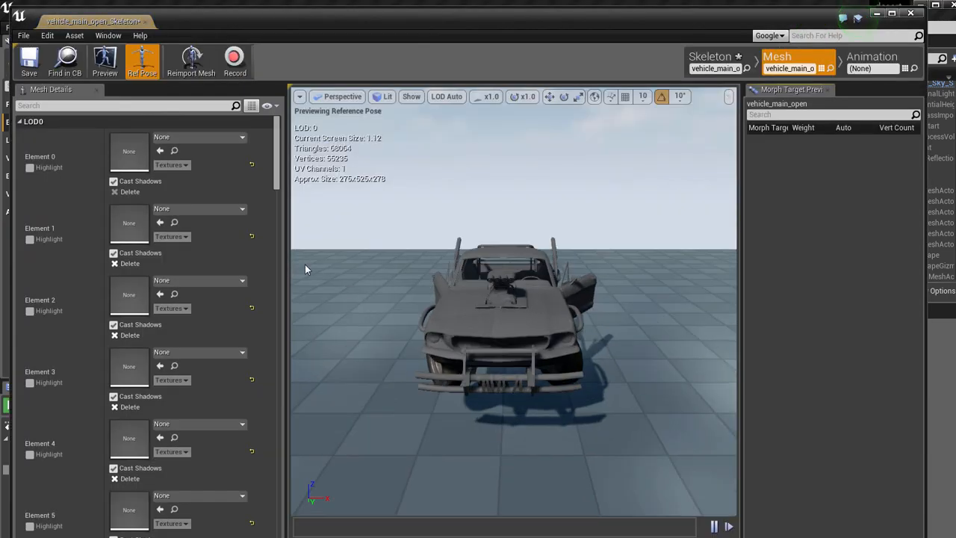
click(30, 168)
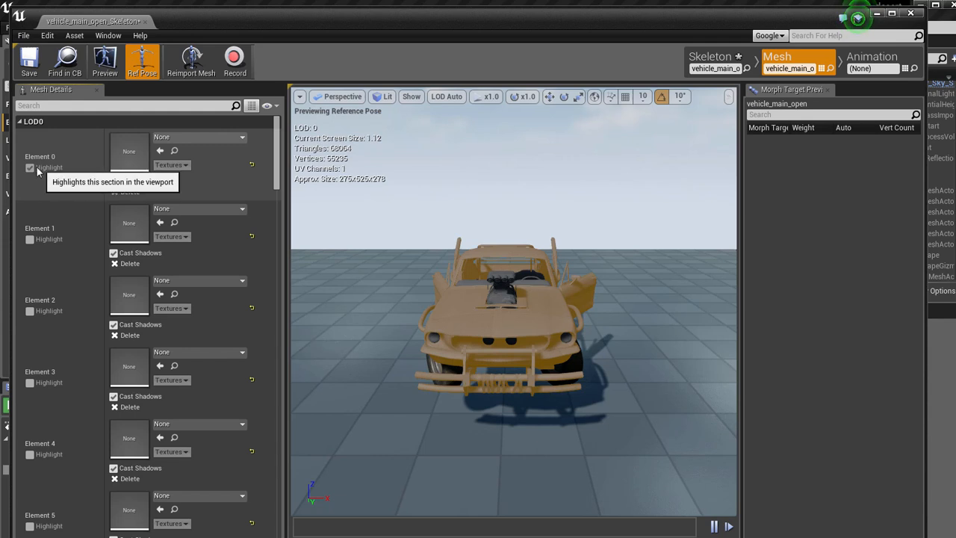
click(30, 168)
click(182, 139)
text(ma)
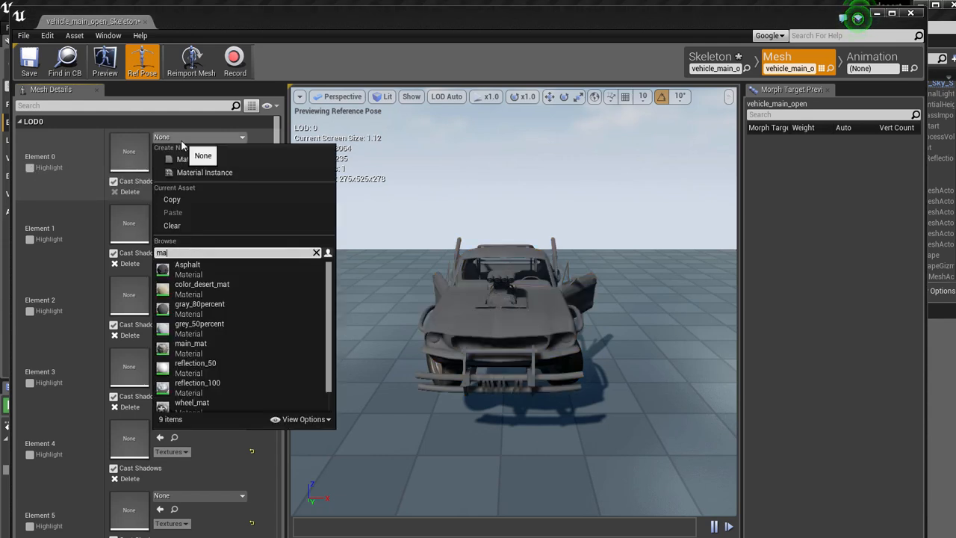
text(in_x)
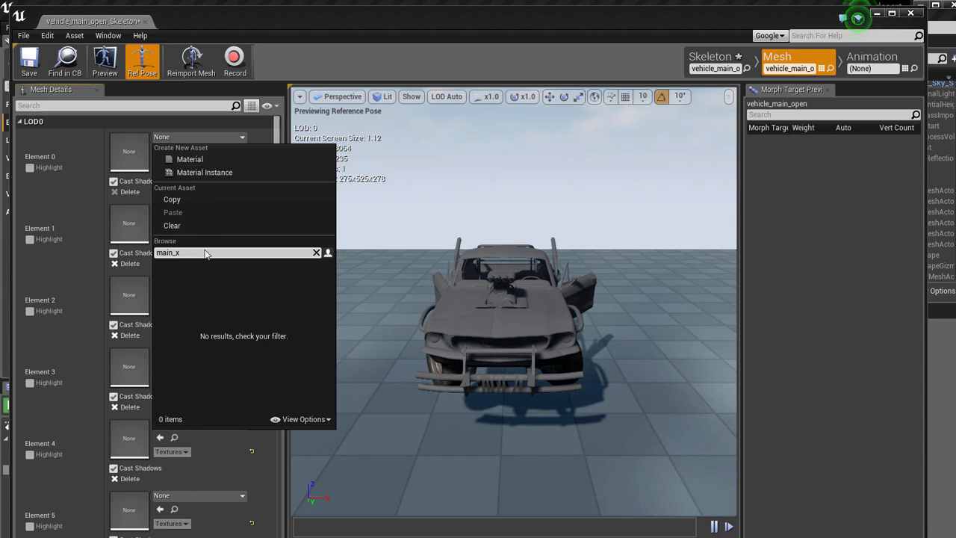
key(BackSpace)
click(192, 273)
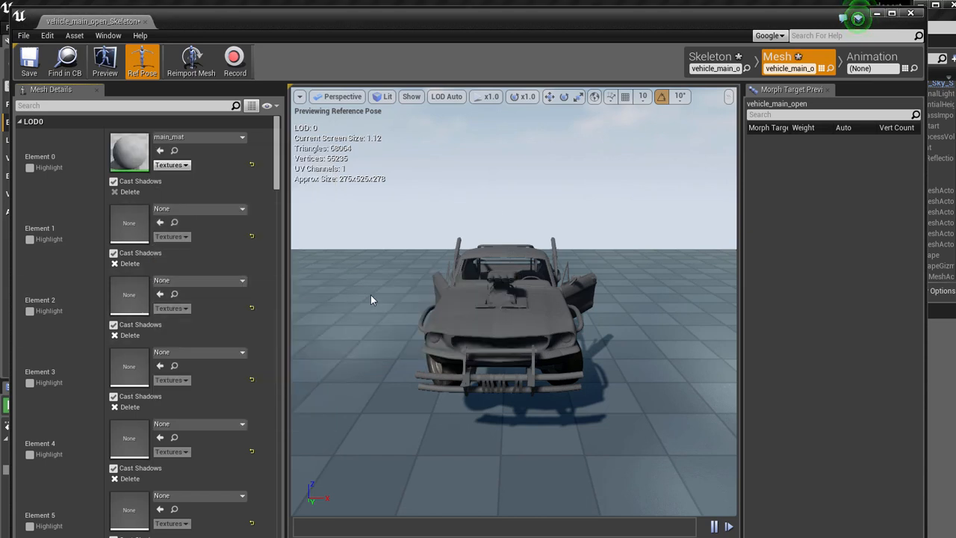
Inspect the textured car body in the mesh preview and test the left door's swing by rotating the door_door_L bone.
drag(365, 254, 115, 202)
scroll(486, 239, down, 4)
scroll(486, 239, up, 5)
scroll(560, 248, down, 5)
scroll(471, 263, up, 4)
click(431, 256)
drag(431, 257, 771, 253)
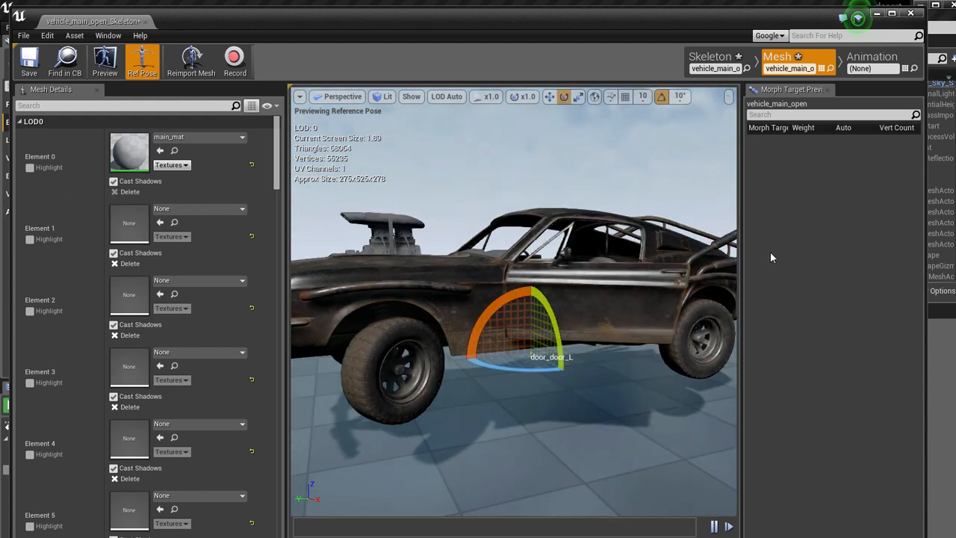
drag(493, 236, 103, 83)
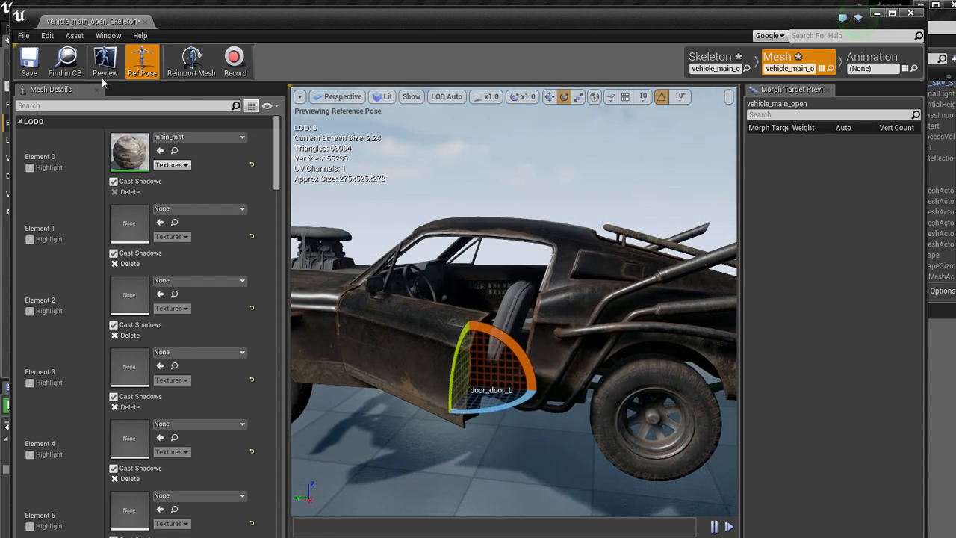
Save the vehicle_main_open mesh, close its editor and clear the asset selection.
click(26, 63)
click(145, 21)
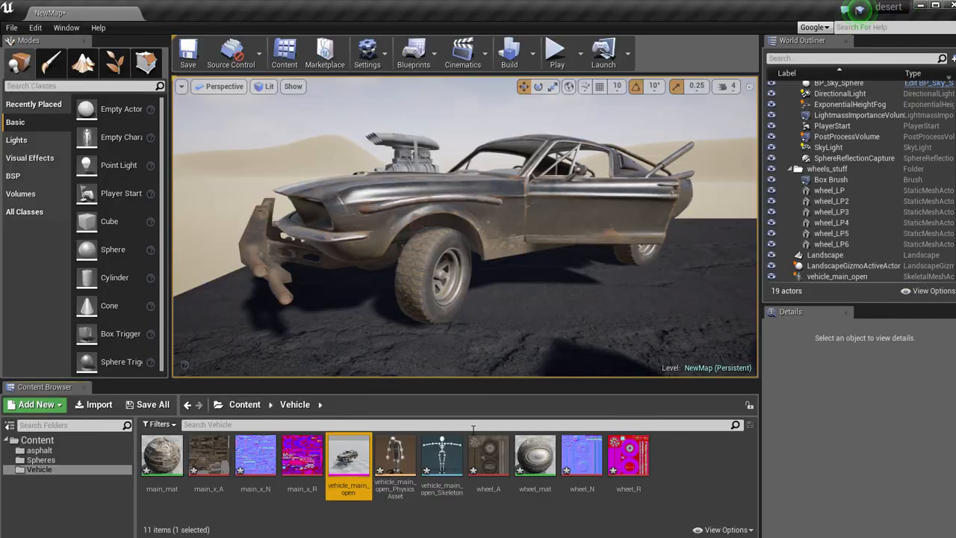
click(686, 477)
Raise the SphereReflectionCapture beside the wheels and place a duplicate of it on the opposite side of the car.
right_drag(584, 232, 490, 293)
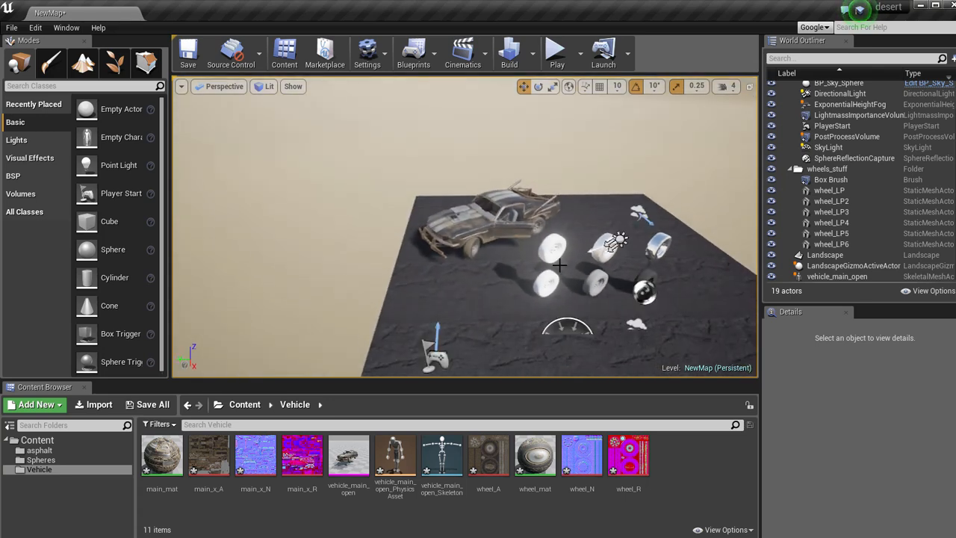
click(644, 291)
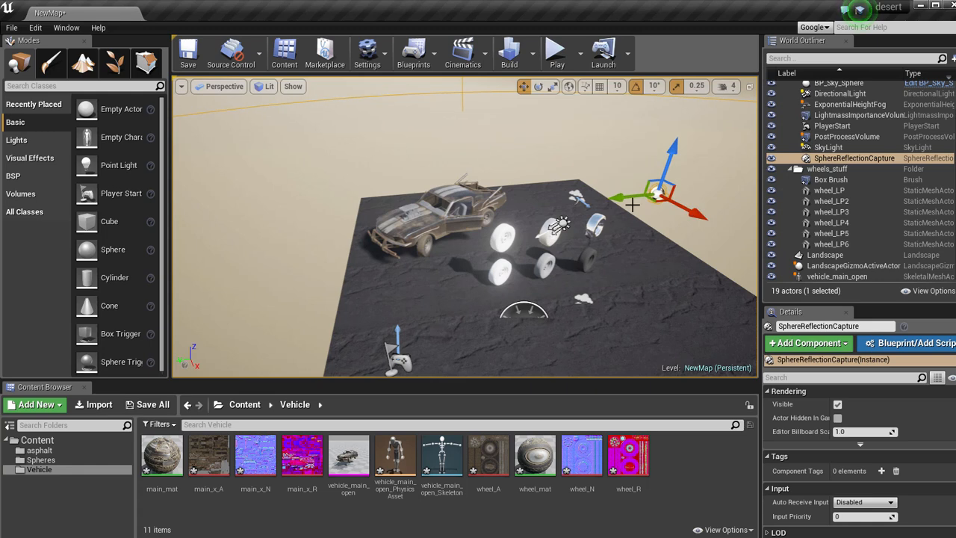
alt+drag(603, 200, 106, 248)
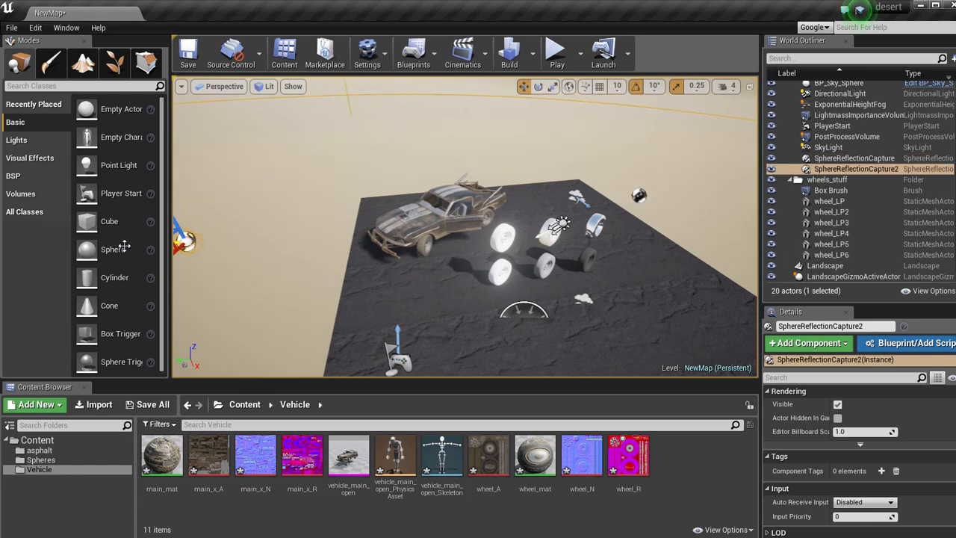
right_drag(444, 249, 807, 296)
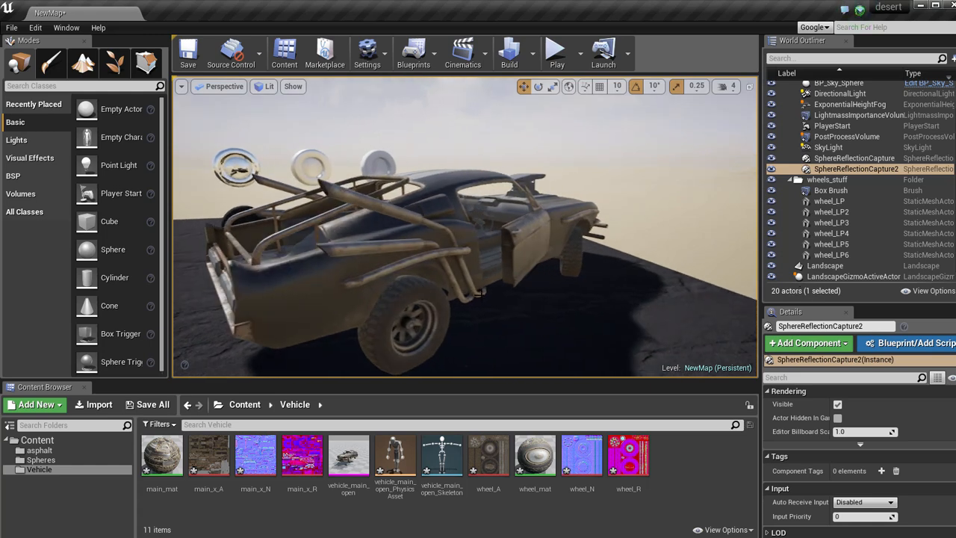
Set the SkyLight's intensity to 0.8.
click(807, 147)
scroll(893, 439, down, 1)
scroll(871, 448, down, 6)
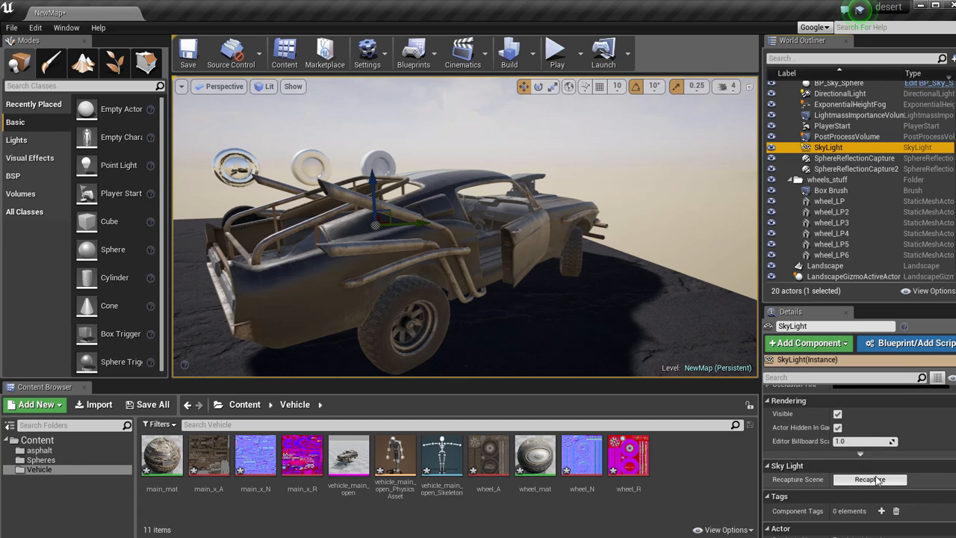
scroll(880, 479, up, 5)
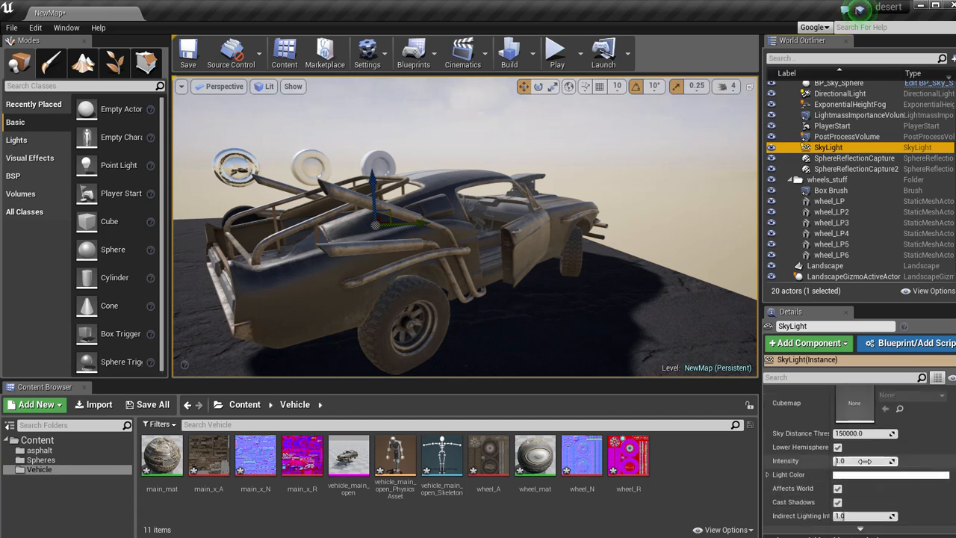
drag(865, 461, 869, 461)
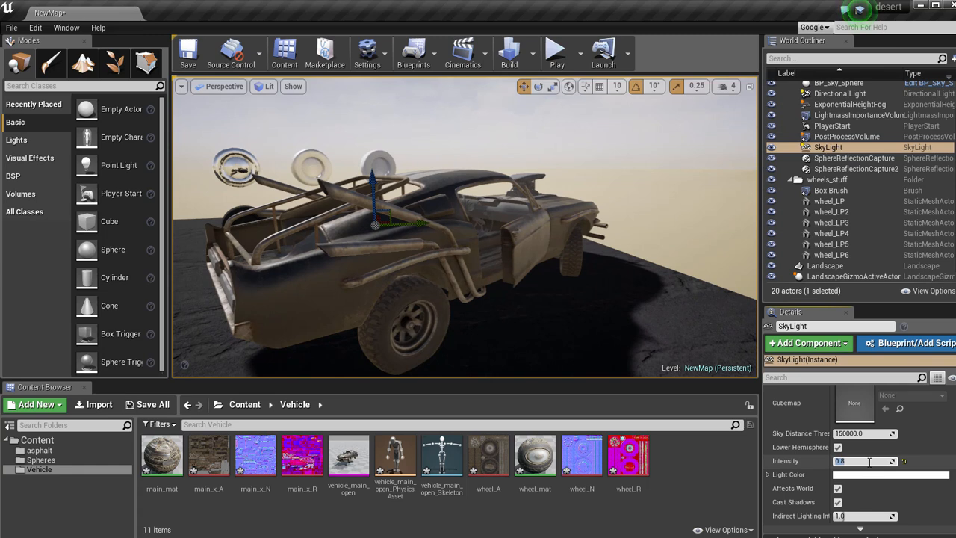
Play the level and fly around, under and behind the car to examine its materials and reflections, and end the play session.
alt+drag(538, 240, 4, 265)
right_drag(465, 226, 389, 213)
right_drag(532, 240, 620, 251)
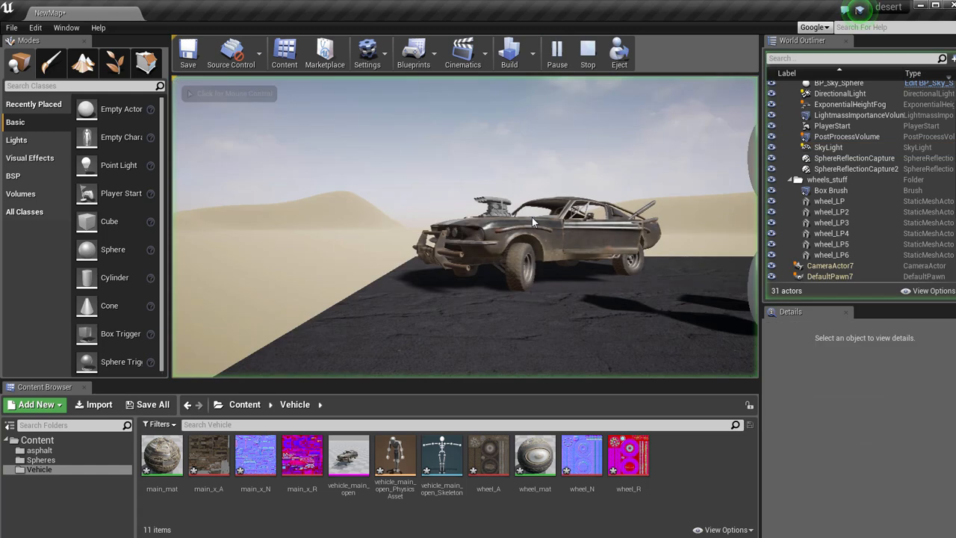
click(531, 216)
key(w)
key(w)
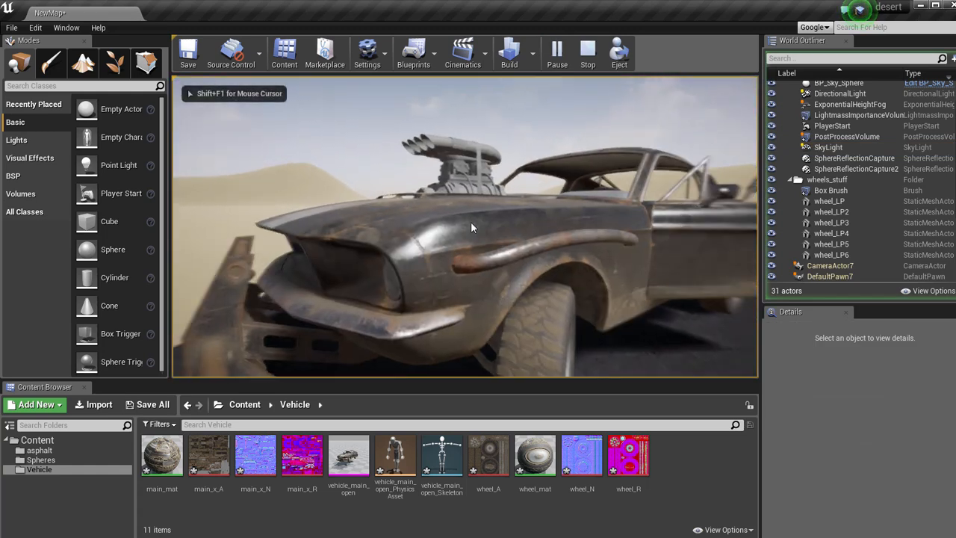
key(d)
key(s)
key(w)
key(w)
key(d)
key(w)
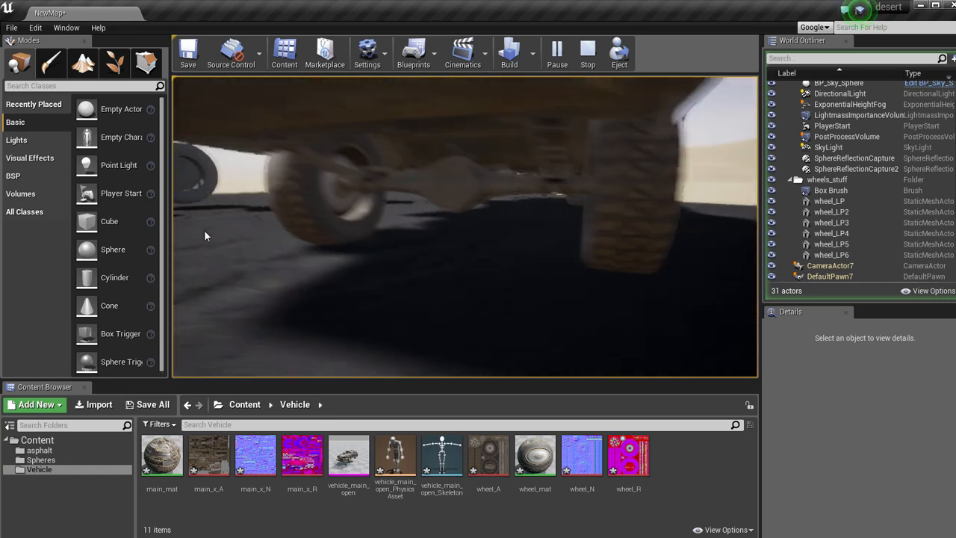
key(s)
key(s)
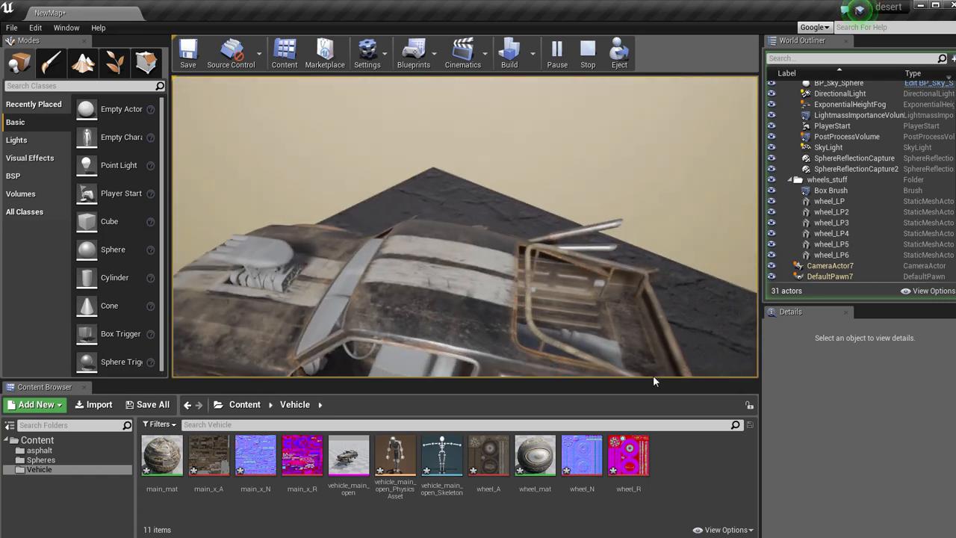
key(w)
key(s)
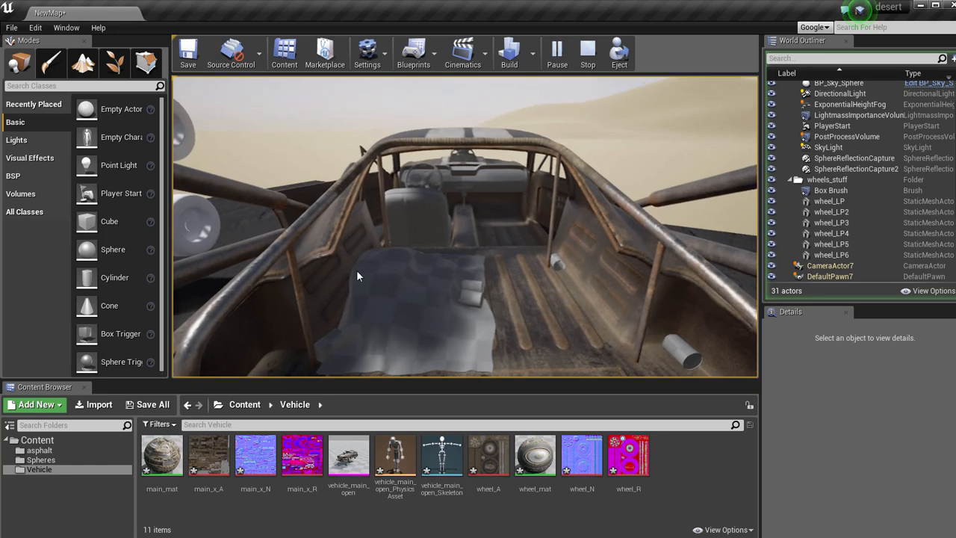
key(a)
key(s)
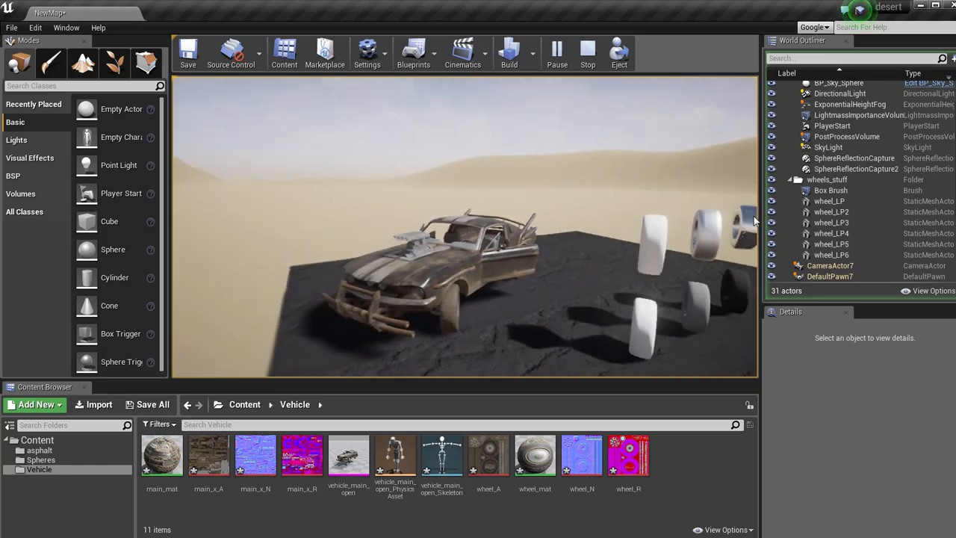
key(Escape)
Clear the Physics Asset assigned to the vehicle_main_open mesh and save the mesh.
double_click(348, 457)
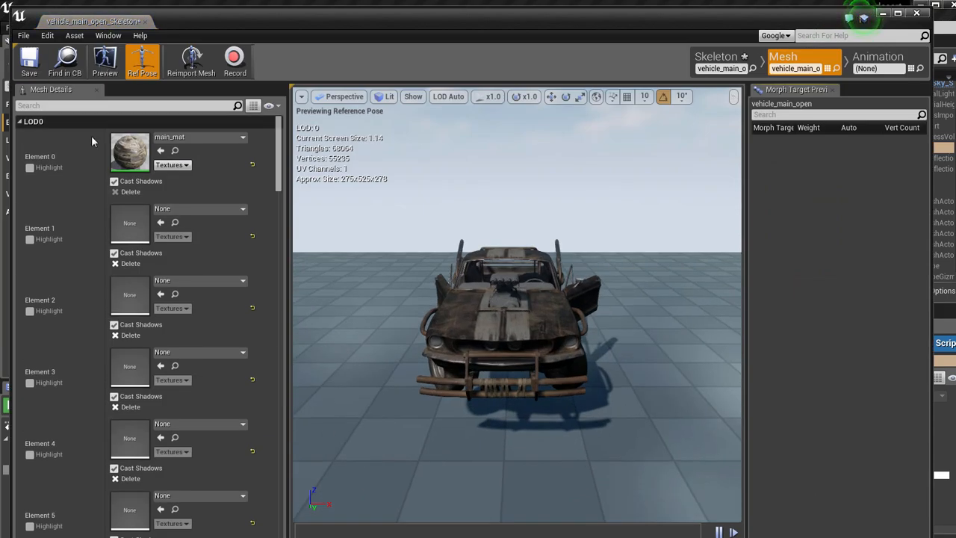
scroll(276, 224, down, 5)
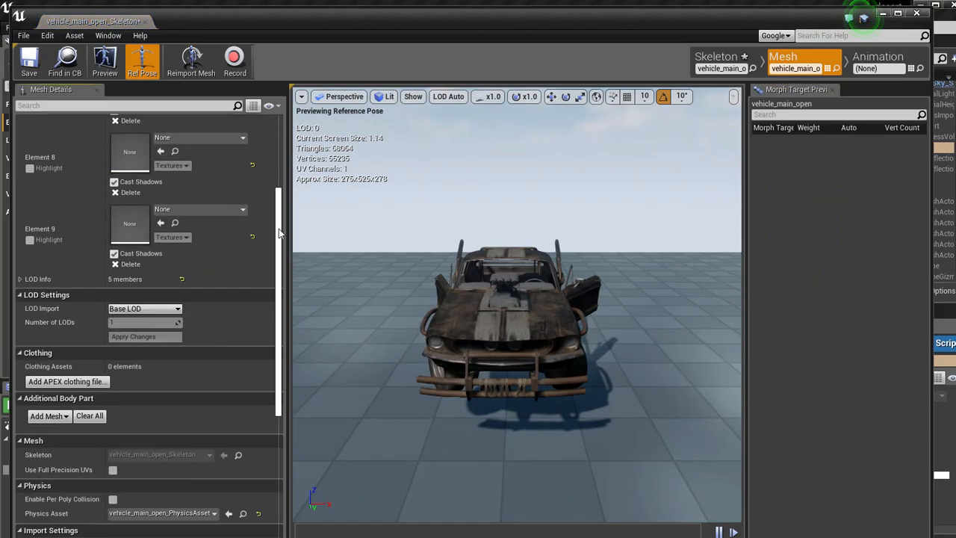
scroll(280, 238, down, 1)
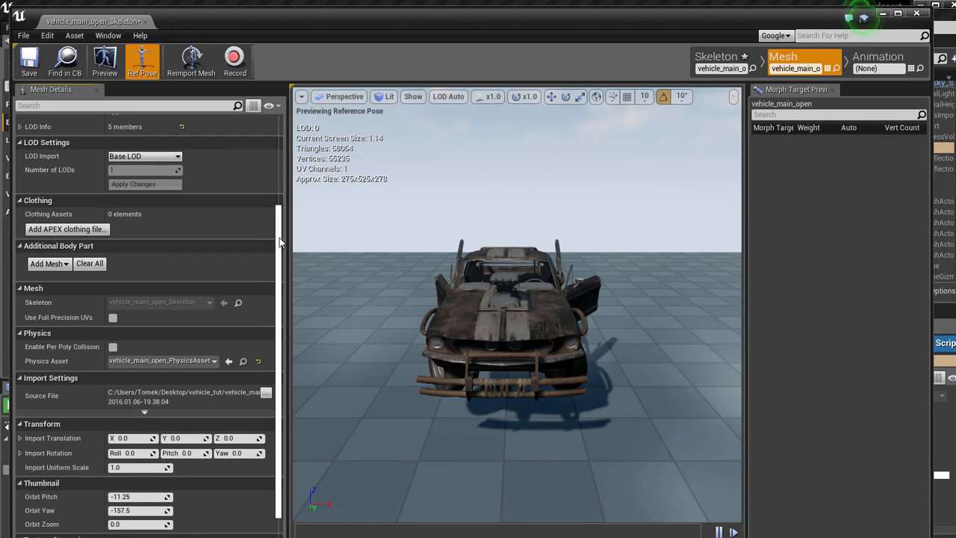
click(214, 360)
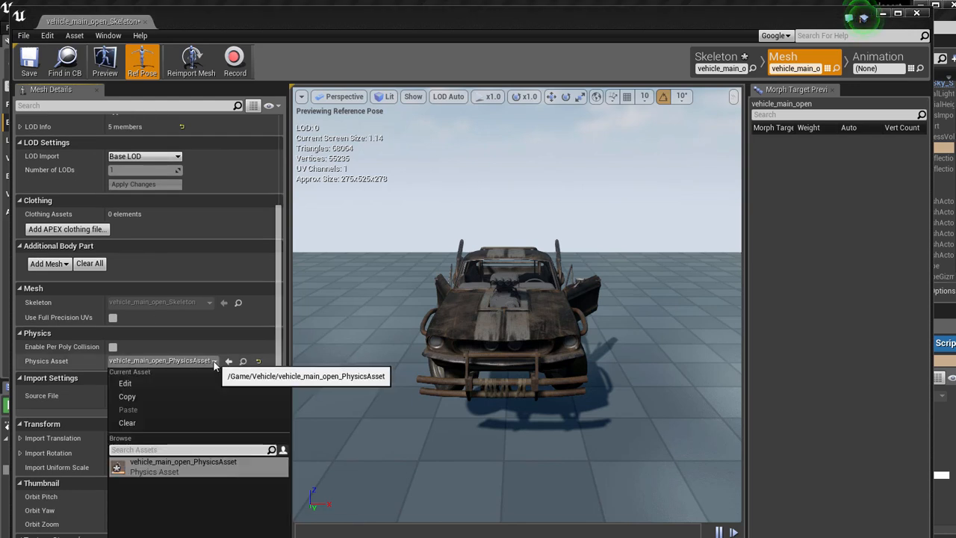
click(138, 424)
click(30, 65)
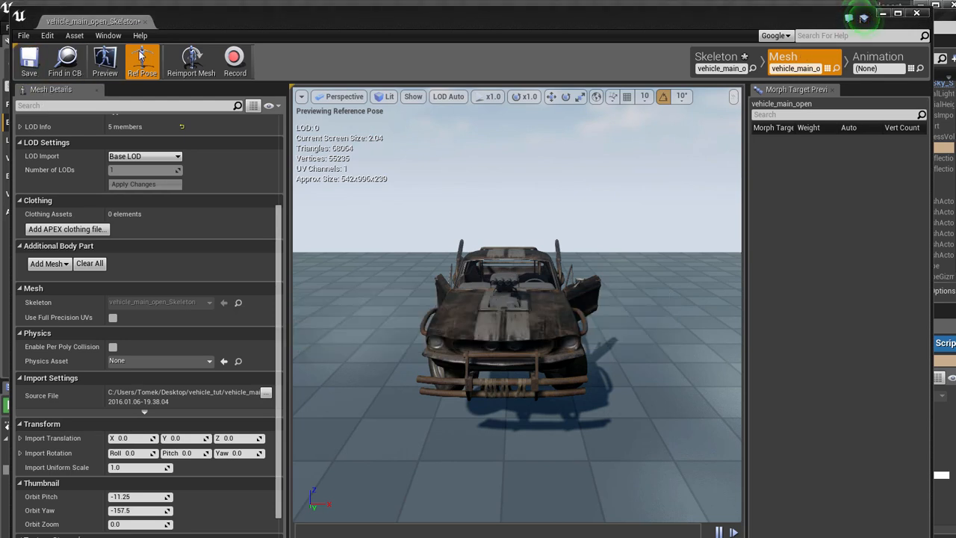
Return from the vehicle_main_open mesh editor to the desert level and play it.
click(145, 22)
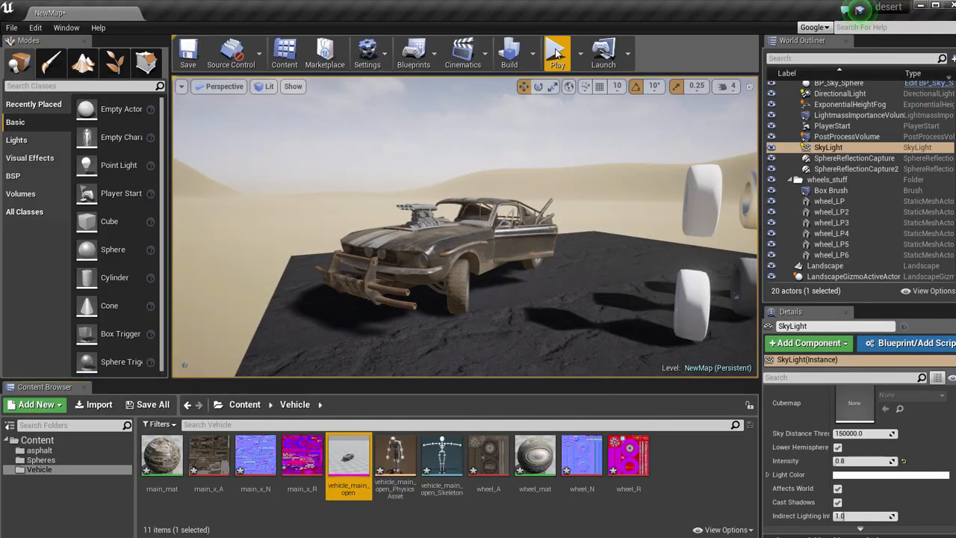
click(556, 52)
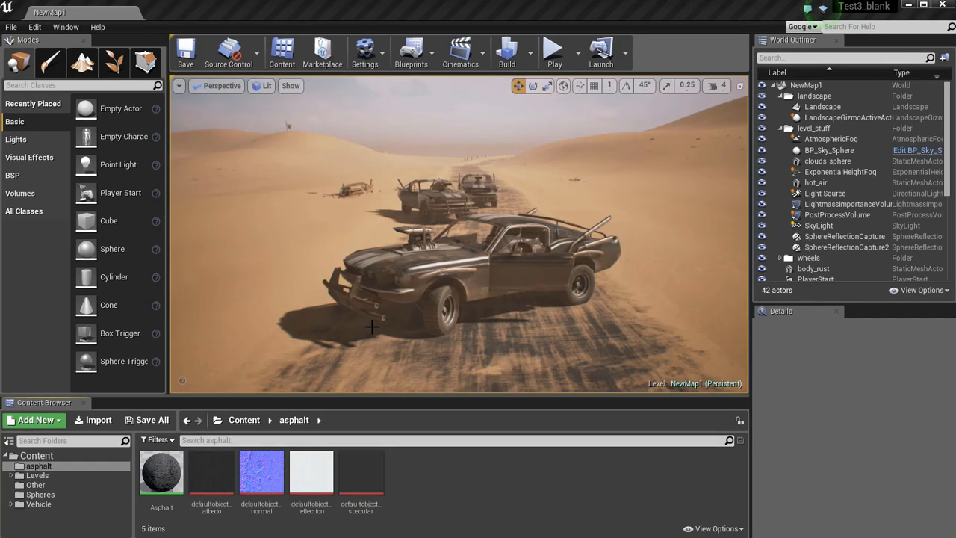
Select the road_model and the Landscape in the finished desert scene to inspect their extents, and clear the selection.
click(348, 310)
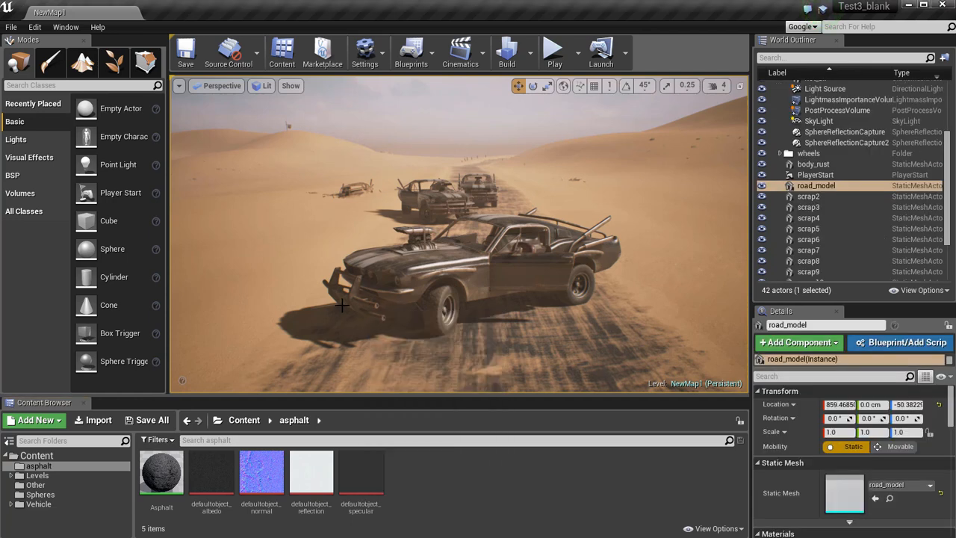
right_click(346, 309)
click(307, 285)
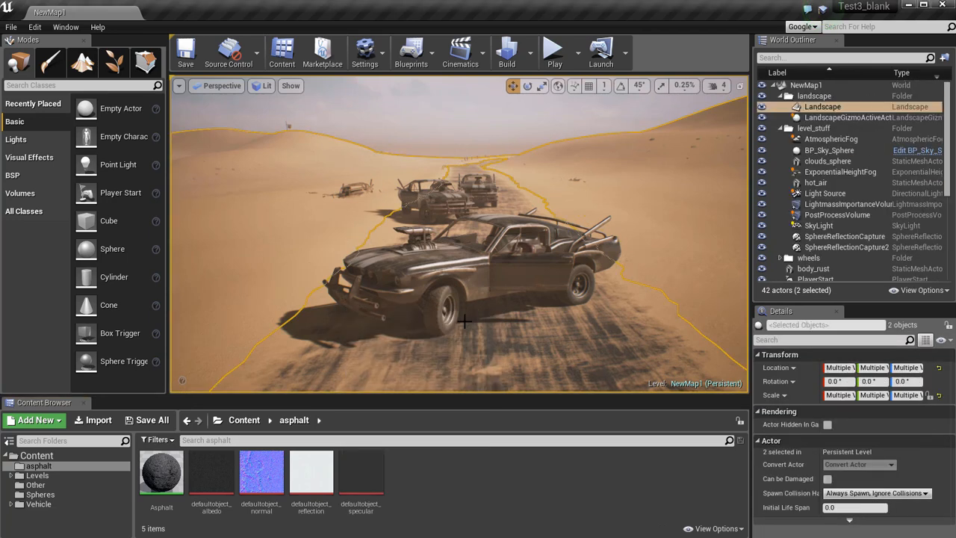
right_drag(507, 324, 82, 306)
right_click(505, 324)
key(Escape)
key(Escape)
Fly past the cars and over the road and dunes to examine the landscape and scattered scrap.
right_drag(460, 234, 400, 232)
right_drag(0, 302, 1, 312)
right_drag(482, 307, 492, 363)
right_click(484, 357)
click(405, 251)
right_drag(516, 320, 395, 303)
key(Escape)
right_drag(526, 271, 475, 254)
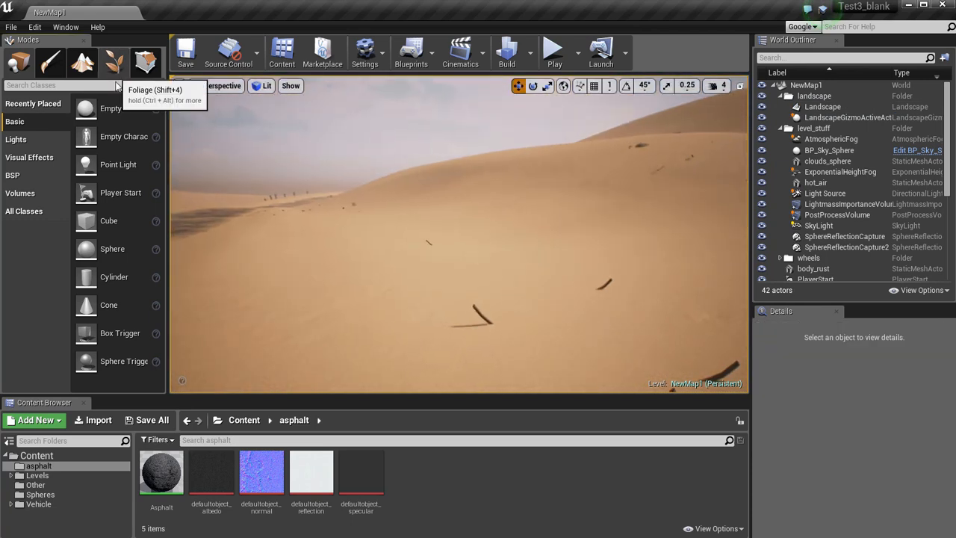
Show the Foliage mode's Paint settings and examine the scrap meshes scattered across the dunes.
click(146, 64)
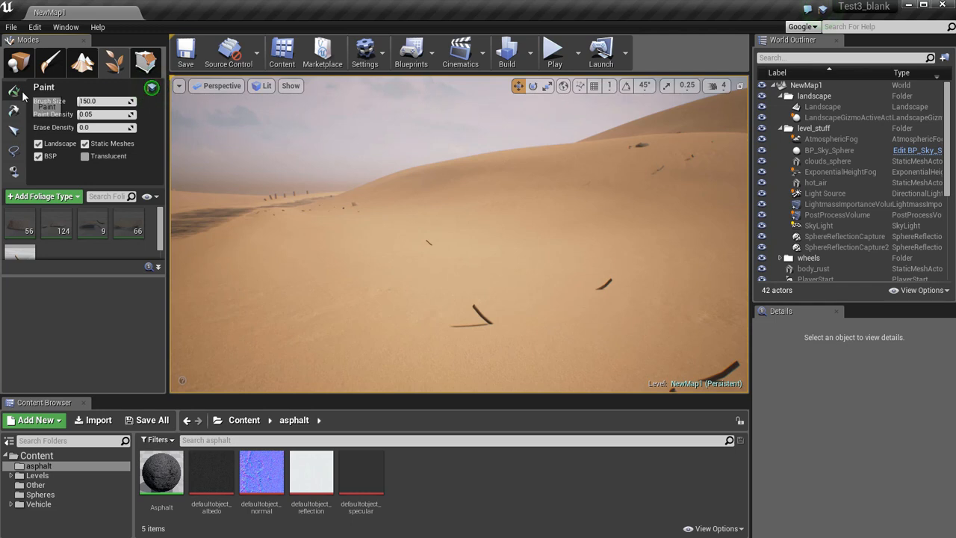
mouse_move(451, 236)
right_down()
mouse_move(572, 282)
mouse_move(453, 236)
right_up()
right_drag(562, 281, 16, 224)
mouse_move(460, 234)
right_down()
mouse_move(441, 238)
mouse_move(374, 187)
mouse_move(288, 183)
mouse_move(433, 195)
mouse_move(344, 183)
mouse_move(418, 258)
mouse_move(396, 321)
mouse_move(358, 280)
mouse_move(474, 243)
mouse_move(553, 239)
mouse_move(381, 246)
mouse_move(337, 288)
mouse_move(456, 278)
mouse_move(478, 232)
mouse_move(494, 225)
mouse_move(493, 254)
mouse_move(448, 269)
mouse_move(508, 262)
mouse_move(448, 306)
mouse_move(396, 307)
mouse_move(426, 281)
mouse_move(470, 321)
mouse_move(486, 266)
mouse_move(478, 284)
mouse_move(462, 199)
mouse_move(462, 239)
mouse_move(474, 160)
mouse_move(449, 163)
right_up()
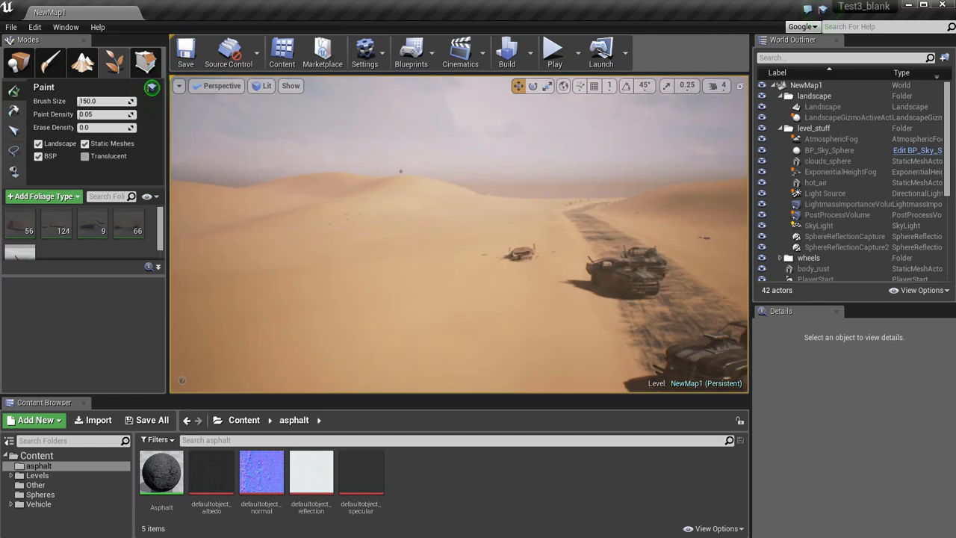
Enlarge the asset browser and look through the assets of the Vehicle folder and its desert subfolder.
click(39, 505)
click(11, 505)
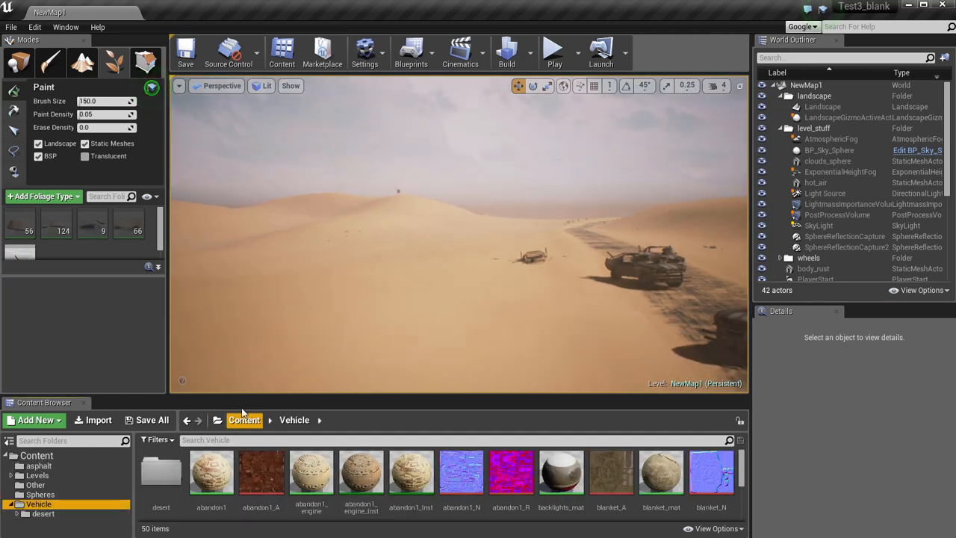
drag(241, 396, 241, 365)
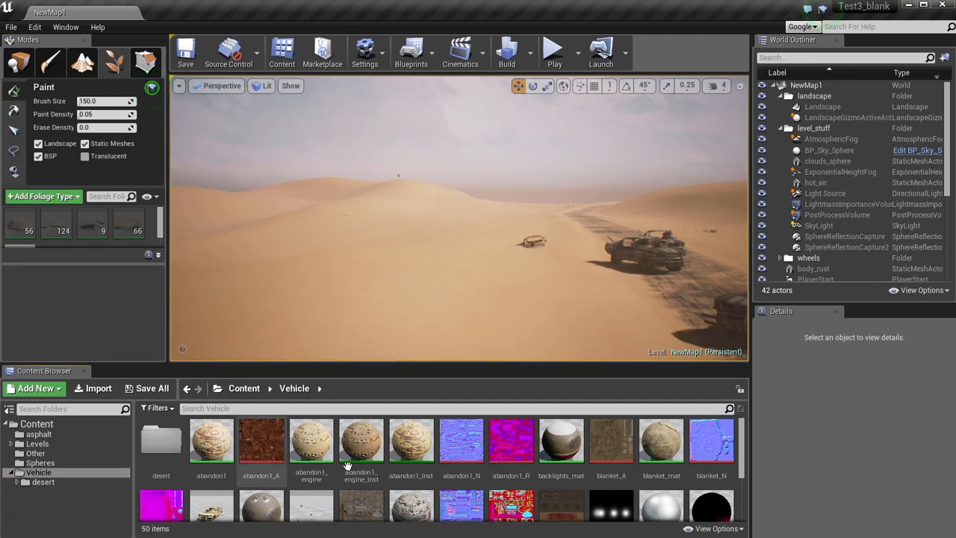
scroll(519, 471, down, 3)
scroll(520, 469, down, 2)
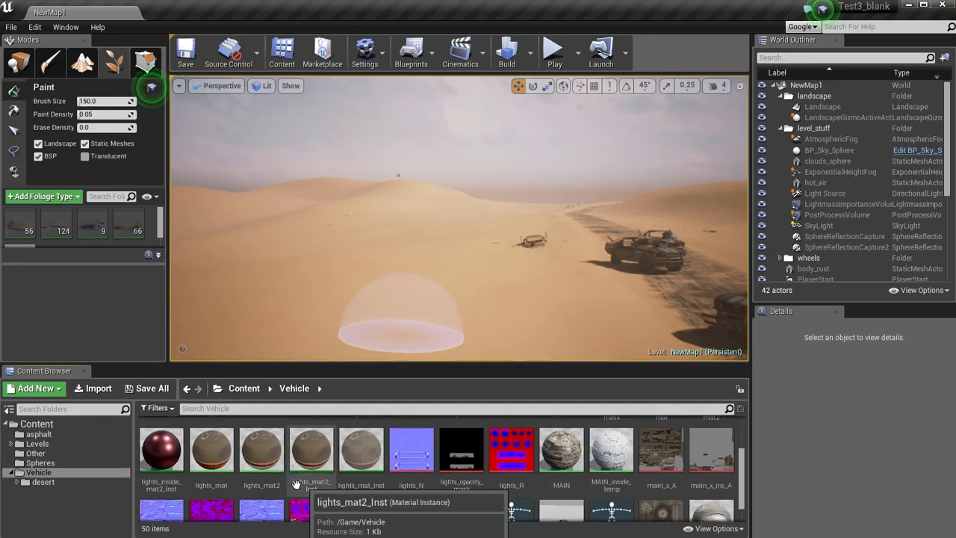
click(30, 484)
scroll(582, 474, down, 3)
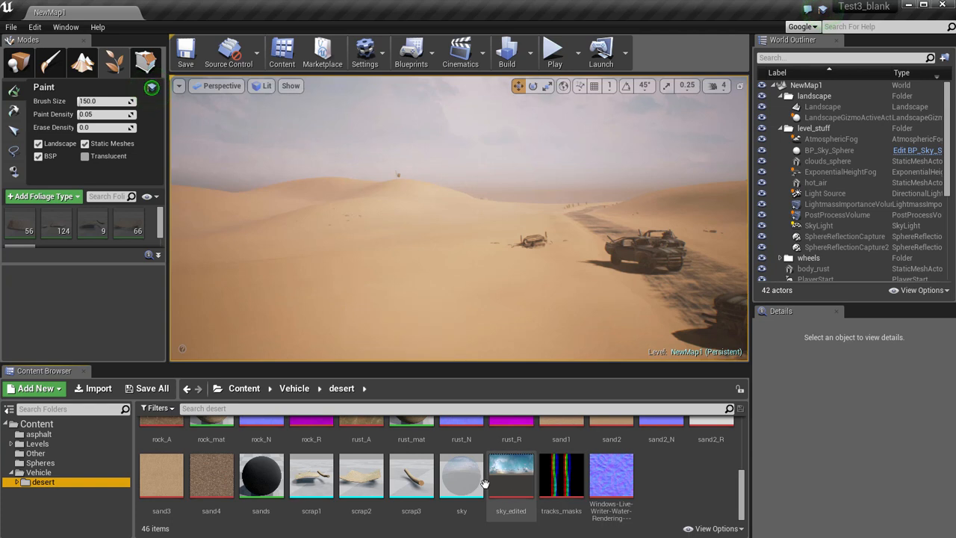
scroll(448, 486, up, 5)
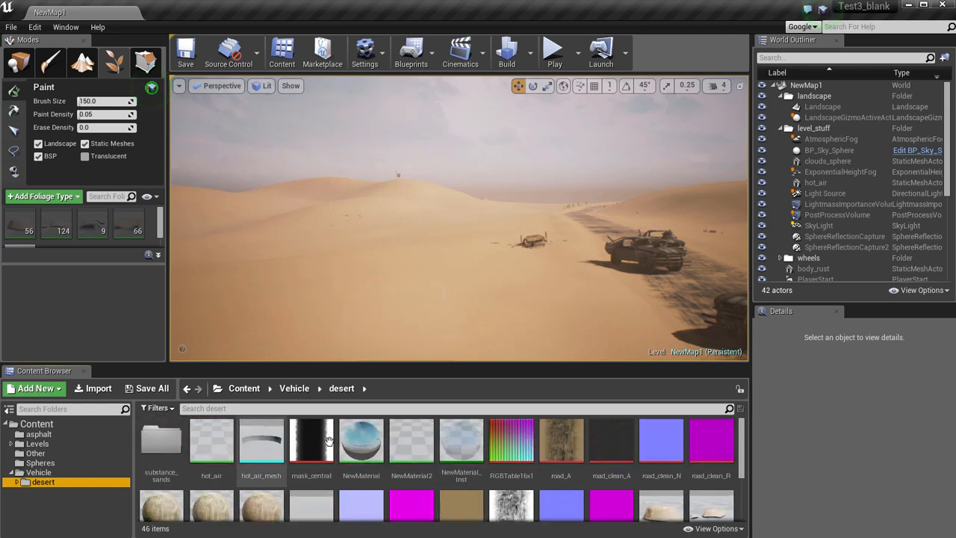
Filter the desert folder's assets by "sand" and open the sands2_Inst material instance.
click(240, 408)
text(sand)
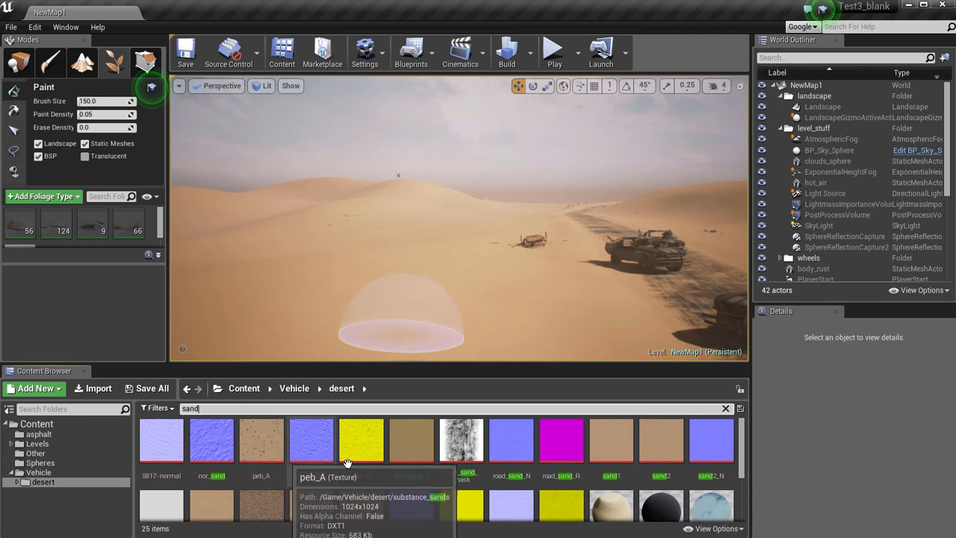
scroll(449, 482, down, 2)
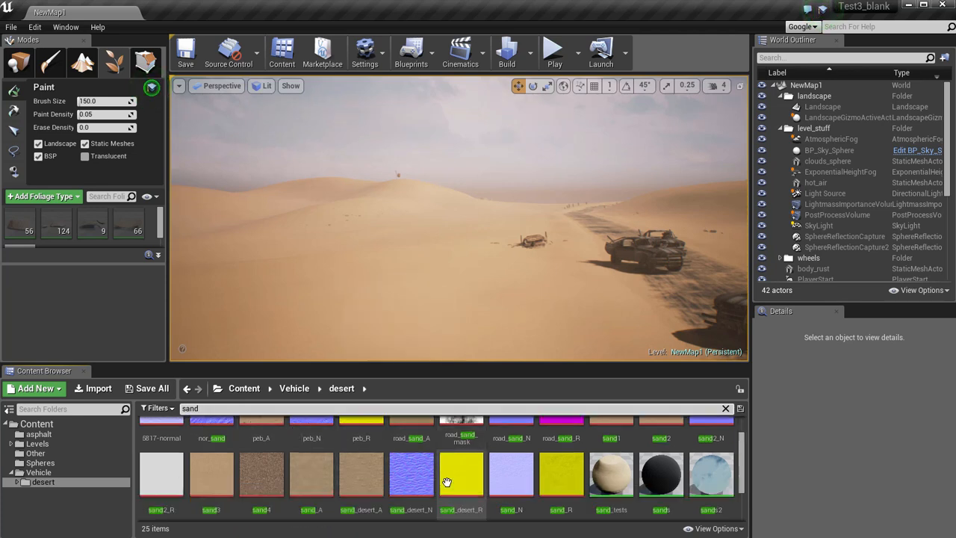
click(724, 493)
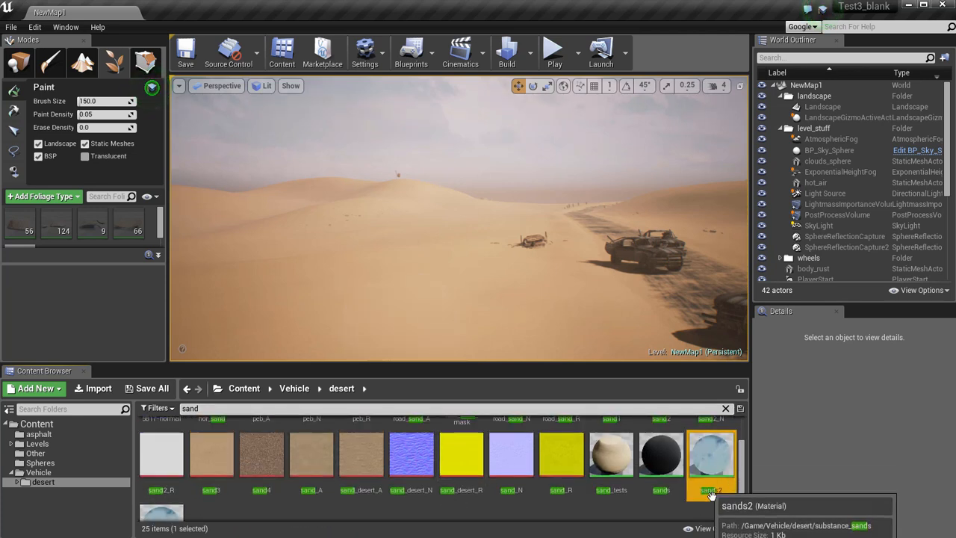
scroll(677, 505, down, 2)
click(375, 510)
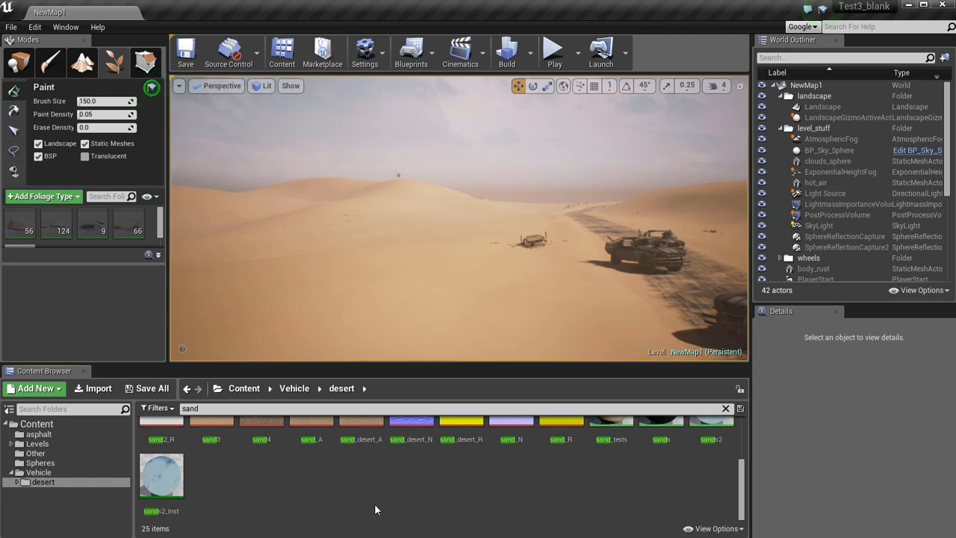
double_click(162, 478)
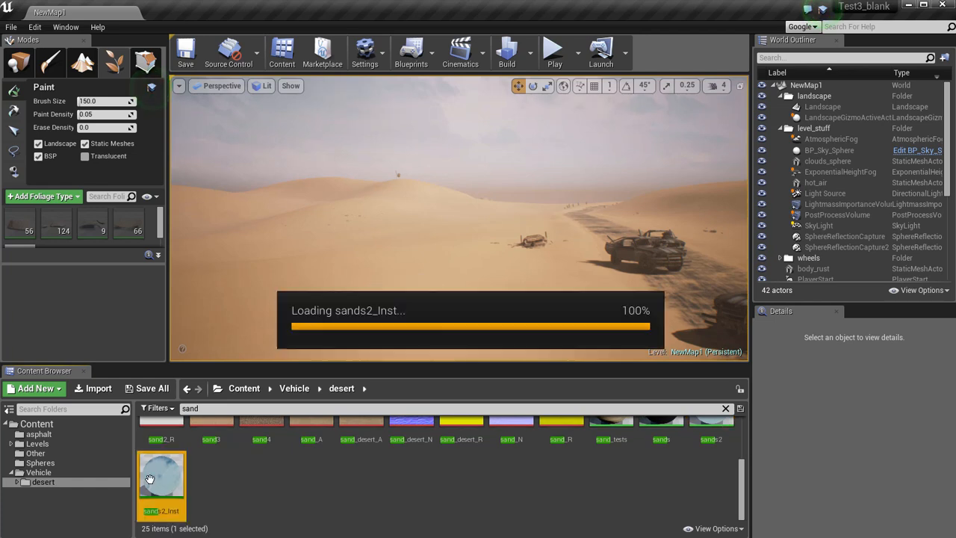
Move and narrow the sands2_Inst editor window so that the desert viewport stays visible beside it.
drag(281, 0, 212, 24)
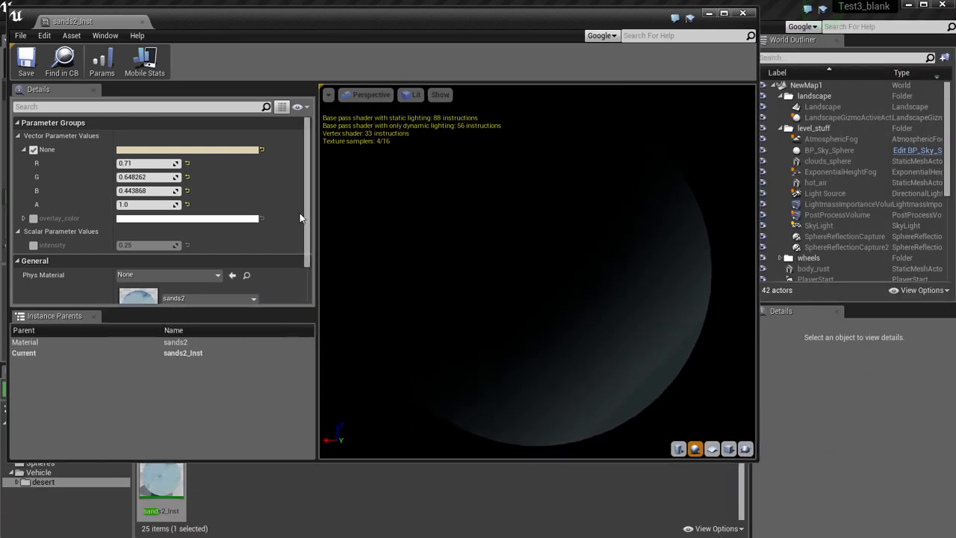
mouse_move(237, 35)
mouse_down()
mouse_move(671, 31)
mouse_move(670, 18)
mouse_move(662, 26)
mouse_up()
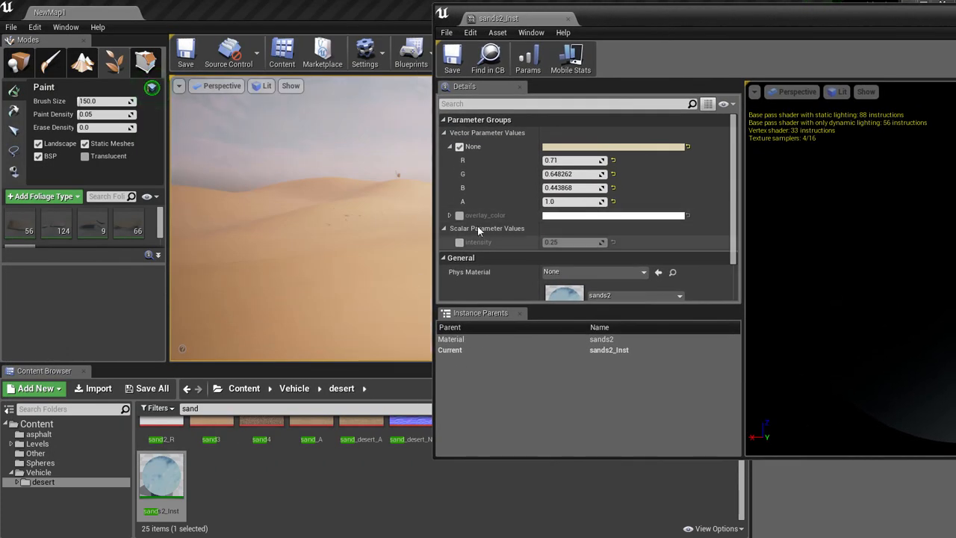
drag(433, 118, 492, 118)
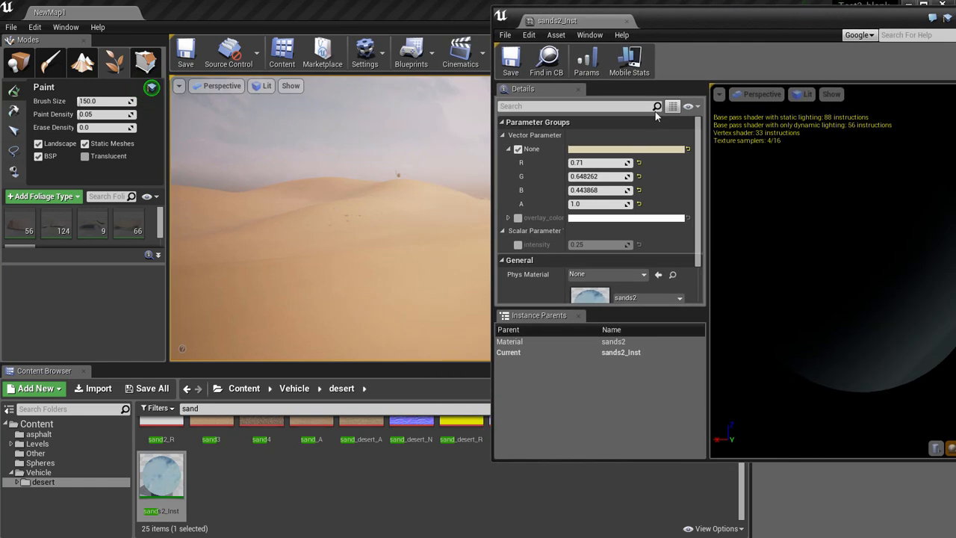
Try a teal-green colour (hex 56B599FF) for the sand's None vector parameter, and cancel the colour change.
scroll(604, 241, down, 1)
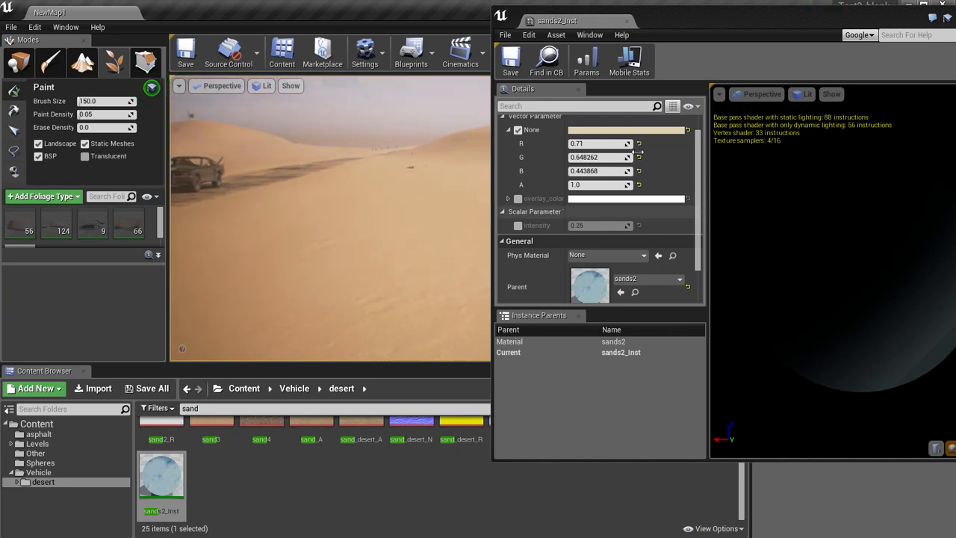
click(626, 129)
drag(721, 250, 656, 223)
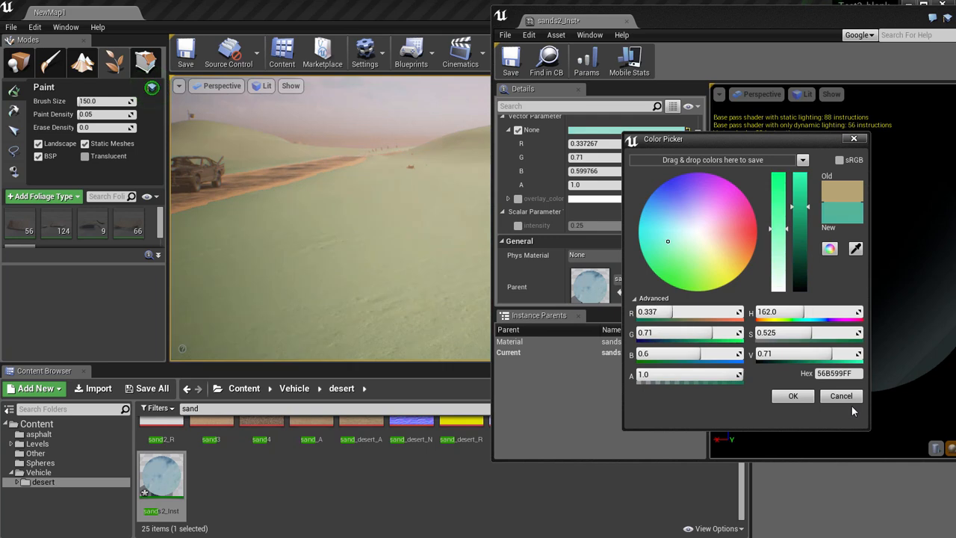
click(841, 396)
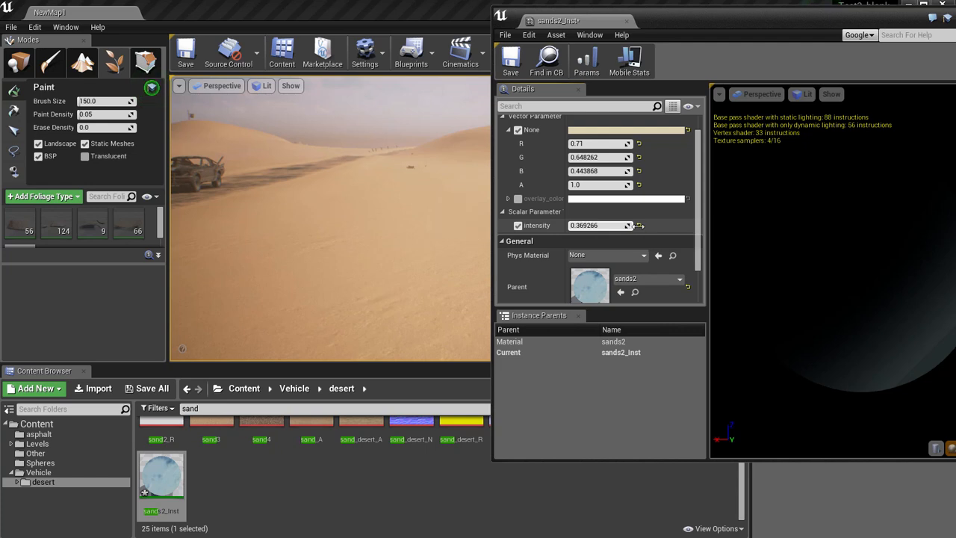
Try sands2_Inst intensity values from about 1.0 down to 0.2 on the dunes, and disable the intensity override.
mouse_move(386, 211)
right_down()
mouse_move(362, 221)
mouse_move(378, 237)
mouse_move(480, 240)
mouse_move(531, 213)
mouse_move(463, 207)
mouse_move(399, 218)
right_up()
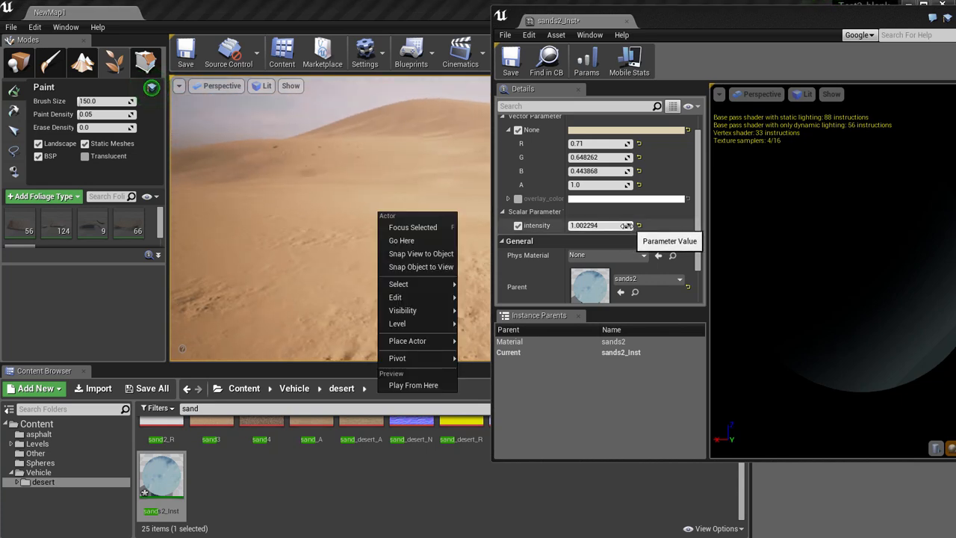
drag(627, 225, 609, 225)
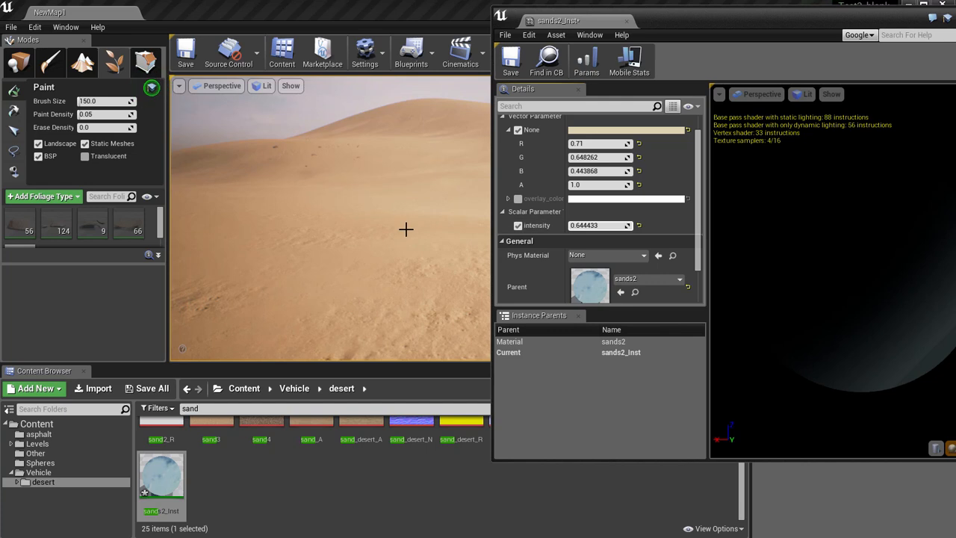
drag(624, 226, 614, 226)
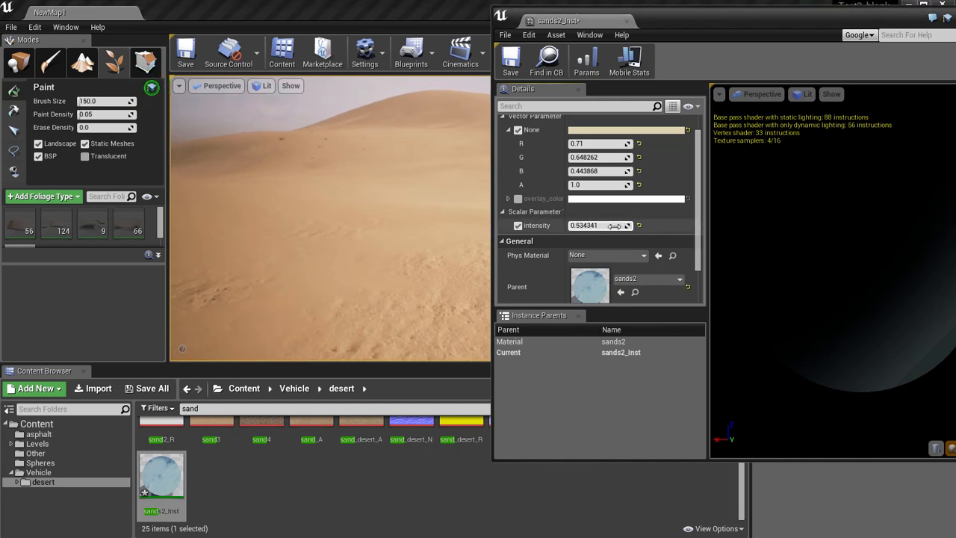
right_drag(411, 231, 340, 243)
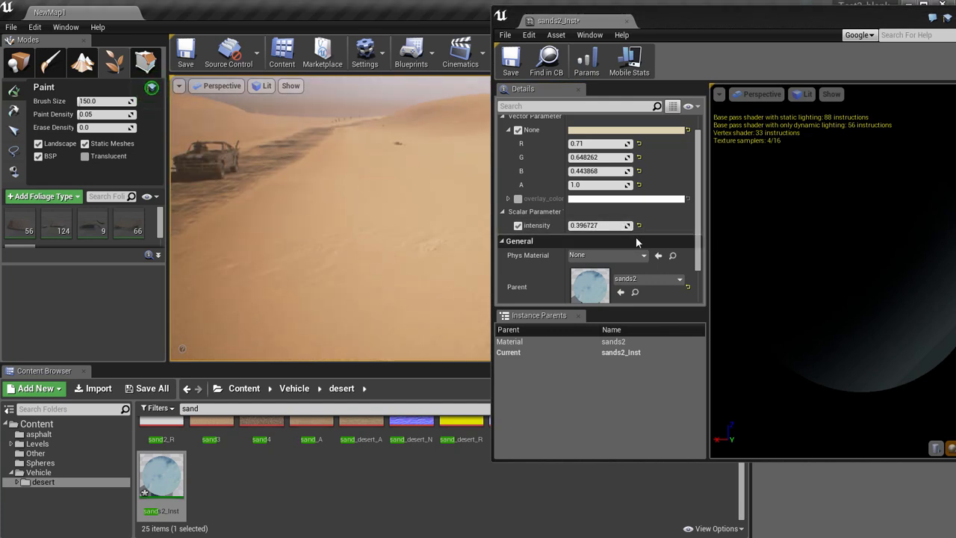
click(604, 225)
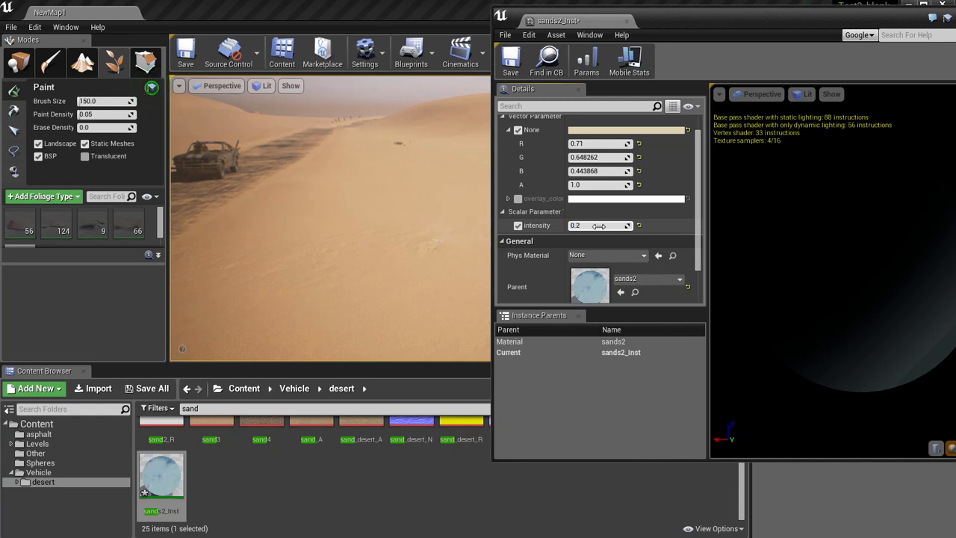
click(515, 225)
Close the sands2_Inst editor, and open the parent material sands2 in an enlarged editor window.
drag(695, 28, 535, 36)
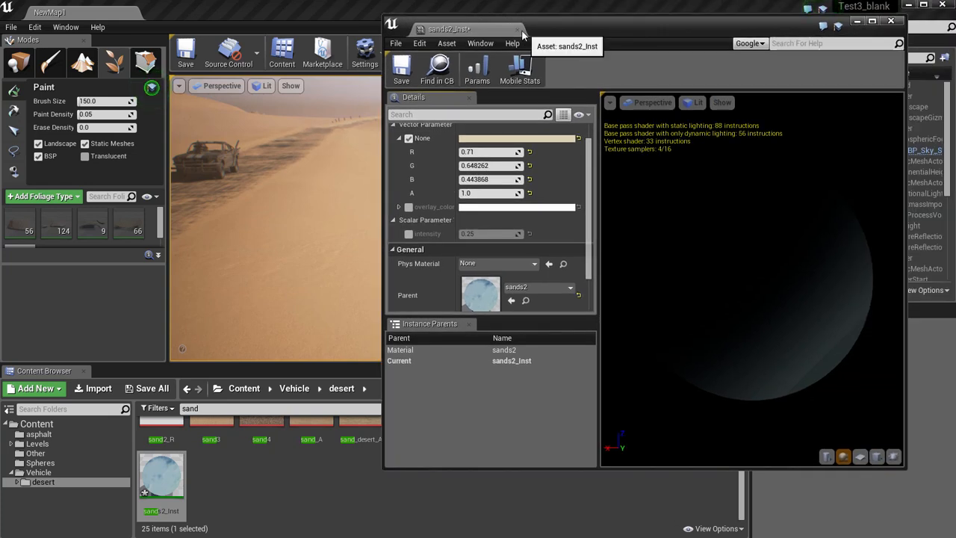
click(517, 30)
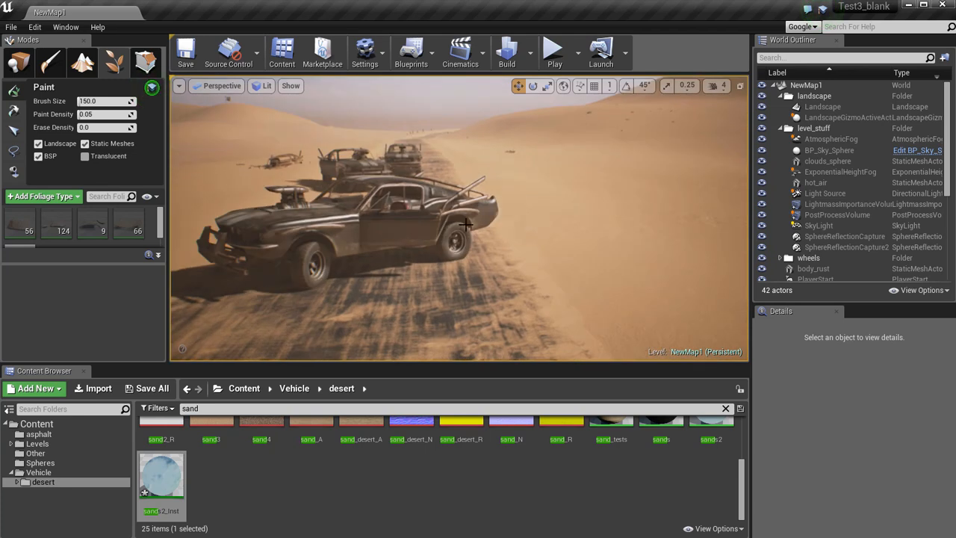
scroll(673, 479, up, 1)
double_click(709, 444)
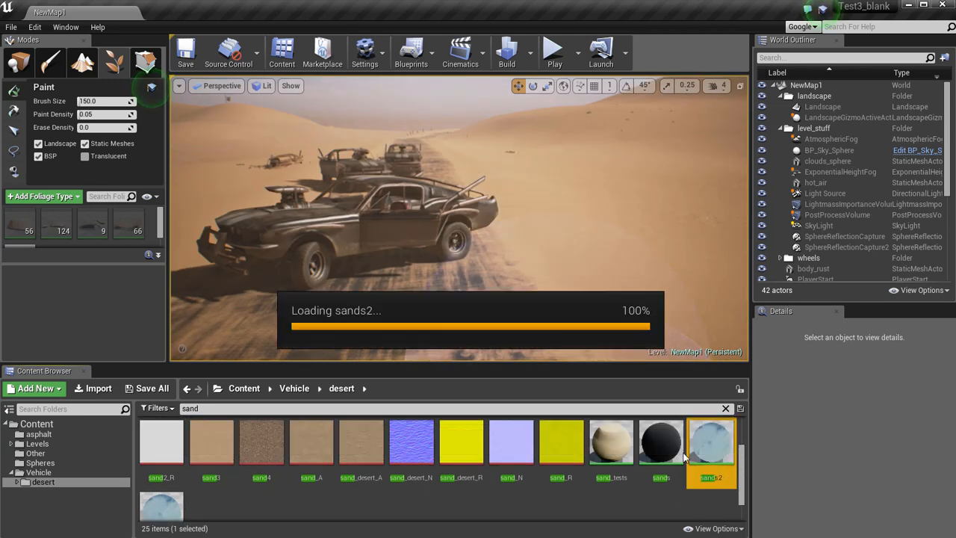
drag(594, 22, 212, 13)
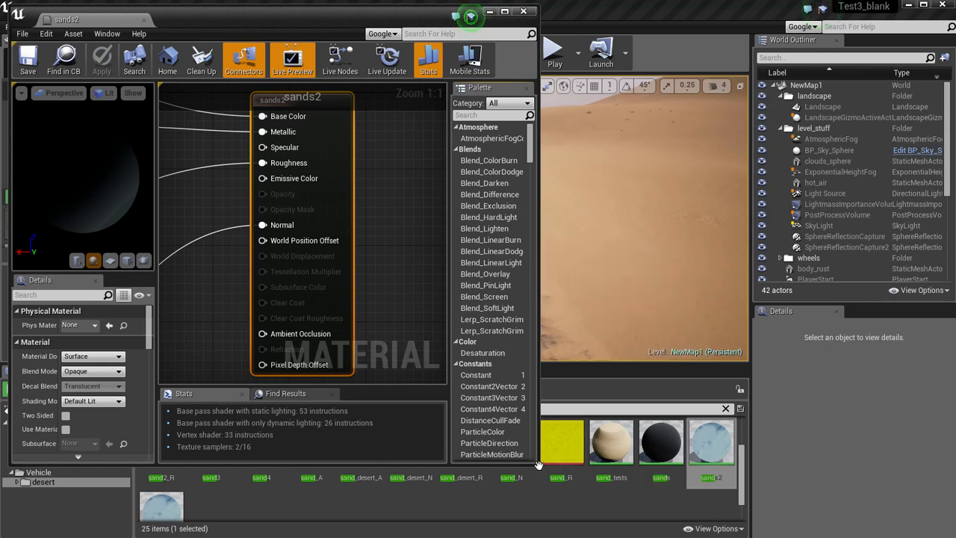
drag(540, 464, 863, 522)
Select the Layer 'two_three' node at the output of the base colour group in the sands2 graph.
right_drag(526, 299, 685, 318)
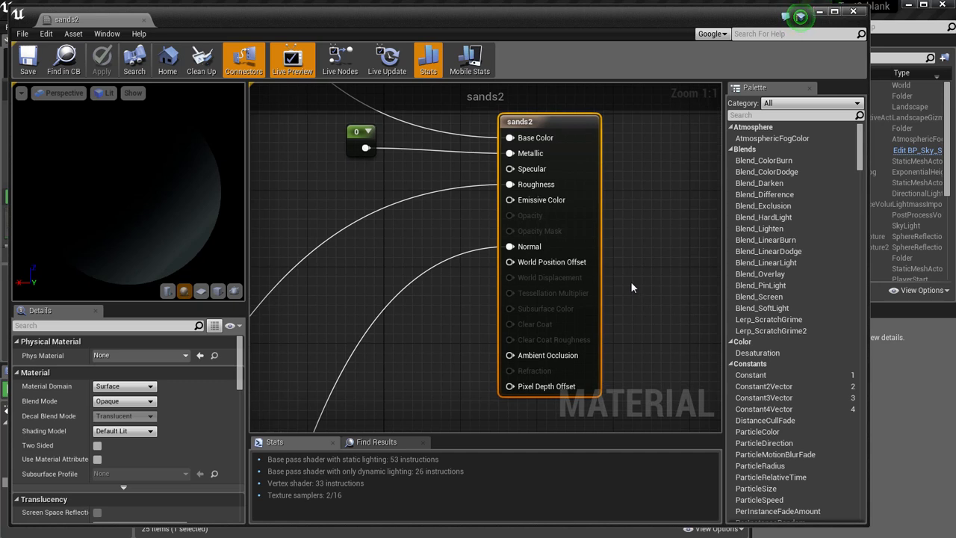
scroll(628, 280, down, 3)
scroll(387, 234, down, 3)
right_drag(345, 220, 488, 315)
scroll(488, 315, up, 4)
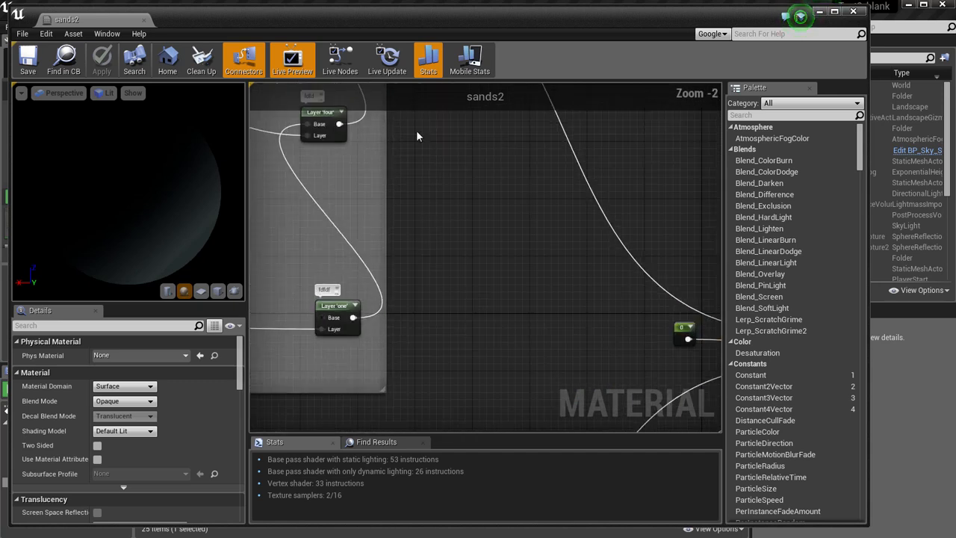
right_drag(417, 130, 503, 268)
right_drag(493, 225, 533, 315)
scroll(525, 282, up, 2)
right_drag(503, 180, 526, 208)
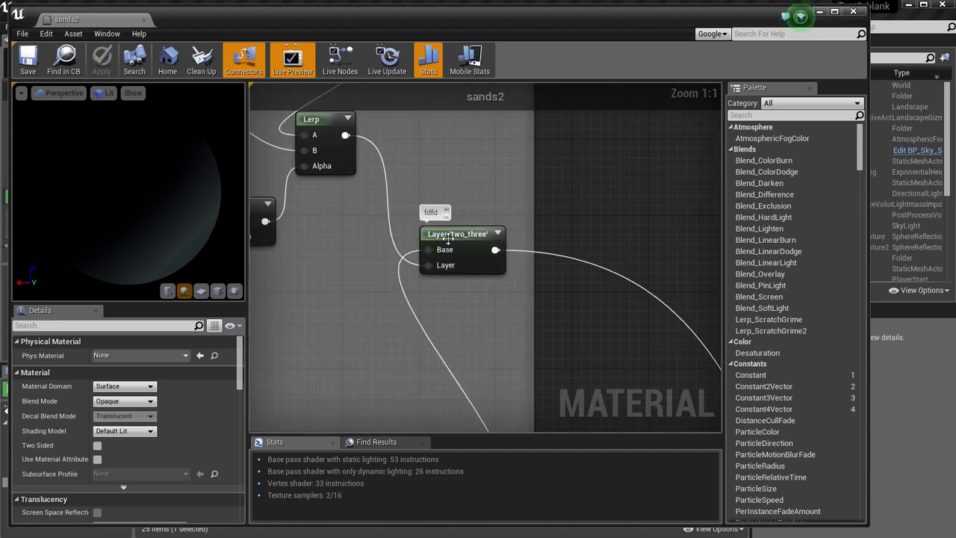
click(451, 239)
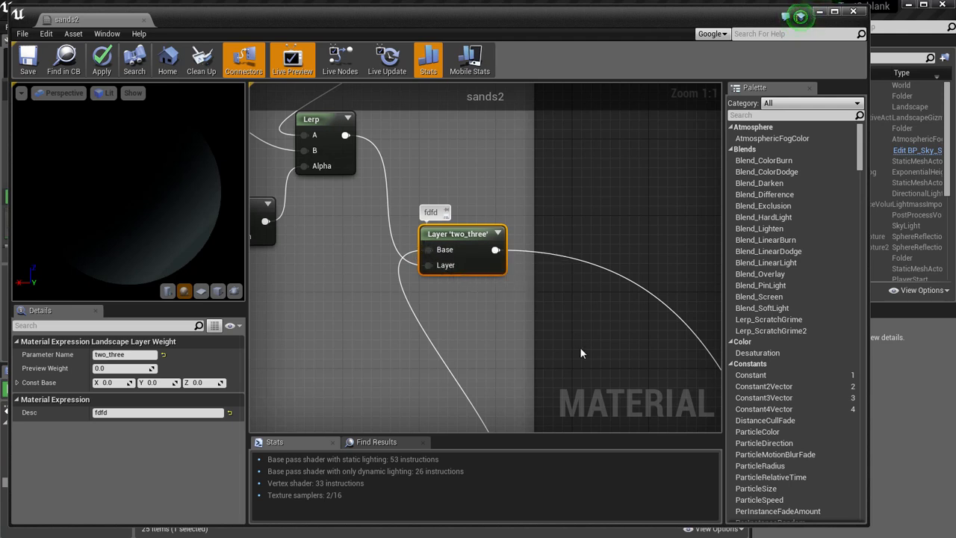
Examine the chained layer weight nodes two_three, four and one in the base colour group.
scroll(582, 353, down, 1)
scroll(452, 281, up, 1)
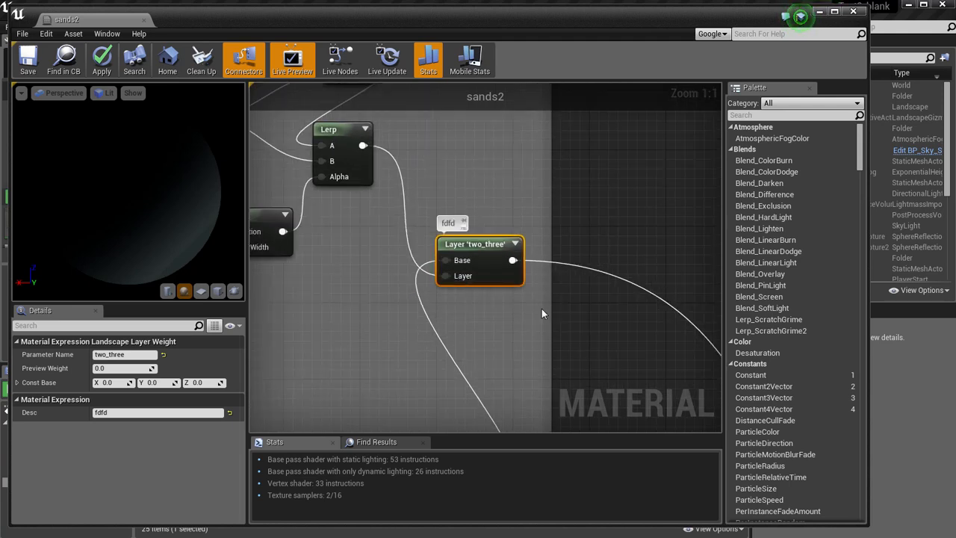
scroll(598, 349, down, 3)
right_drag(597, 364, 561, 262)
right_click(558, 261)
click(533, 274)
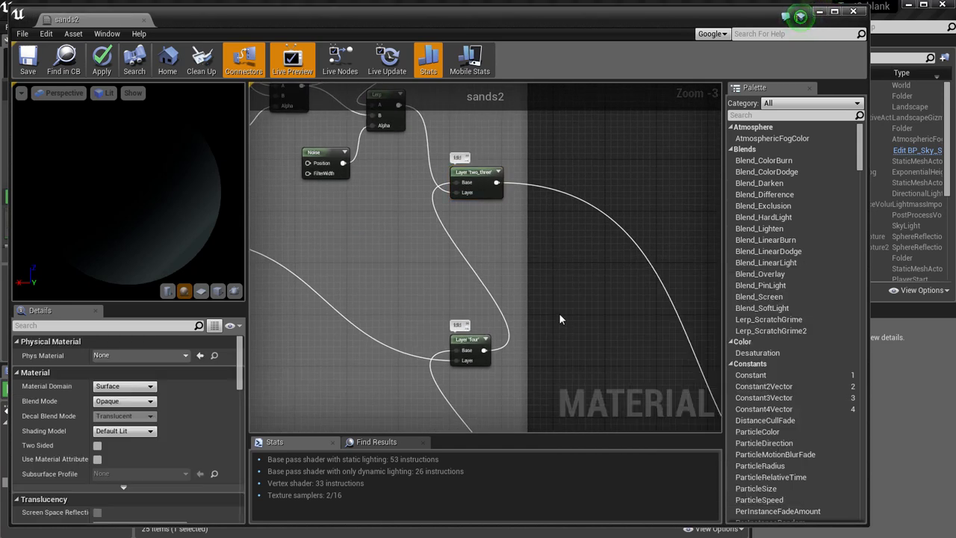
scroll(540, 289, down, 1)
click(501, 214)
click(496, 336)
scroll(557, 239, down, 3)
scroll(556, 289, up, 1)
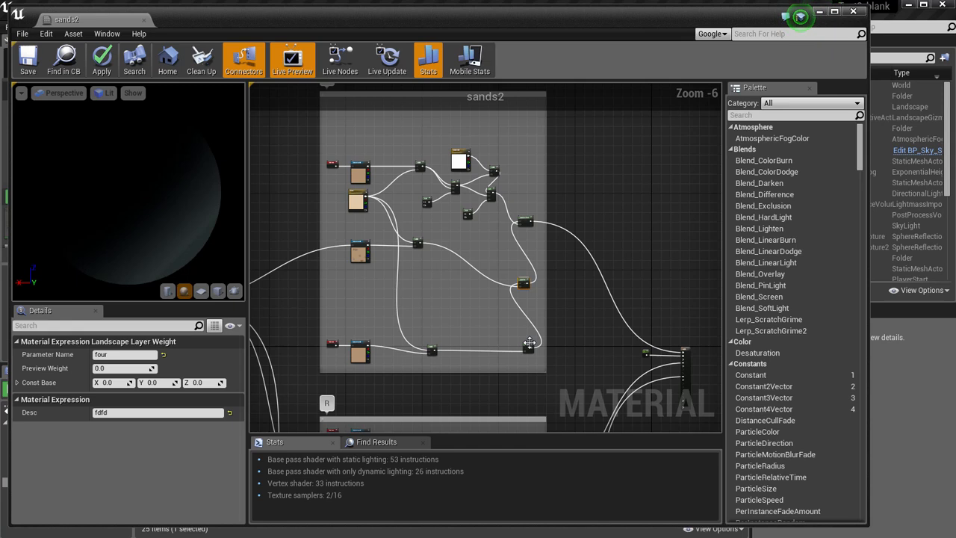
scroll(586, 341, up, 1)
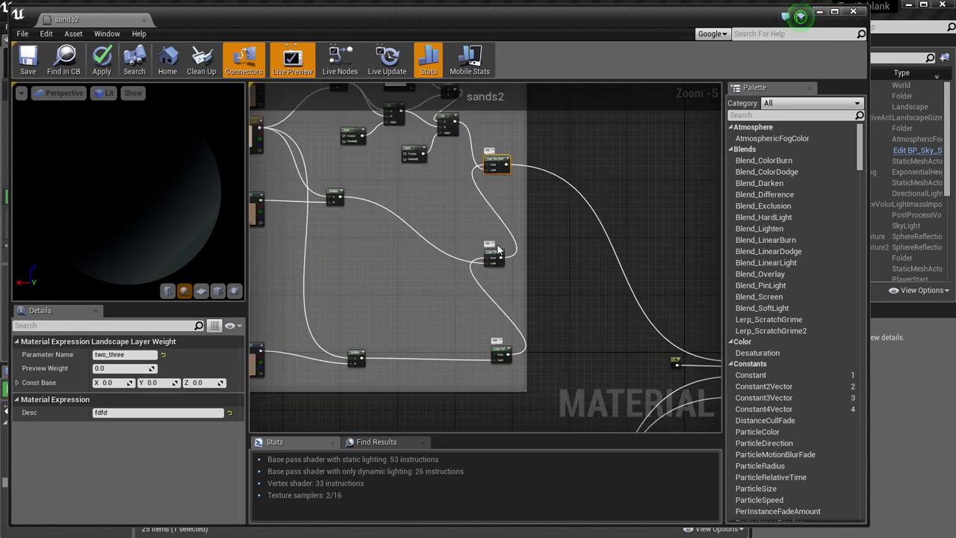
scroll(561, 328, down, 2)
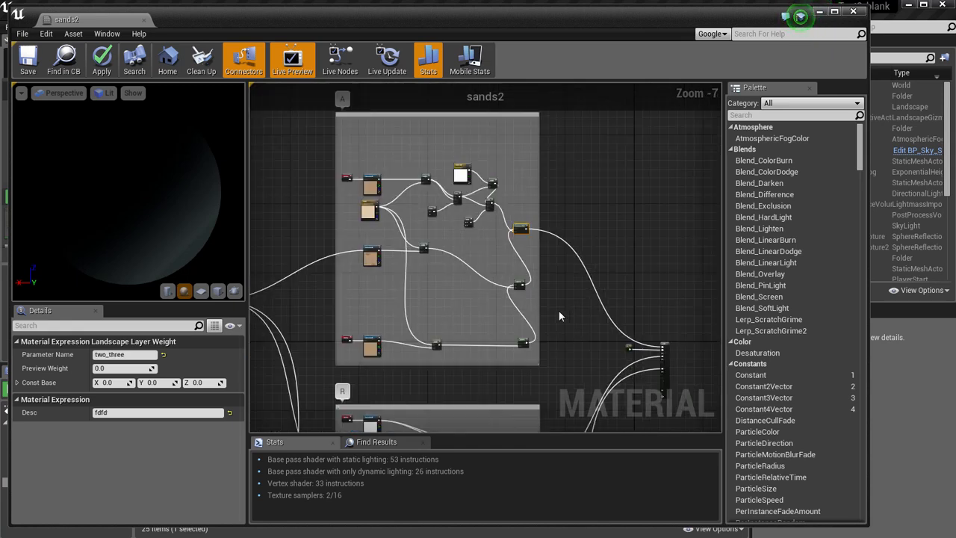
Follow the base colour group's output into the material node and examine the layer chain in roughness group R.
scroll(558, 311, up, 2)
right_drag(558, 311, 453, 302)
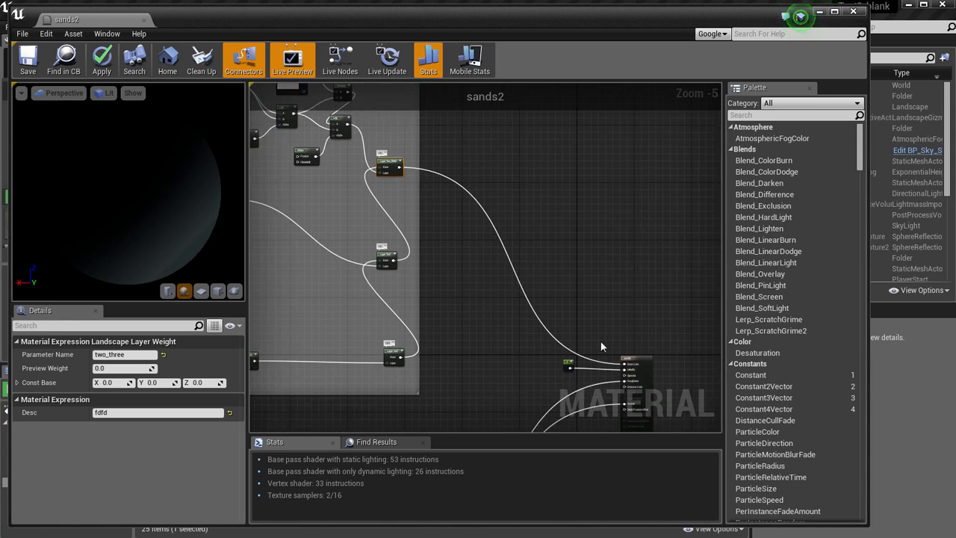
scroll(609, 344, up, 5)
scroll(604, 349, down, 7)
right_drag(418, 331, 534, 162)
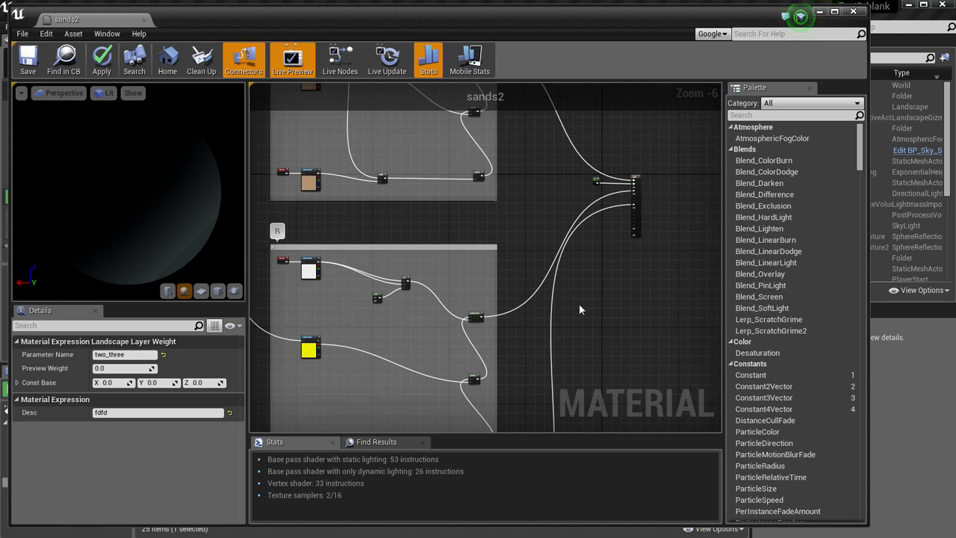
right_drag(579, 304, 590, 241)
click(580, 228)
scroll(579, 227, up, 1)
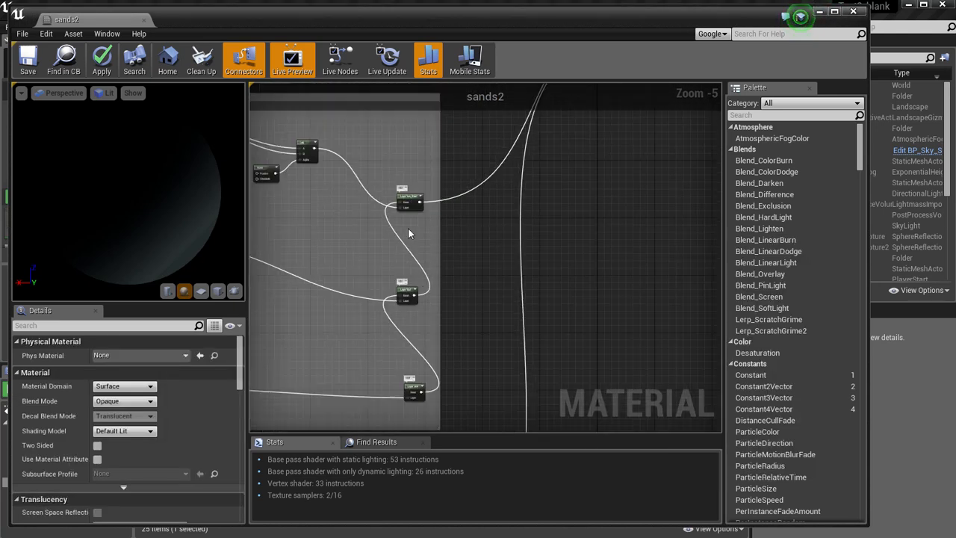
Trace the roughness and normal connections into the inputs of the sands2 material node.
right_drag(631, 159, 541, 156)
scroll(529, 282, down, 1)
right_drag(516, 315, 515, 263)
scroll(515, 264, up, 1)
right_drag(602, 163, 520, 326)
mouse_move(564, 121)
right_down()
mouse_move(517, 253)
mouse_move(503, 341)
right_up()
right_drag(508, 129, 488, 244)
right_click(487, 243)
scroll(487, 245, up, 3)
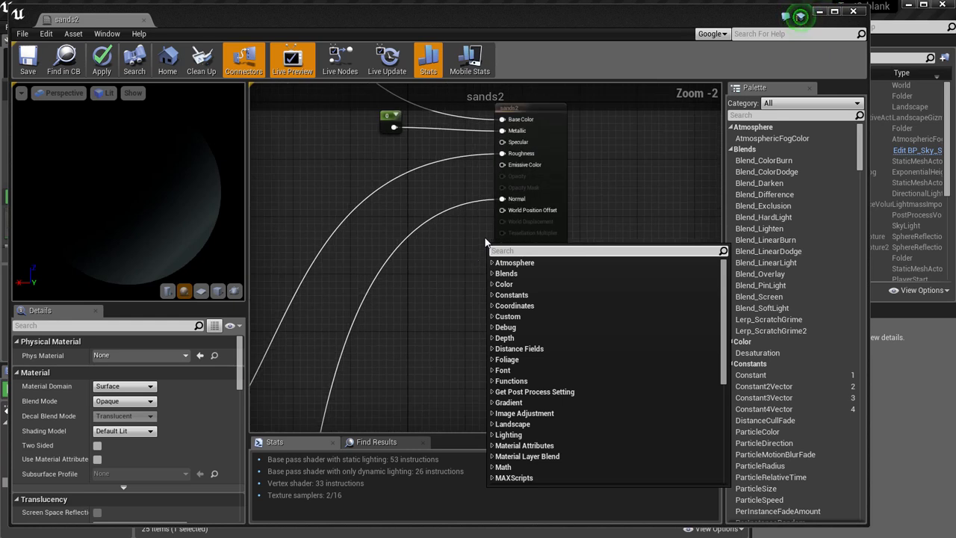
click(458, 290)
Review the node groups of the sands2 graph and return to base colour group A.
scroll(458, 289, down, 3)
scroll(425, 329, down, 3)
right_drag(423, 359, 642, 103)
right_drag(600, 261, 604, 307)
right_drag(598, 148, 596, 269)
right_drag(566, 122, 578, 253)
scroll(578, 252, up, 1)
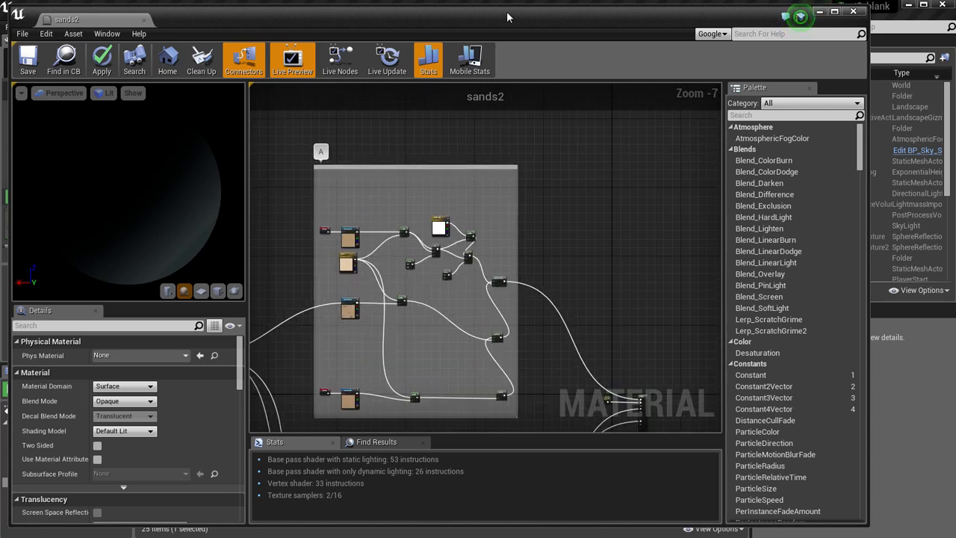
Narrow the preview and Details area so that the node graph gets more room.
drag(507, 16, 497, 16)
drag(238, 209, 85, 207)
right_drag(491, 228, 616, 207)
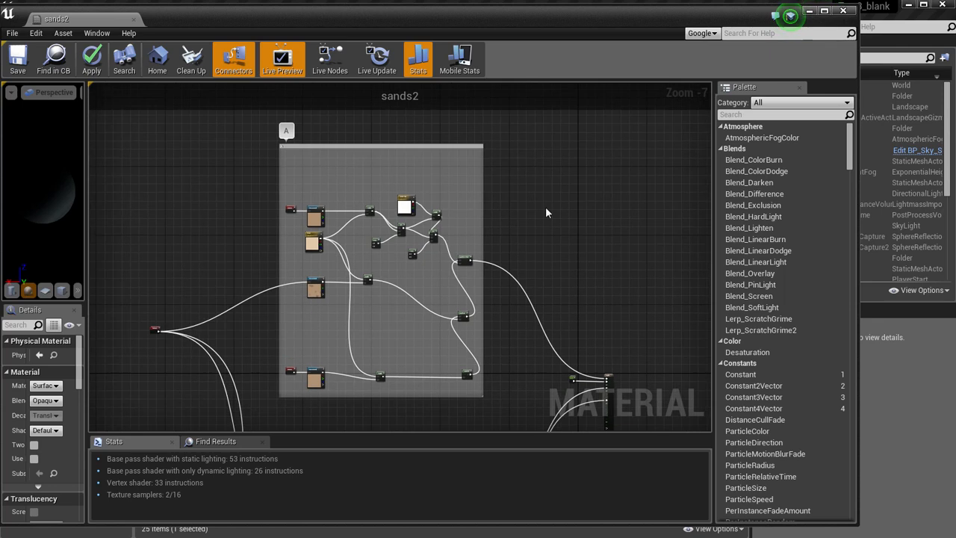
Shift the uppermost Texture Sample node in group A slightly away from its TexCoord node.
scroll(540, 207, up, 3)
right_drag(664, 260, 822, 254)
right_click(711, 228)
click(326, 184)
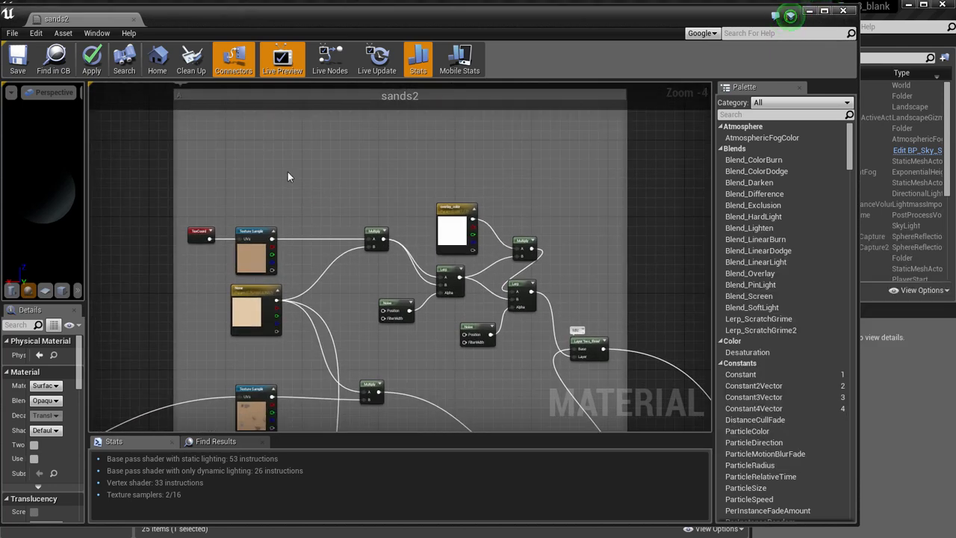
scroll(297, 178, up, 3)
right_drag(363, 203, 367, 175)
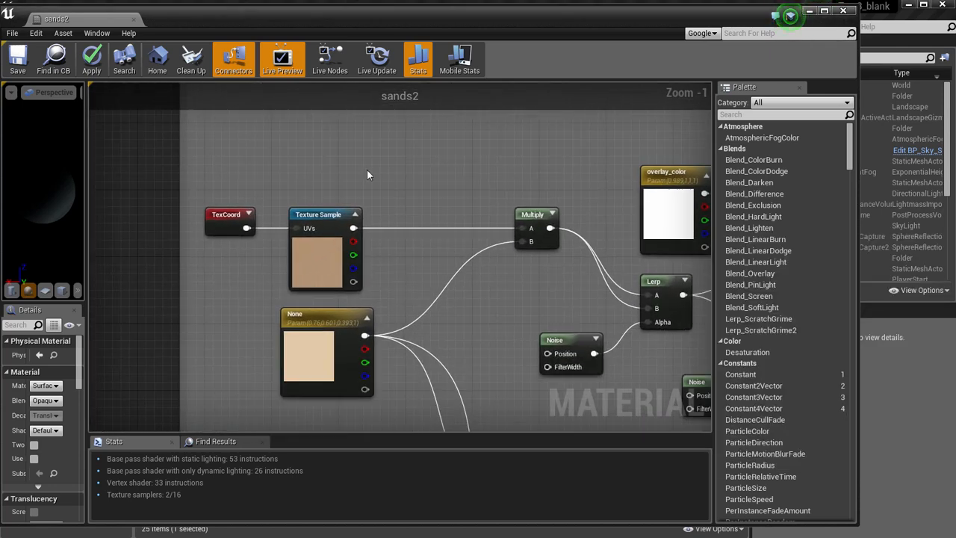
click(325, 213)
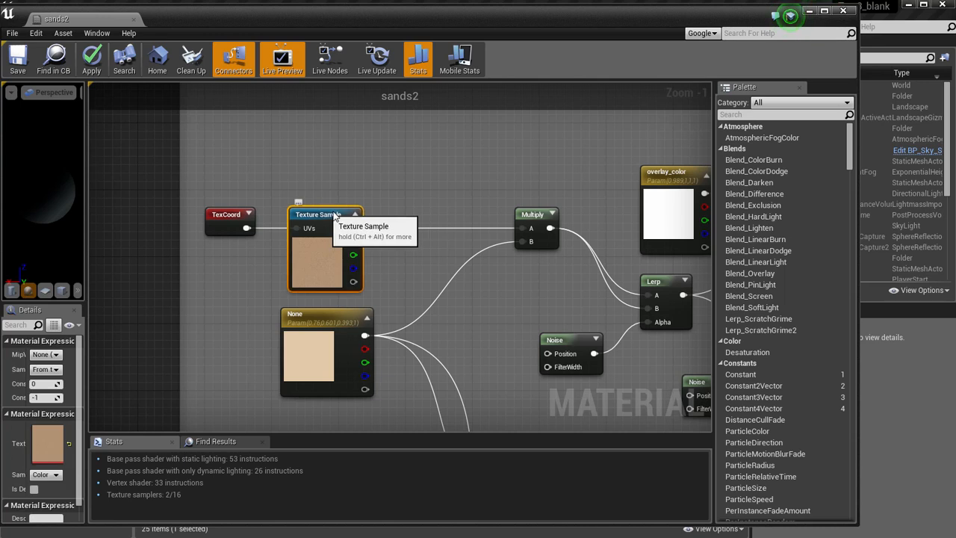
drag(334, 216, 350, 216)
Widen the Details area and locate the selected sample's sand2 texture in the Content Browser.
drag(357, 18, 363, 18)
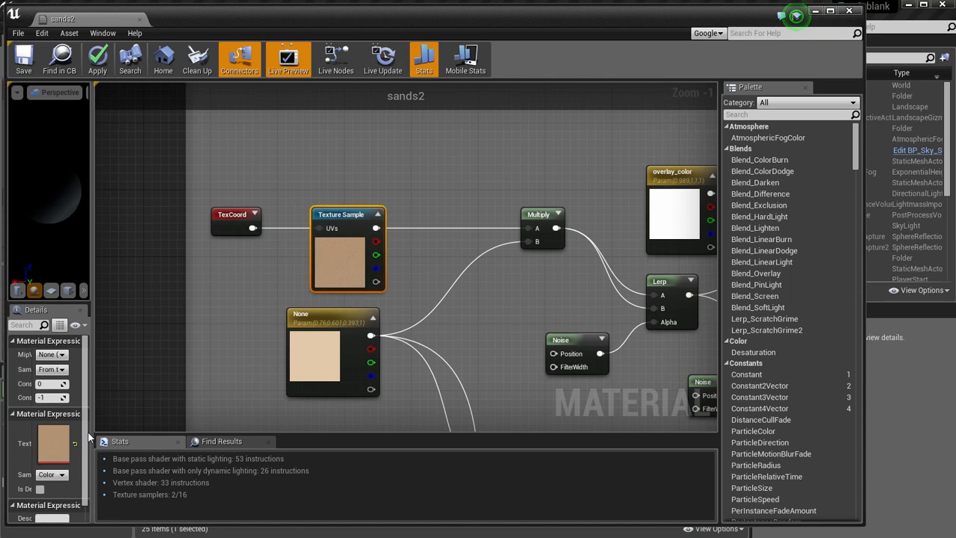
drag(91, 416, 161, 416)
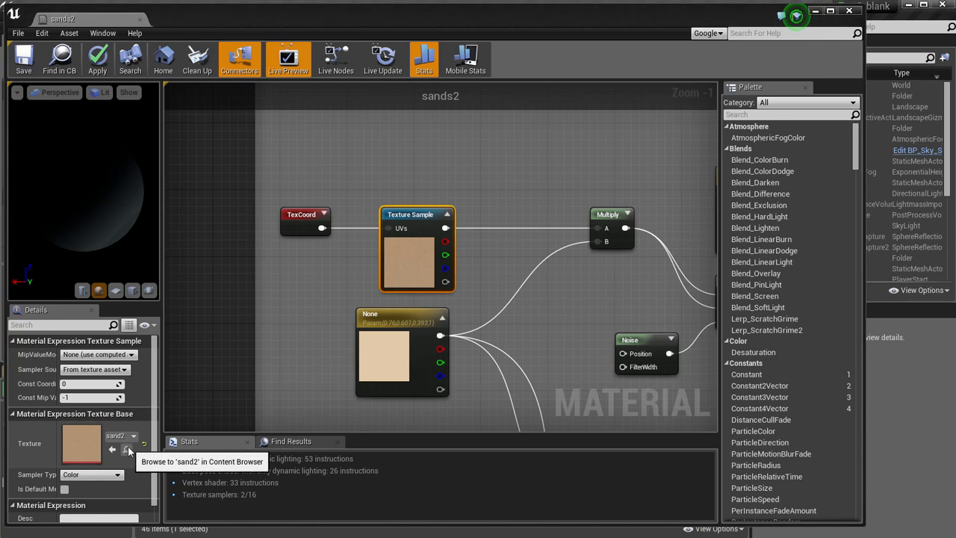
click(816, 12)
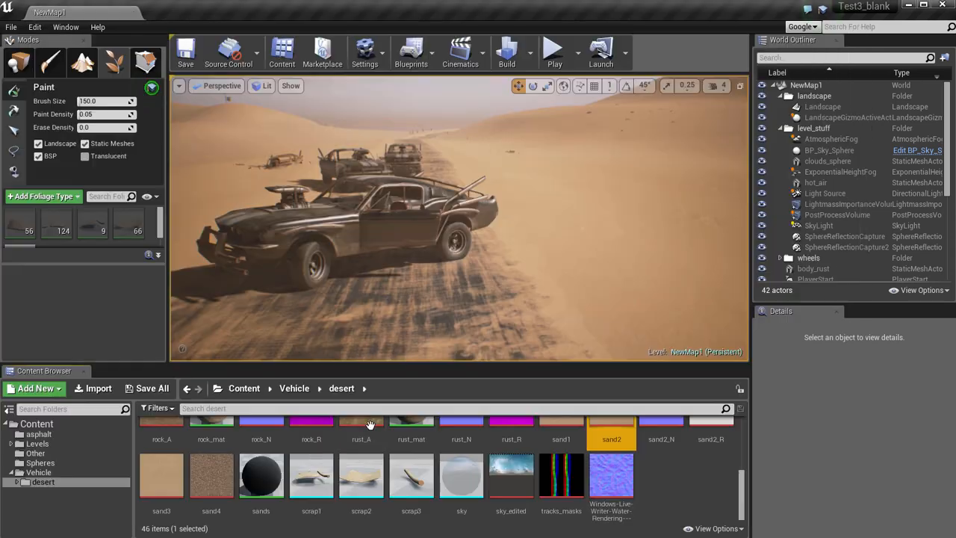
Open the sand2 texture for inspection and close its editor.
scroll(411, 478, down, 1)
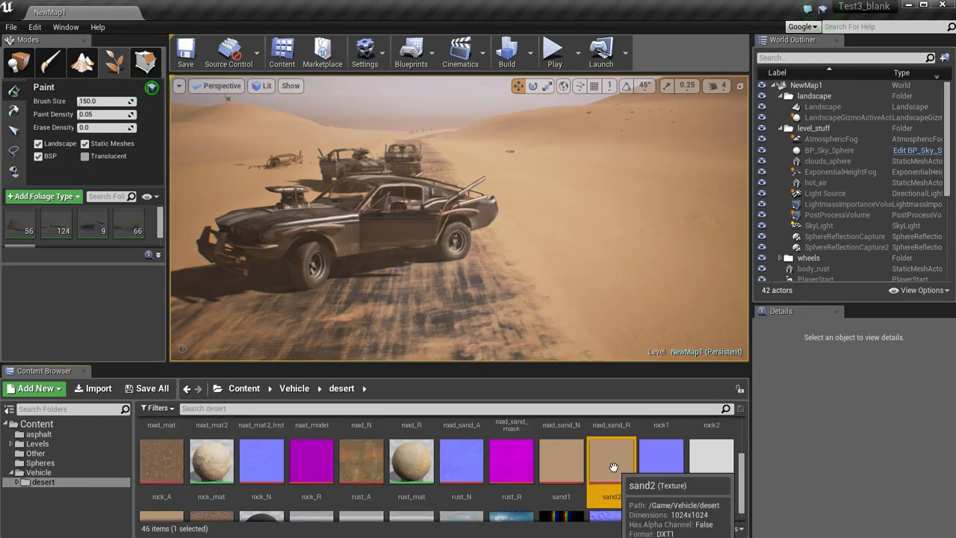
double_click(602, 487)
drag(329, 6, 338, 5)
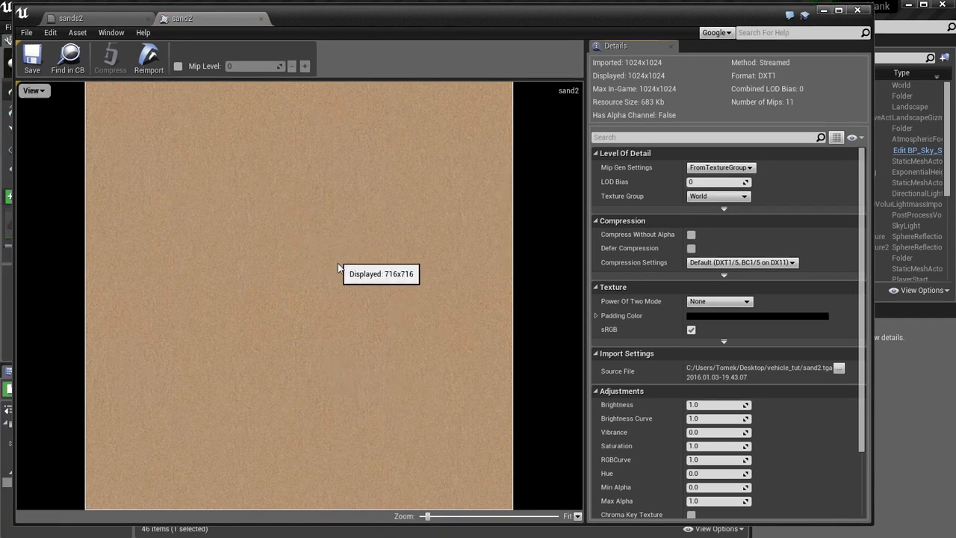
click(260, 19)
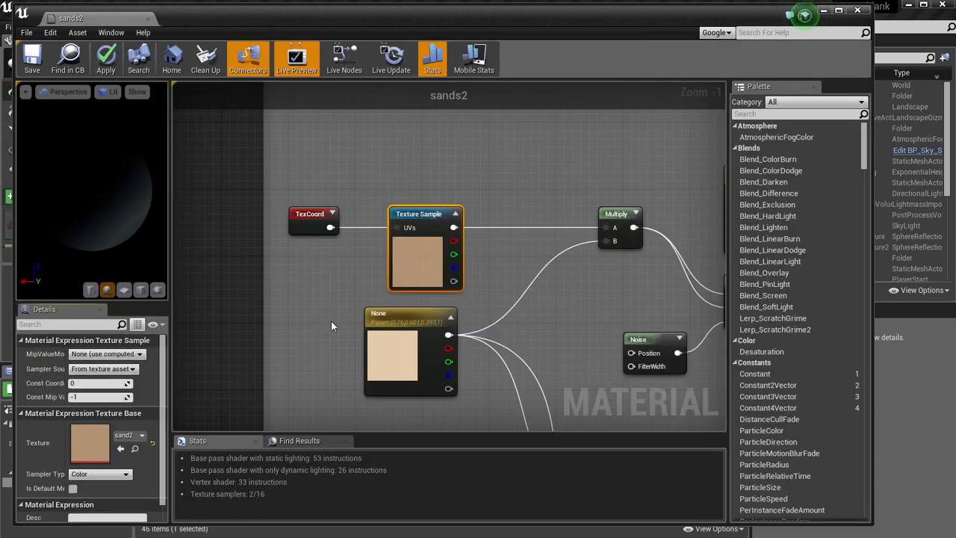
Select the uppermost Texture Sample node in normal group N of the sands2 graph.
right_drag(331, 322, 284, 267)
right_click(284, 267)
scroll(273, 274, down, 5)
right_drag(250, 324, 279, 130)
right_drag(224, 410, 256, 239)
right_drag(223, 375, 198, 255)
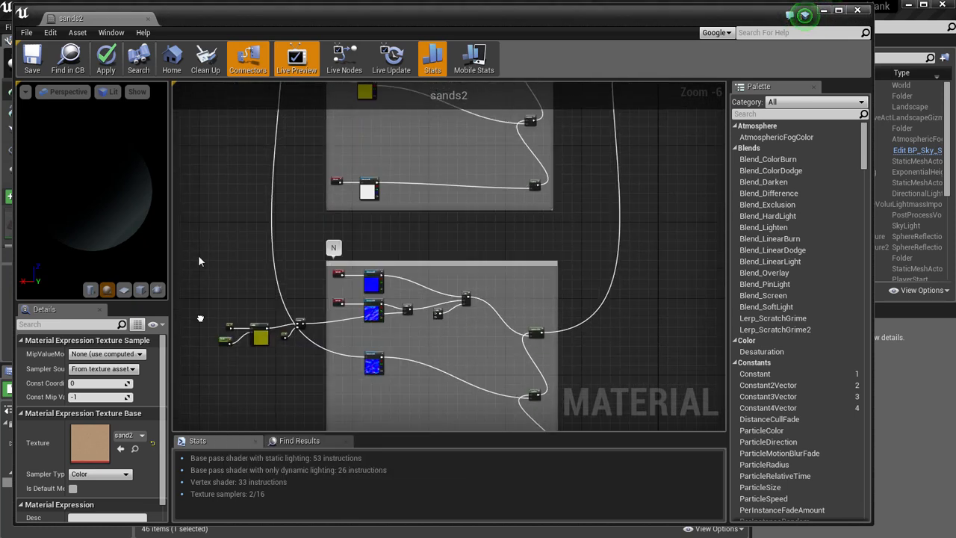
right_drag(255, 360, 245, 275)
scroll(250, 284, up, 2)
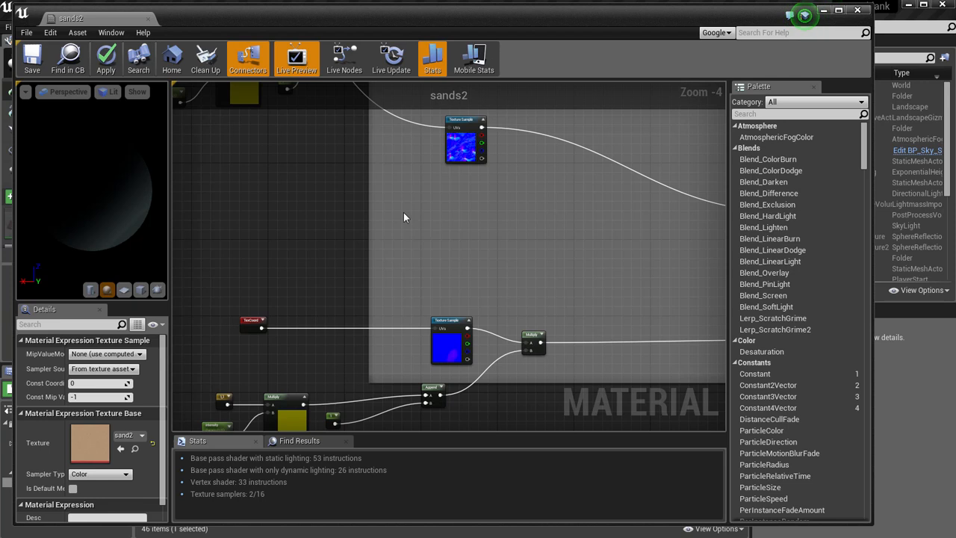
right_drag(404, 217, 298, 403)
click(362, 157)
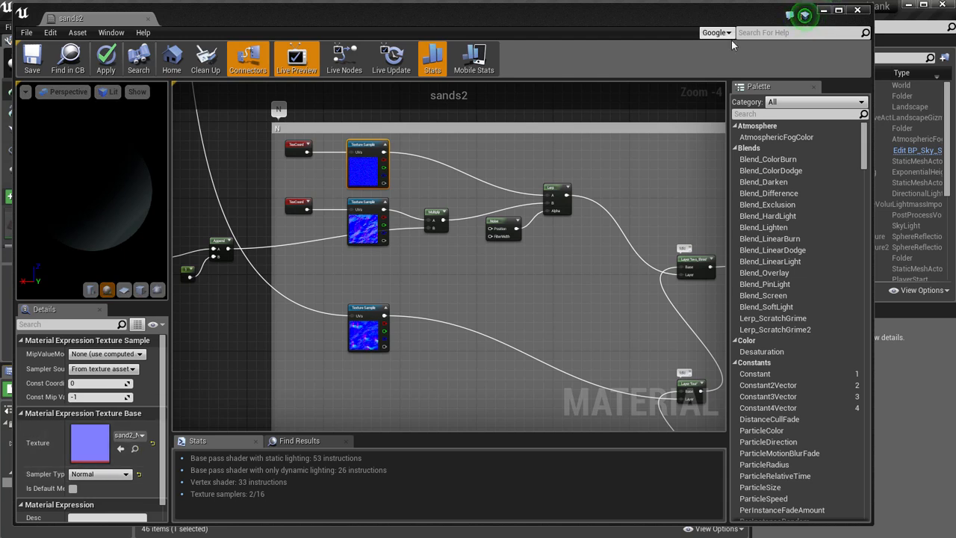
Open the sand2_N normal map from the Content Browser, inspect its surface detail up close, and close it.
click(823, 11)
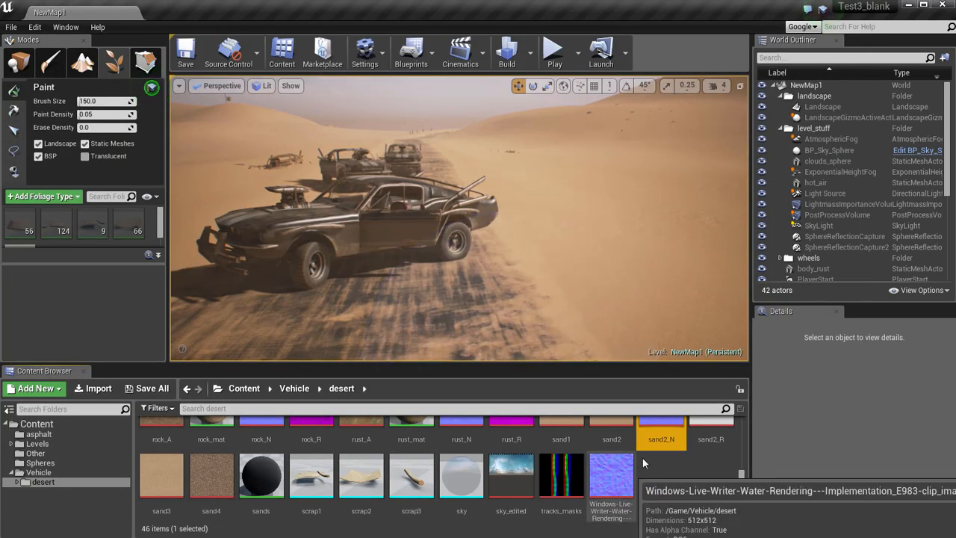
double_click(656, 425)
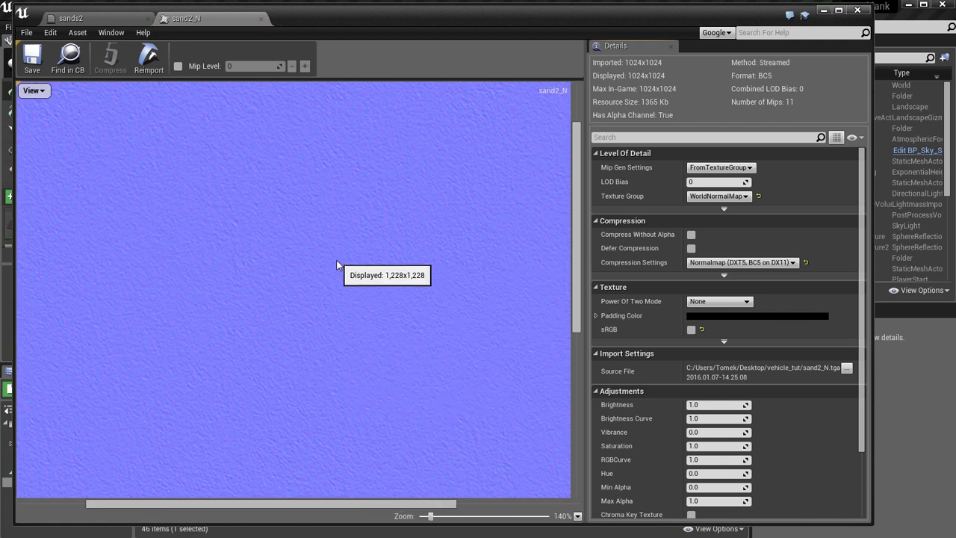
scroll(331, 269, down, 11)
scroll(329, 273, up, 7)
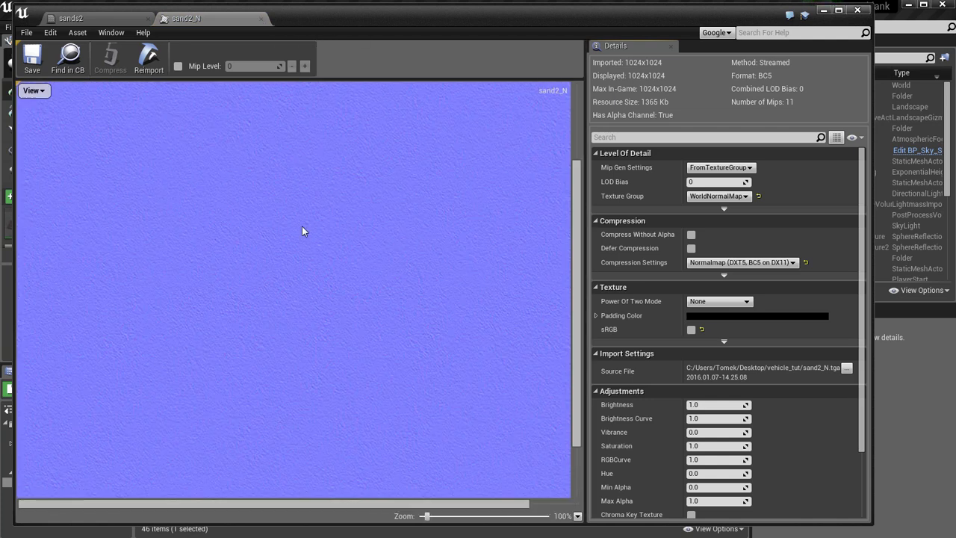
scroll(302, 231, up, 4)
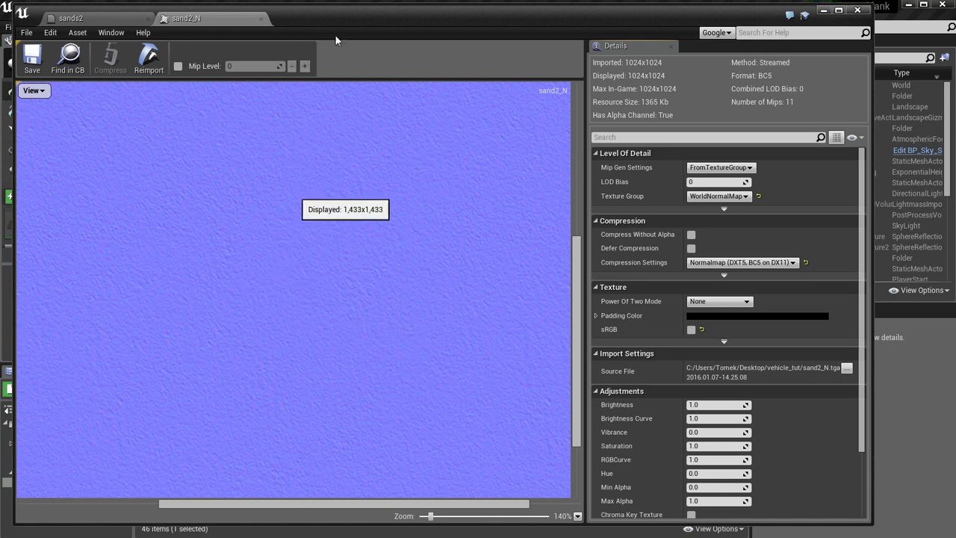
click(261, 19)
Return to group A and select the sand2 Texture Sample node that feeds the upper Multiply.
scroll(455, 284, down, 4)
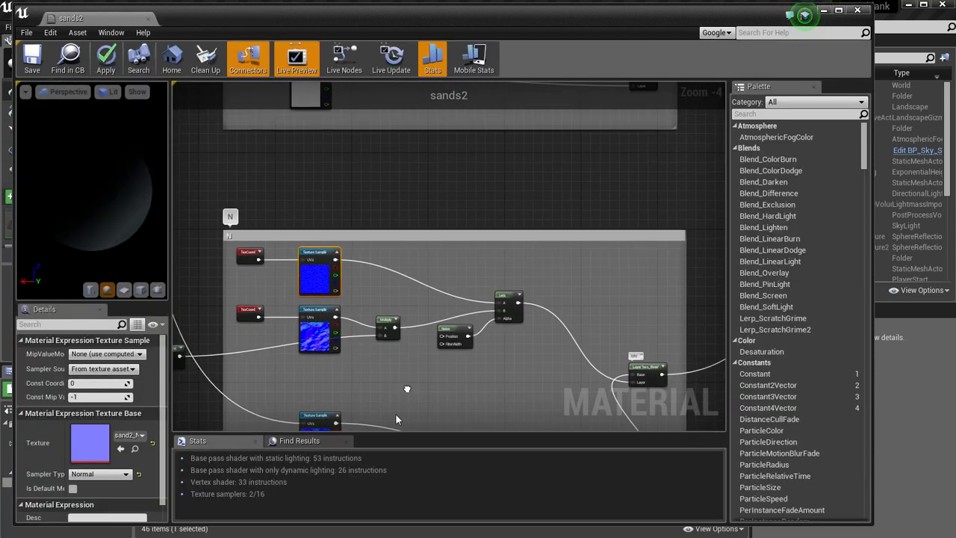
right_drag(626, 221, 594, 335)
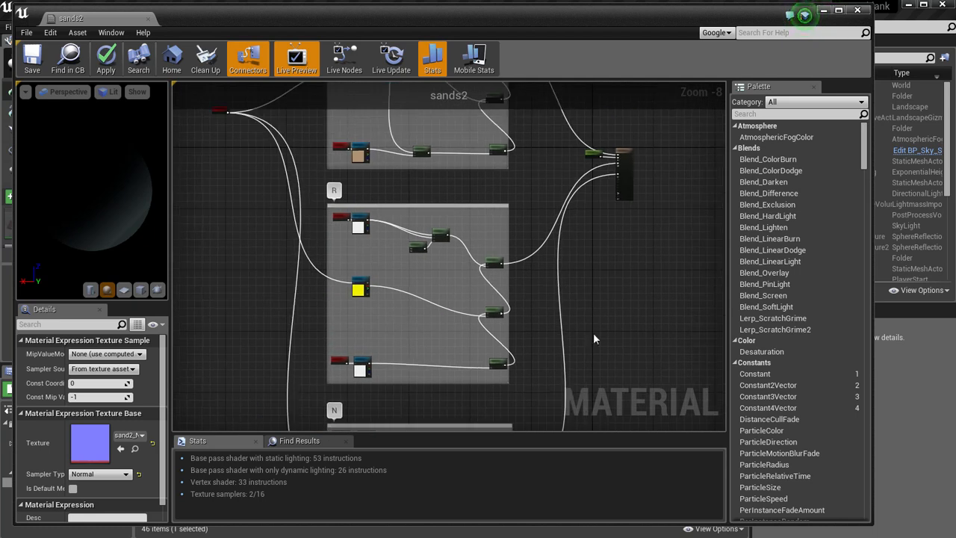
right_drag(637, 173, 618, 309)
scroll(562, 189, up, 3)
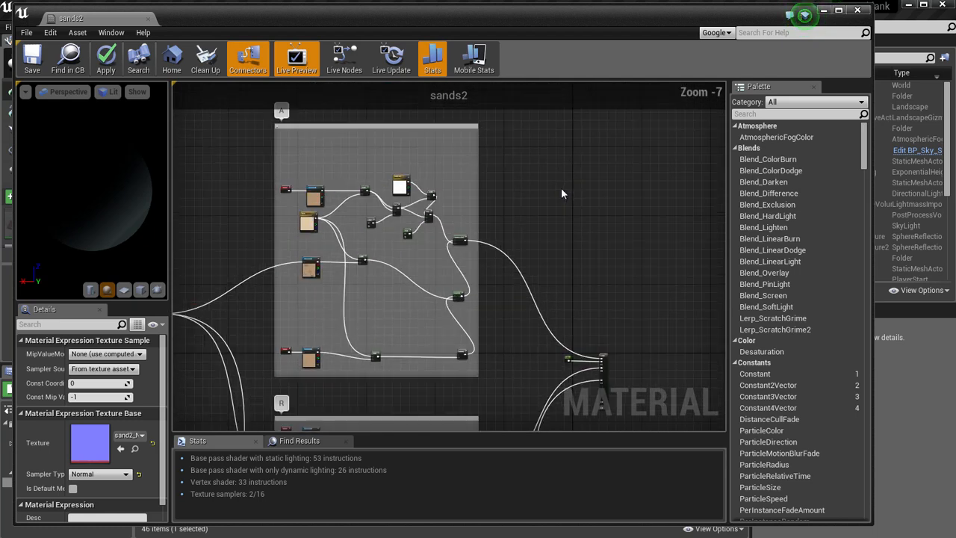
right_drag(508, 199, 646, 227)
scroll(588, 217, up, 2)
right_drag(589, 217, 725, 212)
right_drag(322, 169, 385, 155)
scroll(384, 157, down, 1)
click(281, 192)
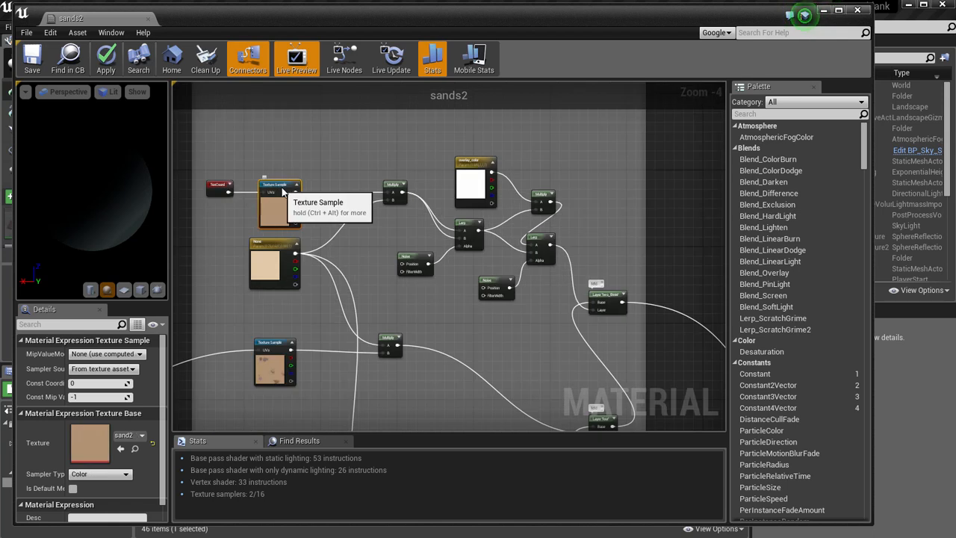
Inspect the settings of the tint colour parameter below the sand2 Texture Sample and of group A's two_three layer node.
scroll(368, 284, up, 1)
right_drag(372, 260, 414, 244)
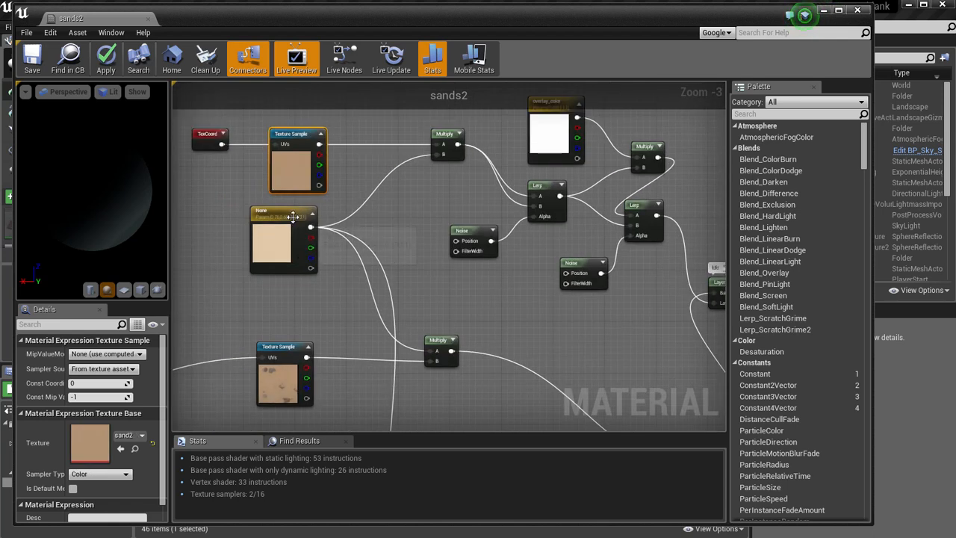
click(298, 217)
right_drag(414, 208, 334, 232)
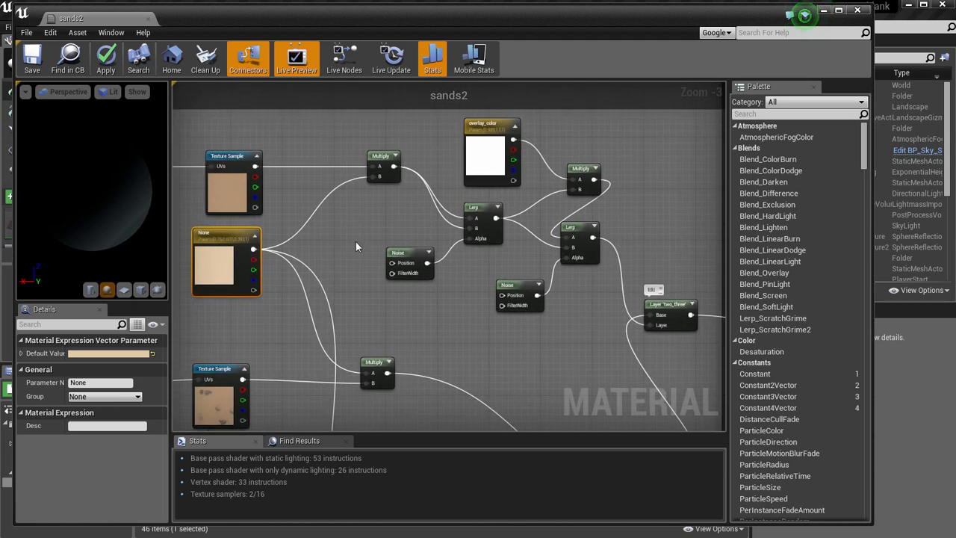
click(491, 303)
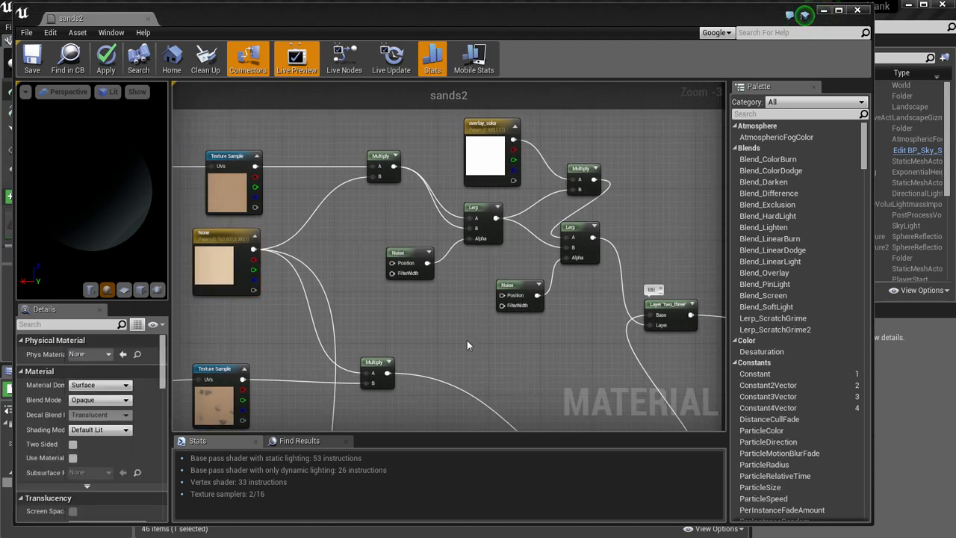
right_drag(668, 309, 517, 257)
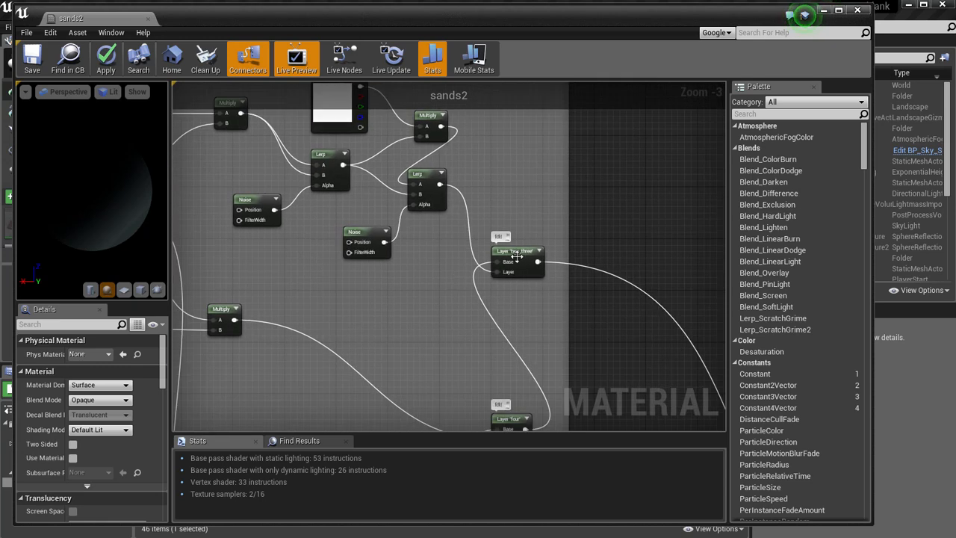
click(517, 257)
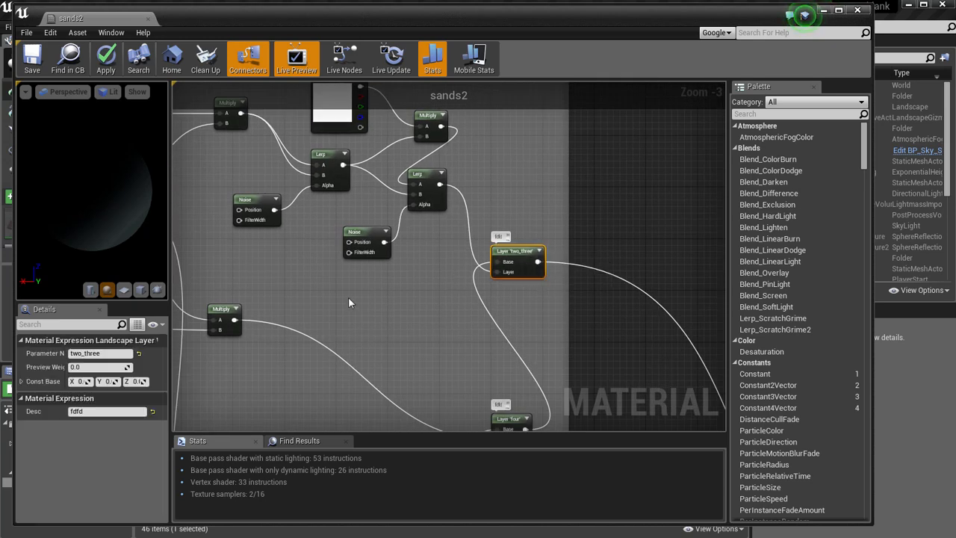
Check the first Lerp in group A and shift the Noise node feeding its Alpha slightly away from it.
right_drag(327, 281, 433, 333)
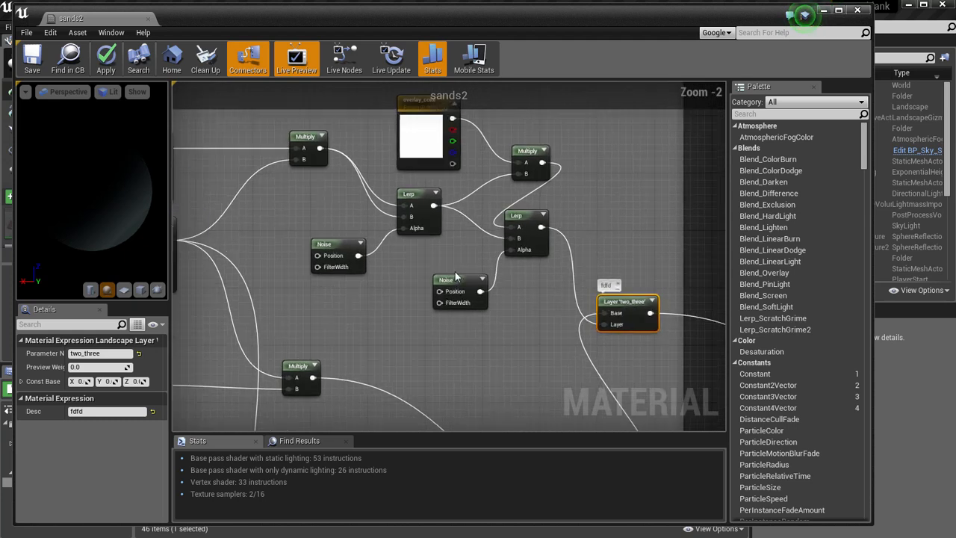
scroll(455, 271, up, 1)
click(505, 250)
click(404, 239)
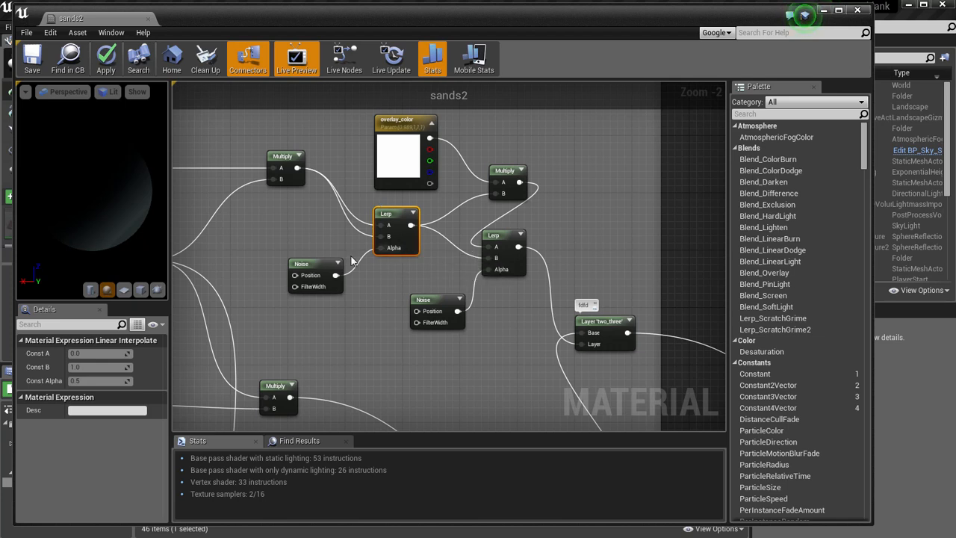
drag(314, 269, 306, 268)
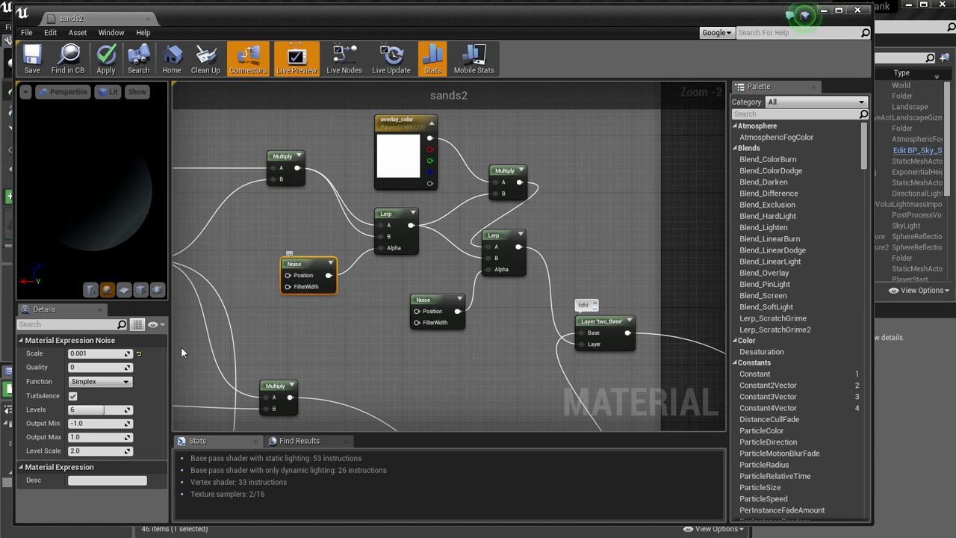
right_drag(336, 320, 397, 320)
scroll(321, 318, down, 1)
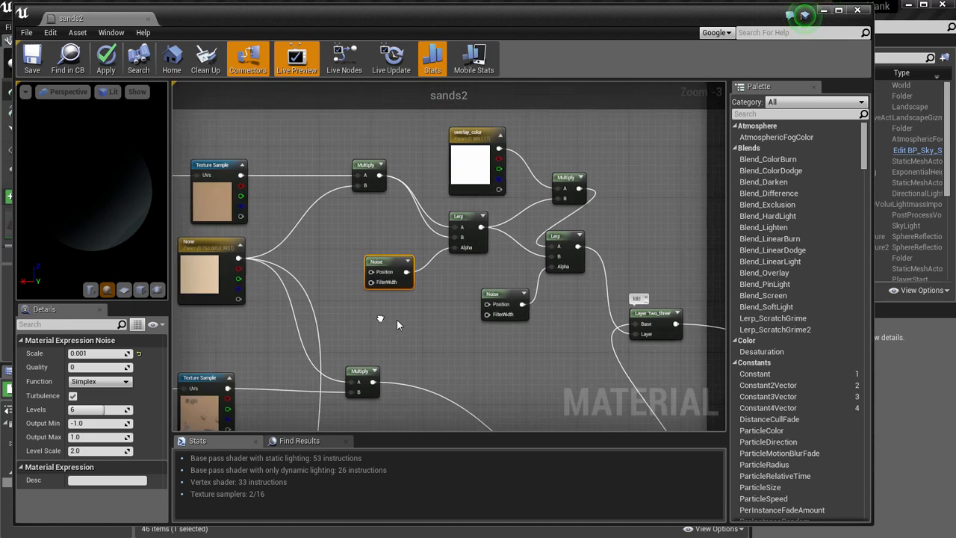
right_click(381, 324)
click(362, 310)
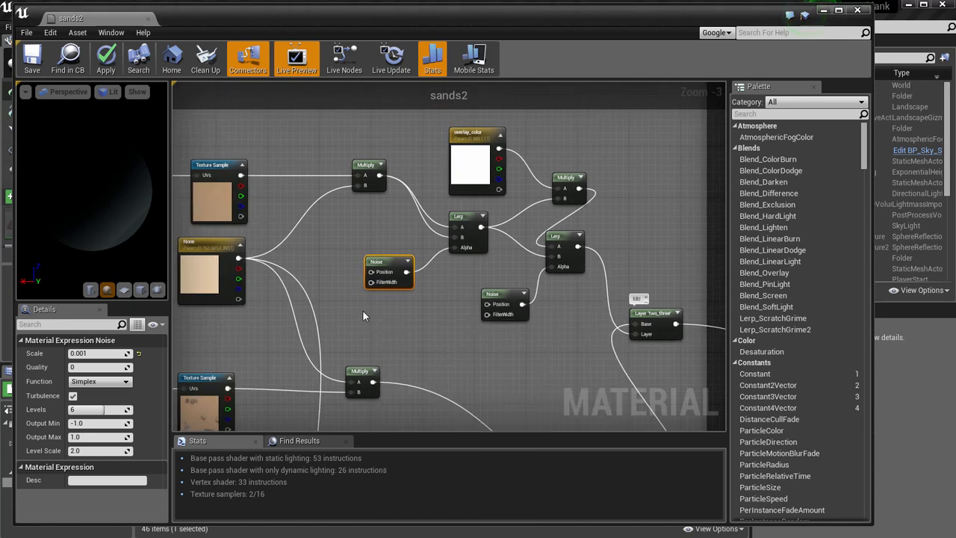
Trace the first Lerp in group A back to the sand2 Texture Sample by selecting both nodes.
click(458, 217)
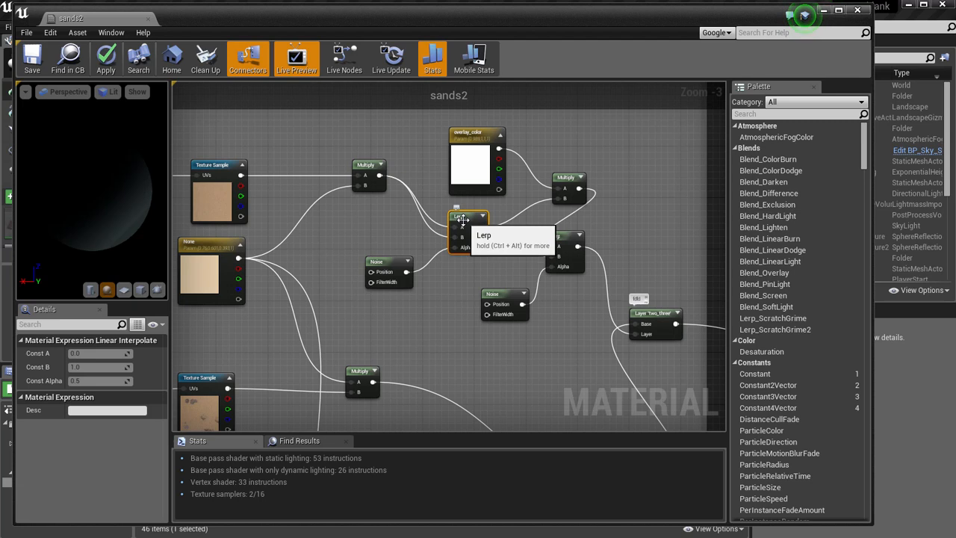
right_drag(352, 234, 407, 243)
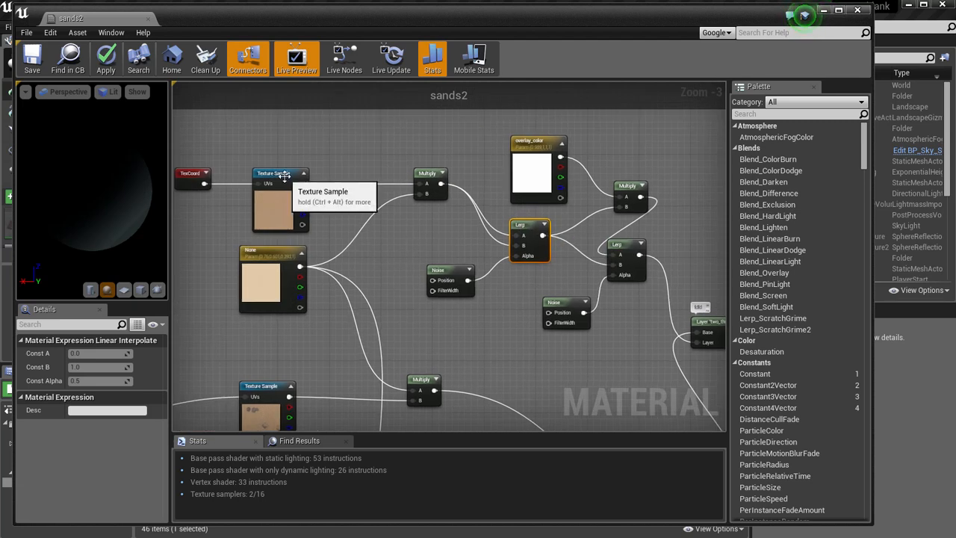
click(284, 180)
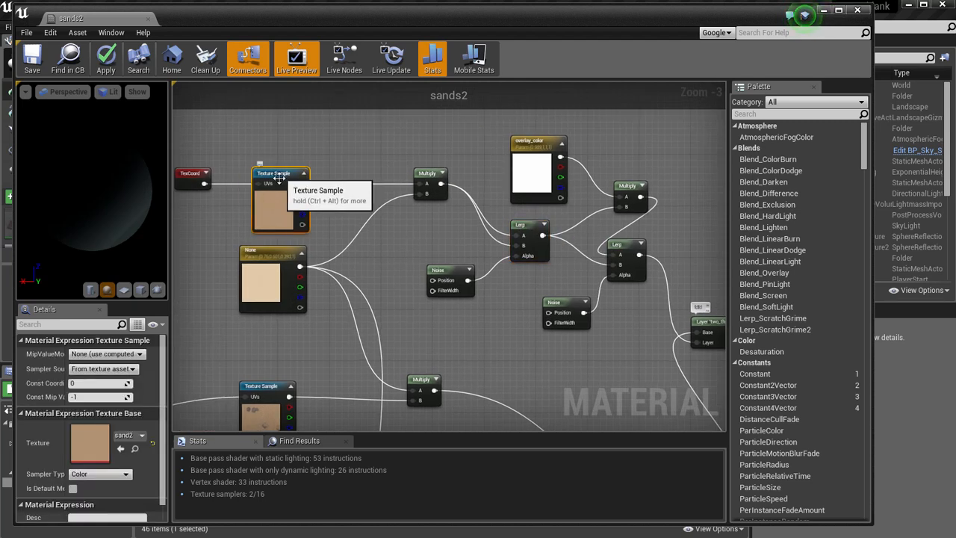
Go to normal group N and examine its two_three layer node and the Lerp that feeds it.
scroll(416, 283, down, 2)
right_drag(473, 373, 465, 216)
right_drag(391, 407, 388, 222)
right_drag(361, 392, 363, 220)
scroll(380, 277, up, 4)
right_click(375, 285)
mouse_move(376, 286)
right_down()
mouse_move(347, 284)
mouse_move(338, 301)
mouse_move(393, 281)
right_up()
scroll(394, 281, down, 1)
right_drag(454, 281, 284, 218)
right_drag(337, 243, 360, 242)
scroll(411, 285, down, 1)
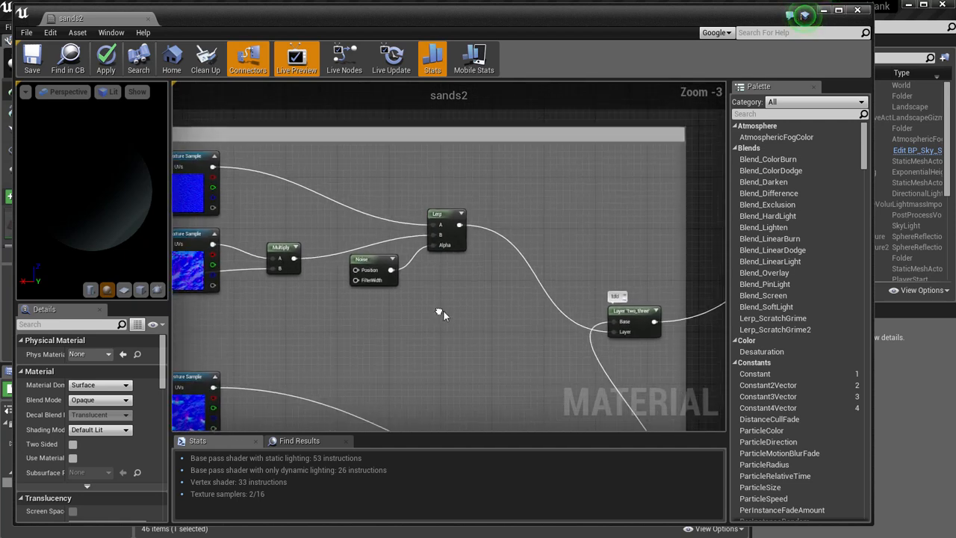
click(626, 312)
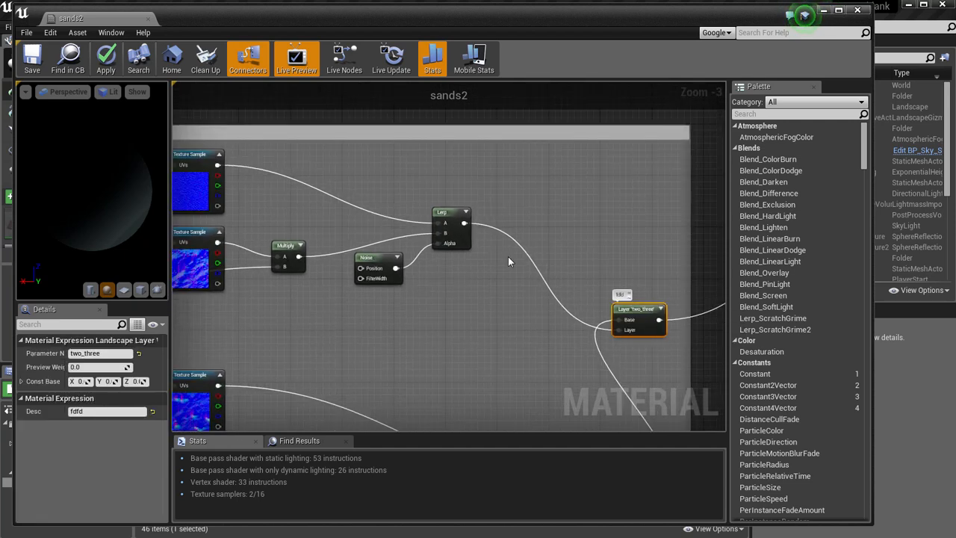
click(452, 224)
right_drag(452, 225, 543, 246)
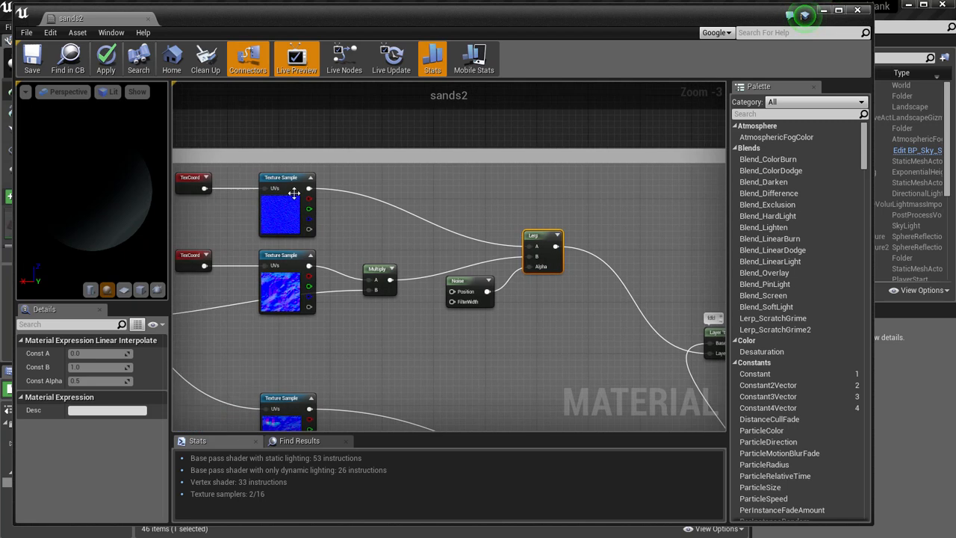
Compare the sand2_N and nor_sand Texture Samples that supply the Lerp in group N.
click(294, 183)
scroll(380, 184, up, 1)
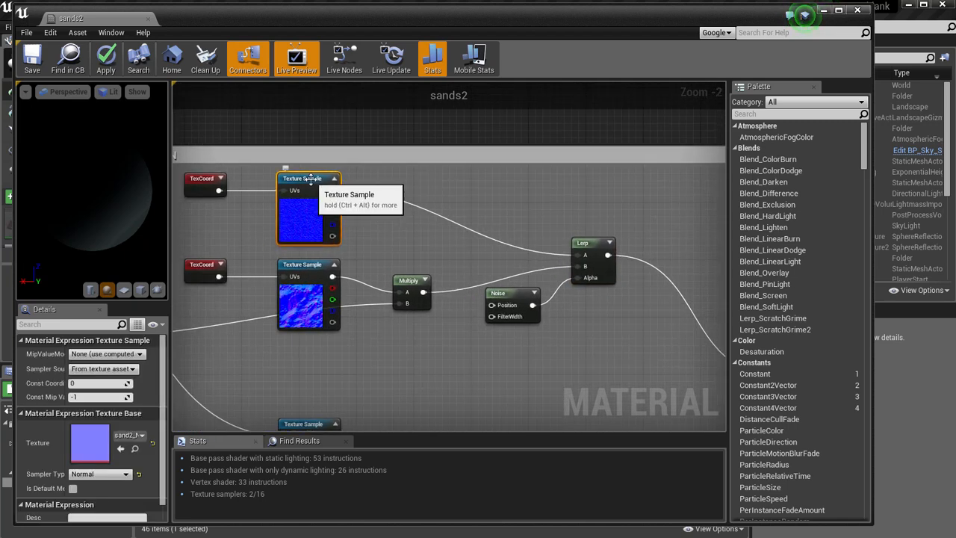
click(308, 299)
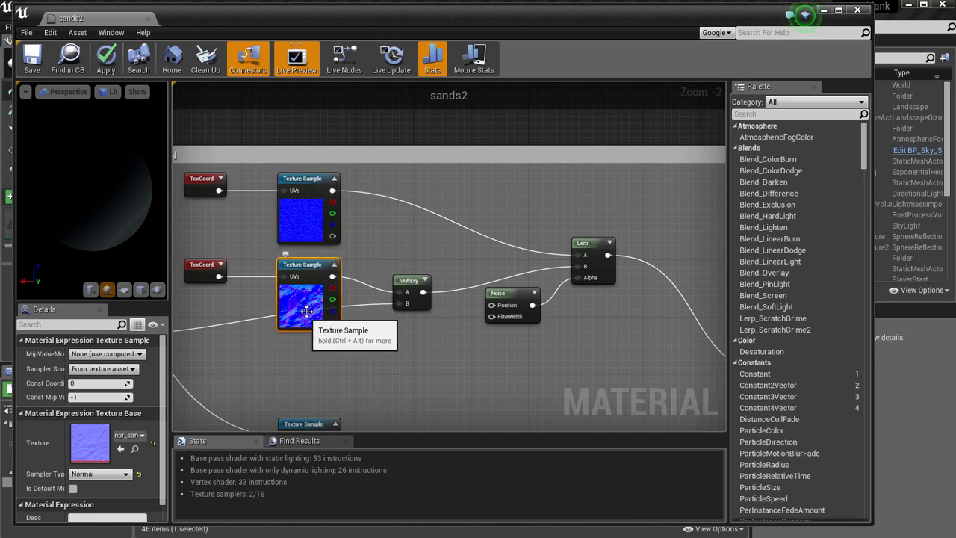
Locate the nor_sand normal map in the Content Browser, open it for inspection, and close its editor.
click(136, 449)
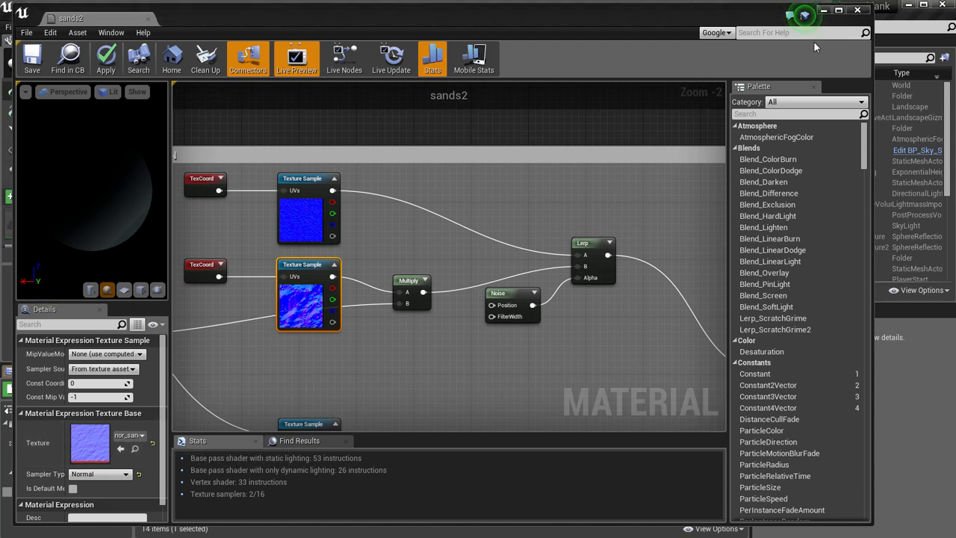
click(824, 10)
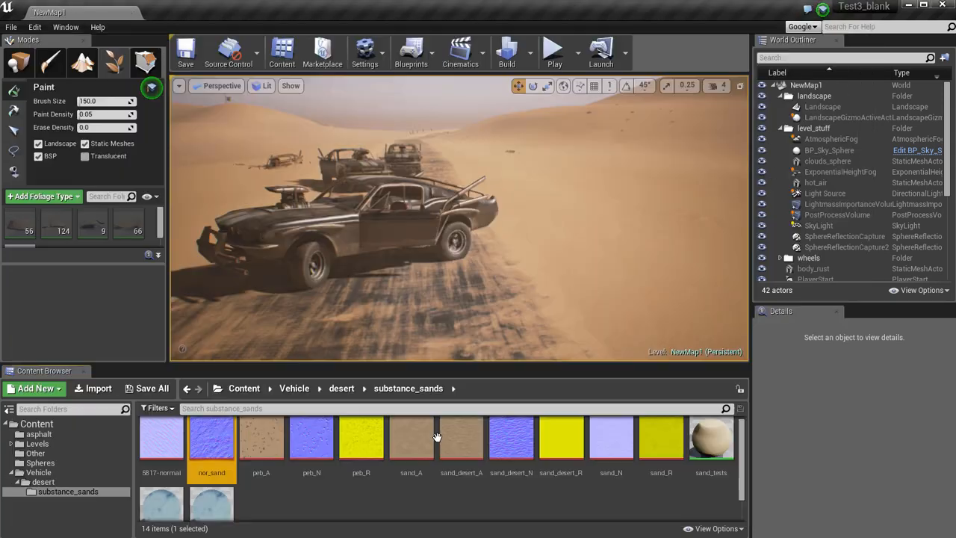
double_click(201, 444)
scroll(298, 293, down, 2)
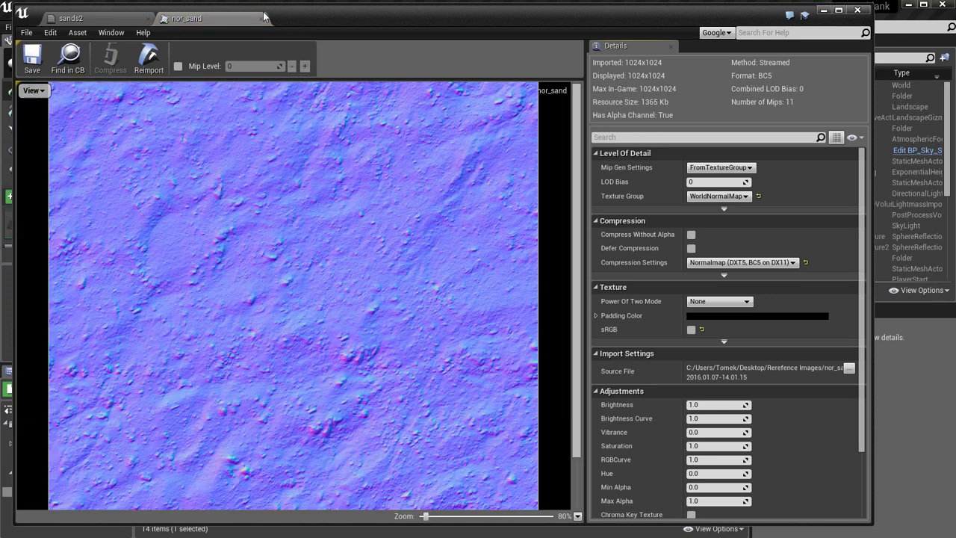
click(261, 19)
Review the rest of group N and return to the level viewport for a close look at the sand surface.
right_drag(611, 352, 571, 319)
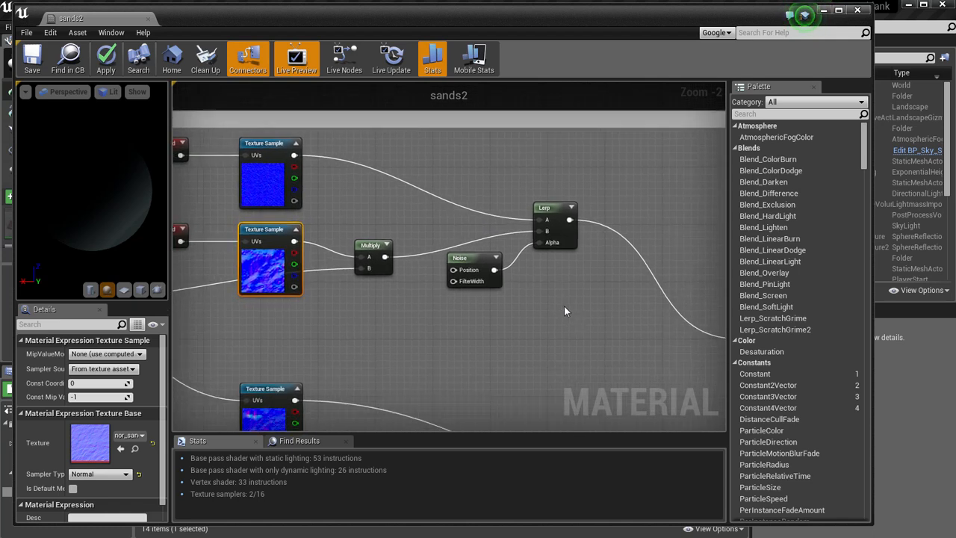
scroll(564, 311, down, 2)
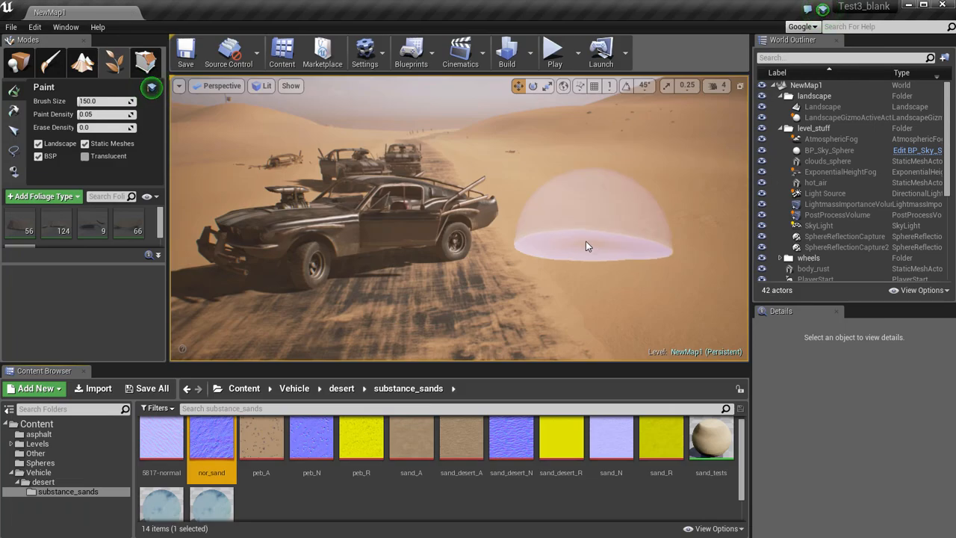
right_drag(590, 243, 730, 270)
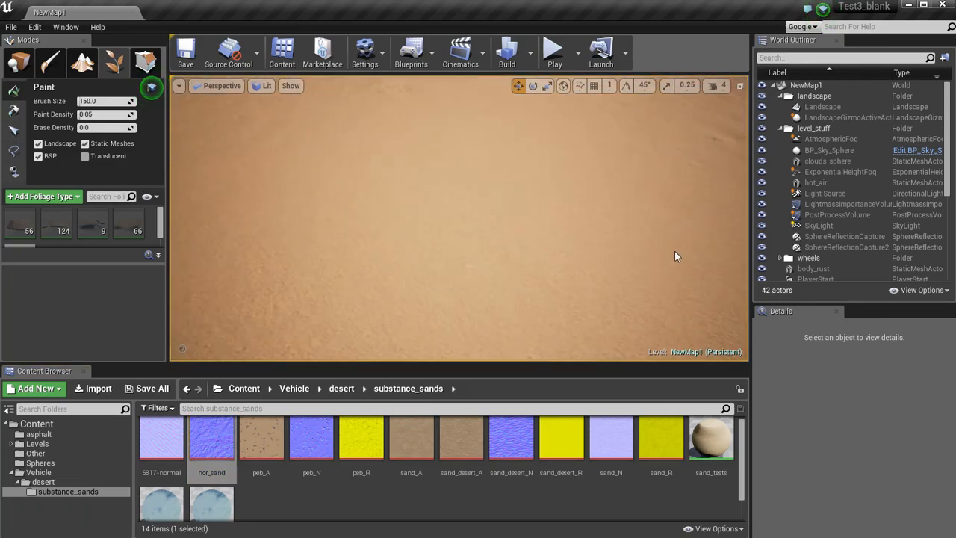
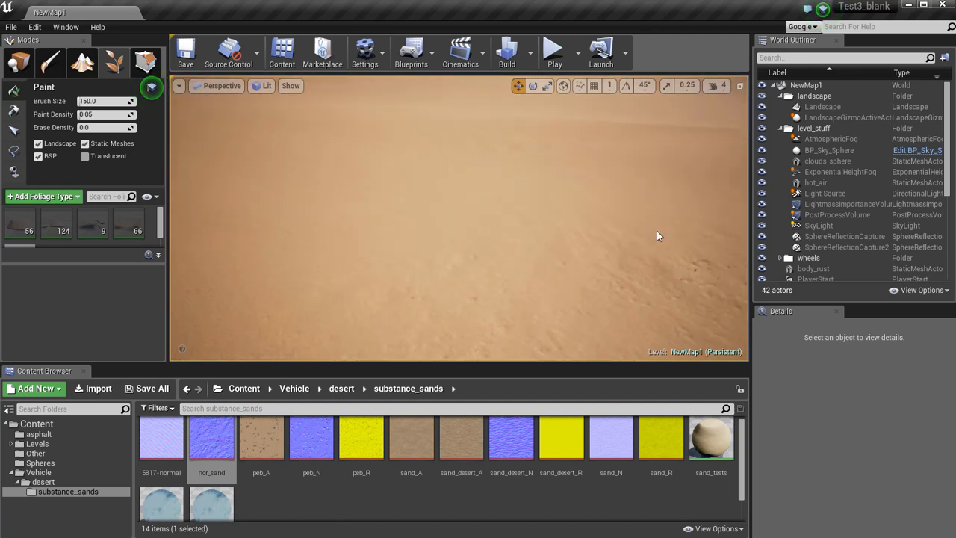
Check the sand surface closely in the level and return to the pebble section of the sands2 material graph.
mouse_move(584, 224)
right_down()
mouse_move(404, 200)
mouse_move(478, 244)
mouse_move(646, 263)
mouse_move(699, 241)
right_up()
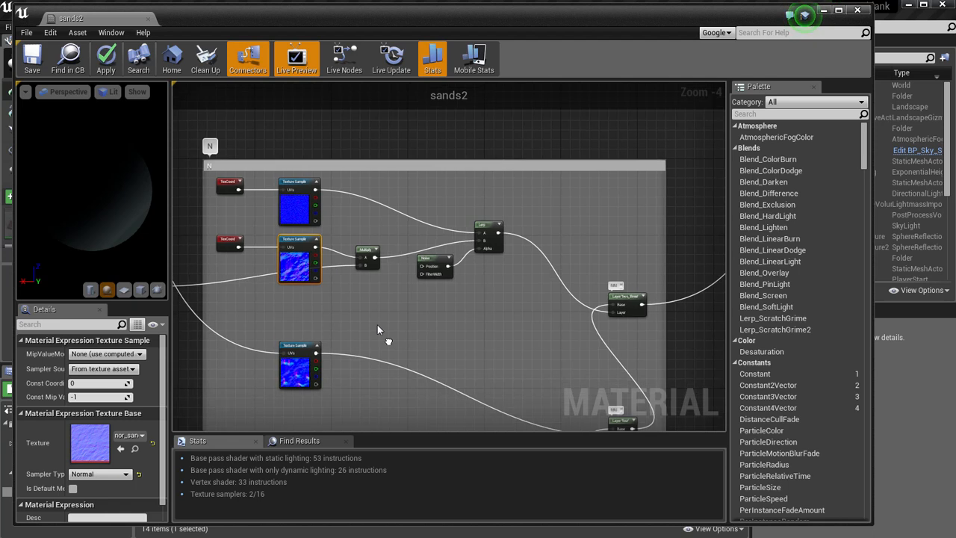
scroll(296, 327, up, 3)
right_drag(422, 209, 454, 380)
scroll(484, 271, up, 3)
right_drag(494, 172, 557, 317)
scroll(524, 290, down, 2)
right_drag(582, 140, 594, 298)
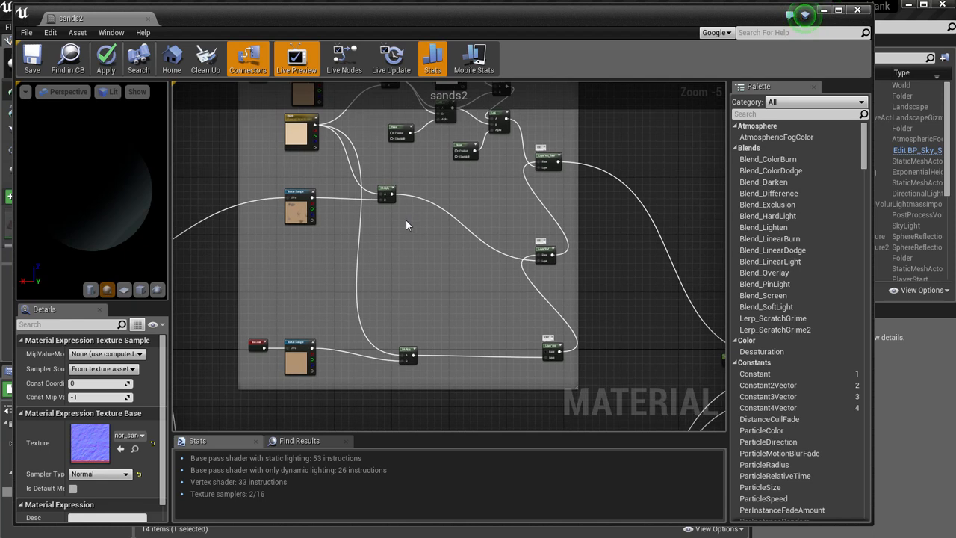
Examine the peb_A Texture Sample and the Multiply node it feeds.
scroll(405, 225, up, 6)
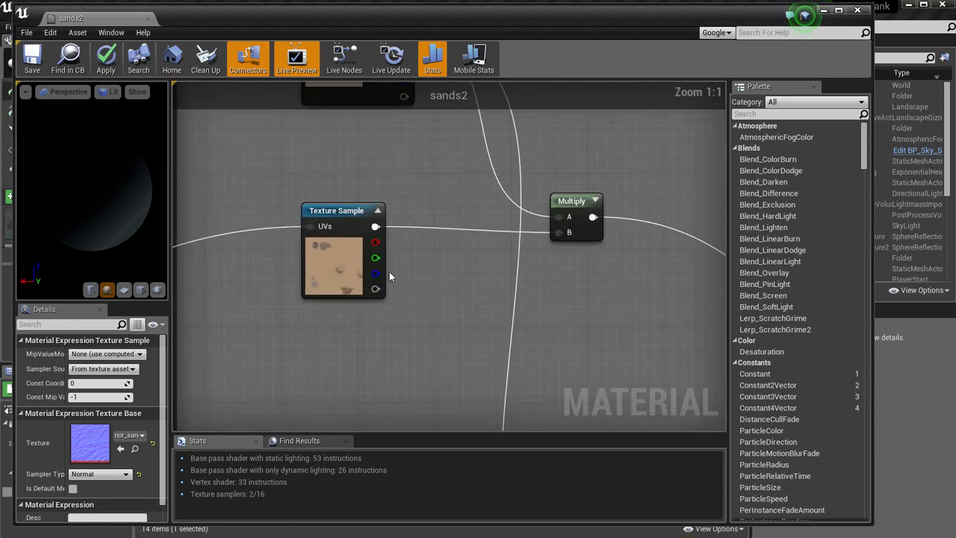
click(340, 212)
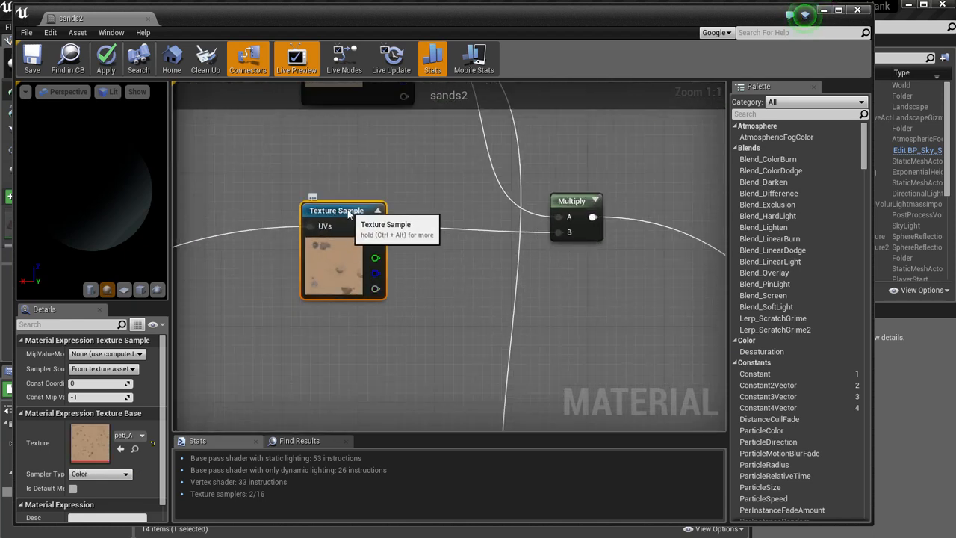
right_drag(433, 274, 368, 298)
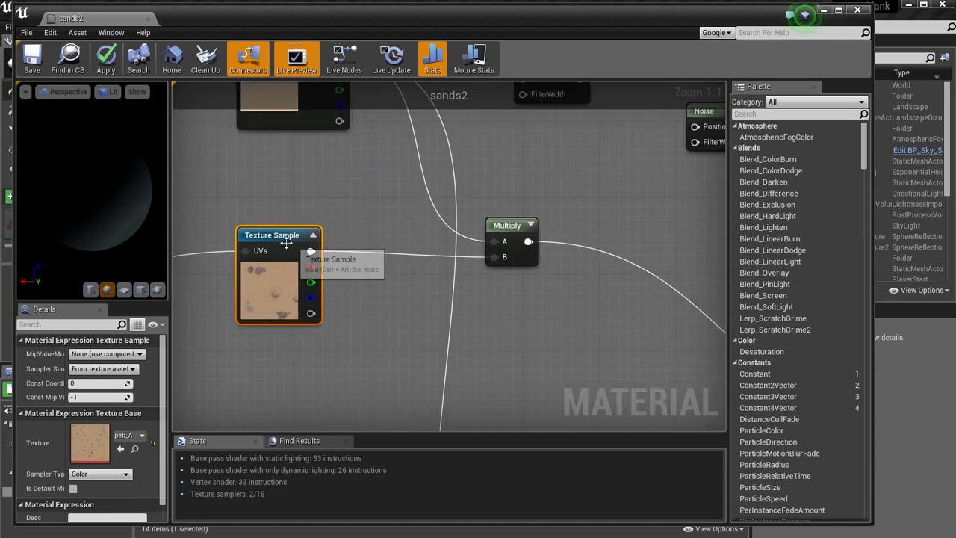
right_drag(362, 311, 360, 290)
right_click(358, 288)
click(265, 372)
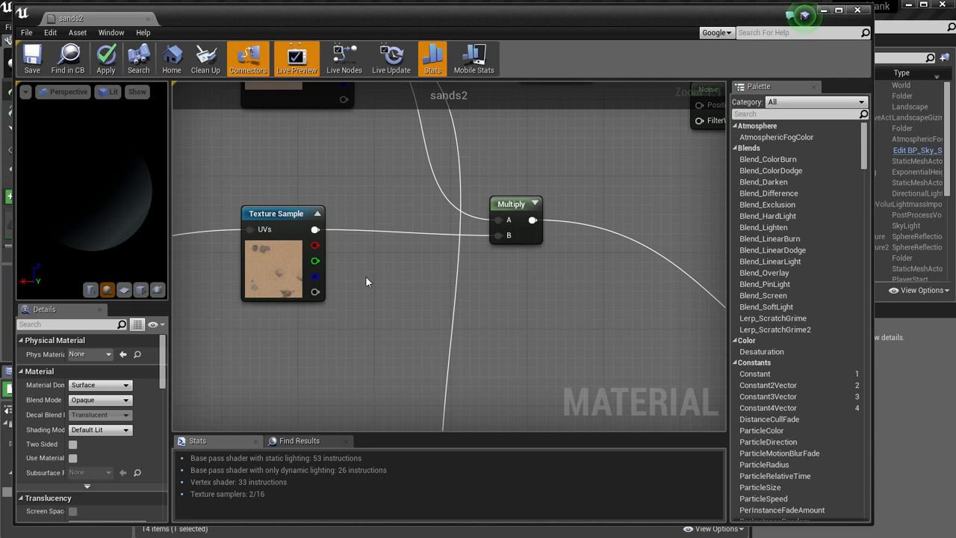
click(284, 217)
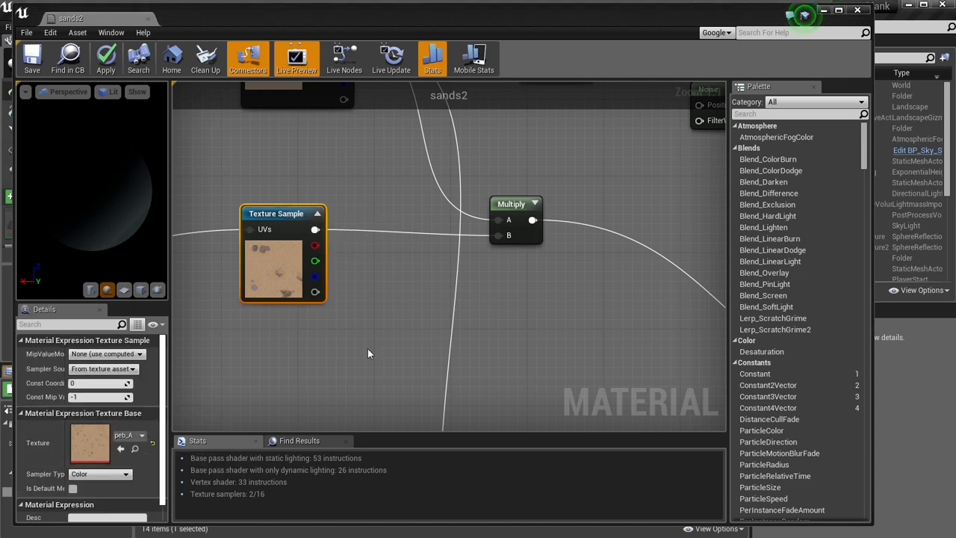
Open the peb_A texture, inspect its pebbles at different zoom levels, and close its editor.
click(824, 10)
double_click(261, 442)
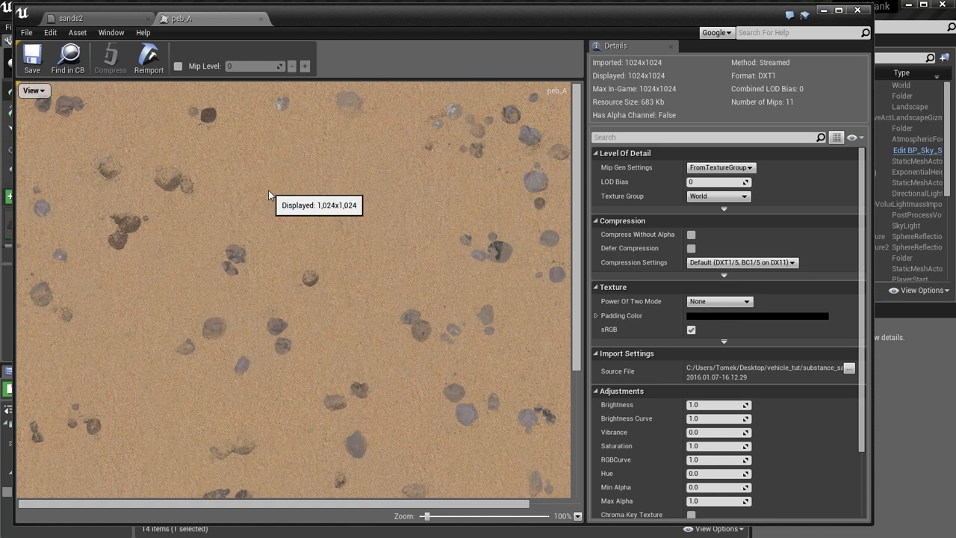
scroll(258, 186, up, 1)
scroll(248, 184, down, 2)
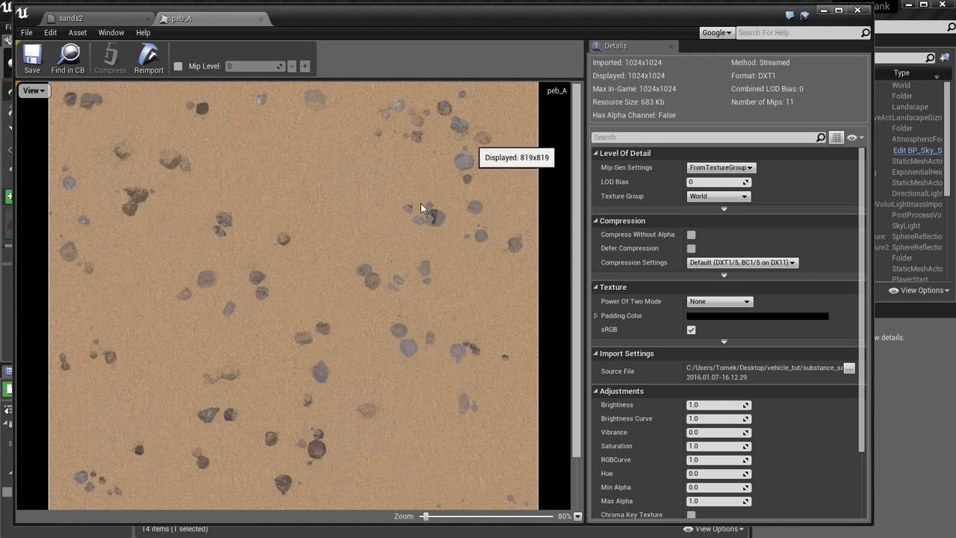
click(261, 19)
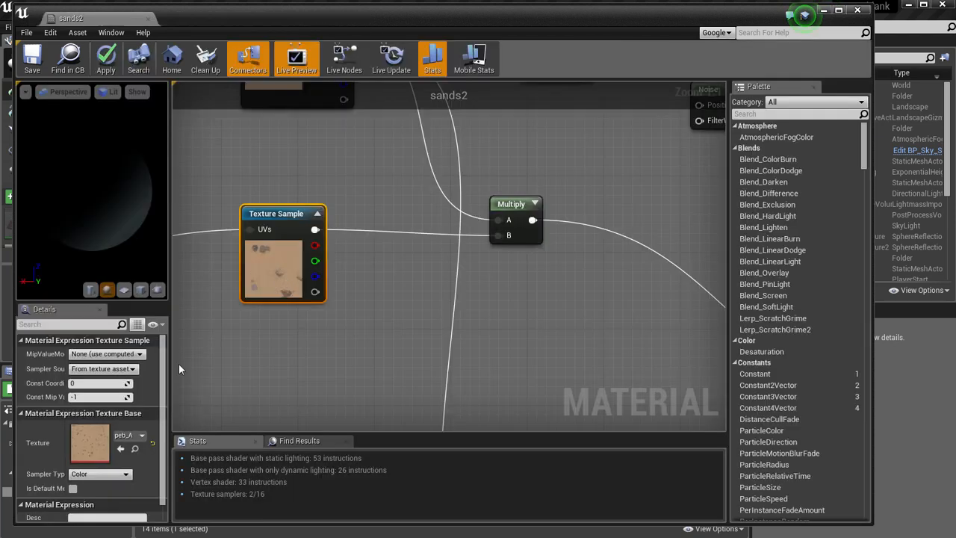
Open the peb_N normal map for inspection and close its editor.
click(825, 11)
double_click(383, 458)
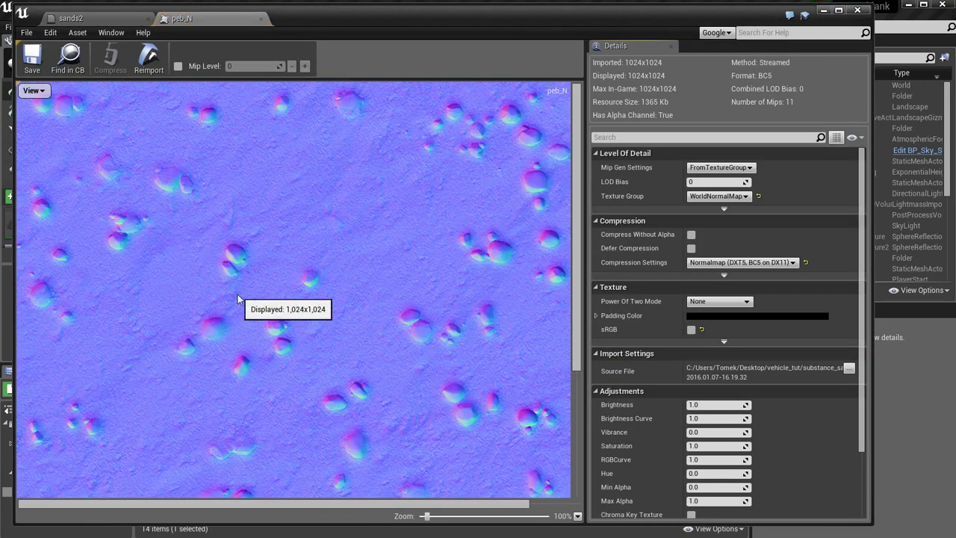
click(261, 18)
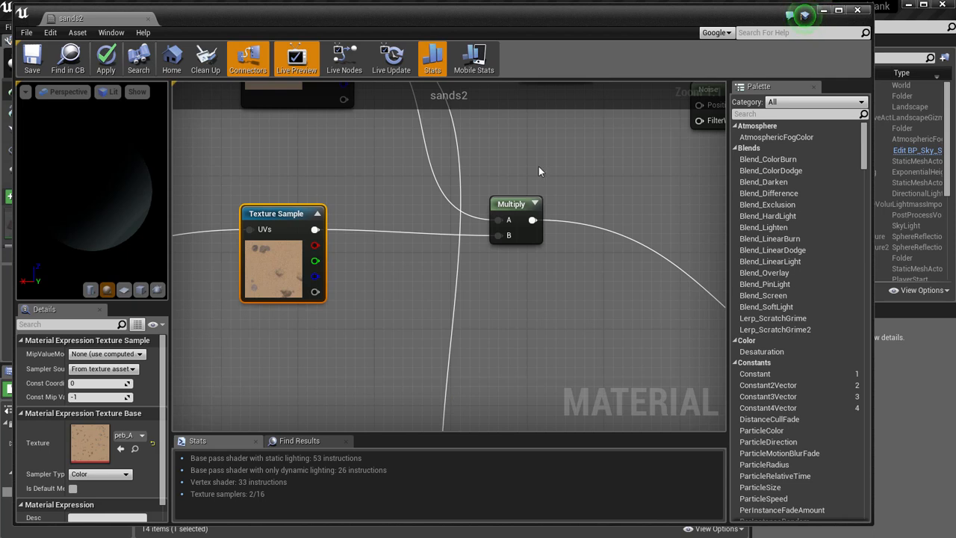
Open the peb_R texture and isolate its green channel by hiding the red, blue and alpha channels.
click(825, 11)
double_click(360, 438)
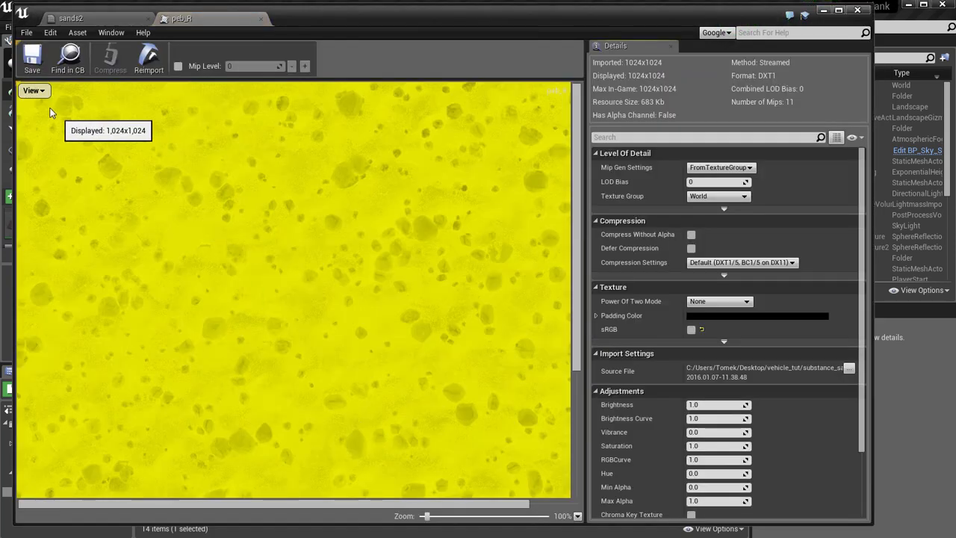
click(32, 90)
click(23, 127)
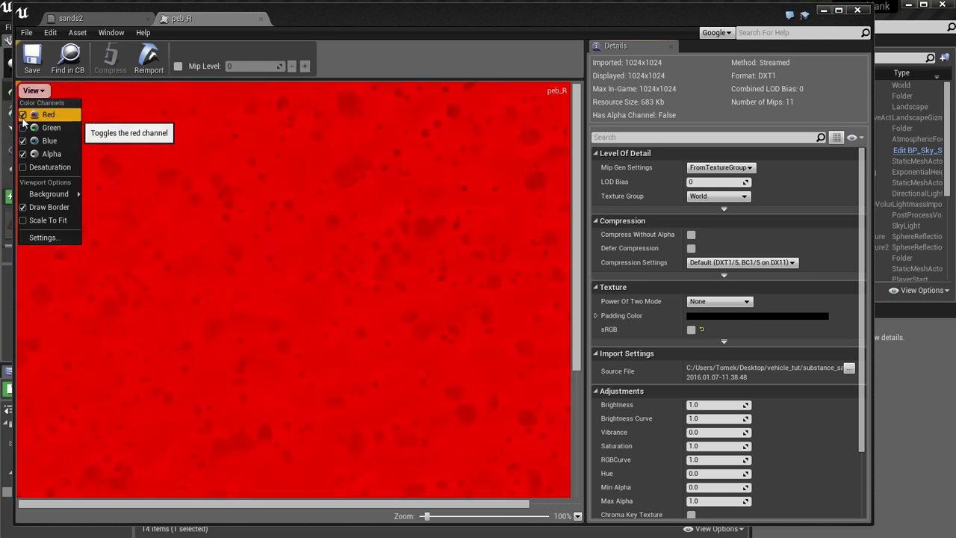
click(23, 115)
click(23, 128)
click(23, 141)
click(23, 154)
Close the texture and material editors, discarding the unapplied sands2 changes, and reopen the sands2 material.
click(858, 10)
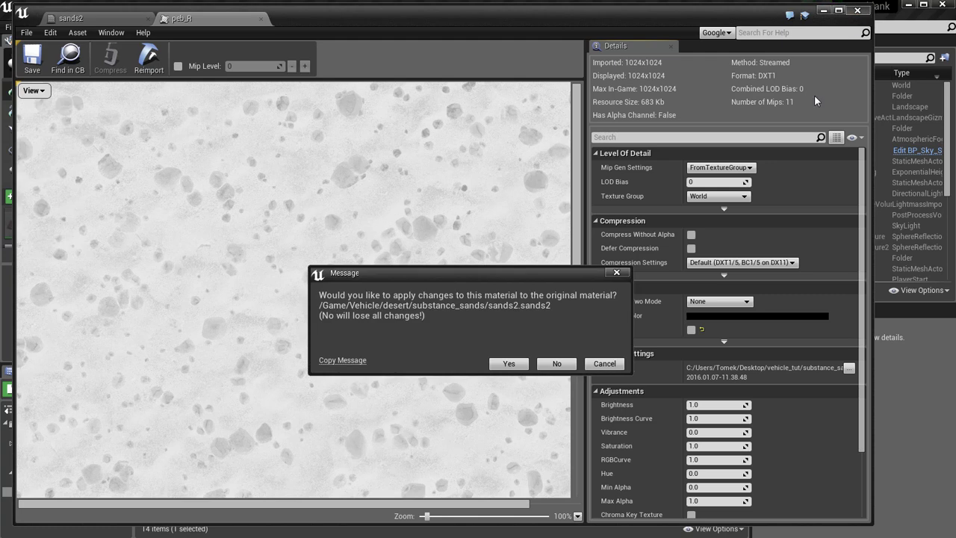
click(558, 363)
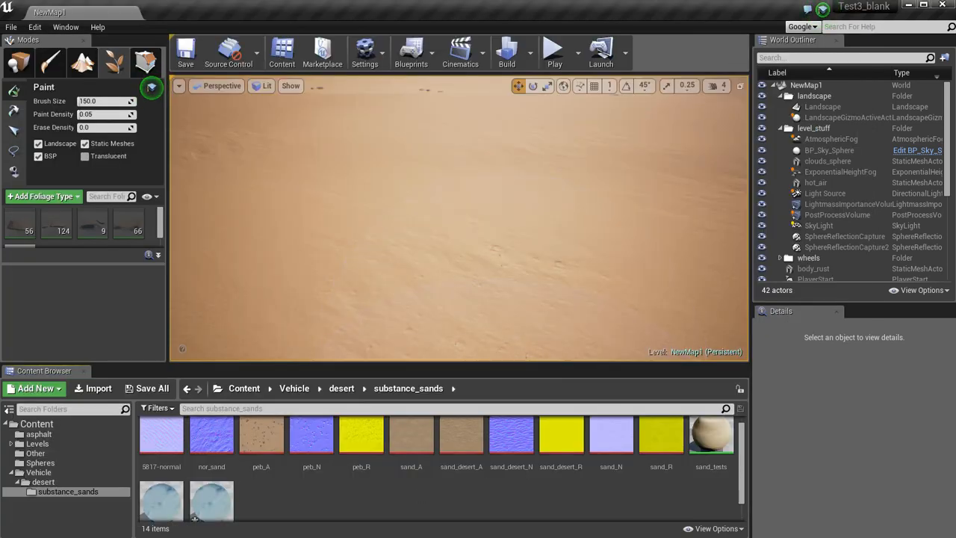
double_click(161, 501)
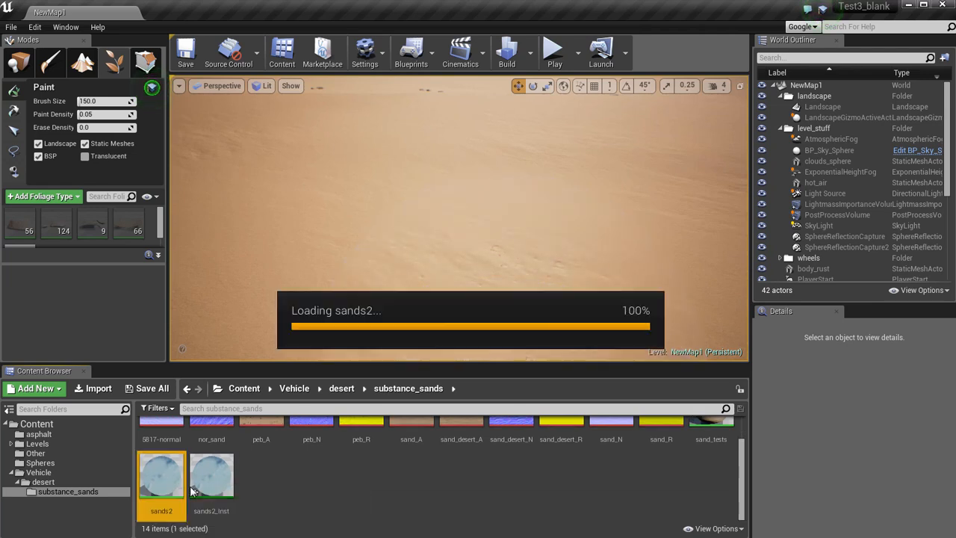
Find the layer node named one in the sands2 colour group and examine its parameters.
right_drag(398, 264, 434, 270)
scroll(433, 271, down, 3)
scroll(251, 269, down, 1)
right_drag(250, 269, 490, 301)
scroll(233, 166, down, 1)
right_drag(232, 166, 455, 283)
scroll(402, 239, up, 2)
right_drag(403, 241, 438, 176)
scroll(424, 266, down, 2)
right_drag(409, 306, 348, 365)
scroll(412, 361, up, 3)
right_drag(606, 203, 485, 270)
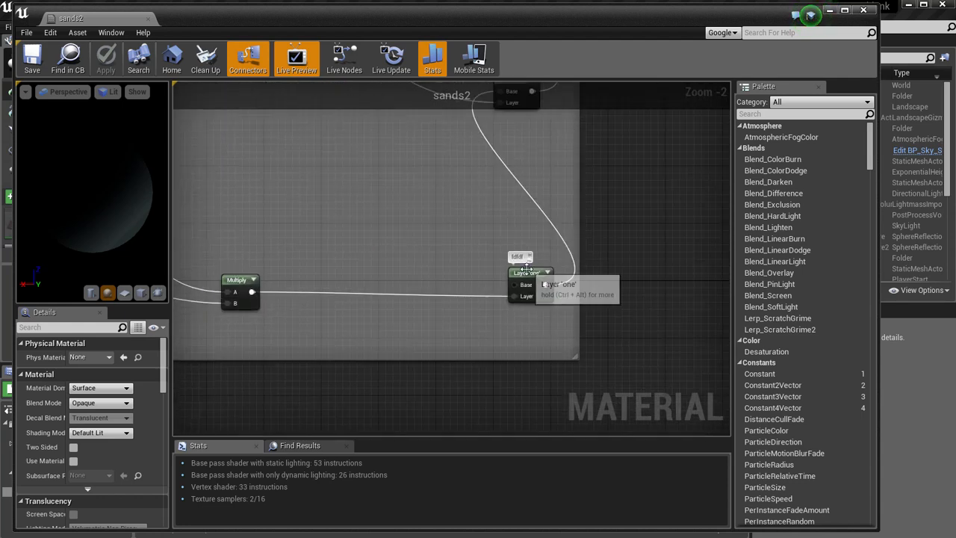
drag(528, 273, 520, 273)
scroll(375, 255, down, 1)
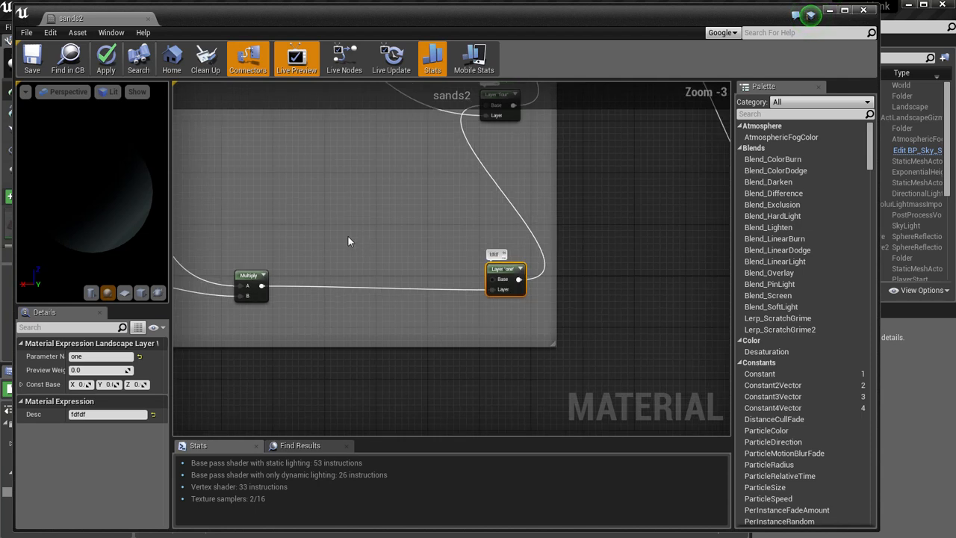
Trace layer one back to its TexCoord and Multiply nodes and examine the sand2 Texture Sample.
right_drag(348, 238, 481, 239)
right_drag(236, 224, 332, 204)
scroll(332, 204, up, 3)
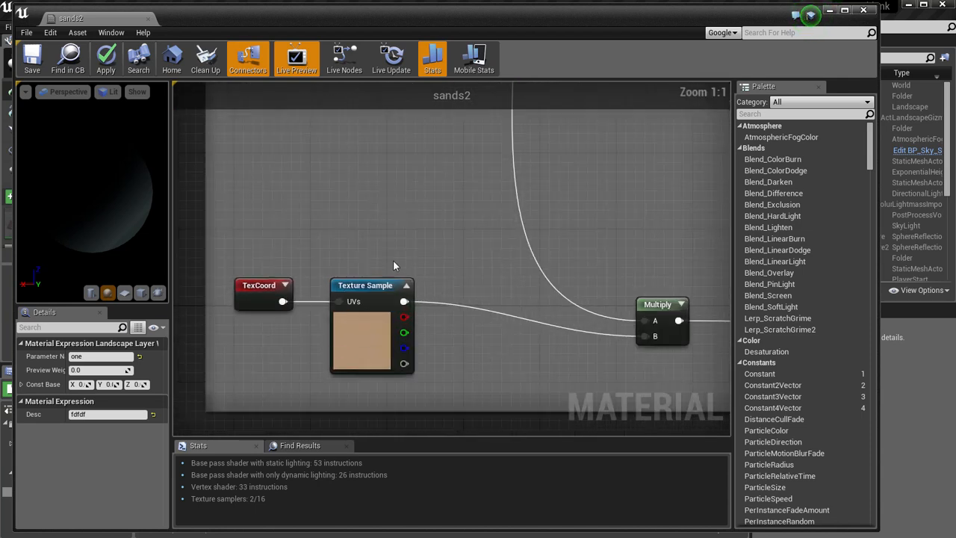
right_drag(420, 260, 373, 231)
drag(340, 249, 350, 250)
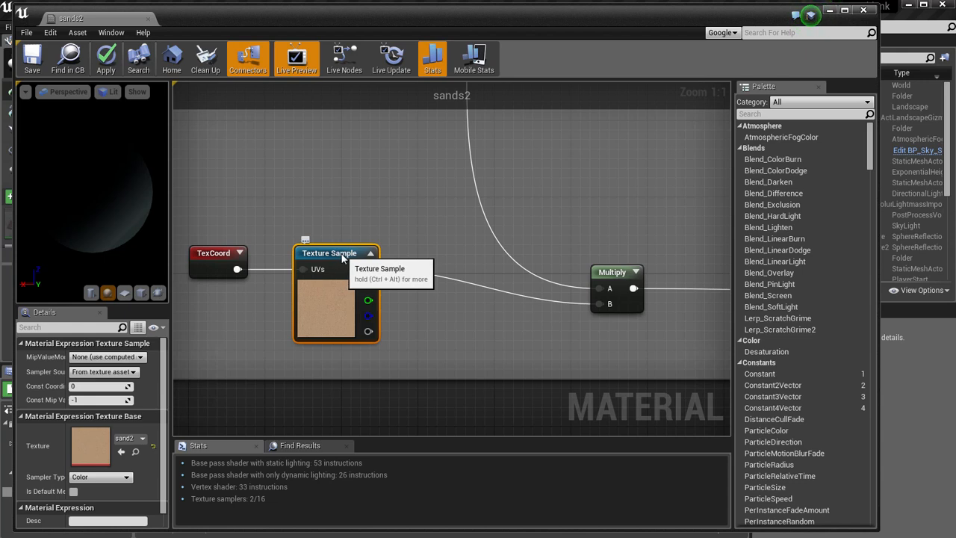
Go to normal group N and examine the sand_desert_N Texture Sample that feeds the Multiply with the Append node.
scroll(423, 320, down, 7)
right_drag(422, 332, 391, 224)
right_drag(357, 366, 353, 183)
right_drag(230, 341, 228, 196)
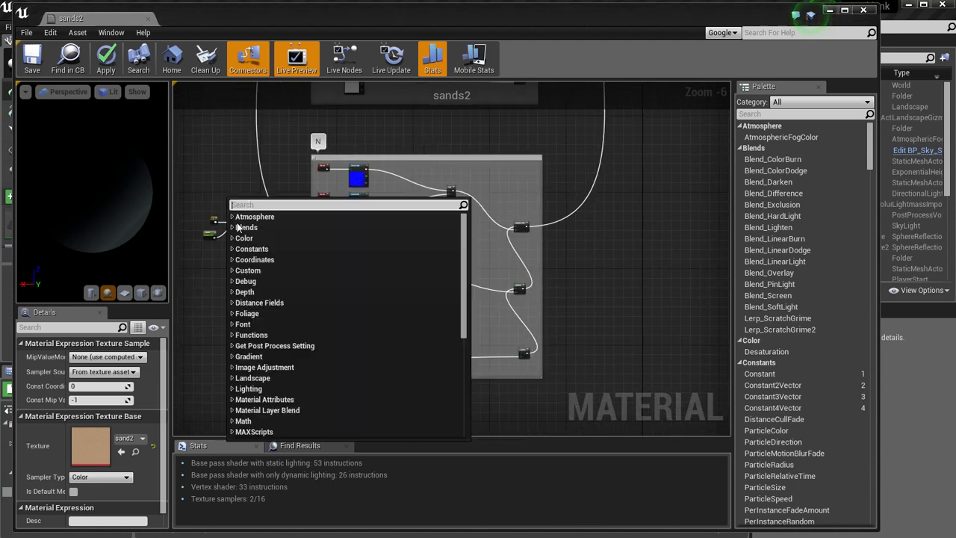
click(536, 386)
scroll(507, 391, up, 4)
right_drag(369, 339, 593, 329)
scroll(434, 329, up, 2)
mouse_move(433, 332)
right_down()
mouse_move(431, 352)
mouse_move(426, 346)
right_up()
click(347, 217)
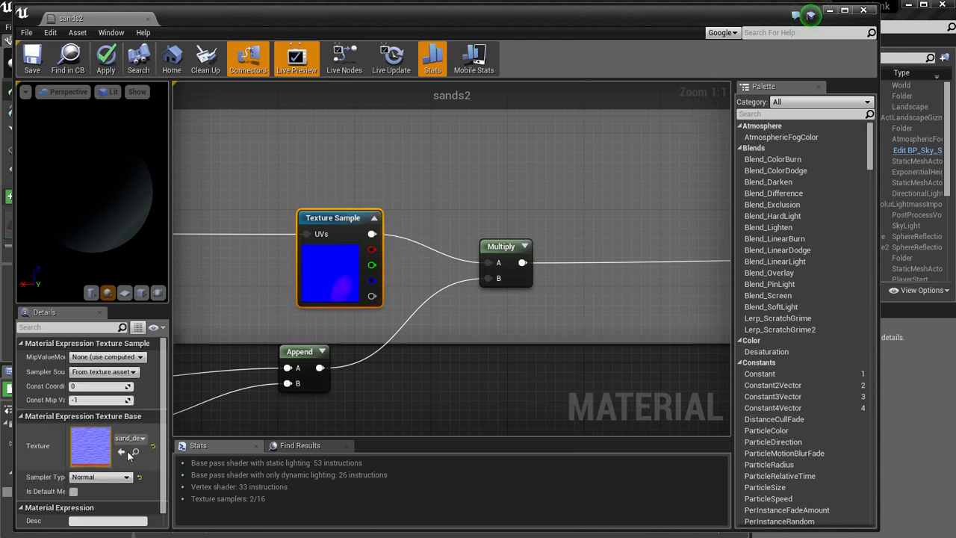
Open the sand_desert_N normal map for inspection and close its editor.
click(829, 10)
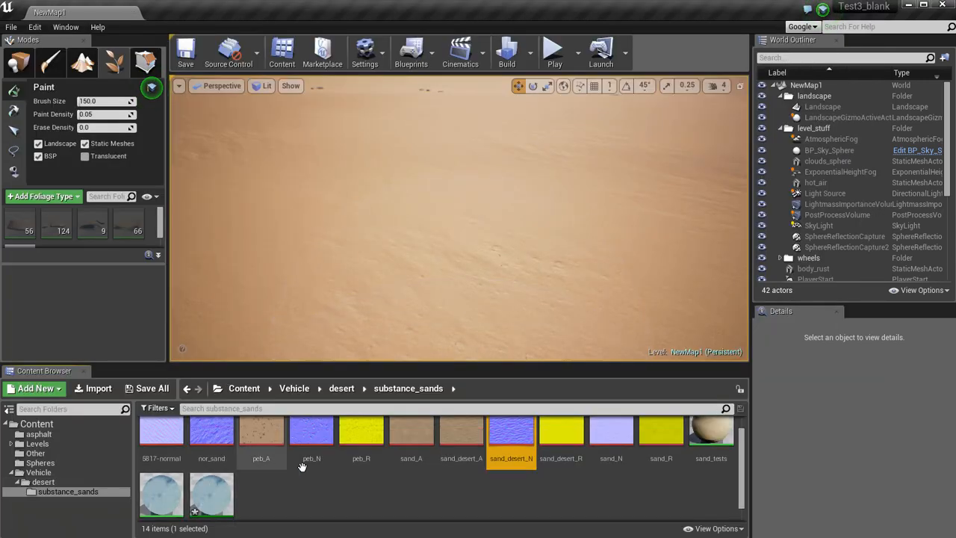
double_click(511, 441)
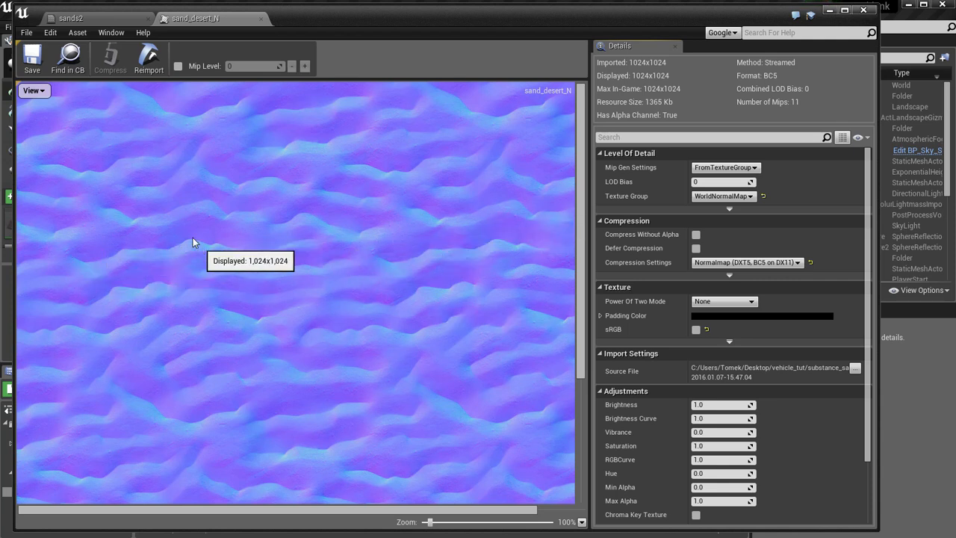
click(261, 19)
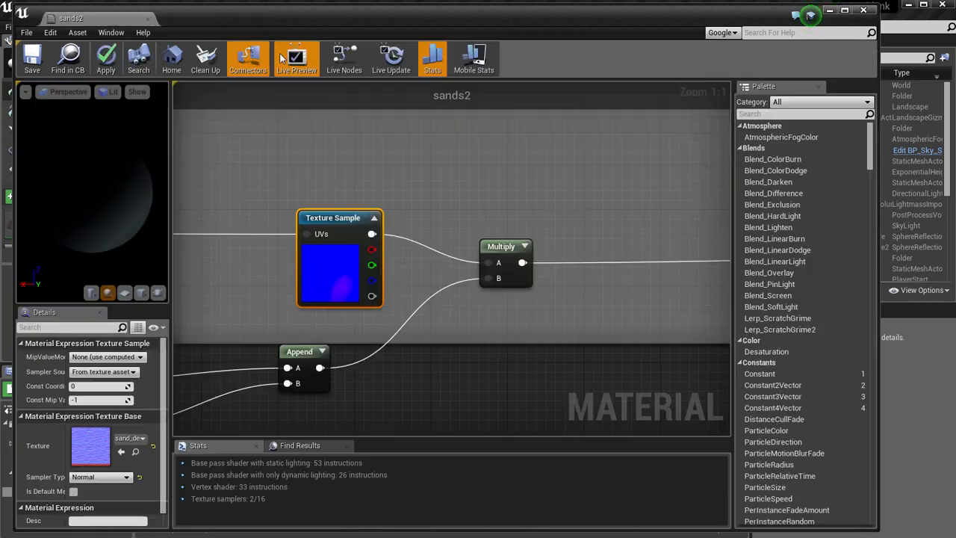
Go to group R and examine the white Texture Sample that feeds its layer one node.
click(377, 378)
scroll(413, 328, down, 3)
right_drag(453, 181, 457, 385)
right_drag(506, 145, 481, 333)
right_drag(482, 129, 483, 317)
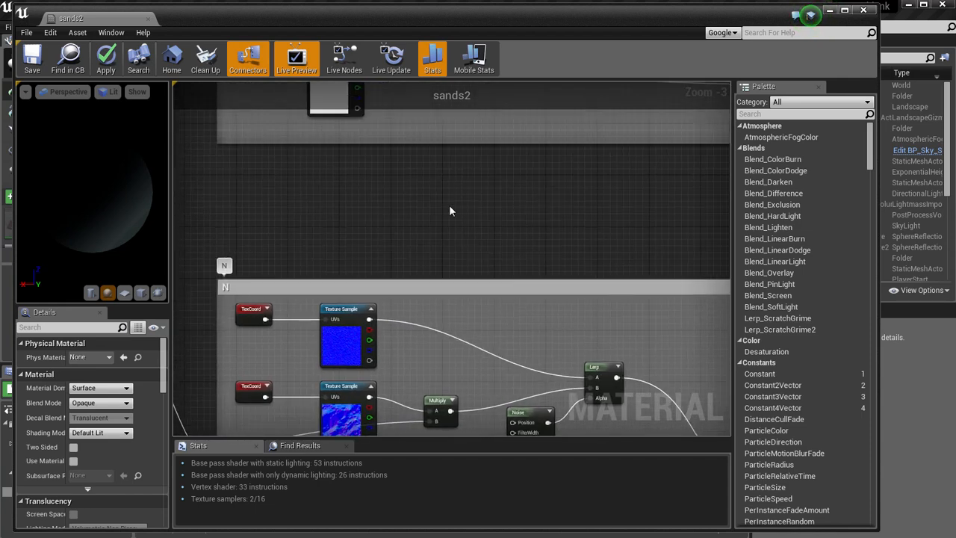
right_drag(434, 163, 431, 312)
drag(334, 208, 353, 208)
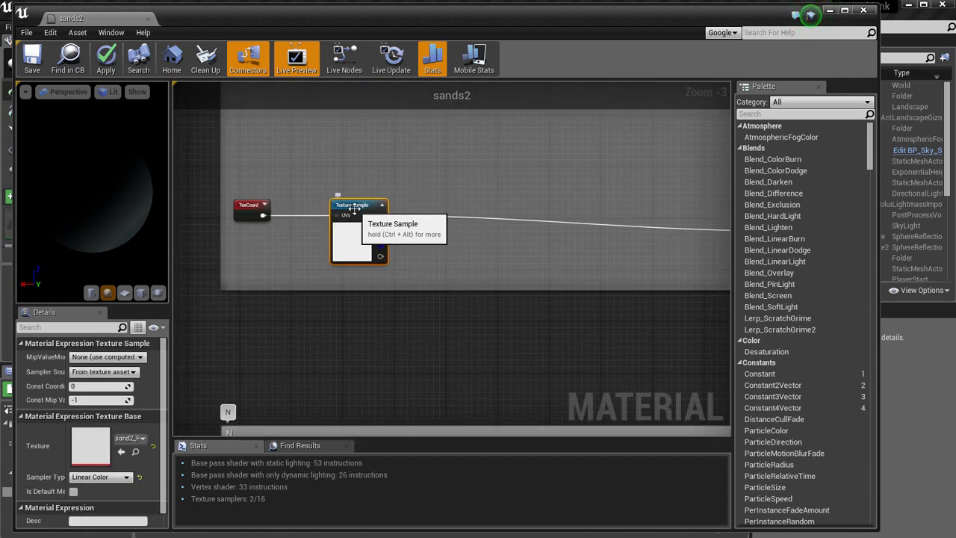
right_drag(585, 175, 512, 252)
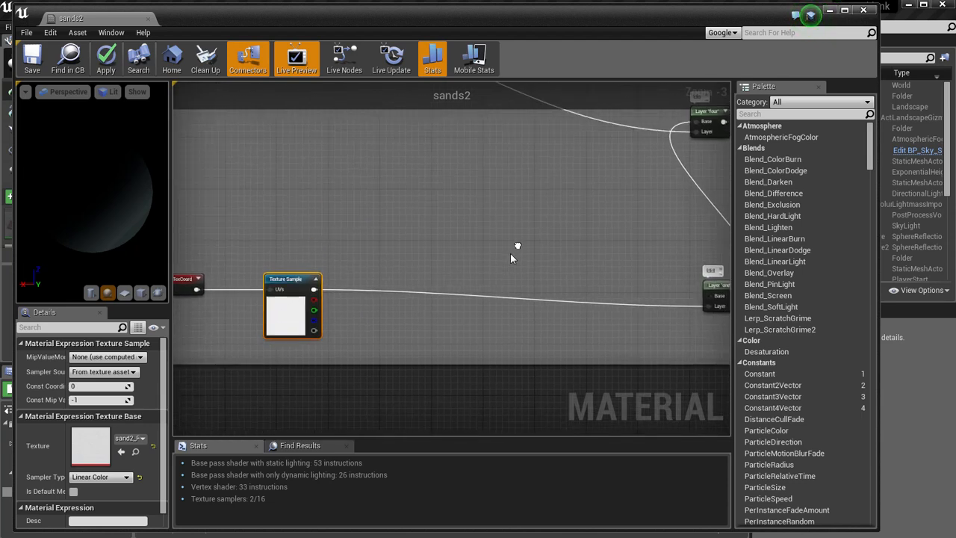
Return to the colour group and select the beige vector parameter named None to examine its settings.
scroll(510, 253, down, 3)
right_drag(473, 196, 400, 341)
right_click(400, 341)
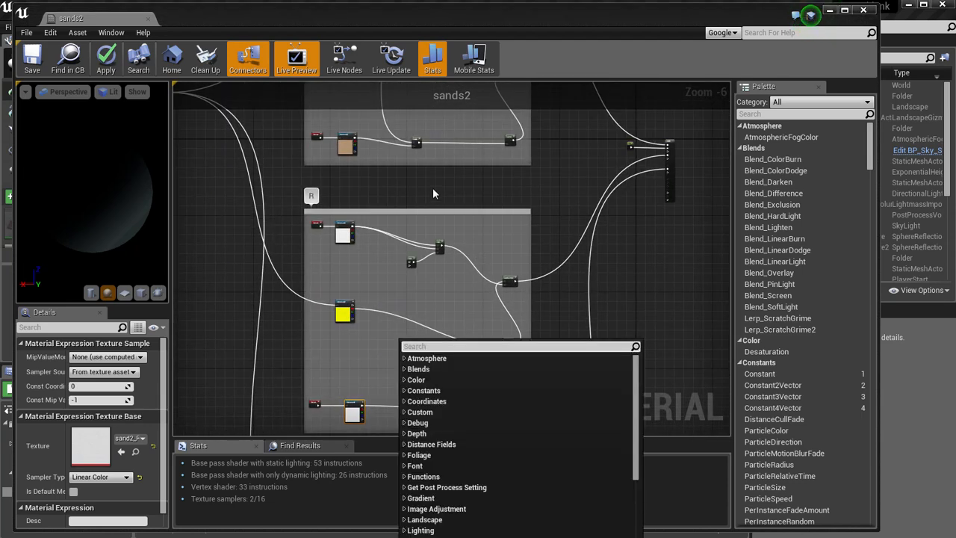
right_drag(430, 161, 443, 317)
scroll(358, 241, up, 3)
right_drag(274, 101, 295, 274)
right_drag(290, 238, 277, 301)
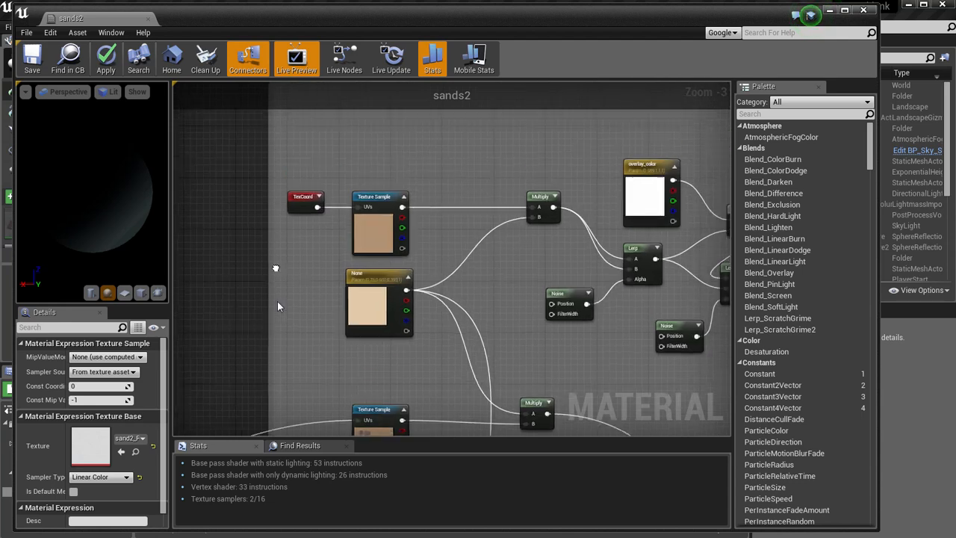
scroll(277, 300, up, 3)
click(427, 278)
right_drag(513, 248, 437, 245)
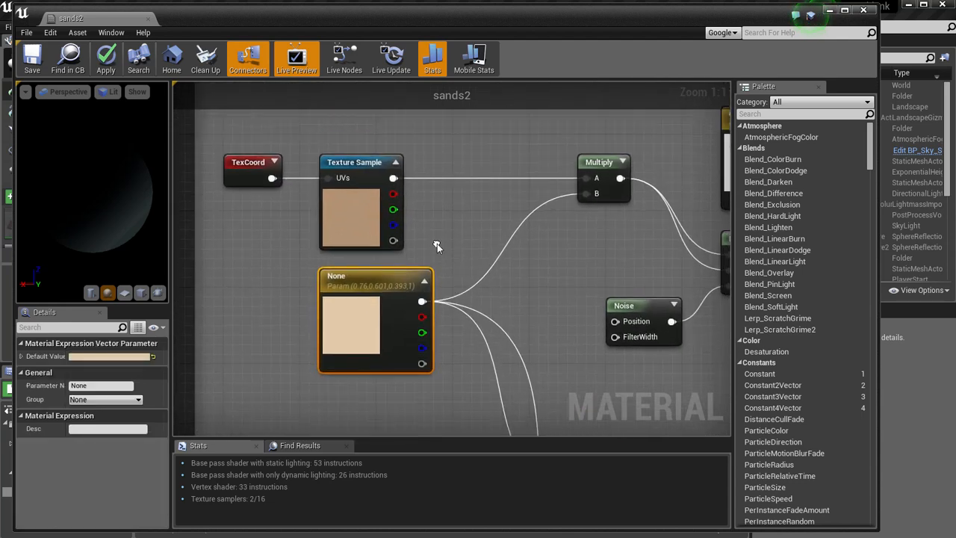
Review how the None vector parameter connects to the Multiply nodes that tint the sand and pebble textures.
double_click(383, 282)
scroll(467, 285, down, 1)
scroll(467, 285, down, 1)
click(490, 302)
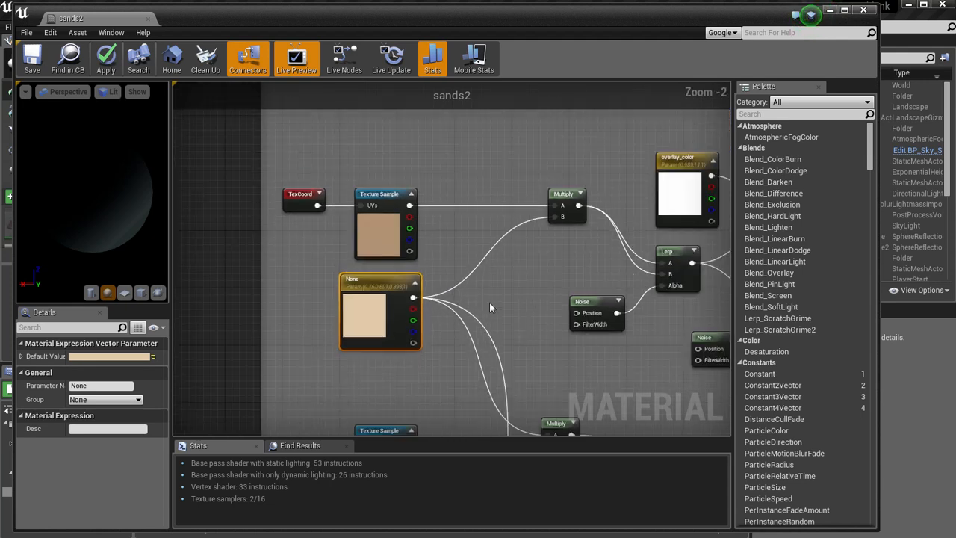
click(390, 284)
click(521, 313)
right_drag(521, 333, 454, 263)
click(291, 218)
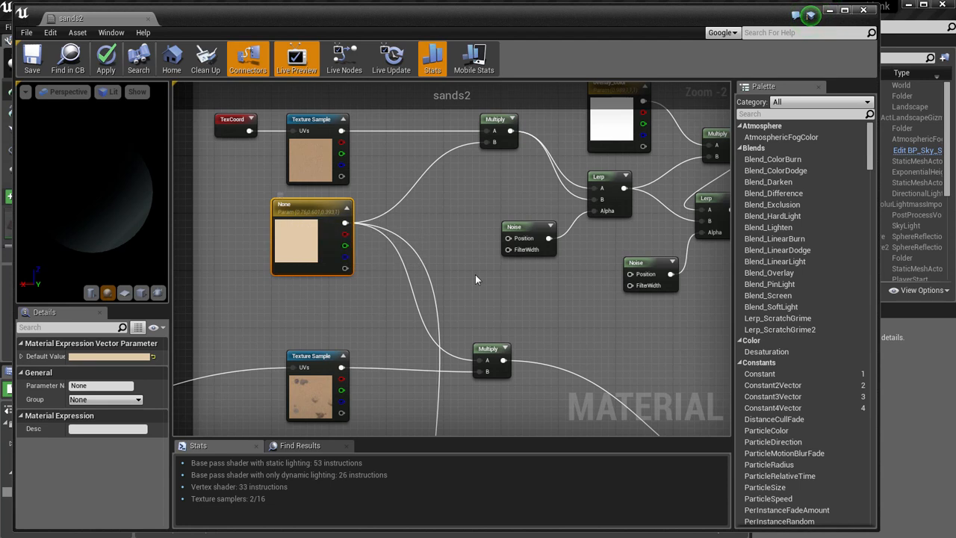
click(459, 204)
right_drag(458, 204, 420, 263)
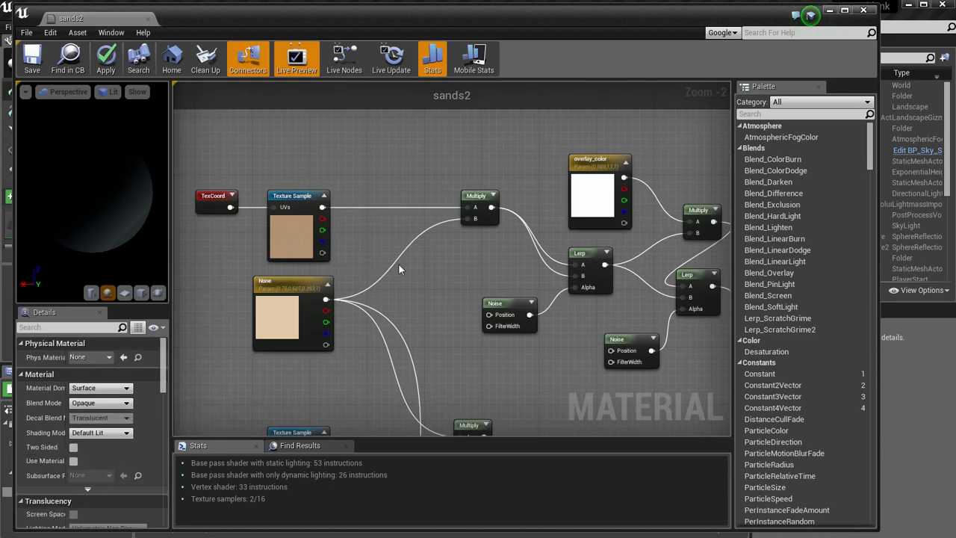
Inspect the sand2 and peb_A Texture Samples that feed the Multiply nodes in colour group A.
click(471, 197)
click(289, 200)
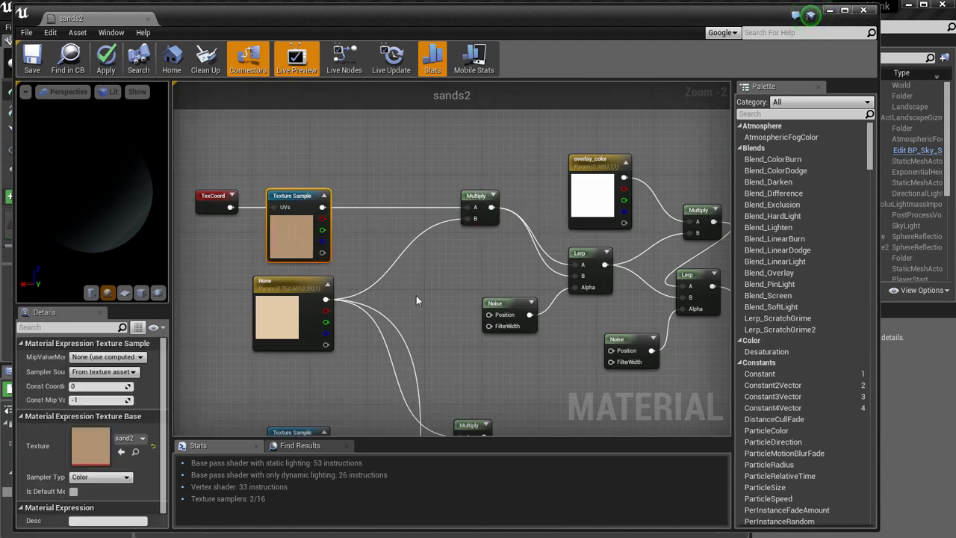
click(435, 352)
scroll(437, 354, down, 1)
right_drag(436, 355, 427, 194)
right_click(426, 193)
click(302, 260)
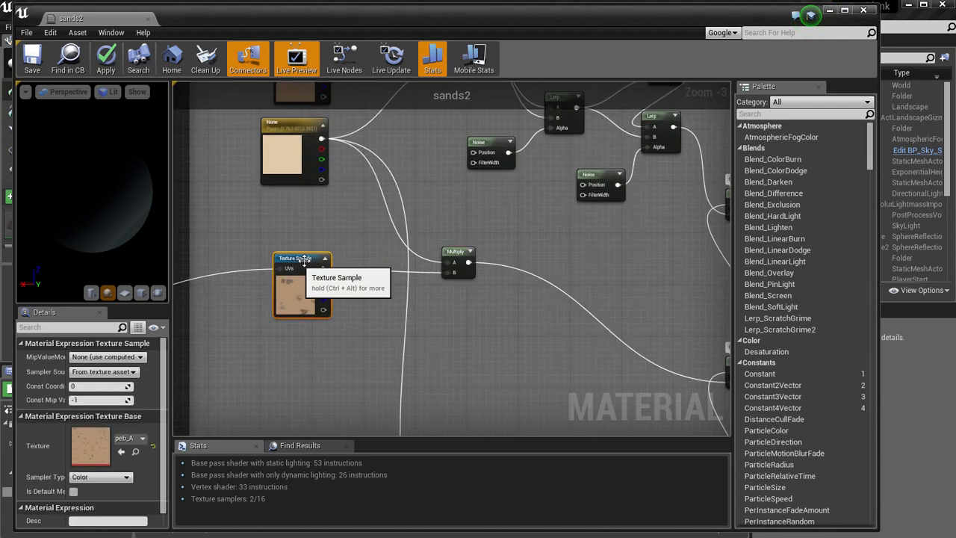
Examine the lowest Multiply node in group A, where the beige parameter tints the last sand texture.
click(458, 351)
scroll(458, 351, down, 3)
right_drag(471, 385, 452, 254)
scroll(452, 254, up, 5)
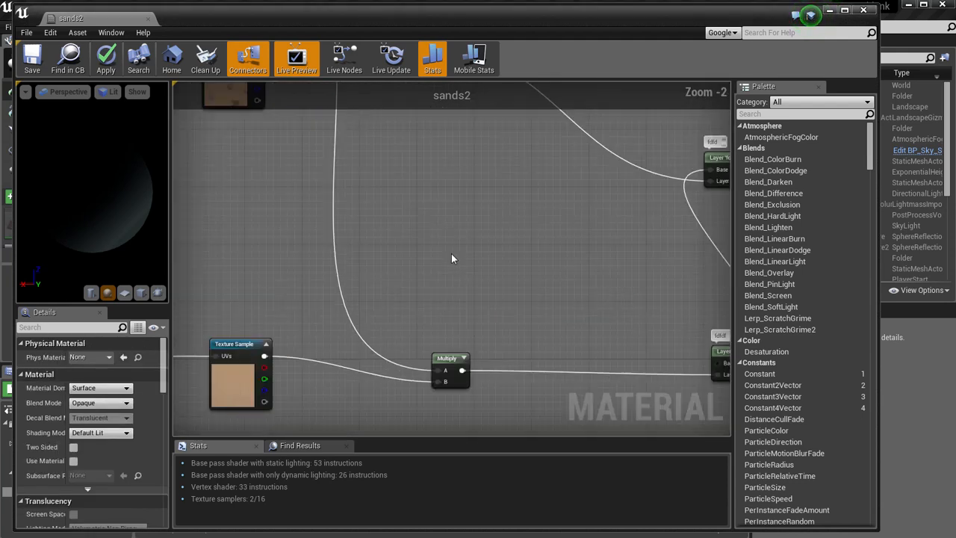
click(428, 372)
scroll(426, 369, down, 1)
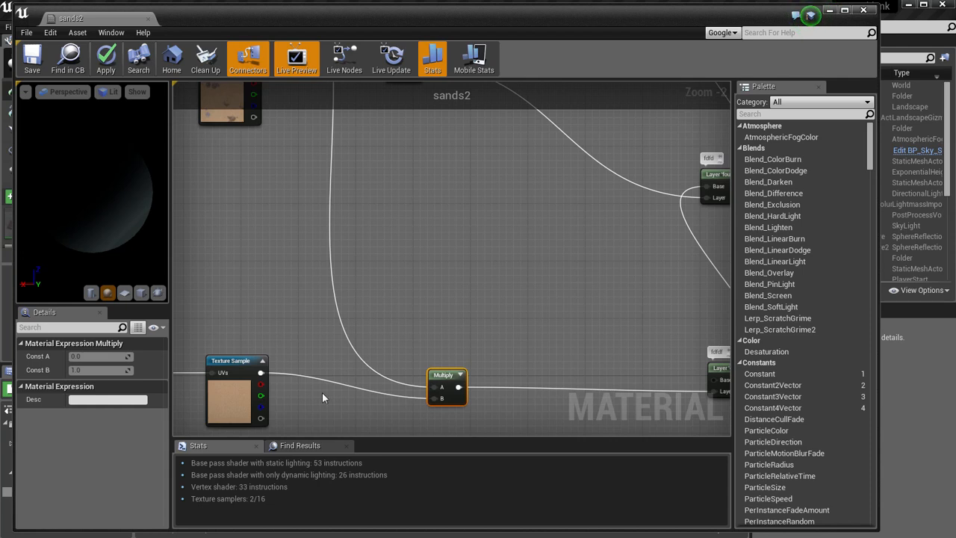
scroll(394, 319, down, 3)
scroll(419, 248, down, 1)
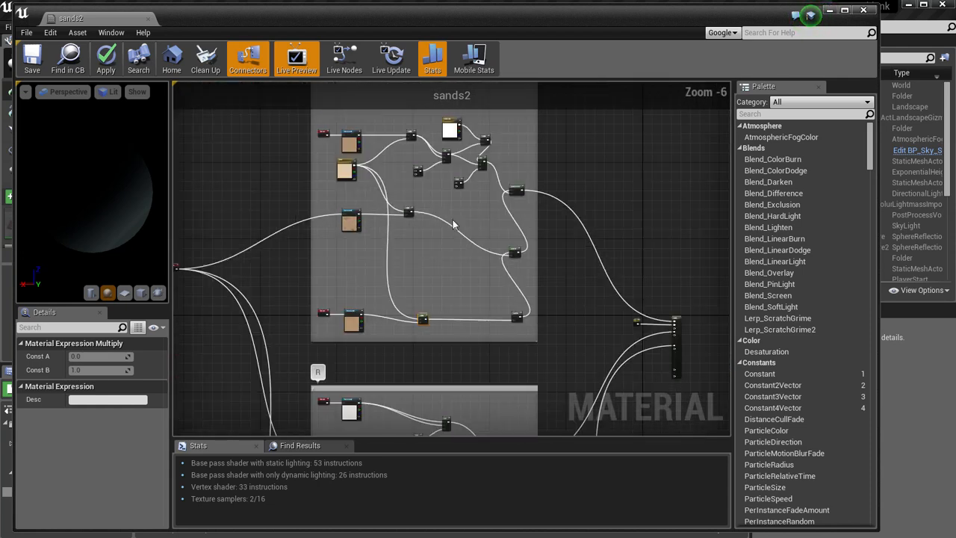
Look through the graph from group A past group R down to the nodes feeding normal group N.
right_drag(453, 221, 416, 279)
right_drag(384, 329, 413, 181)
scroll(412, 291, up, 4)
scroll(411, 318, down, 3)
right_click(413, 183)
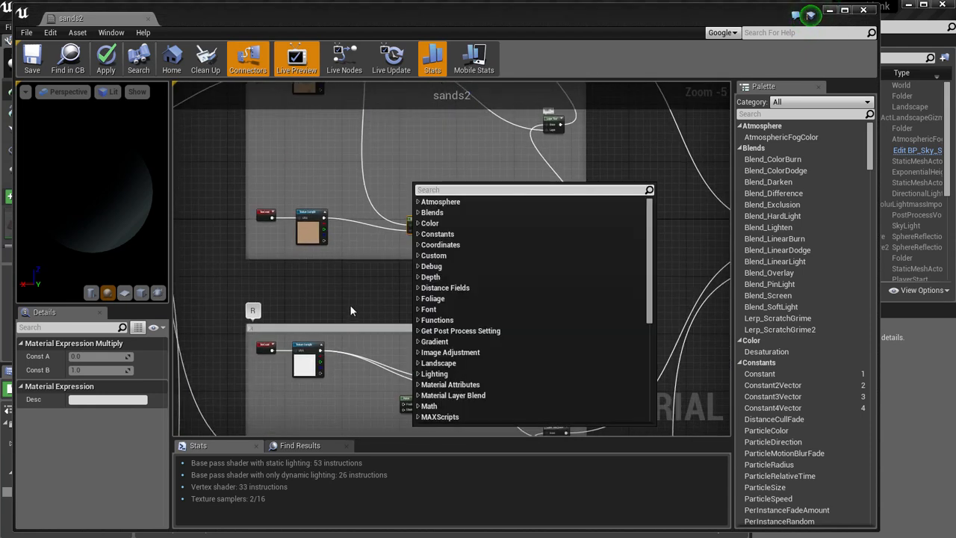
right_drag(352, 307, 369, 195)
scroll(362, 237, down, 2)
right_drag(228, 256, 273, 183)
scroll(265, 285, down, 1)
right_drag(263, 296, 297, 146)
right_click(297, 146)
scroll(289, 167, up, 2)
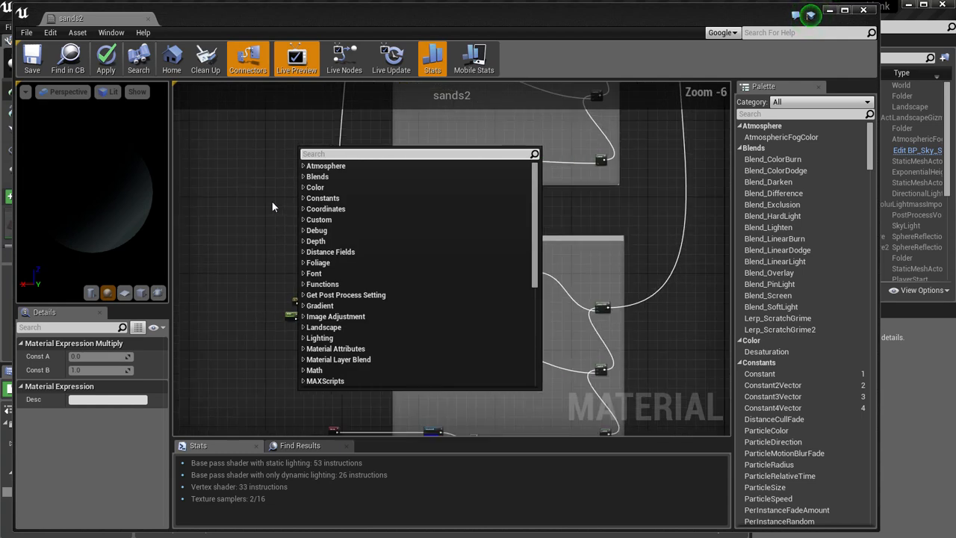
Select the 1,1, intensity, Multiply, 1 and Append nodes feeding group N and shift them slightly downward together.
click(272, 207)
scroll(289, 322, up, 3)
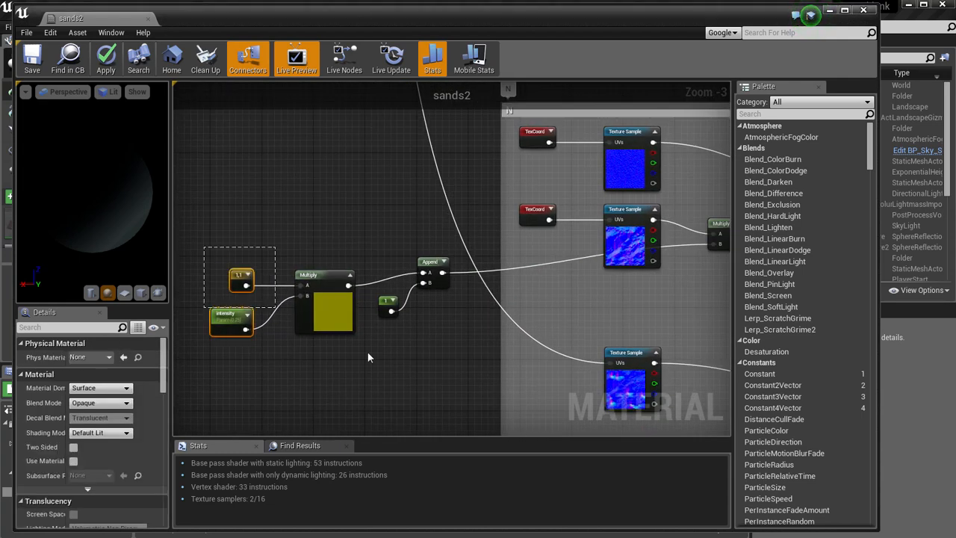
drag(368, 353, 458, 360)
right_drag(457, 360, 427, 336)
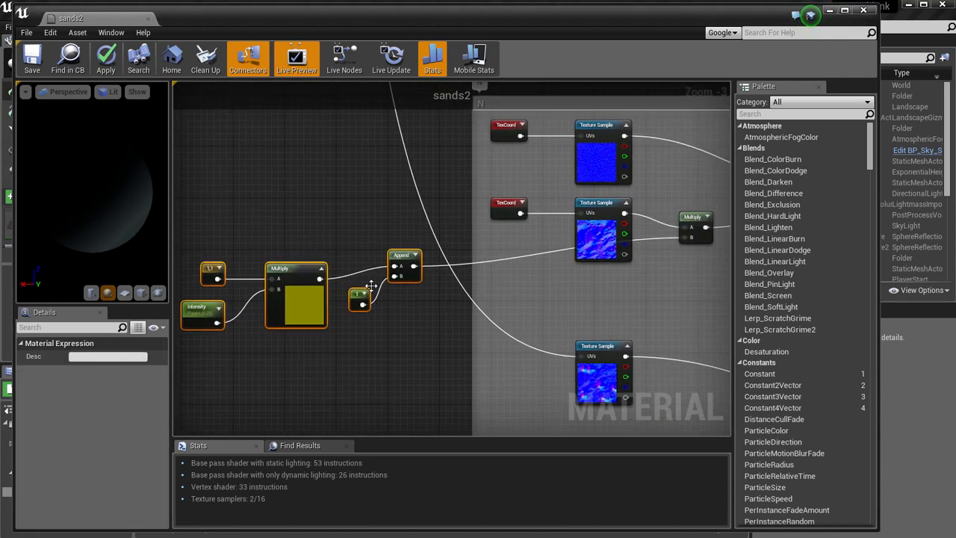
drag(293, 269, 304, 301)
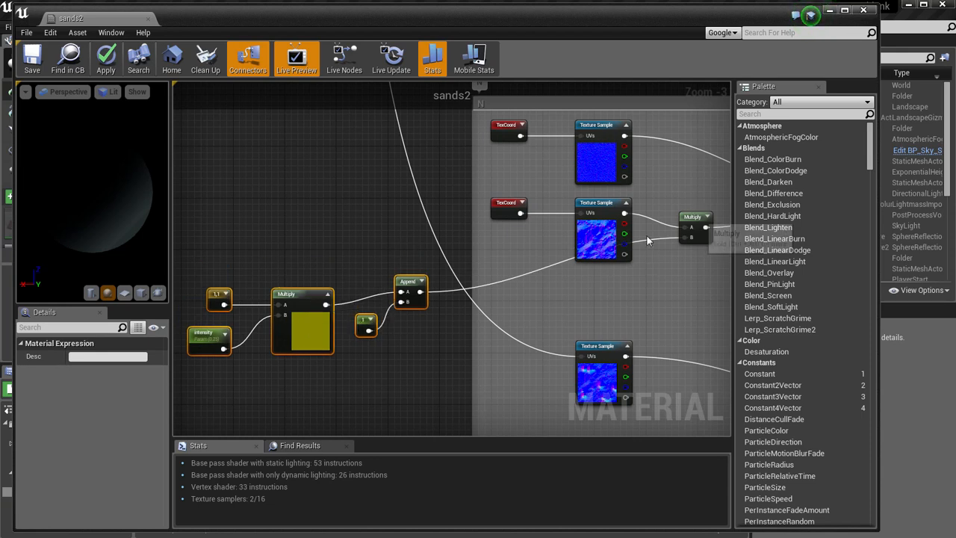
click(383, 267)
right_drag(315, 273, 417, 237)
Inspect the settings of the intensity scalar parameter that controls the strength of the normal map.
scroll(418, 236, up, 1)
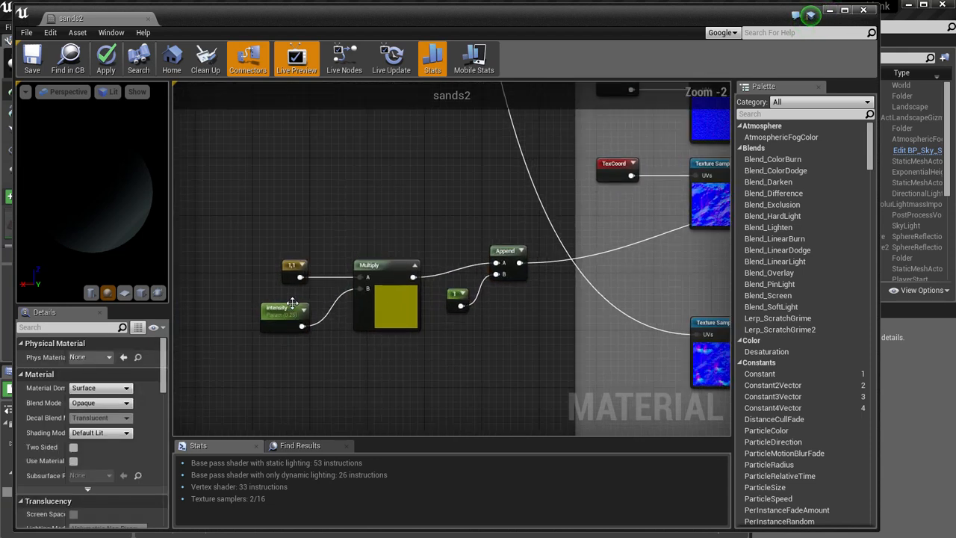
click(279, 315)
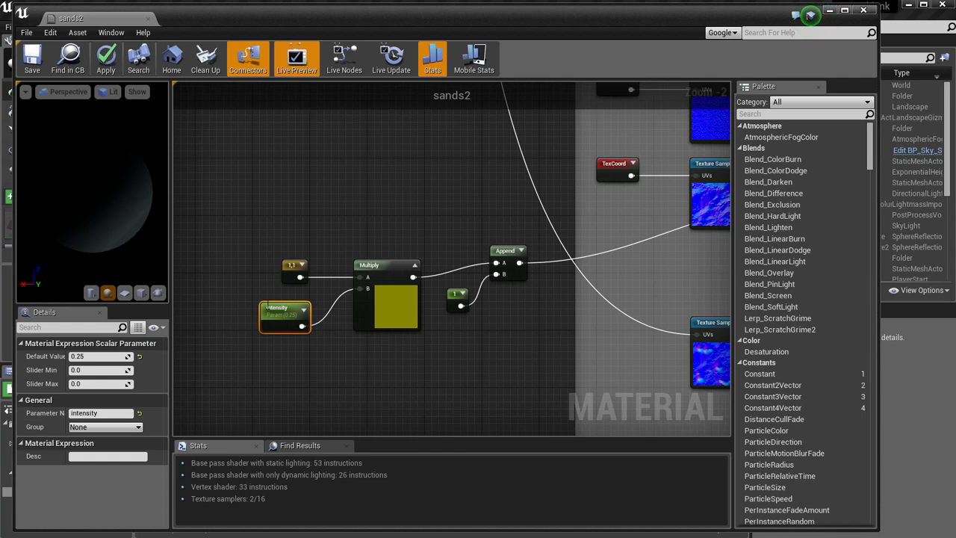
right_drag(285, 405, 252, 367)
click(324, 354)
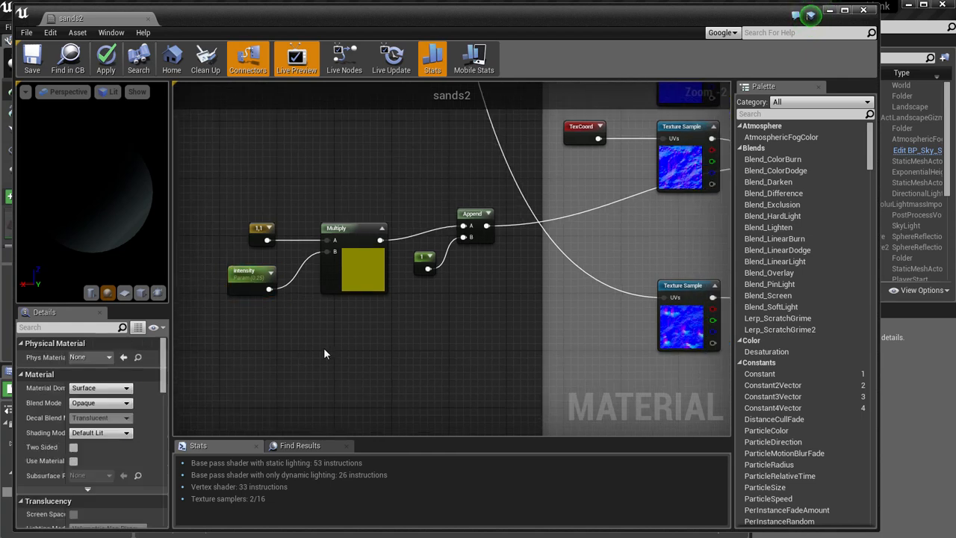
click(253, 278)
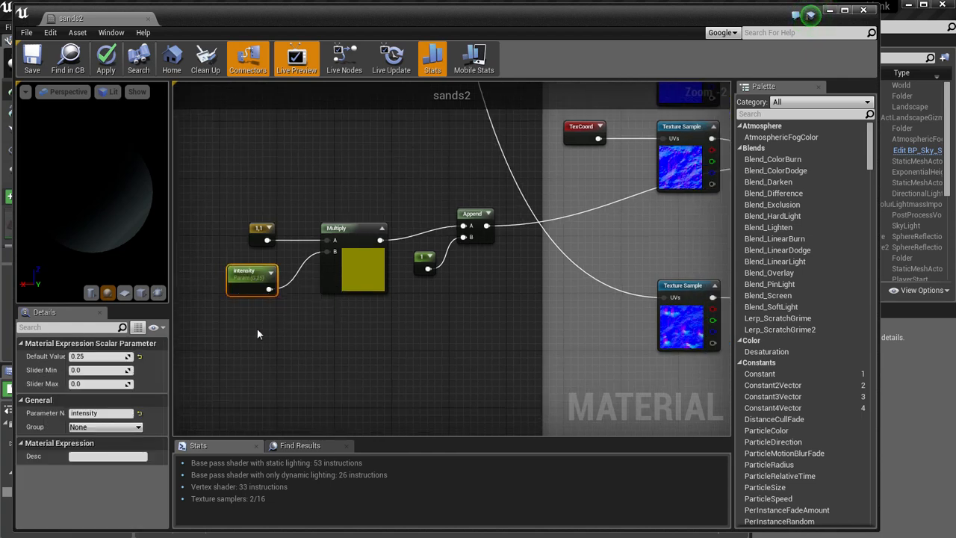
click(284, 369)
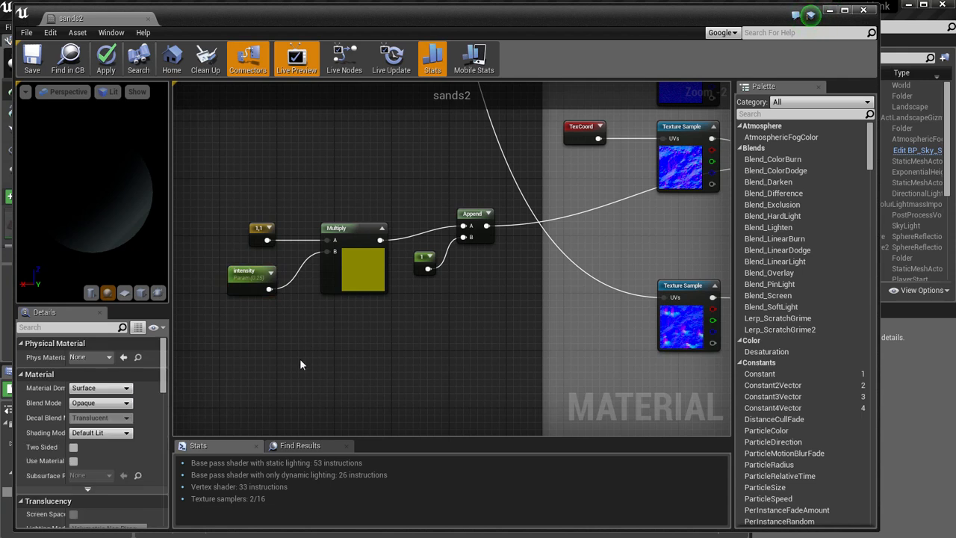
Review group N's normal textures and layer blending, and how groups A, R and N connect to the material output.
right_drag(446, 309, 233, 359)
scroll(632, 288, down, 1)
right_drag(631, 289, 430, 319)
scroll(437, 312, down, 2)
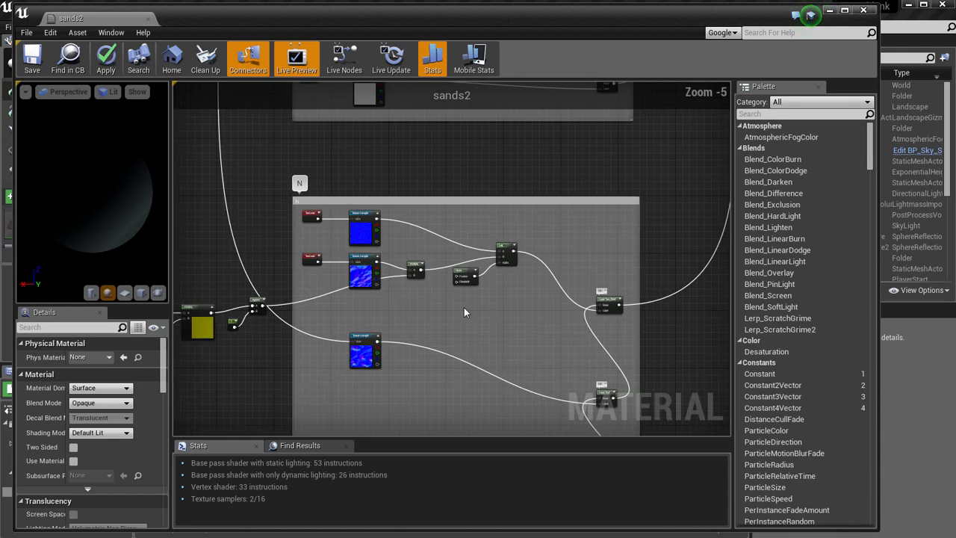
right_click(461, 281)
scroll(461, 281, down, 1)
click(399, 233)
scroll(415, 254, down, 2)
scroll(427, 264, down, 1)
right_drag(581, 224, 544, 306)
scroll(544, 291, down, 3)
right_drag(547, 252, 516, 304)
scroll(516, 304, down, 1)
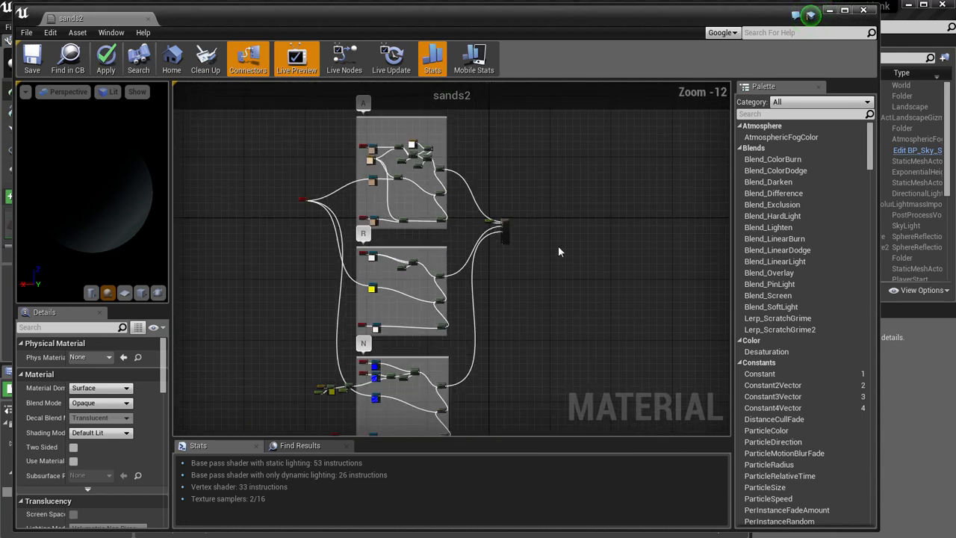
Close the sands2 material editor without applying the changes to the original material.
right_drag(558, 245, 498, 265)
click(864, 10)
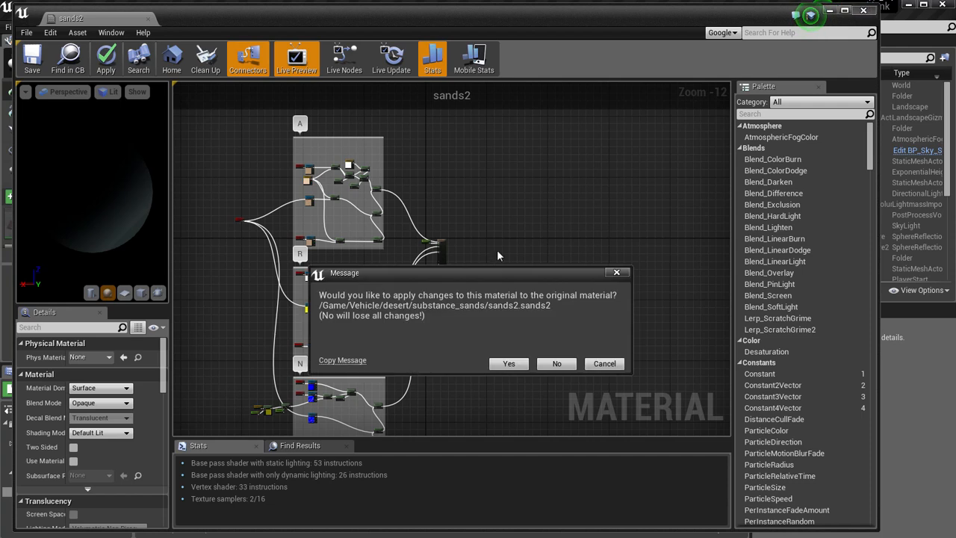
click(556, 364)
Look at the dune in the level and switch to landscape Paint mode.
right_drag(719, 174, 946, 224)
mouse_move(434, 132)
right_down()
mouse_move(387, 131)
mouse_move(393, 149)
mouse_move(362, 149)
mouse_move(348, 137)
mouse_move(365, 127)
mouse_move(417, 141)
mouse_move(259, 174)
mouse_move(331, 150)
mouse_move(333, 158)
right_up()
right_click(500, 200)
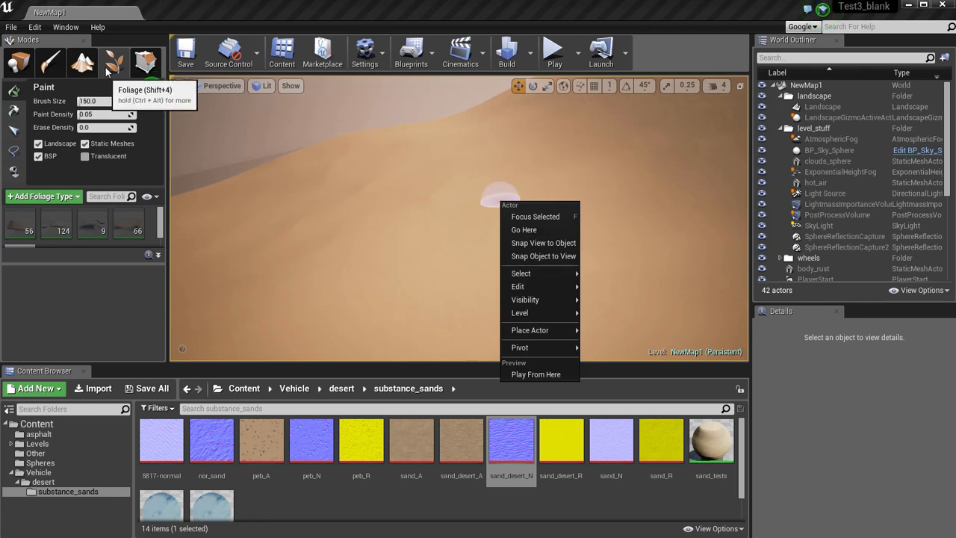
click(86, 68)
click(83, 69)
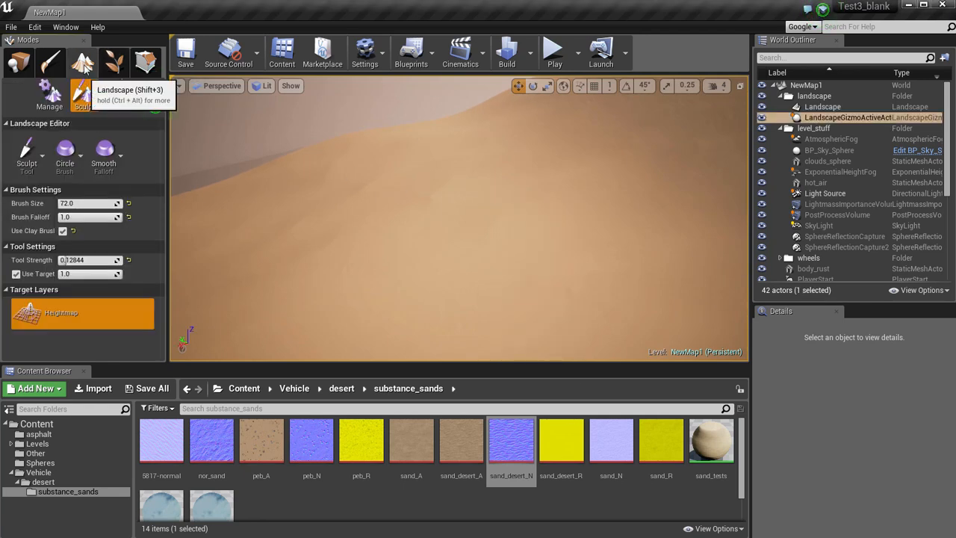
click(118, 103)
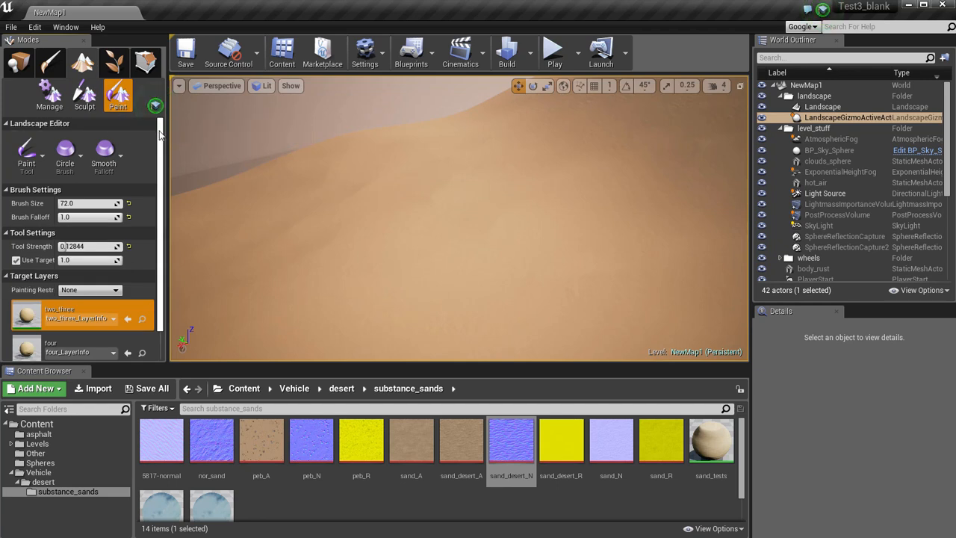
Go through the two_three, four and one target layers and find the sands2 materials in the substance_sands folder.
scroll(159, 135, down, 2)
click(72, 298)
click(81, 337)
click(89, 263)
click(85, 295)
click(96, 264)
click(84, 305)
click(78, 336)
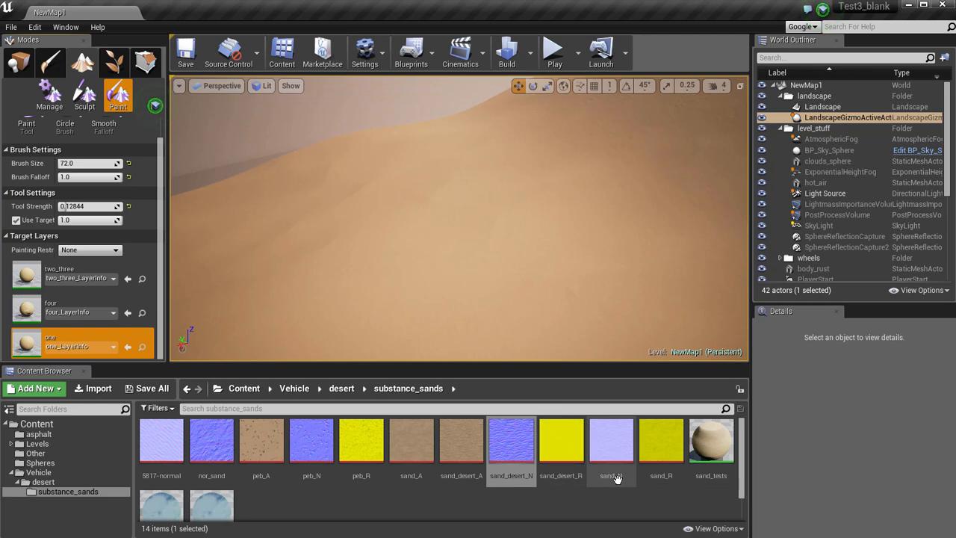
scroll(335, 500, down, 2)
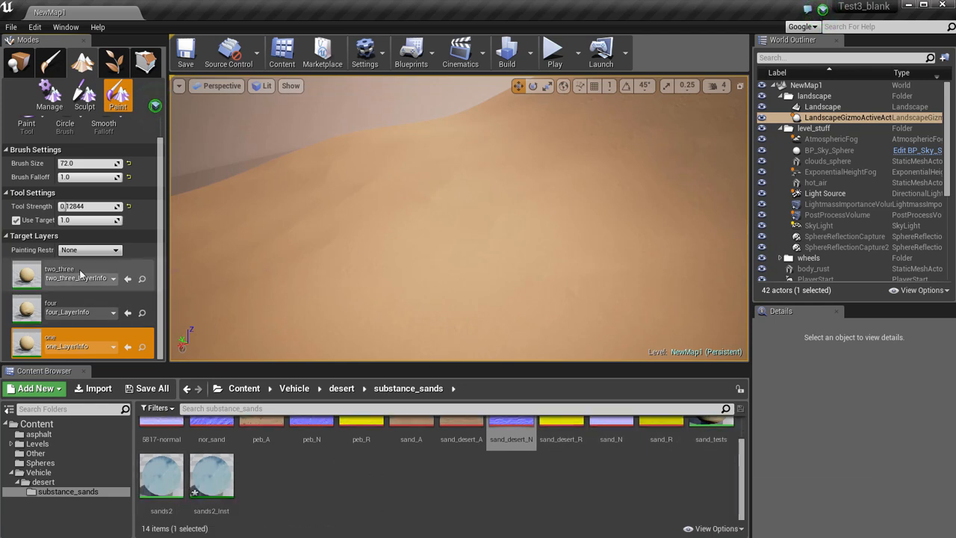
Paint the two_three layer onto the dune near its ridge with a brush size of 403.
click(81, 273)
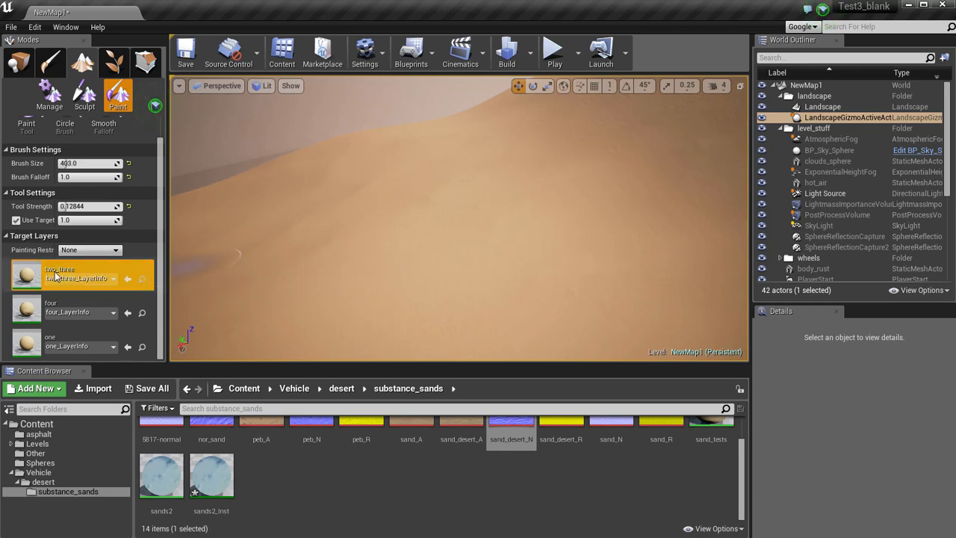
mouse_move(368, 227)
right_down()
mouse_move(313, 233)
mouse_move(391, 220)
mouse_move(430, 255)
mouse_move(465, 209)
mouse_move(465, 252)
right_up()
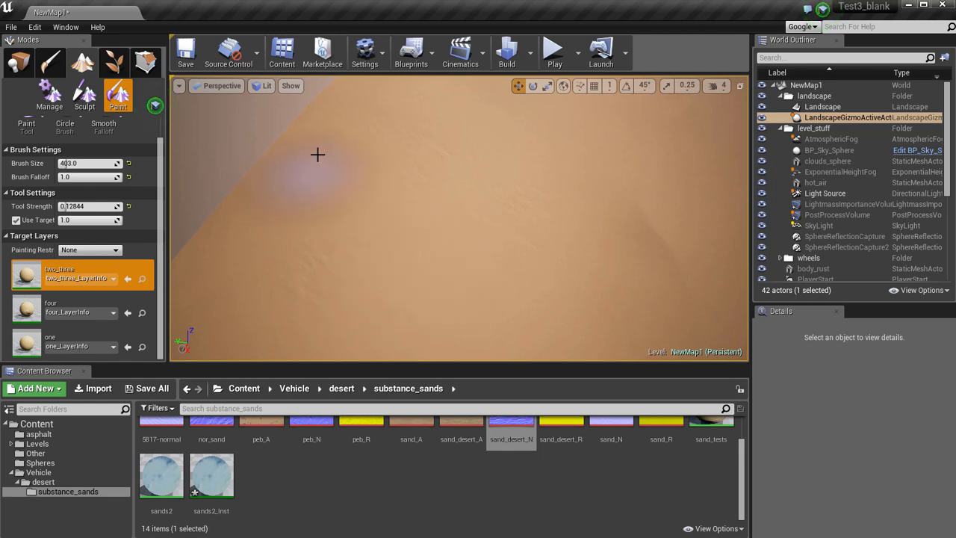
mouse_move(386, 254)
right_down()
mouse_move(436, 247)
mouse_move(446, 256)
mouse_move(412, 229)
mouse_move(461, 209)
mouse_move(444, 254)
right_up()
right_click(401, 258)
click(327, 230)
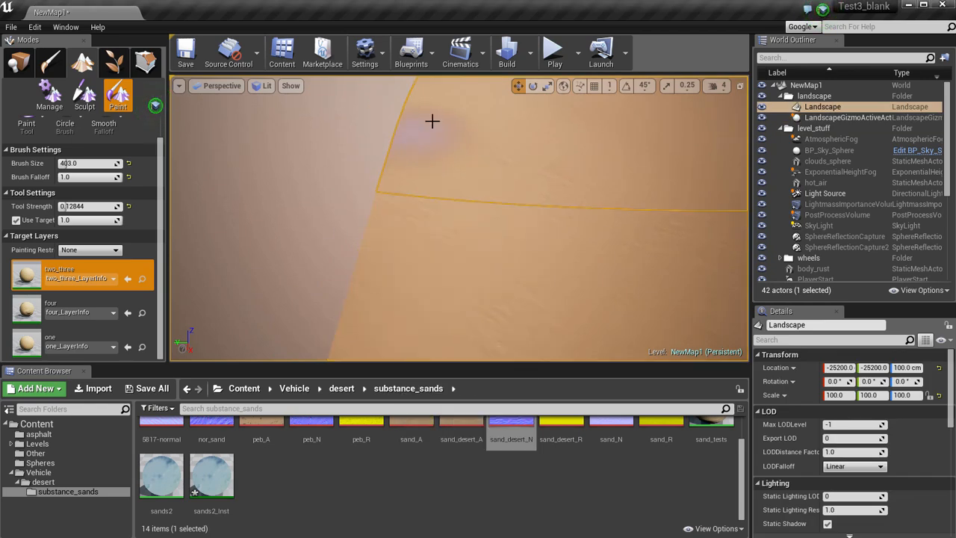
mouse_move(521, 269)
right_down()
mouse_move(463, 259)
mouse_move(471, 224)
mouse_move(525, 267)
right_up()
right_click(525, 266)
Paint the pebble layer four across the dune along its ridge.
click(78, 306)
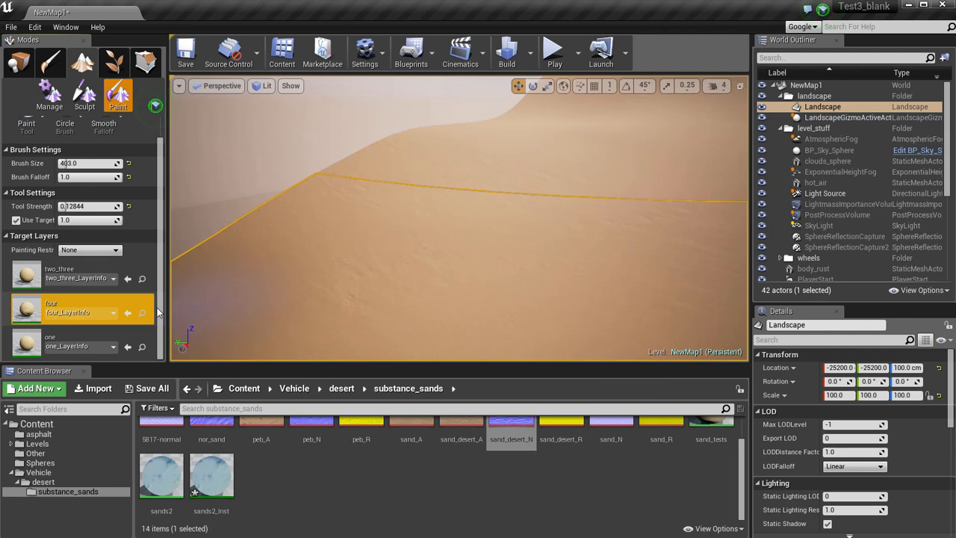
mouse_move(393, 252)
right_down()
mouse_move(391, 272)
mouse_move(379, 245)
right_up()
right_click(380, 245)
mouse_move(380, 245)
mouse_down()
mouse_move(405, 276)
mouse_move(509, 103)
mouse_move(464, 225)
mouse_move(624, 263)
mouse_up()
mouse_move(624, 262)
right_down()
mouse_move(591, 202)
mouse_move(387, 218)
right_up()
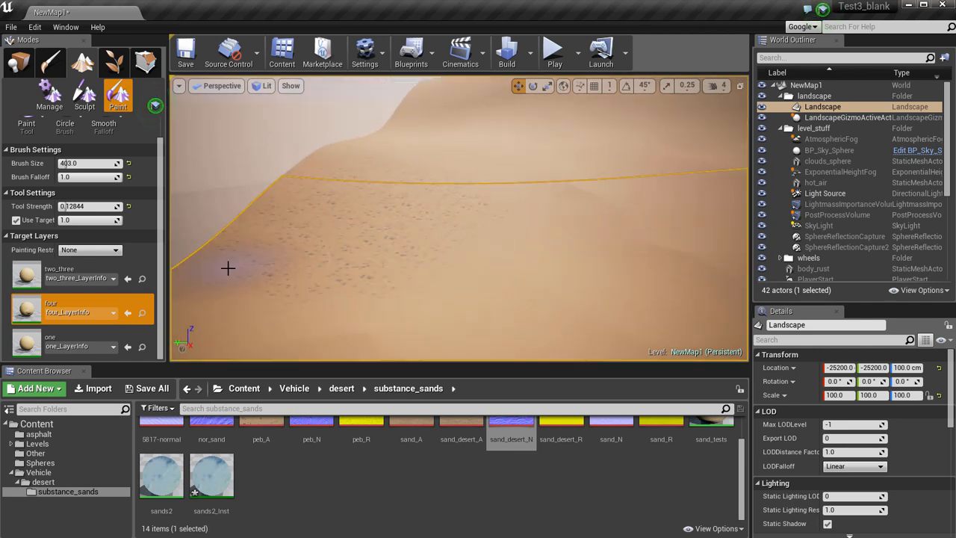
mouse_move(480, 281)
right_down()
mouse_move(368, 247)
mouse_move(465, 271)
mouse_move(442, 297)
mouse_move(388, 280)
mouse_move(392, 254)
right_up()
key(w)
key(s)
right_click(391, 254)
click(383, 210)
drag(382, 211, 463, 222)
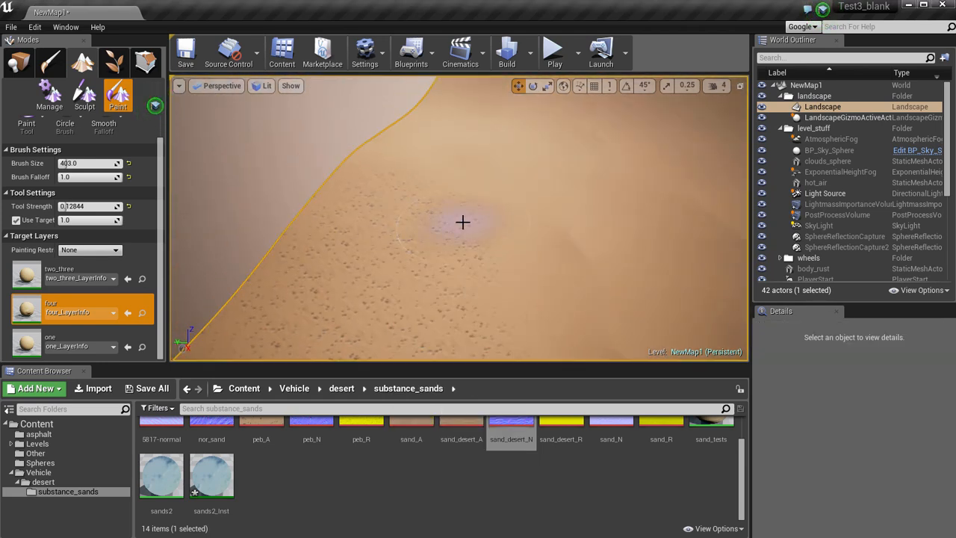
Paint layer one over the pebbled area to blend it back into sand.
click(79, 346)
click(65, 336)
right_drag(341, 269, 421, 248)
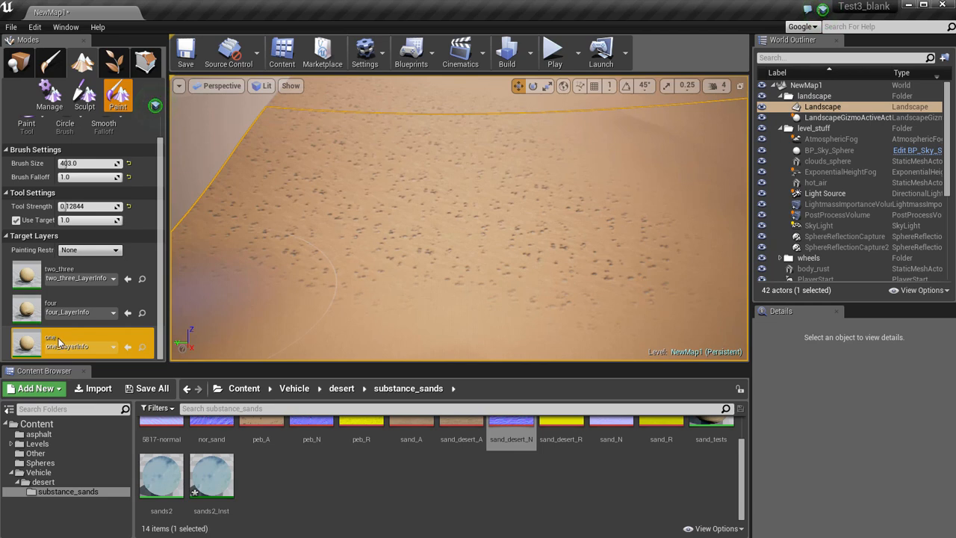
mouse_move(436, 193)
mouse_down()
mouse_move(288, 195)
mouse_move(538, 239)
mouse_move(705, 297)
mouse_up()
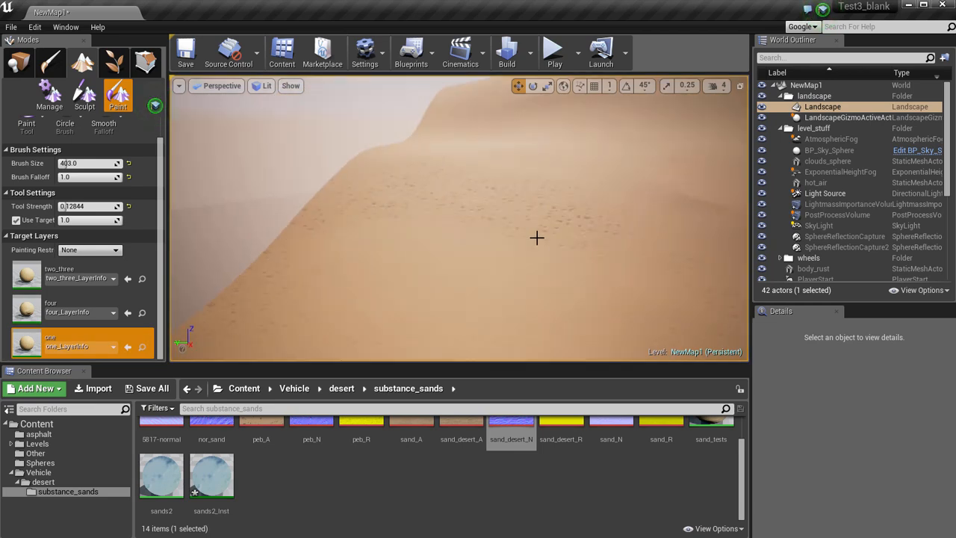
mouse_move(537, 238)
right_down()
mouse_move(565, 235)
mouse_move(573, 258)
mouse_move(559, 249)
right_up()
mouse_move(369, 170)
mouse_down()
mouse_move(436, 151)
mouse_move(286, 192)
mouse_move(380, 216)
mouse_up()
mouse_move(453, 268)
right_down()
mouse_move(529, 275)
mouse_move(417, 256)
mouse_move(470, 281)
right_up()
Paint light patches of the pebble layer four across several parts of the dune slopes.
click(66, 306)
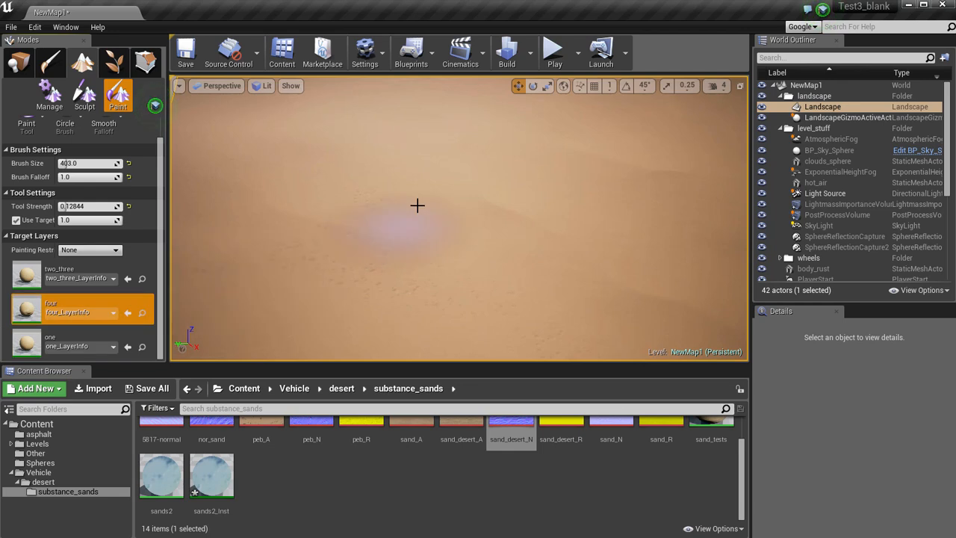
mouse_move(320, 212)
mouse_down()
mouse_move(506, 211)
mouse_move(489, 280)
mouse_move(595, 235)
mouse_move(556, 200)
mouse_up()
mouse_move(555, 200)
right_down()
mouse_move(578, 184)
mouse_move(524, 208)
right_up()
drag(523, 210, 556, 252)
right_drag(639, 248, 655, 322)
right_click(548, 242)
click(441, 214)
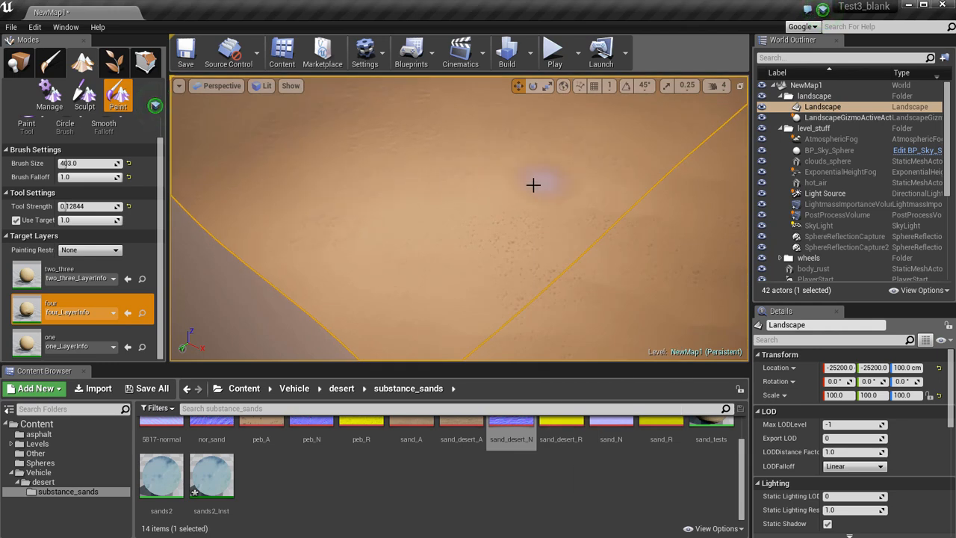
right_drag(590, 202, 559, 203)
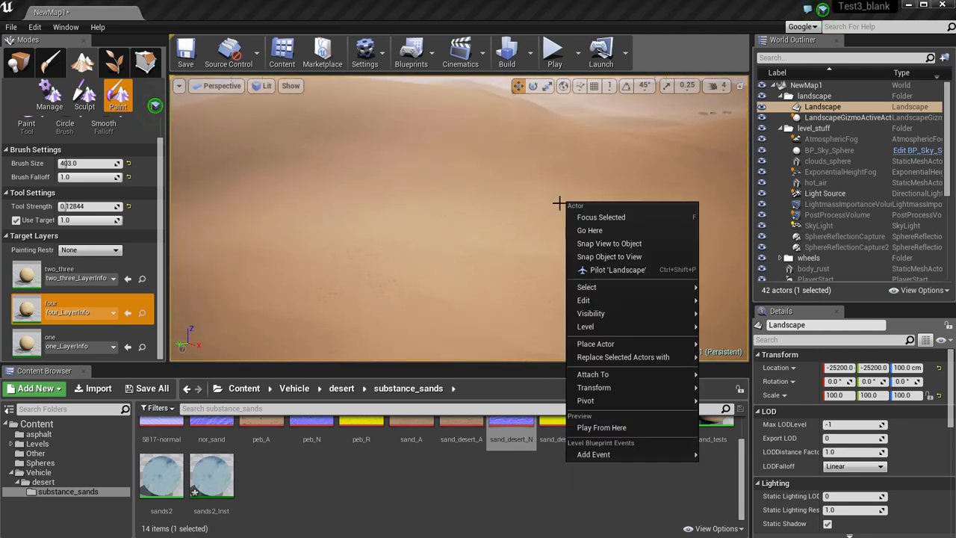
click(326, 226)
mouse_move(419, 289)
right_down()
mouse_move(377, 306)
mouse_move(417, 285)
right_up()
right_click(418, 286)
click(329, 259)
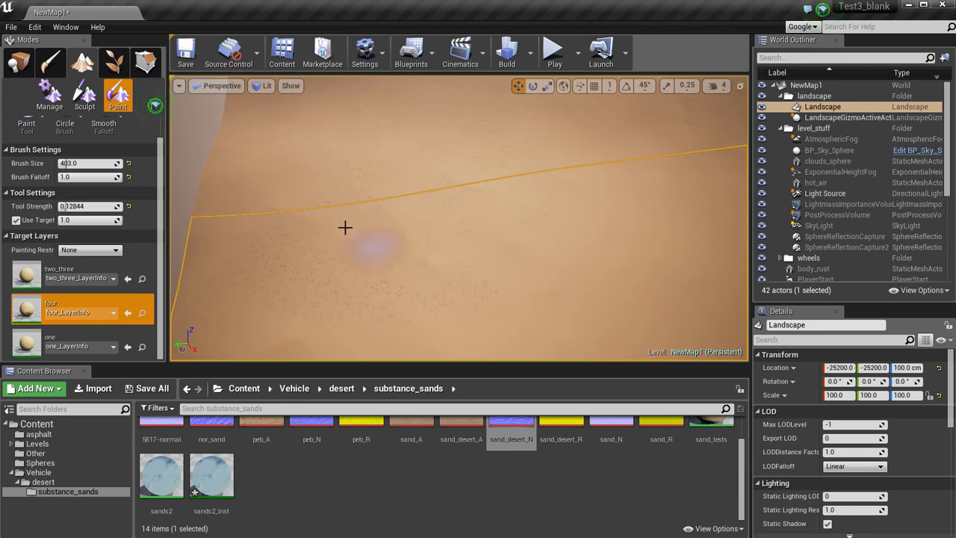
mouse_move(550, 289)
right_down()
mouse_move(523, 237)
mouse_move(542, 229)
mouse_move(508, 216)
mouse_move(494, 237)
right_up()
right_click(465, 267)
click(399, 271)
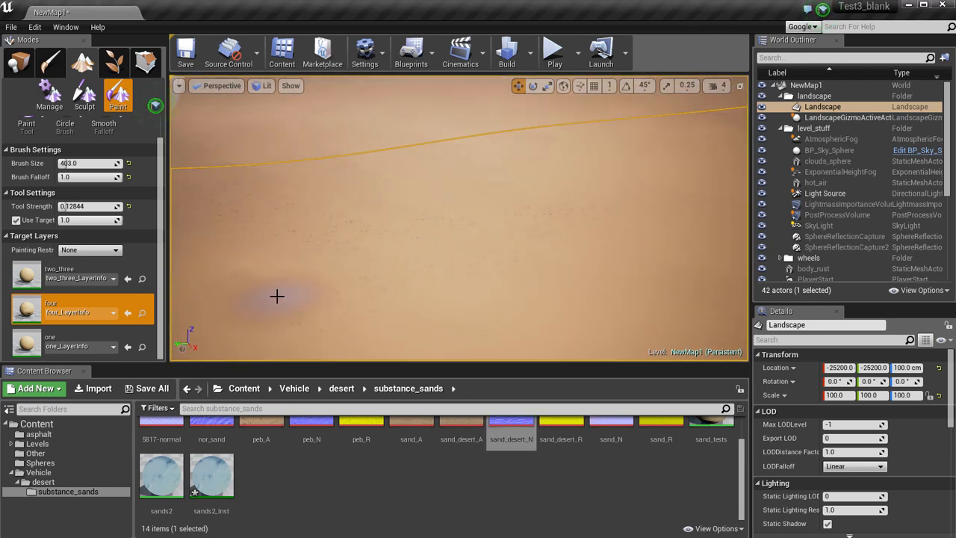
Inspect the painted dune slopes and the road with its wrecked vehicles from a wider viewpoint.
mouse_move(316, 306)
right_down()
mouse_move(418, 177)
mouse_move(610, 201)
mouse_move(366, 321)
mouse_move(286, 330)
mouse_move(518, 234)
right_up()
right_click(521, 233)
click(520, 233)
right_drag(545, 311, 653, 142)
right_click(420, 243)
right_drag(316, 234, 659, 276)
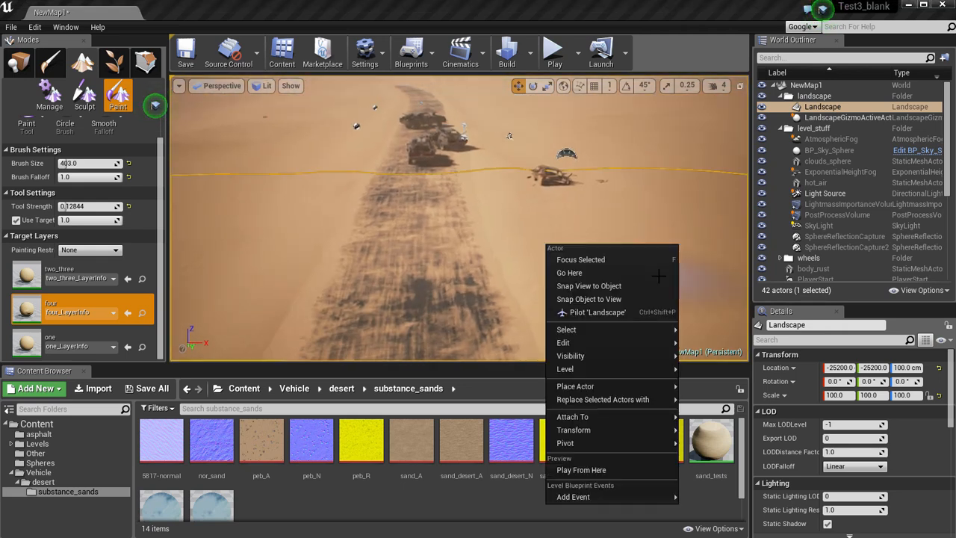
click(526, 217)
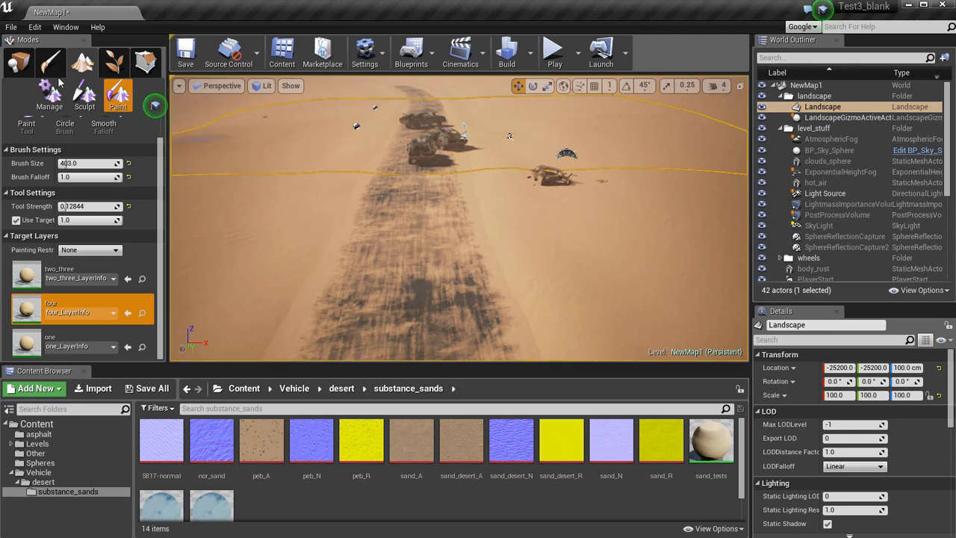
Leave landscape painting for object placement mode and survey the road strip and its sandy edges.
click(18, 63)
mouse_move(428, 224)
right_down()
mouse_move(446, 218)
mouse_move(436, 209)
mouse_move(440, 229)
mouse_move(432, 224)
mouse_move(435, 207)
mouse_move(433, 237)
mouse_move(299, 224)
mouse_move(278, 256)
right_up()
right_drag(152, 209, 192, 210)
right_drag(459, 218, 502, 202)
right_drag(551, 139, 472, 110)
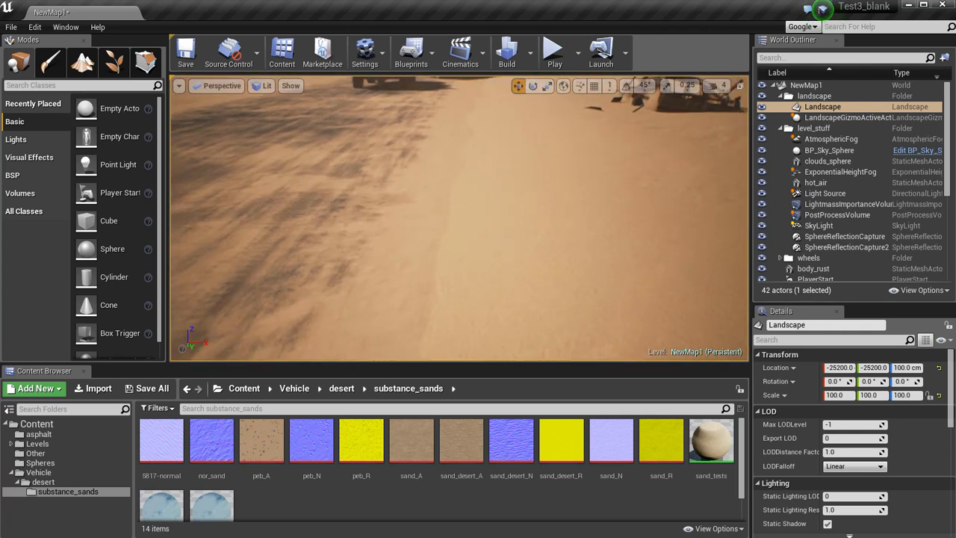
right_drag(243, 242, 314, 227)
key(w)
right_click(428, 222)
click(428, 222)
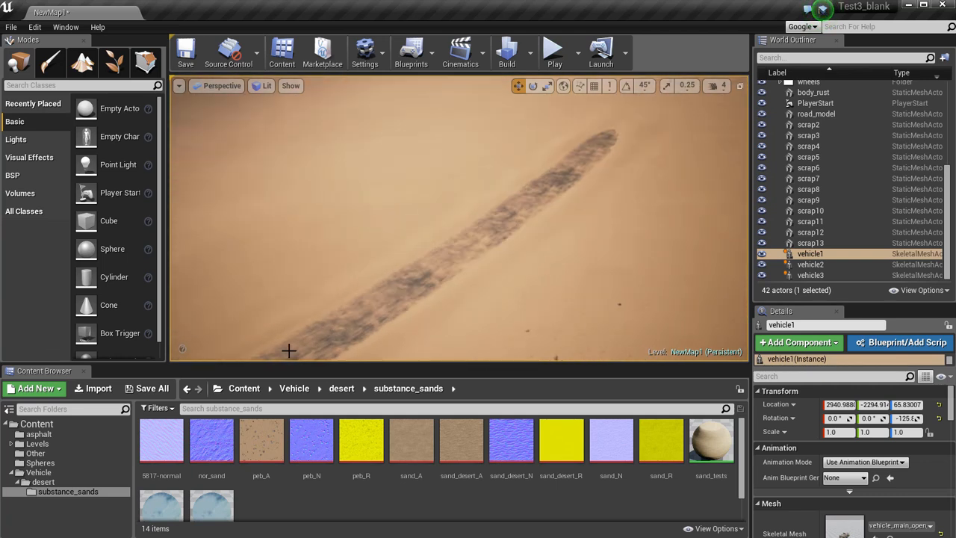
right_drag(289, 351, 373, 299)
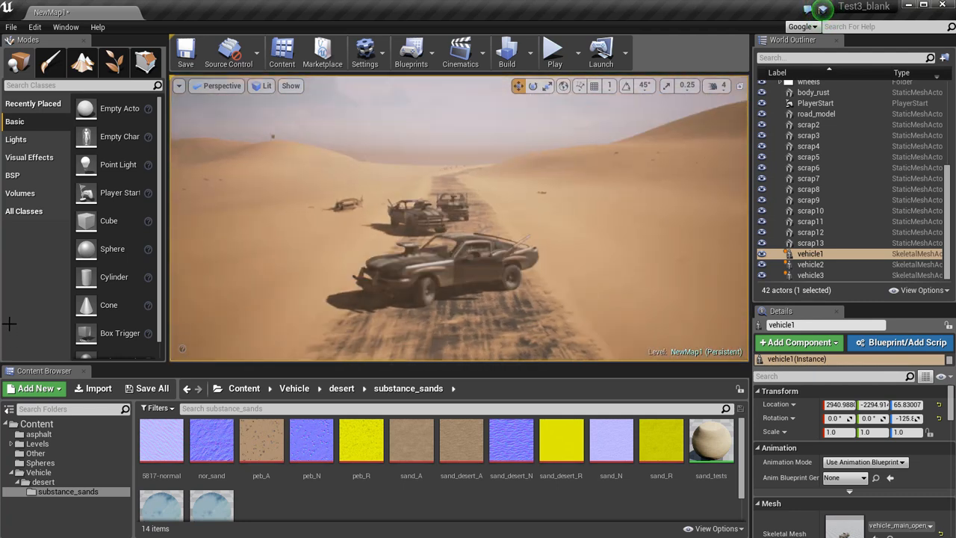
Select the road_model mesh and locate its material instance road_mat2_Inst among the project assets.
right_click(452, 243)
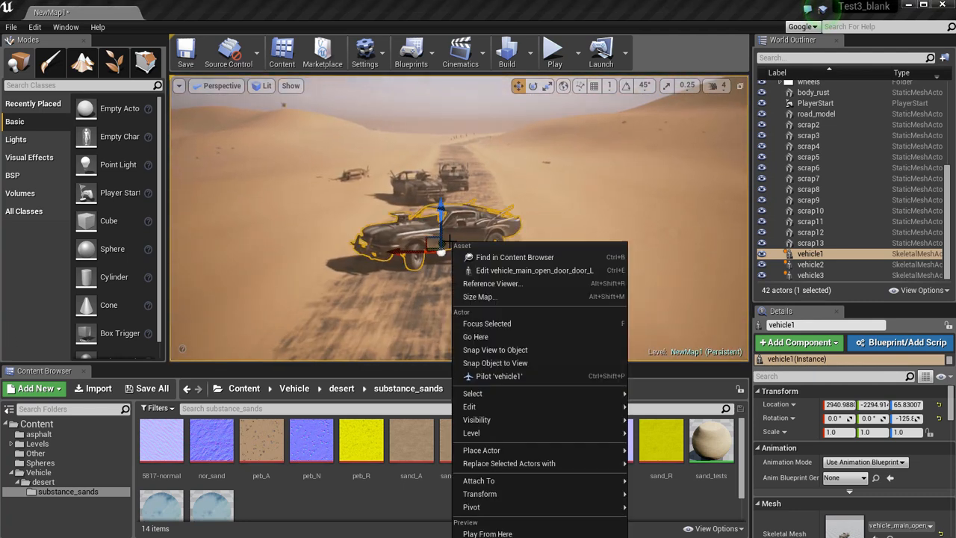
click(376, 326)
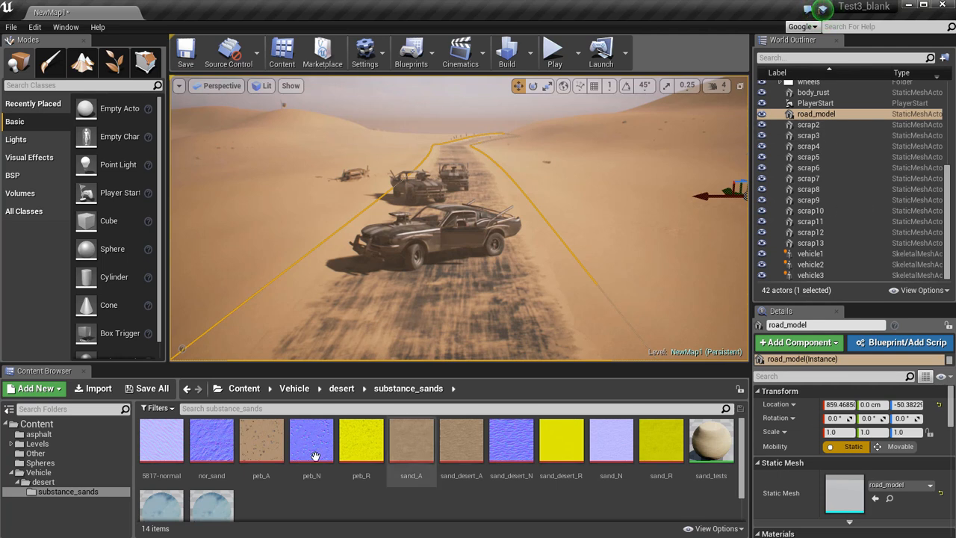
scroll(411, 448, down, 1)
scroll(857, 446, down, 3)
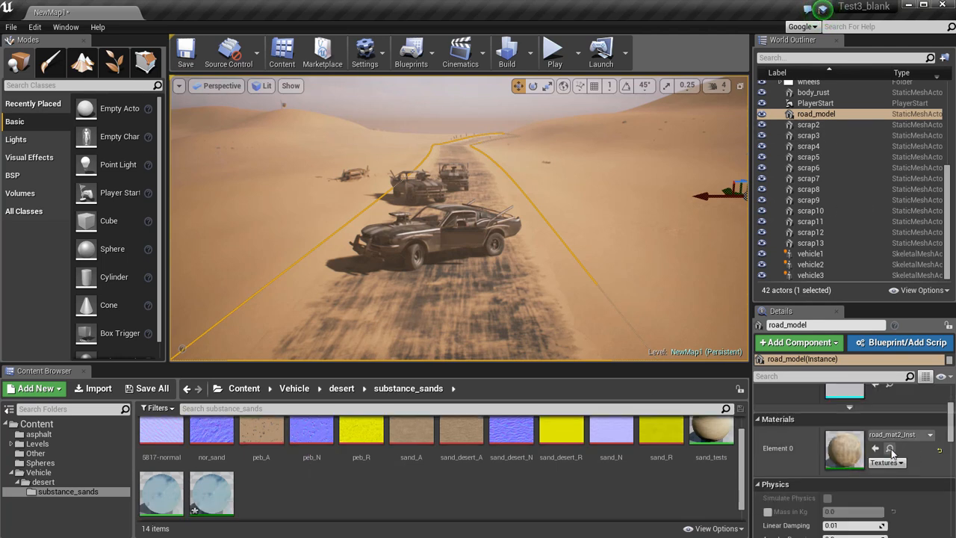
click(890, 449)
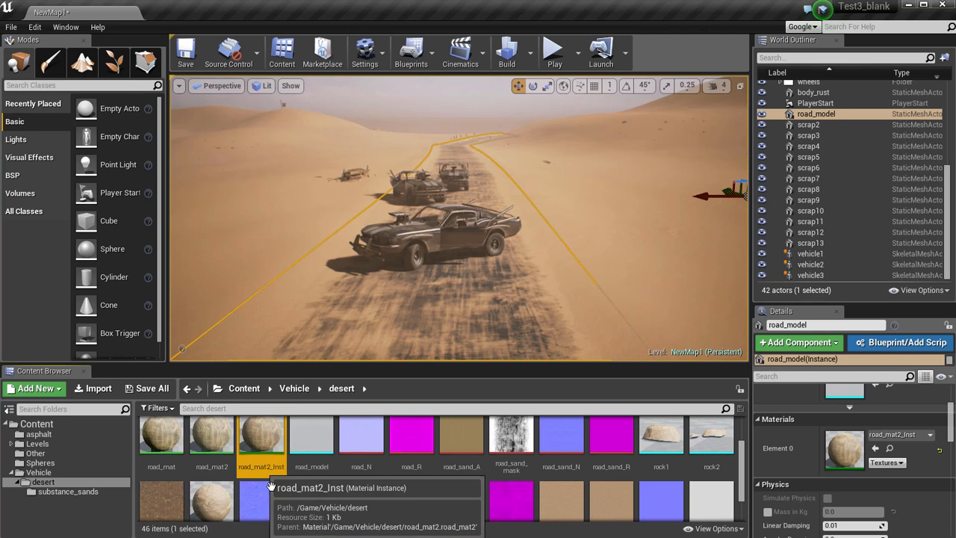
Open the road_mat2_Inst material instance and arrange its narrowed window beside the view of the road.
scroll(271, 486, up, 1)
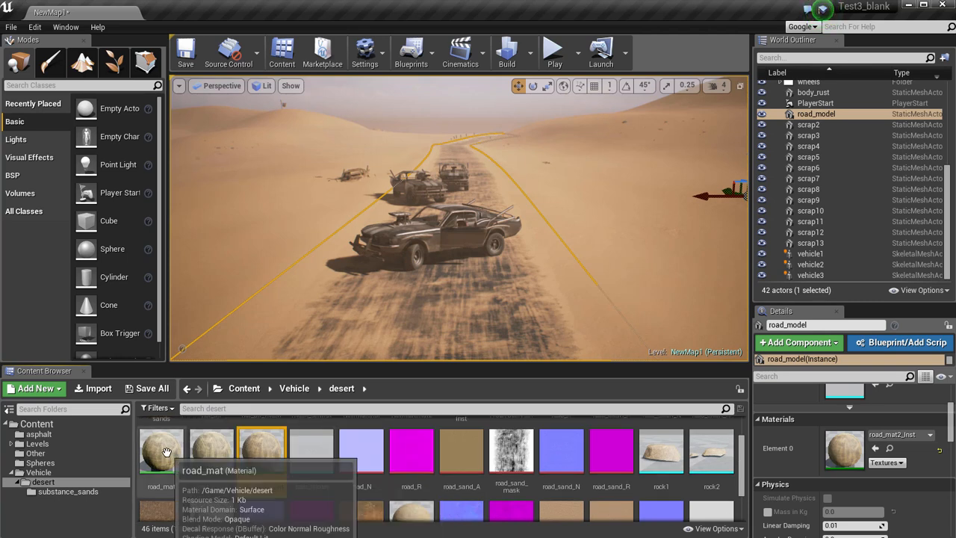
click(213, 452)
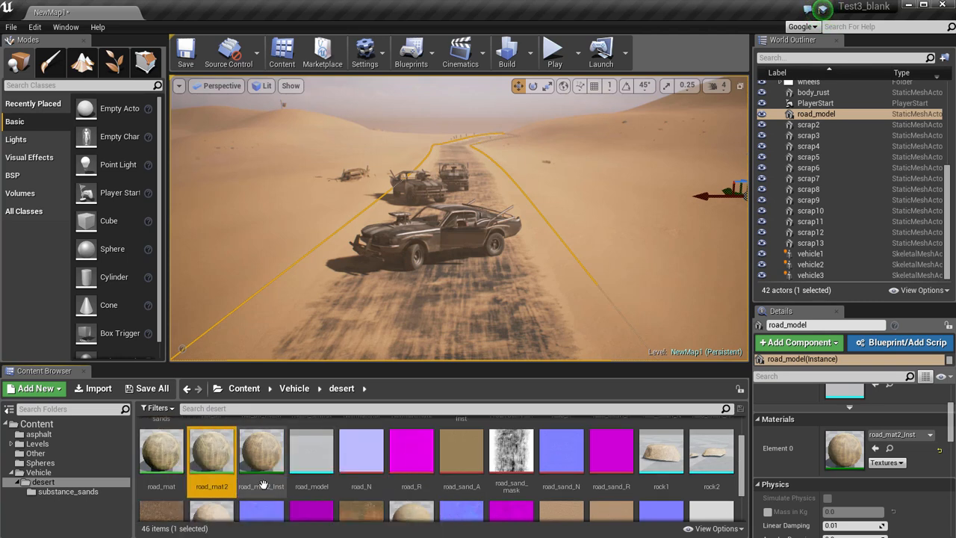
click(263, 484)
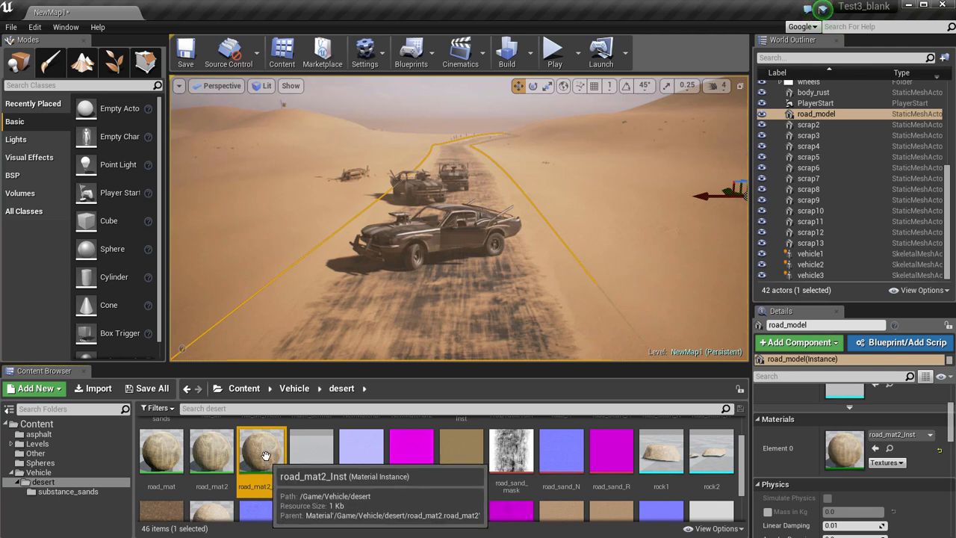
double_click(263, 455)
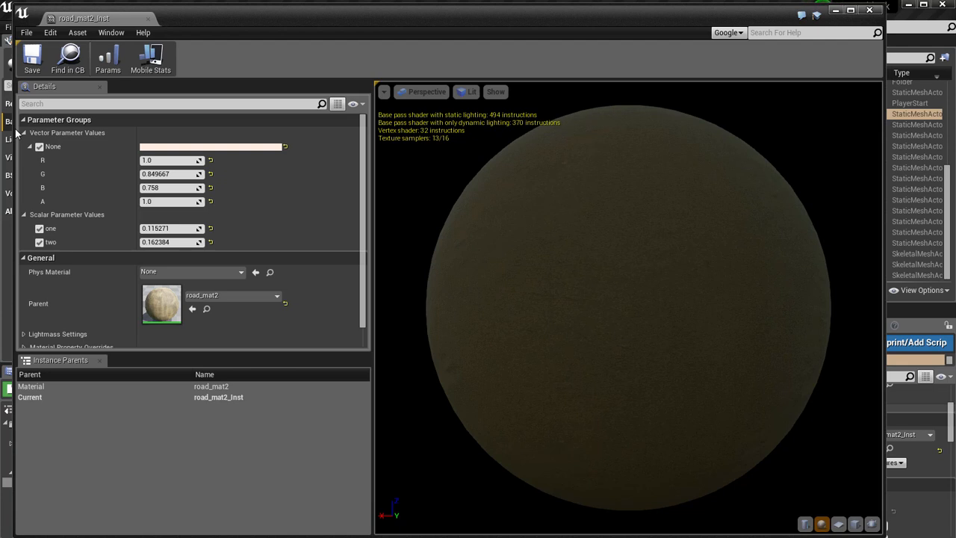
drag(13, 129, 443, 128)
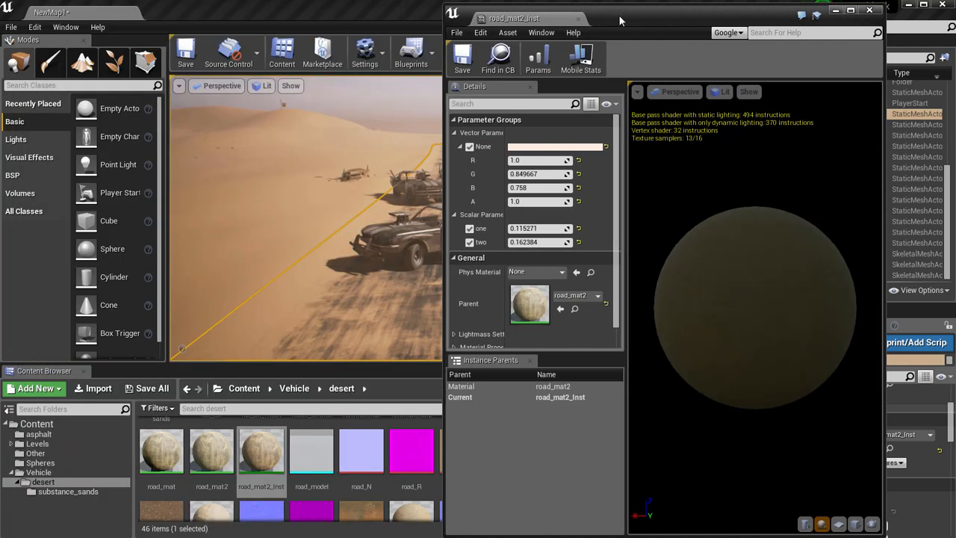
drag(622, 23, 660, 16)
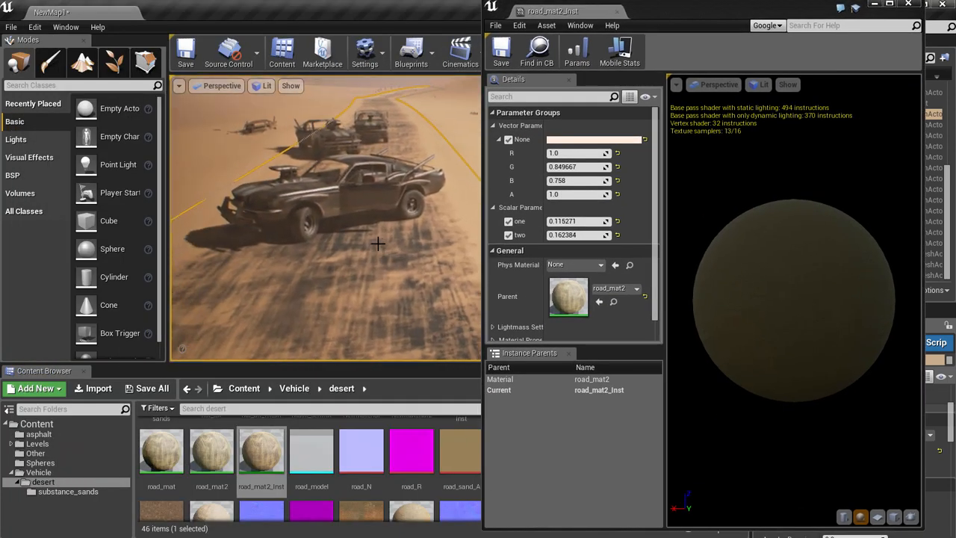
Try the road material's scalar parameter one at 0.261965 and at 0.18857 while viewing the road surface.
right_click(360, 238)
click(679, 53)
scroll(552, 237, down, 1)
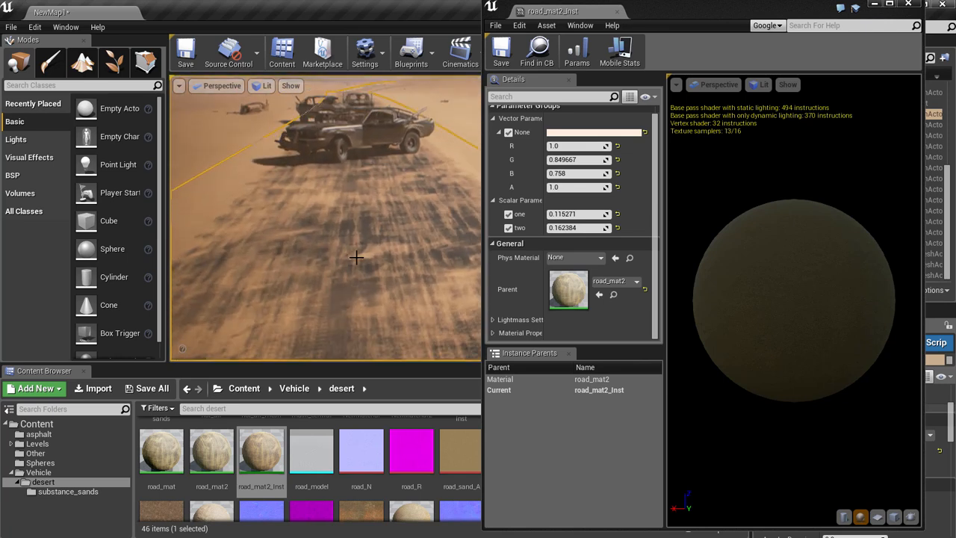
right_click(352, 257)
click(573, 315)
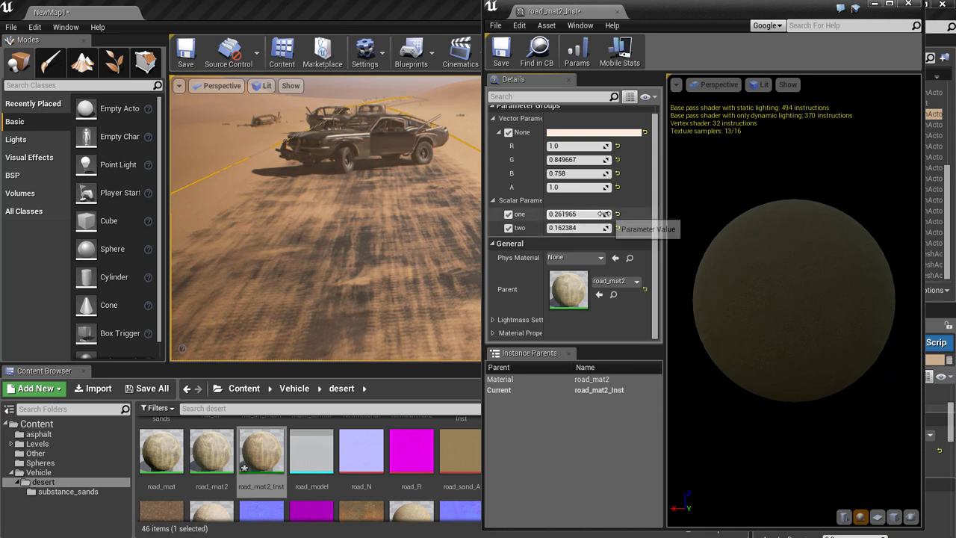
drag(623, 216, 605, 214)
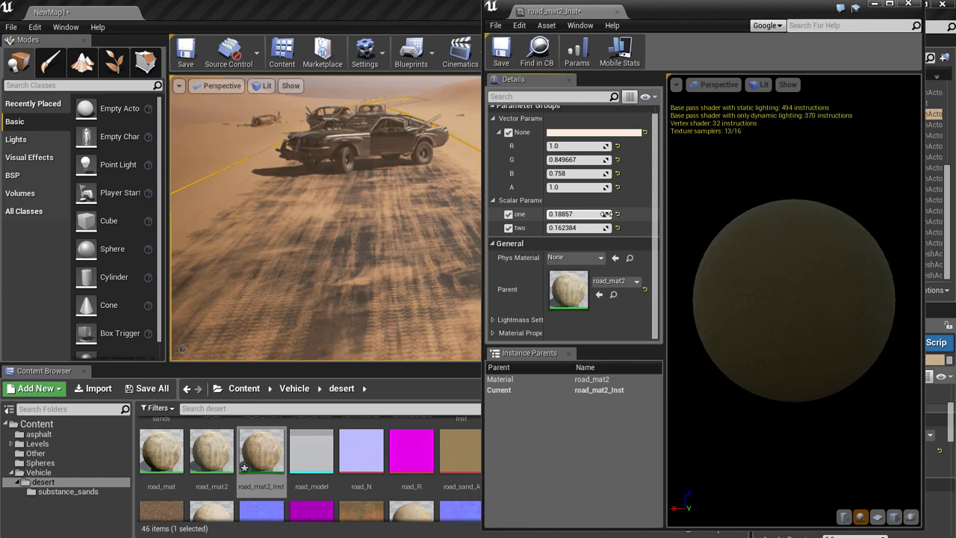
Set the road material's scalar parameters one to 1.227521 and two to 0.906169 for a close view of the tracks.
key(w)
right_drag(363, 235, 340, 194)
key(s)
key(s)
drag(609, 229, 668, 233)
drag(617, 215, 660, 220)
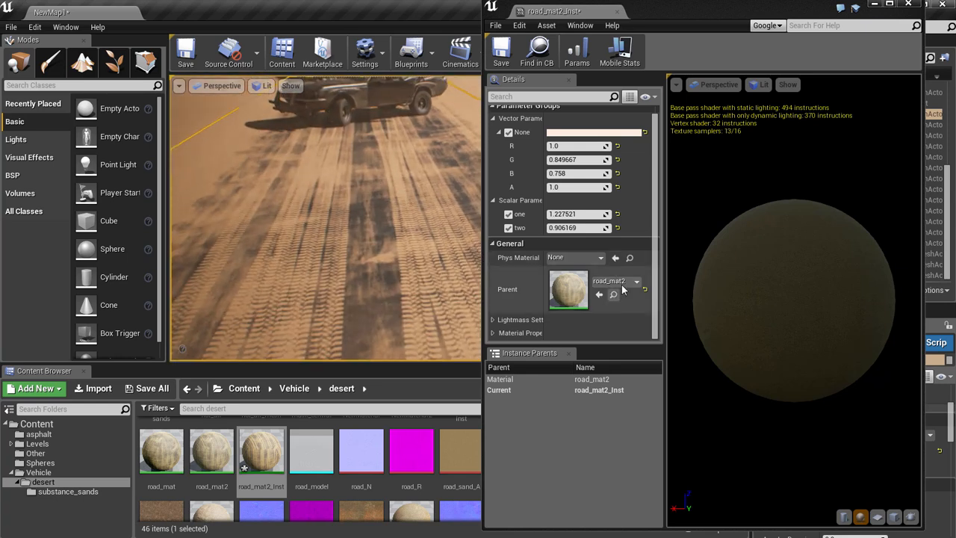
Set the road material's scalar parameters one to -0.411327 and two to -0.662638, and close the material instance.
drag(556, 215, 473, 219)
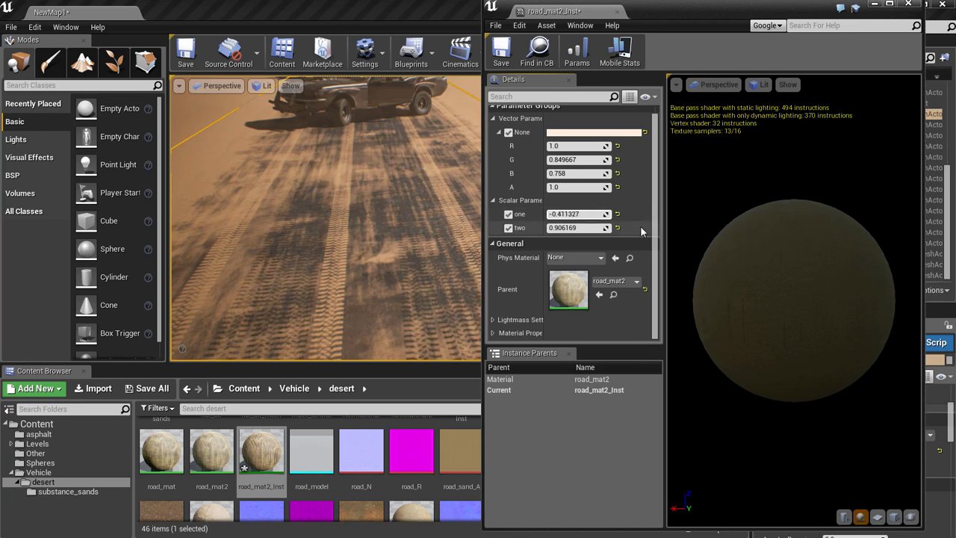
drag(584, 228, 531, 228)
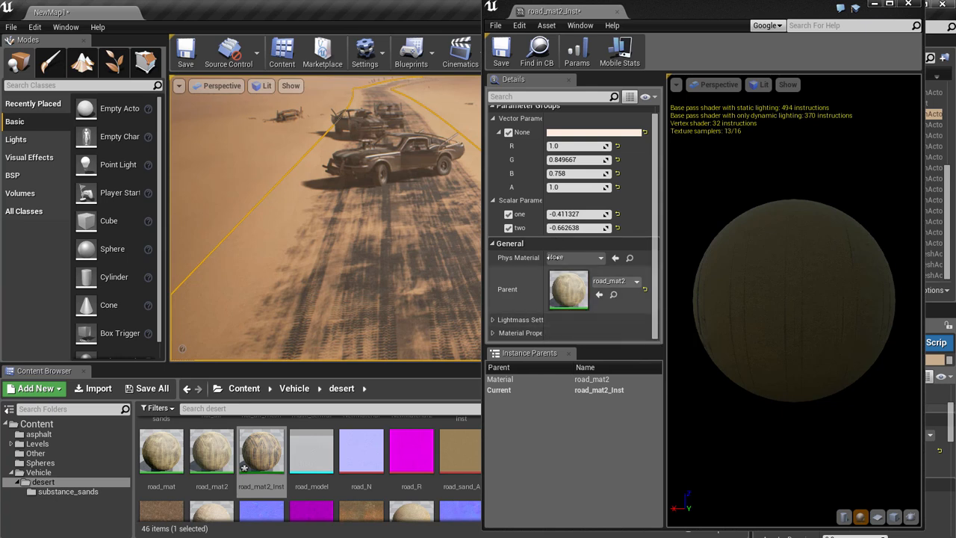
scroll(568, 183, up, 1)
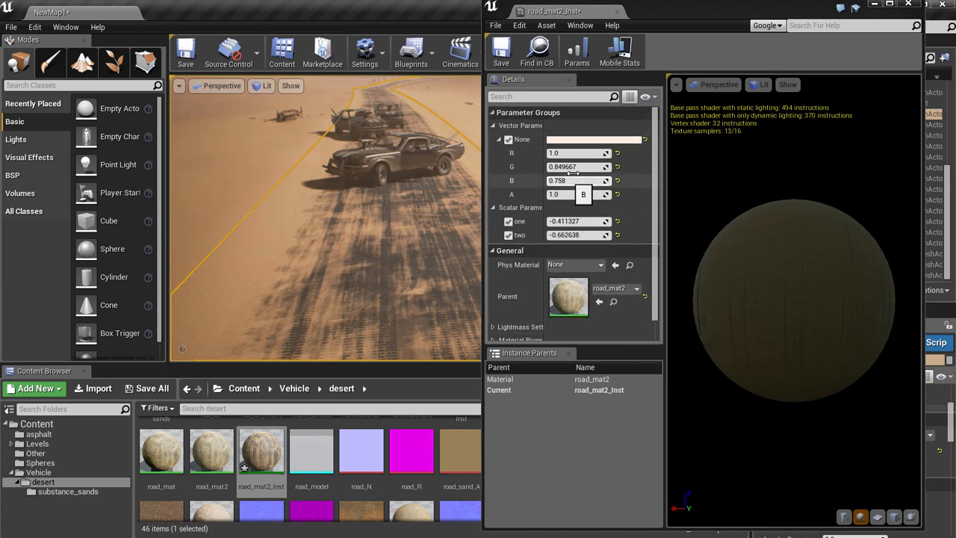
click(912, 6)
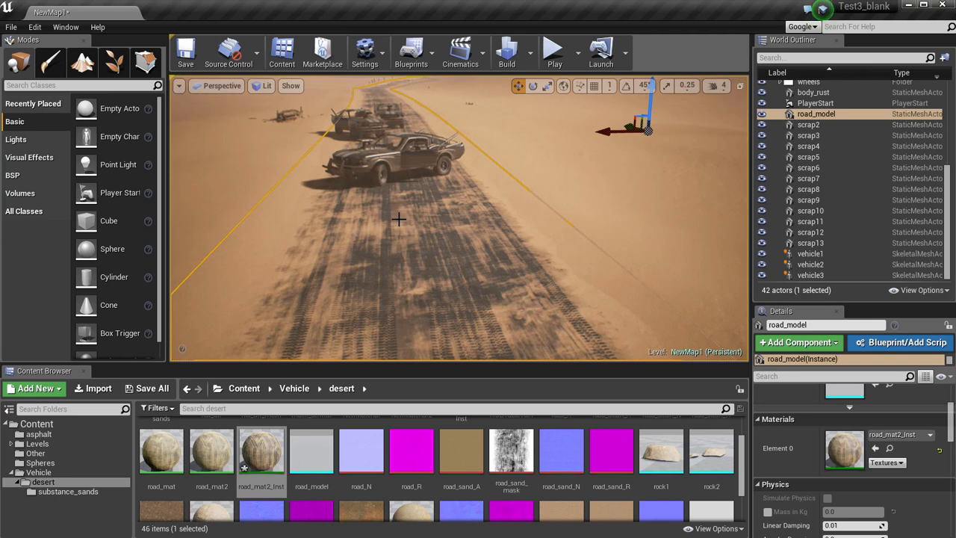
click(261, 452)
right_drag(406, 187, 393, 154)
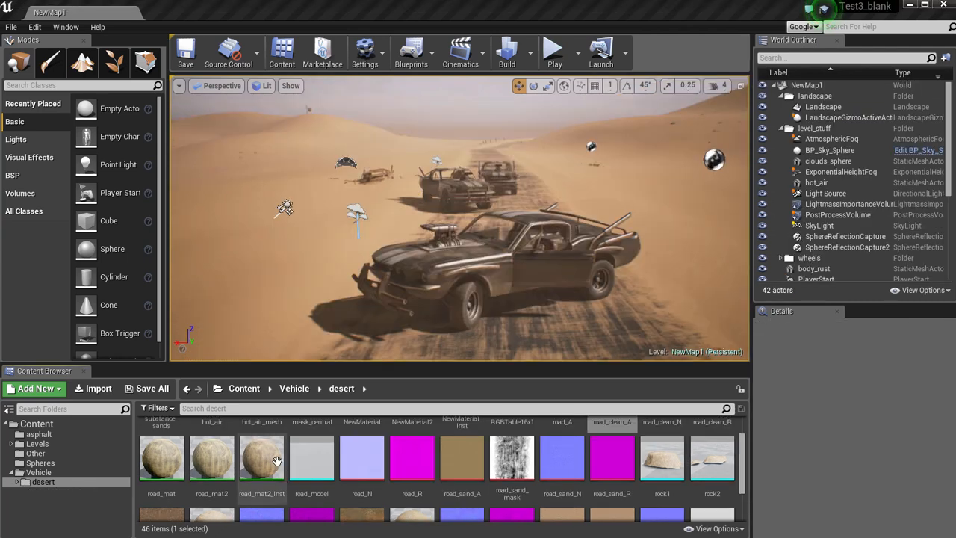
Switch to Maya and examine the polygon layout of the road4 mesh from several angles.
click(222, 468)
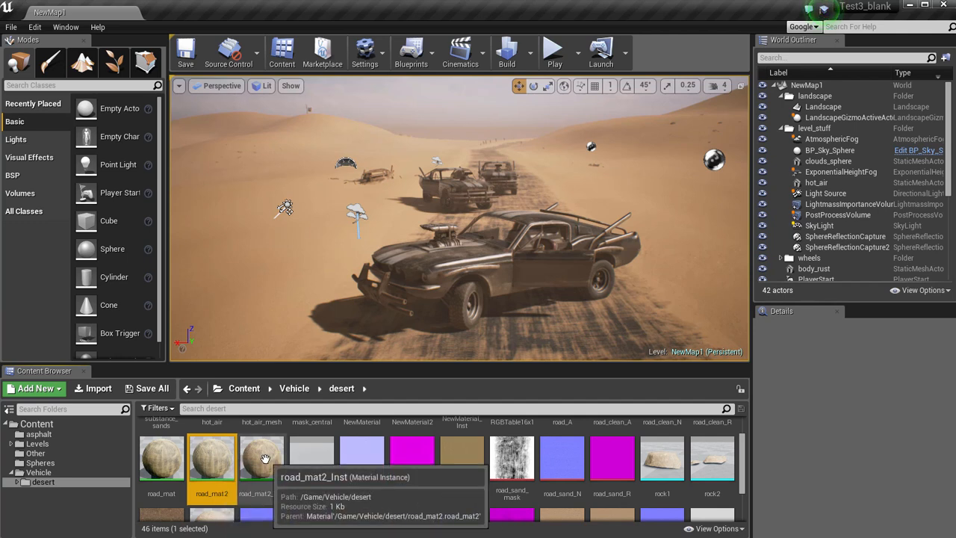
key(alt+Tab)
mouse_move(422, 315)
alt+mouse_down()
mouse_move(408, 331)
mouse_move(370, 326)
mouse_move(415, 311)
alt+mouse_up()
alt+right_drag(414, 311, 467, 353)
alt+drag(467, 353, 361, 375)
alt+right_drag(361, 375, 411, 367)
alt+drag(411, 367, 512, 301)
alt+right_drag(513, 301, 458, 316)
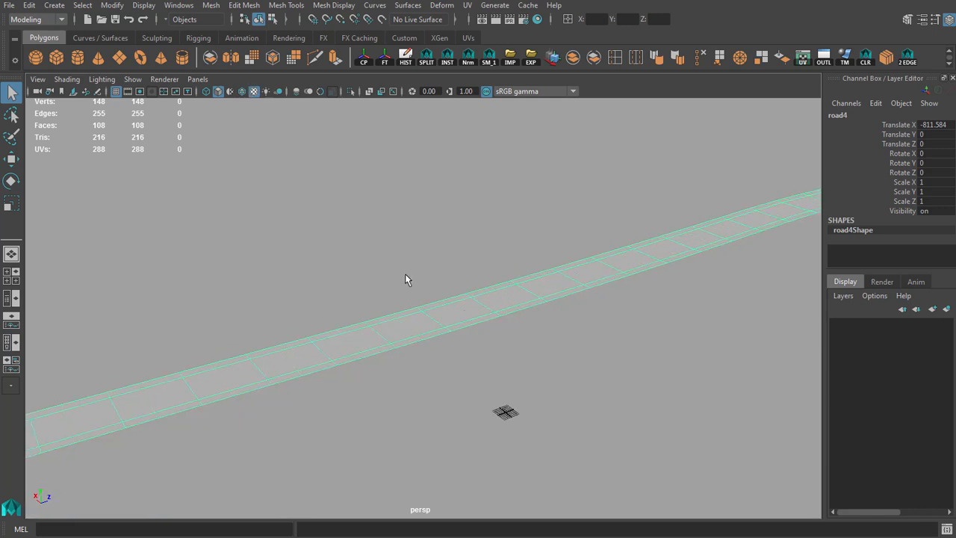
alt+drag(405, 275, 322, 278)
alt+right_drag(323, 278, 402, 277)
Show the texture on the road4 mesh and check the attributes of its road_mat material.
click(336, 260)
alt+drag(501, 272, 544, 289)
click(486, 303)
key(ctrl+a)
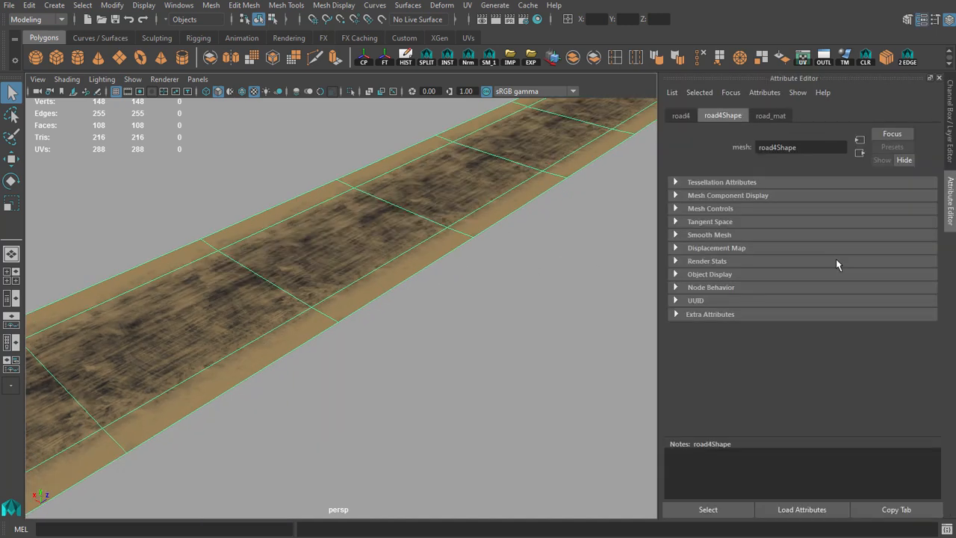
click(771, 116)
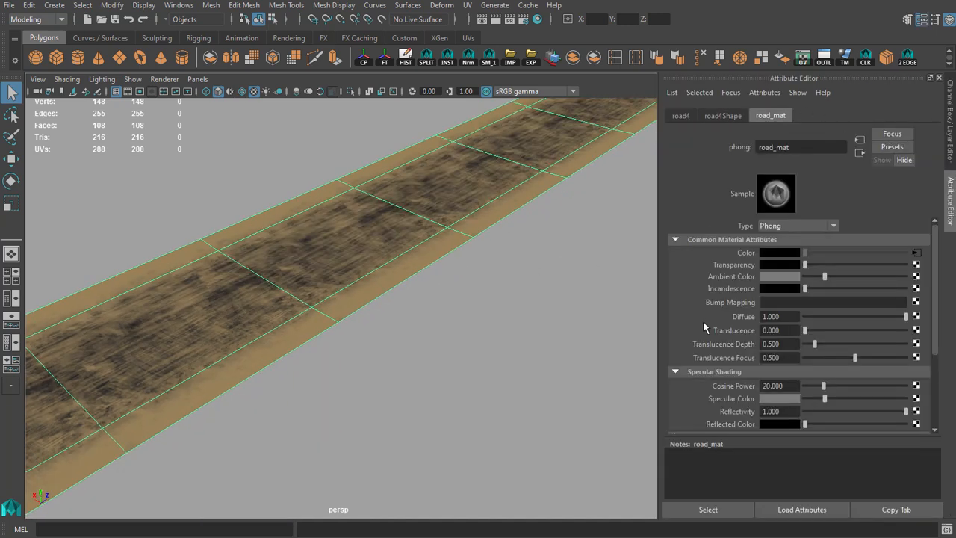
click(940, 78)
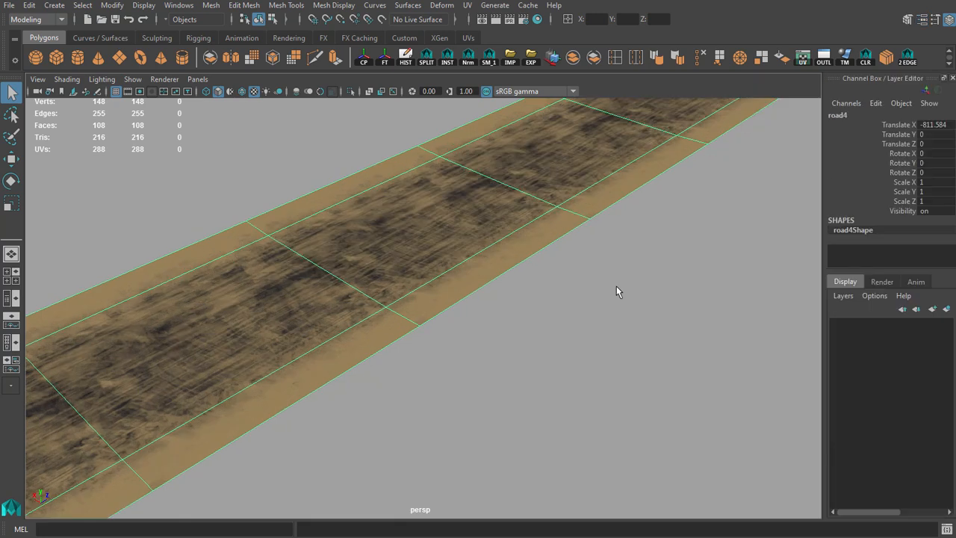
Examine the textured road surface and its sandy edges up close without the wireframe selection.
alt+drag(616, 286, 470, 285)
click(463, 186)
alt+drag(461, 229, 562, 273)
alt+right_drag(562, 274, 614, 274)
alt+drag(614, 273, 559, 390)
alt+right_drag(559, 390, 628, 396)
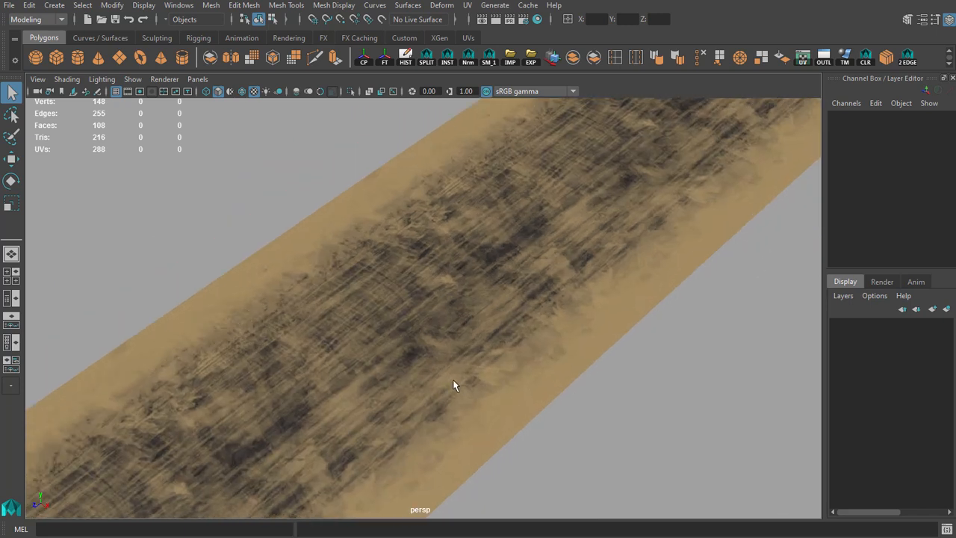
alt+right_drag(452, 381, 587, 400)
alt+drag(573, 397, 494, 332)
Select the whole road4 mesh and open its UV layout in a UV Editor window beside the model.
click(494, 333)
scroll(490, 339, down, 8)
alt+middle_drag(491, 342, 499, 271)
scroll(500, 271, down, 3)
alt+drag(499, 272, 452, 248)
scroll(453, 249, up, 2)
alt+middle_drag(453, 249, 557, 277)
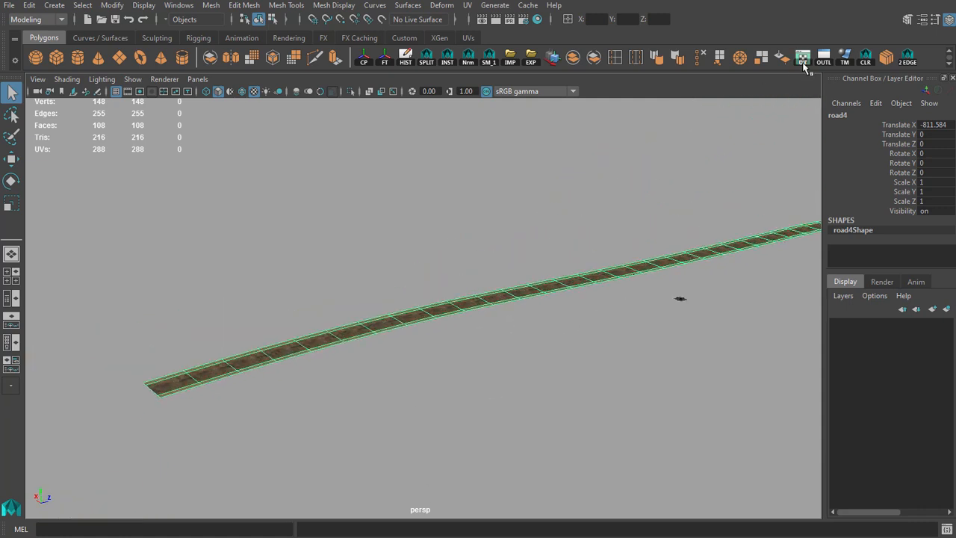
drag(452, 86, 505, 17)
drag(688, 536, 610, 479)
Compare one road section's faces with their UV layout over the road texture.
scroll(376, 307, down, 5)
alt+middle_drag(377, 291, 357, 297)
scroll(357, 296, down, 1)
alt+drag(688, 233, 425, 232)
scroll(556, 325, up, 4)
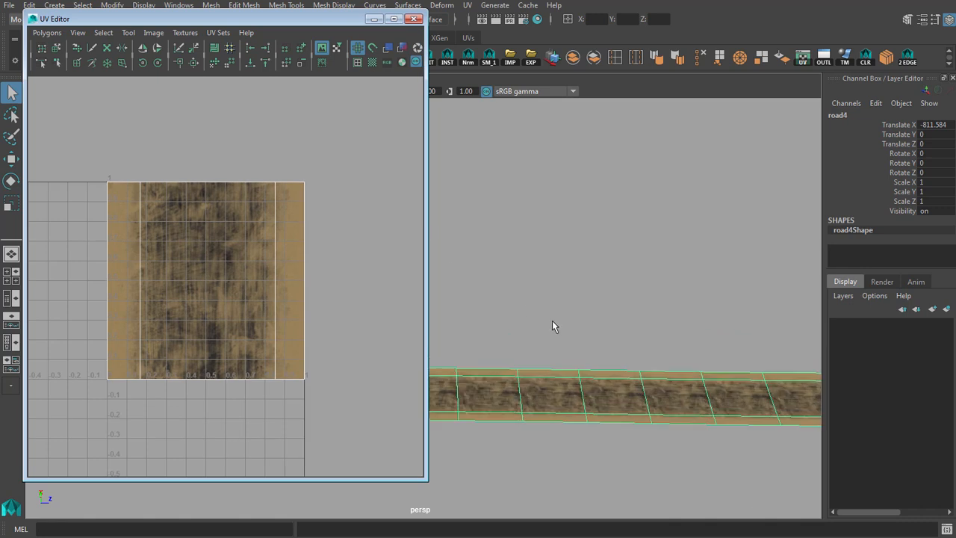
drag(553, 213, 564, 278)
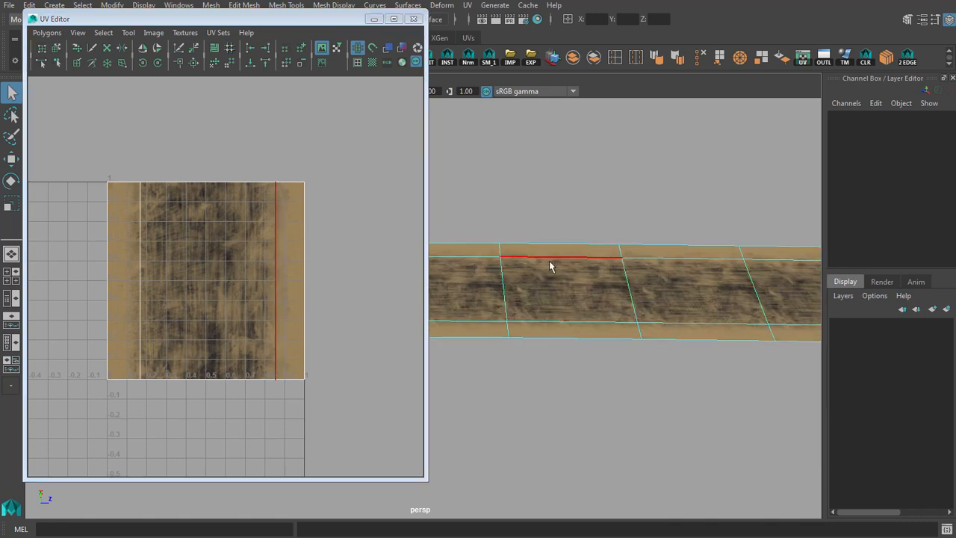
click(570, 332)
scroll(570, 336, up, 5)
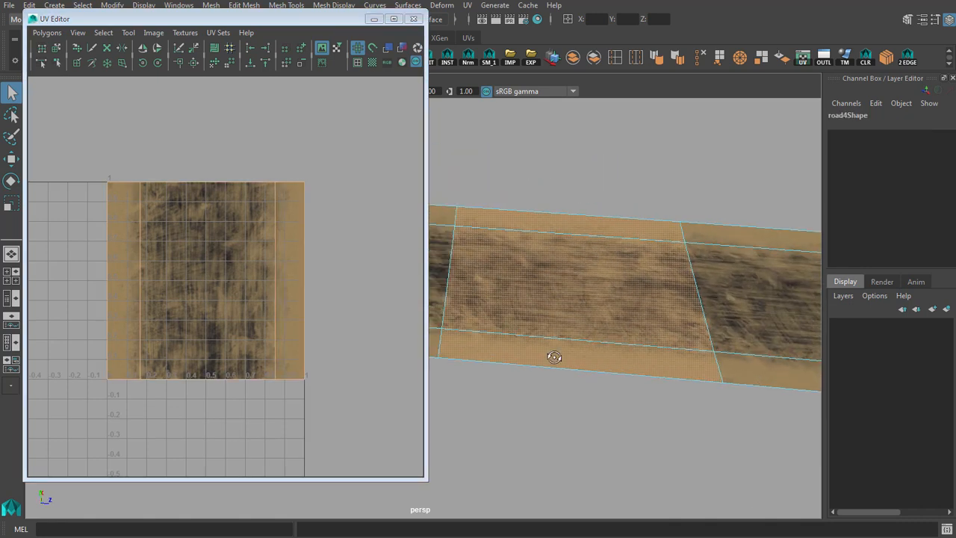
alt+right_drag(160, 243, 247, 336)
alt+middle_drag(246, 336, 252, 331)
Close the channel box and examine how the texture repeats across the road4 sections beside the UV layout.
alt+drag(589, 282, 572, 263)
click(951, 79)
scroll(662, 260, down, 4)
alt+drag(662, 260, 637, 308)
scroll(657, 311, up, 3)
right_drag(636, 308, 672, 287)
scroll(666, 290, down, 3)
click(658, 294)
alt+drag(658, 294, 605, 380)
alt+middle_drag(605, 379, 596, 407)
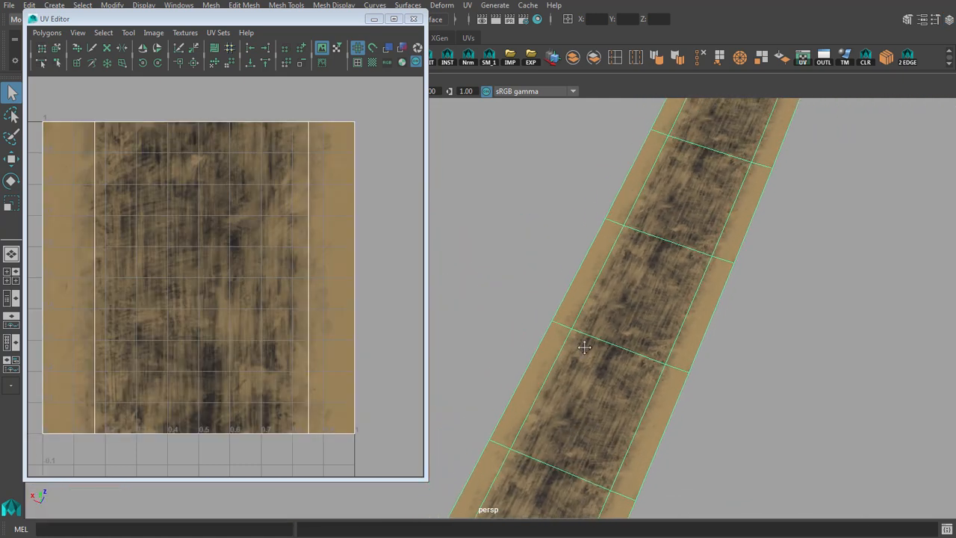
Examine how the tiled texture runs across the road mesh's sections from a distance and up close beside the UV layout.
scroll(630, 273, down, 3)
alt+middle_drag(630, 271, 576, 419)
scroll(616, 278, down, 3)
scroll(616, 280, down, 3)
alt+drag(612, 264, 590, 329)
scroll(636, 286, up, 5)
alt+middle_drag(589, 329, 574, 263)
scroll(593, 323, up, 2)
click(659, 293)
alt+drag(629, 301, 705, 281)
click(703, 277)
scroll(703, 278, down, 3)
alt+middle_drag(703, 278, 680, 317)
Examine the deselected road's repeating texture along its length without the wireframe and reselect the road mesh.
click(501, 228)
scroll(634, 274, down, 5)
alt+middle_drag(633, 274, 914, 149)
alt+drag(594, 296, 625, 259)
scroll(625, 259, up, 3)
alt+middle_drag(626, 259, 625, 333)
scroll(626, 333, up, 4)
alt+middle_drag(679, 348, 601, 235)
alt+drag(601, 235, 641, 251)
scroll(655, 253, up, 1)
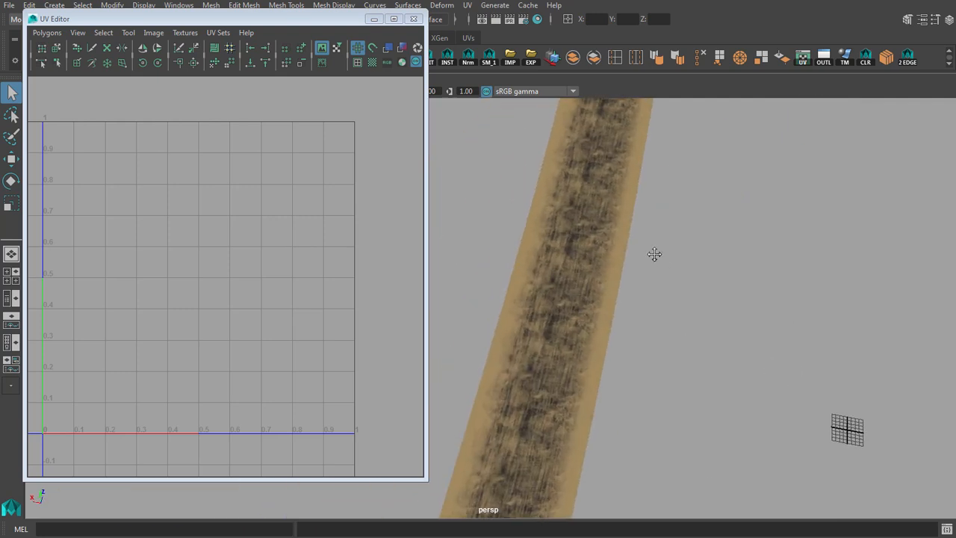
alt+middle_drag(655, 254, 627, 255)
click(581, 260)
alt+drag(635, 264, 614, 277)
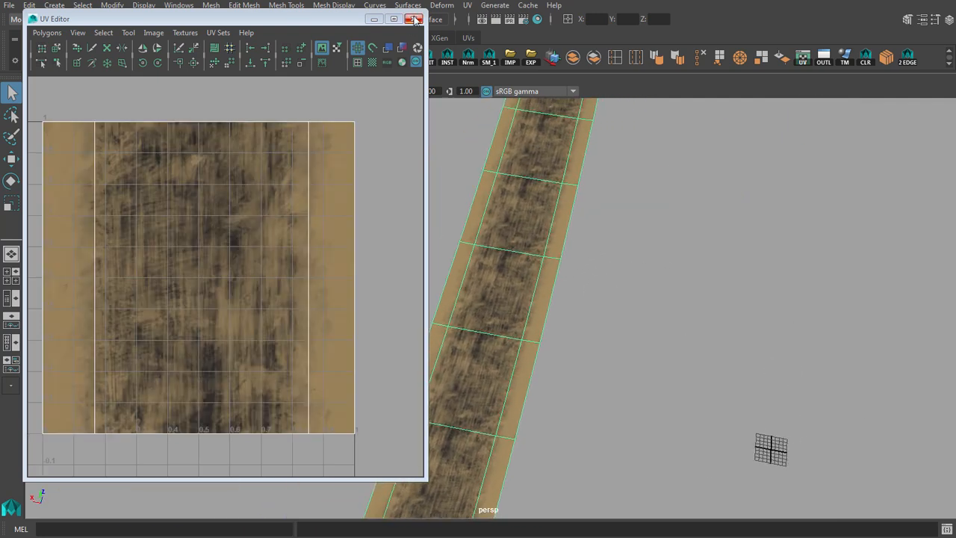
Close the UV Editor and create a polygon plane at the centre of the grid.
click(416, 21)
alt+middle_drag(717, 297, 449, 214)
alt+drag(449, 214, 460, 223)
alt+middle_drag(532, 366, 366, 213)
scroll(366, 213, up, 5)
alt+middle_drag(460, 304, 408, 239)
alt+right_drag(415, 260, 447, 284)
click(54, 6)
mouse_move(112, 48)
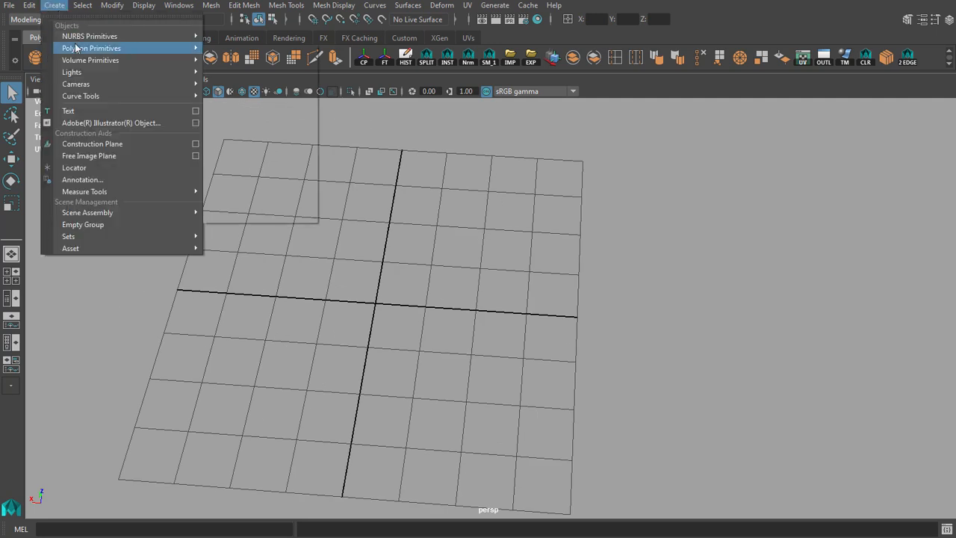
click(223, 106)
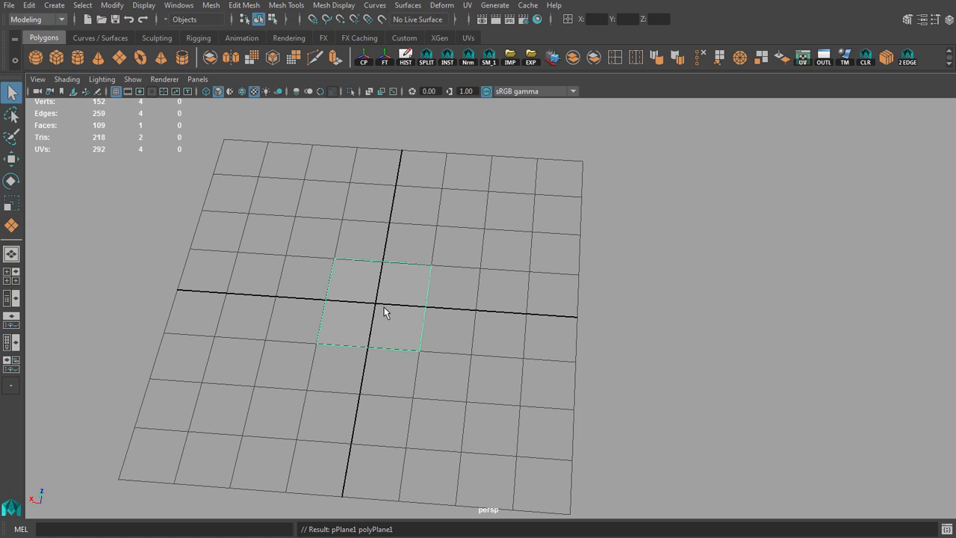
Check the new plane's corner vertices against the grid lines in the top view.
key(f)
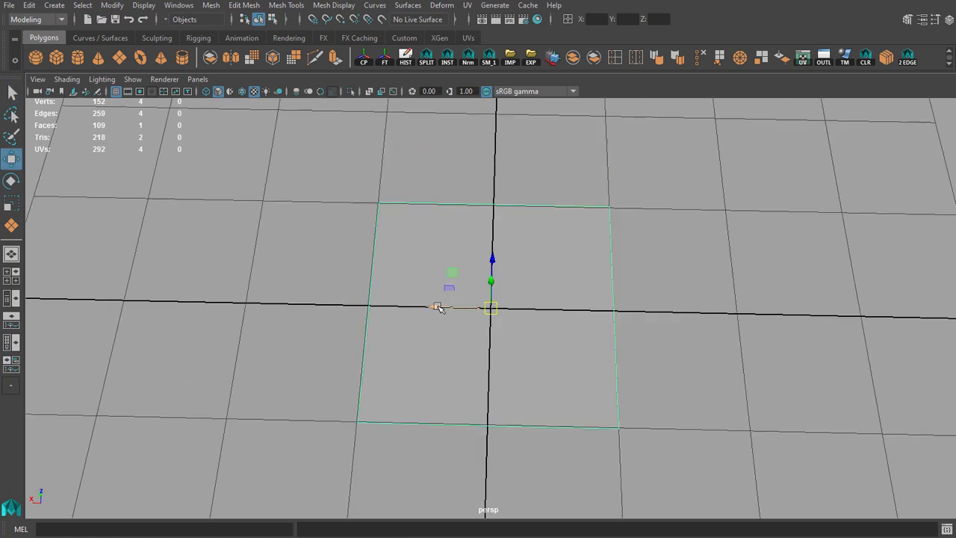
key(space)
key(f)
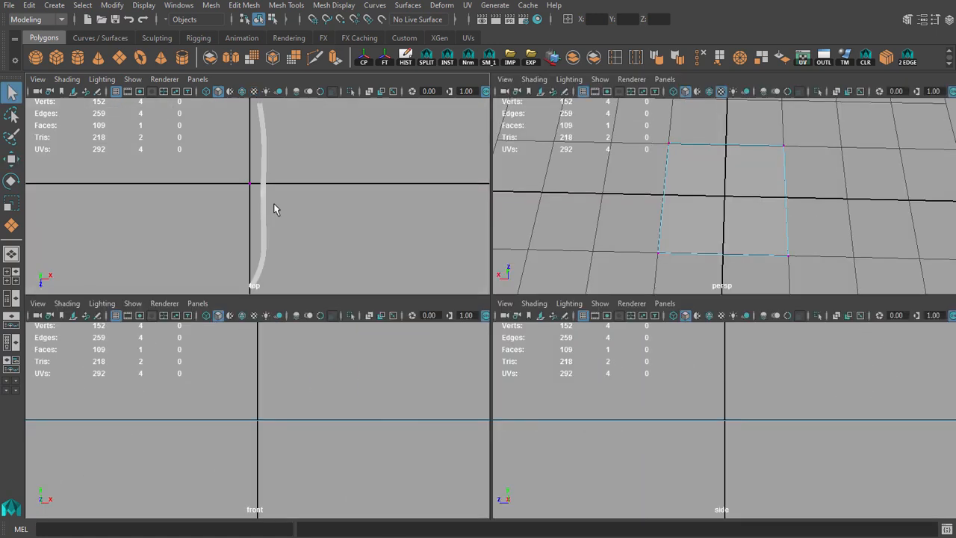
key(space)
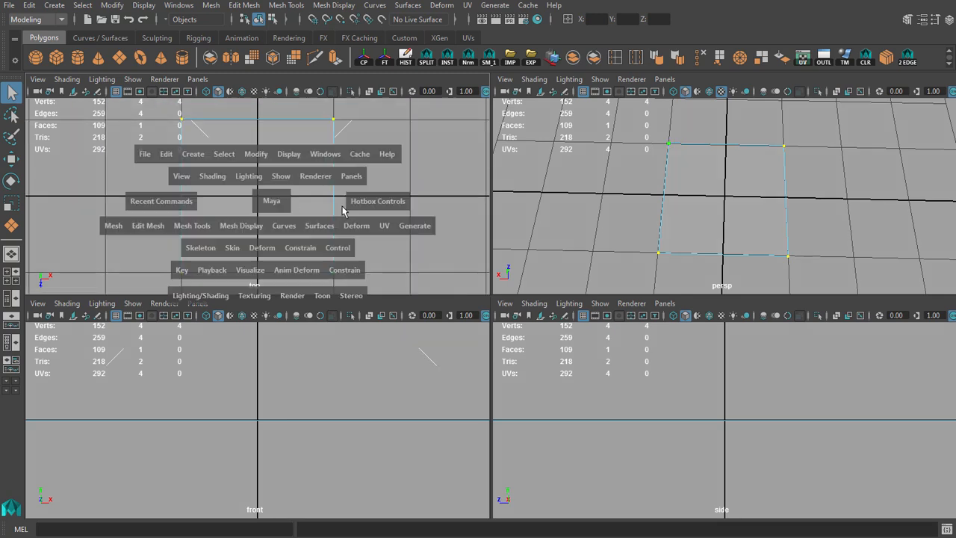
key(w)
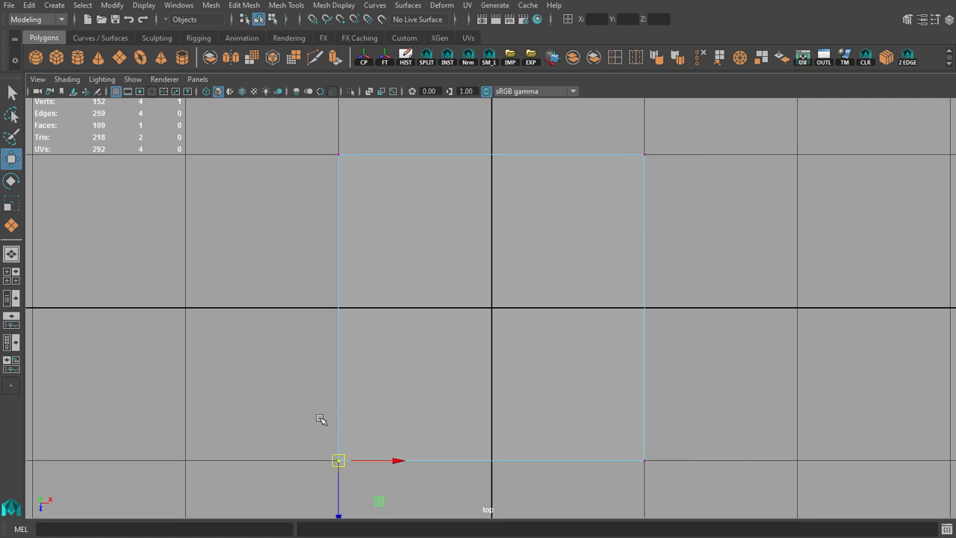
alt+middle_drag(557, 347, 528, 354)
alt+middle_drag(394, 266, 384, 334)
key(space)
scroll(643, 440, down, 3)
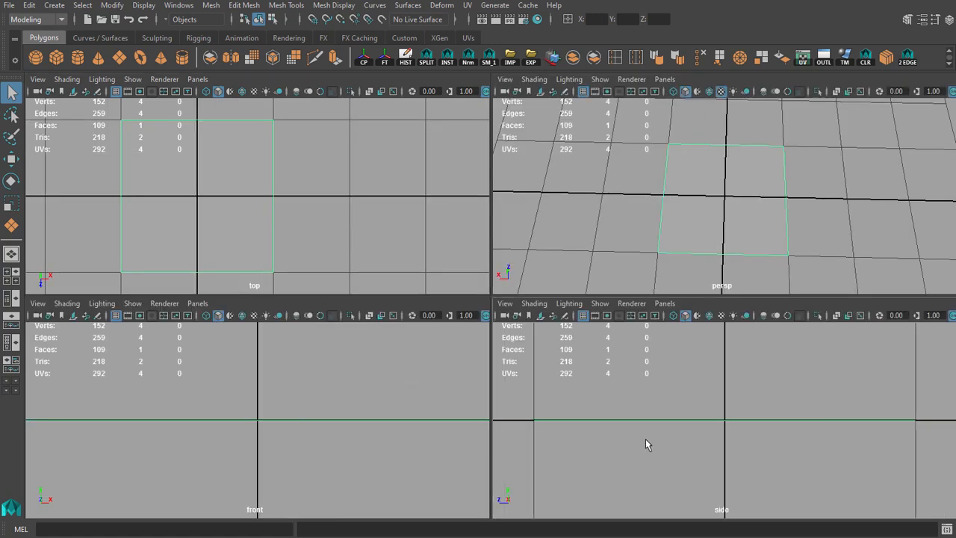
key(w)
key(space)
key(space)
key(space)
Open the plane's UVs in a widened UV Editor and align the UV corners with the full 0 to 1 square.
alt+drag(598, 239, 478, 217)
click(803, 57)
alt+middle_drag(278, 249, 278, 248)
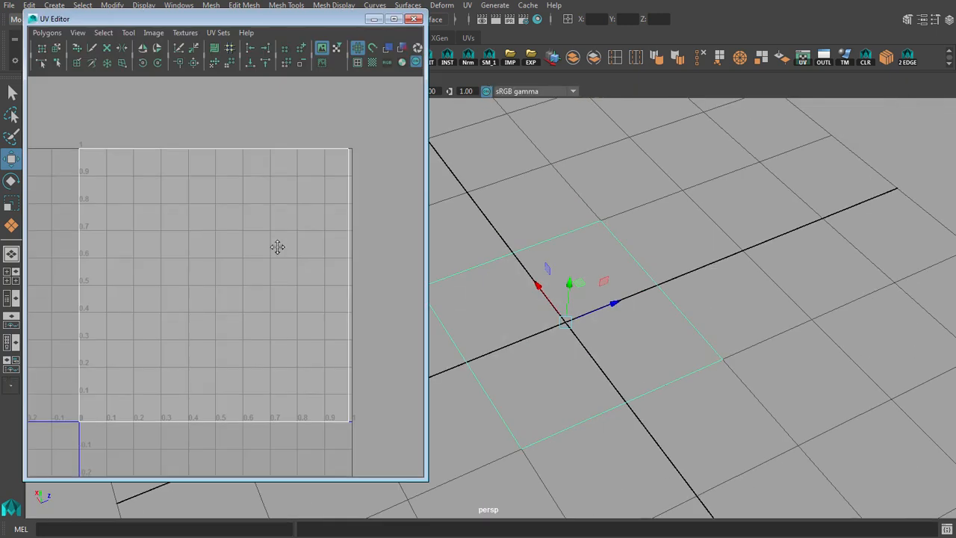
scroll(277, 247, up, 2)
scroll(286, 245, down, 2)
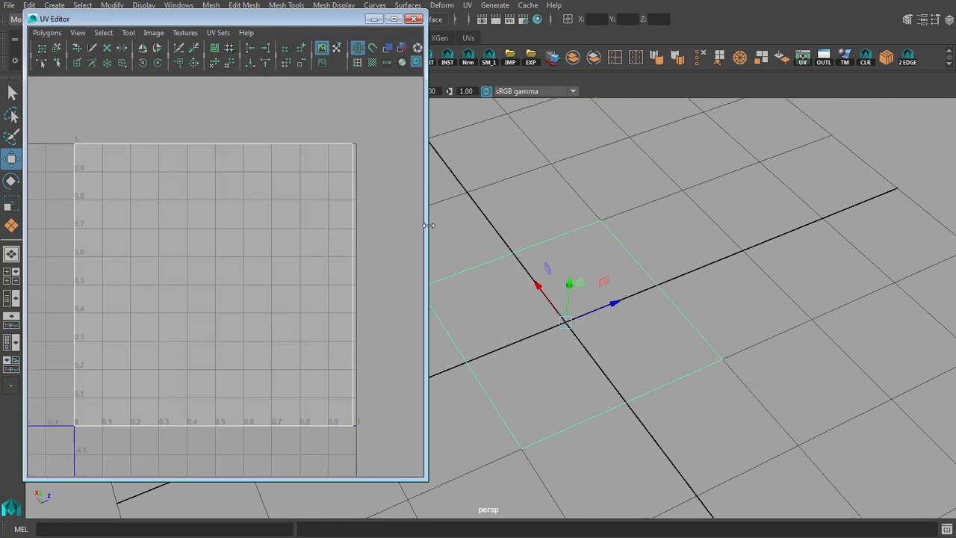
drag(429, 226, 445, 226)
key(q)
key(F12)
drag(341, 128, 378, 147)
key(w)
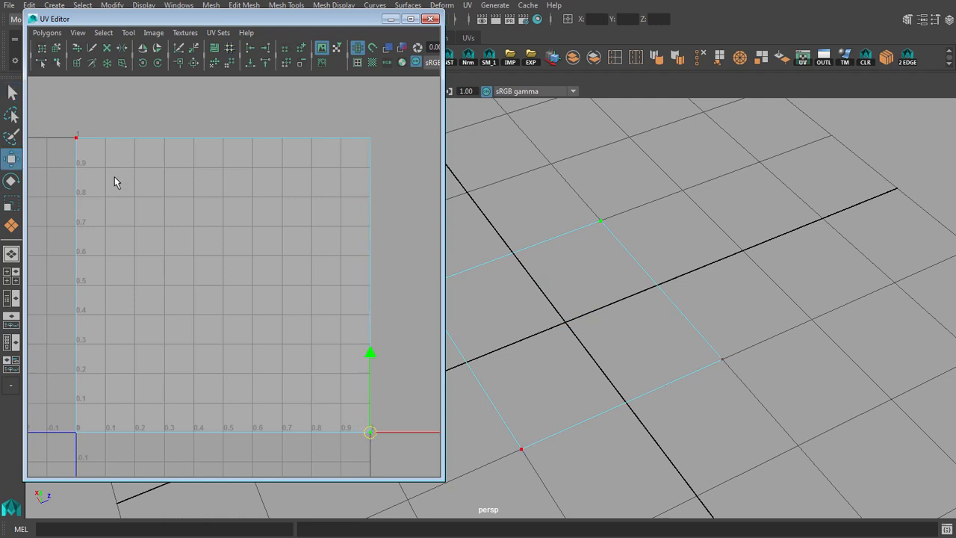
alt+middle_drag(267, 320, 264, 322)
key(q)
Close the UV Editor and duplicate the plane along Z so the copy sits edge to edge with the original.
right_drag(594, 307, 599, 282)
alt+drag(622, 284, 562, 298)
click(430, 19)
key(w)
alt+drag(604, 275, 482, 329)
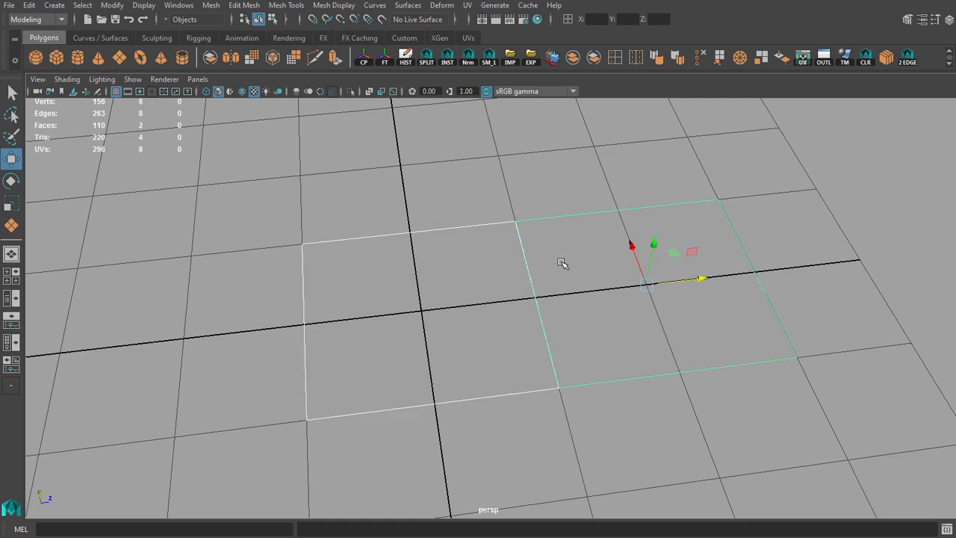
alt+drag(431, 245, 441, 226)
Combine the two planes into one mesh and merge the vertices along their shared edge.
drag(418, 264, 419, 217)
alt+drag(473, 158, 536, 294)
key(q)
right_drag(536, 294, 486, 283)
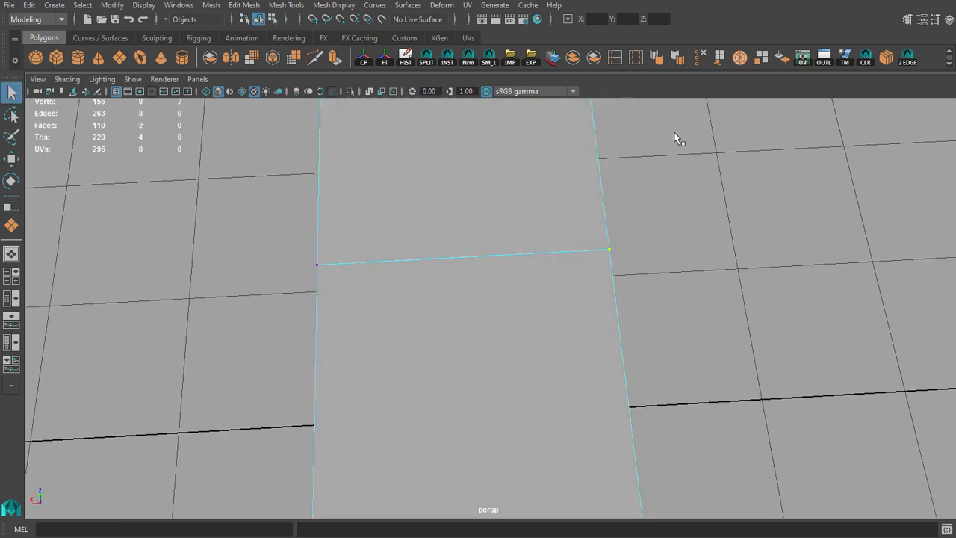
alt+drag(426, 273, 486, 308)
key(F8)
key(w)
Go back to the textured road, select its mesh and open its UV layout in the UV Editor.
alt+drag(557, 281, 391, 297)
scroll(391, 296, down, 9)
alt+middle_drag(391, 296, 424, 356)
click(324, 235)
scroll(457, 343, down, 7)
scroll(429, 329, down, 6)
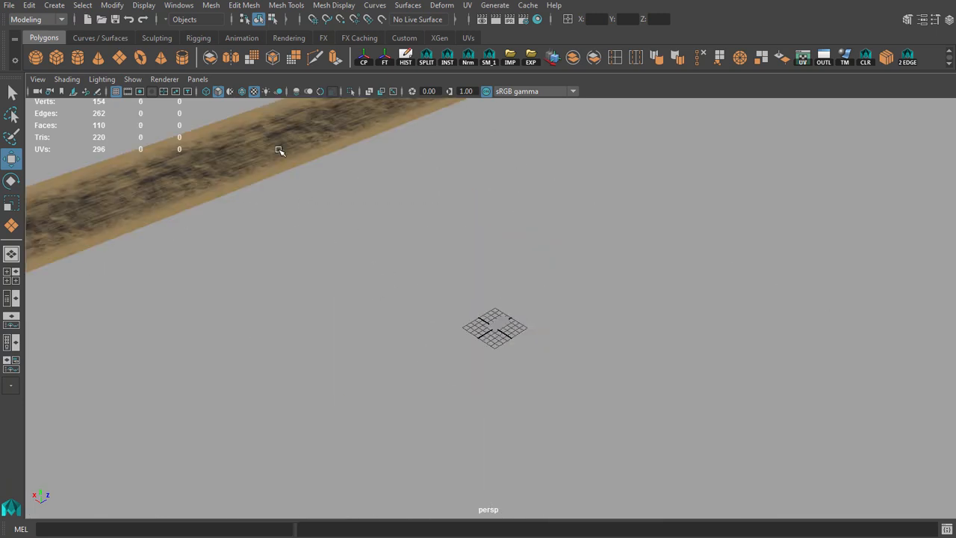
click(279, 148)
alt+middle_drag(293, 159, 455, 326)
scroll(457, 322, down, 6)
alt+middle_drag(488, 290, 567, 259)
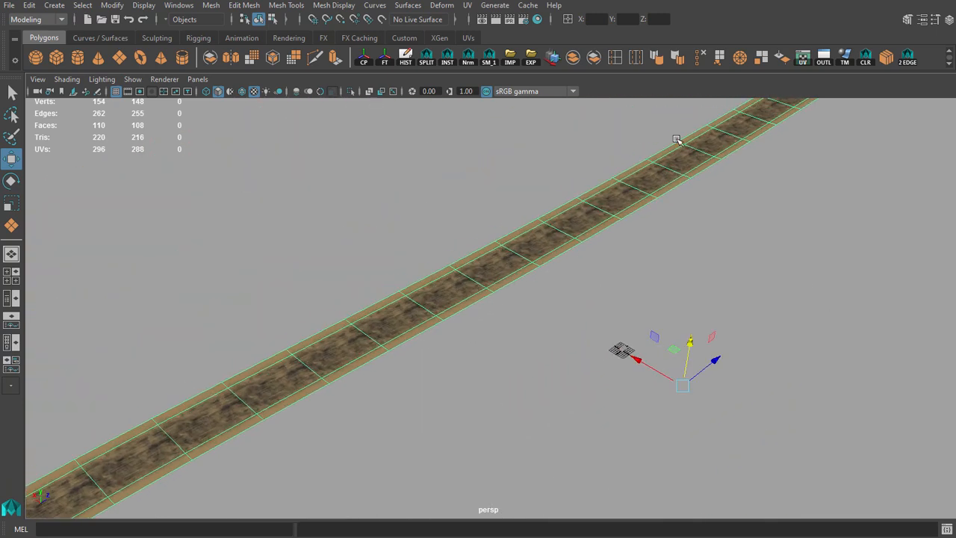
click(803, 58)
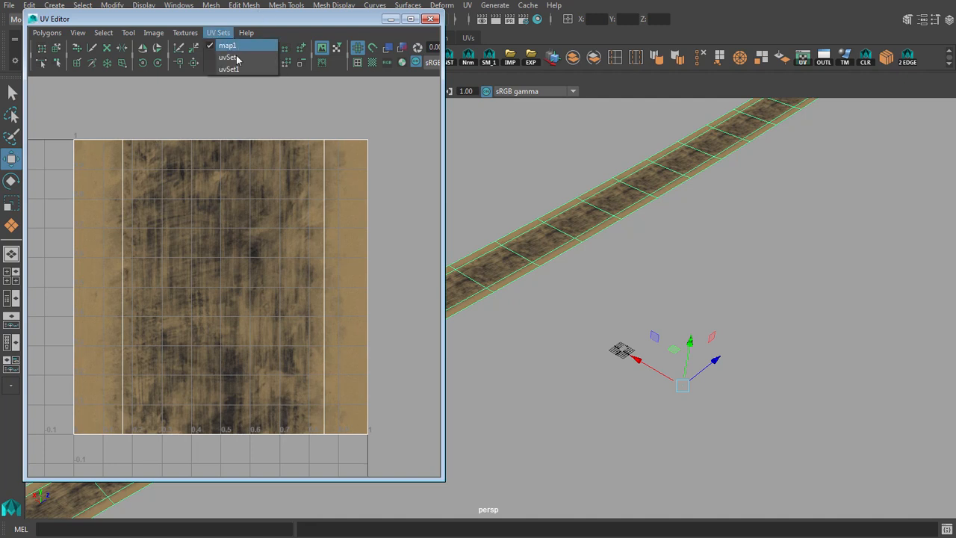
Switch the road's UV layout to uvSet, compare it with uvSet1 and return to uvSet.
click(228, 58)
alt+drag(565, 251, 635, 246)
click(218, 33)
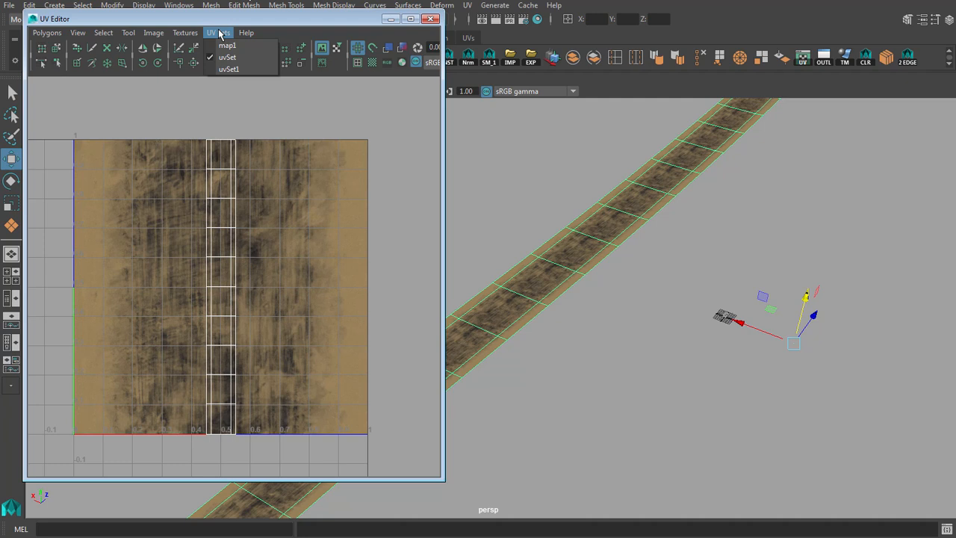
click(228, 69)
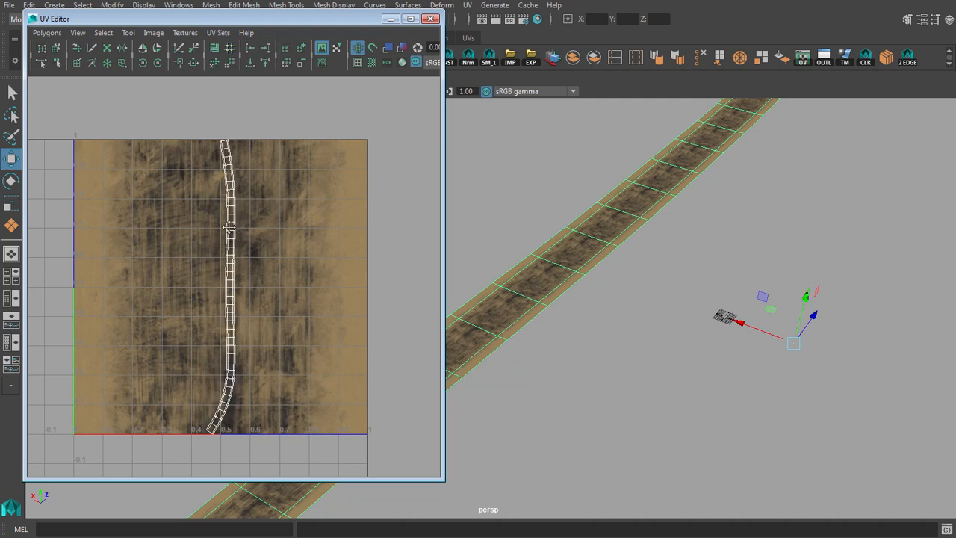
alt+middle_drag(229, 227, 228, 218)
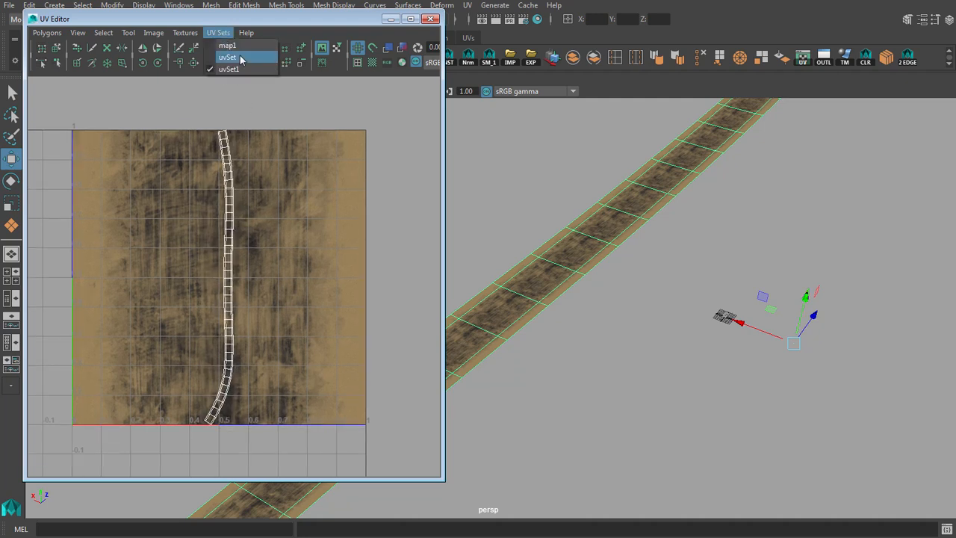
click(241, 58)
alt+middle_drag(230, 217, 224, 218)
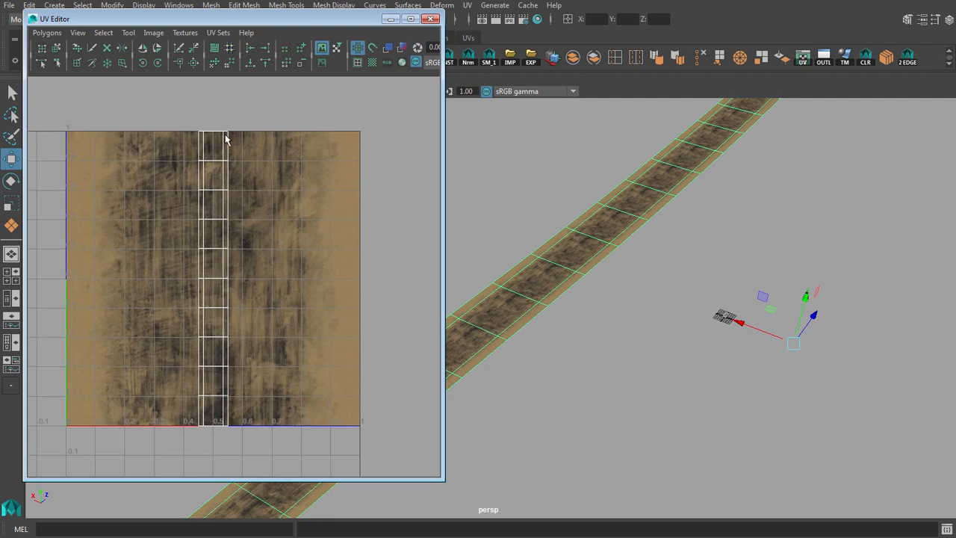
alt+right_drag(571, 254, 532, 253)
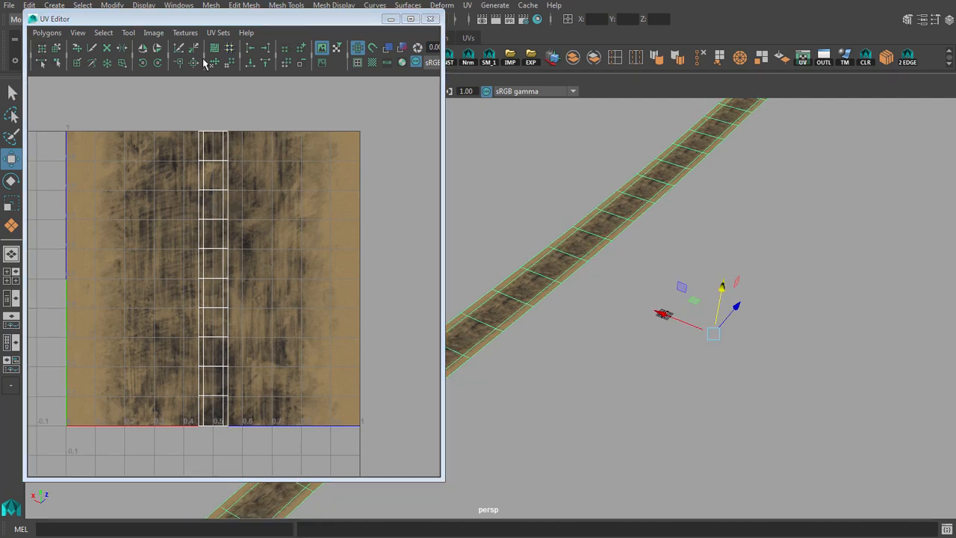
Select the stacked faces in the uvSet layout and compare them with the corresponding sections of the whole road.
click(217, 33)
scroll(613, 267, down, 10)
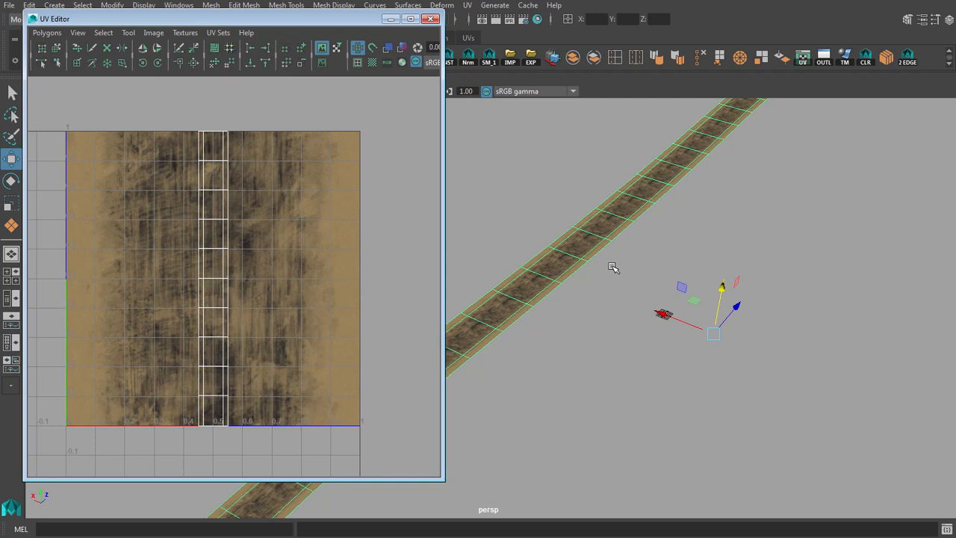
key(q)
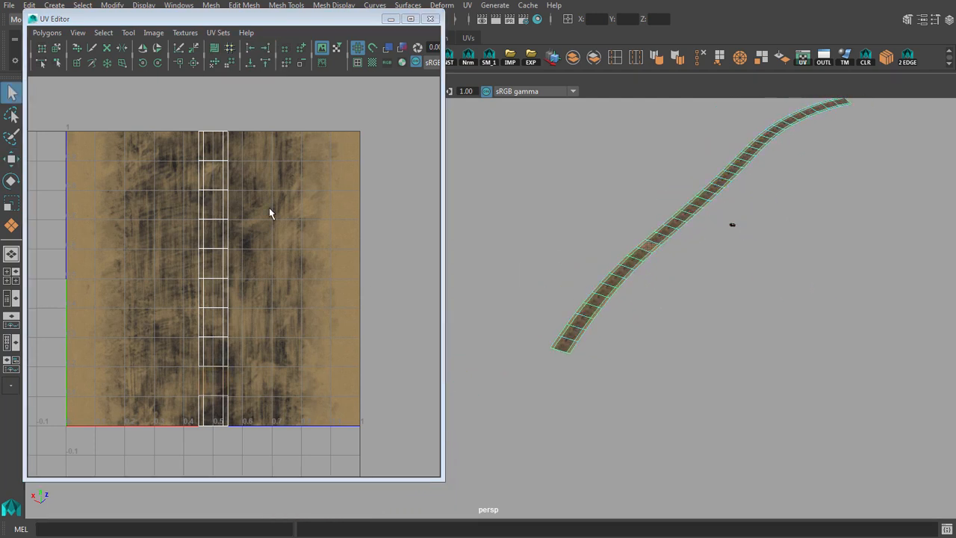
drag(185, 141, 271, 419)
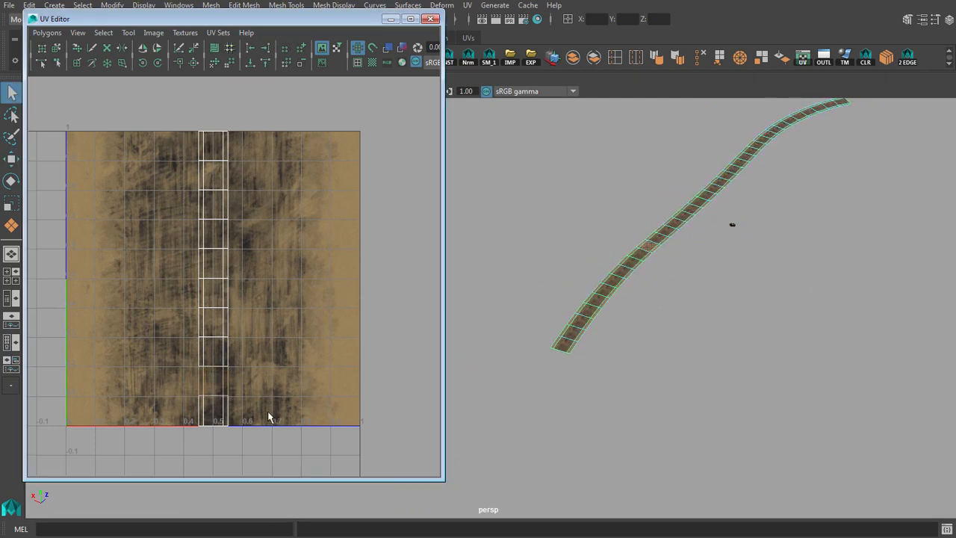
drag(176, 148, 266, 408)
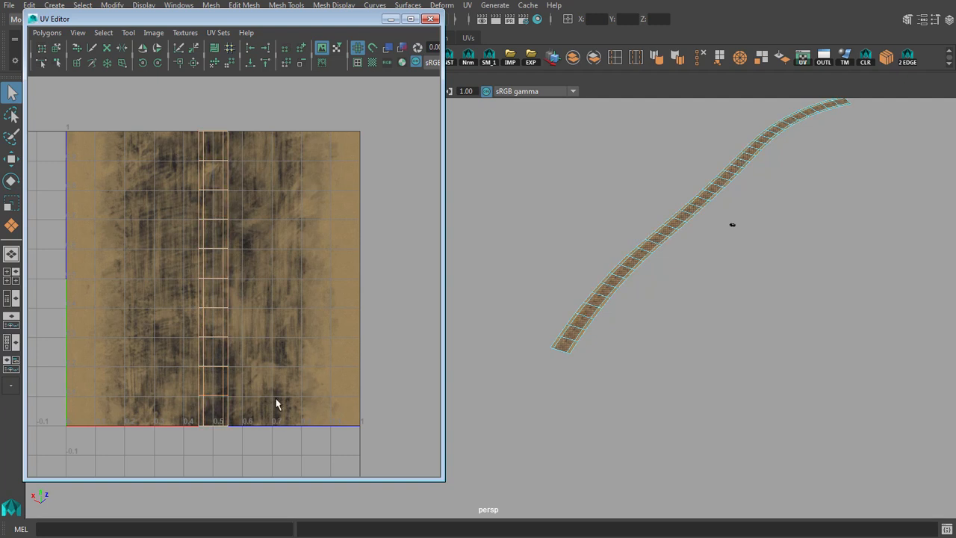
scroll(280, 362, up, 2)
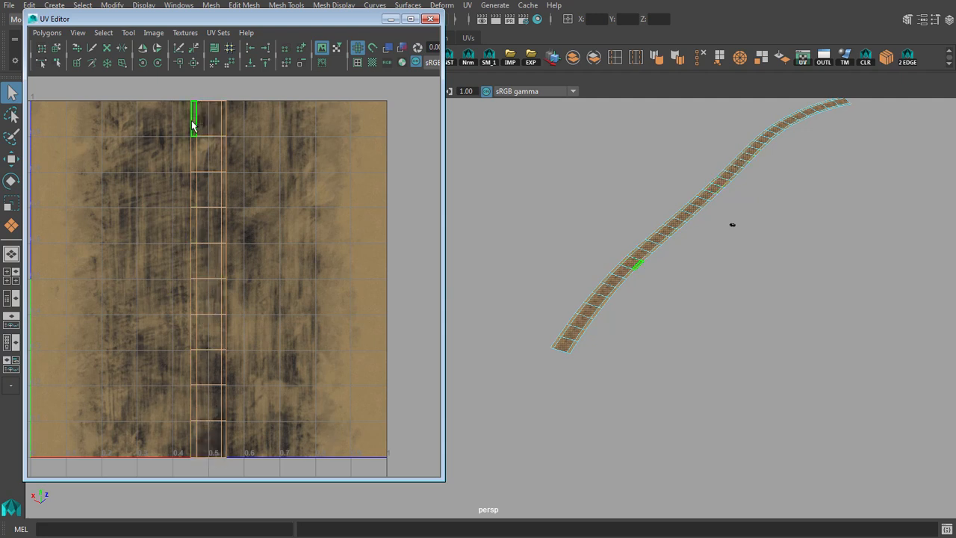
right_drag(653, 256, 668, 237)
alt+drag(667, 237, 514, 191)
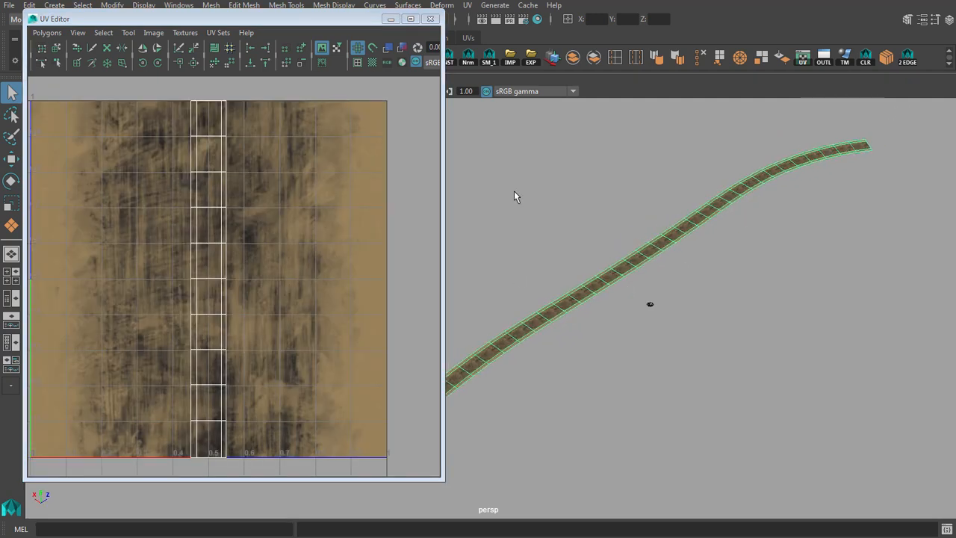
Close the UV Editor and examine the road's repeating texture up close and the strip of three connected planes.
click(431, 18)
alt+drag(668, 239, 557, 252)
scroll(556, 252, up, 1)
alt+middle_drag(618, 261, 559, 263)
scroll(558, 263, up, 10)
alt+drag(604, 327, 655, 372)
alt+drag(411, 305, 428, 349)
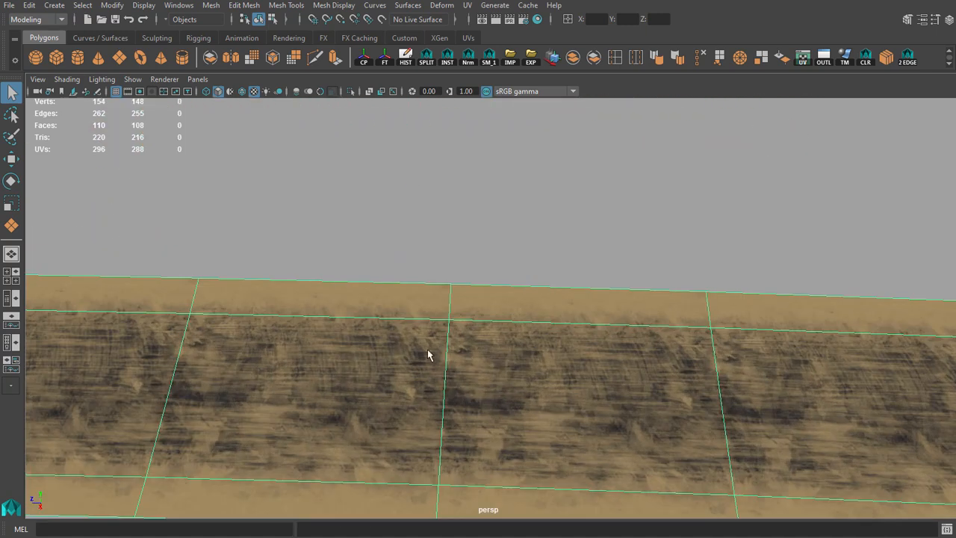
alt+drag(564, 381, 391, 235)
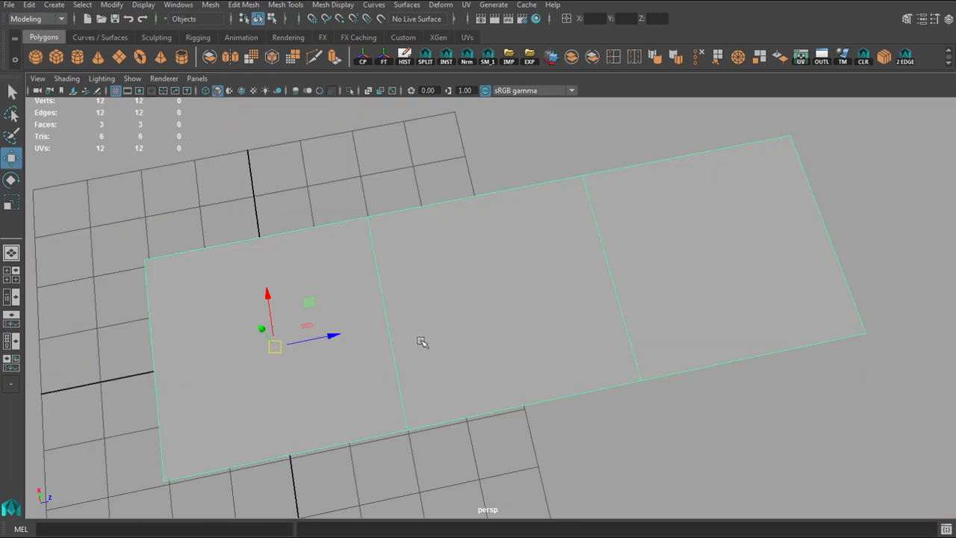
alt+drag(665, 254, 457, 306)
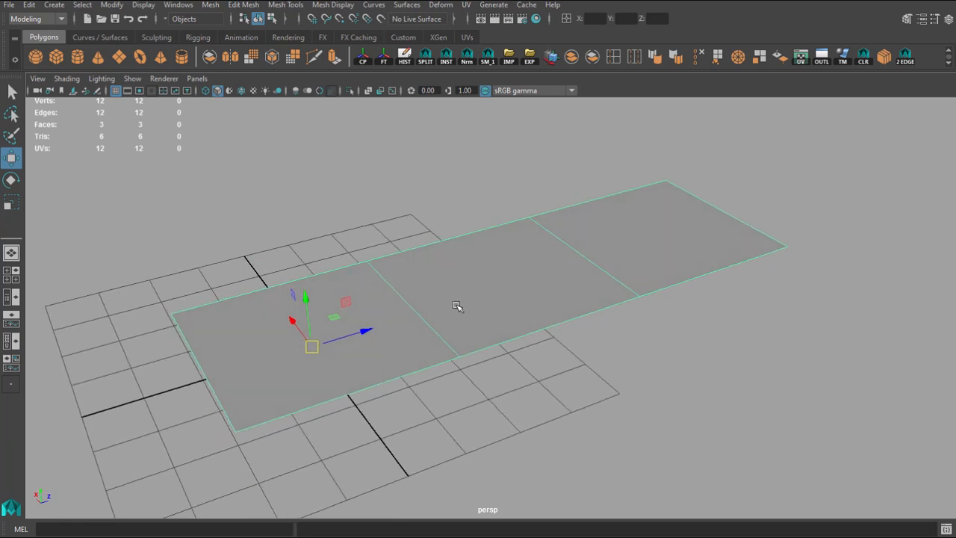
click(446, 314)
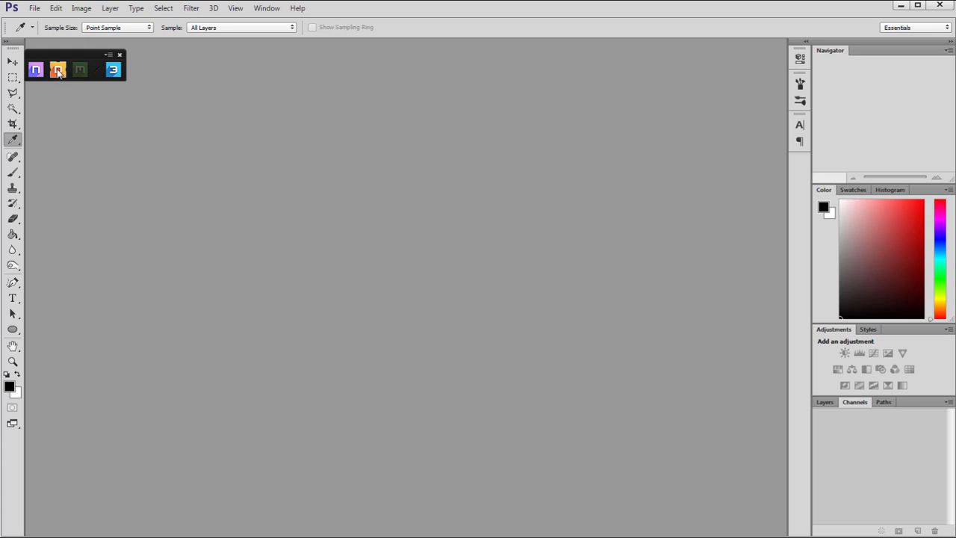
Switch to Photoshop, open the Base Creator and load road.obj as the mesh input.
click(58, 71)
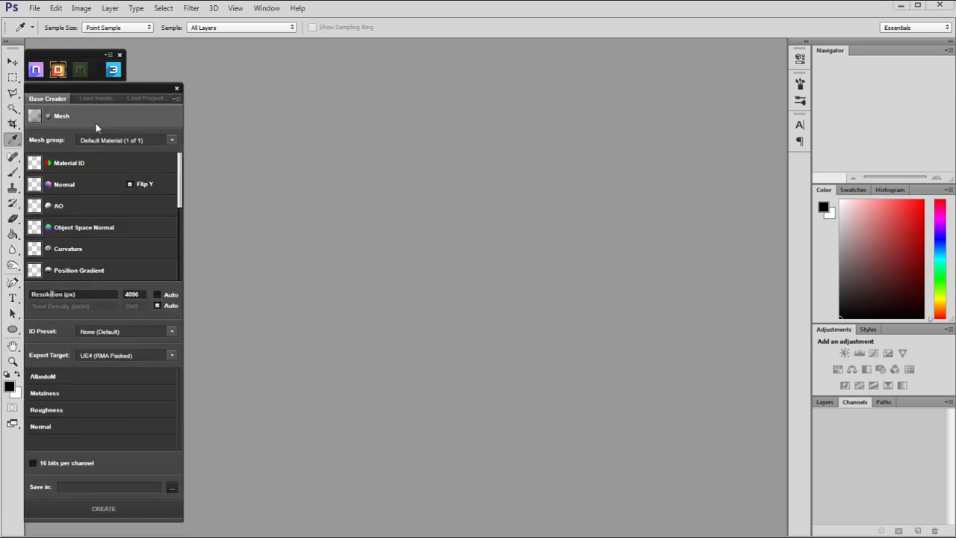
click(79, 116)
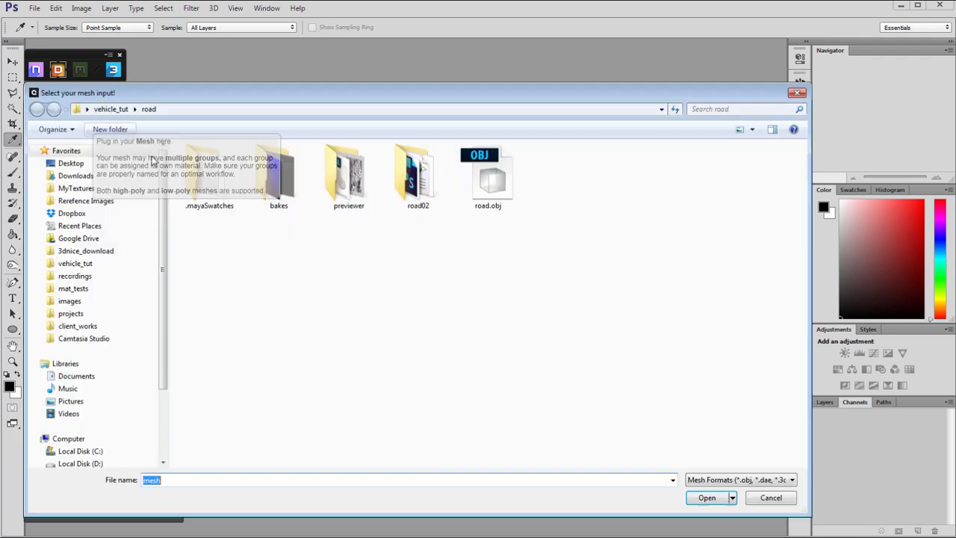
click(487, 179)
click(709, 499)
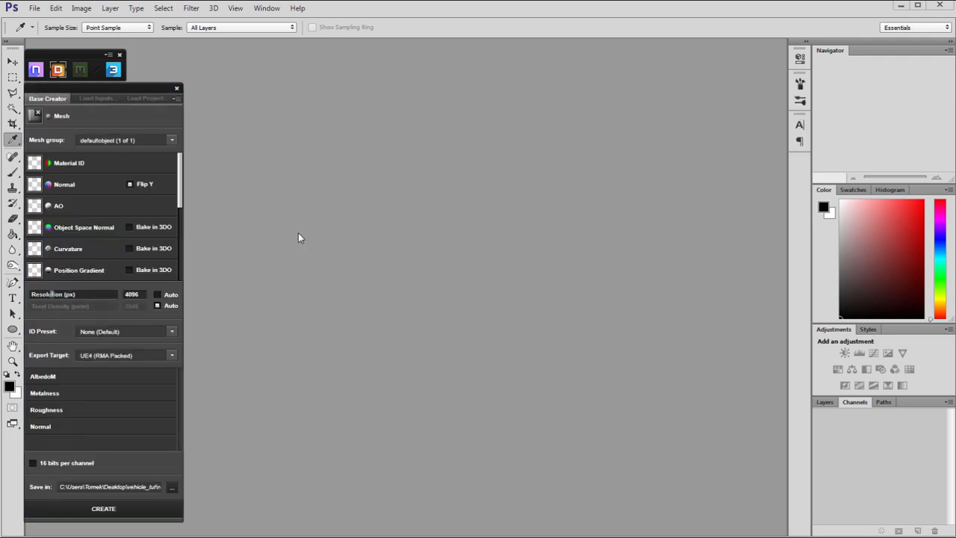
Set the base resolution to 2048 px and choose the road_rec folder as the save location.
drag(179, 180, 98, 305)
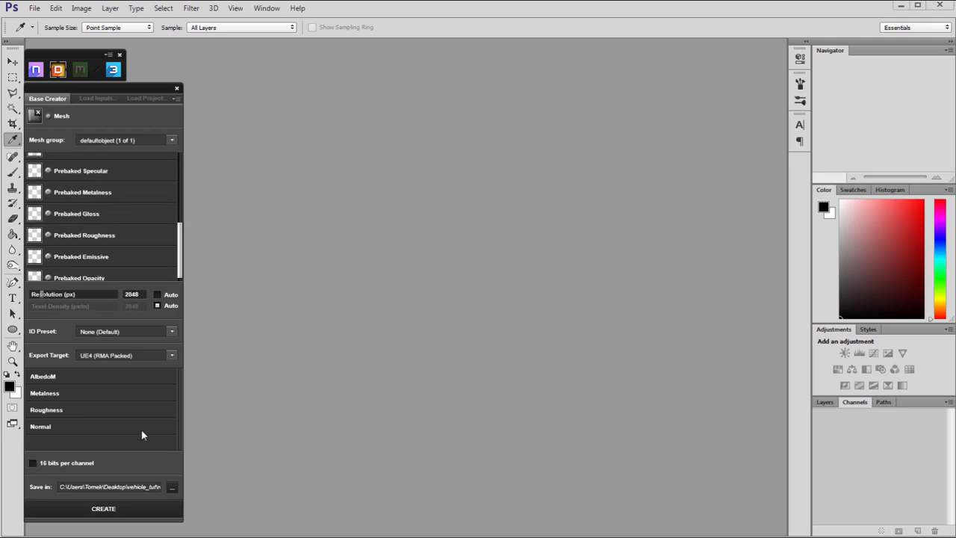
drag(149, 488, 179, 490)
click(173, 487)
scroll(459, 439, down, 2)
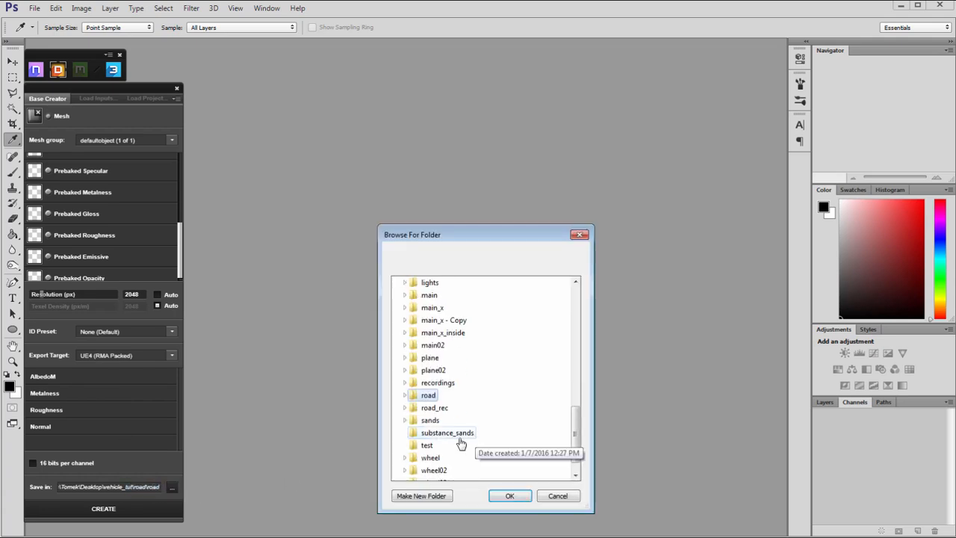
click(405, 396)
scroll(497, 461, down, 2)
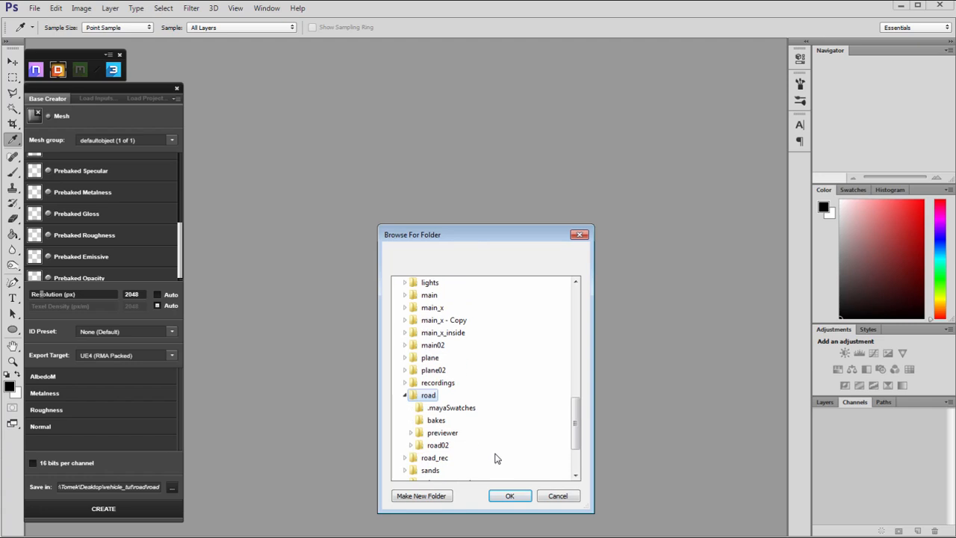
click(405, 395)
scroll(479, 407, up, 1)
click(436, 446)
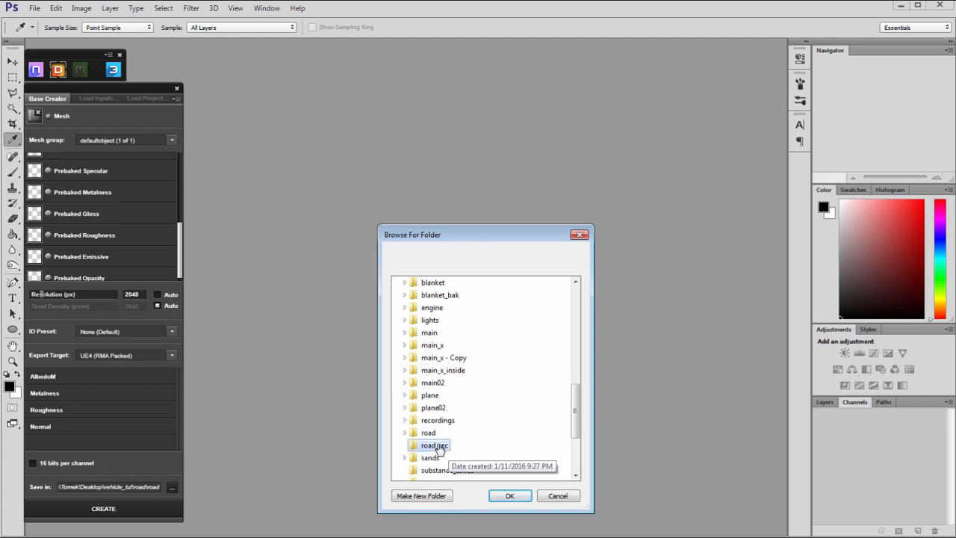
click(509, 497)
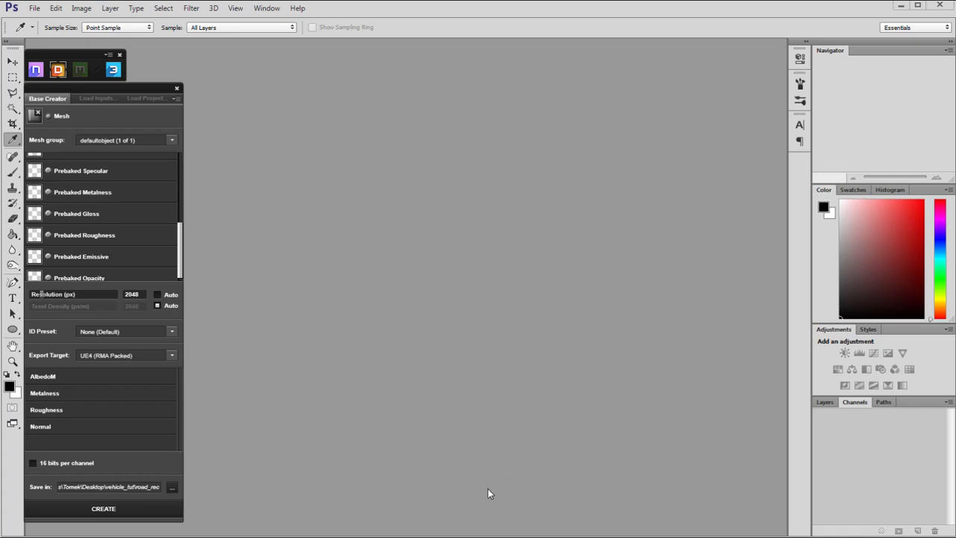
Create the project with curvature baked by 3DO at a resolution of 2048, and place the preview beside the layer panel.
click(96, 511)
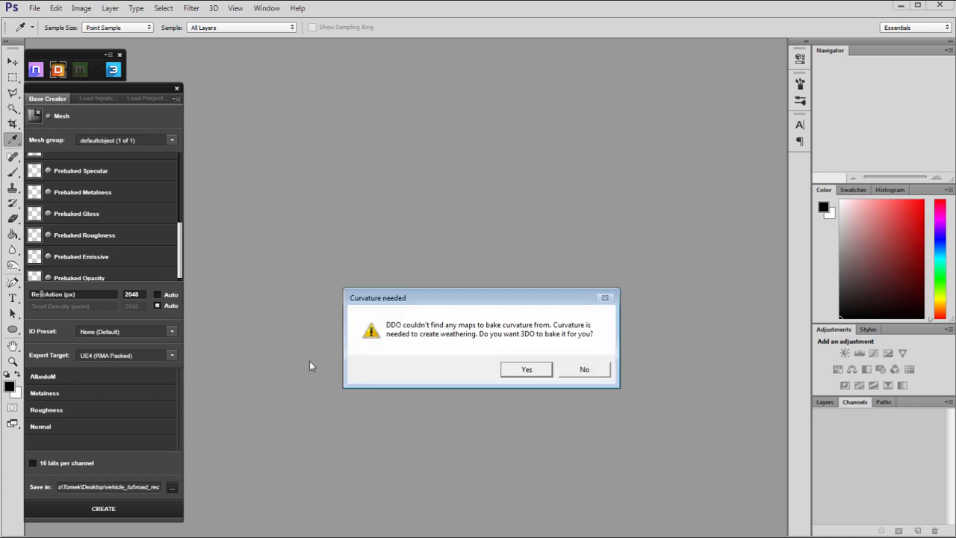
click(526, 370)
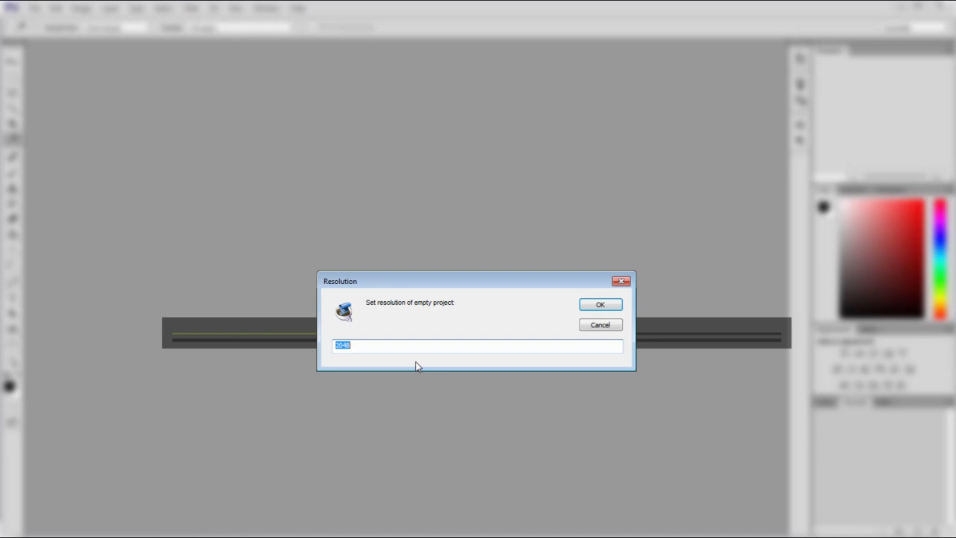
click(602, 306)
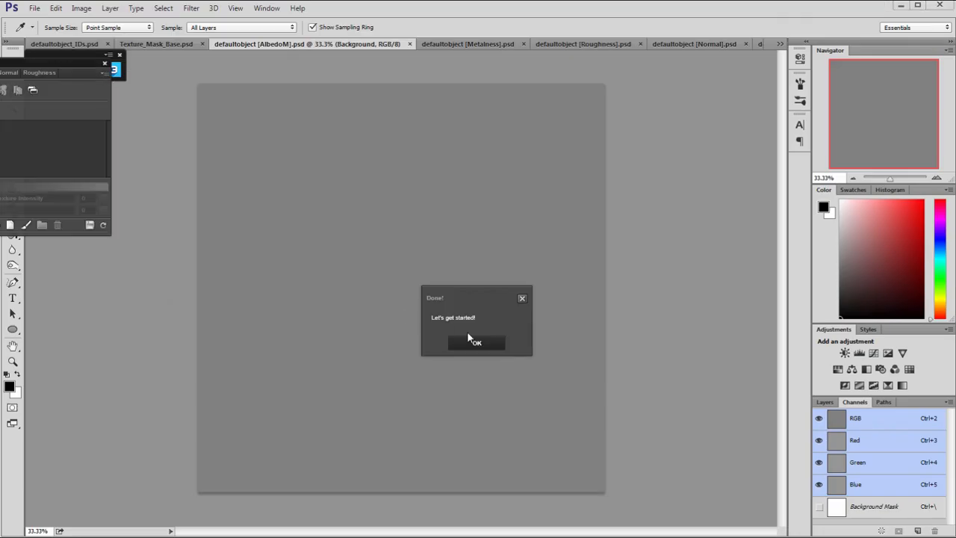
click(470, 340)
drag(68, 66, 166, 93)
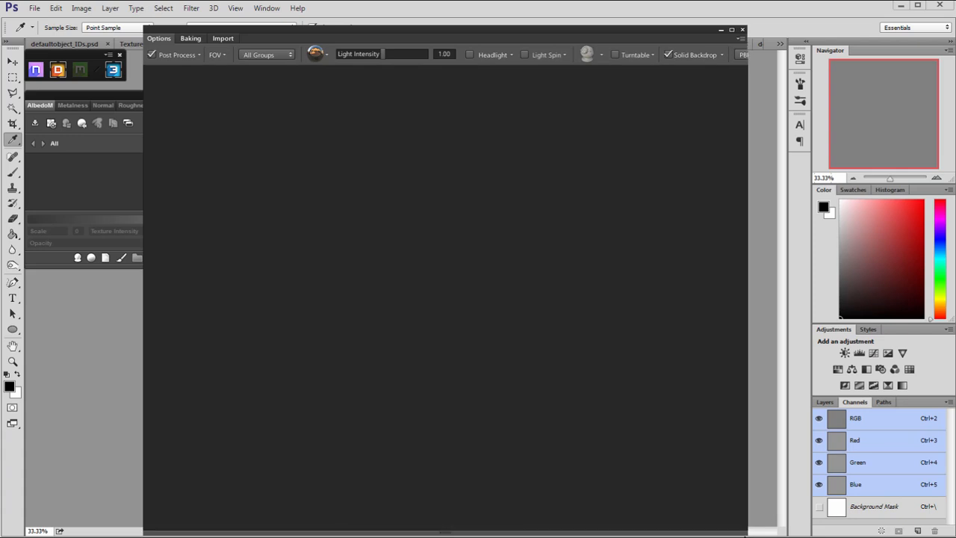
drag(621, 31, 686, 30)
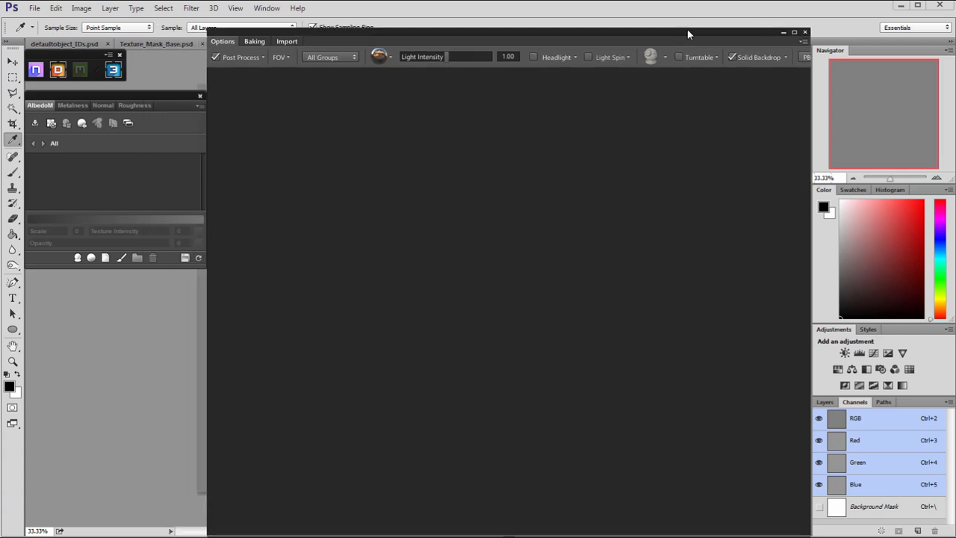
Apply the custom UE4 post-process preset to the 3DO preview and frame the road plane.
click(264, 56)
click(263, 88)
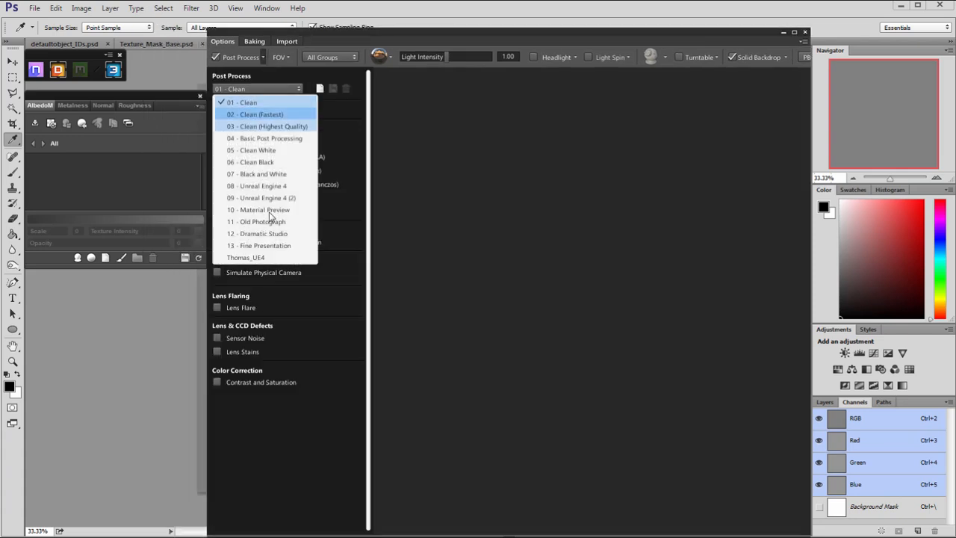
click(250, 257)
drag(416, 114, 609, 472)
key(b)
key(b)
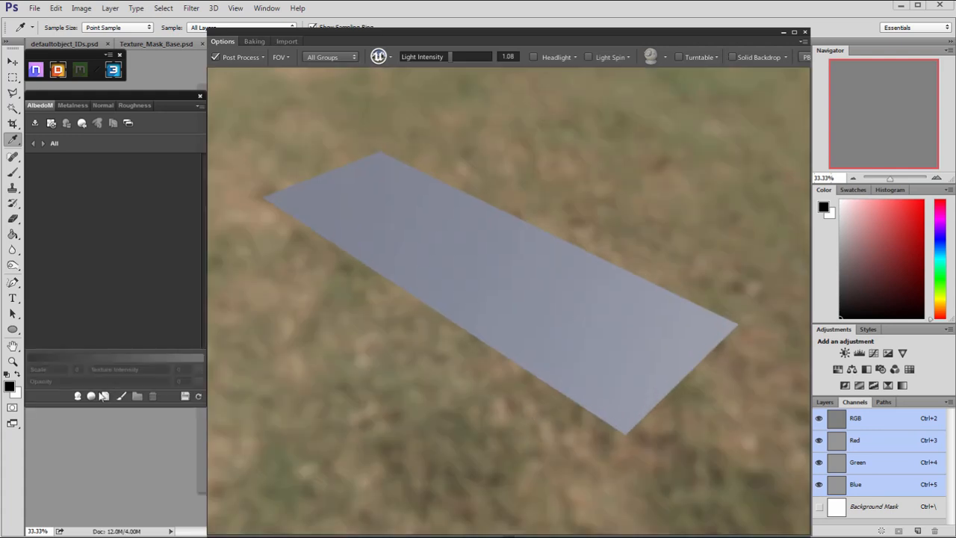
Add the Asphalt basic material to the road and inspect its surface up close in the preview.
click(91, 397)
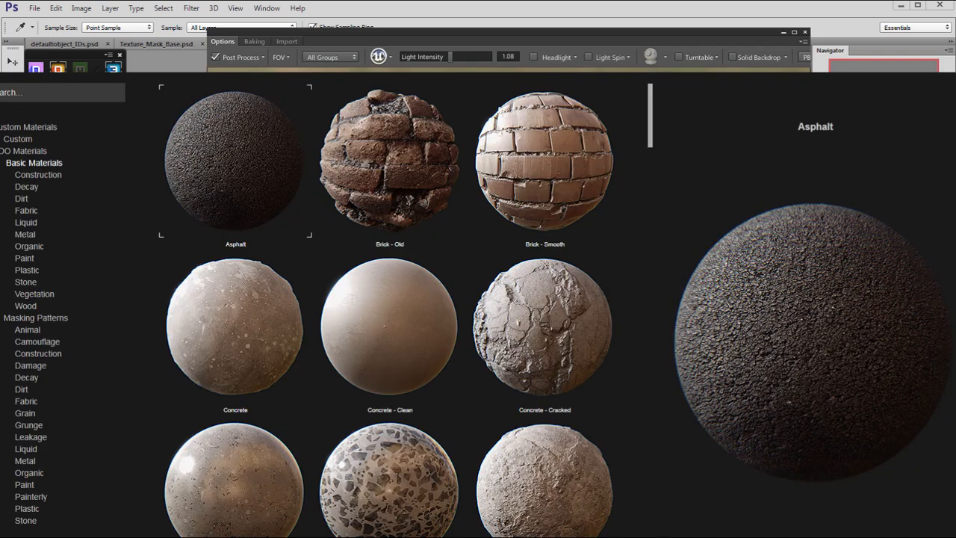
double_click(236, 160)
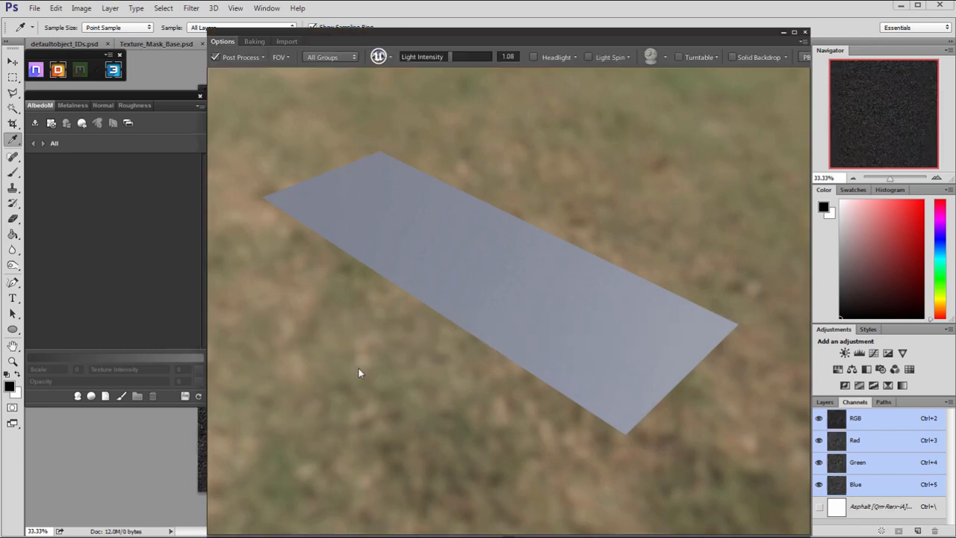
drag(356, 356, 327, 325)
right_drag(327, 325, 465, 408)
drag(465, 408, 357, 272)
right_drag(356, 271, 388, 334)
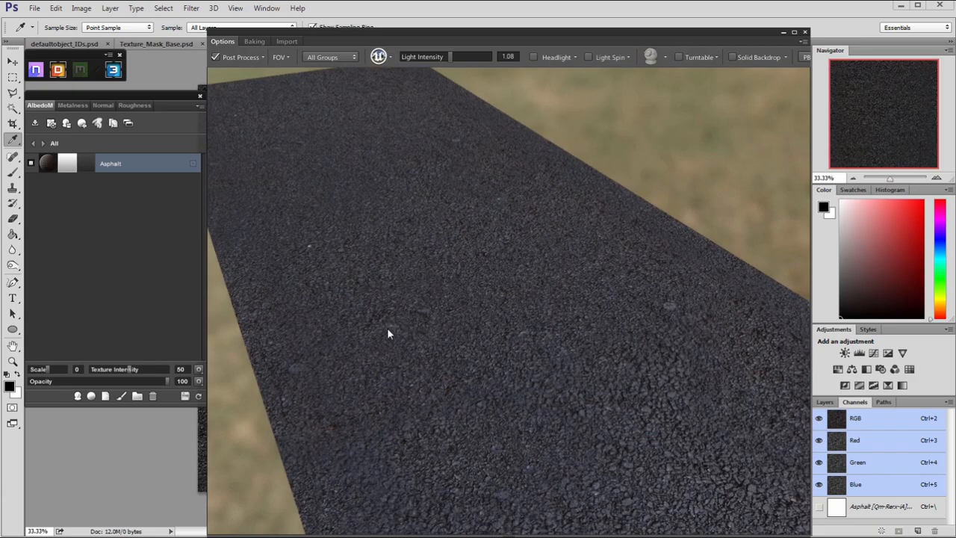
drag(387, 334, 456, 385)
right_drag(456, 385, 474, 403)
drag(474, 402, 387, 254)
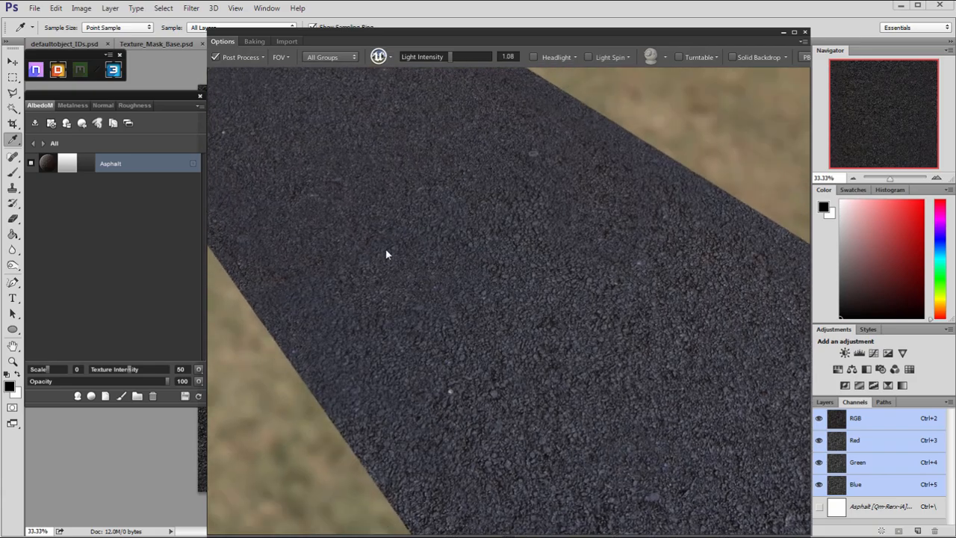
Duplicate the Asphalt layer and open the copy's Dynamask in full shaded mode.
right_click(144, 163)
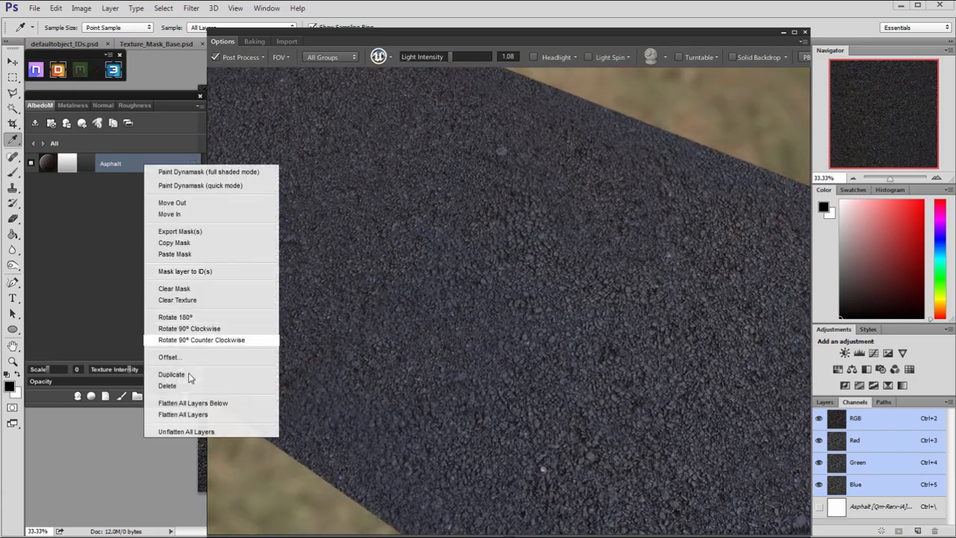
click(175, 375)
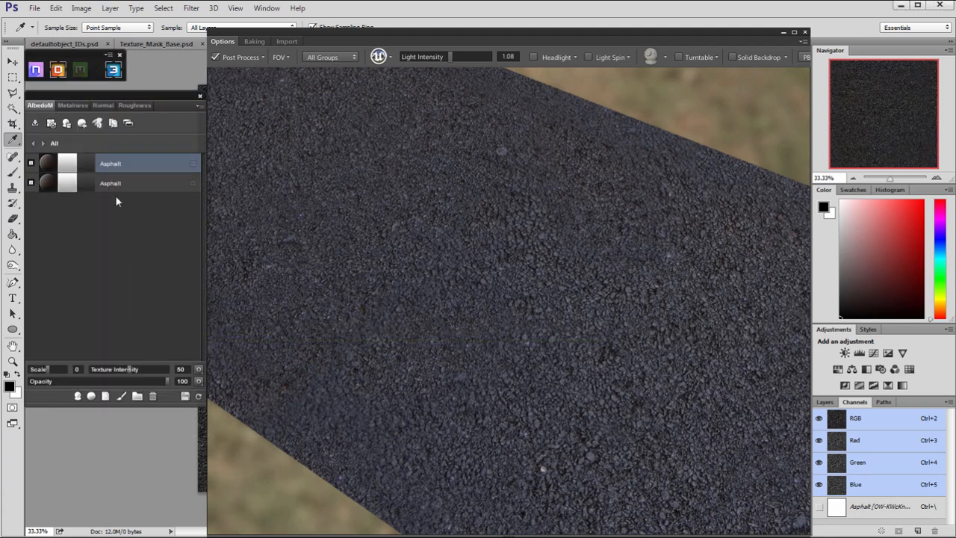
click(67, 164)
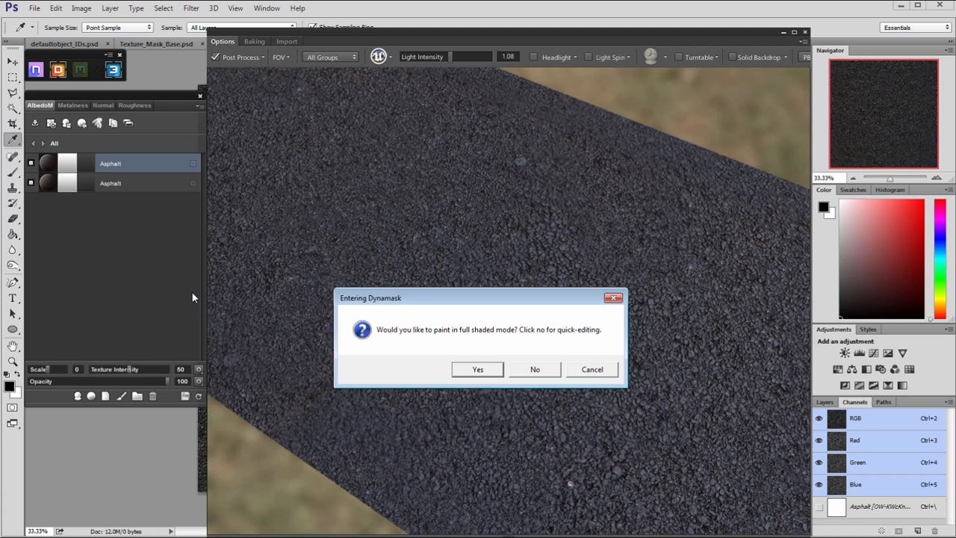
click(477, 371)
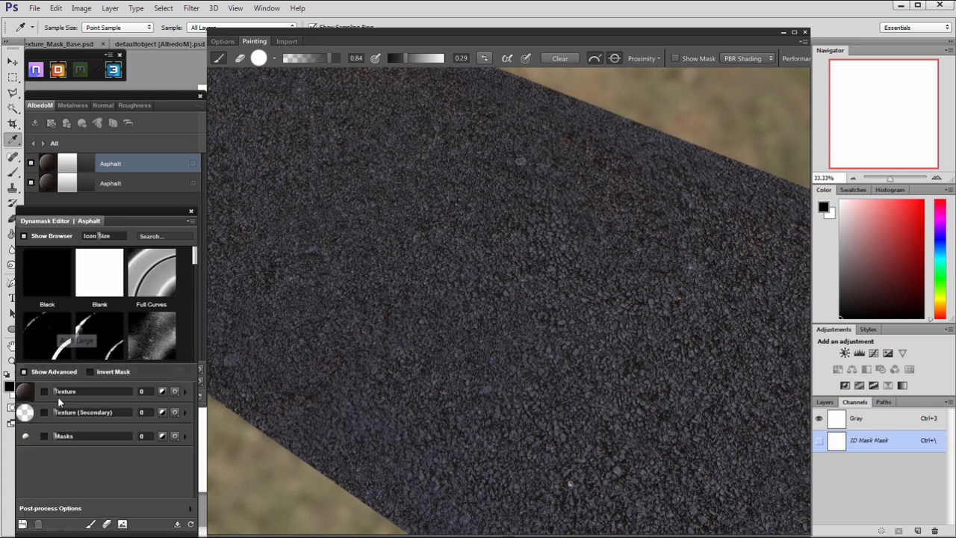
Enable the mask's secondary texture and assign the Leakage 01 masking pattern to it.
click(44, 412)
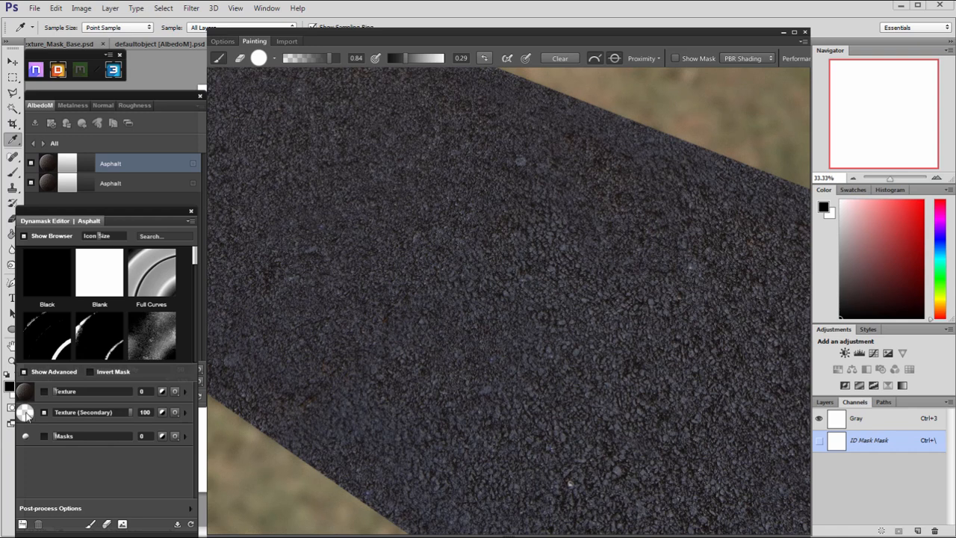
click(25, 413)
click(33, 438)
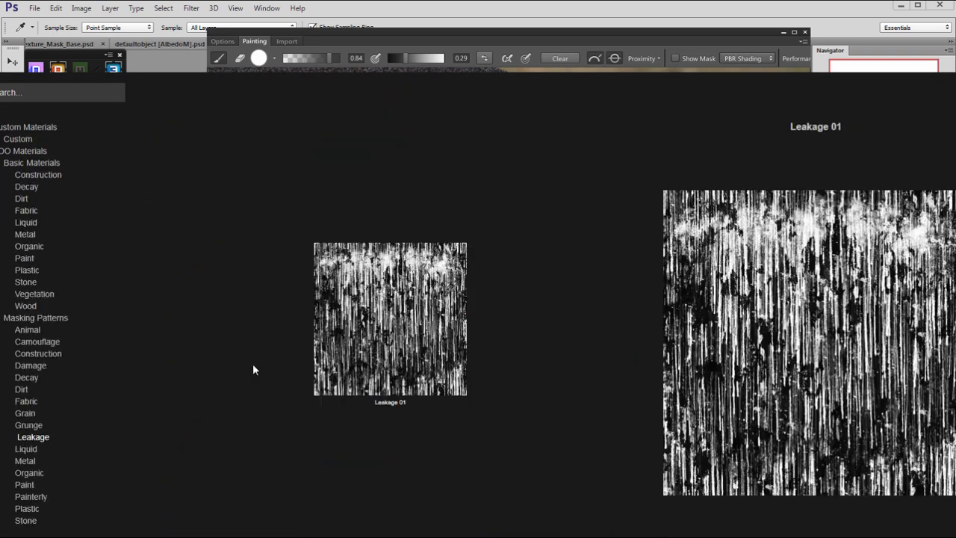
click(390, 319)
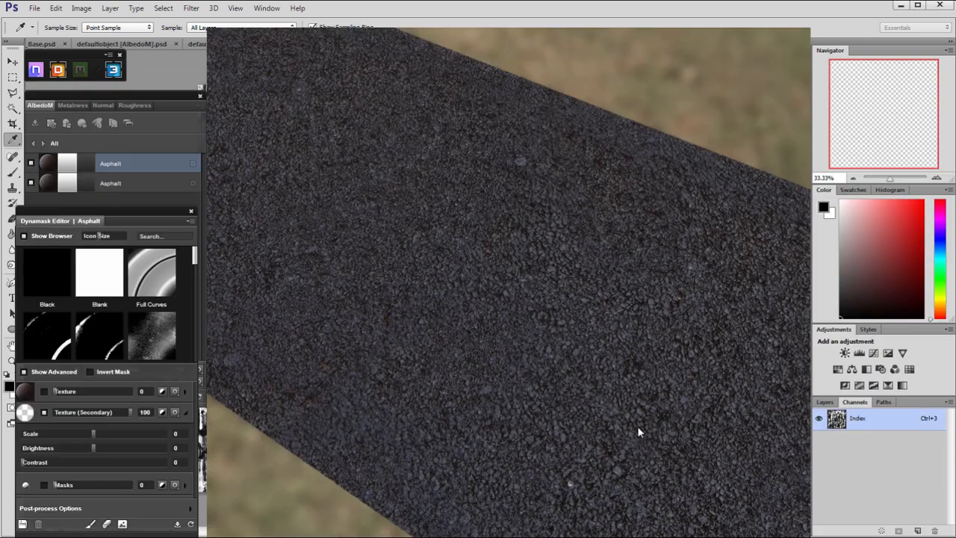
Invert the mask, bake it into the duplicated Asphalt layer and check the road surface.
click(91, 372)
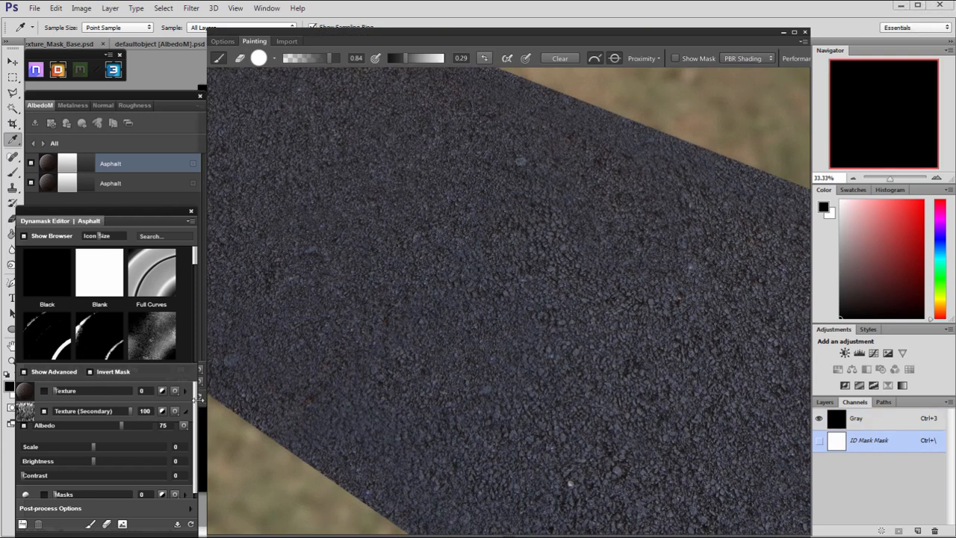
scroll(197, 411, down, 1)
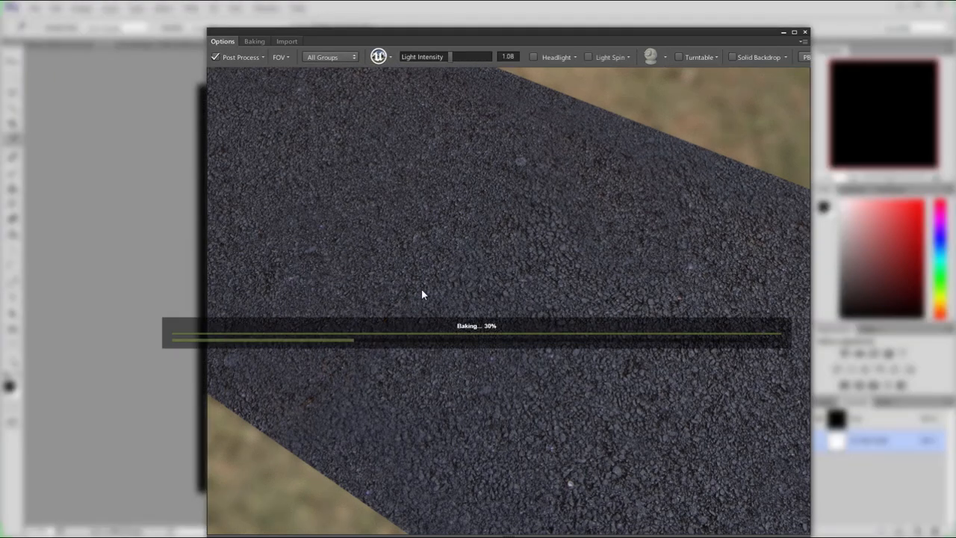
drag(402, 282, 235, 257)
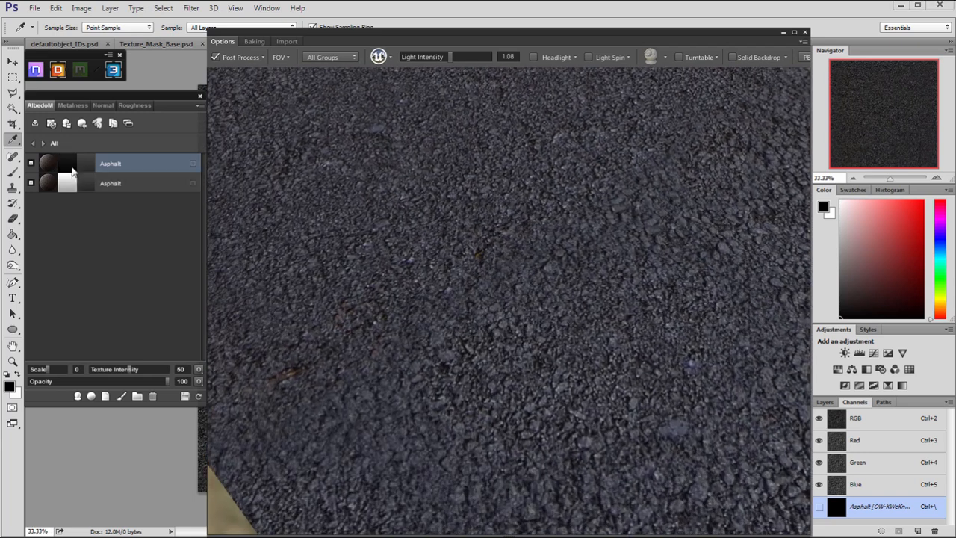
drag(484, 283, 504, 276)
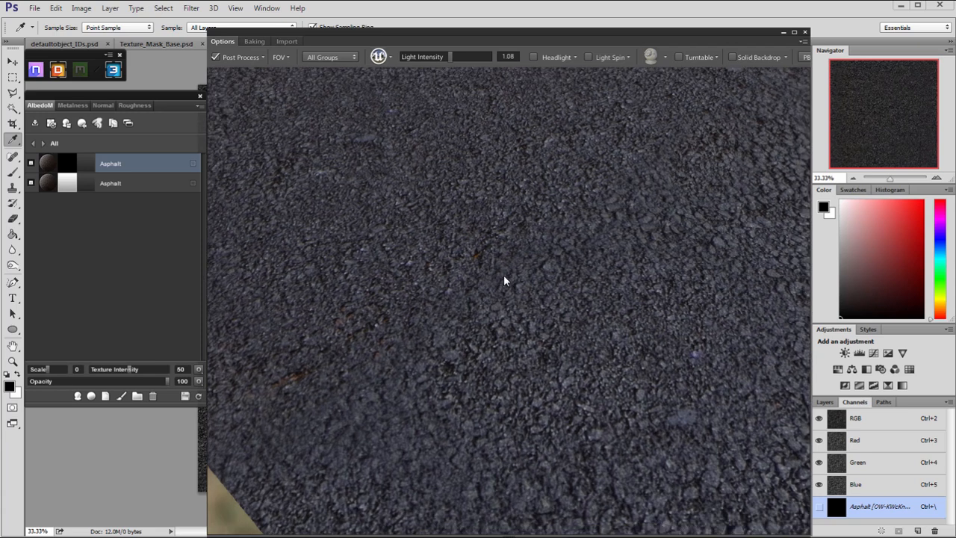
Reopen the duplicated Asphalt layer's mask in full shaded mode and set the secondary texture's blend mode to Normal.
click(477, 367)
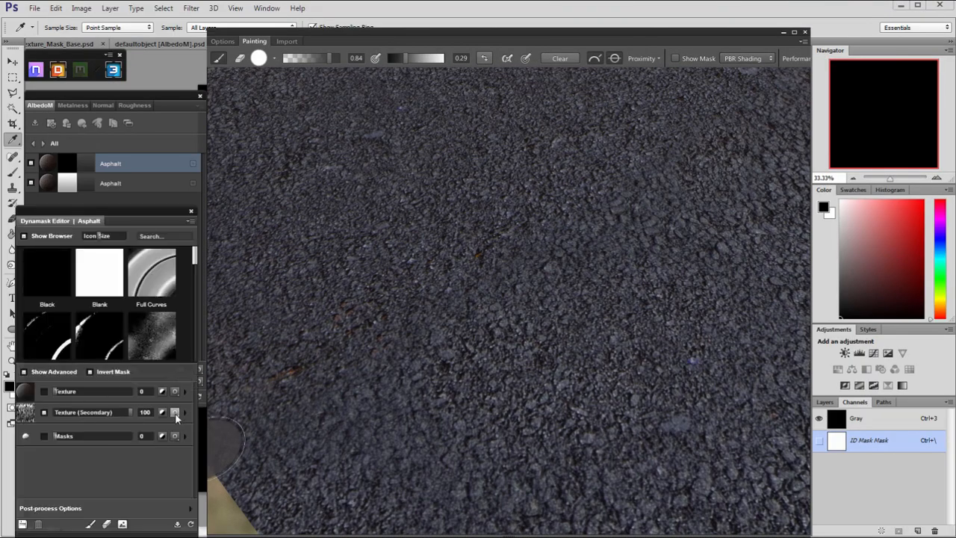
click(175, 414)
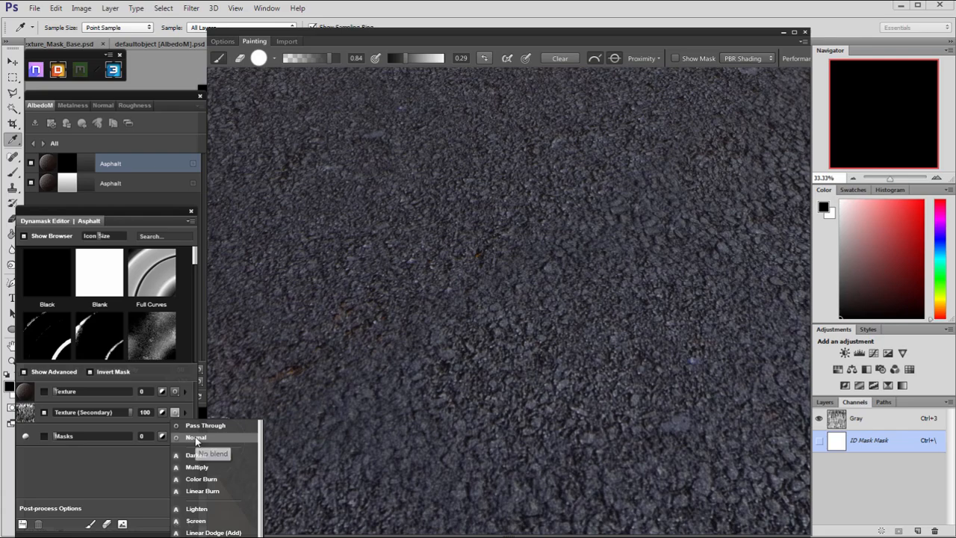
click(195, 438)
Display the leakage mask on the road, examine its streaks and return to the shaded view.
click(676, 58)
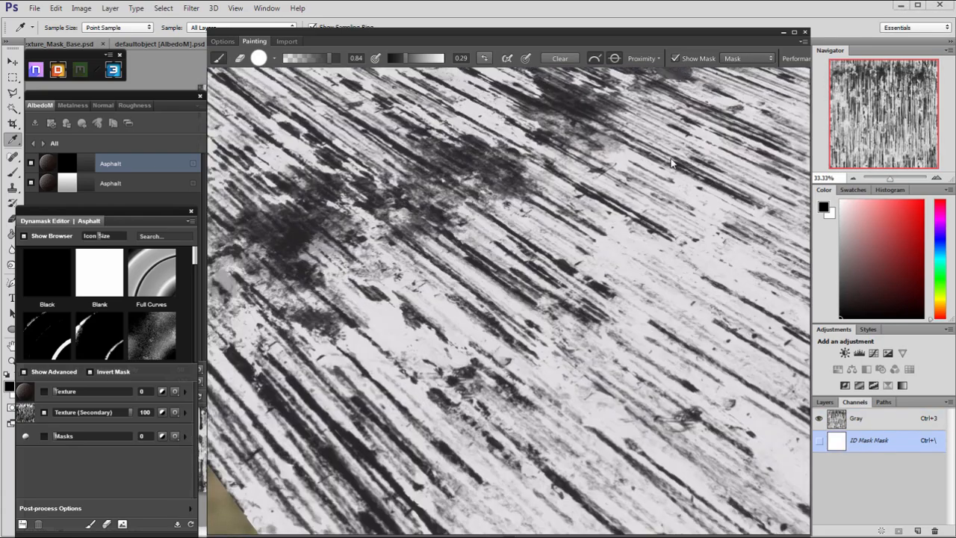
alt+right_drag(671, 163, 461, 197)
alt+drag(461, 196, 423, 183)
alt+middle_drag(423, 184, 449, 217)
mouse_move(449, 217)
alt+mouse_down()
mouse_move(504, 235)
mouse_move(686, 116)
alt+mouse_up()
click(682, 60)
alt+right_drag(516, 284, 426, 331)
mouse_move(426, 331)
alt+mouse_down()
mouse_move(544, 293)
mouse_move(519, 294)
mouse_move(526, 287)
alt+mouse_up()
Bake the edited mask into the duplicated Asphalt layer and inspect the road in the preview.
click(124, 524)
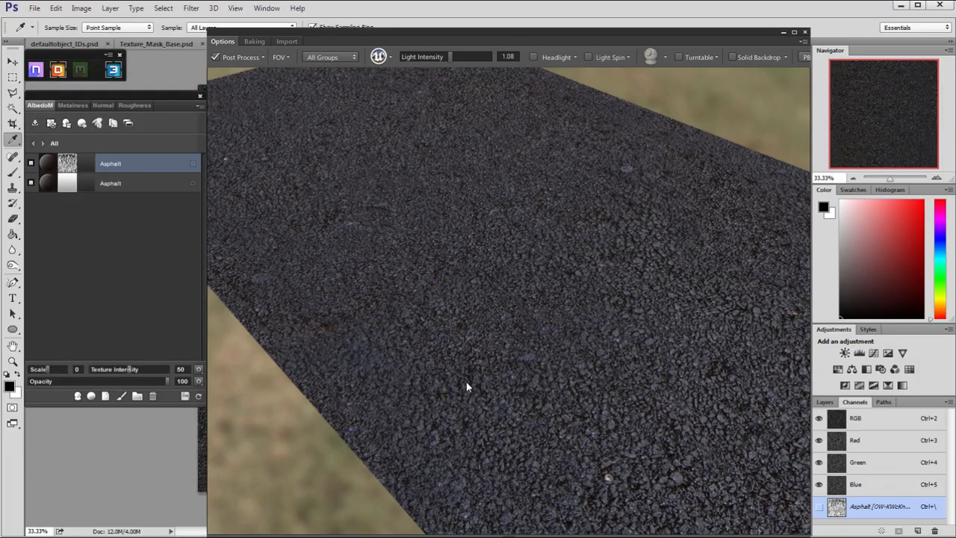
alt+drag(444, 360, 431, 371)
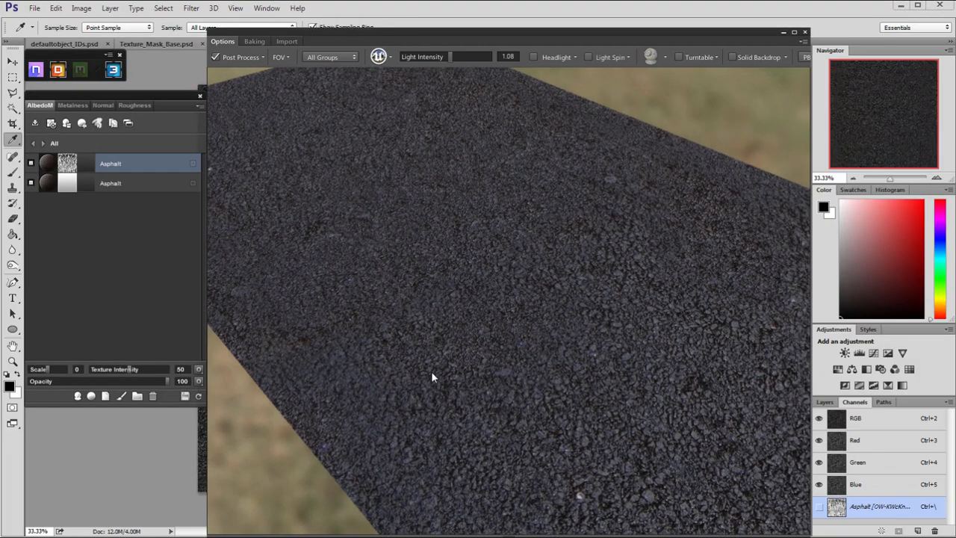
alt+right_drag(431, 371, 446, 381)
alt+drag(447, 381, 224, 284)
Set the base Asphalt layer's texture intensity to 0 in the Normal map and check the road surface.
click(117, 183)
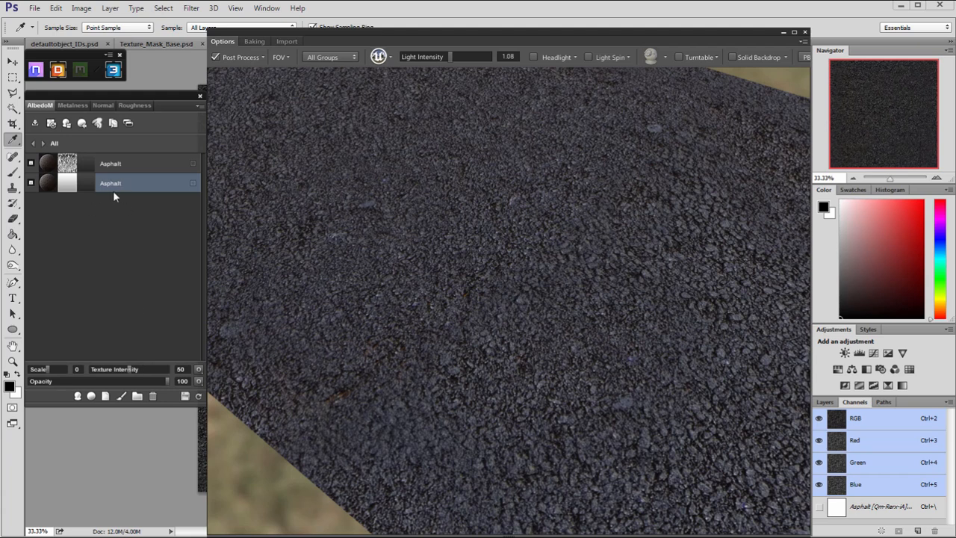
click(104, 105)
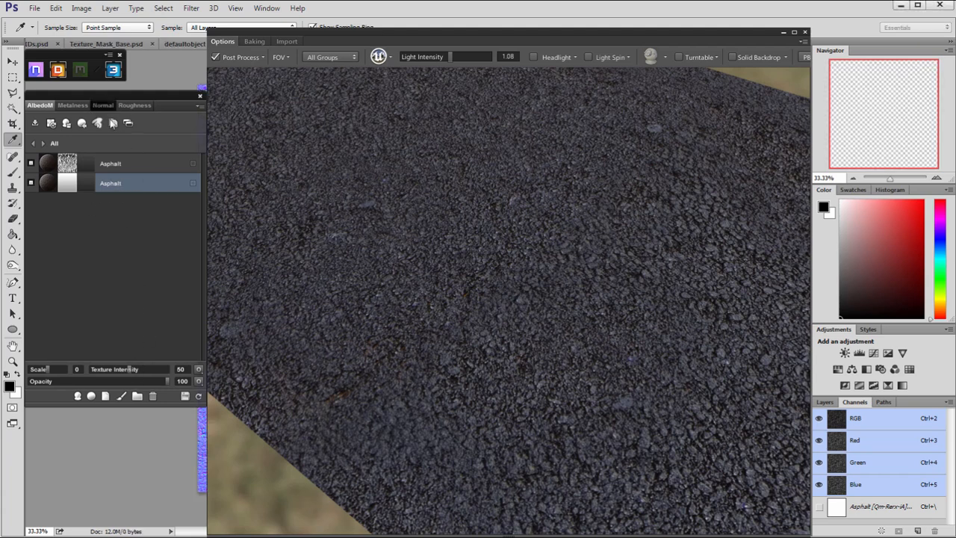
drag(131, 374, 90, 370)
drag(396, 337, 437, 391)
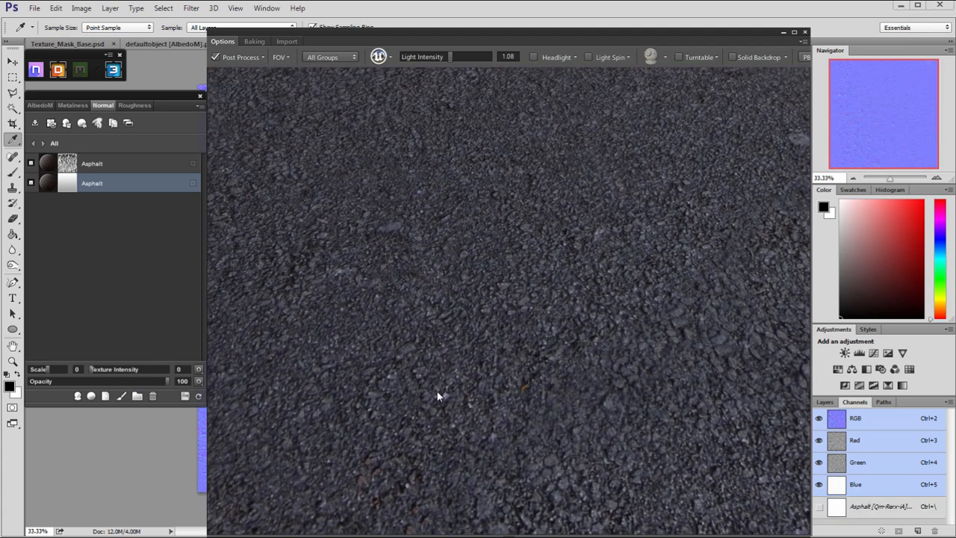
Set the masked Asphalt layer's blend mode in the Normal map to Normal, then switch it to Overlay.
click(125, 166)
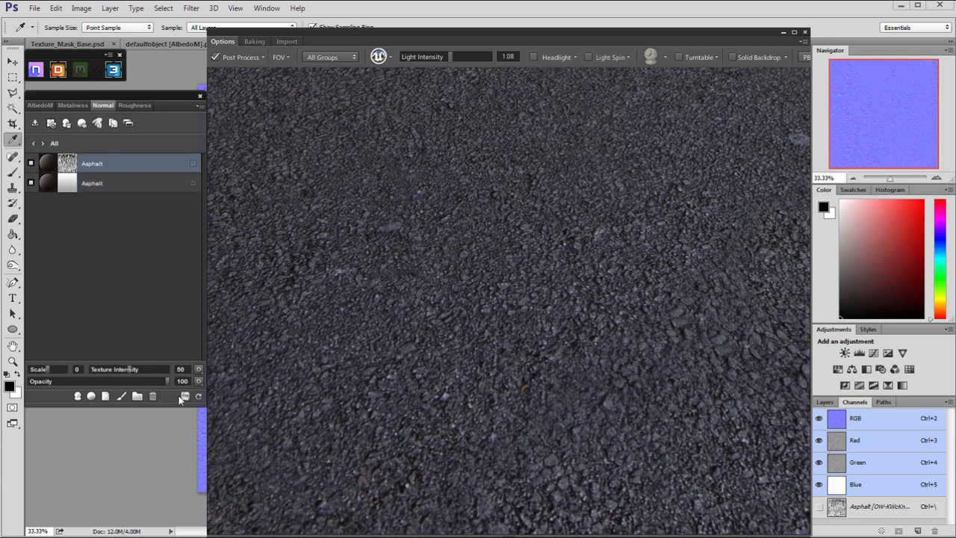
click(200, 381)
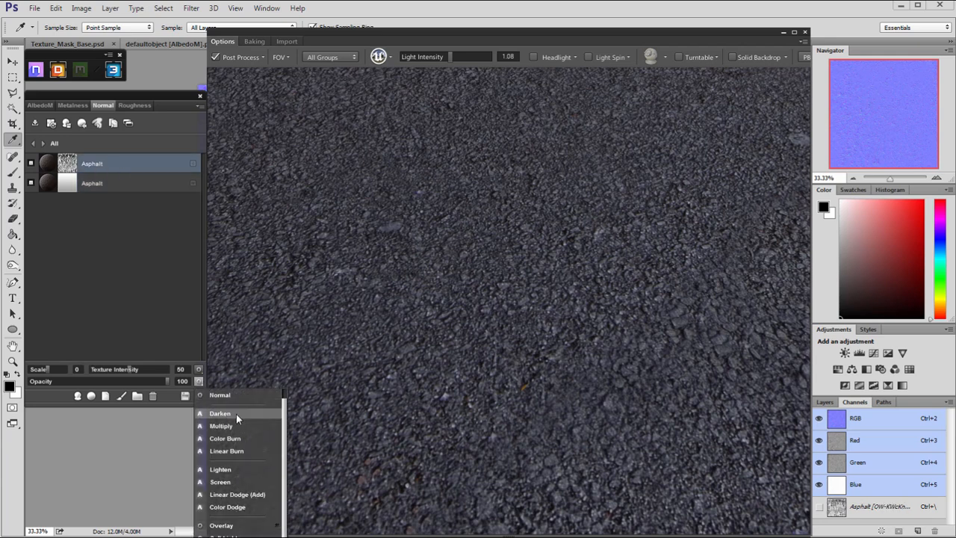
click(222, 395)
drag(388, 380, 220, 388)
click(199, 383)
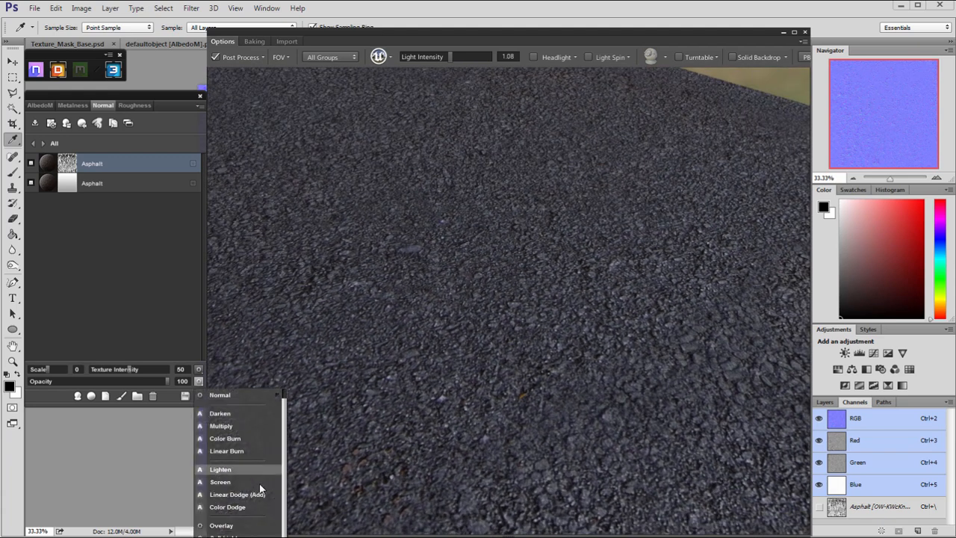
click(231, 526)
Display the normal map on the road, examine its surface detail and return to the shaded view.
drag(416, 337, 435, 334)
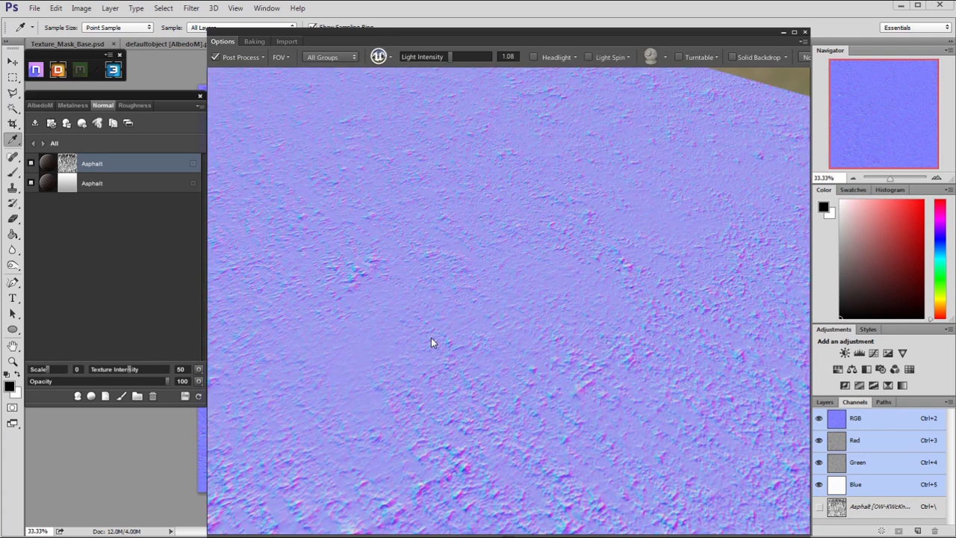
drag(431, 342, 368, 264)
drag(344, 196, 505, 359)
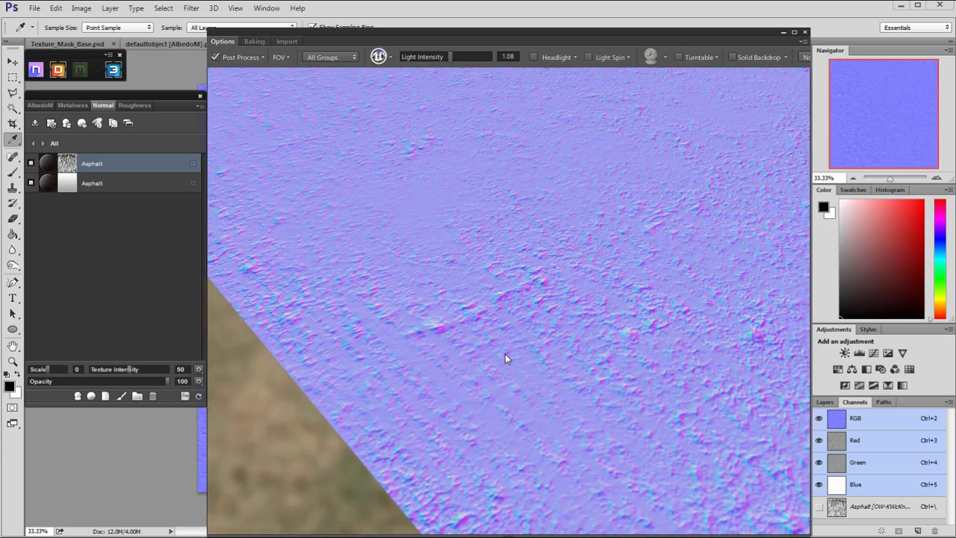
key(2)
key(1)
right_drag(510, 305, 500, 333)
drag(499, 333, 437, 377)
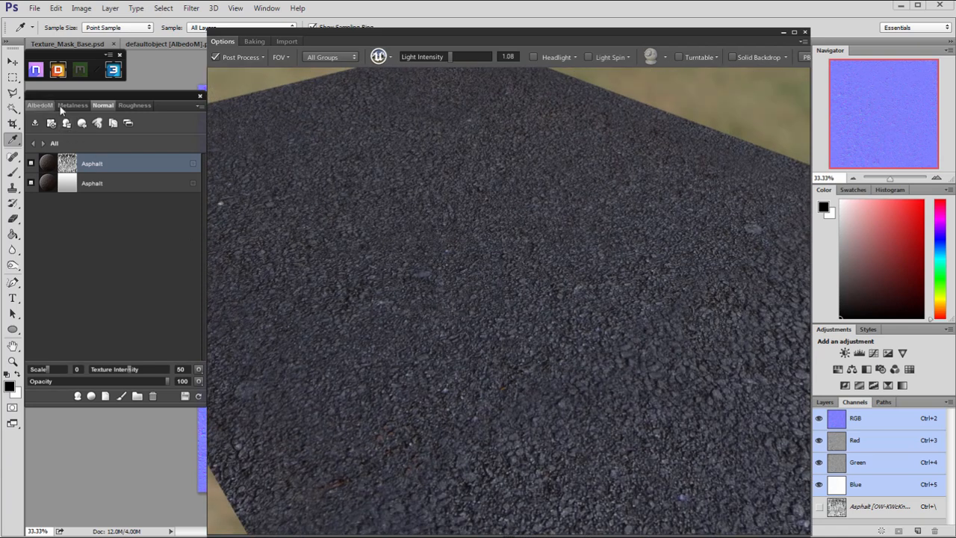
Set the base Asphalt layer's texture intensity to 0 in the AlbedoM map and check the road.
click(40, 106)
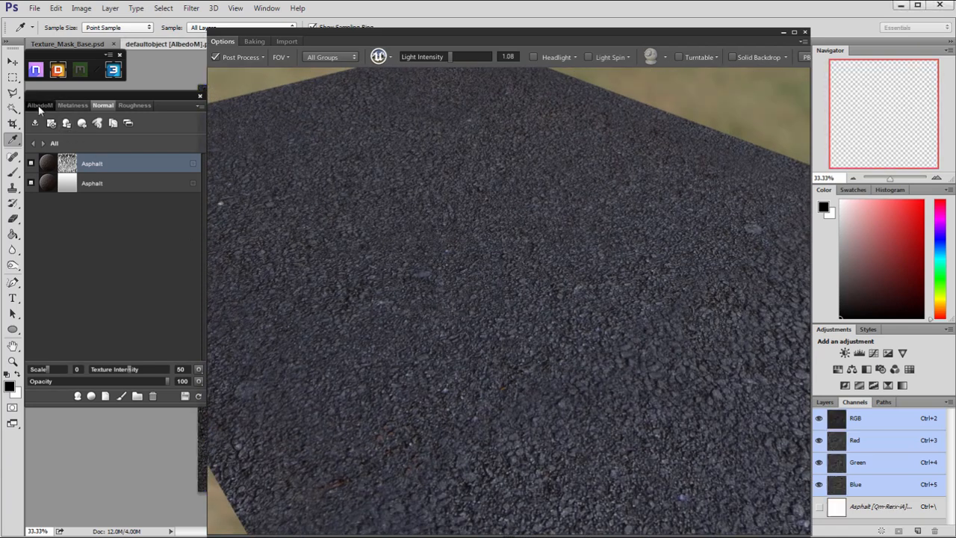
click(133, 183)
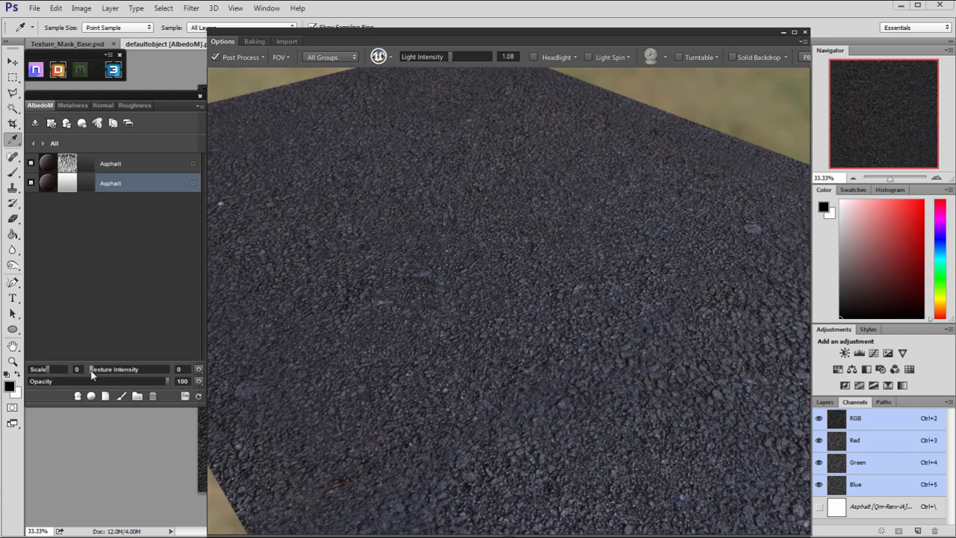
drag(92, 375, 110, 376)
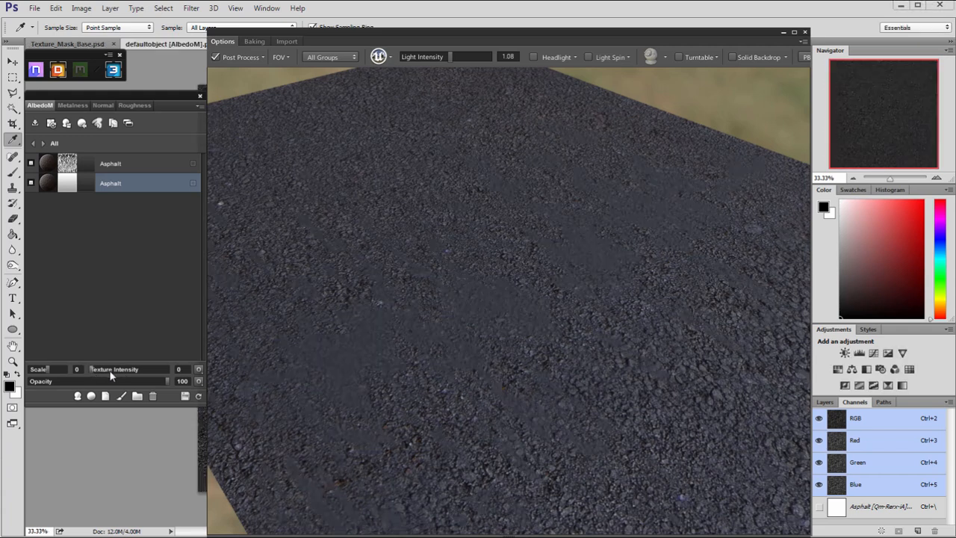
drag(405, 317, 448, 360)
scroll(464, 361, down, 5)
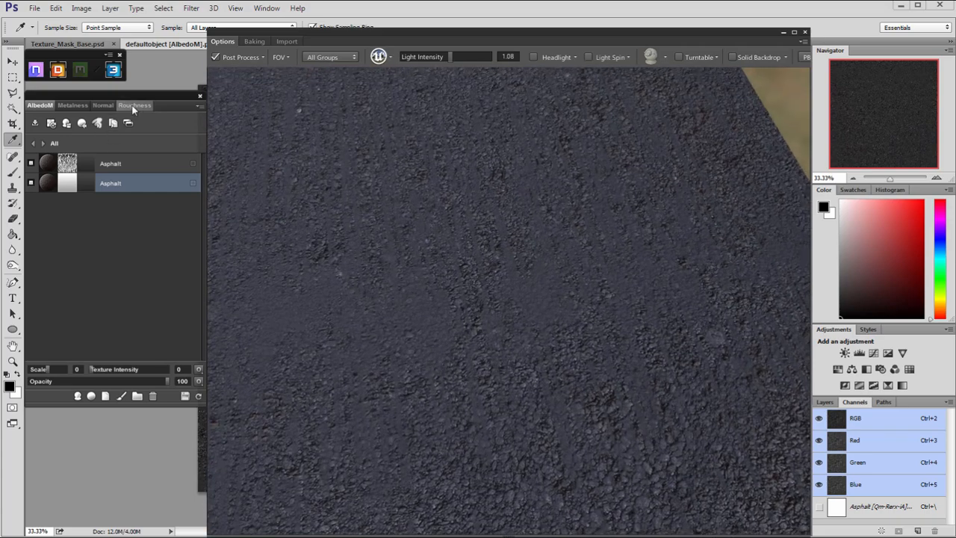
Lower the base Asphalt layer's roughness value slightly in the Roughness map and check the streaks on the road.
click(133, 107)
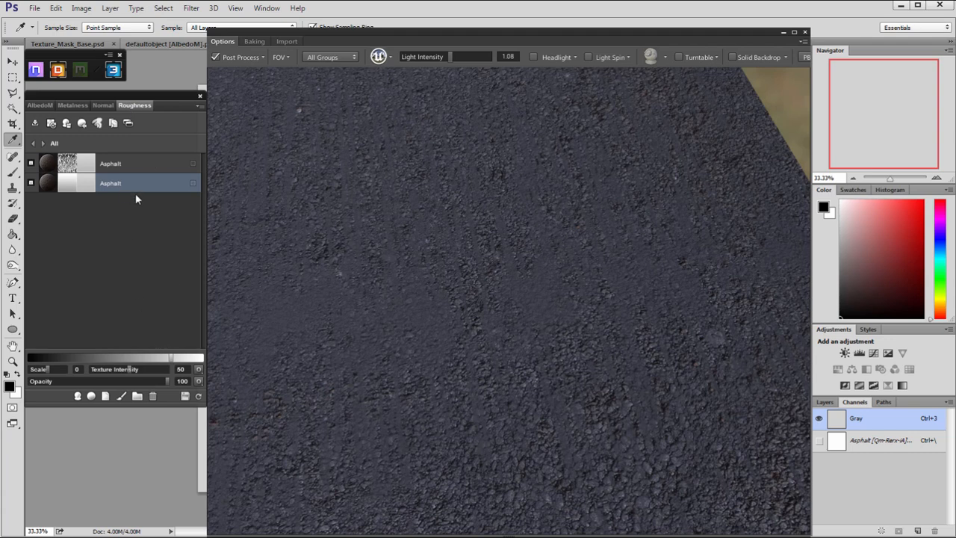
drag(399, 327, 411, 327)
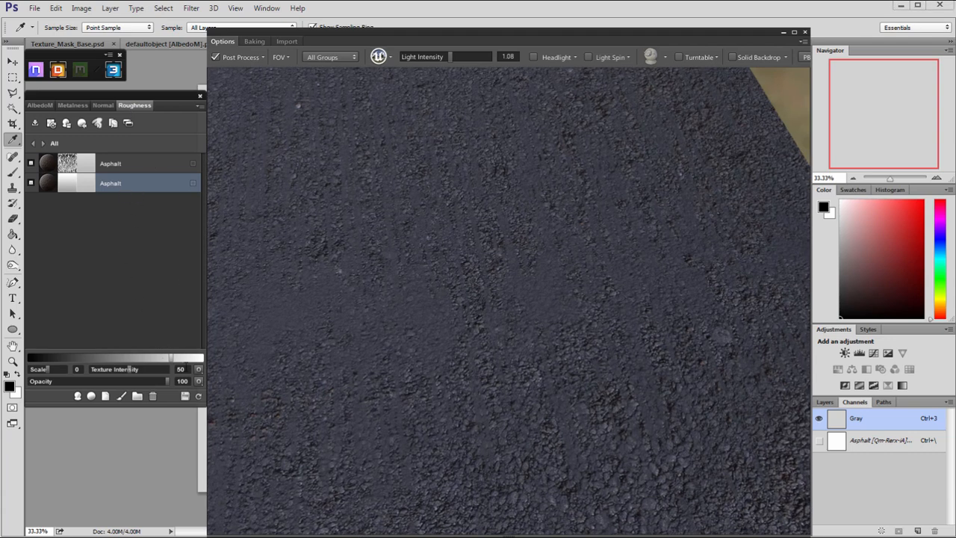
drag(349, 294, 383, 301)
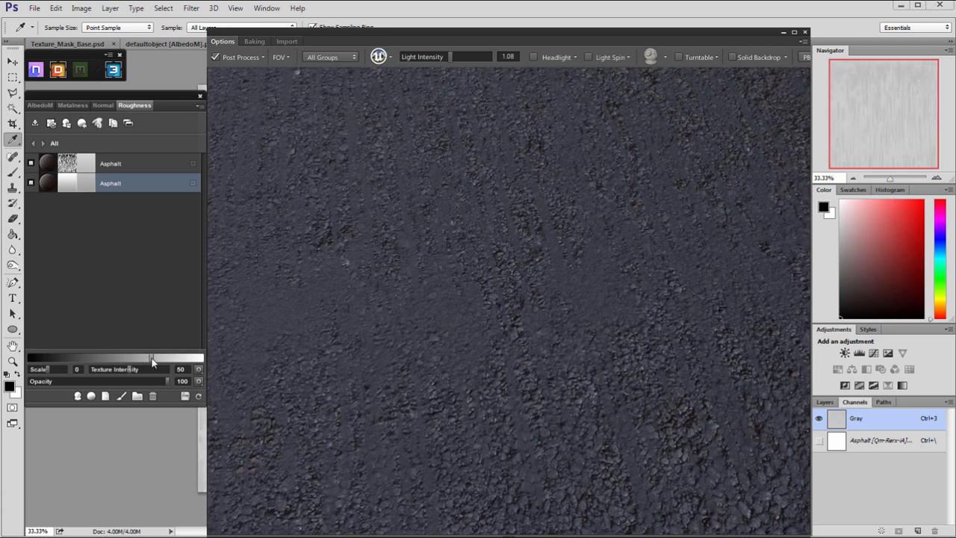
drag(151, 359, 154, 358)
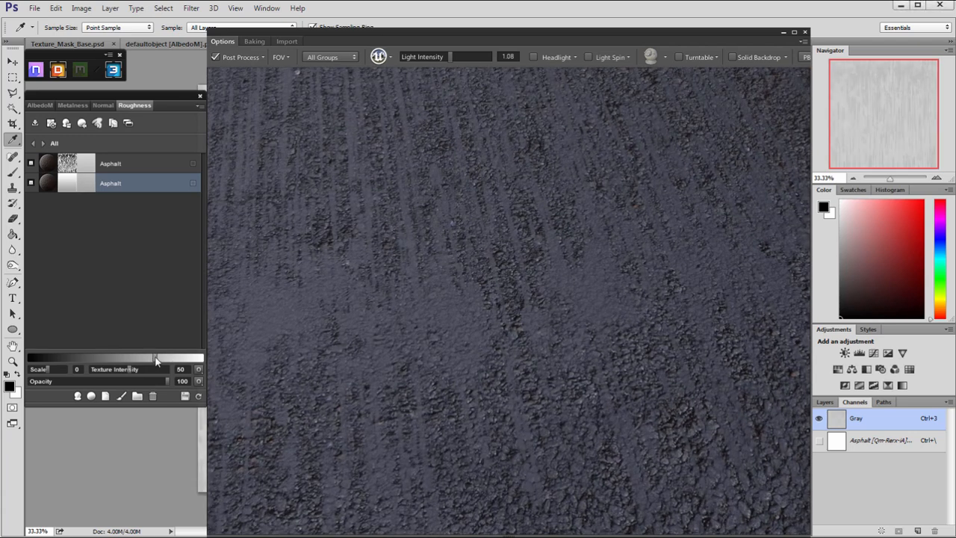
drag(425, 267, 110, 234)
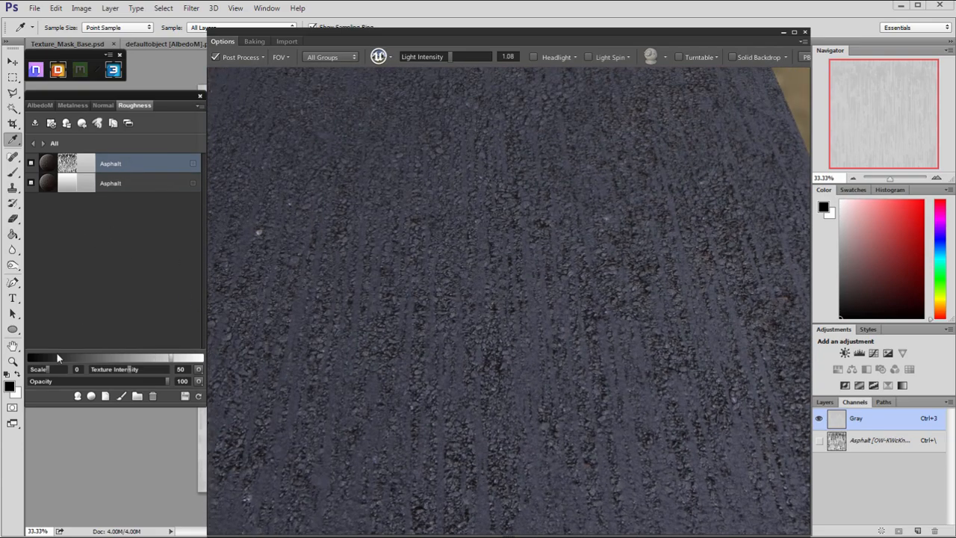
Set the scale of both Asphalt layers to -1 and inspect the finer grain across the road.
drag(45, 369, 39, 370)
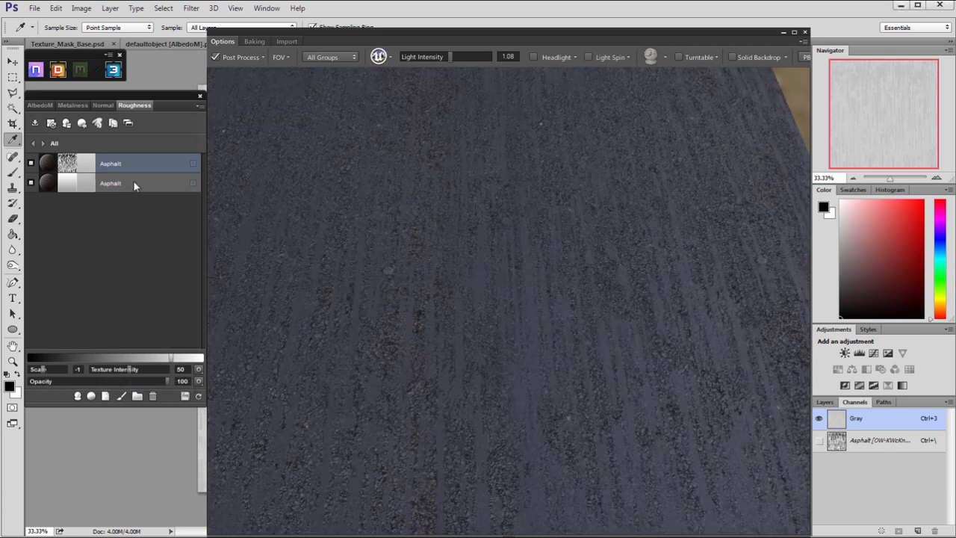
click(132, 183)
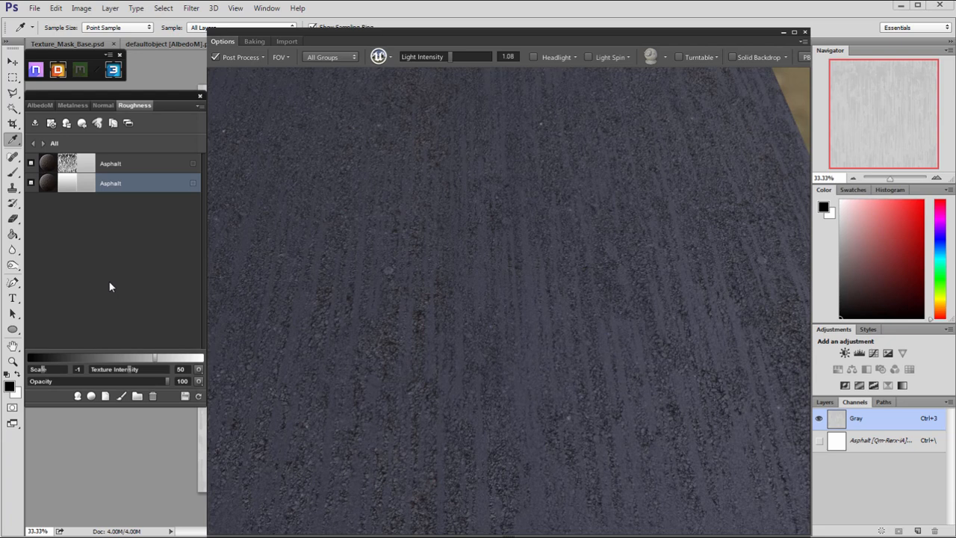
drag(521, 388, 539, 399)
drag(493, 342, 501, 269)
scroll(501, 269, up, 3)
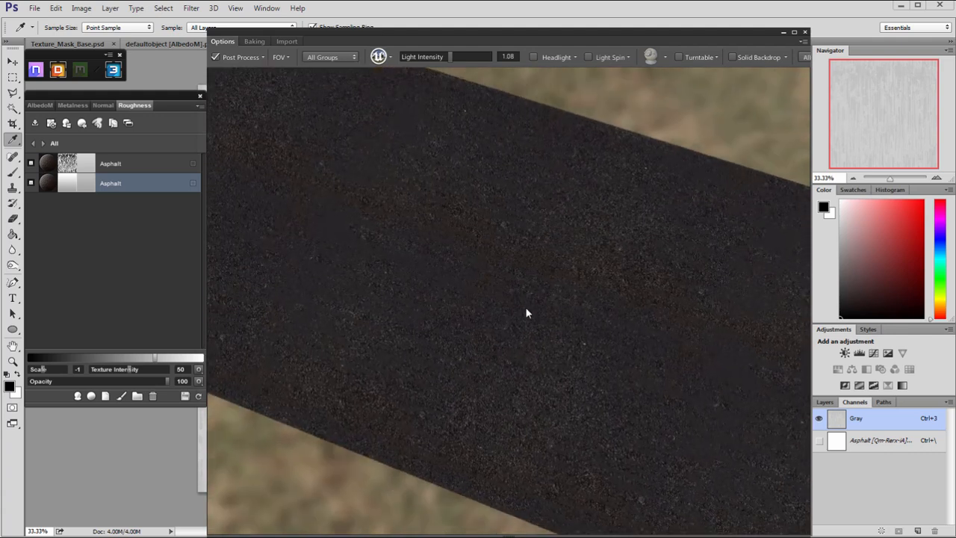
Add the Rust - Coarse material from the basic materials as a new layer above the masked Asphalt layer.
click(120, 162)
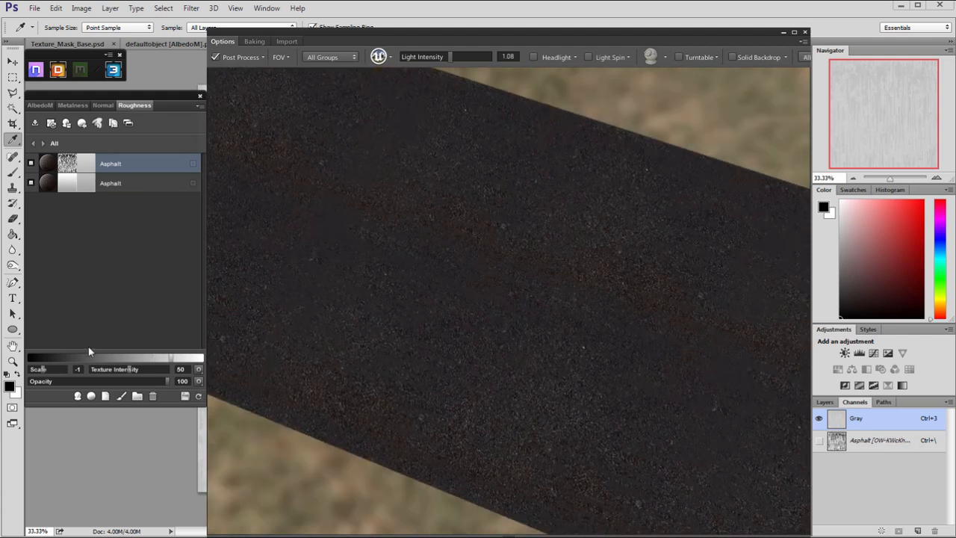
click(93, 397)
scroll(647, 125, down, 2)
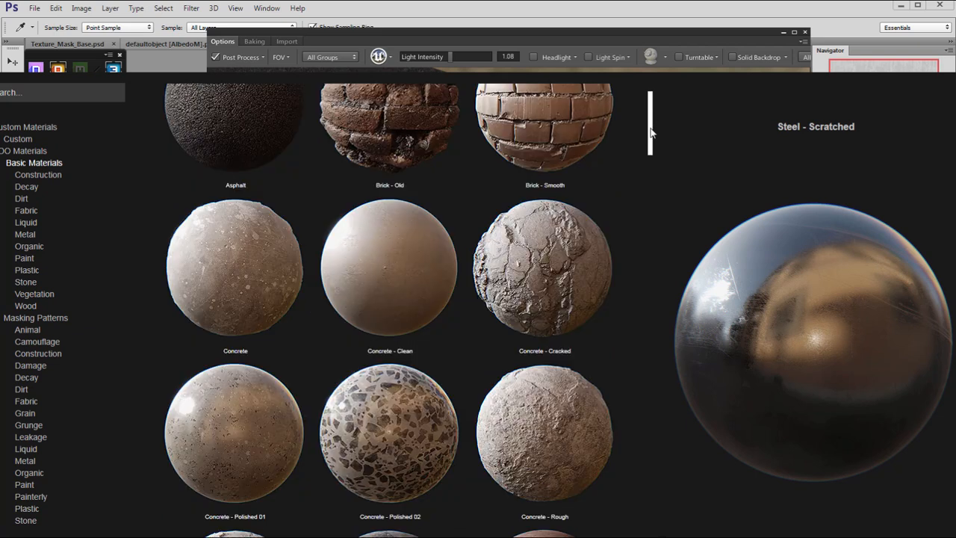
scroll(650, 137, down, 3)
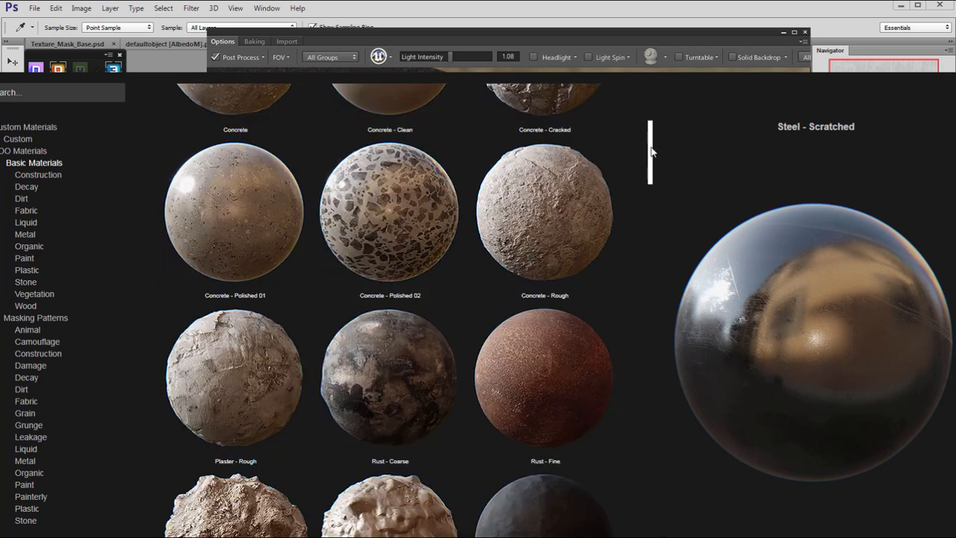
double_click(382, 310)
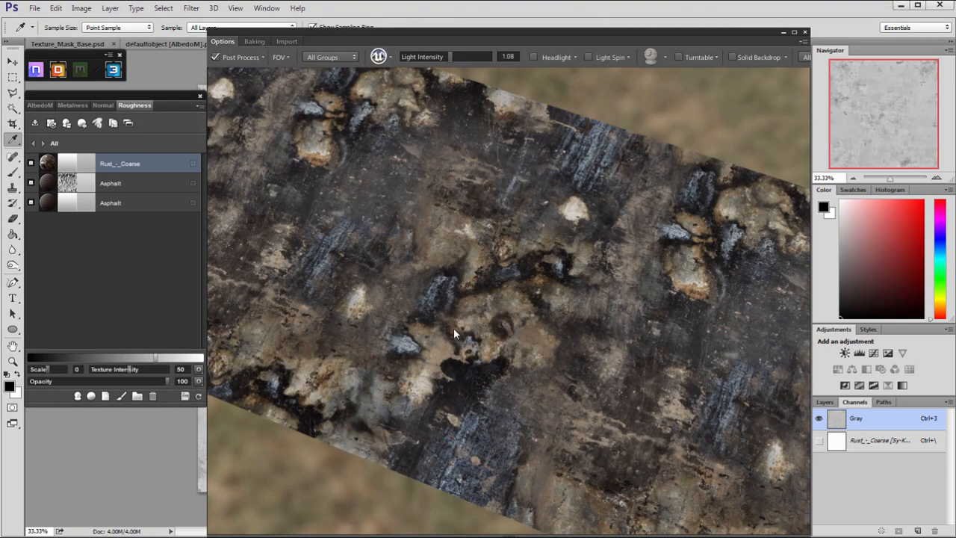
mouse_move(453, 329)
right_down()
mouse_move(364, 282)
mouse_move(466, 319)
right_up()
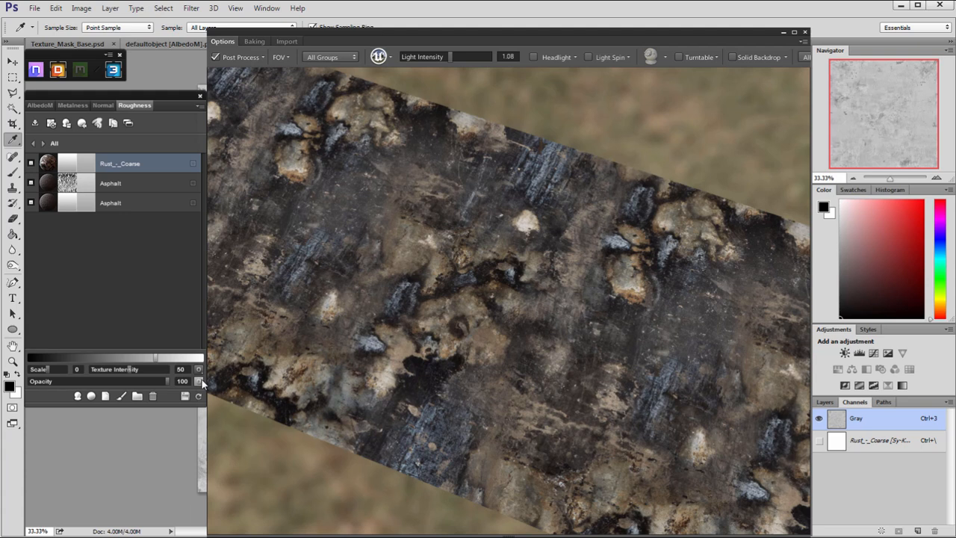
Try the Overlay blend mode on the rust layer's Roughness map and return it to Normal.
click(199, 381)
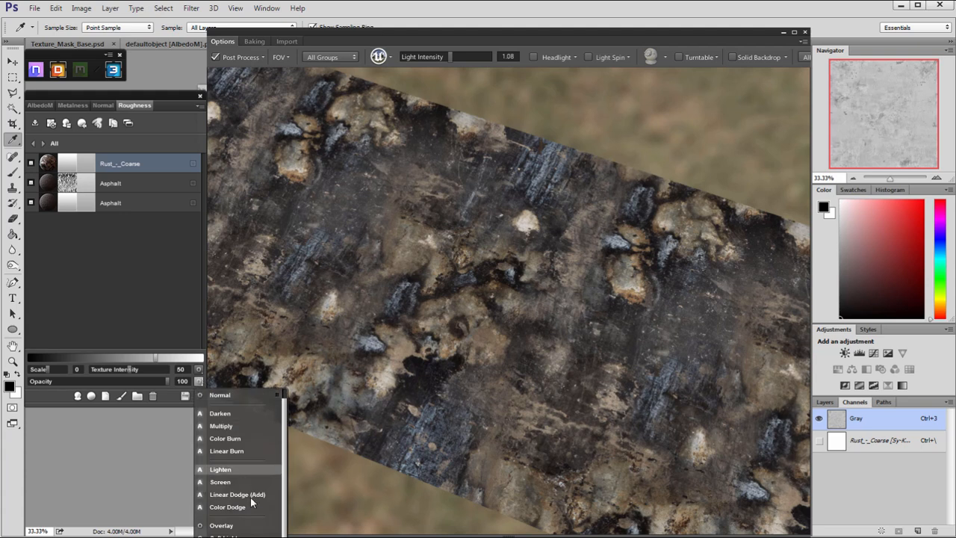
click(220, 527)
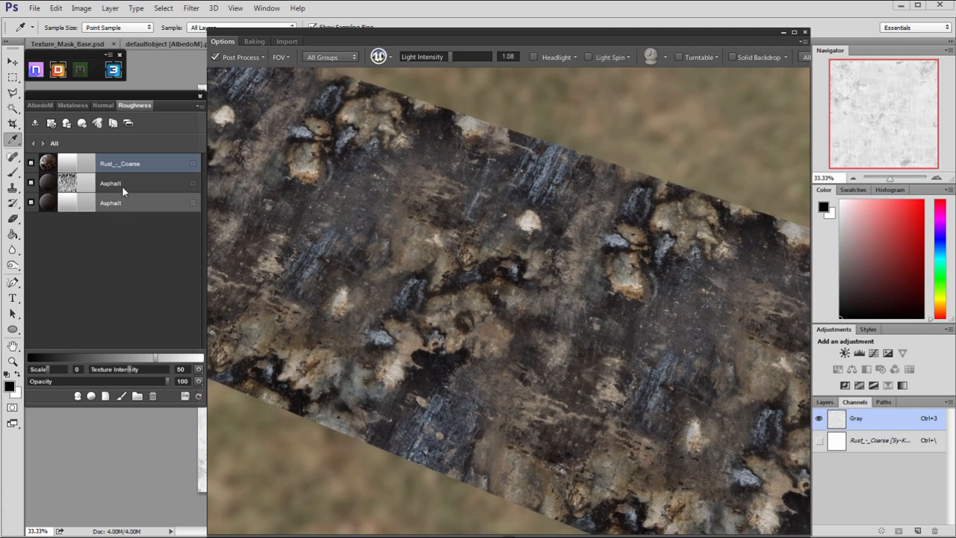
click(199, 381)
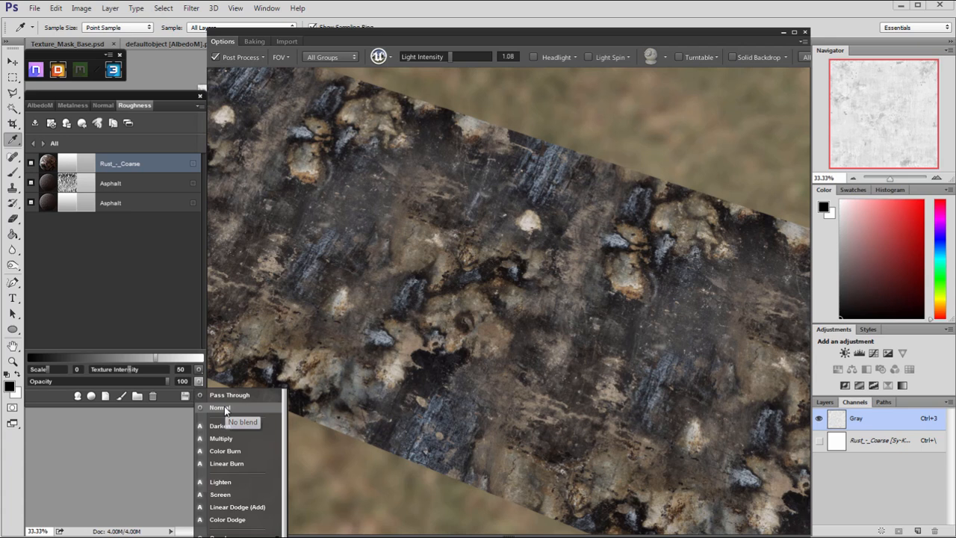
click(223, 407)
Set the rust layer's opacity to 0 in the Metalness, Normal and Roughness maps.
click(31, 106)
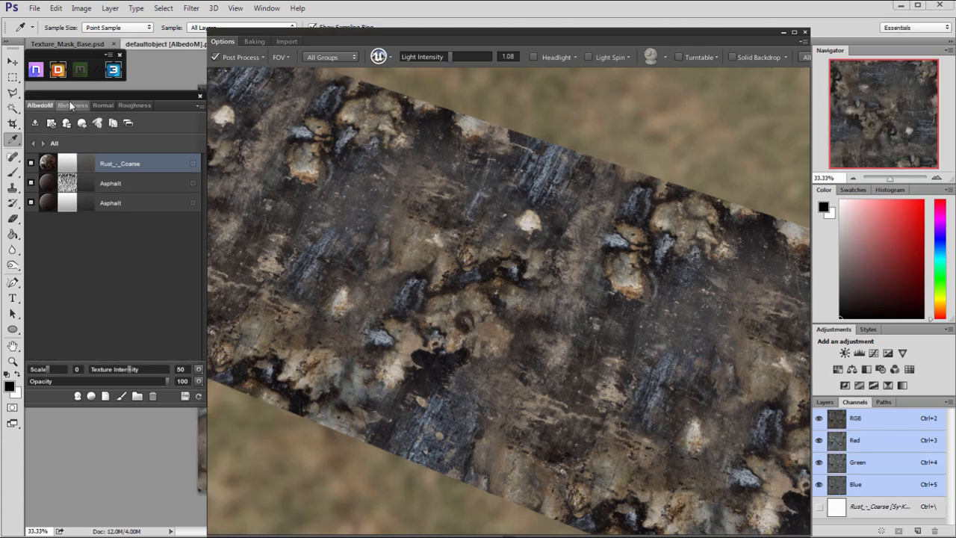
click(72, 105)
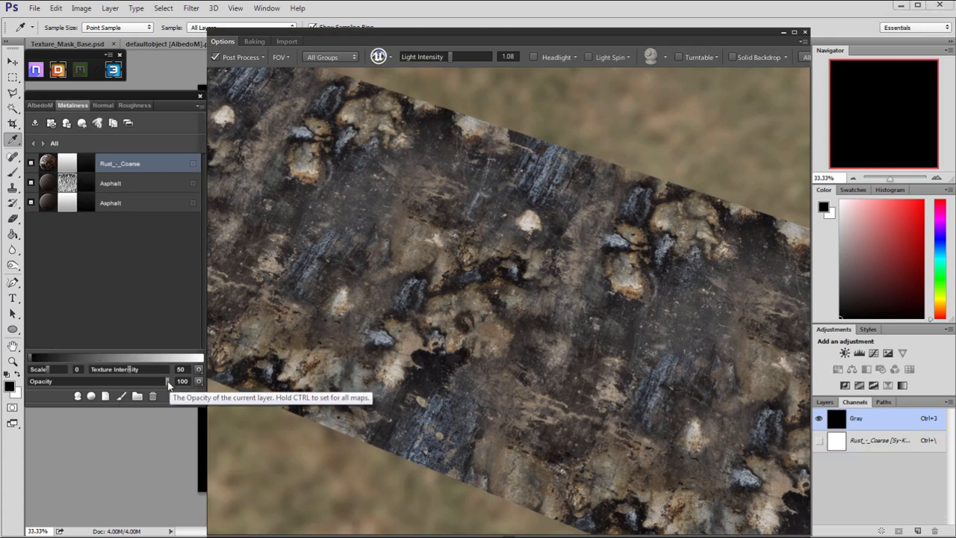
click(105, 107)
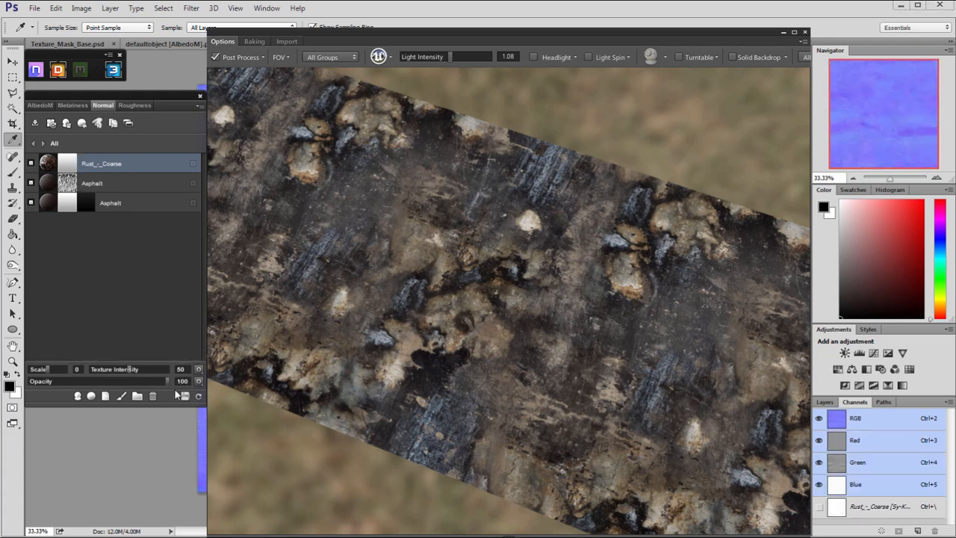
click(135, 106)
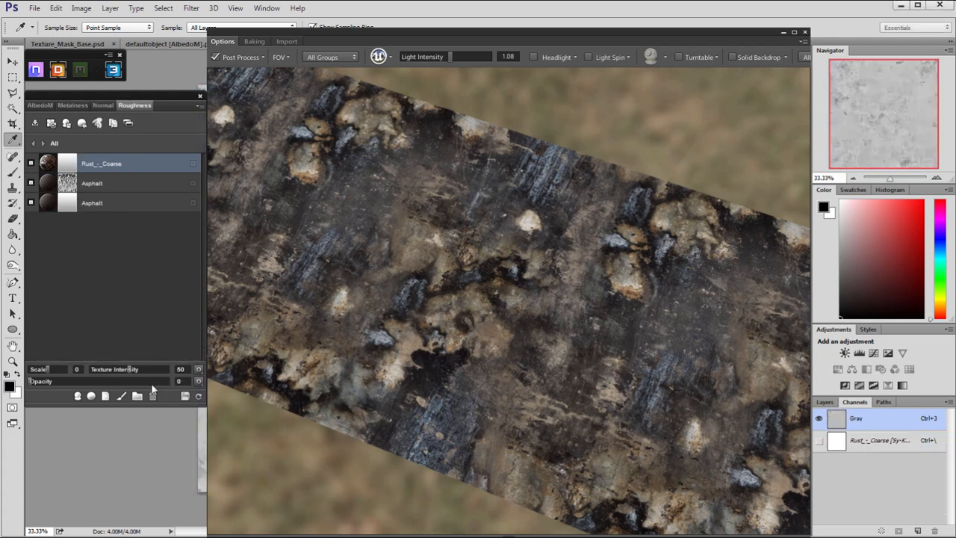
Set the rust layer's AlbedoM blend mode to Overlay and its opacity to 12, and check the road.
click(46, 106)
click(201, 382)
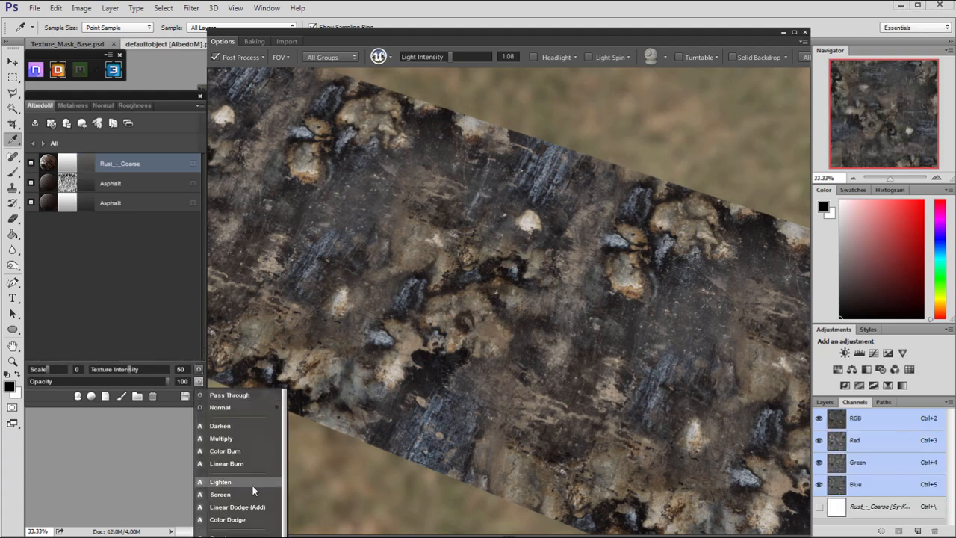
click(250, 535)
mouse_move(410, 331)
mouse_down()
mouse_move(416, 339)
mouse_move(410, 315)
mouse_up()
right_drag(410, 315, 446, 343)
drag(446, 342, 428, 338)
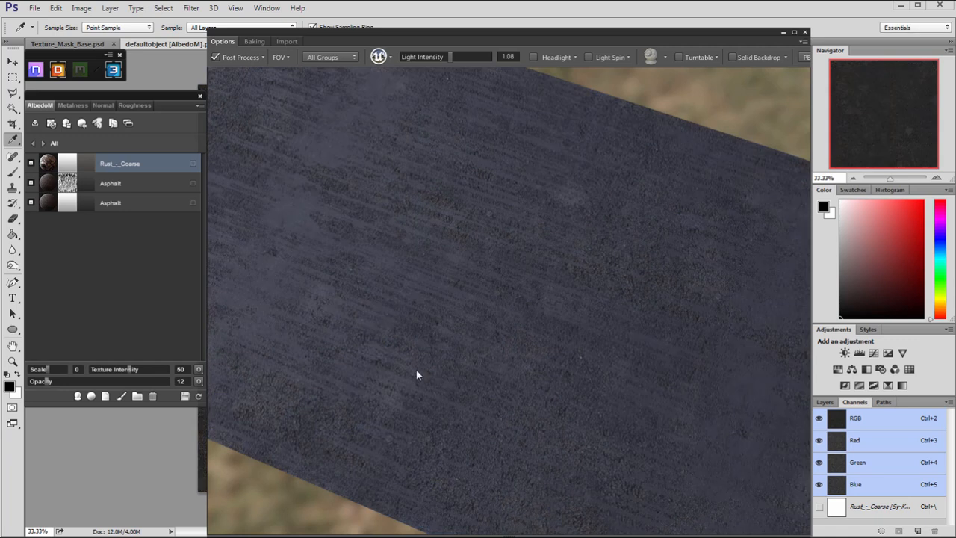
drag(416, 370, 420, 340)
key(c)
scroll(431, 351, down, 5)
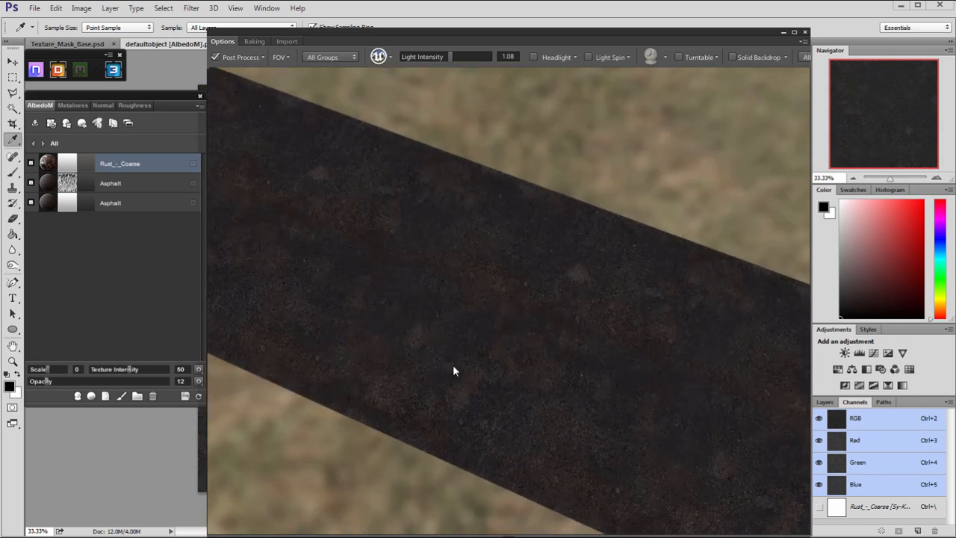
Adjust the rust layer's AlbedoM opacity to 14, then reduce it to 8, and inspect the road from several angles.
drag(43, 380, 49, 383)
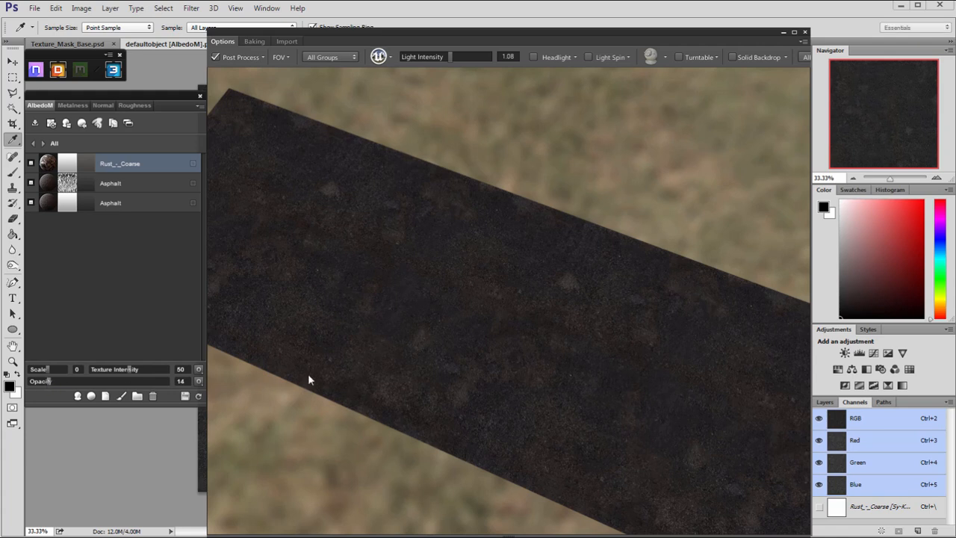
drag(41, 381, 40, 381)
drag(400, 263, 343, 241)
key(c)
drag(408, 286, 454, 415)
key(c)
right_drag(478, 409, 526, 407)
middle_drag(523, 406, 462, 251)
middle_drag(475, 315, 473, 384)
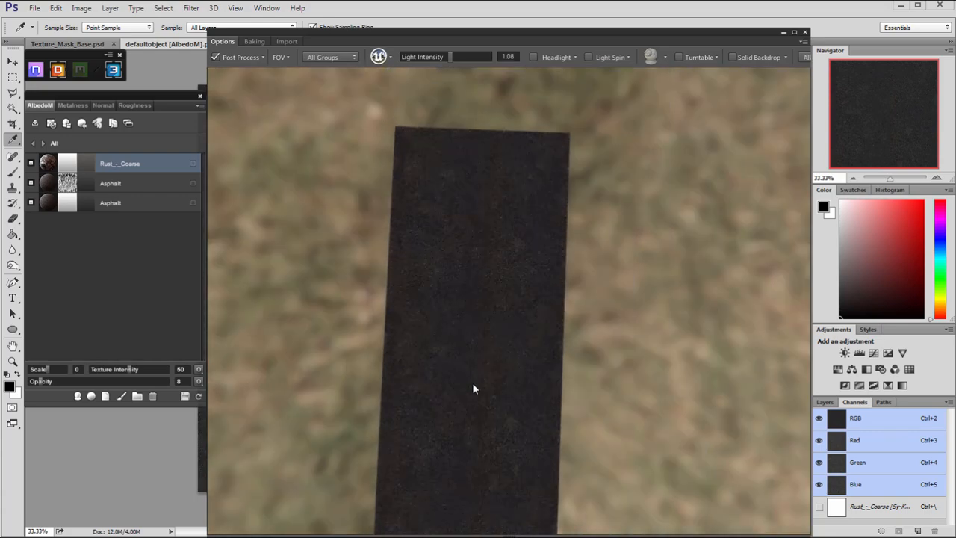
Turn off Super Sampled Anti-Aliasing (2x) in the 3D preview's post-process settings.
right_drag(473, 384, 583, 344)
middle_drag(583, 344, 543, 465)
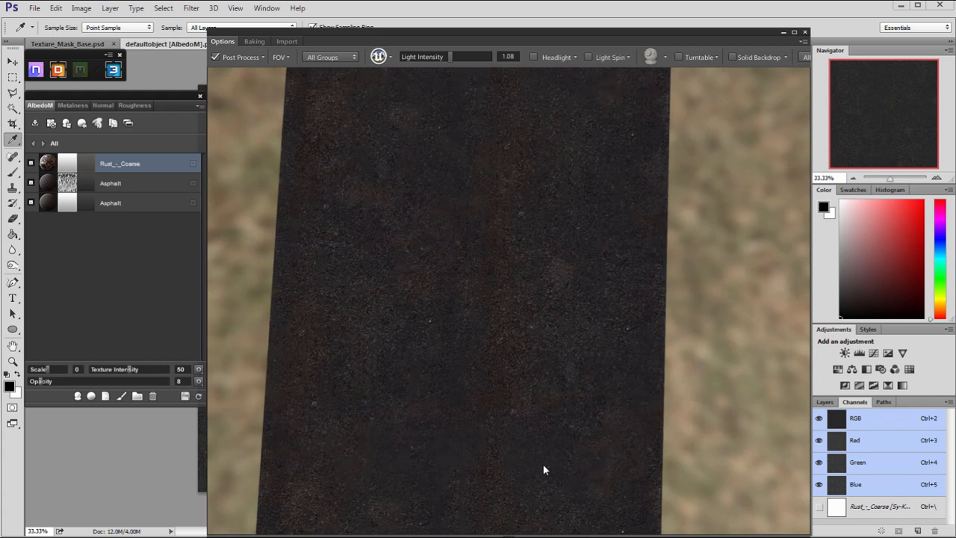
click(262, 58)
click(217, 171)
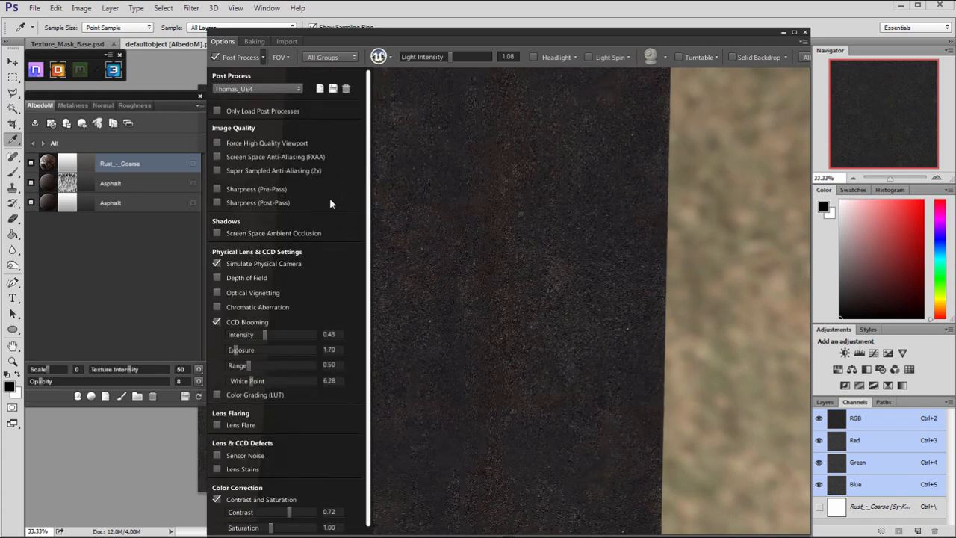
Inspect the road's asphalt and faint rust texture close up and from several angles.
drag(469, 234, 403, 187)
scroll(392, 216, down, 3)
scroll(396, 238, up, 5)
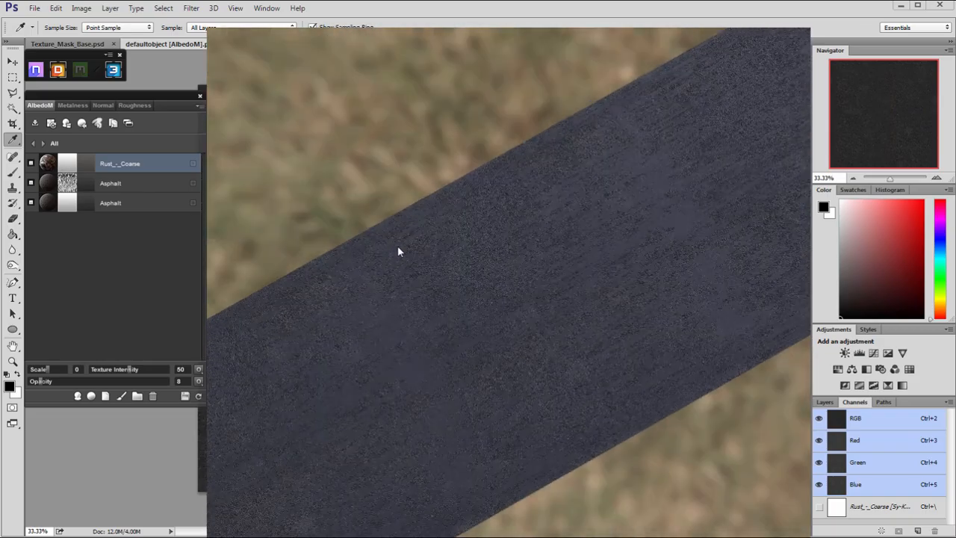
drag(397, 248, 602, 325)
middle_drag(602, 325, 455, 266)
scroll(330, 363, down, 5)
drag(456, 266, 300, 319)
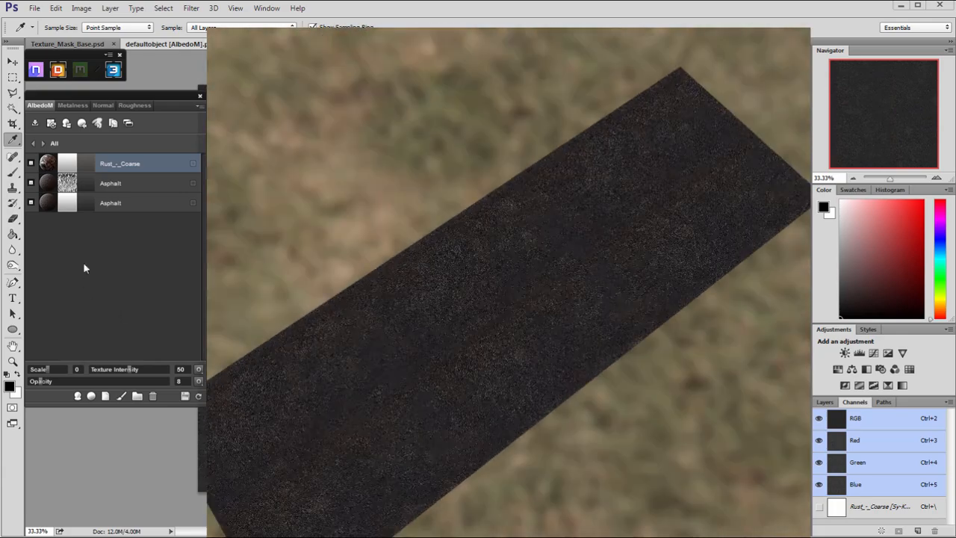
drag(425, 324, 525, 357)
scroll(701, 442, up, 5)
scroll(525, 362, up, 1)
Set the rust layer's AlbedoM texture intensity to 52 and group the rust layer with both asphalt layers.
drag(133, 373, 136, 369)
drag(540, 379, 612, 336)
ctrl+click(142, 184)
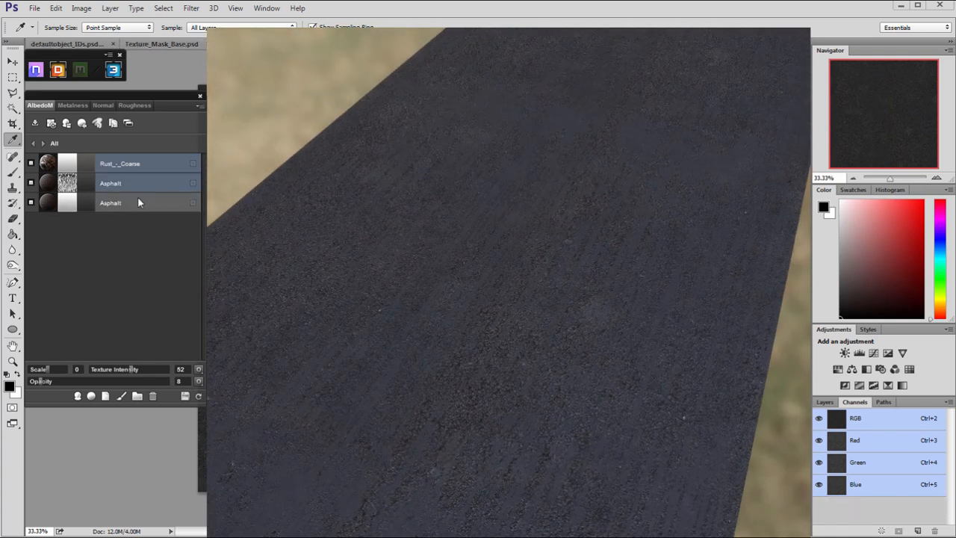
click(137, 397)
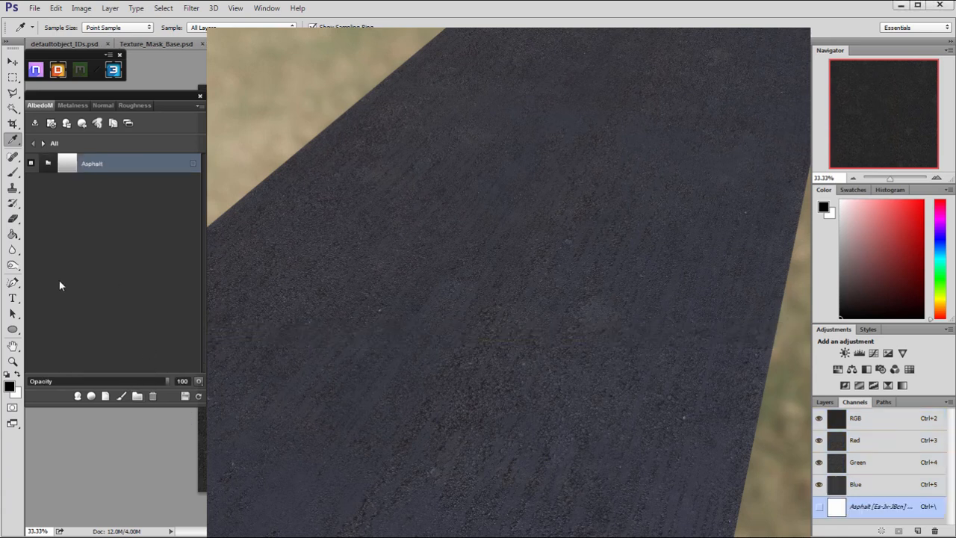
Add the Sand - Beach material as a new layer above the asphalt group and check it on the road.
click(91, 397)
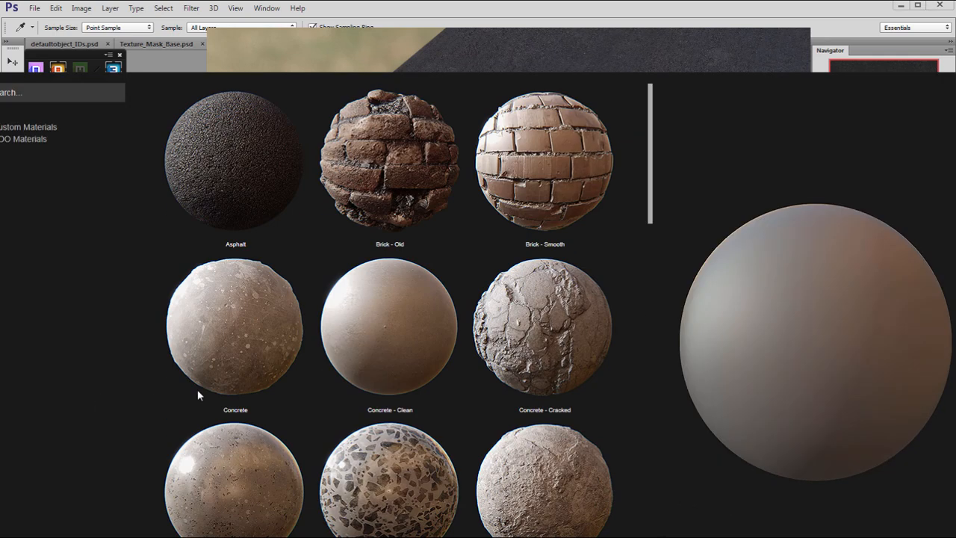
drag(650, 136, 651, 202)
click(381, 482)
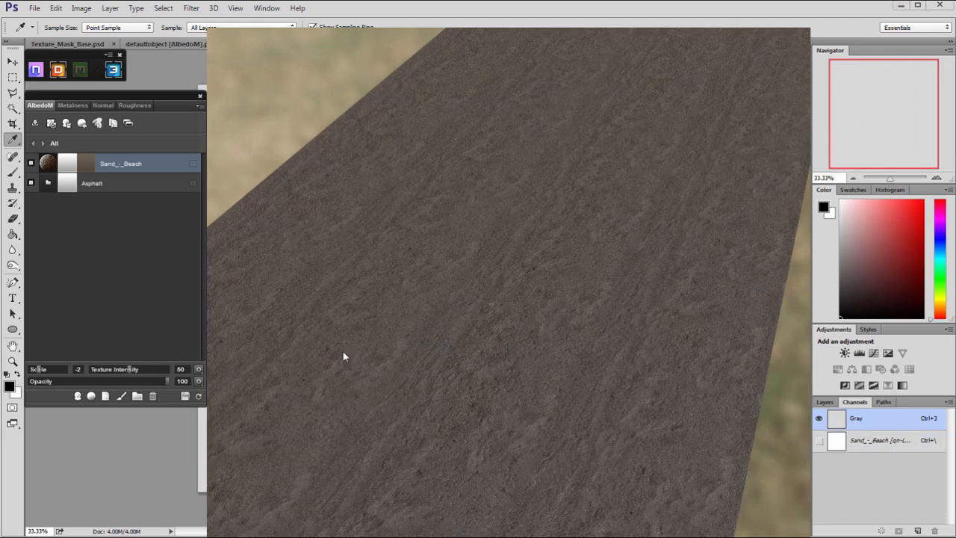
drag(440, 341, 334, 373)
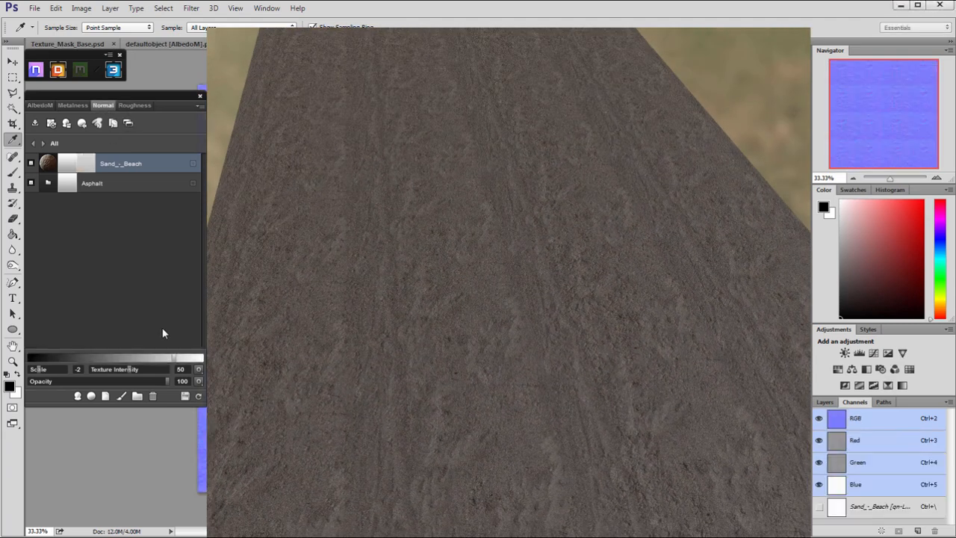
Try a texture intensity of 22 on the sand layer's Normal map with Normal blending, then set the intensity to 39.
click(108, 370)
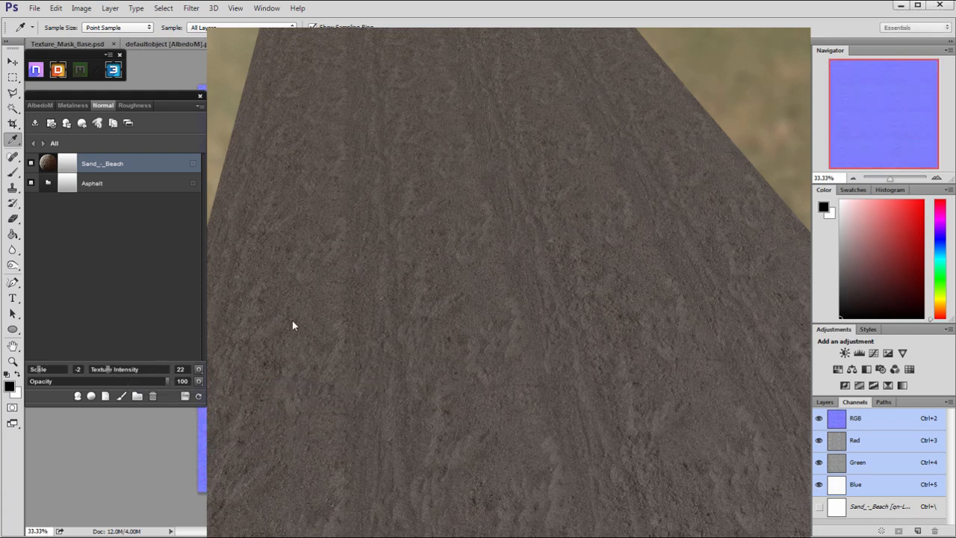
drag(396, 311, 436, 333)
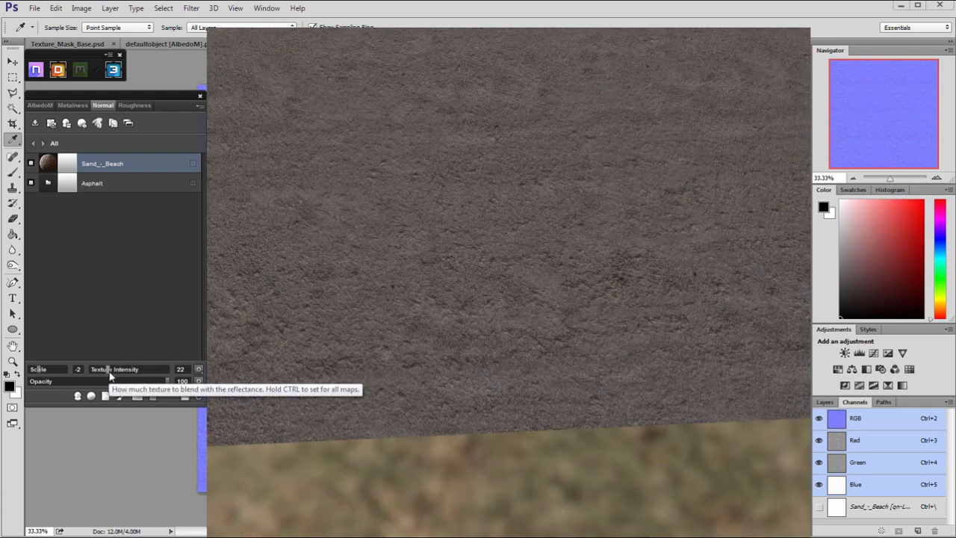
click(199, 382)
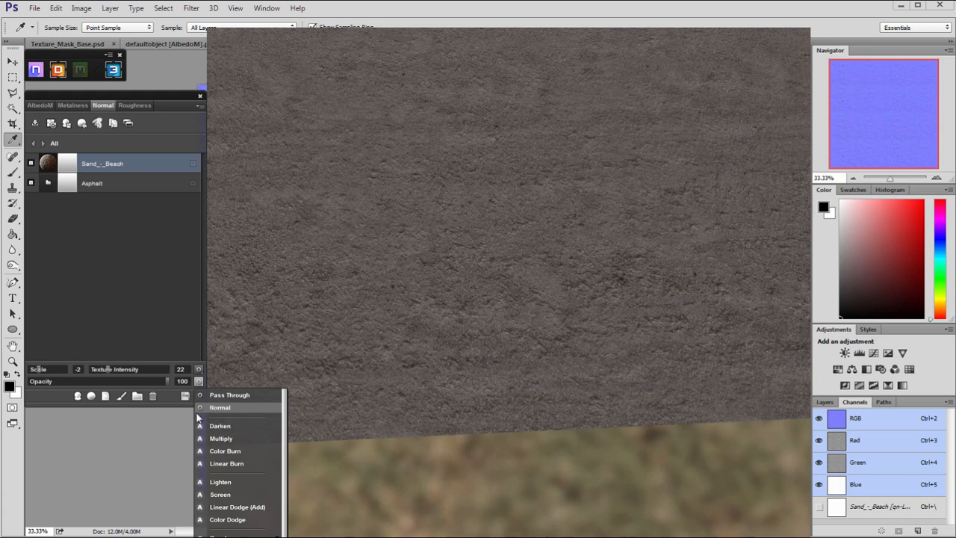
click(217, 407)
drag(216, 410, 374, 394)
drag(505, 242, 404, 247)
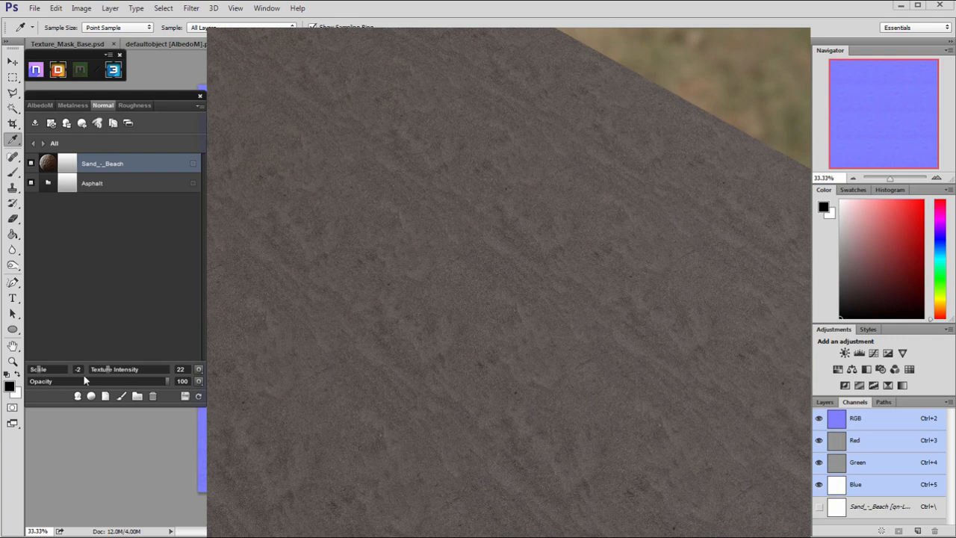
drag(109, 372, 123, 372)
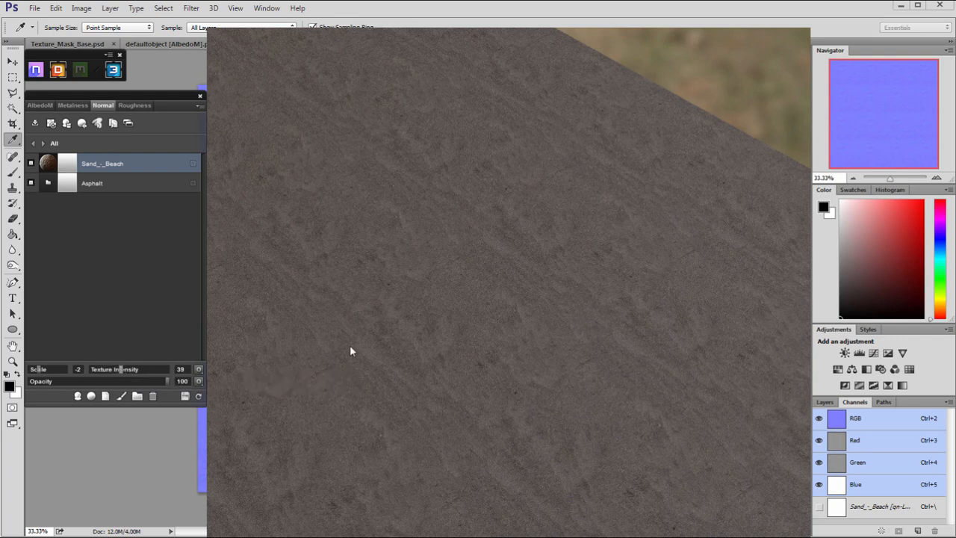
drag(357, 325, 201, 333)
Try a texture intensity of 20 on the sand layer's AlbedoM map, then set it to 27.
click(41, 105)
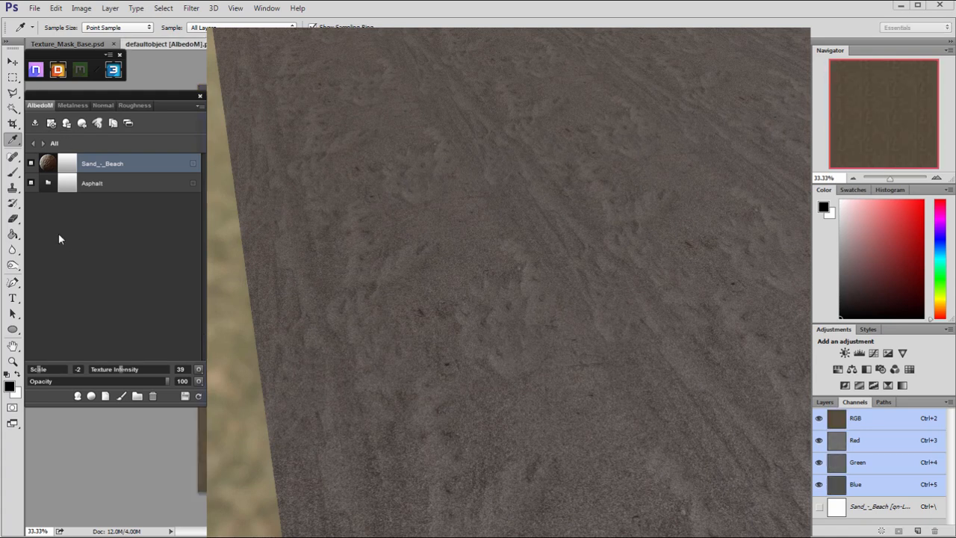
drag(333, 306, 358, 385)
click(107, 371)
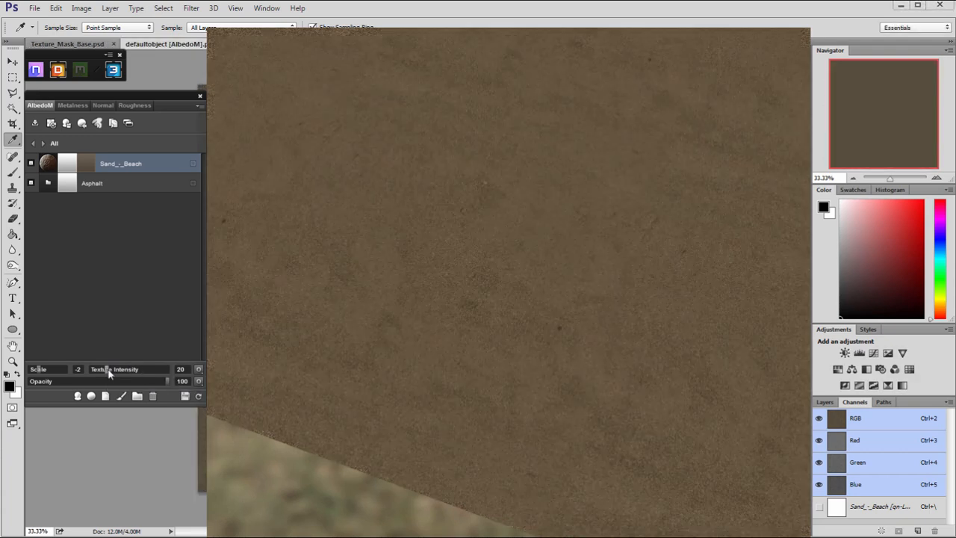
drag(463, 337, 178, 352)
drag(105, 374, 114, 371)
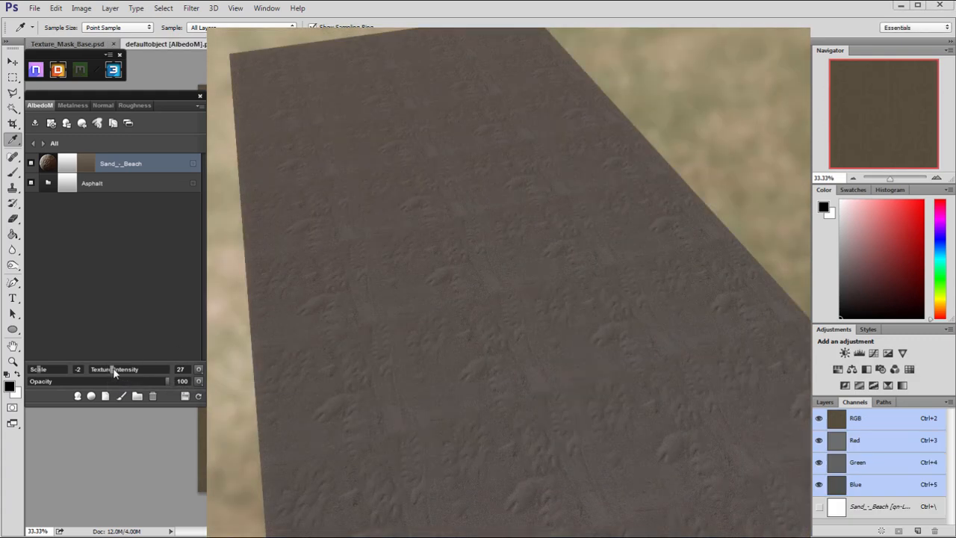
Set the sand layer's solid color to 60523a and look over the road.
drag(481, 279, 363, 330)
scroll(360, 328, down, 3)
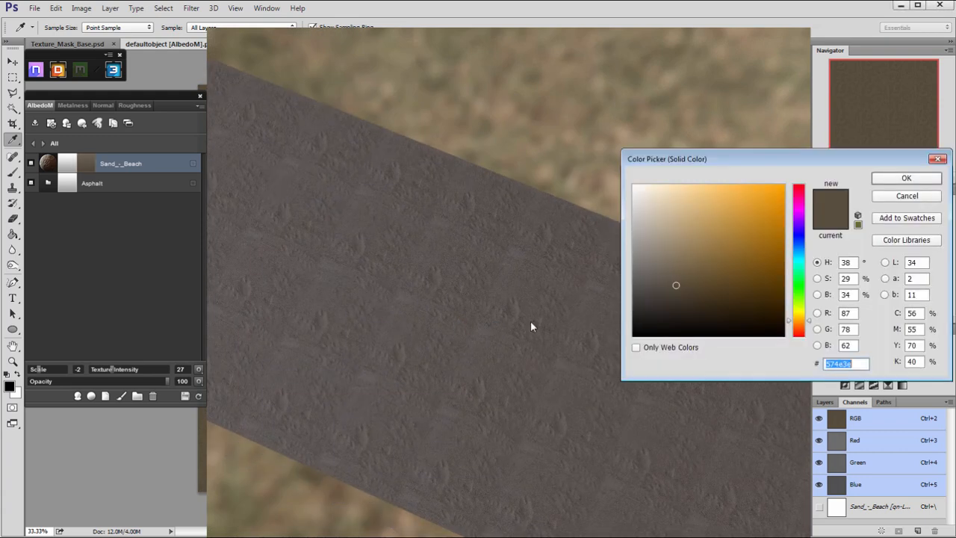
click(886, 183)
drag(494, 272, 407, 242)
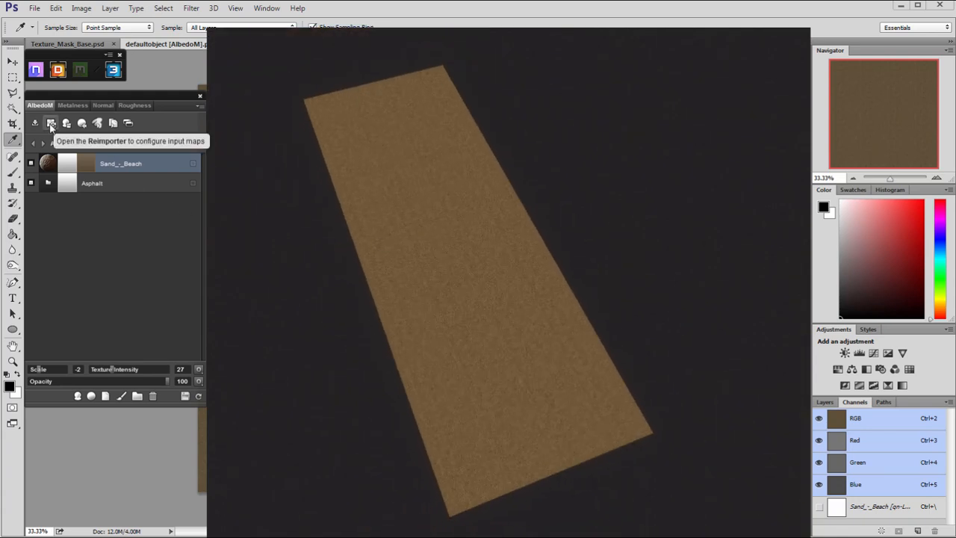
Open the sand layer's mask for painting in full shaded mode and try a few brush strokes on the road.
double_click(71, 163)
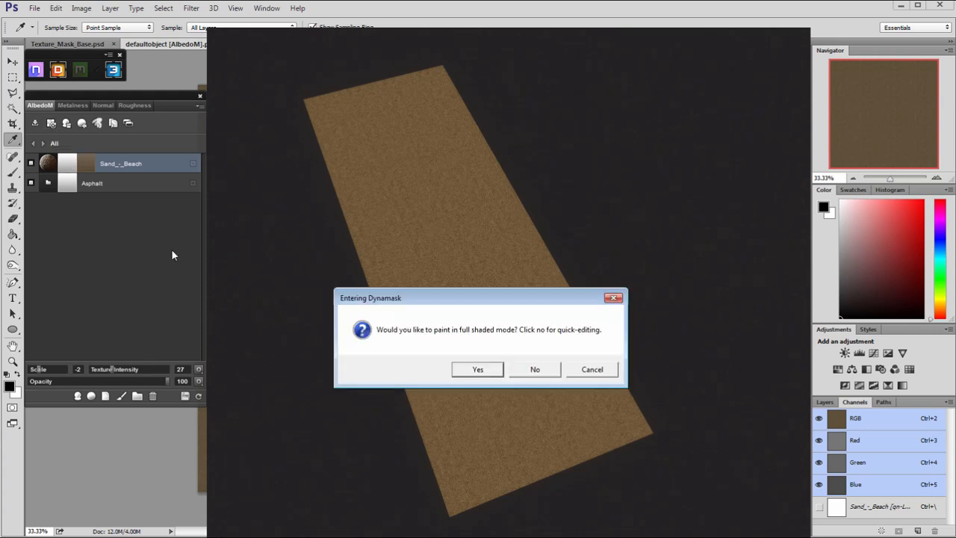
click(485, 375)
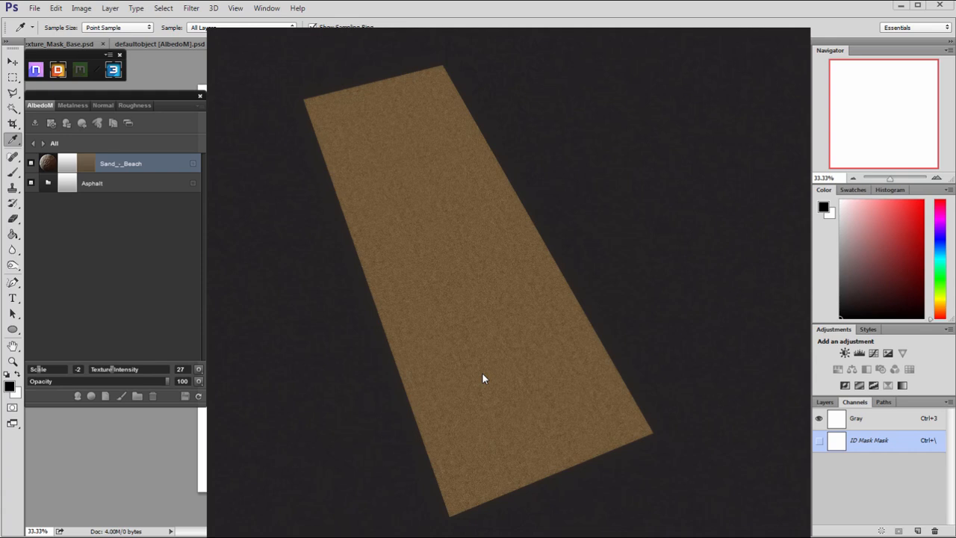
alt+drag(607, 295, 503, 335)
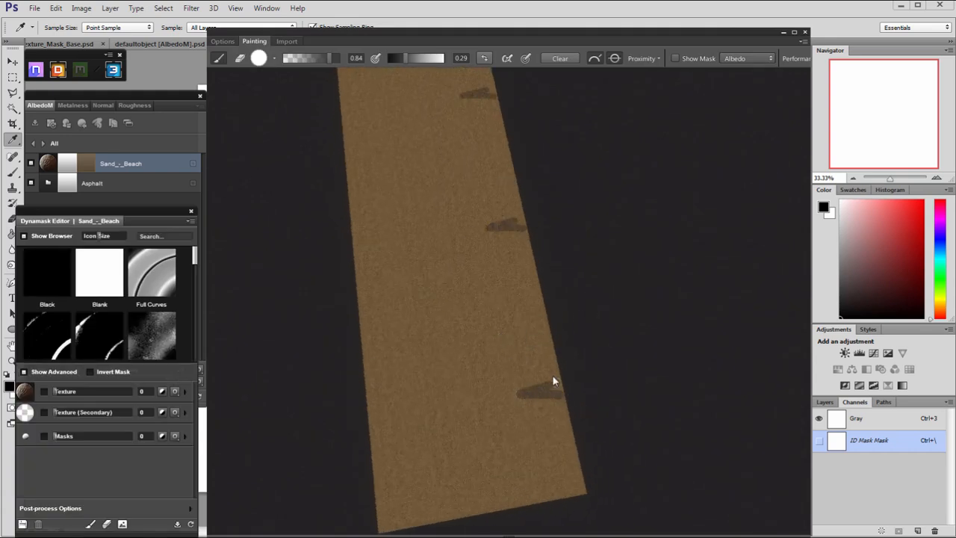
alt+drag(556, 405, 583, 363)
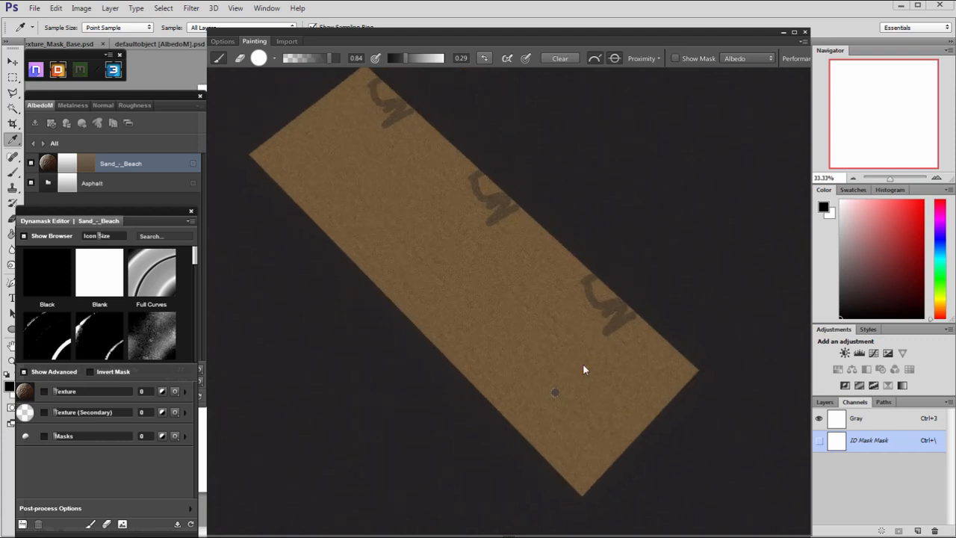
alt+drag(458, 195, 556, 300)
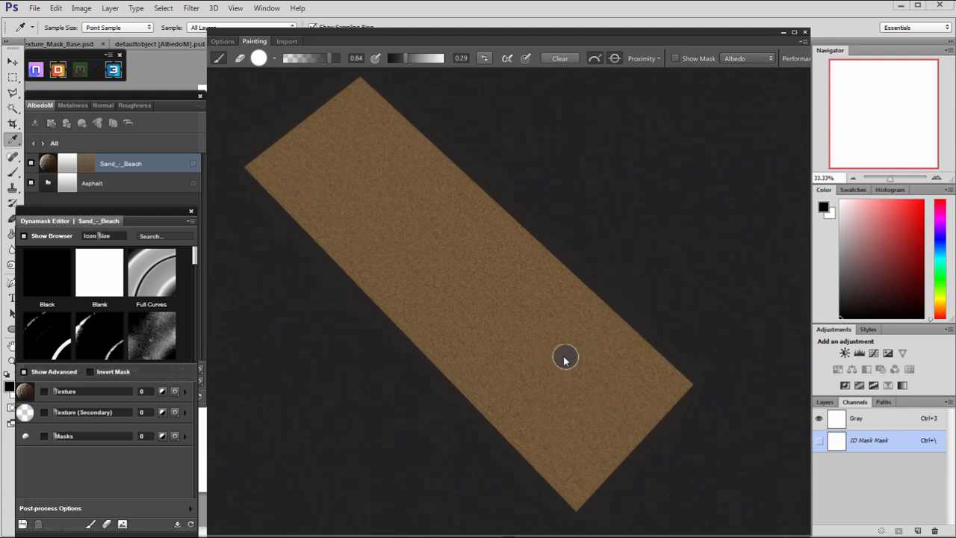
scroll(570, 370, up, 3)
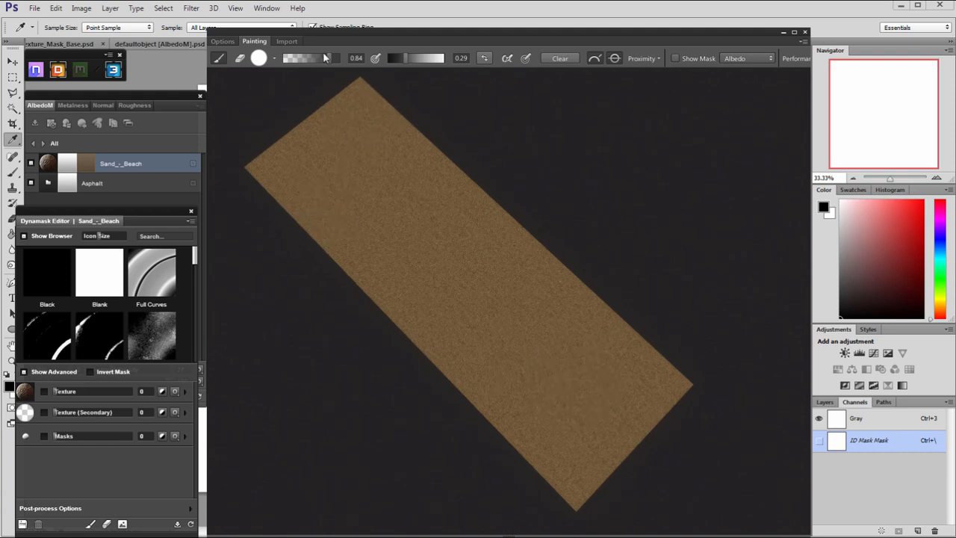
Choose a splatter brush tip from the Dirt brushes and try it over the road.
click(266, 59)
click(441, 81)
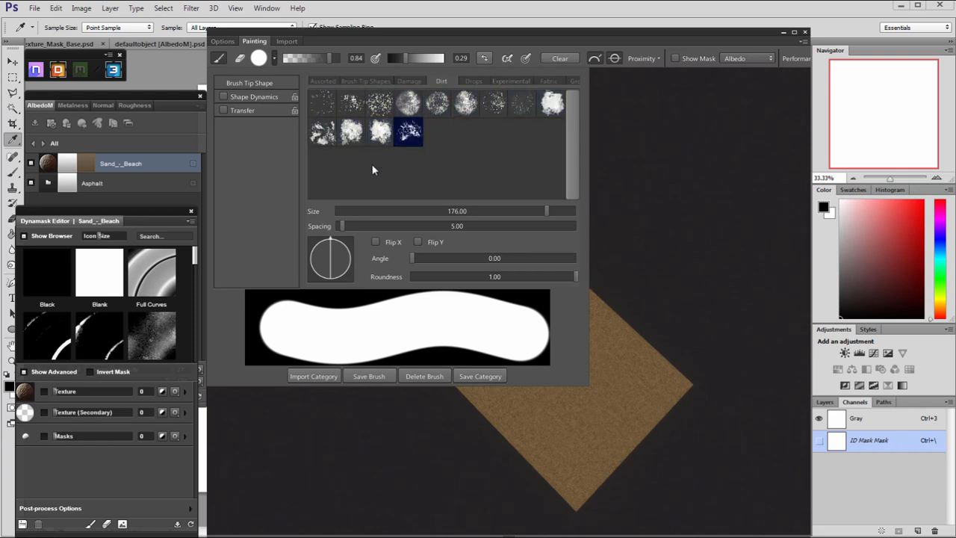
click(437, 135)
click(669, 281)
alt+drag(635, 303, 496, 317)
right_drag(424, 372, 523, 270)
alt+drag(446, 388, 511, 368)
Enable the sand mask's secondary texture and assign it the Broad Strokes pattern from the Painterly masking patterns.
click(44, 413)
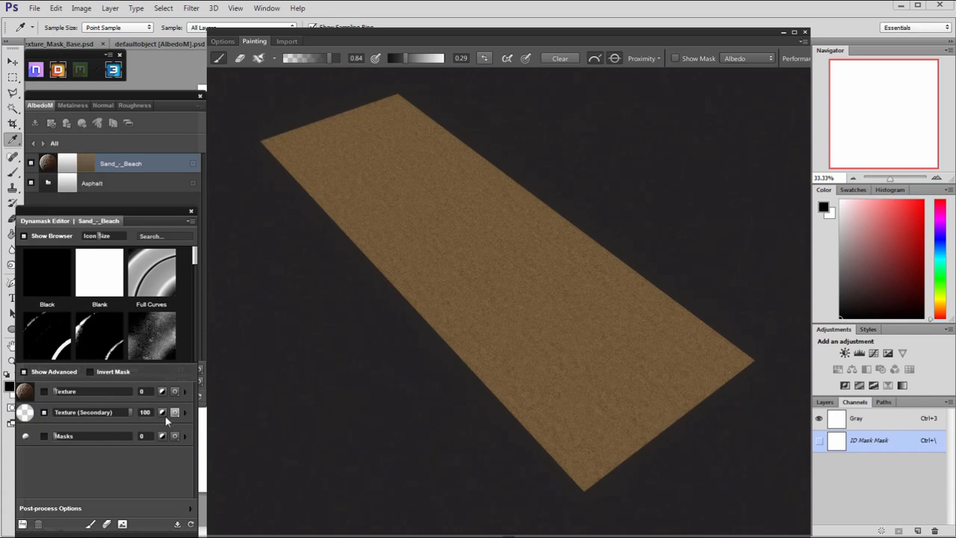
click(26, 413)
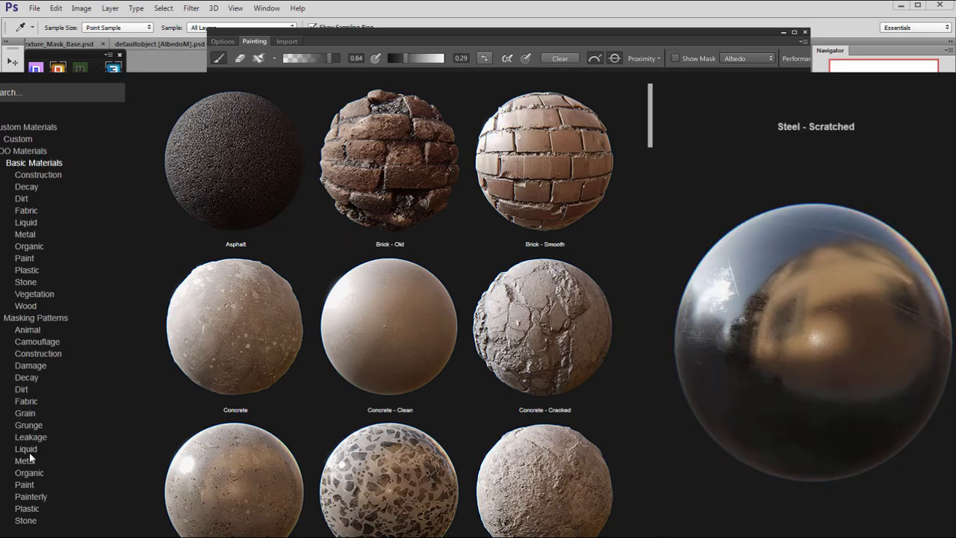
click(26, 486)
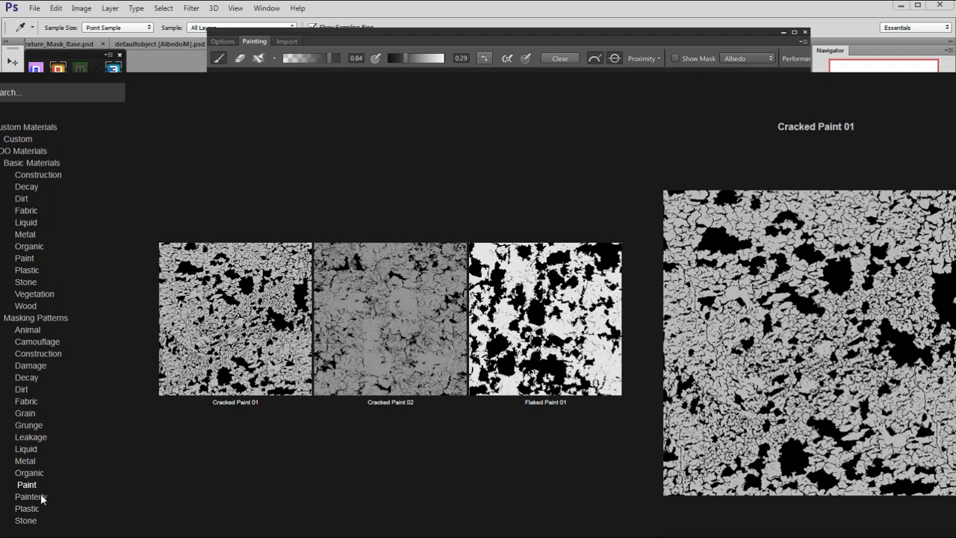
click(41, 497)
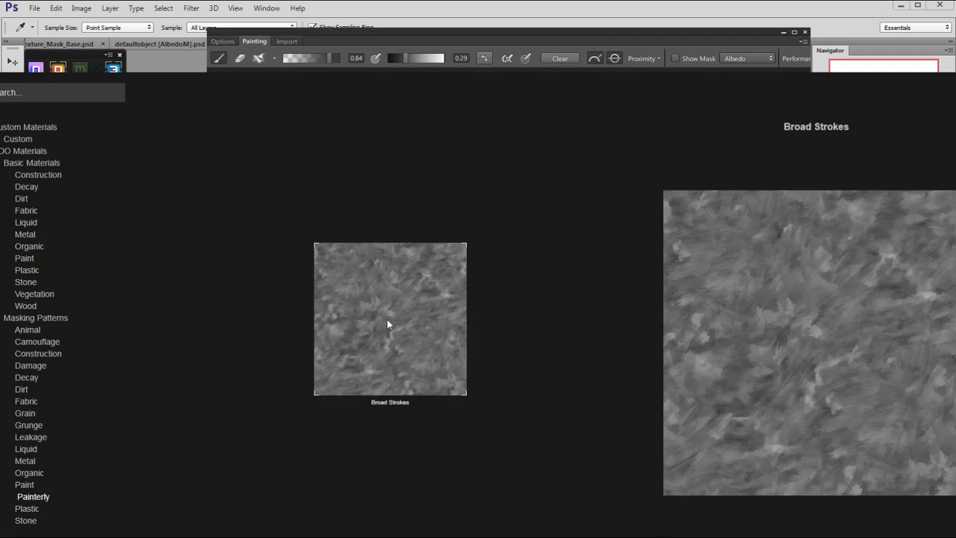
click(30, 510)
click(30, 497)
click(25, 485)
click(30, 498)
double_click(389, 386)
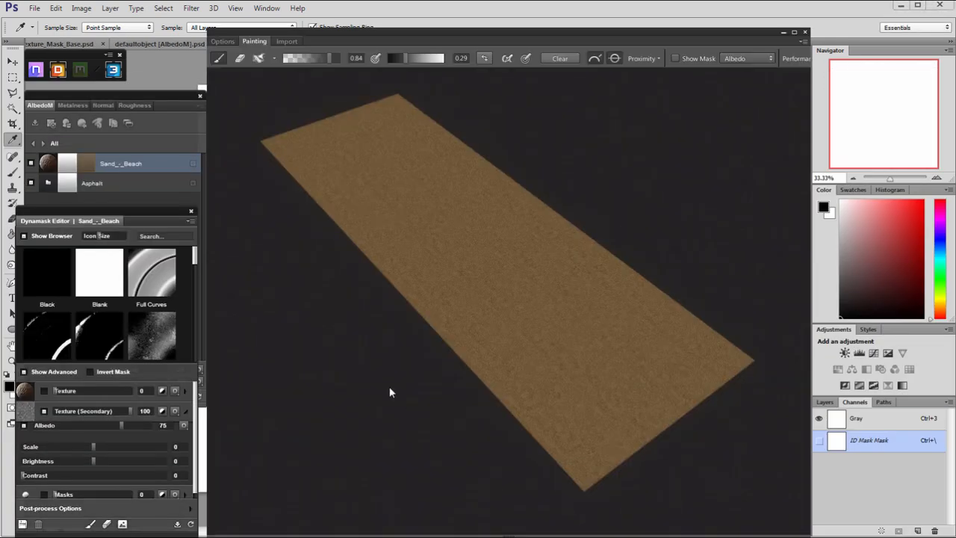
Check the secondary texture's blend mode options and its effect on the road, then turn on the mask display.
click(177, 412)
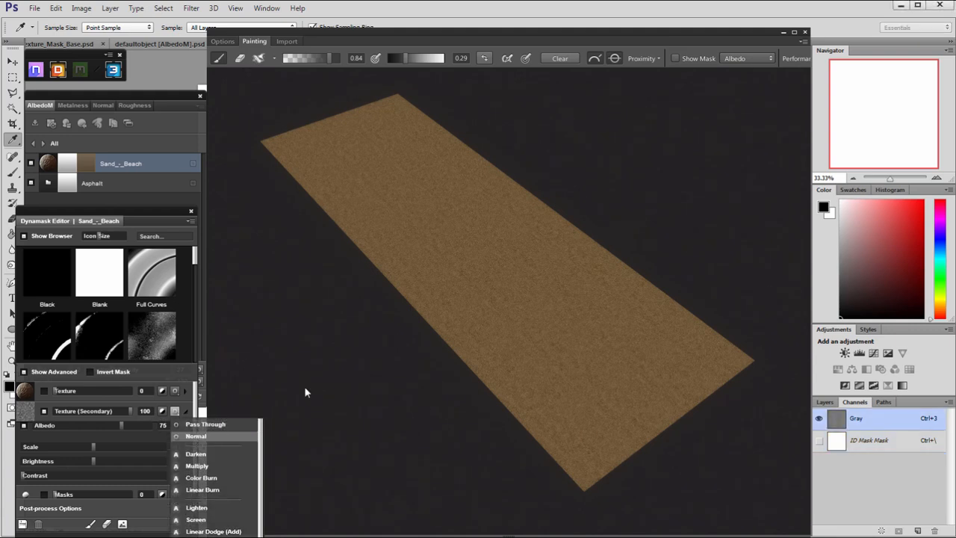
mouse_move(312, 370)
mouse_down()
mouse_move(327, 348)
mouse_move(400, 448)
mouse_up()
scroll(399, 448, up, 5)
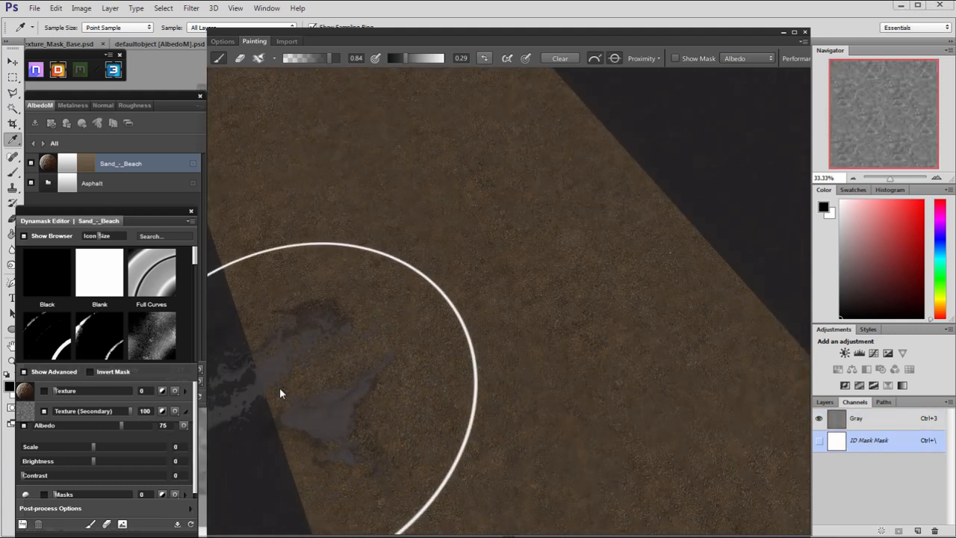
drag(279, 387, 343, 357)
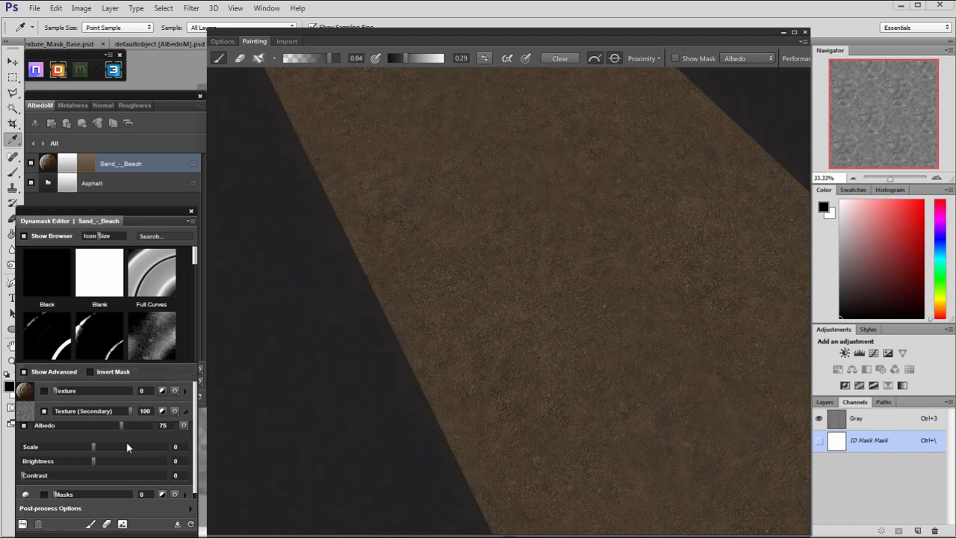
click(676, 58)
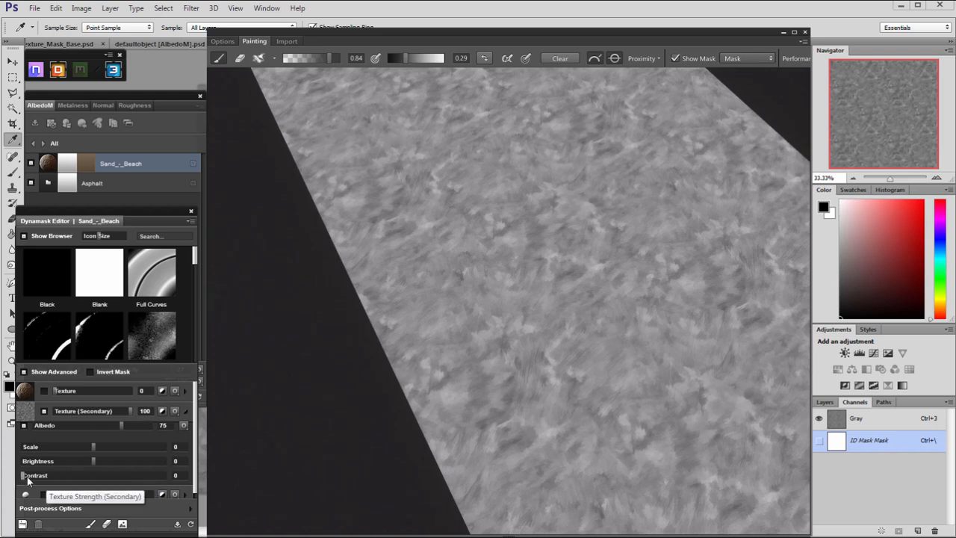
Set the sand mask's secondary texture to contrast 82 and scale 2, then switch the road from mask display to PBR shading.
drag(132, 482, 137, 484)
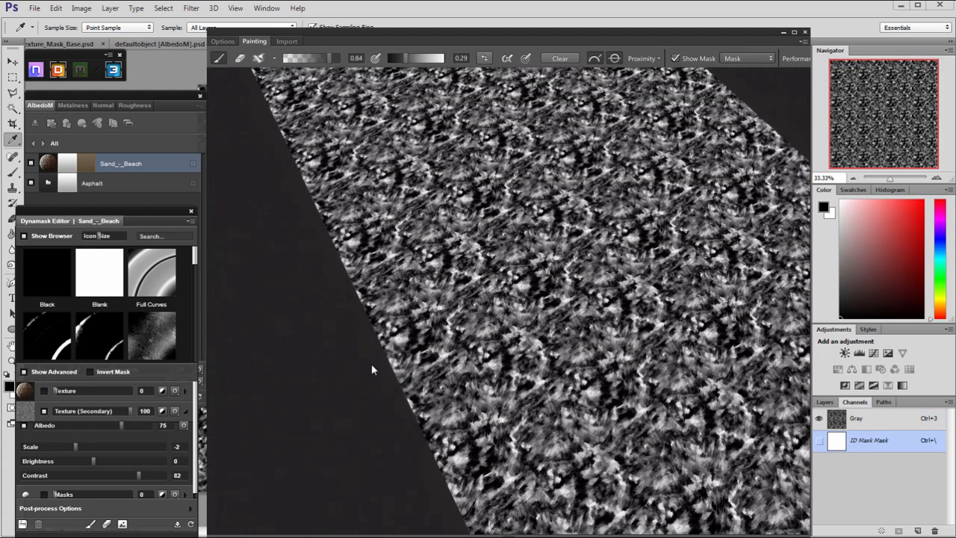
scroll(363, 379, down, 4)
middle_drag(450, 364, 376, 348)
scroll(482, 421, up, 5)
alt+drag(482, 422, 434, 376)
key(m)
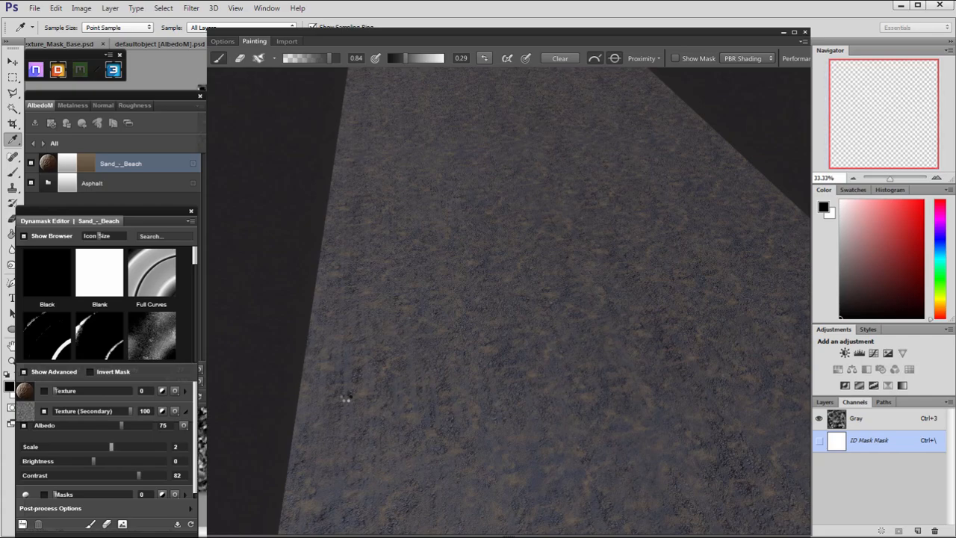
Examine how the sand's broad-stroke pattern spreads over the asphalt road from several distances and angles.
scroll(541, 369, down, 4)
alt+drag(541, 369, 577, 408)
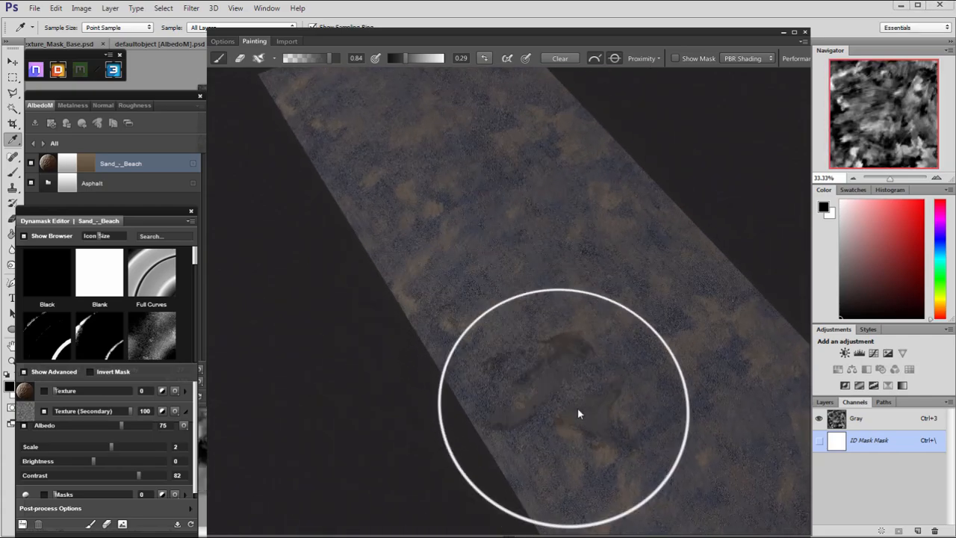
middle_drag(578, 408, 472, 287)
scroll(472, 286, up, 4)
mouse_move(471, 286)
alt+mouse_down()
mouse_move(648, 397)
mouse_move(472, 281)
mouse_move(449, 210)
mouse_move(421, 223)
mouse_move(491, 279)
mouse_move(408, 276)
mouse_move(426, 359)
mouse_move(346, 234)
mouse_move(385, 268)
alt+mouse_up()
alt+right_drag(386, 268, 601, 349)
key(2)
mouse_move(602, 349)
alt+mouse_down()
mouse_move(641, 301)
mouse_move(598, 287)
mouse_move(604, 299)
mouse_move(625, 296)
mouse_move(632, 360)
mouse_move(620, 355)
mouse_move(612, 395)
mouse_move(719, 421)
alt+mouse_up()
key(1)
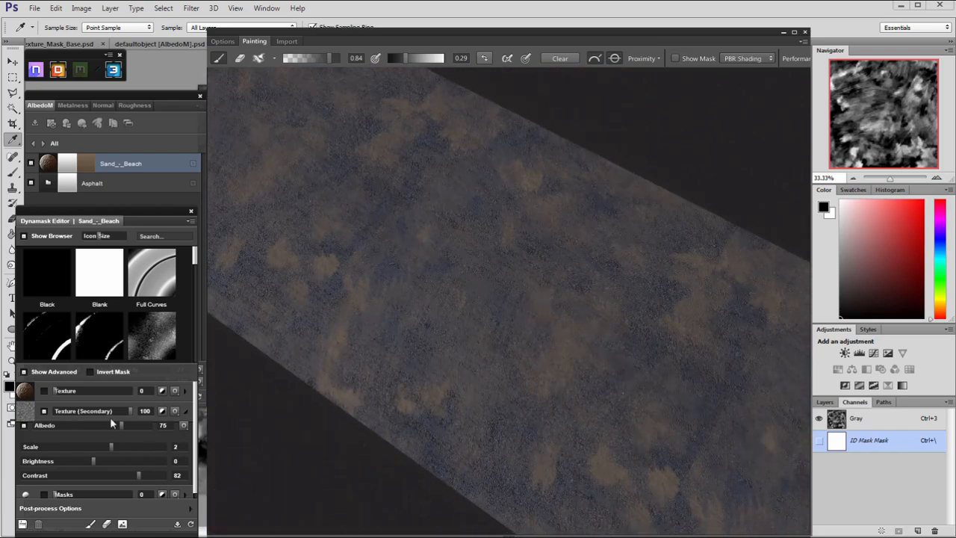
Assign the Leakage 01 masking pattern to the sand mask's primary texture and check it on the road.
click(27, 393)
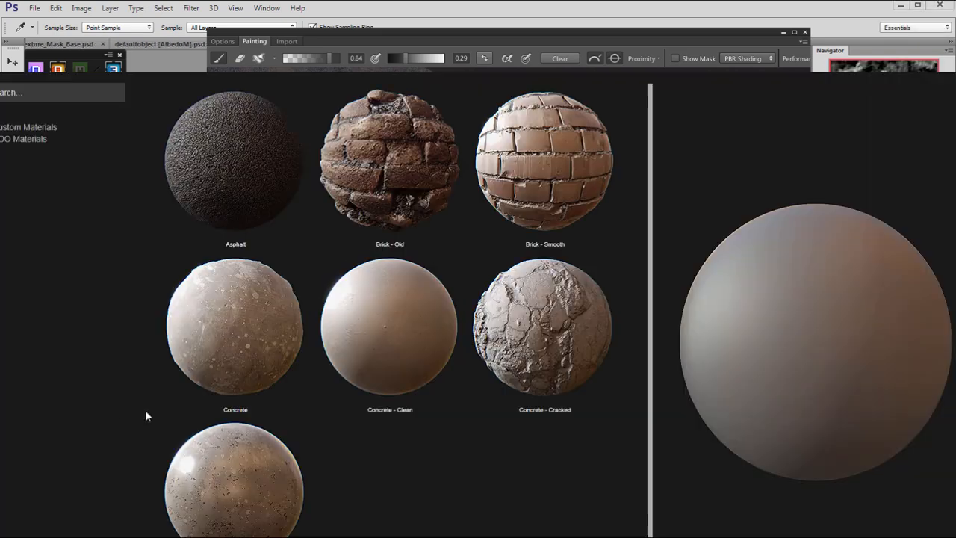
click(22, 438)
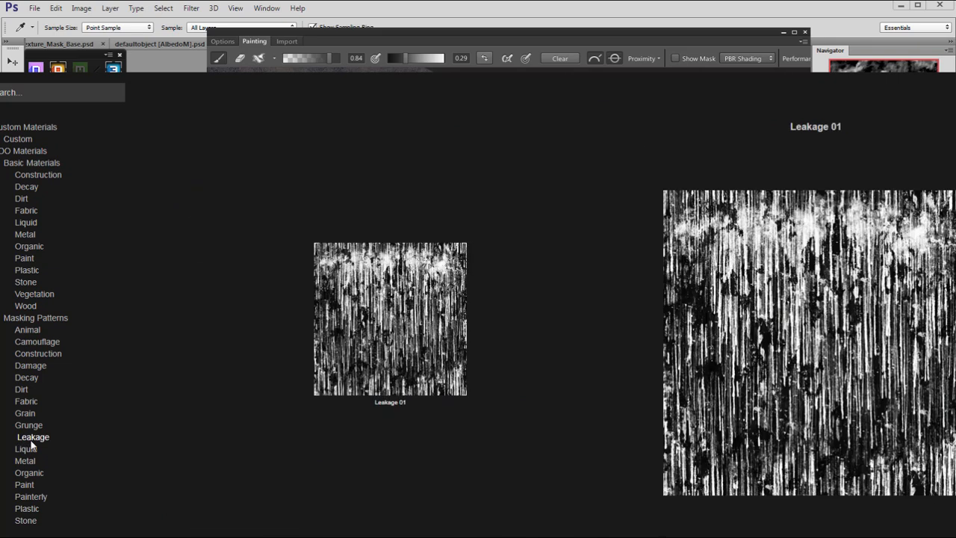
double_click(406, 312)
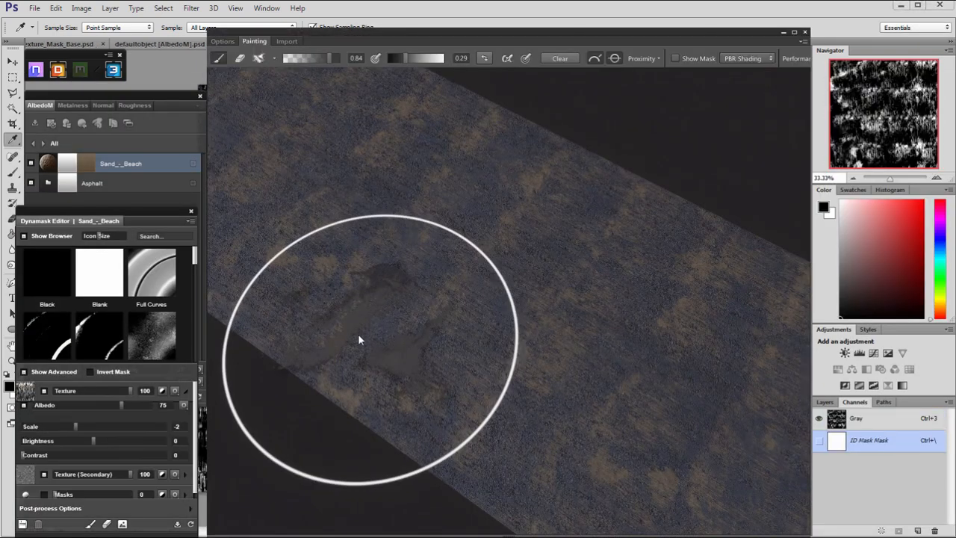
alt+drag(346, 324, 379, 322)
alt+right_drag(379, 321, 428, 369)
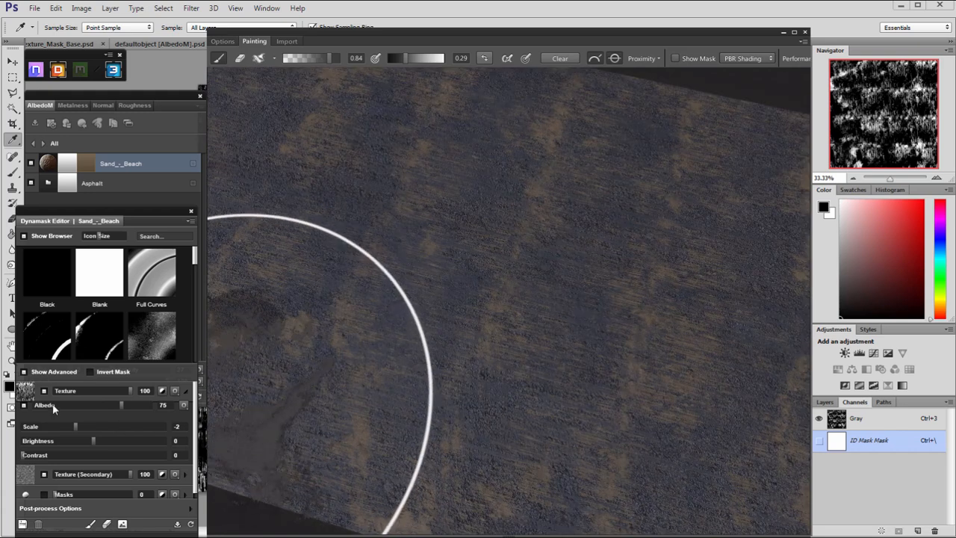
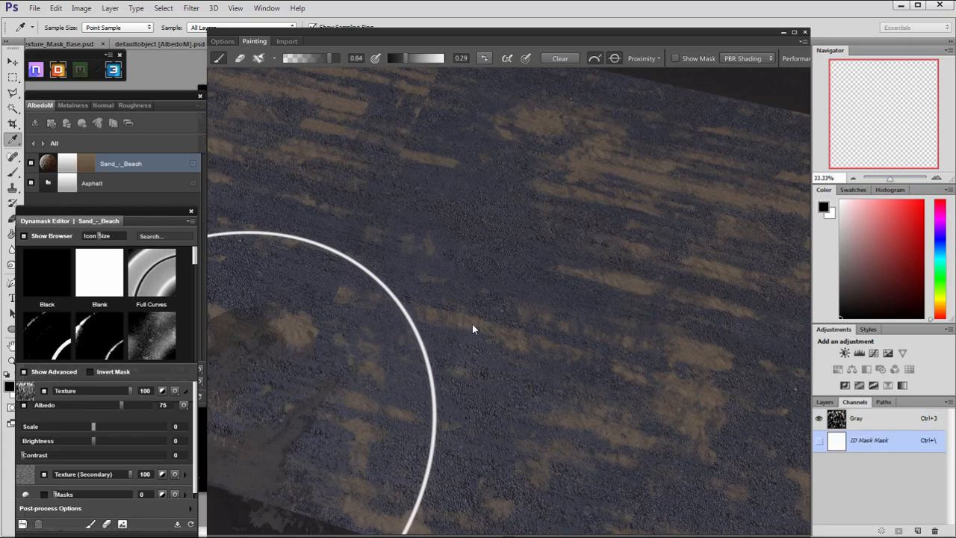
Set the sand mask's primary texture to the Linear Dodge (Add) blend mode and check the result on the road.
alt+drag(476, 337, 380, 264)
scroll(336, 265, up, 3)
alt+right_drag(380, 268, 443, 233)
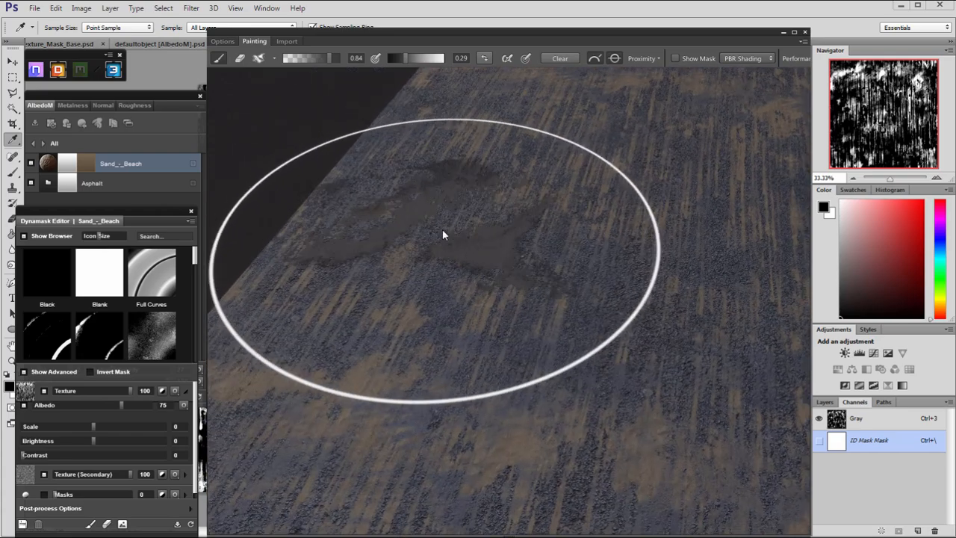
alt+drag(443, 233, 368, 292)
click(175, 390)
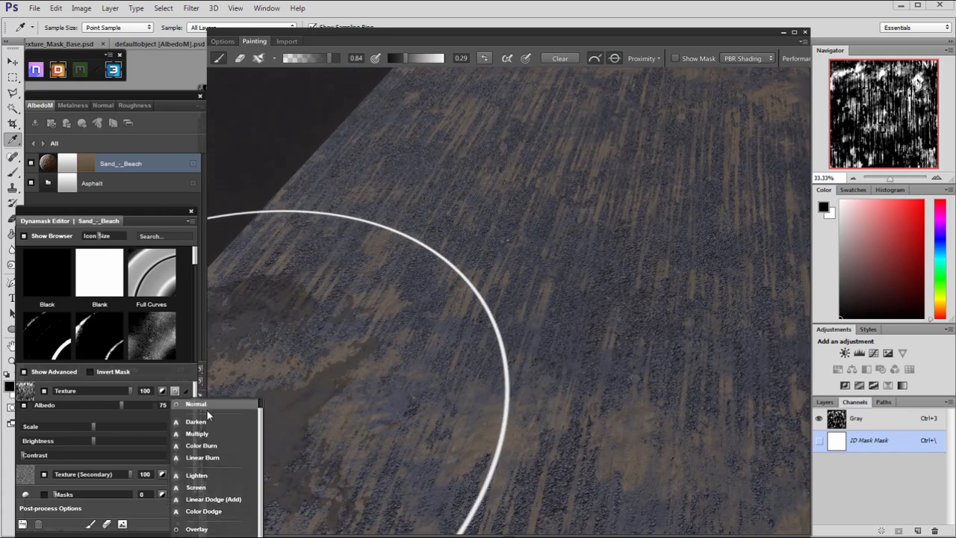
click(233, 503)
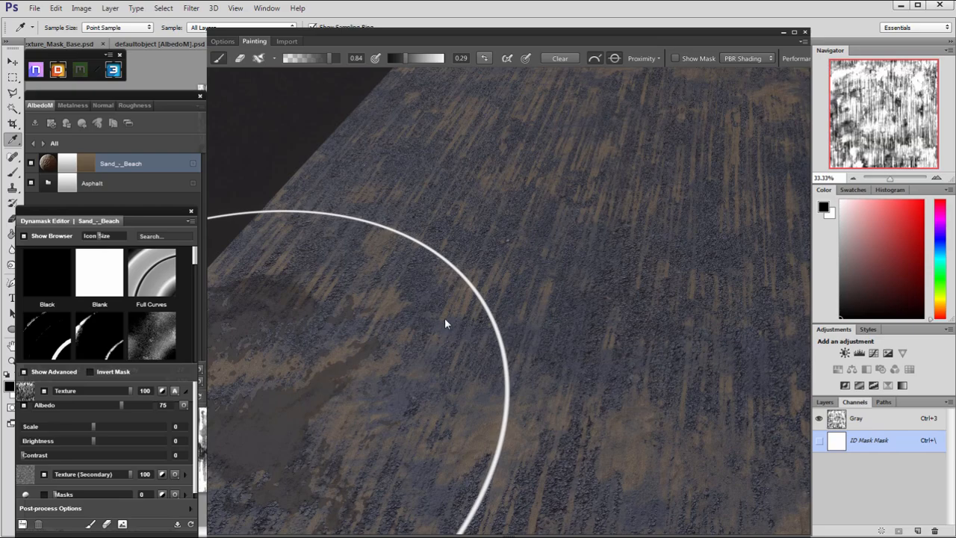
alt+right_drag(523, 338, 447, 271)
mouse_move(447, 275)
alt+mouse_down()
mouse_move(420, 262)
mouse_move(312, 336)
mouse_move(352, 342)
mouse_move(402, 297)
mouse_move(418, 384)
mouse_move(455, 391)
mouse_move(589, 259)
mouse_move(508, 345)
mouse_move(451, 301)
mouse_move(525, 301)
mouse_move(635, 403)
mouse_move(603, 364)
mouse_move(708, 346)
mouse_move(684, 363)
mouse_move(792, 303)
mouse_move(766, 281)
mouse_move(533, 277)
mouse_move(384, 205)
mouse_move(346, 162)
mouse_move(434, 217)
mouse_move(418, 285)
mouse_move(329, 308)
mouse_move(343, 307)
mouse_move(228, 321)
mouse_move(486, 363)
mouse_move(447, 335)
mouse_move(515, 300)
mouse_move(393, 345)
mouse_move(386, 318)
alt+mouse_up()
mouse_move(418, 267)
alt+mouse_down()
mouse_move(494, 269)
mouse_move(573, 215)
alt+mouse_up()
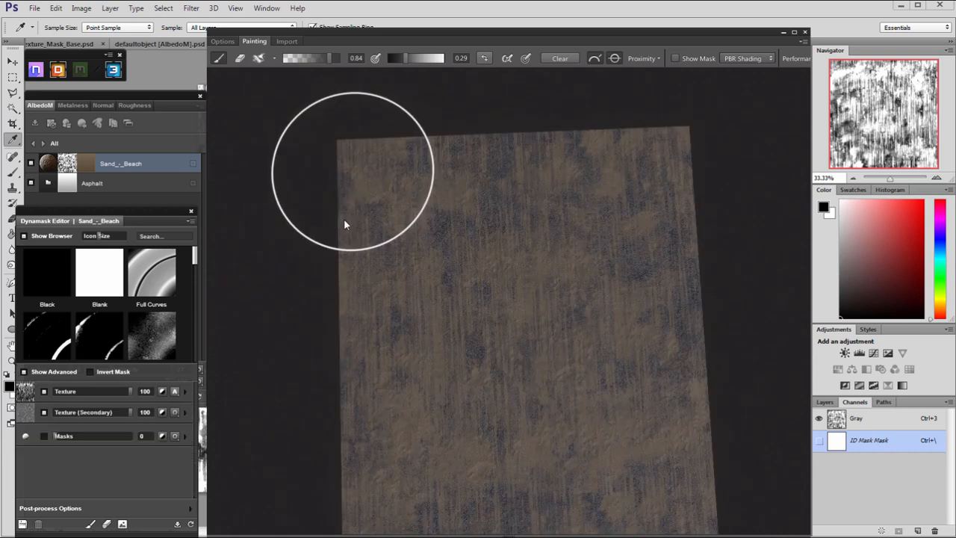
Set the painting brush's value and opacity to 1.00, checking the mask display before returning to PBR shading.
drag(408, 60, 461, 59)
middle_drag(463, 140, 449, 153)
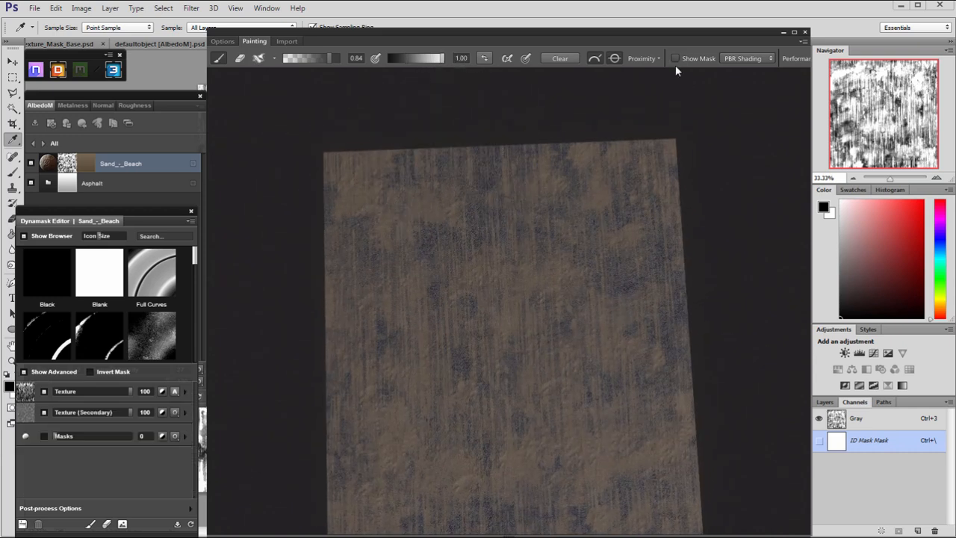
click(675, 58)
mouse_move(610, 122)
middle_down()
mouse_move(600, 139)
mouse_move(616, 142)
mouse_move(576, 139)
middle_up()
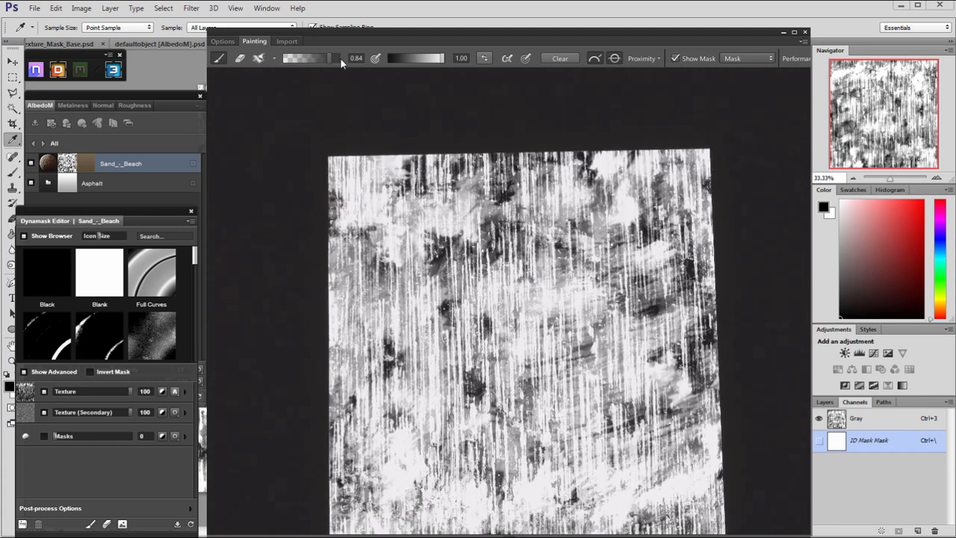
click(684, 60)
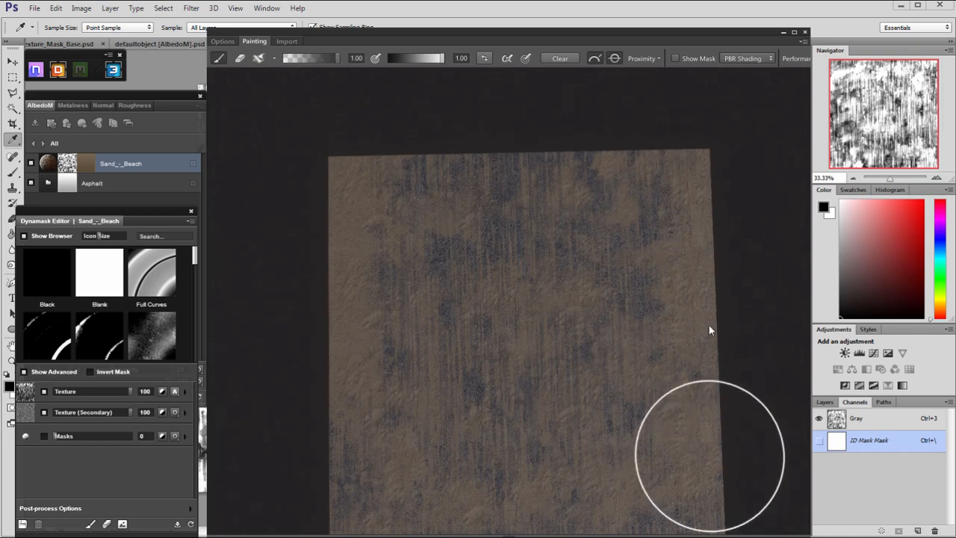
Paint solid sand along the long edges of the road, reducing the brush size for the areas close to the edge.
middle_drag(695, 417, 642, 276)
scroll(642, 278, down, 3)
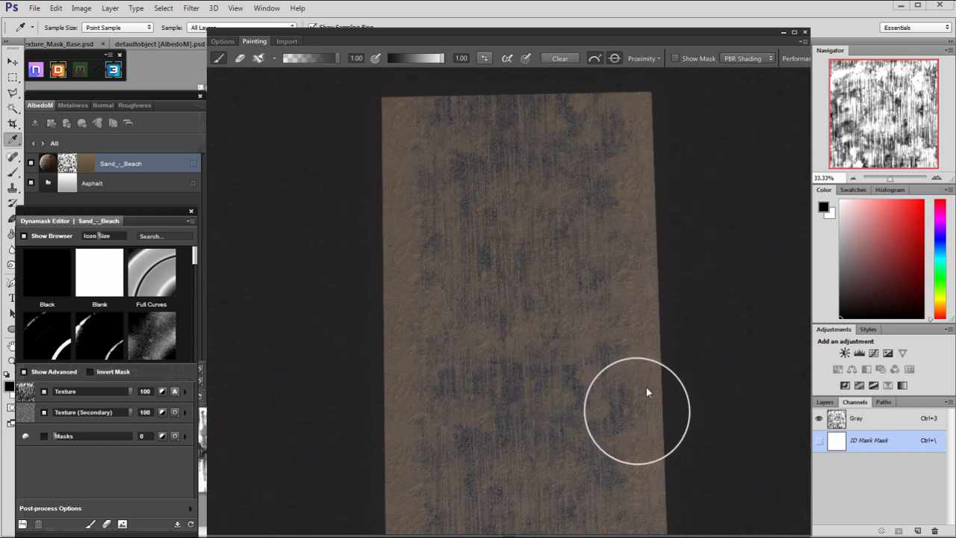
alt+right_drag(644, 438, 518, 249)
mouse_move(518, 249)
alt+mouse_down()
mouse_move(514, 186)
mouse_move(520, 271)
alt+mouse_up()
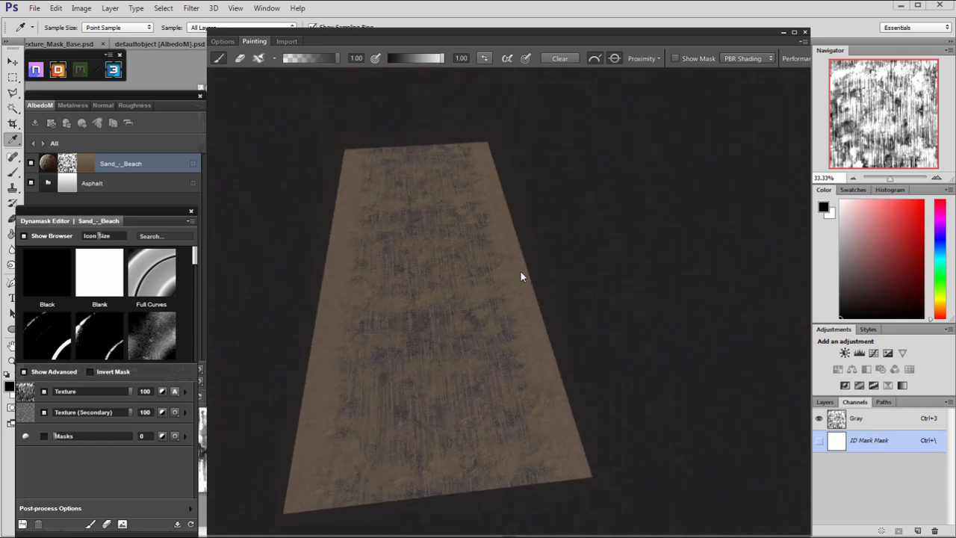
mouse_move(461, 331)
alt+right_down()
mouse_move(455, 382)
mouse_move(609, 471)
alt+right_up()
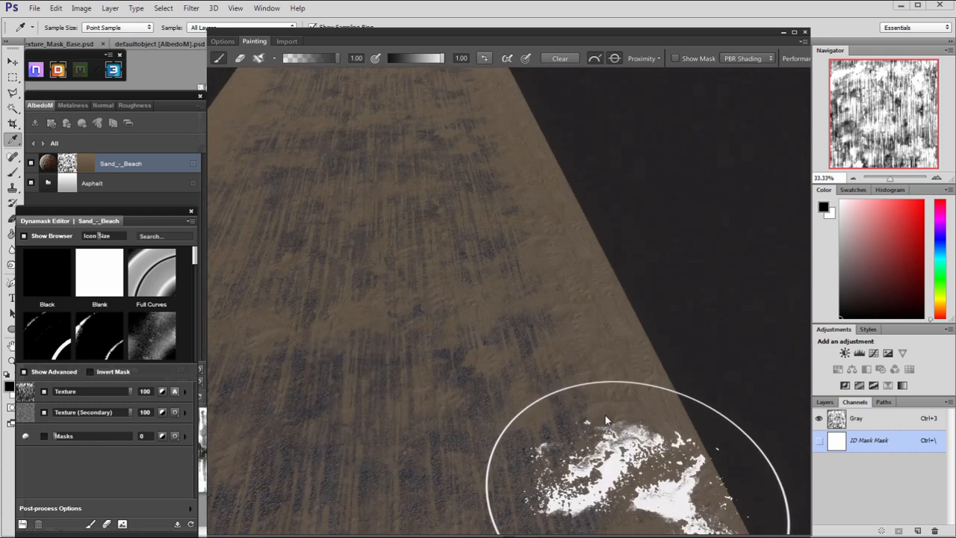
key(bracketleft)
key(bracketleft)
key(bracketleft)
key(bracketleft)
key(bracketleft)
key(bracketleft)
key(bracketleft)
key(bracketleft)
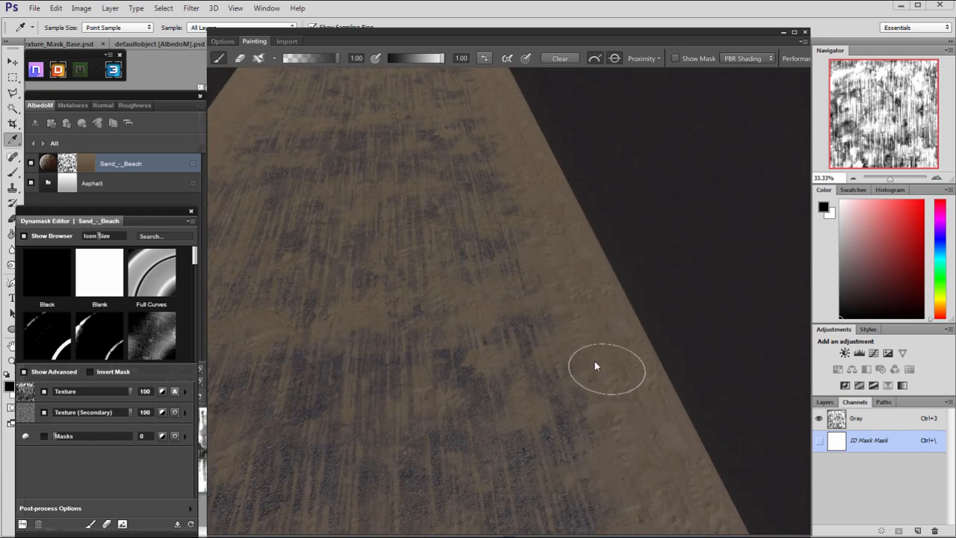
alt+right_drag(698, 493, 624, 435)
alt+middle_drag(624, 435, 588, 353)
alt+right_drag(710, 514, 506, 393)
alt+middle_drag(506, 393, 437, 250)
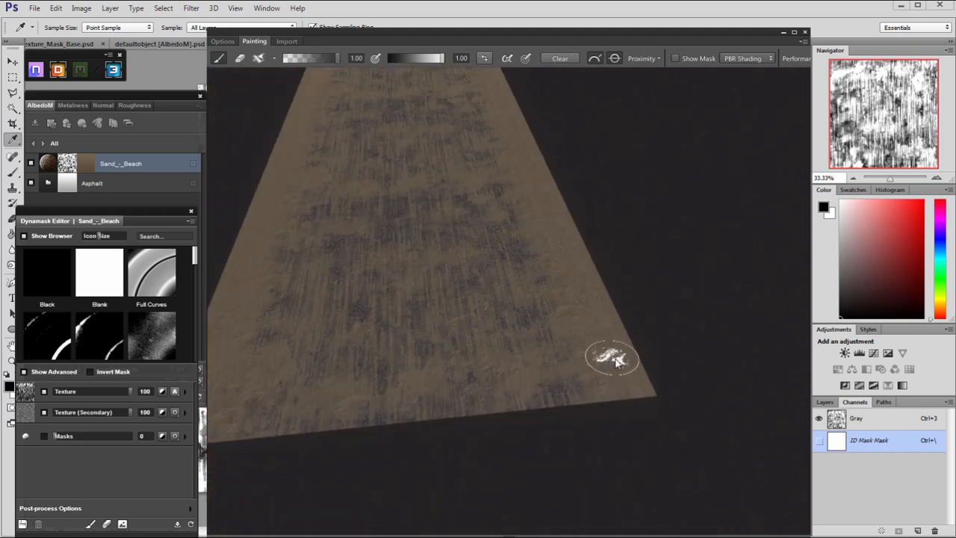
alt+drag(644, 400, 442, 313)
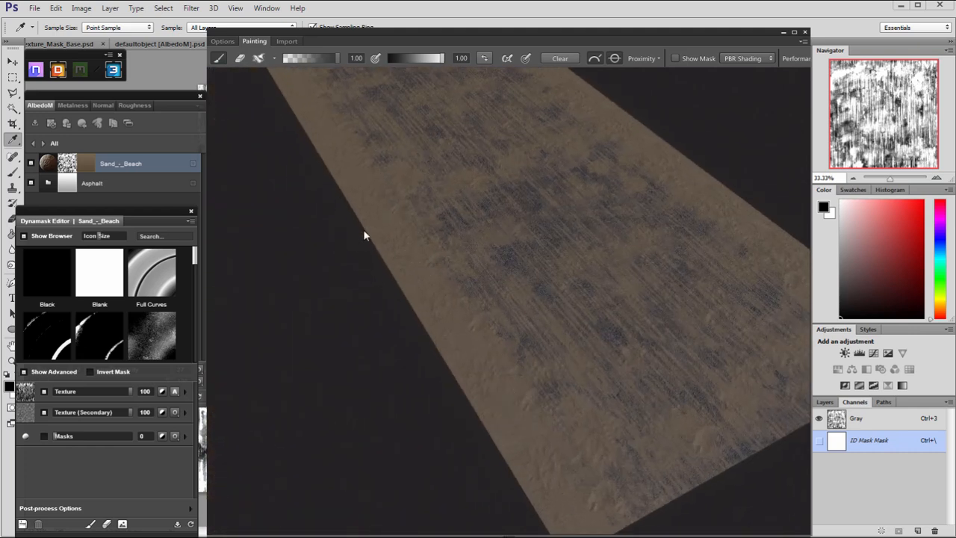
Examine the sand coverage along the edges and centre of the road from several angles and distances.
alt+right_drag(366, 231, 523, 315)
alt+drag(524, 313, 509, 384)
alt+right_drag(508, 385, 607, 337)
alt+drag(607, 336, 703, 267)
alt+right_drag(702, 267, 616, 305)
alt+drag(615, 304, 518, 320)
alt+middle_drag(519, 320, 539, 383)
alt+right_drag(539, 383, 355, 314)
alt+middle_drag(496, 366, 451, 266)
alt+drag(450, 265, 451, 307)
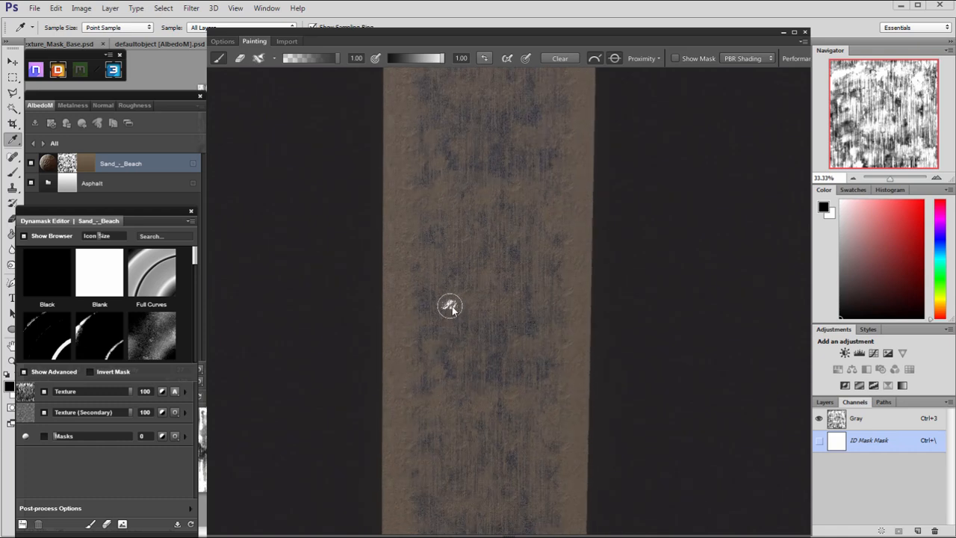
alt+drag(506, 415, 509, 386)
alt+right_drag(509, 386, 530, 357)
alt+middle_drag(531, 357, 523, 392)
alt+right_drag(523, 392, 635, 448)
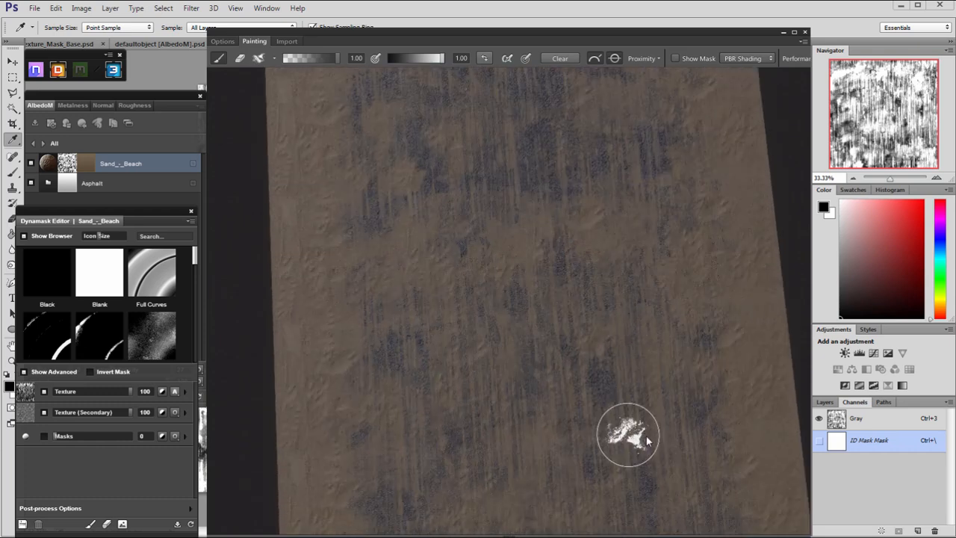
alt+middle_drag(635, 448, 587, 416)
alt+right_drag(586, 417, 598, 423)
alt+middle_drag(598, 423, 624, 441)
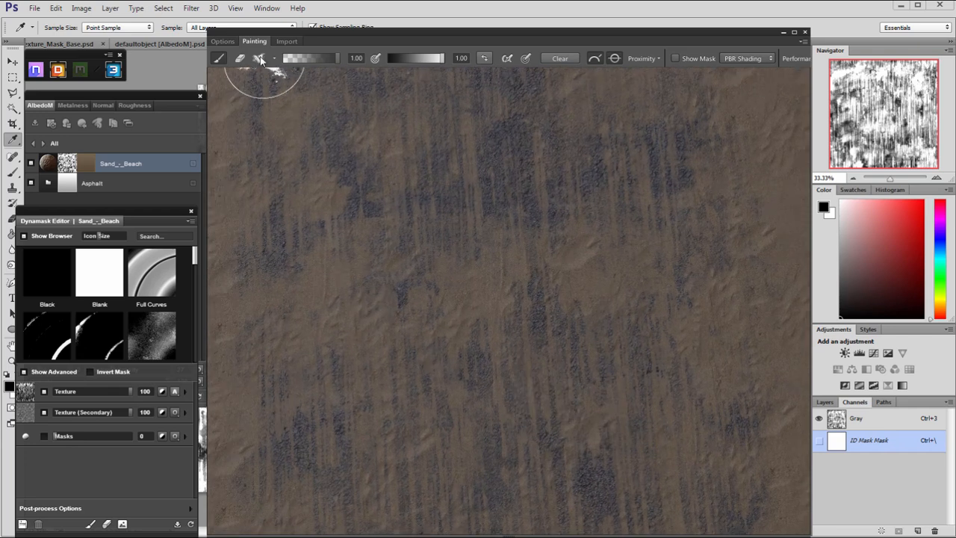
Browse the brush categories and choose a streaky dry-bristle brush from the Brush Tip Shapes category.
click(260, 63)
click(360, 81)
click(392, 81)
click(354, 81)
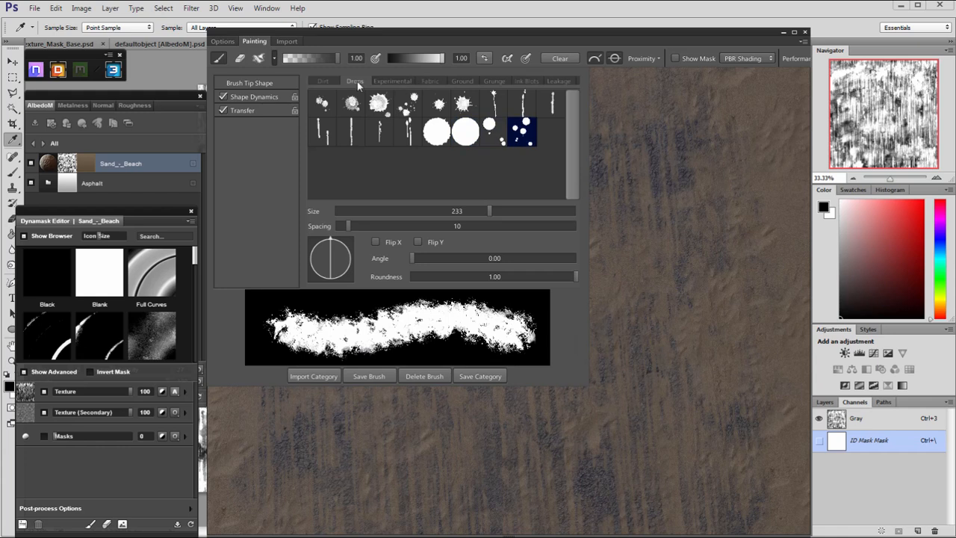
click(320, 81)
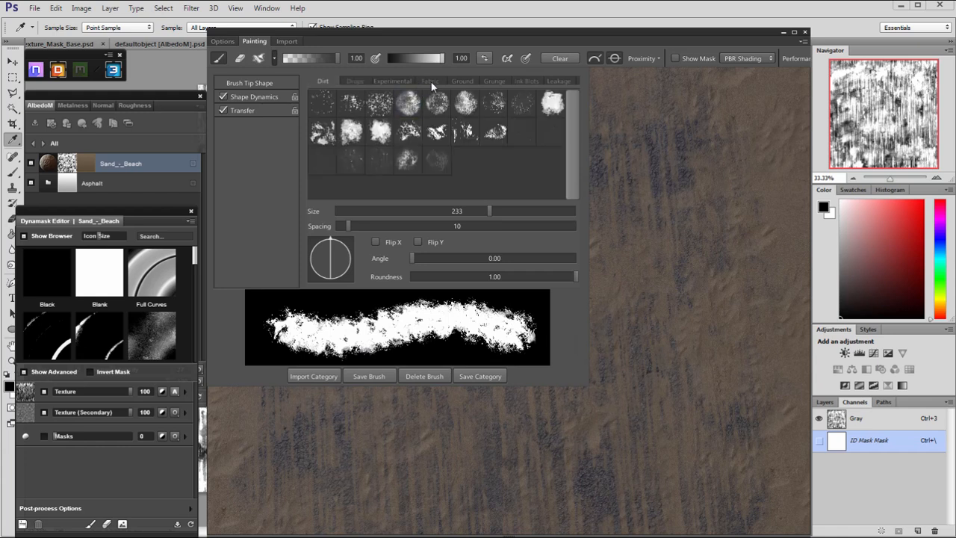
click(405, 82)
click(427, 82)
scroll(382, 80, up, 1)
click(338, 80)
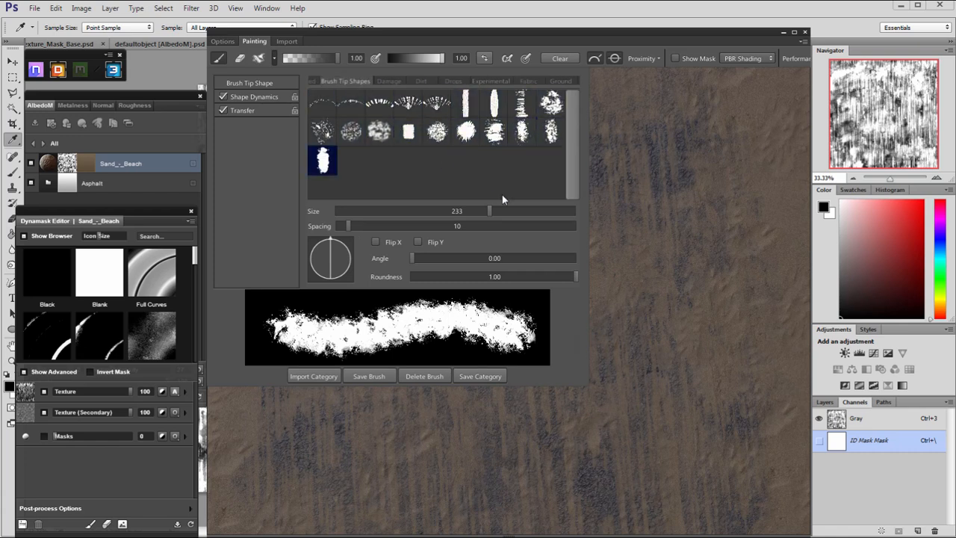
click(474, 164)
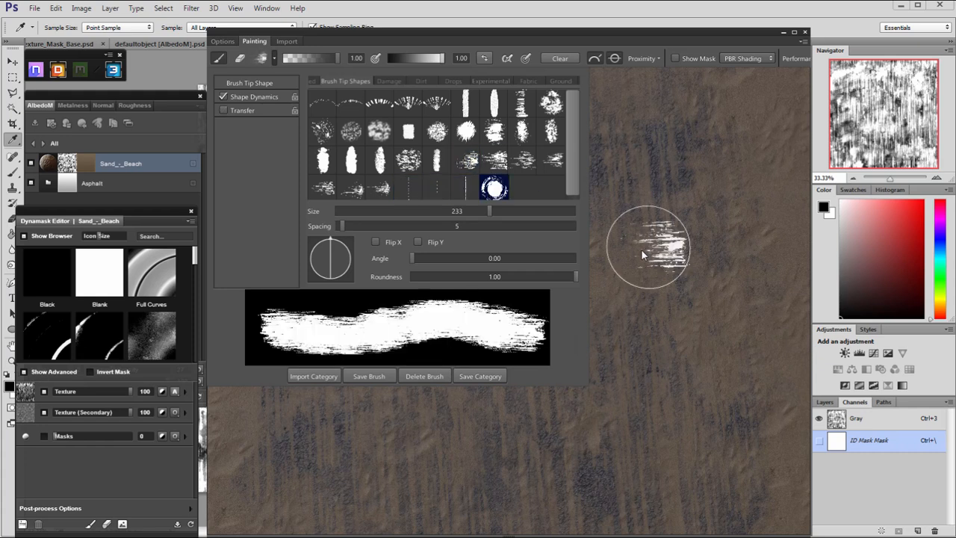
Turn off the brush's shape dynamics, set its spacing to 331, and swap its paint value to black.
click(222, 97)
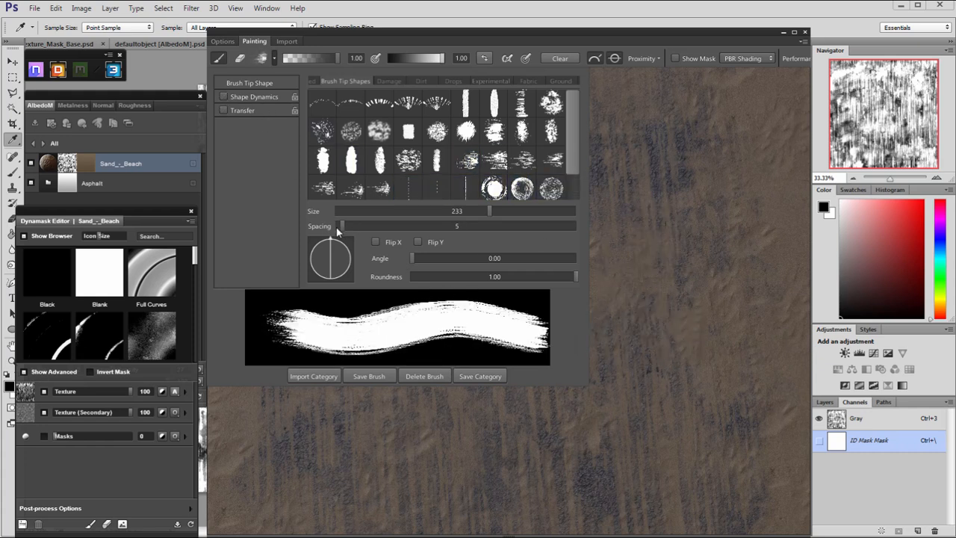
drag(340, 226, 615, 239)
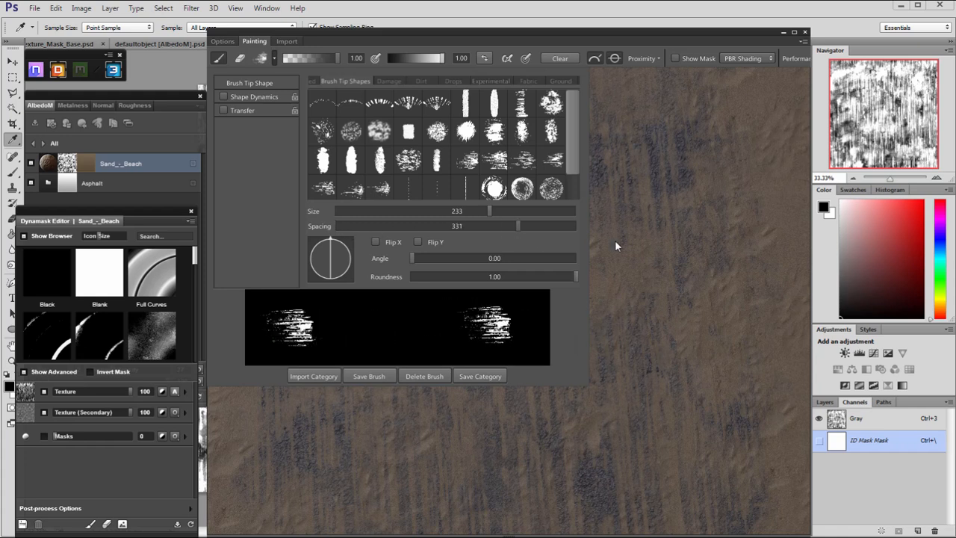
mouse_move(547, 402)
right_down()
mouse_move(505, 282)
mouse_move(515, 283)
right_up()
click(473, 305)
key(x)
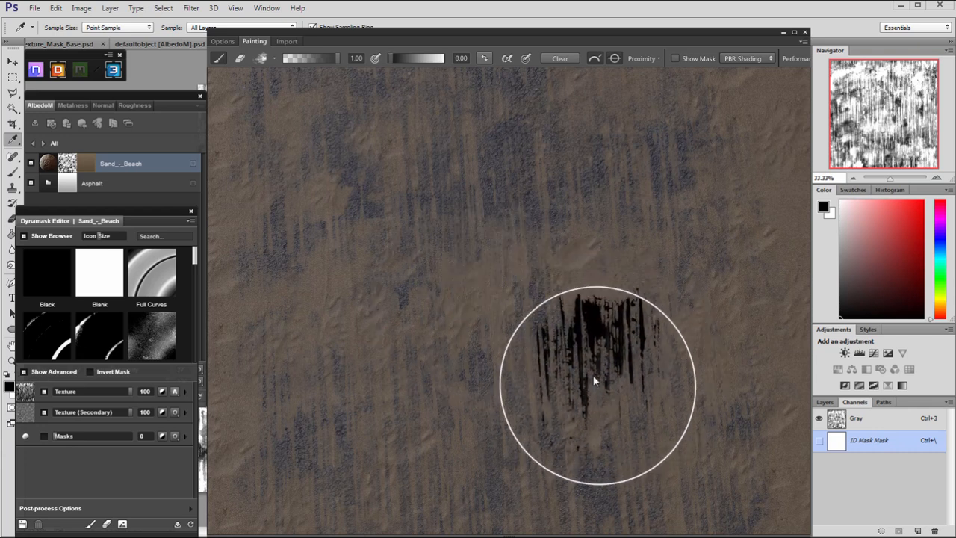
Set the brush opacity to 0.51 and stamp black streaks on the sand in the middle of the road.
click(311, 59)
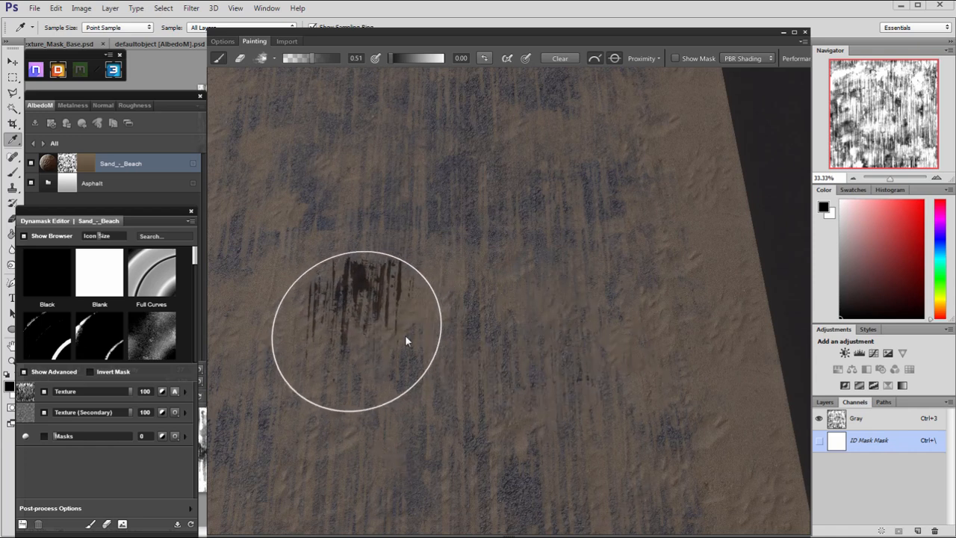
right_drag(502, 283, 417, 321)
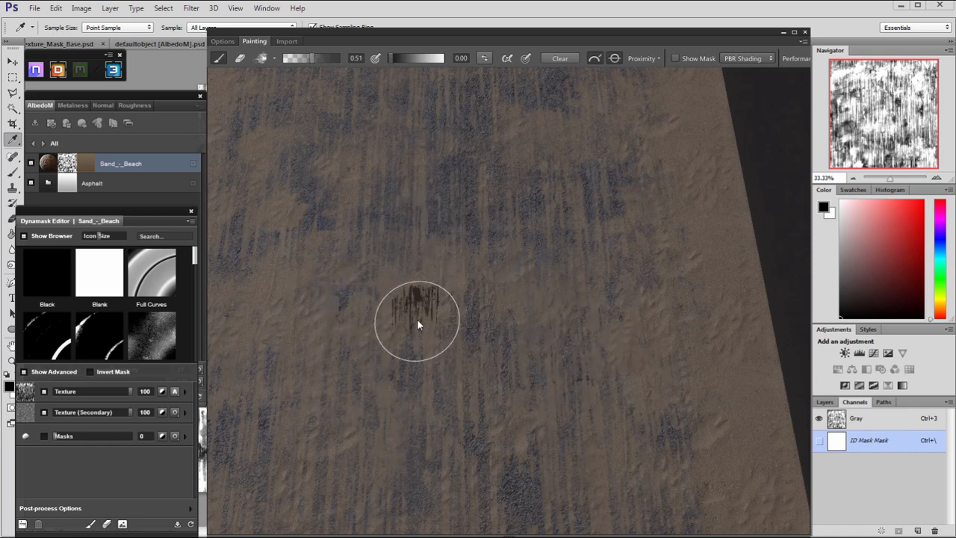
middle_drag(369, 319, 395, 329)
right_drag(418, 316, 509, 282)
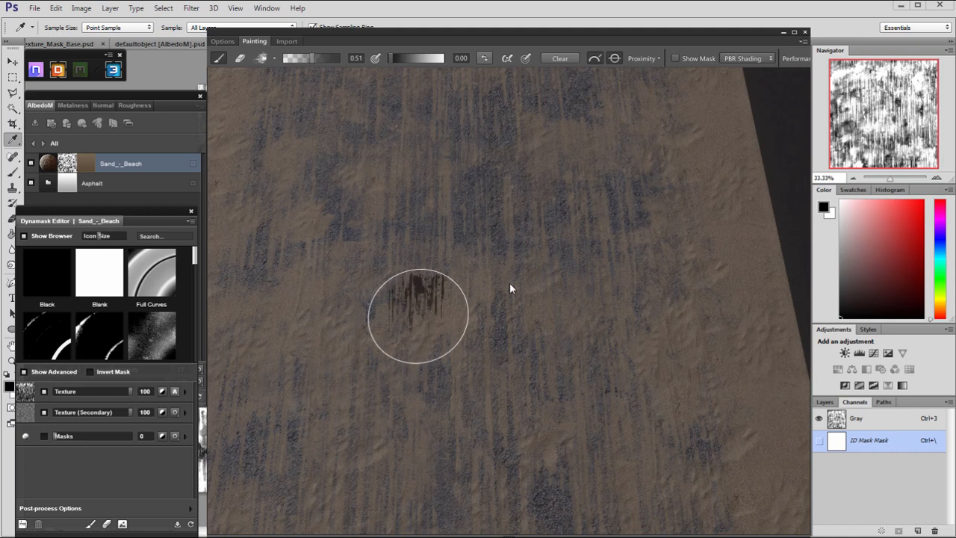
Set the brush opacity to 1.00 and stamp black streaks along the middle of the road to reveal the asphalt.
drag(332, 59, 349, 59)
mouse_move(553, 407)
alt+mouse_down()
mouse_move(517, 344)
mouse_move(528, 334)
alt+mouse_up()
alt+drag(494, 419, 467, 347)
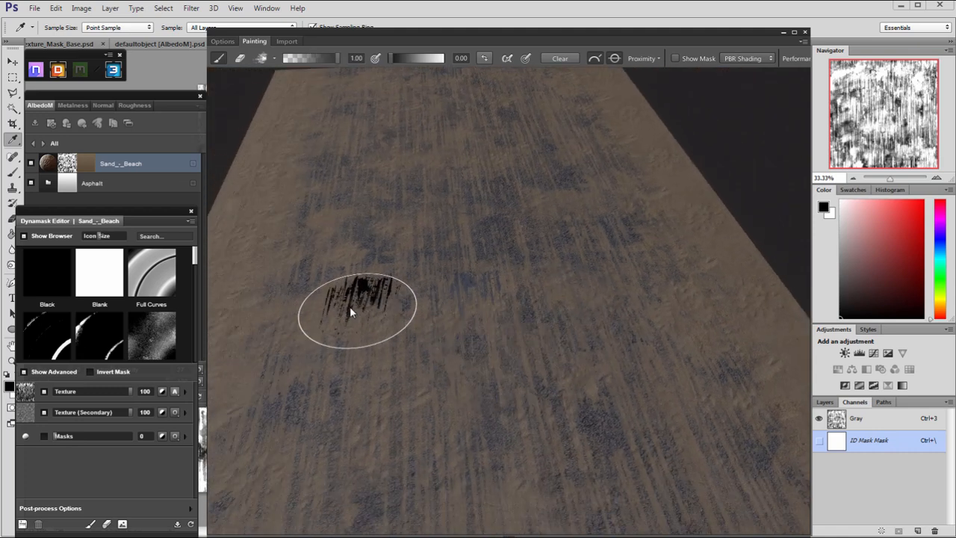
mouse_move(350, 355)
alt+mouse_down()
mouse_move(487, 376)
mouse_move(480, 337)
alt+mouse_up()
right_drag(465, 317, 509, 287)
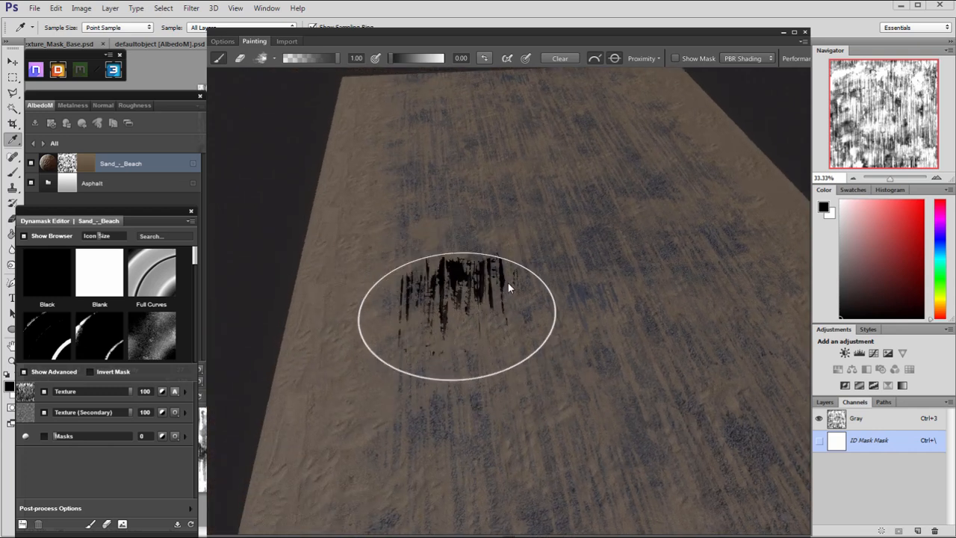
mouse_move(566, 380)
alt+mouse_down()
mouse_move(535, 407)
mouse_move(535, 303)
mouse_move(647, 356)
mouse_move(640, 369)
alt+mouse_up()
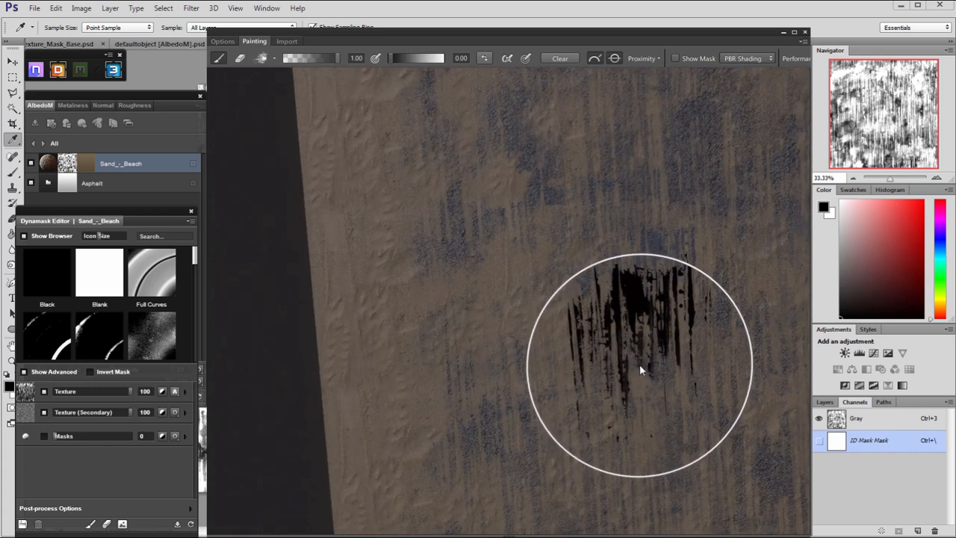
alt+middle_drag(665, 390, 580, 404)
alt+right_drag(580, 404, 506, 350)
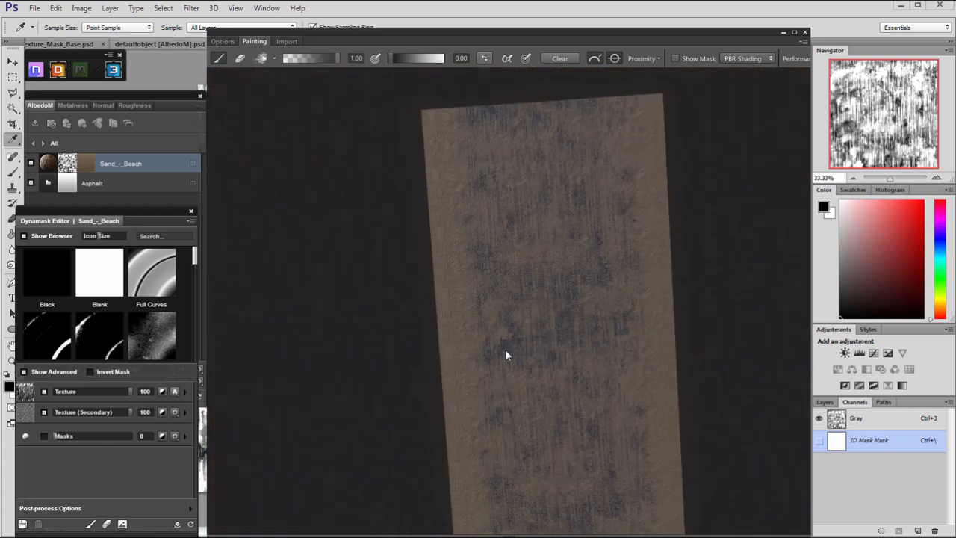
alt+middle_drag(587, 295, 508, 254)
alt+middle_drag(543, 295, 535, 279)
alt+right_drag(534, 278, 565, 332)
mouse_move(556, 364)
alt+mouse_down()
mouse_move(542, 245)
mouse_move(523, 244)
mouse_move(605, 356)
mouse_move(659, 311)
mouse_move(617, 329)
alt+mouse_up()
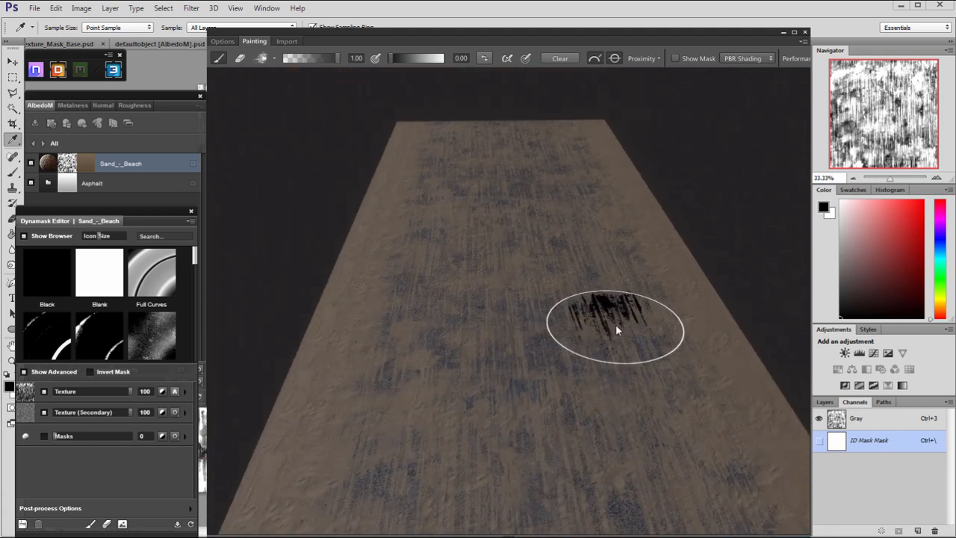
Set the brush's paint value to 0.40 and stamp grey streaks over the middle of the road.
click(410, 59)
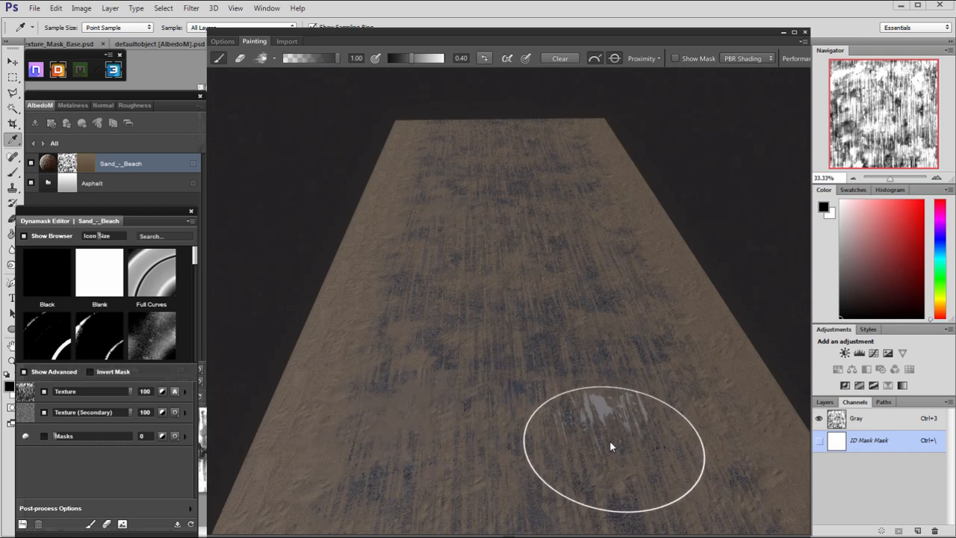
alt+drag(517, 428, 529, 430)
alt+right_drag(529, 430, 585, 459)
alt+drag(525, 426, 502, 423)
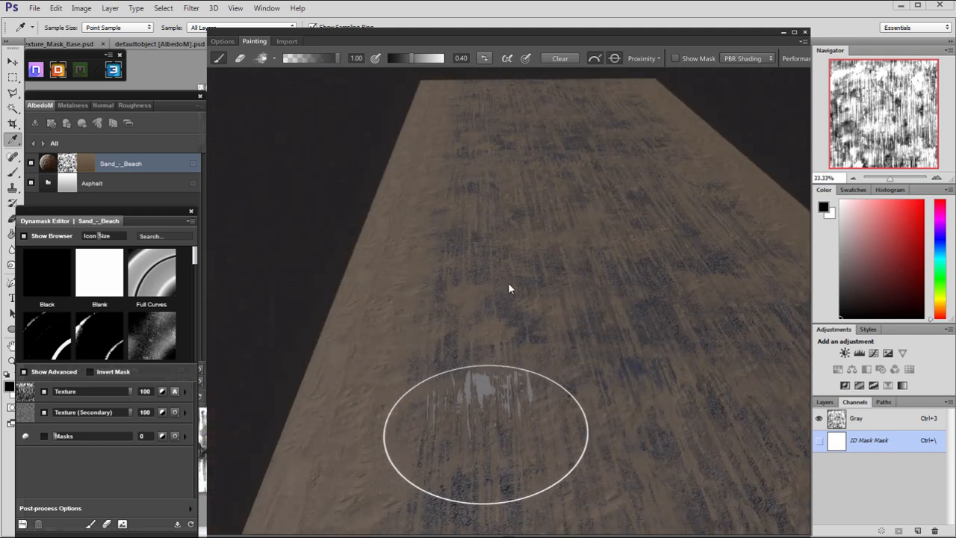
alt+drag(634, 359, 633, 373)
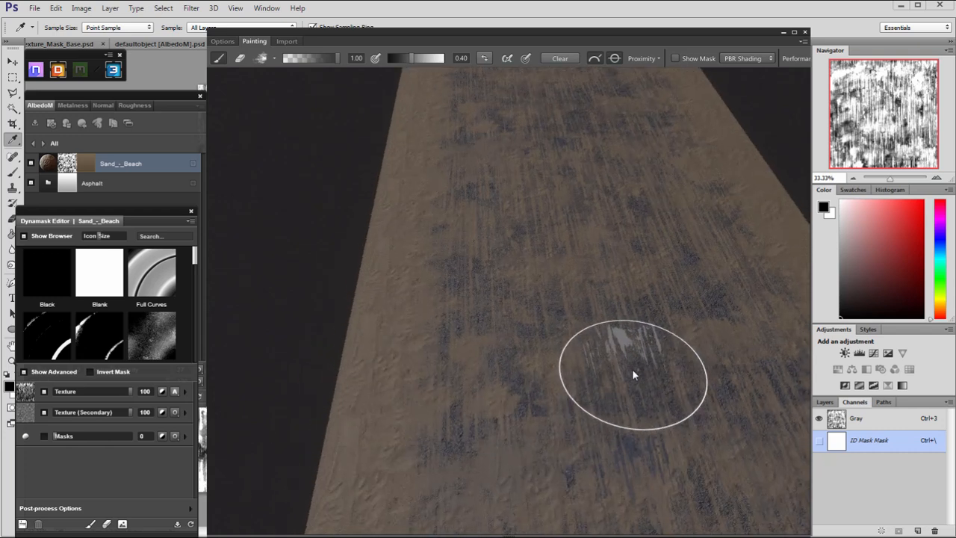
alt+middle_drag(633, 370, 585, 243)
Set the brush's paint value to 0.10 and stamp dark streaks over the sand in the middle of the road.
mouse_move(422, 59)
mouse_down()
mouse_move(447, 60)
mouse_move(391, 58)
mouse_up()
click(635, 394)
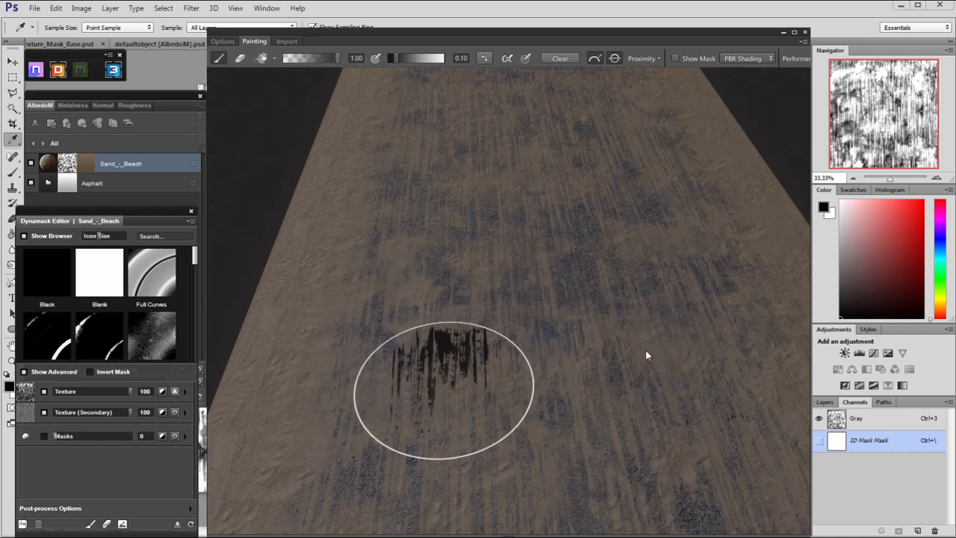
mouse_move(657, 301)
alt+mouse_down()
mouse_move(630, 207)
mouse_move(498, 300)
alt+mouse_up()
alt+right_drag(548, 332, 307, 222)
alt+drag(307, 223, 587, 319)
mouse_move(588, 319)
alt+right_down()
mouse_move(722, 389)
mouse_move(608, 377)
alt+right_up()
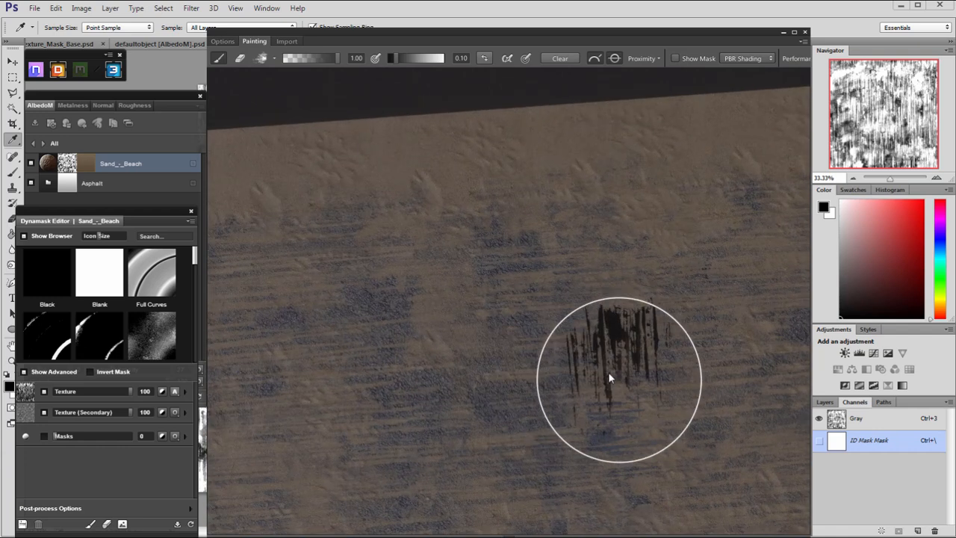
Choose the soft round brush tip and paint with it on the sand streaks near the road's edge.
click(261, 59)
click(312, 80)
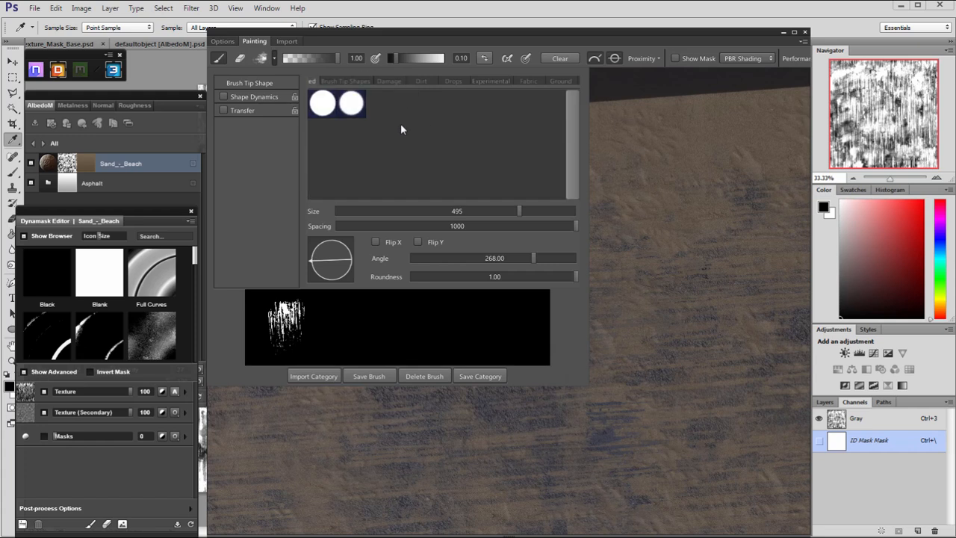
click(406, 103)
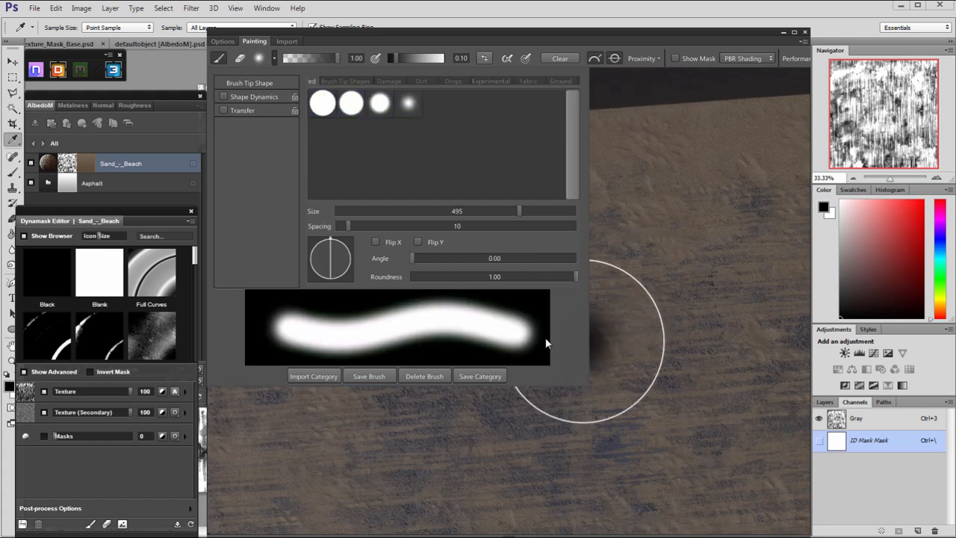
click(583, 421)
right_drag(507, 288, 503, 404)
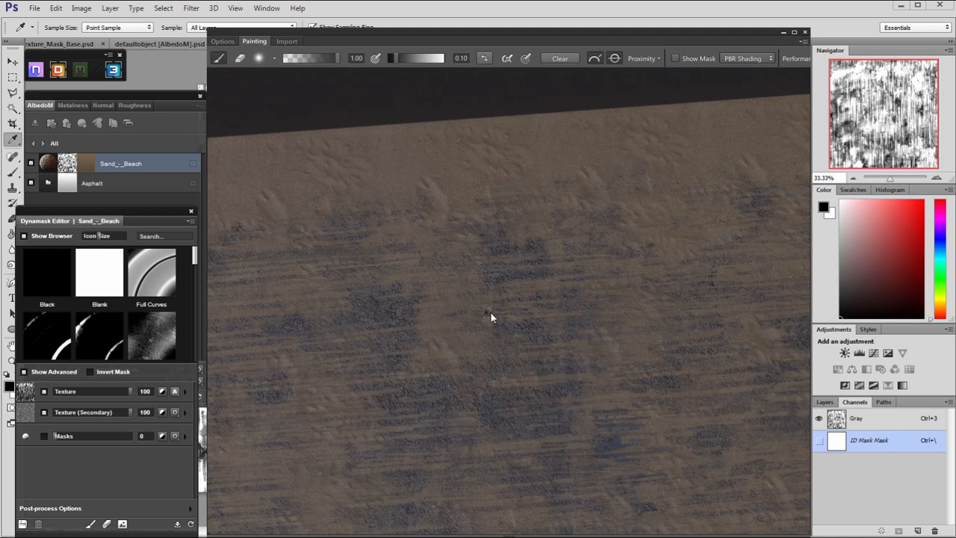
alt+drag(534, 304, 481, 352)
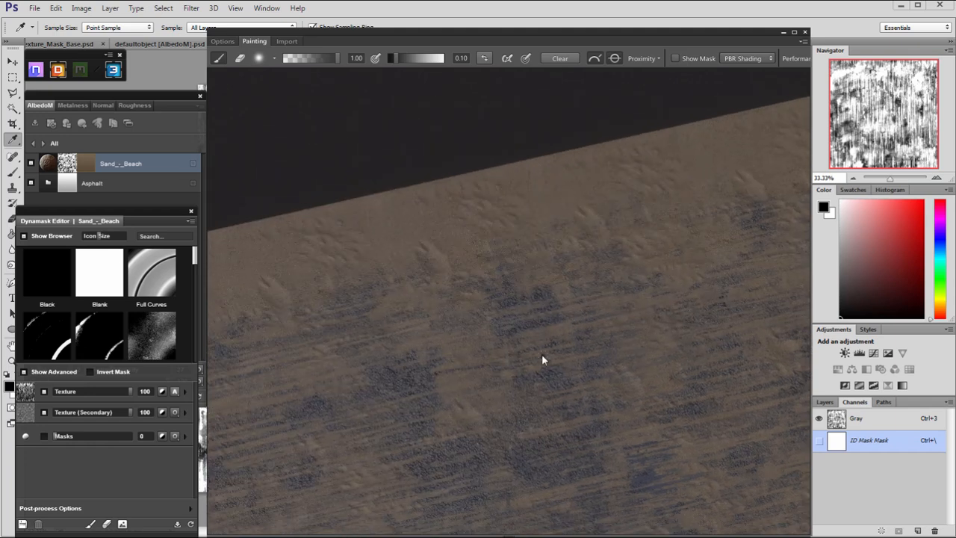
Turn on the soft brush's shape dynamics and control its size with pen pressure.
click(259, 60)
click(251, 97)
click(396, 99)
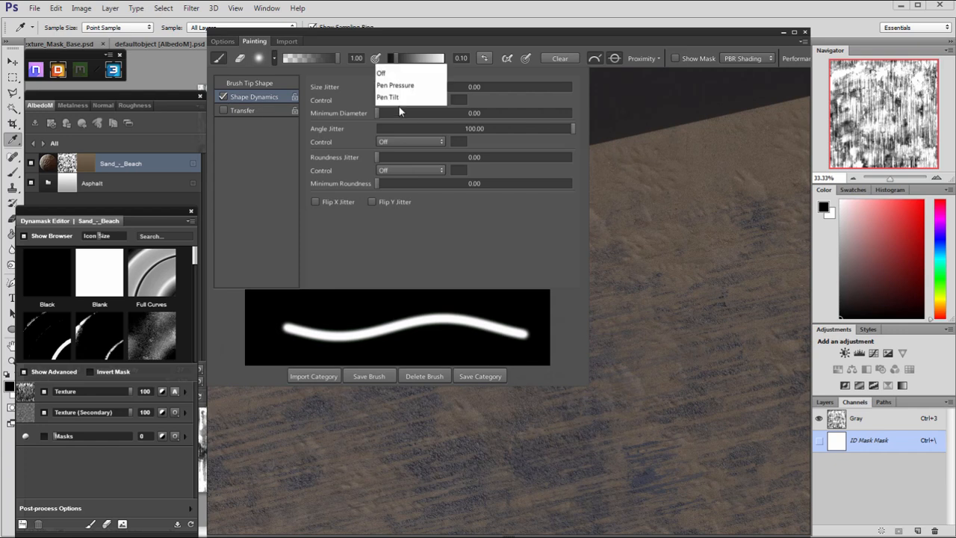
click(409, 89)
click(605, 335)
Paint fine touch-ups on the road's sand mask, switching the soft brush's paint value between 0.10 and 0.90.
middle_drag(477, 351, 519, 348)
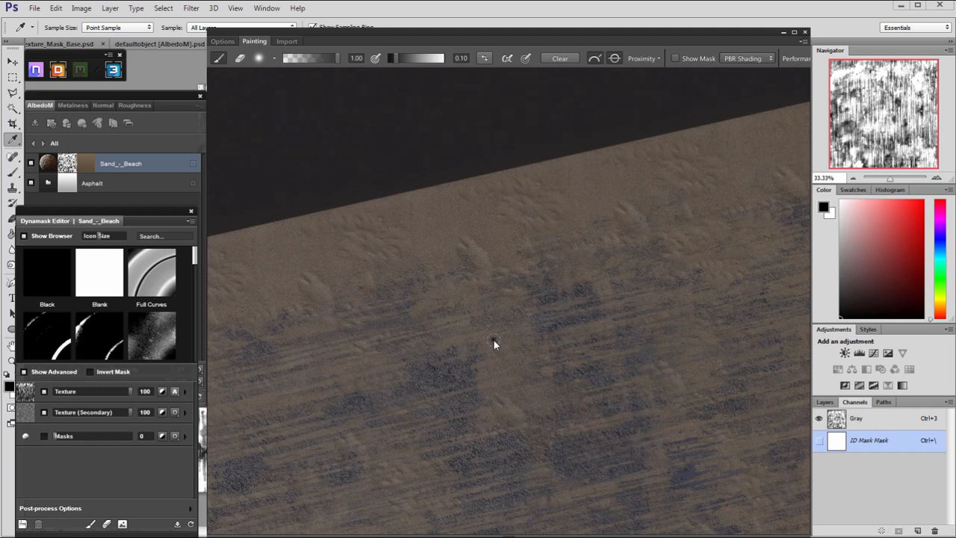
click(517, 357)
middle_drag(580, 434, 589, 364)
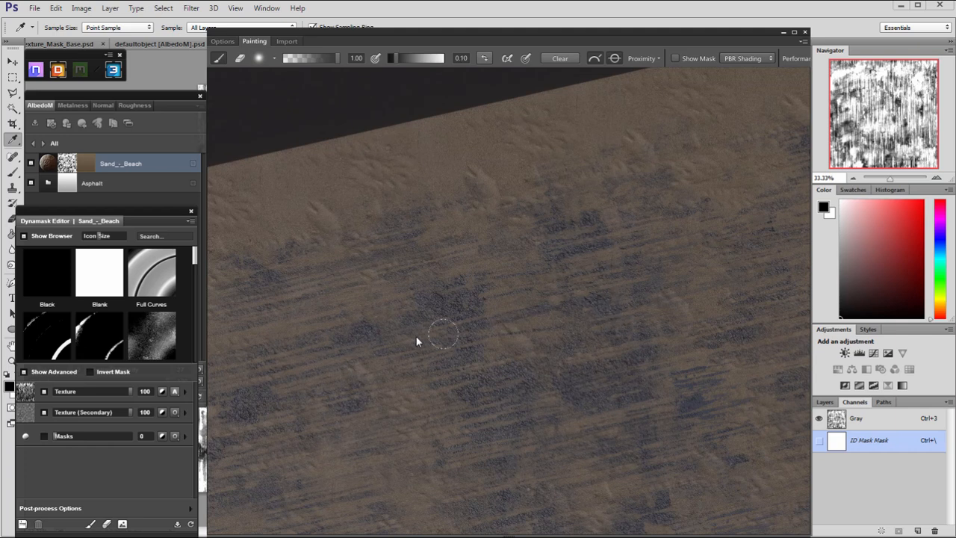
key(9)
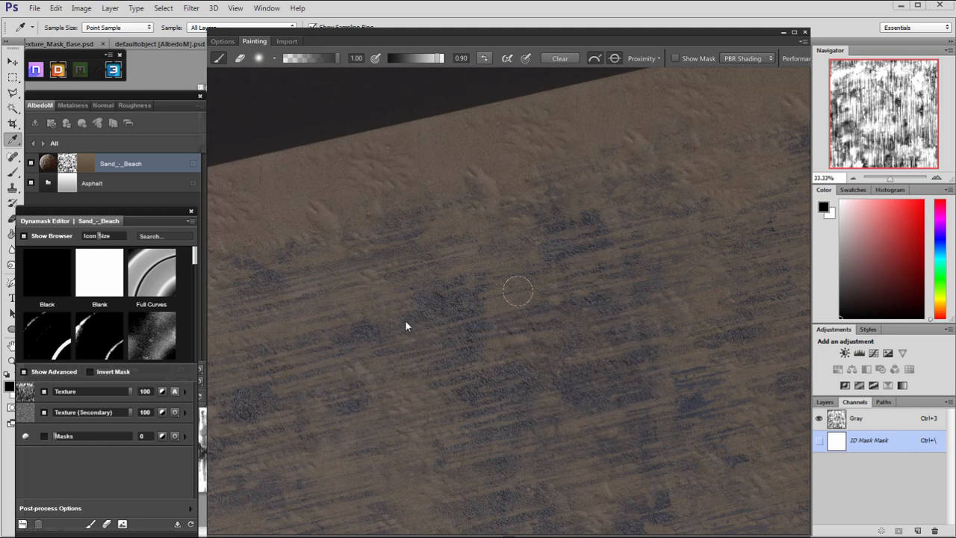
key(1)
middle_drag(613, 390, 584, 237)
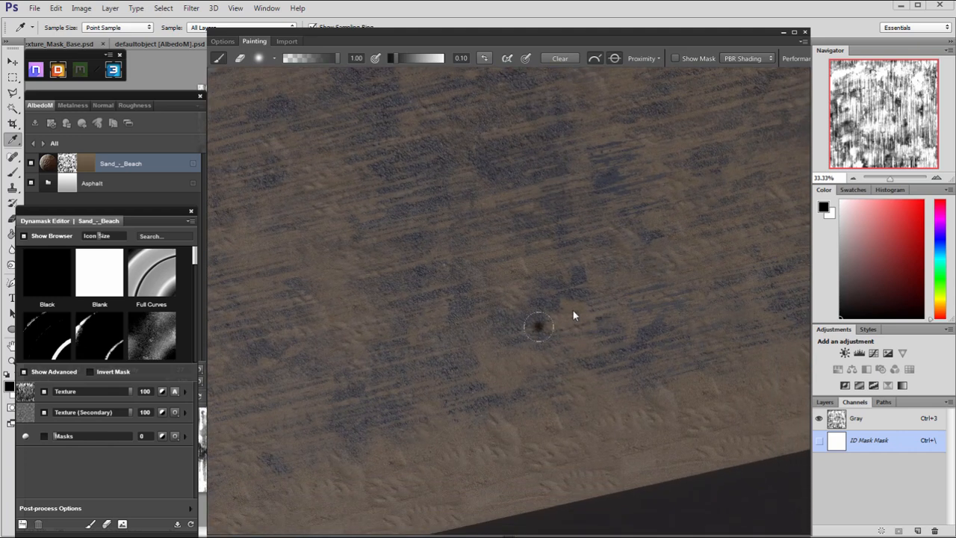
alt+drag(579, 376, 431, 344)
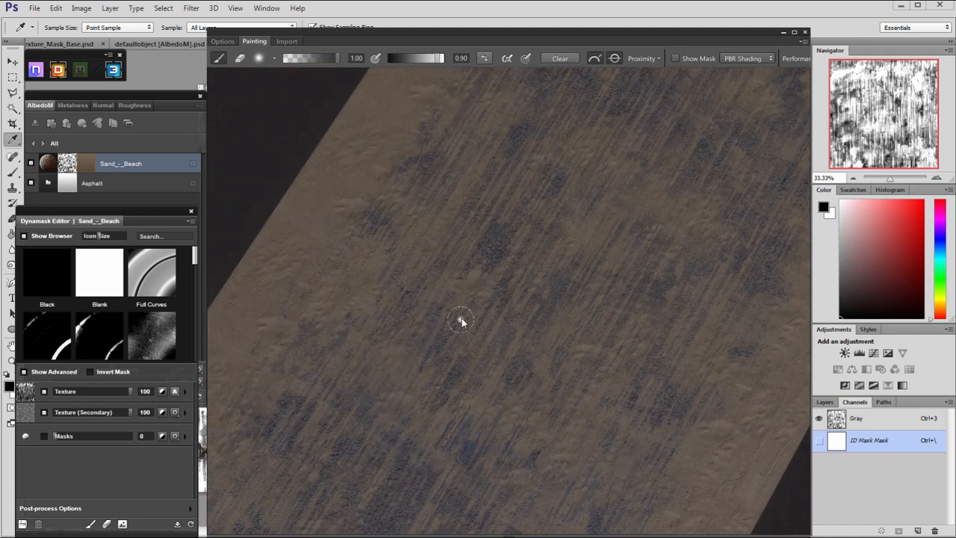
key(x)
Check the painted sand along the whole road from several angles and finish painting the Sand_-_Beach mask.
alt+right_drag(414, 441, 618, 380)
alt+drag(618, 380, 498, 257)
alt+right_drag(498, 259, 581, 307)
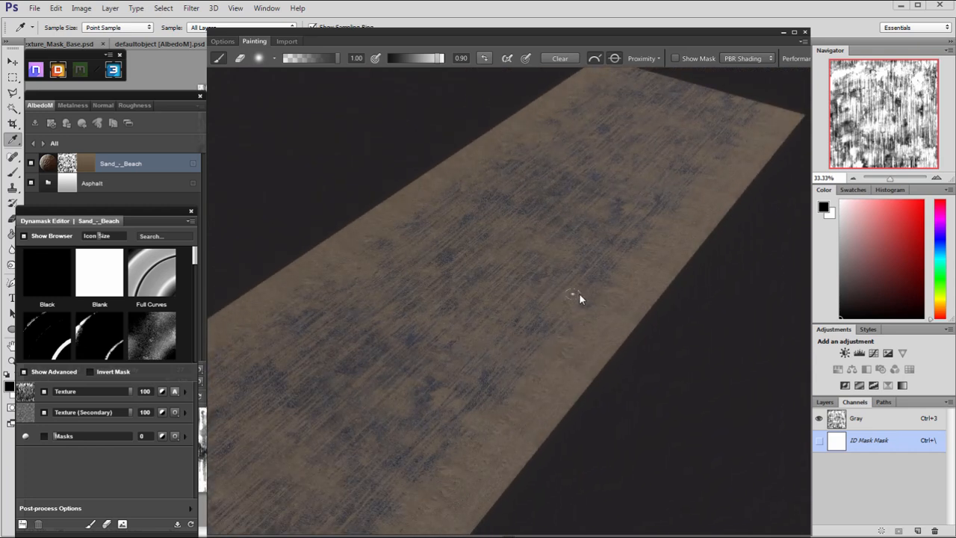
alt+drag(576, 305, 637, 299)
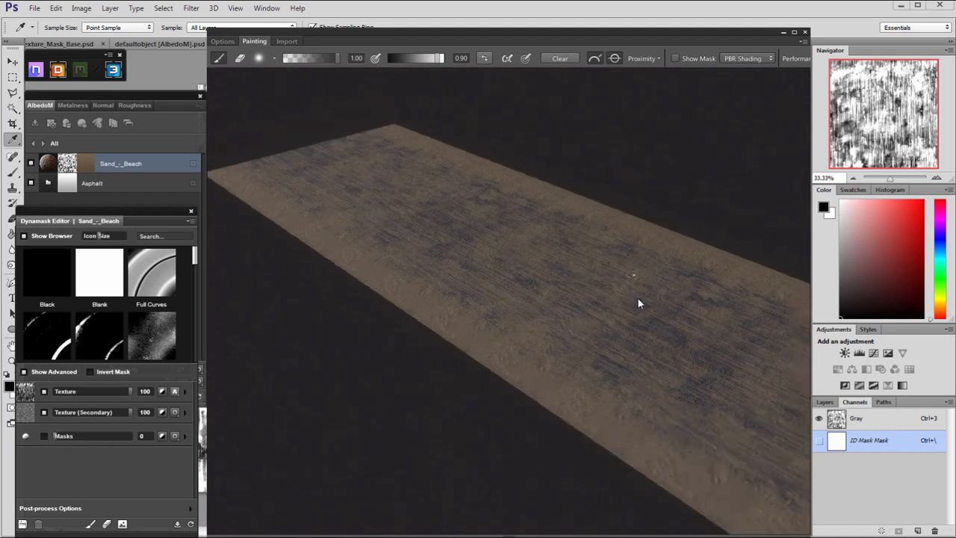
alt+right_drag(637, 299, 662, 331)
alt+middle_drag(662, 331, 651, 257)
alt+drag(651, 258, 336, 424)
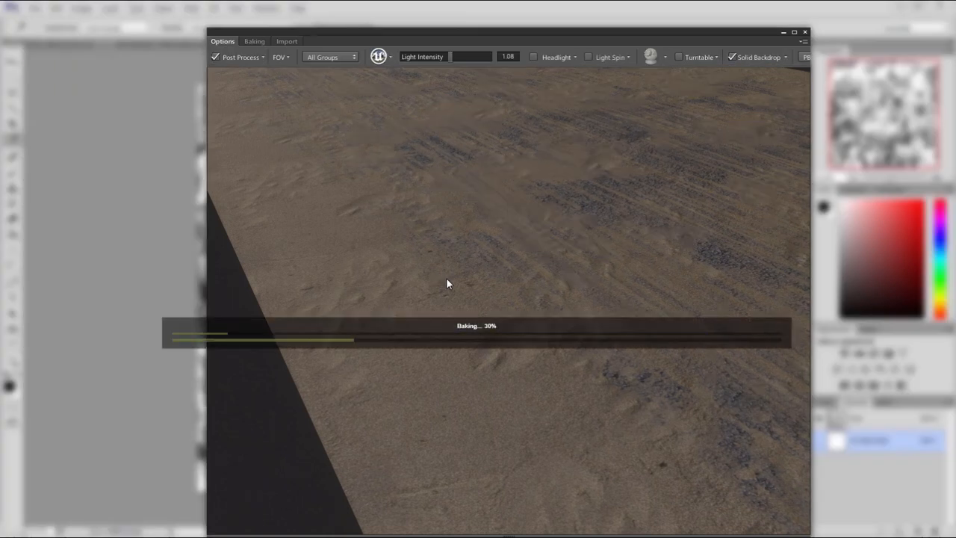
alt+drag(544, 321, 273, 218)
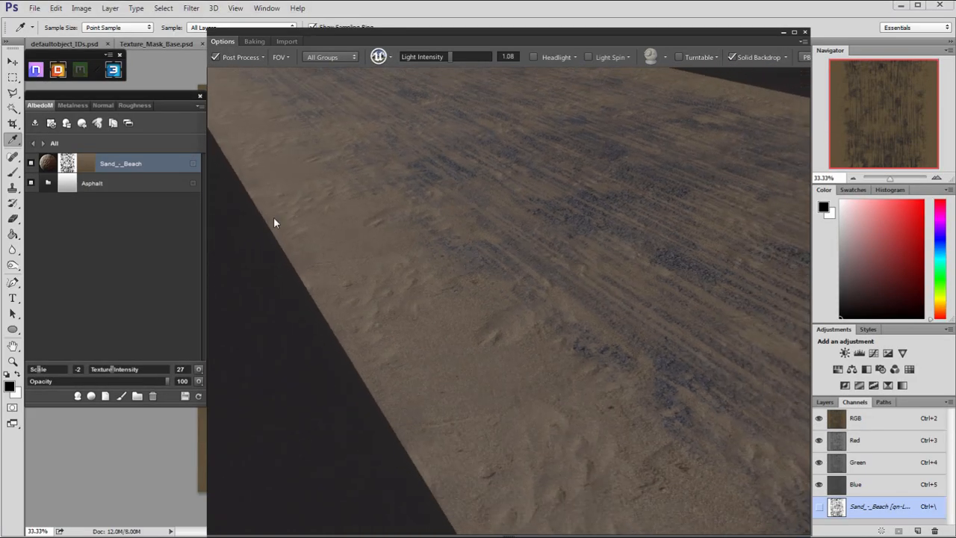
Set the Sand_-_Beach layer's texture intensity to 24 in the normal map.
click(103, 106)
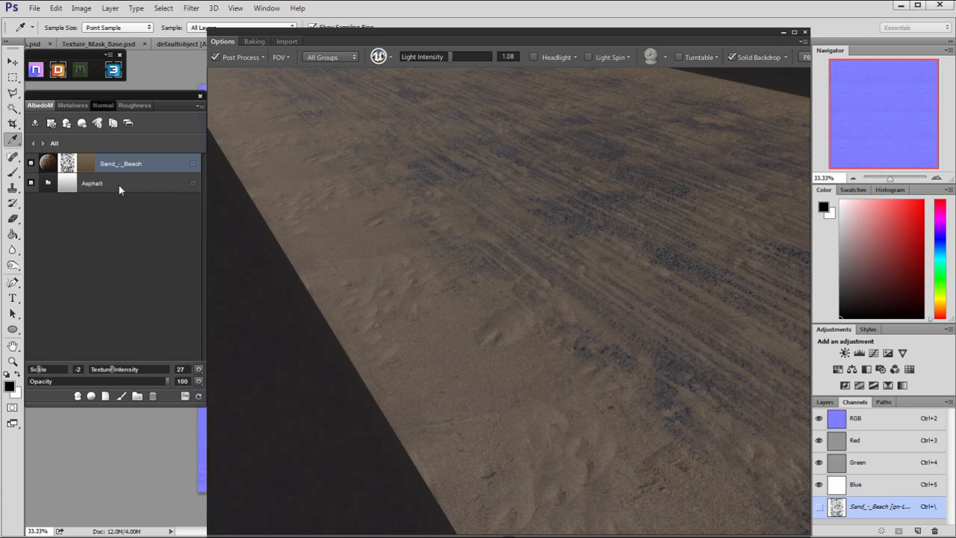
click(111, 370)
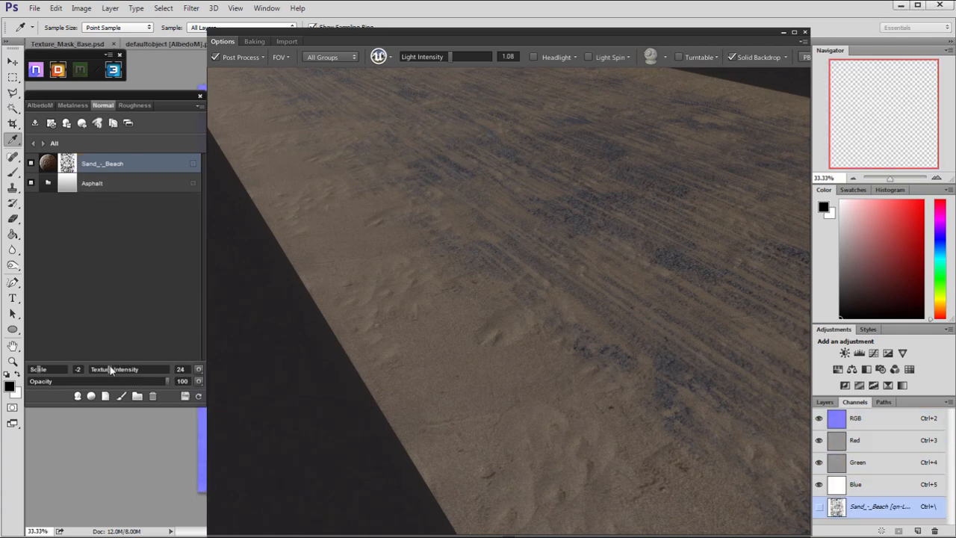
alt+drag(486, 328, 396, 226)
Apply the 01 - Clean post-process preset to the 3D preview and check the road with it.
click(261, 57)
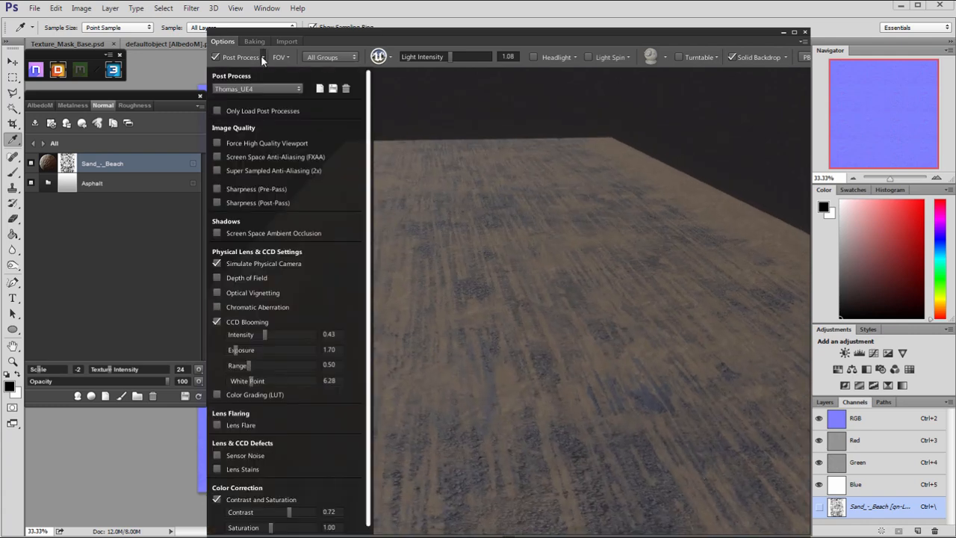
click(262, 89)
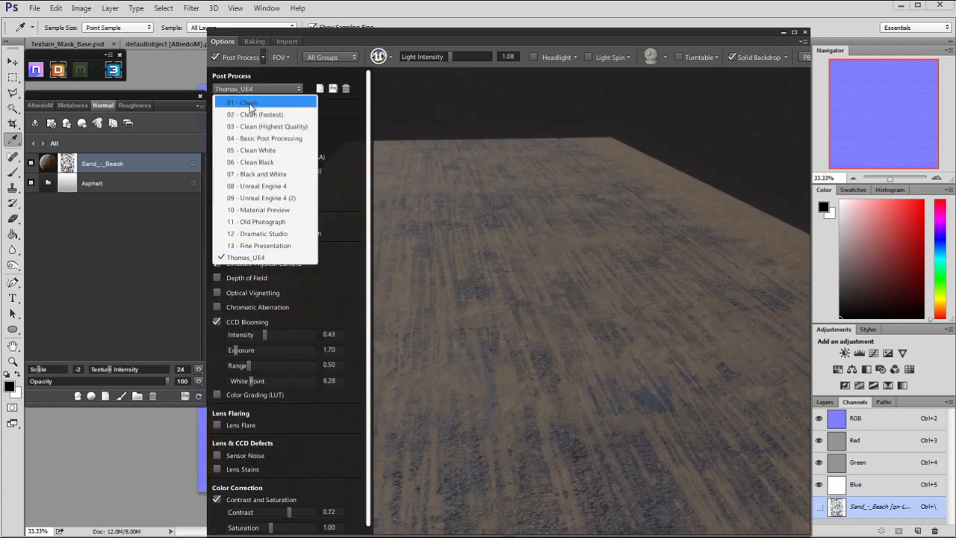
click(247, 103)
alt+drag(506, 218, 313, 349)
scroll(444, 241, down, 3)
scroll(457, 292, up, 4)
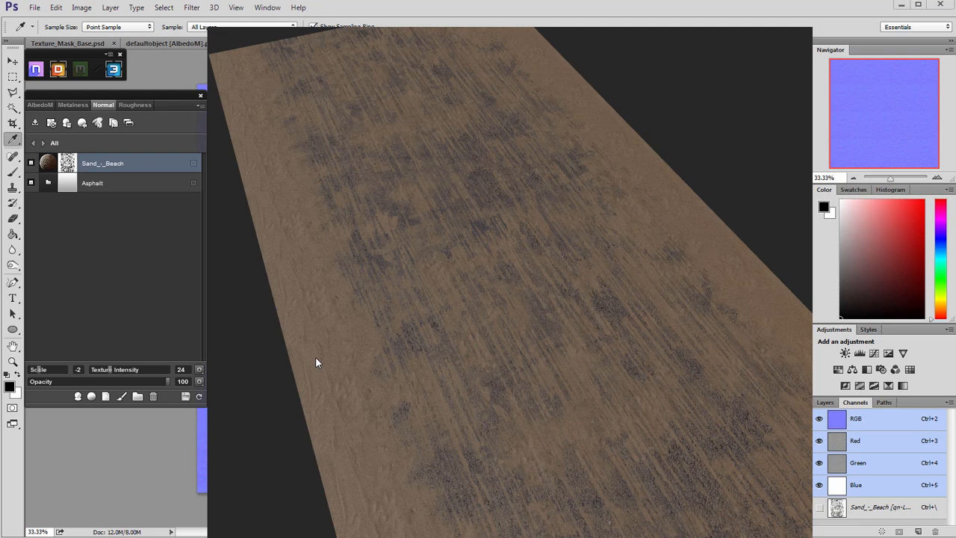
drag(370, 301, 330, 289)
View the mask export options for the Sand_-_Beach layer and close them without exporting.
right_click(68, 166)
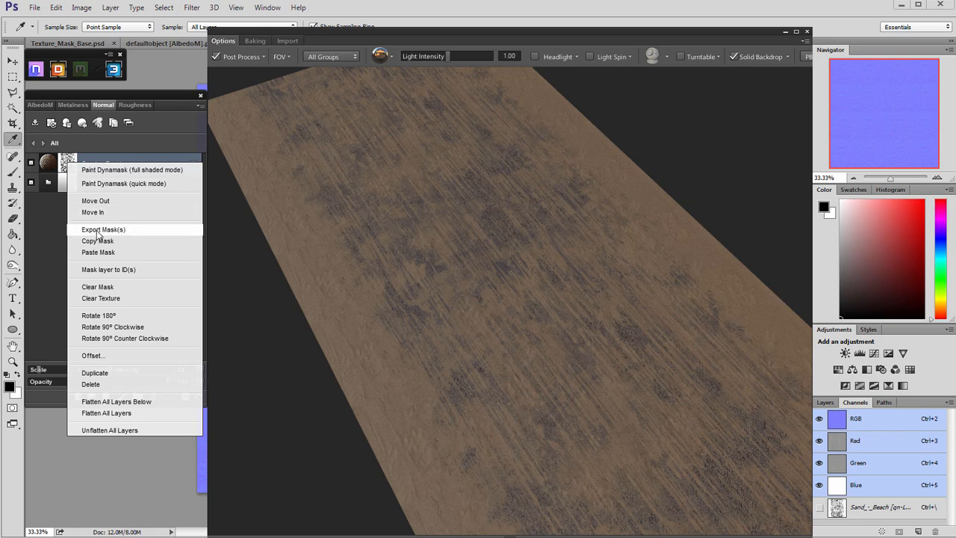
click(94, 230)
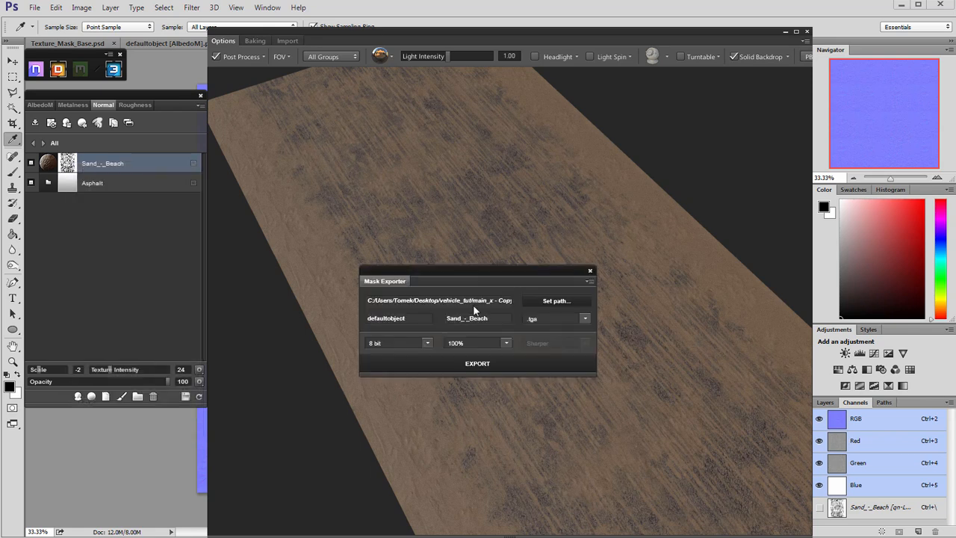
drag(467, 280, 381, 276)
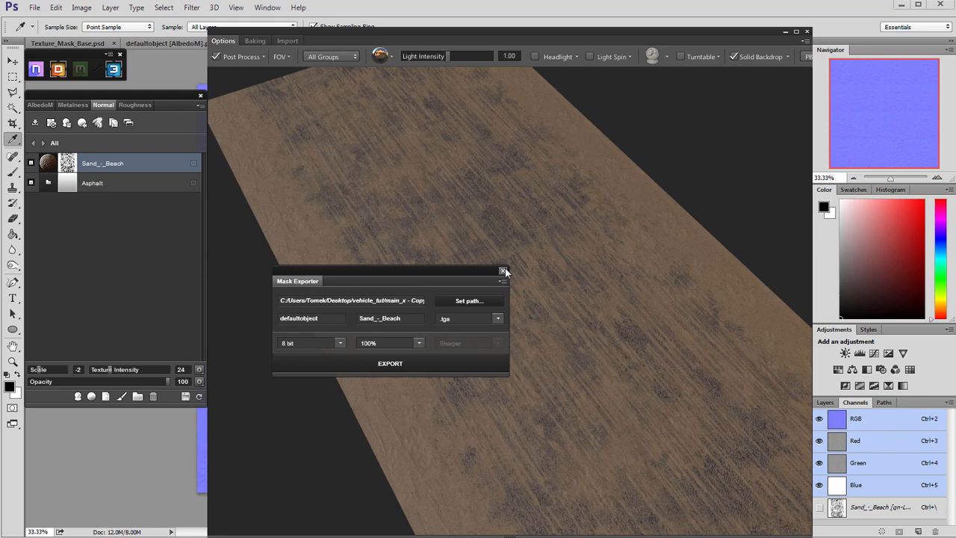
click(503, 271)
Switch to Unreal Engine and select road_model under the car in the desert level.
click(785, 33)
click(903, 5)
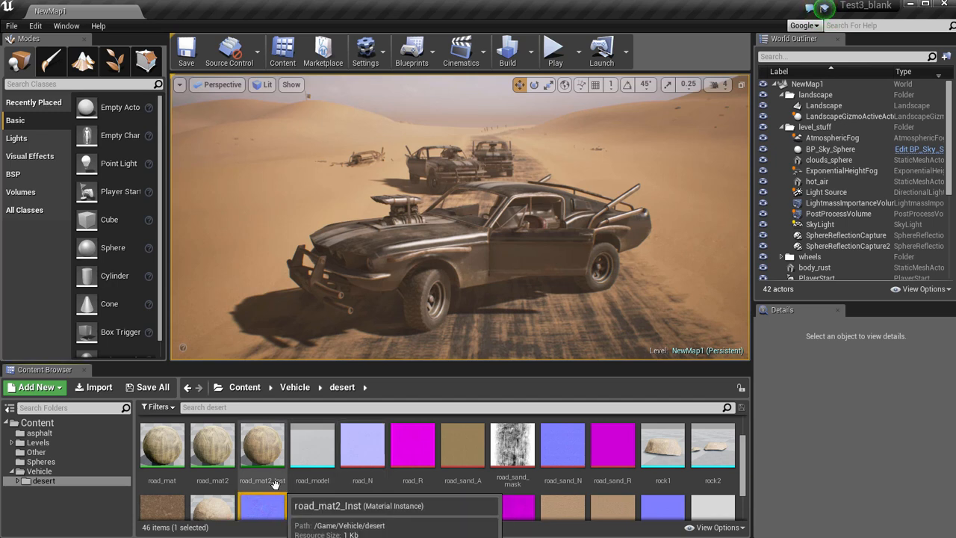
right_drag(463, 298, 466, 332)
key(s)
alt+drag(465, 332, 463, 278)
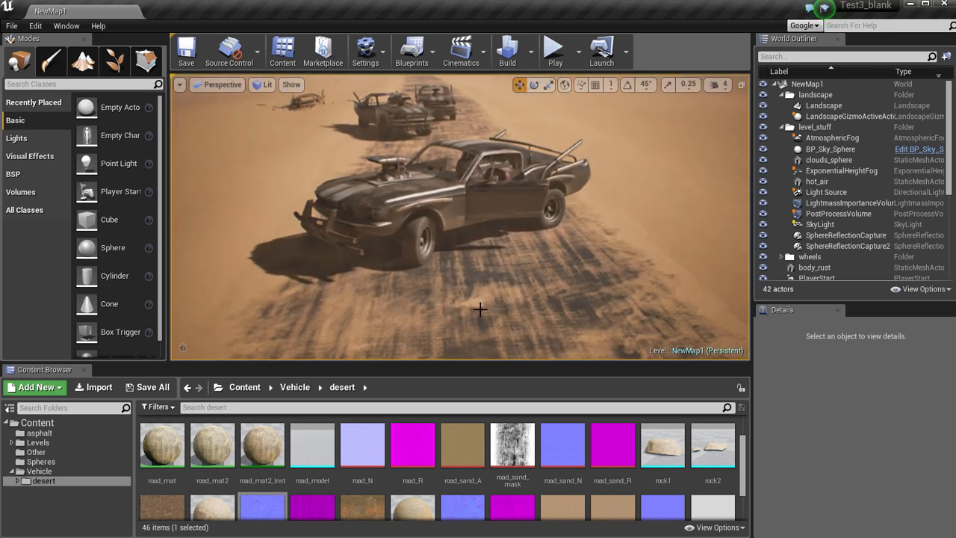
right_click(463, 278)
Open the road_mat2 material from the desert folder and bring its albedo node group into view.
click(217, 446)
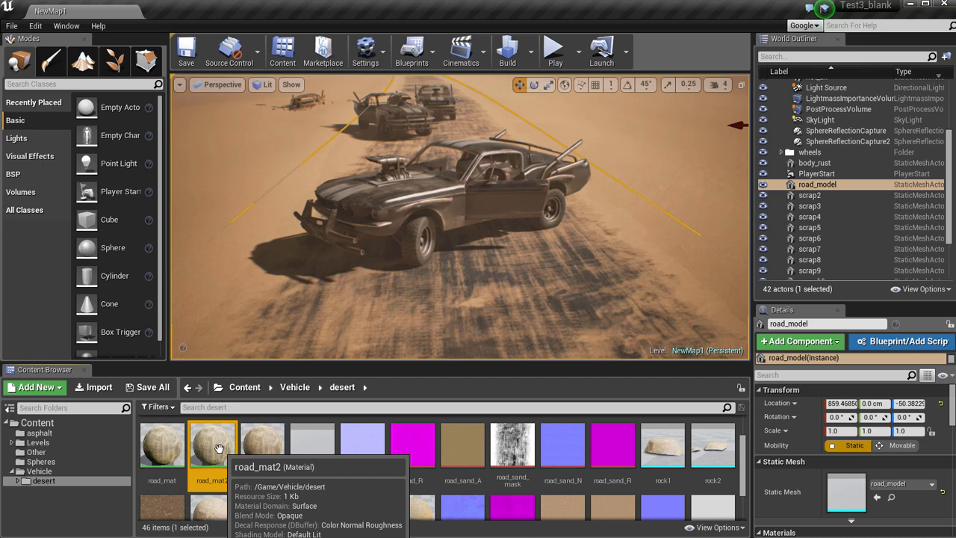
double_click(218, 448)
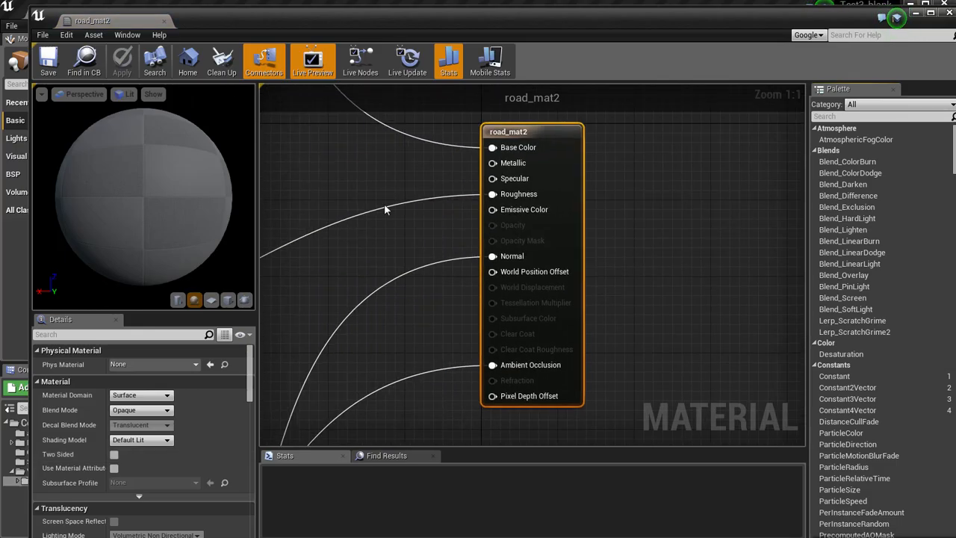
right_drag(384, 203, 505, 210)
drag(384, 19, 349, 15)
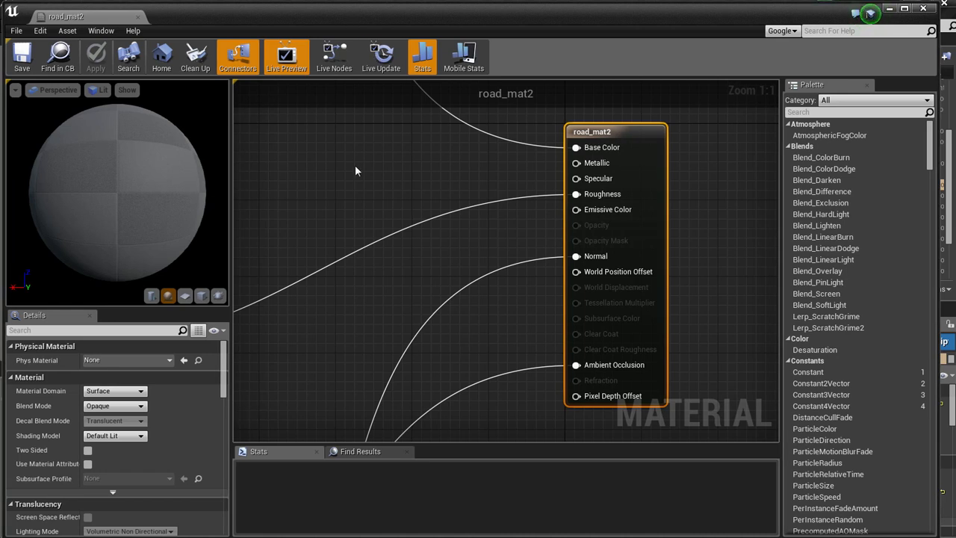
scroll(421, 209, down, 5)
right_drag(422, 225, 535, 427)
scroll(509, 226, up, 3)
right_drag(519, 165, 610, 226)
right_click(610, 223)
click(639, 187)
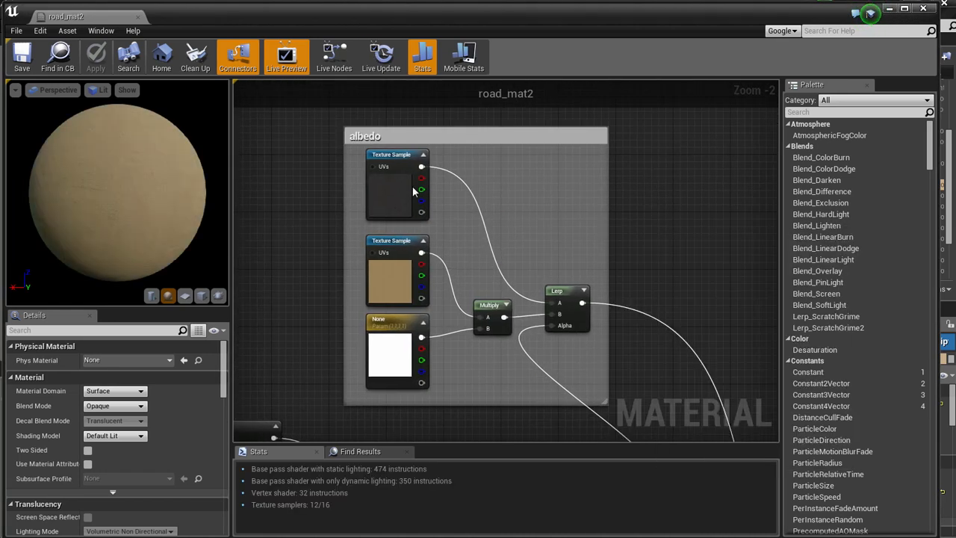
Examine the asphalt texture, sand texture and colour parameter nodes in the material's albedo group.
click(413, 186)
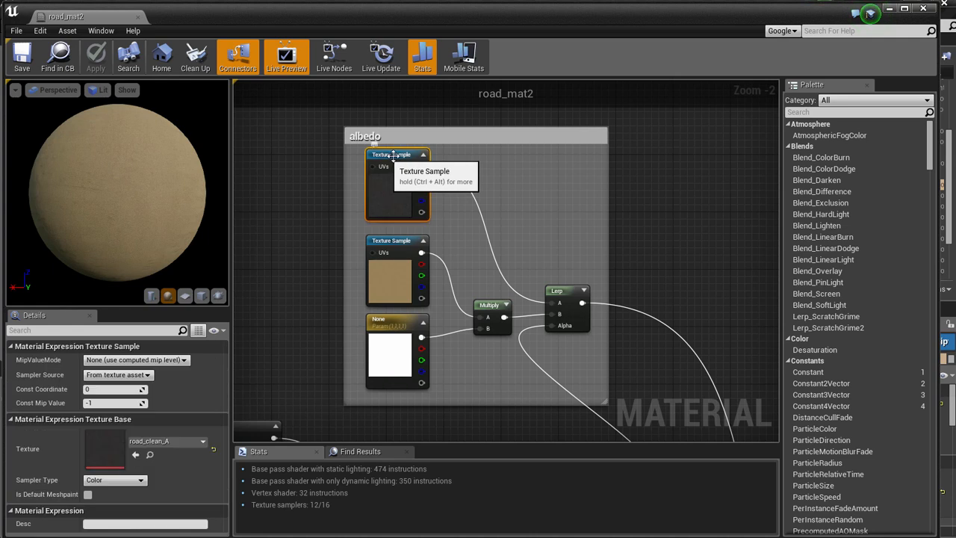
right_drag(302, 201, 301, 213)
click(301, 213)
scroll(301, 213, up, 1)
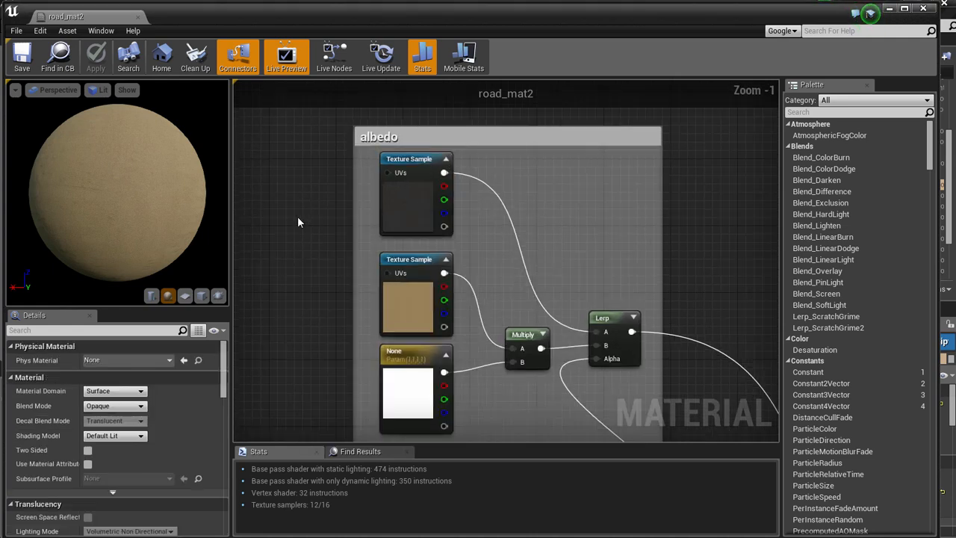
click(401, 247)
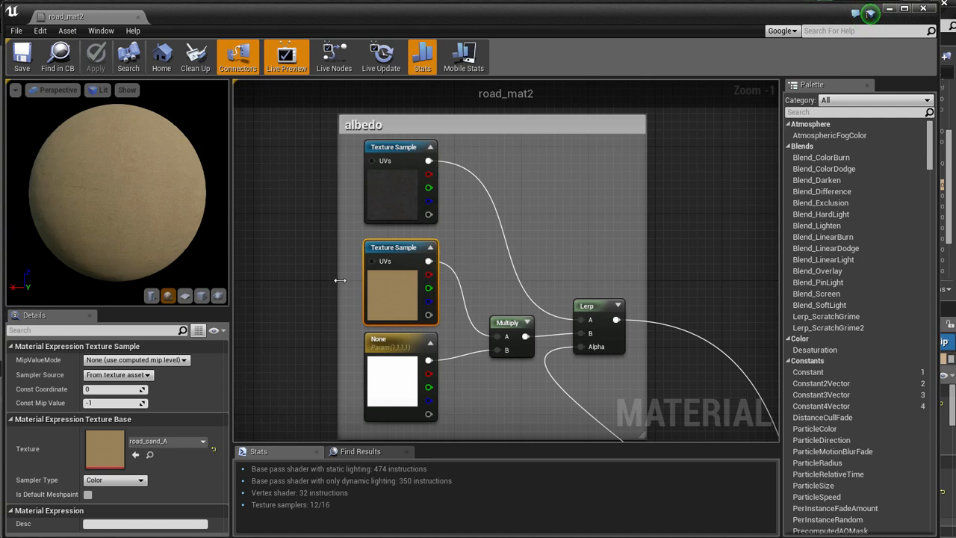
right_drag(328, 307, 314, 260)
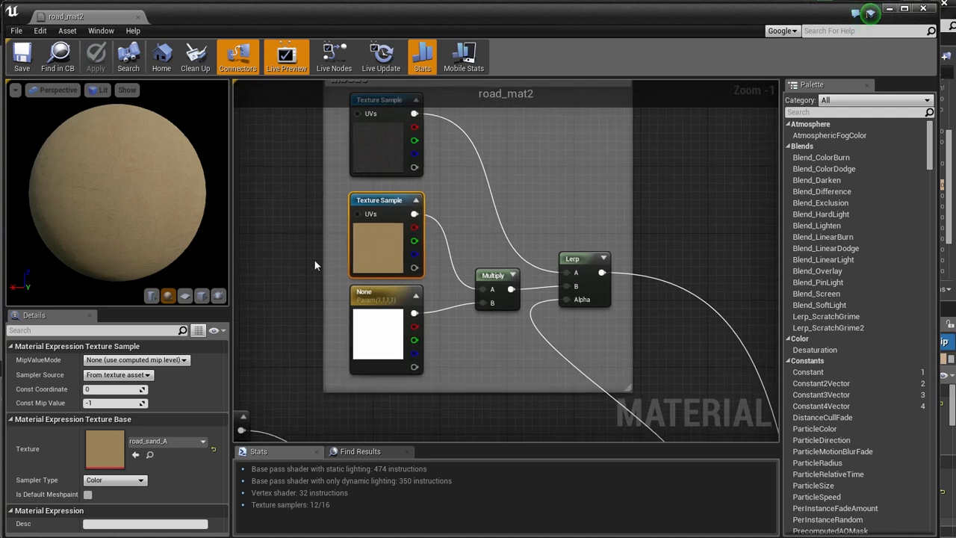
click(381, 290)
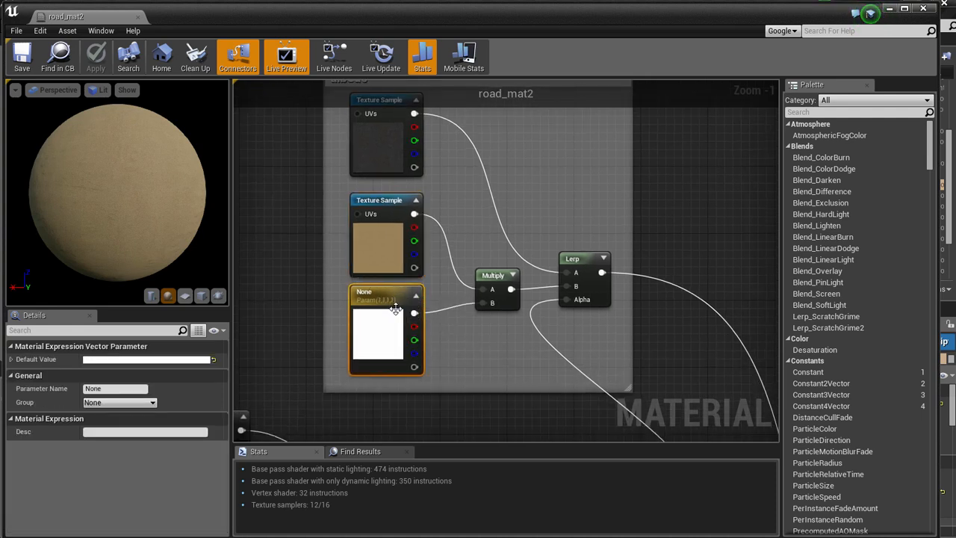
Examine the Multiply, sand texture and Lerp nodes in the albedo group and the blended result on the preview sphere.
click(475, 295)
drag(475, 295, 464, 285)
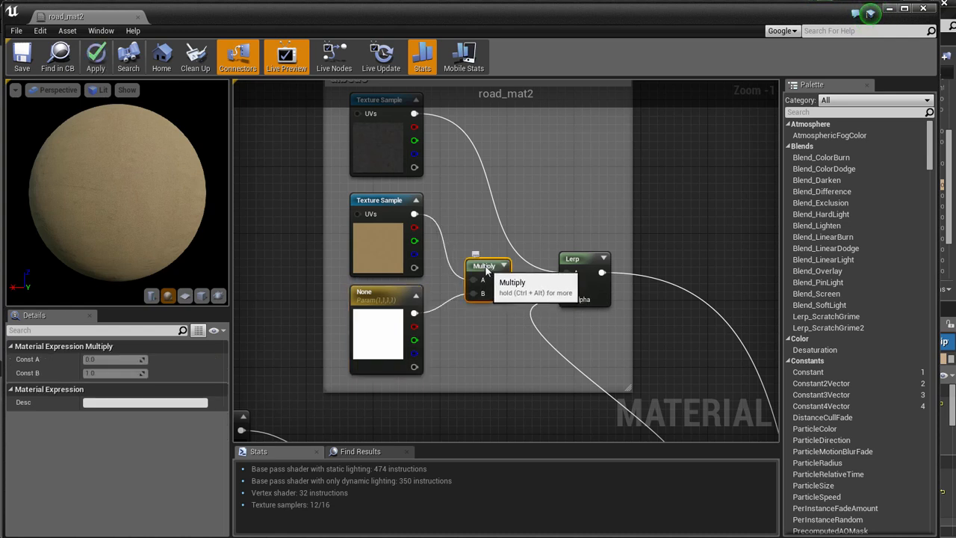
click(382, 204)
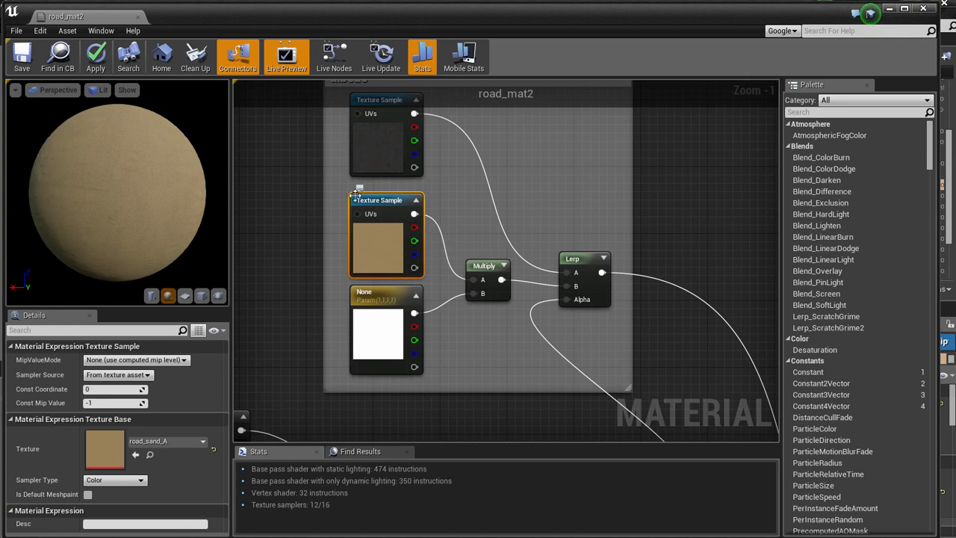
right_drag(664, 165, 599, 188)
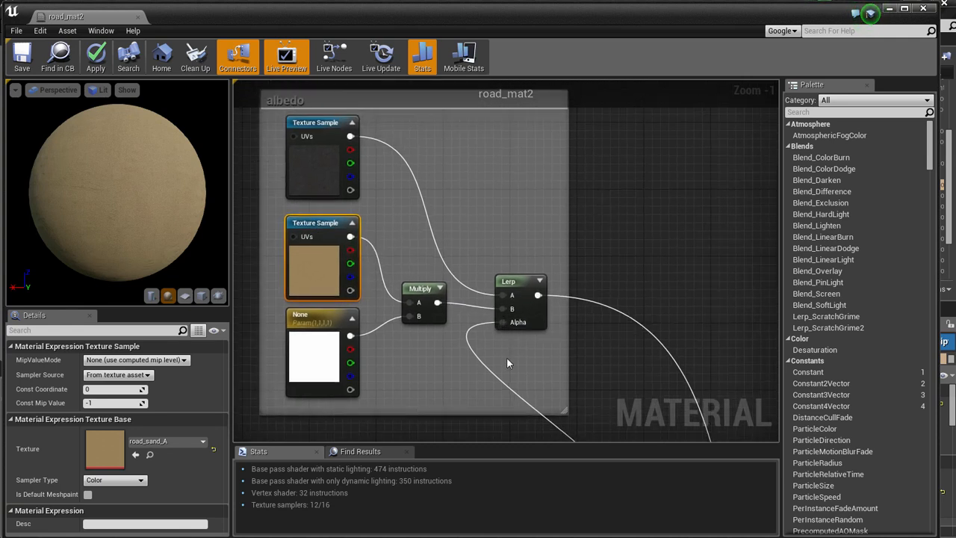
drag(516, 287, 532, 285)
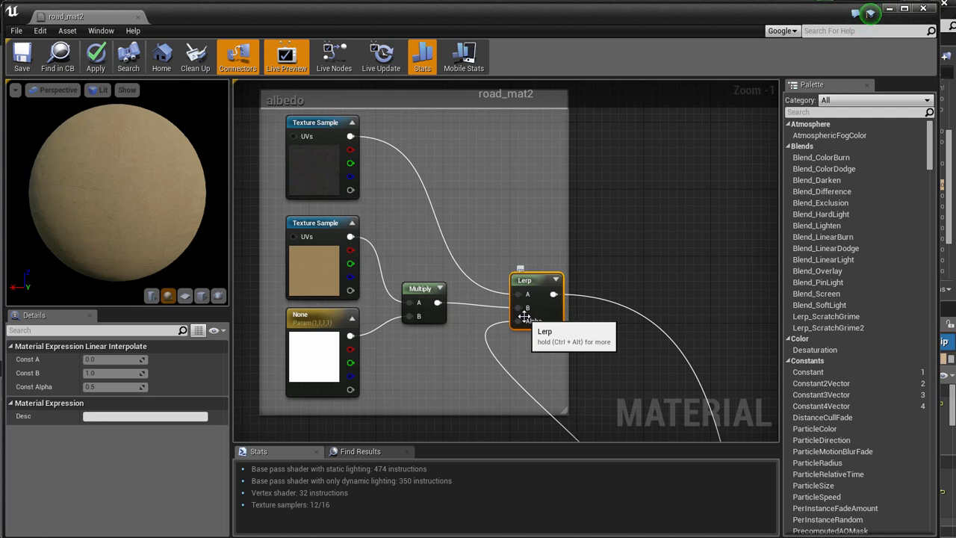
mouse_move(98, 189)
mouse_down()
mouse_move(348, 255)
mouse_move(460, 261)
mouse_up()
drag(49, 154, 64, 155)
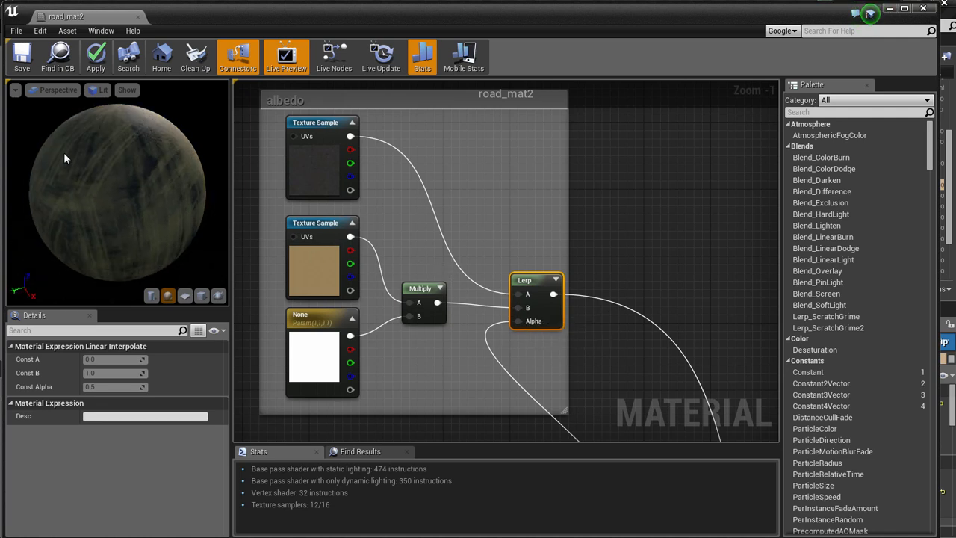
Locate the road_sand_mask texture sample that feeds the albedo blend and inspect its properties.
right_drag(598, 390, 620, 208)
right_click(619, 205)
click(514, 297)
scroll(493, 286, down, 1)
right_drag(381, 273, 491, 249)
scroll(489, 249, down, 1)
scroll(334, 233, down, 1)
right_drag(327, 232, 405, 240)
click(282, 229)
drag(281, 228, 695, 364)
click(353, 219)
scroll(351, 222, up, 4)
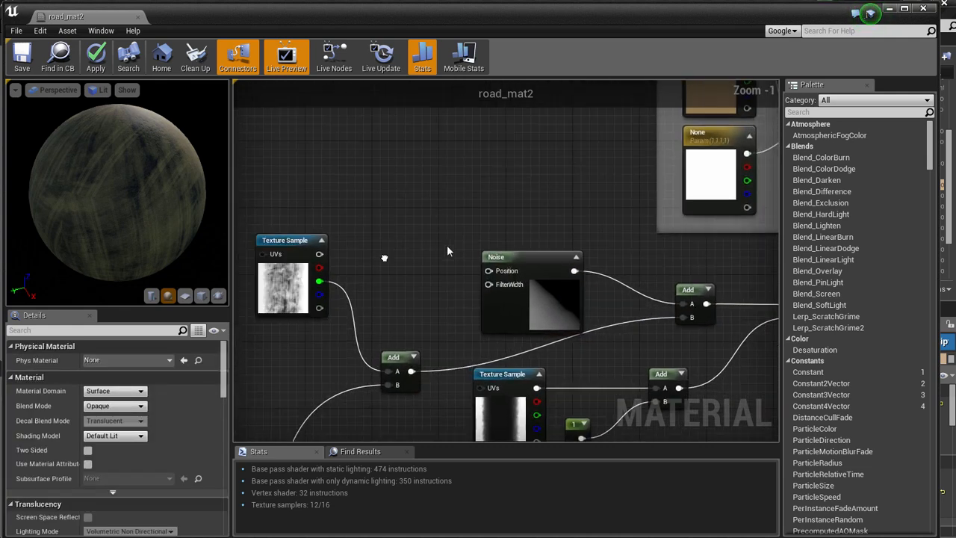
right_drag(412, 255, 435, 242)
click(351, 213)
drag(356, 215, 336, 217)
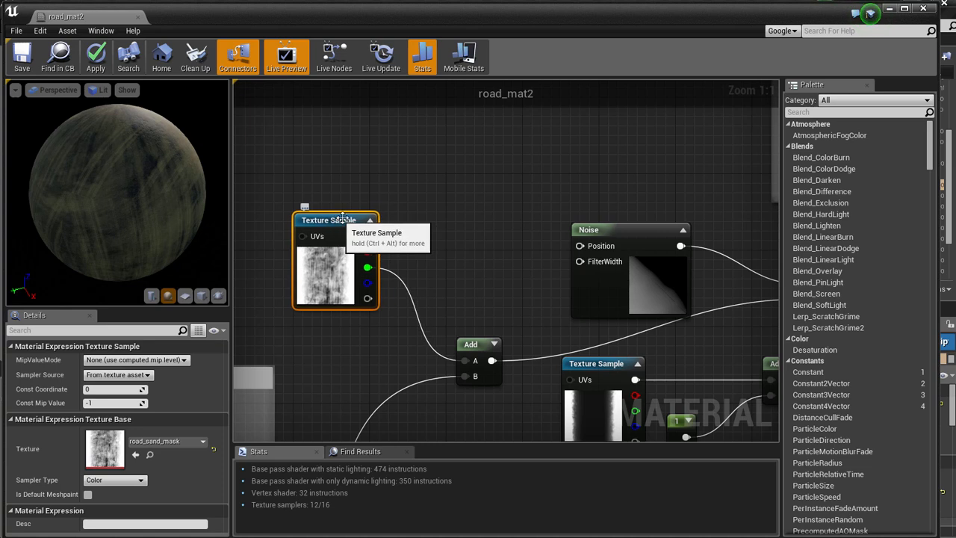
Follow the mask's green channel into the Add node and inspect the mask_central texture sample against the preview sphere.
click(440, 241)
right_drag(449, 258, 348, 239)
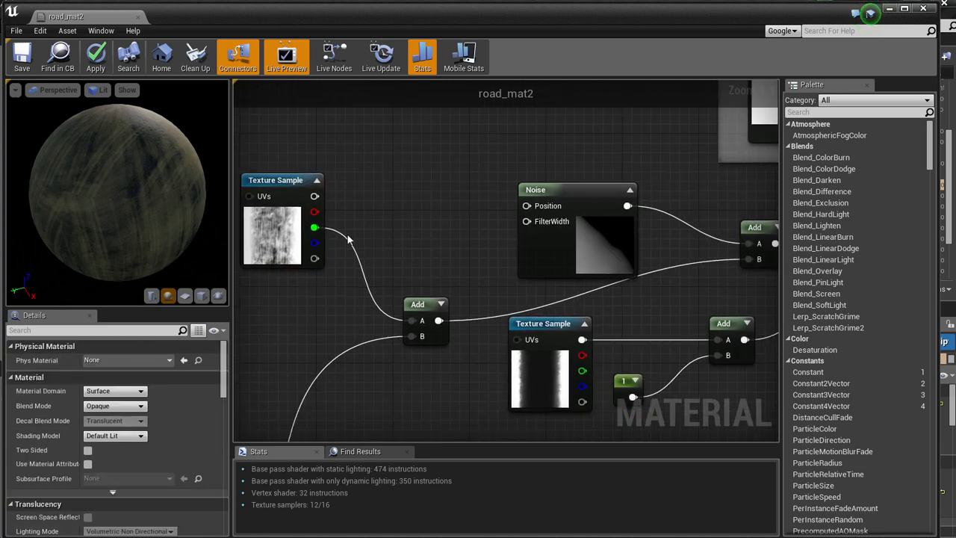
scroll(470, 284, down, 1)
right_drag(458, 382, 450, 347)
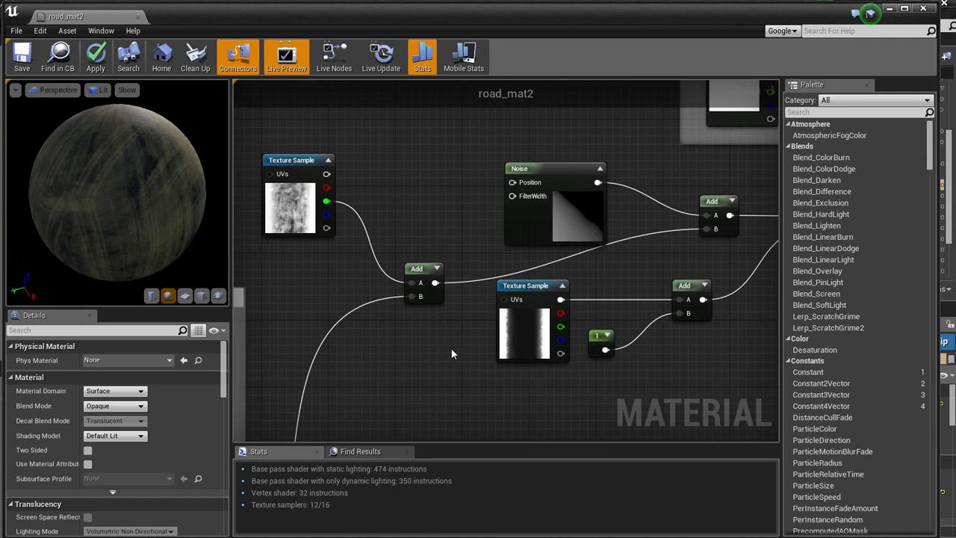
drag(533, 285, 523, 302)
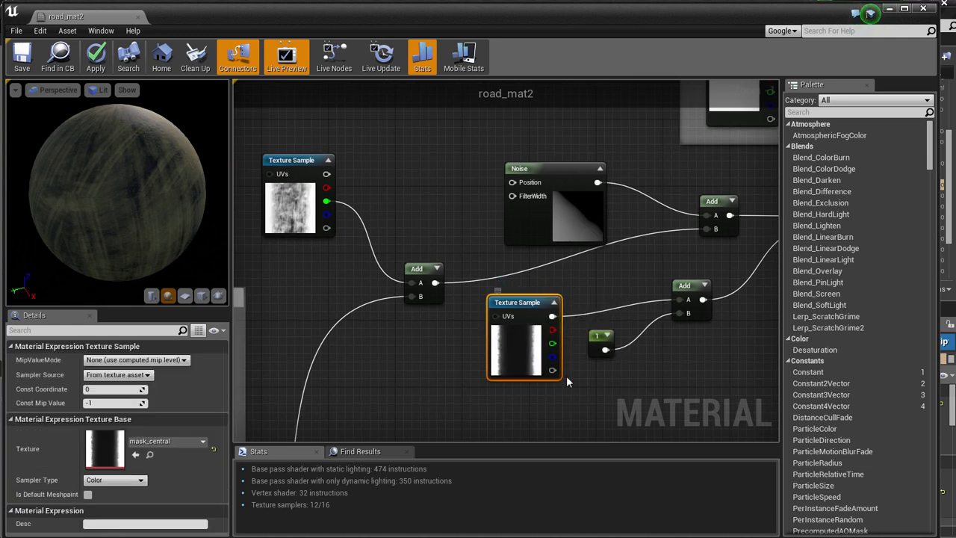
drag(117, 184, 134, 219)
scroll(133, 139, up, 4)
scroll(134, 220, down, 3)
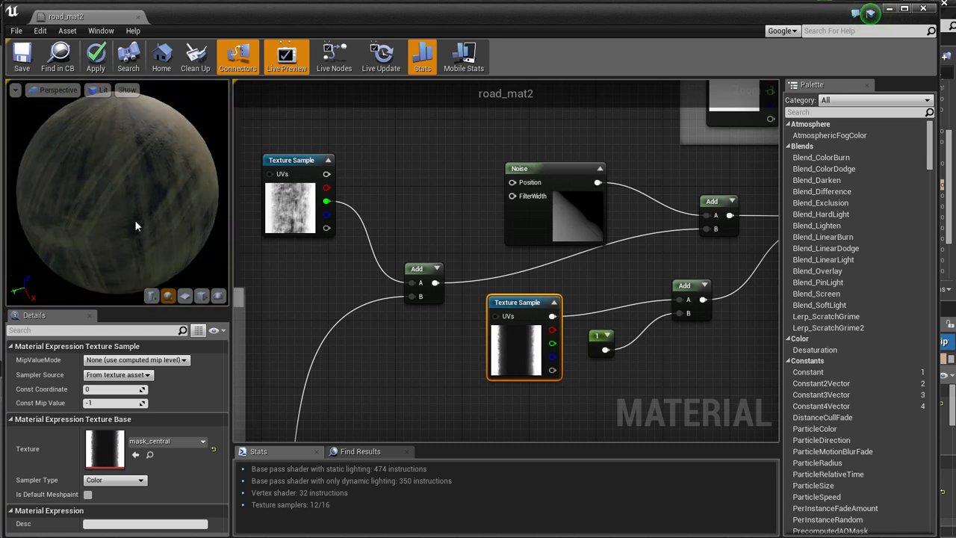
Examine the constant node that is added to the mask_central texture.
drag(519, 297, 528, 297)
mouse_move(598, 339)
mouse_down()
mouse_move(595, 364)
mouse_move(594, 354)
mouse_up()
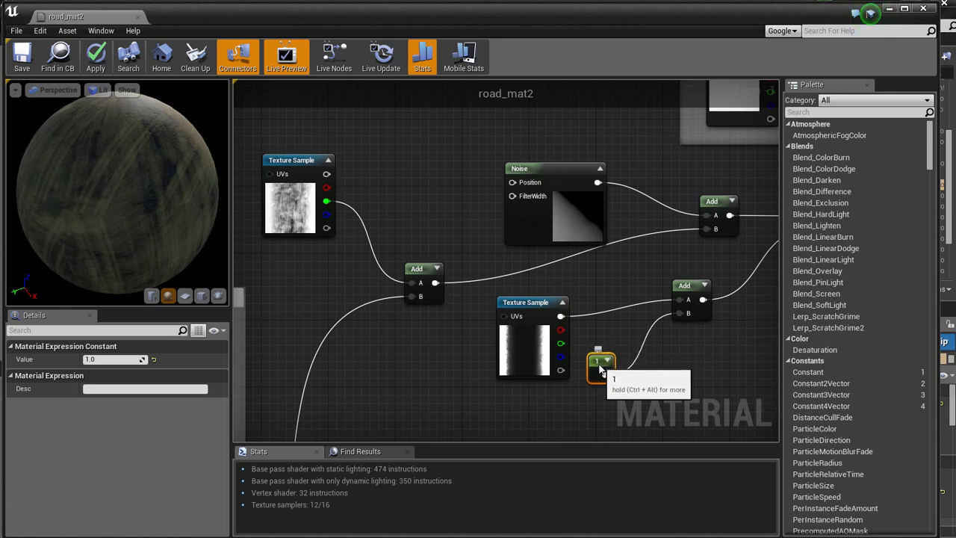
drag(605, 357, 613, 359)
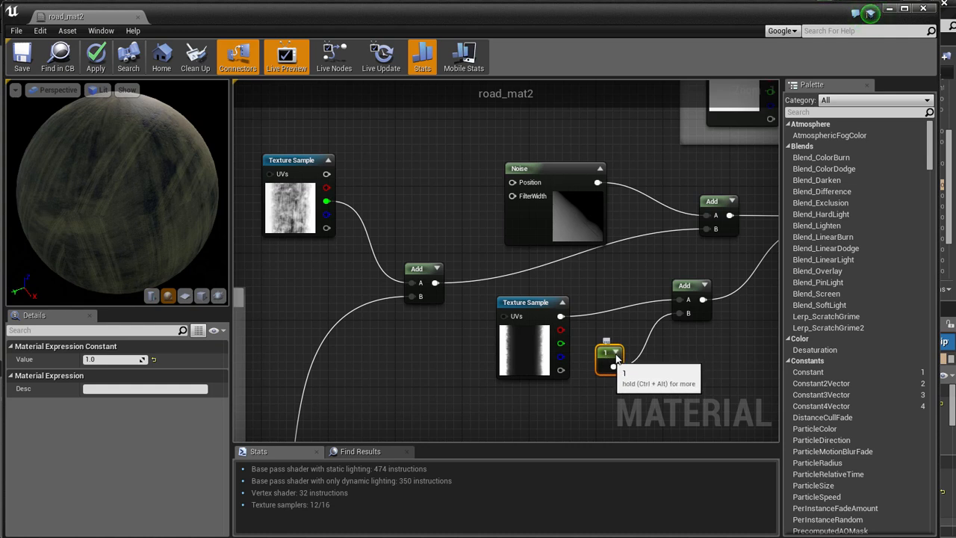
mouse_move(542, 305)
mouse_down()
mouse_move(534, 306)
mouse_move(550, 305)
mouse_up()
right_drag(473, 354, 438, 343)
right_click(444, 350)
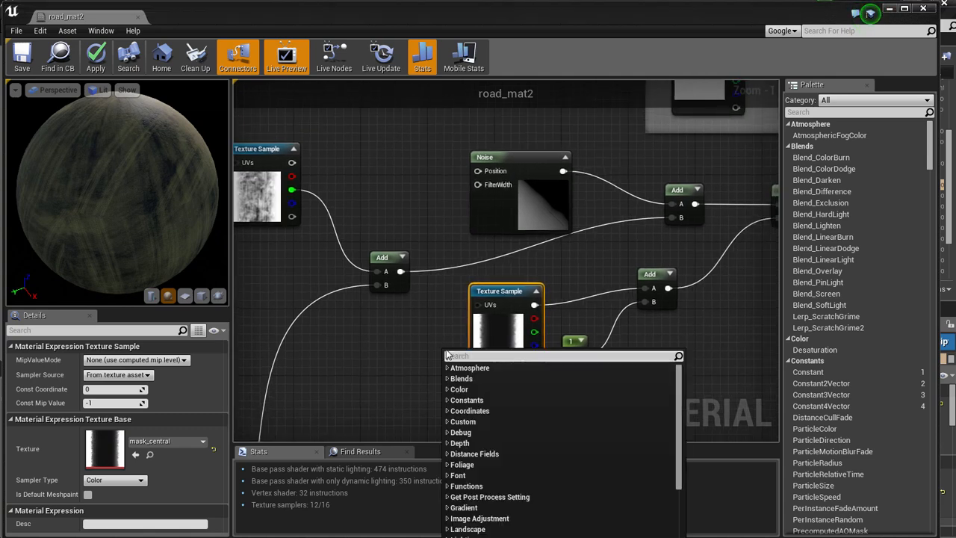
click(506, 299)
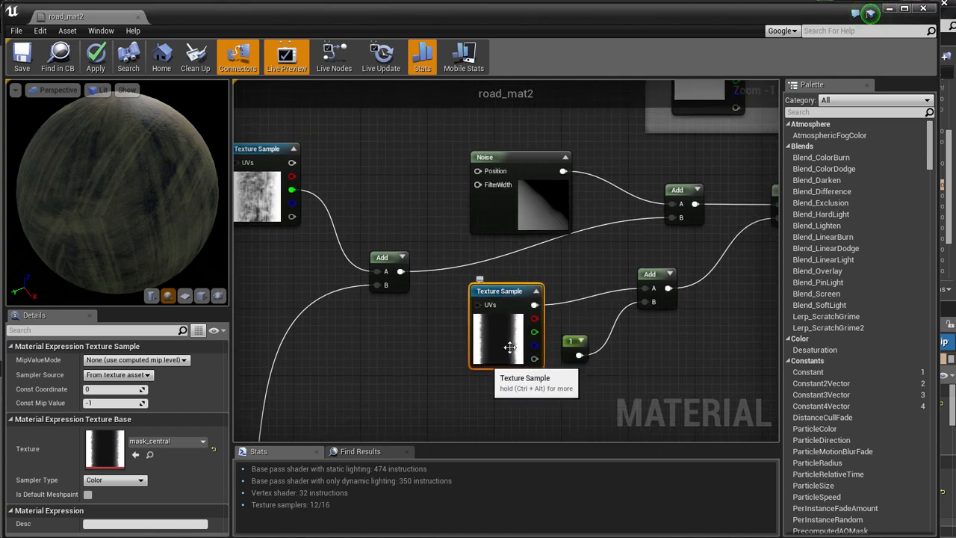
click(578, 387)
right_drag(578, 387, 523, 403)
Inspect the Noise node's scale, quality, function and output range settings.
drag(423, 198, 431, 191)
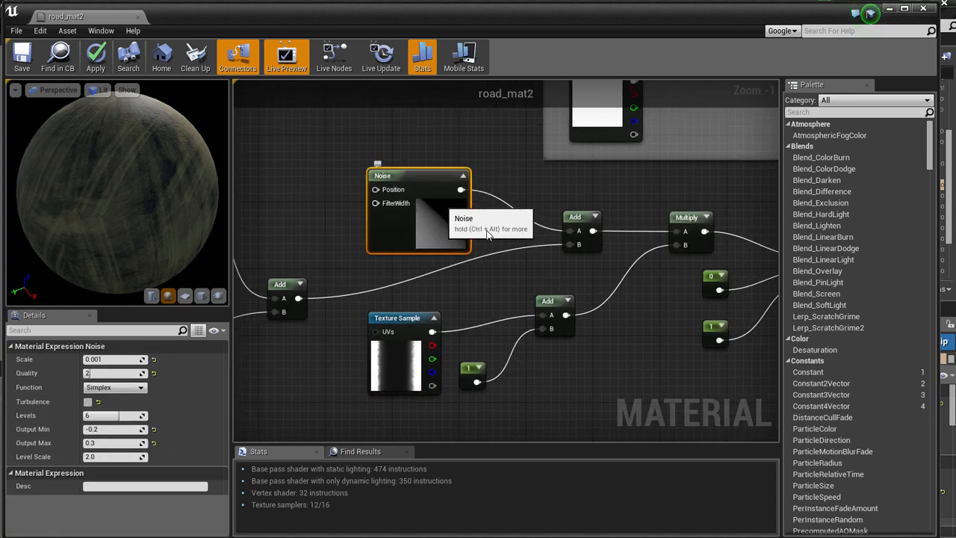
right_drag(667, 325, 582, 342)
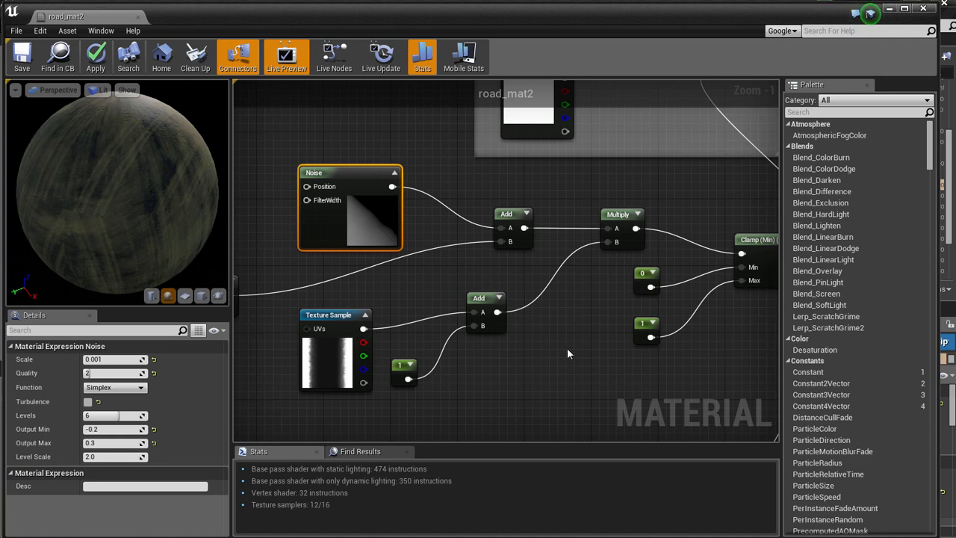
right_drag(596, 349, 560, 349)
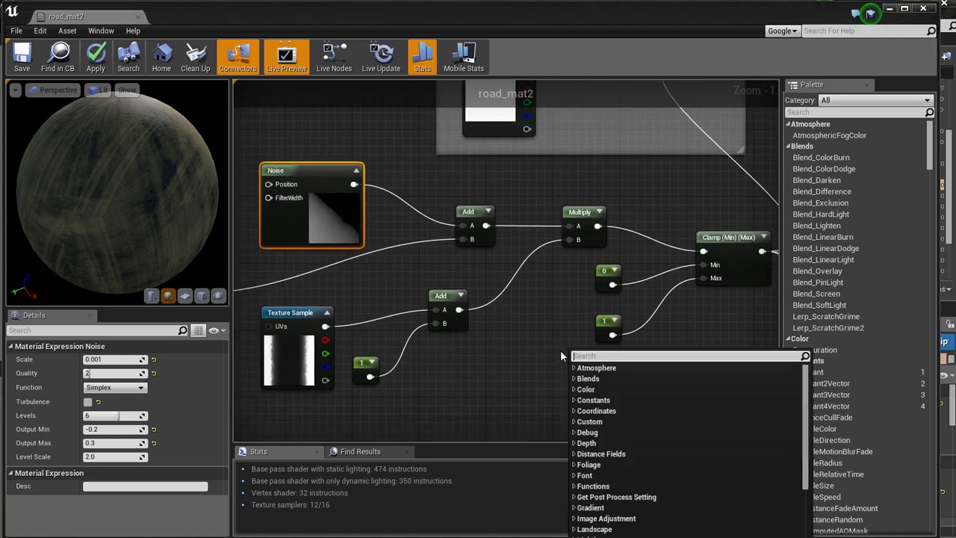
click(529, 365)
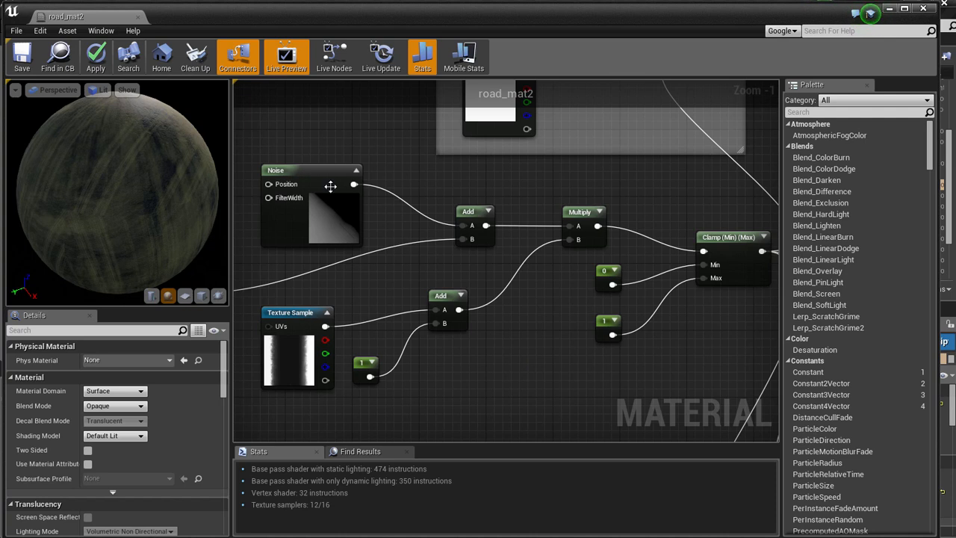
click(309, 171)
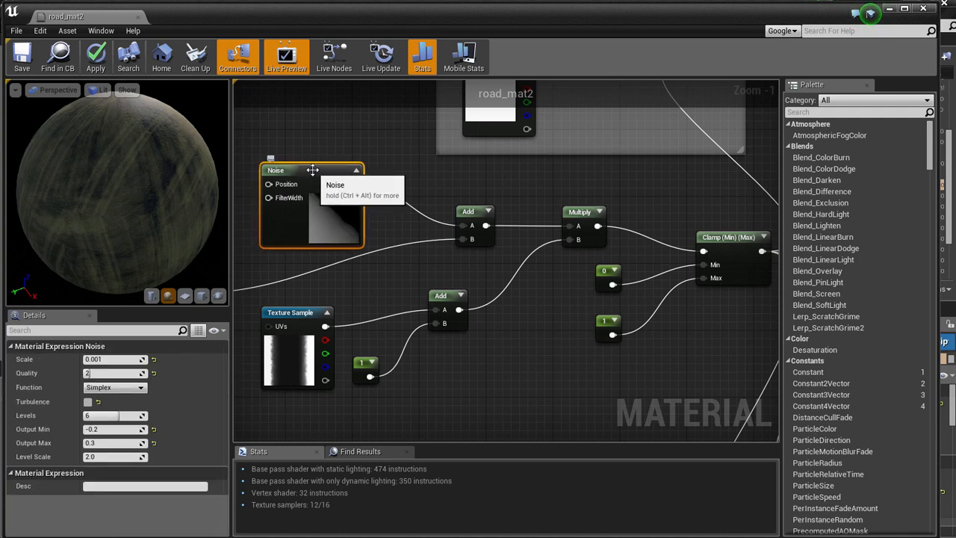
click(323, 147)
click(330, 165)
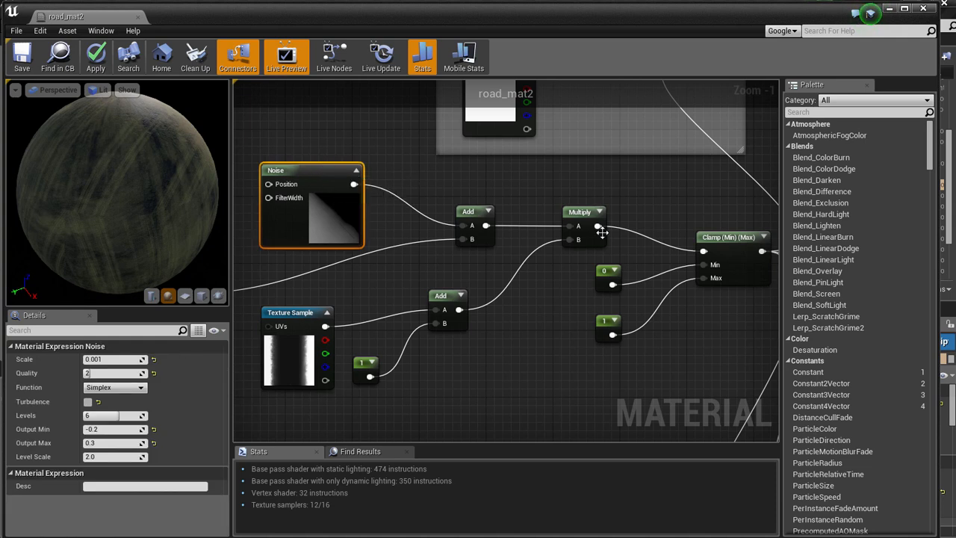
Examine the Add and Multiply nodes that combine the noise with the sand and central masks.
mouse_move(538, 365)
right_down()
mouse_move(559, 366)
mouse_move(520, 372)
mouse_move(528, 373)
right_up()
right_click(550, 367)
scroll(522, 371, down, 1)
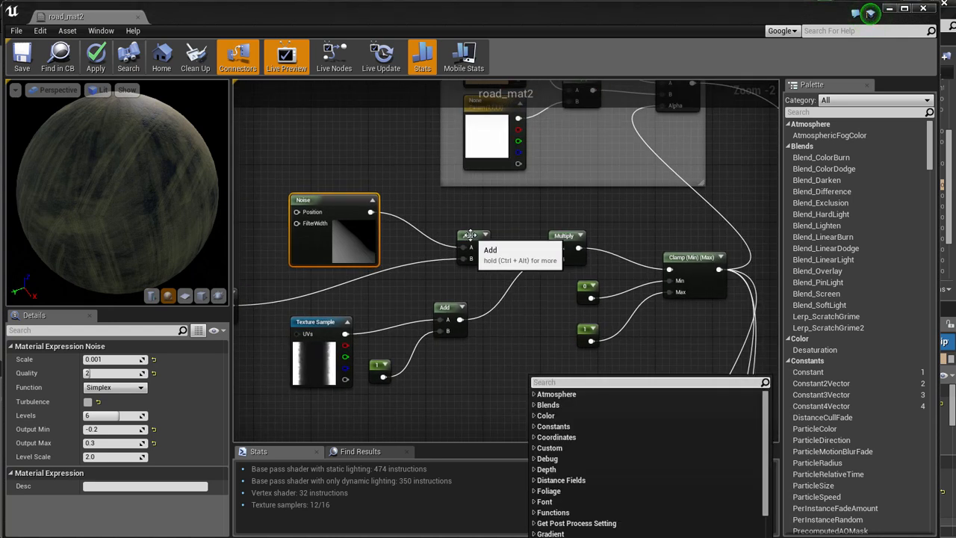
click(474, 247)
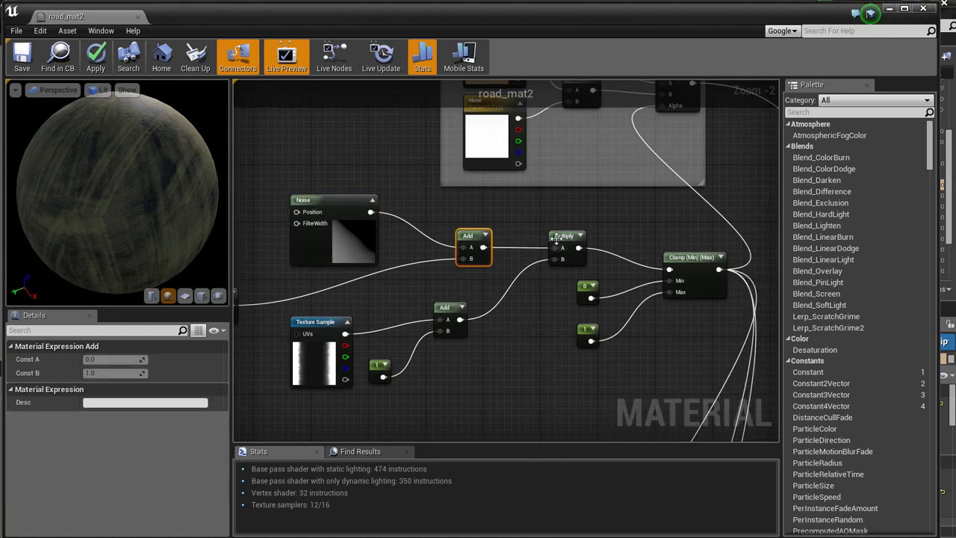
mouse_move(427, 213)
right_down()
mouse_move(564, 218)
mouse_move(412, 206)
right_up()
click(403, 196)
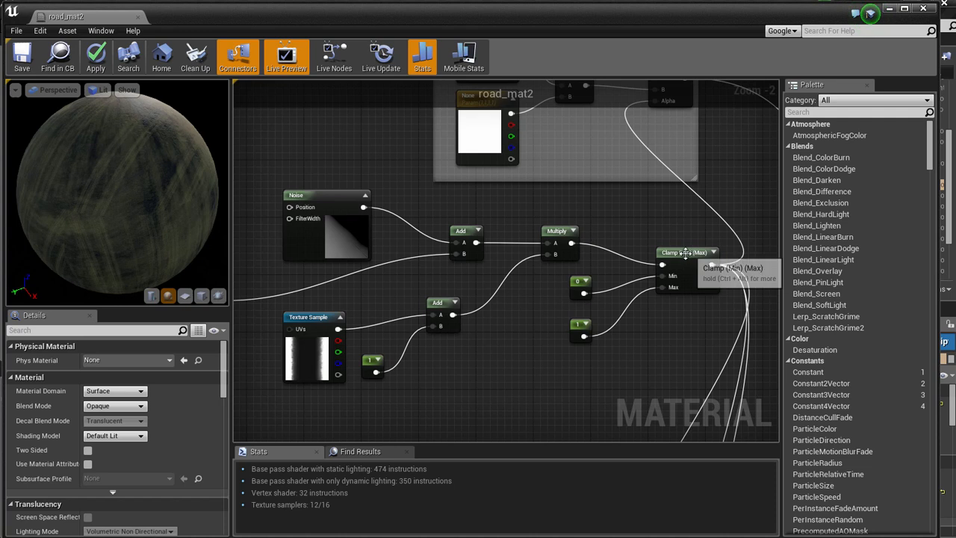
Inspect the Clamp node and the two constants connected to its Min and Max inputs.
drag(686, 253, 691, 252)
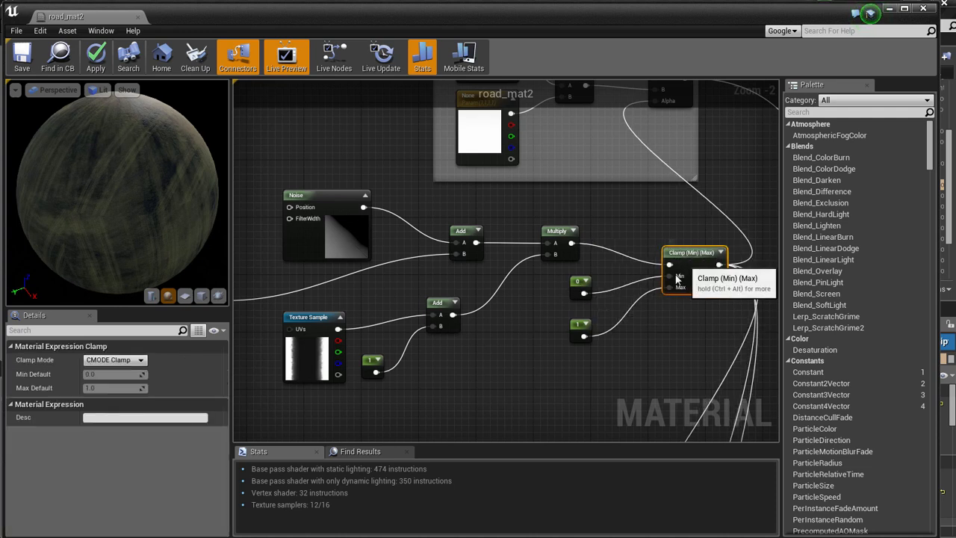
scroll(643, 336, up, 2)
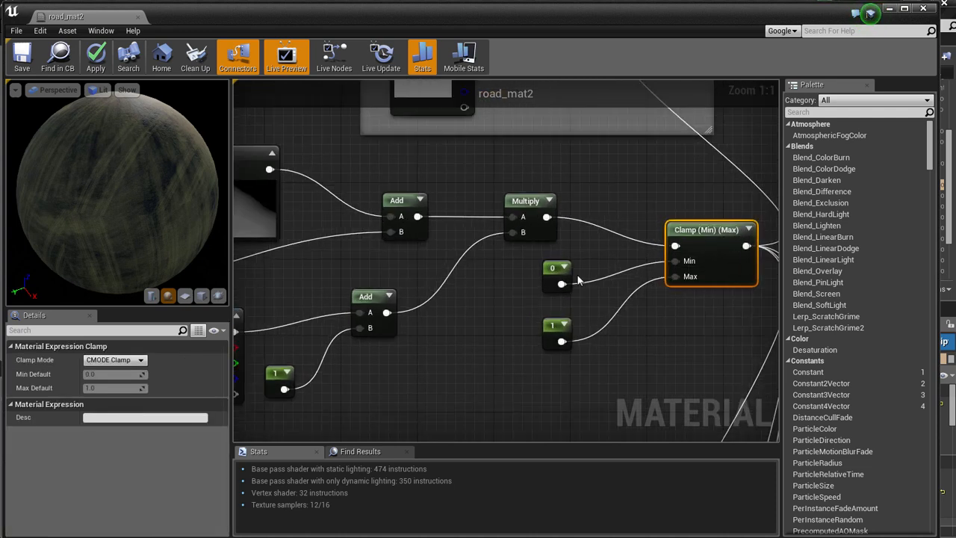
click(553, 271)
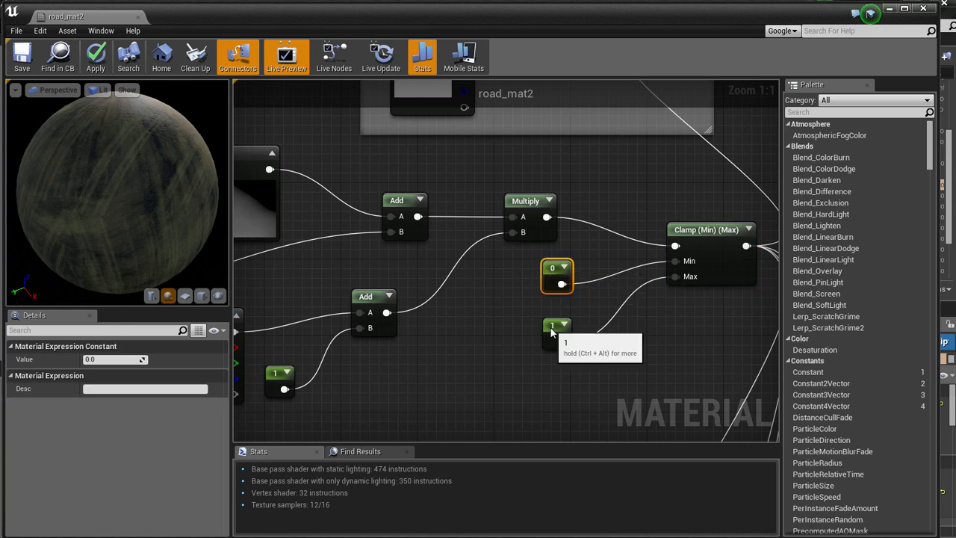
click(552, 332)
click(461, 358)
Bring the tracks comment group into view and inspect its tracks_masks texture sample.
scroll(461, 357, down, 3)
right_drag(407, 381, 657, 276)
scroll(539, 338, down, 1)
right_drag(540, 340, 651, 254)
right_click(629, 267)
drag(505, 153, 494, 153)
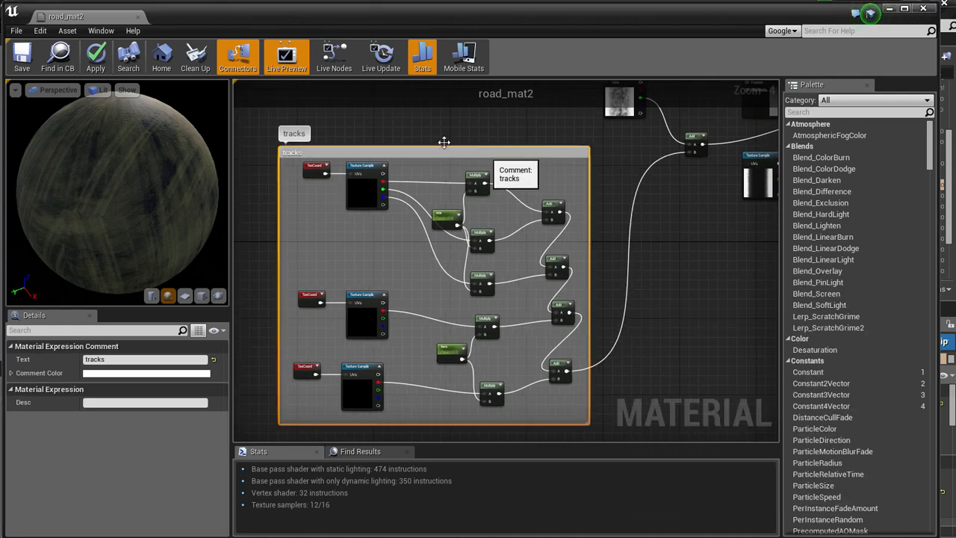
click(404, 166)
scroll(400, 169, up, 1)
click(354, 171)
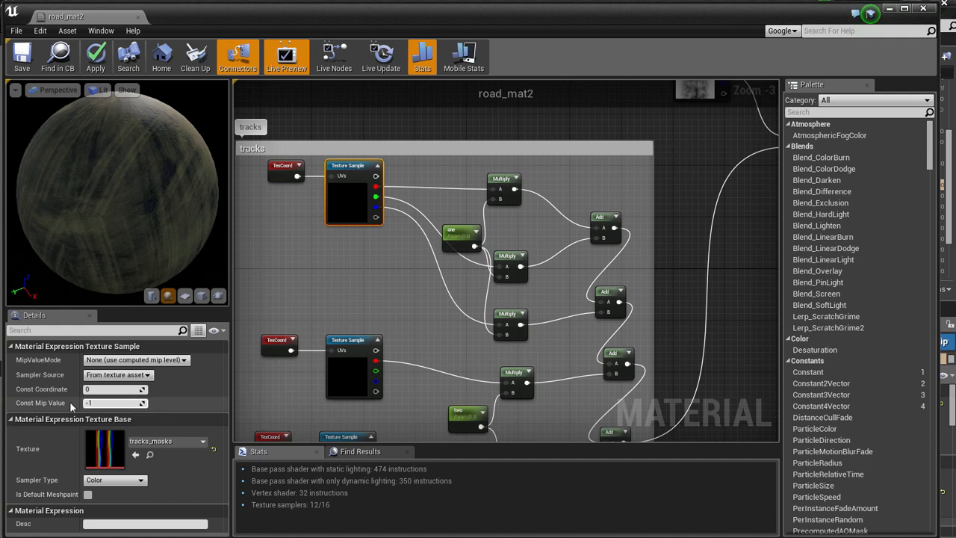
Check the coordinate index and tiling of the TexCoord node feeding the tracks_masks texture.
click(281, 179)
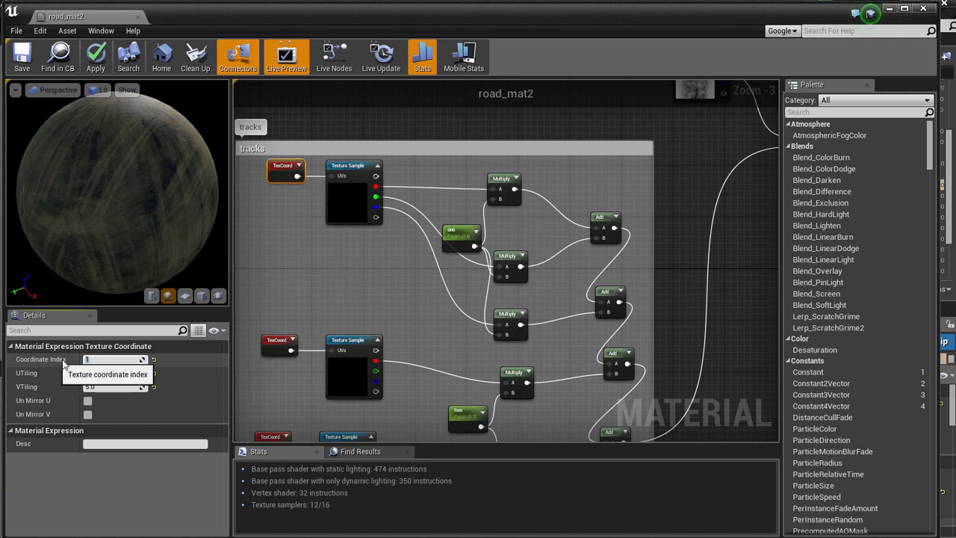
click(95, 359)
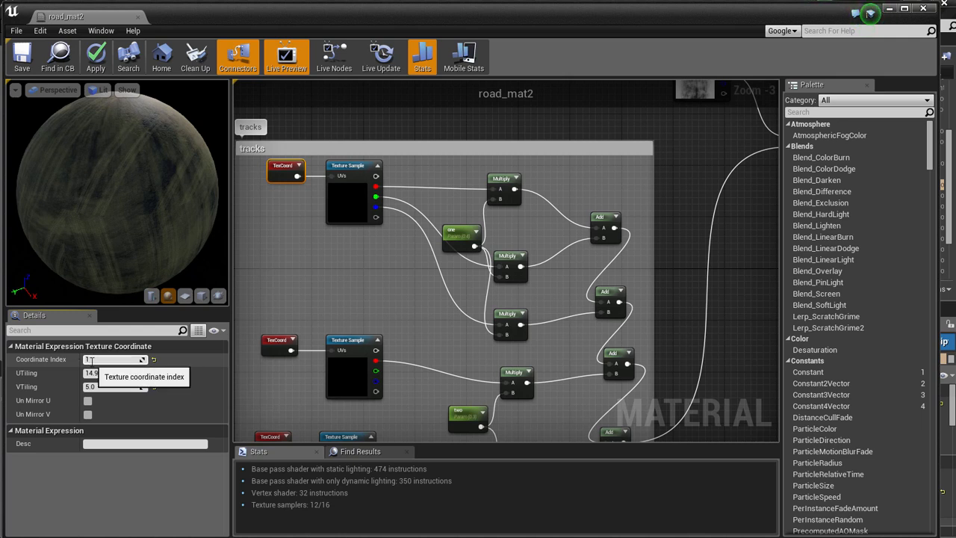
drag(95, 361, 83, 360)
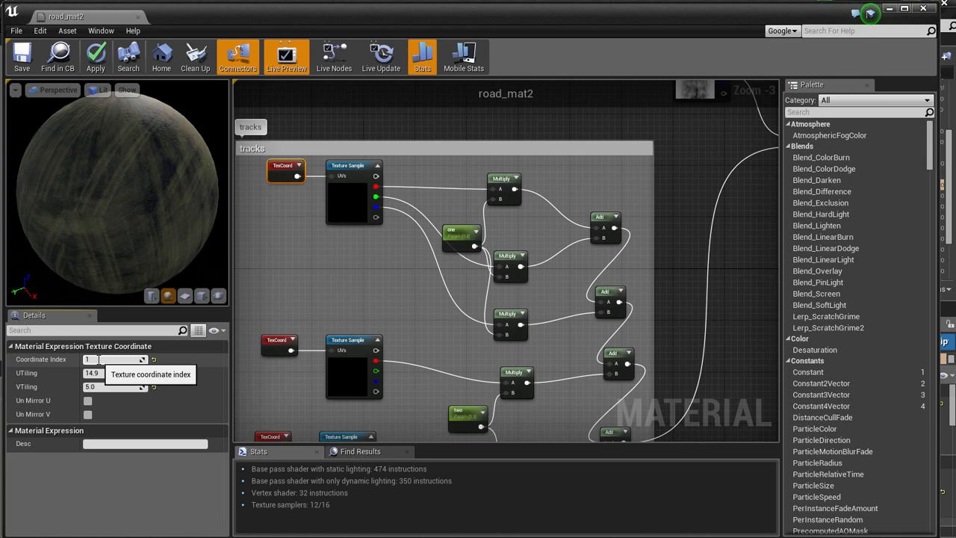
Inspect the scalar parameters one and two that multiply the track masks in the tracks group.
right_drag(315, 296, 333, 246)
scroll(383, 258, down, 1)
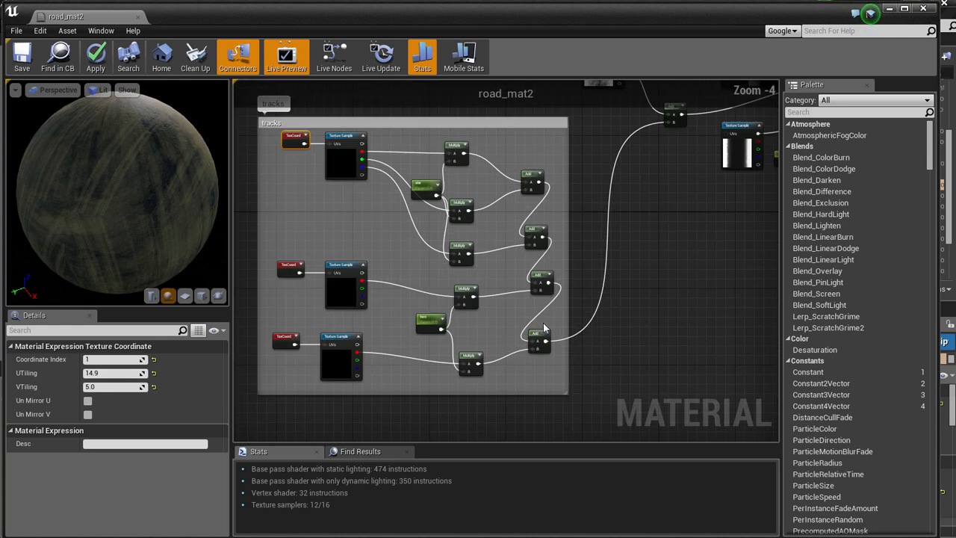
scroll(598, 342, up, 2)
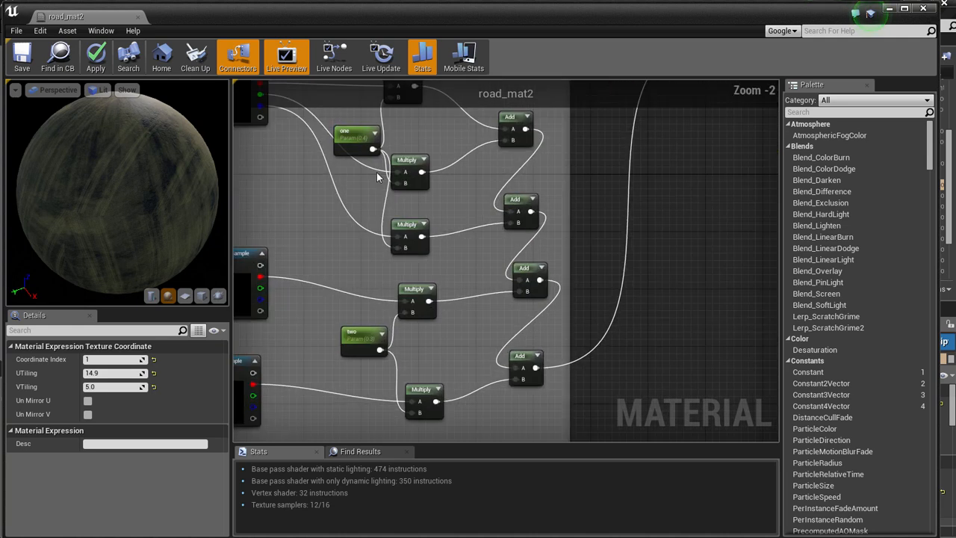
click(351, 135)
click(338, 340)
scroll(331, 315, down, 1)
right_drag(331, 314, 431, 336)
scroll(430, 329, down, 1)
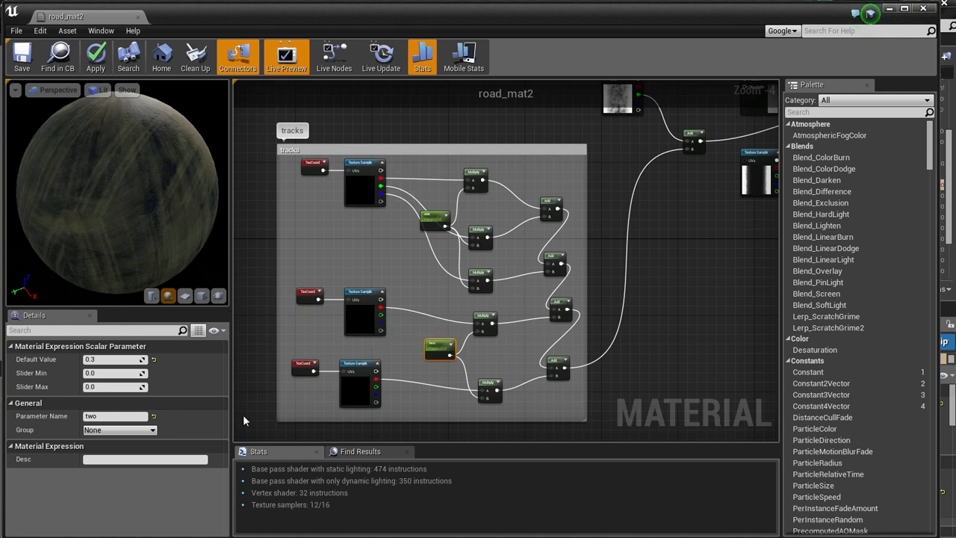
Locate the tracks_masks texture used by the first tracks sample in the project assets, view its color channels, and close it.
click(362, 163)
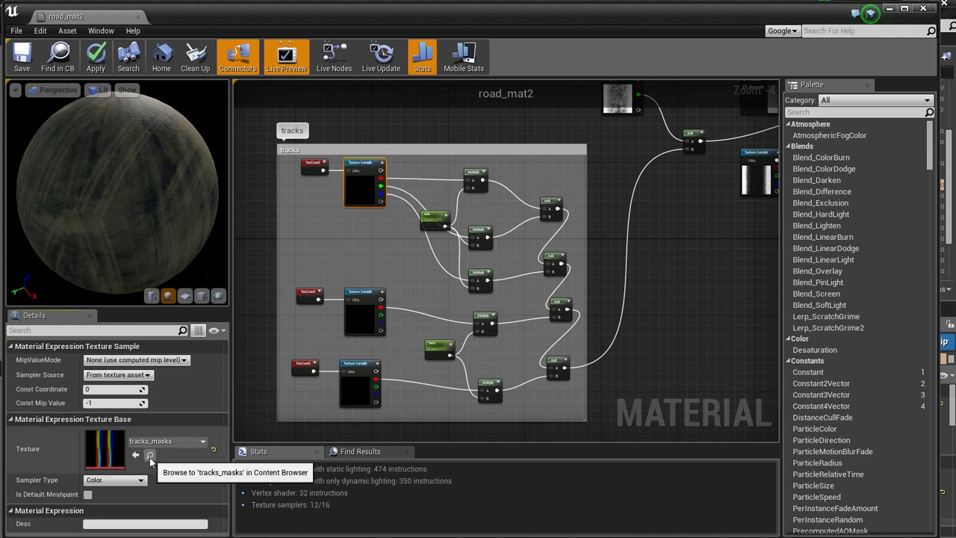
click(889, 9)
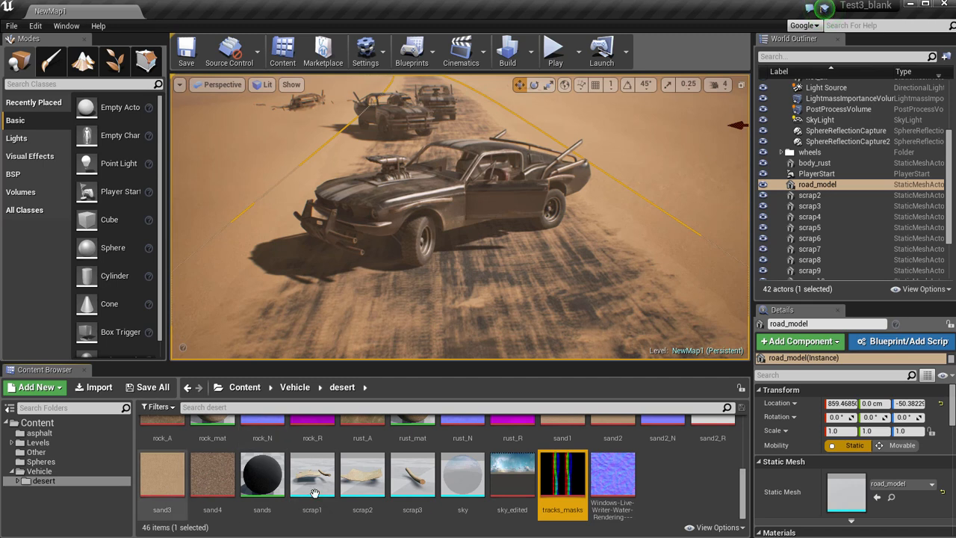
double_click(571, 499)
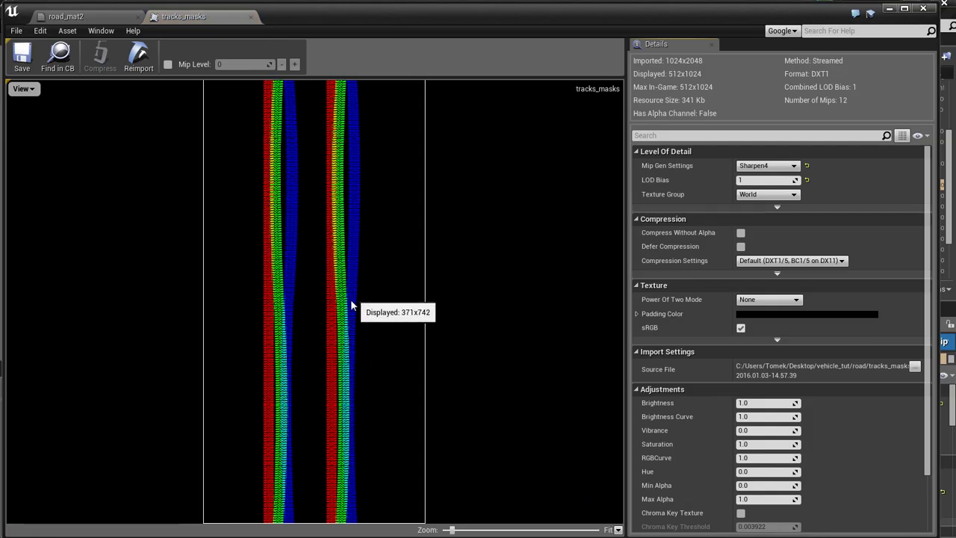
click(251, 17)
Move the tracks group's middle TexCoord and Texture Sample pair up, closer to the first pair.
scroll(362, 263, up, 2)
drag(297, 378, 372, 394)
drag(371, 317, 364, 276)
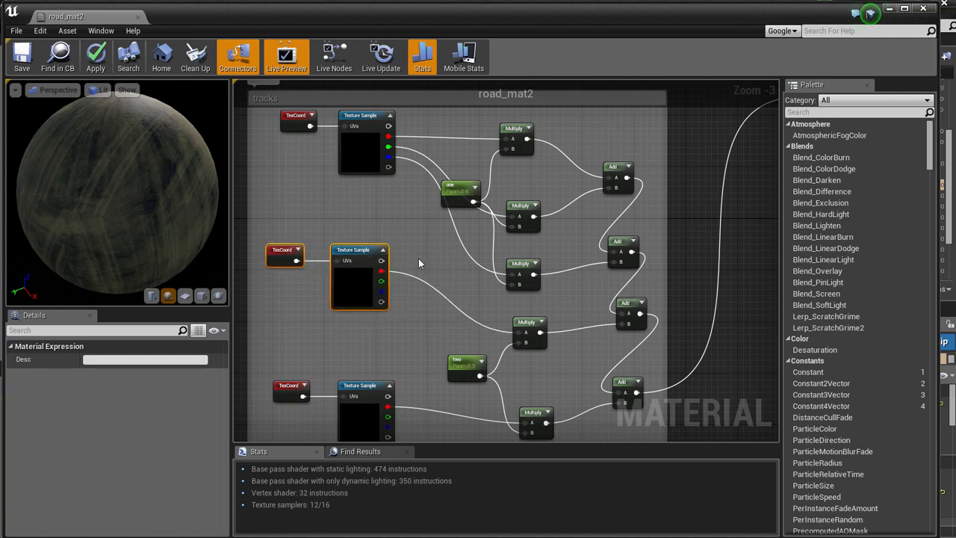
click(418, 263)
Inspect the road_sand_mask texture sample that is added to the combined tracks masks.
scroll(448, 281, down, 2)
right_drag(617, 300, 536, 340)
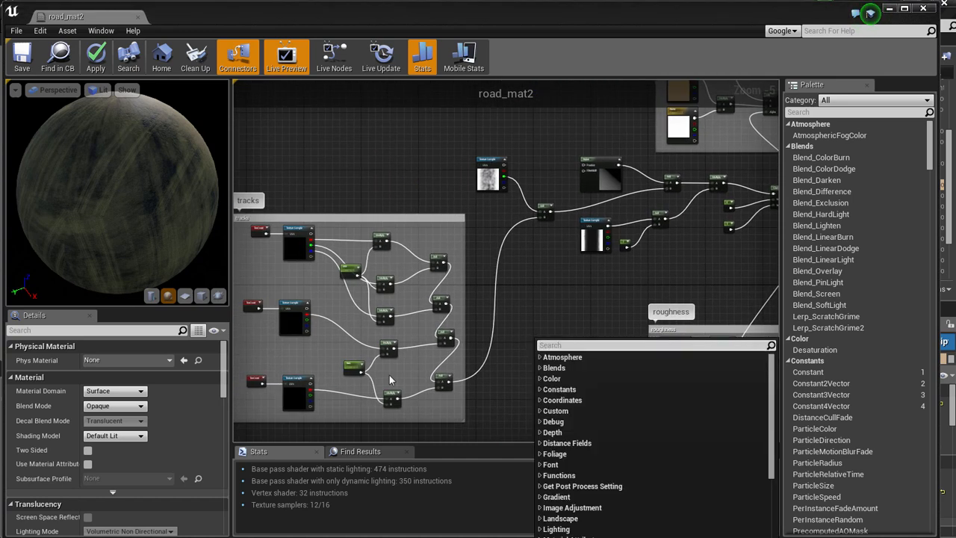
click(531, 267)
scroll(472, 177, up, 4)
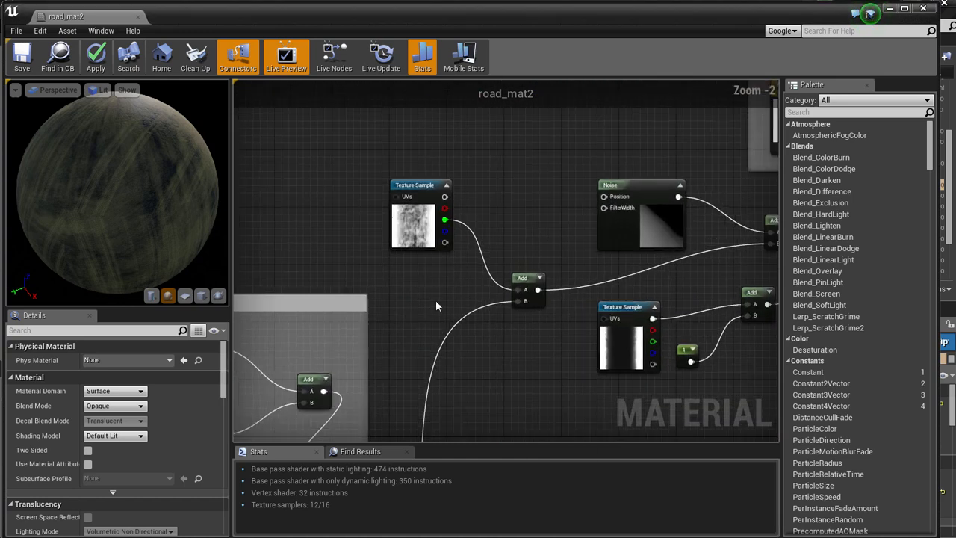
mouse_move(404, 162)
mouse_down()
mouse_move(419, 164)
mouse_move(404, 162)
mouse_up()
right_drag(543, 214, 420, 210)
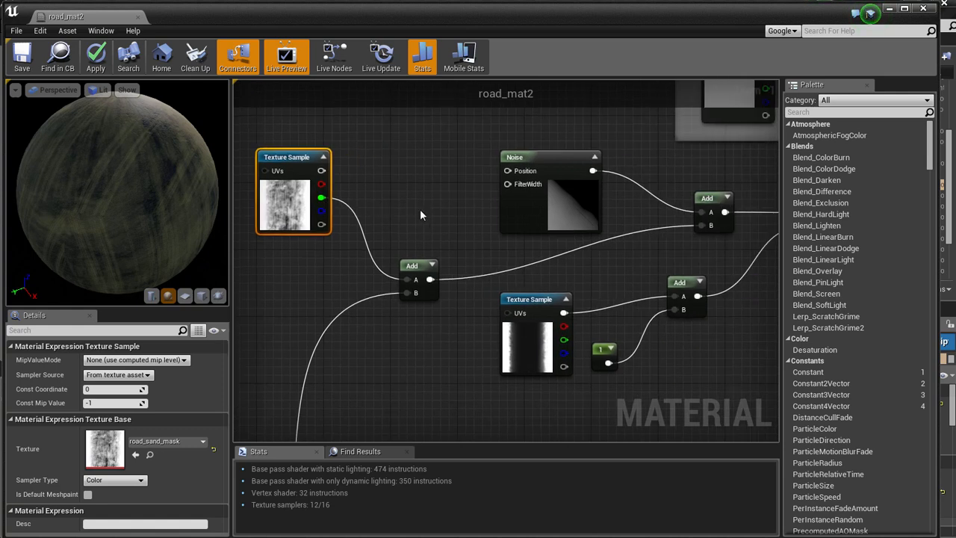
Examine the nodes in the roughness, AO and normals comment groups and their Lerp blends.
scroll(436, 211, down, 1)
scroll(732, 306, down, 2)
right_drag(711, 345, 478, 295)
right_drag(600, 280, 496, 308)
scroll(510, 288, up, 2)
scroll(511, 289, up, 2)
scroll(544, 299, down, 2)
scroll(560, 305, down, 4)
right_drag(571, 372, 578, 285)
scroll(578, 284, up, 4)
right_drag(538, 339, 641, 283)
scroll(583, 342, down, 2)
right_drag(599, 373, 565, 186)
right_click(566, 187)
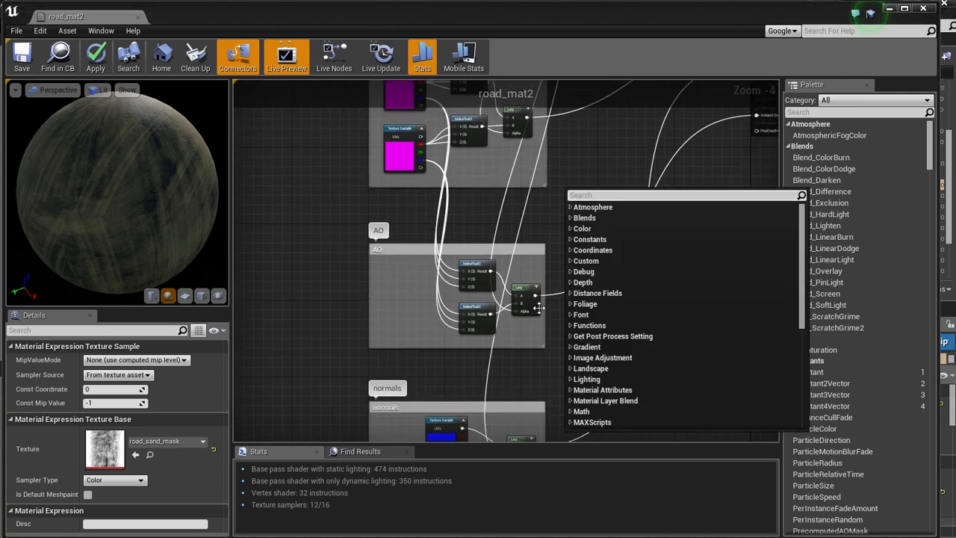
click(523, 355)
right_drag(524, 355, 510, 292)
scroll(656, 239, down, 3)
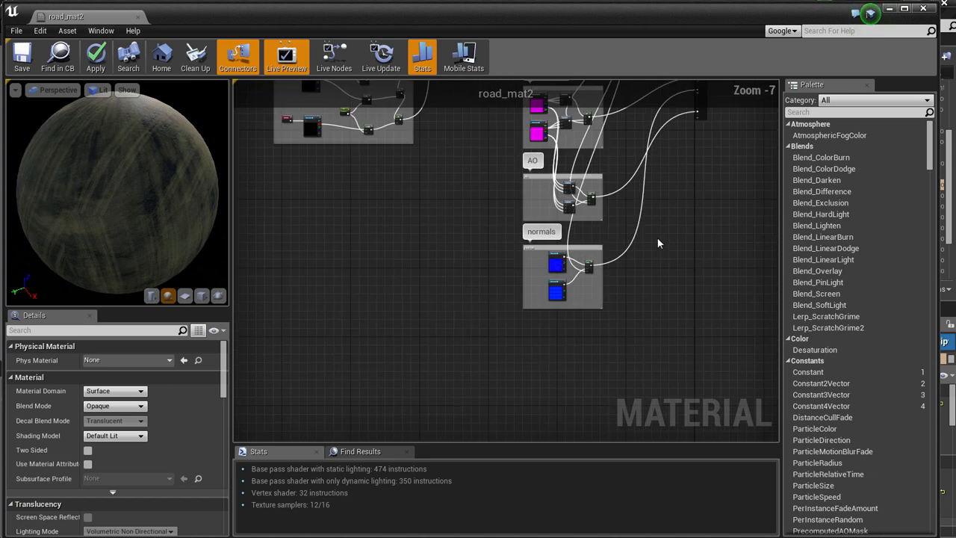
Trace the comment groups' outputs to the main material node and bring the complete road_mat2 graph into view.
right_drag(658, 238, 539, 361)
scroll(595, 263, up, 3)
right_drag(647, 166, 613, 258)
scroll(612, 258, down, 4)
right_drag(590, 190, 613, 228)
scroll(678, 222, down, 1)
scroll(651, 224, down, 1)
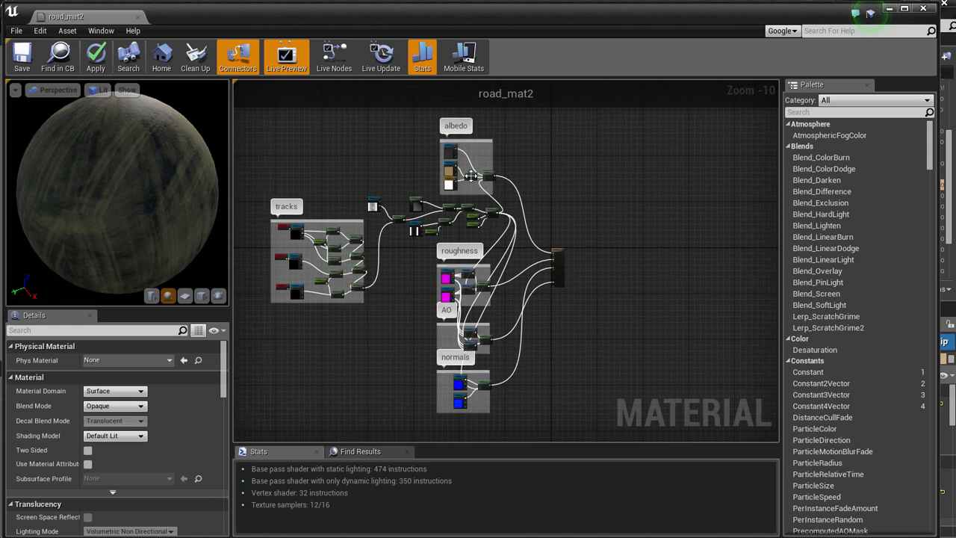
Review the complete node network and apply the road_mat2 material changes.
right_drag(396, 273, 392, 271)
right_click(391, 272)
click(356, 323)
mouse_move(355, 323)
right_down()
mouse_move(366, 331)
mouse_move(355, 337)
right_up()
right_drag(385, 301, 385, 292)
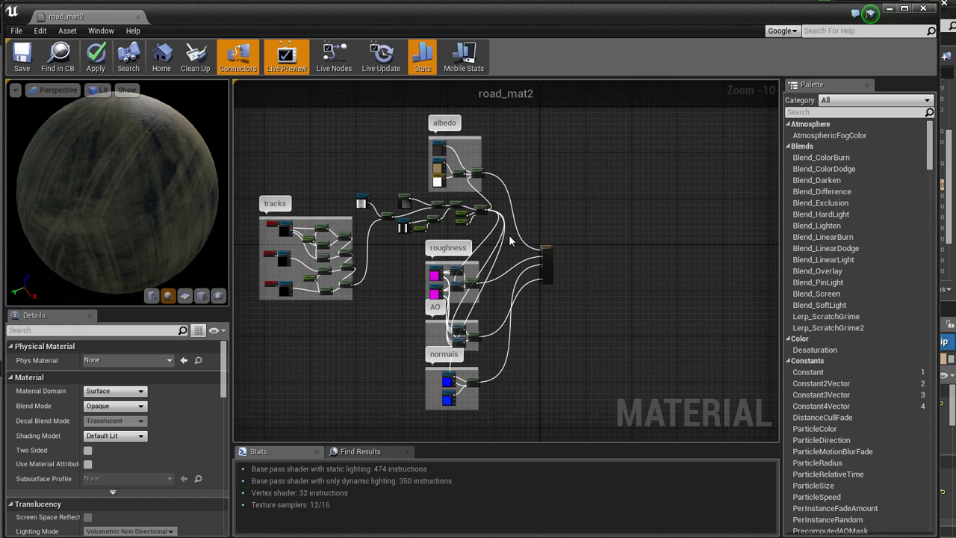
right_drag(563, 197, 579, 200)
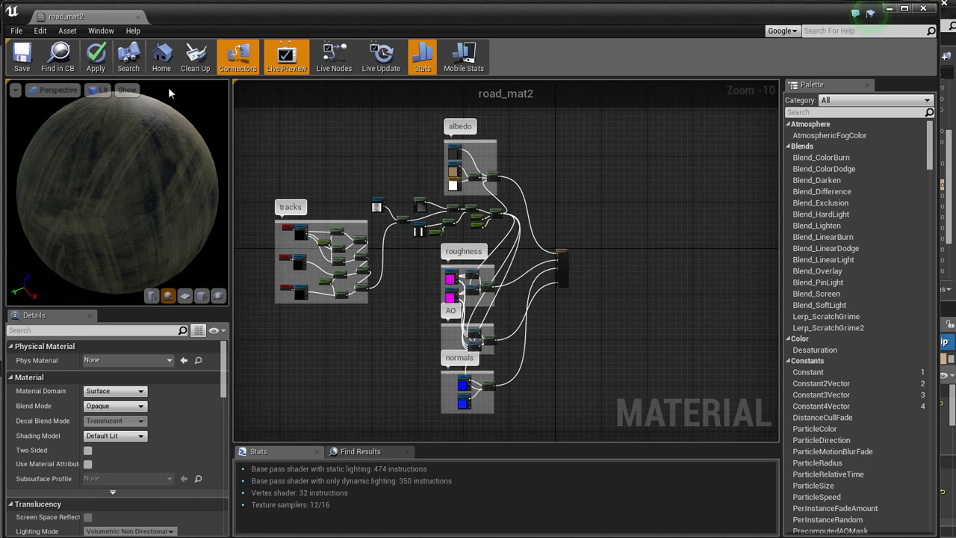
click(104, 63)
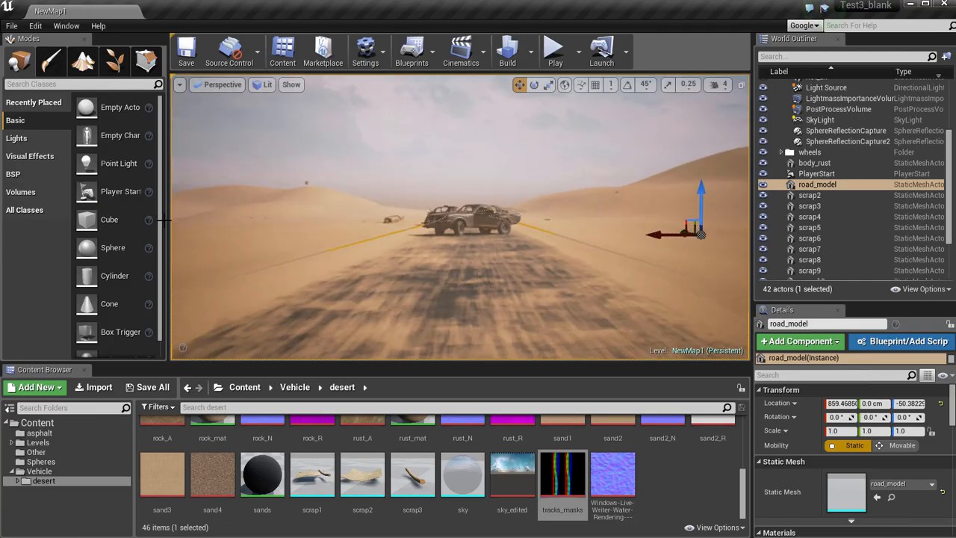